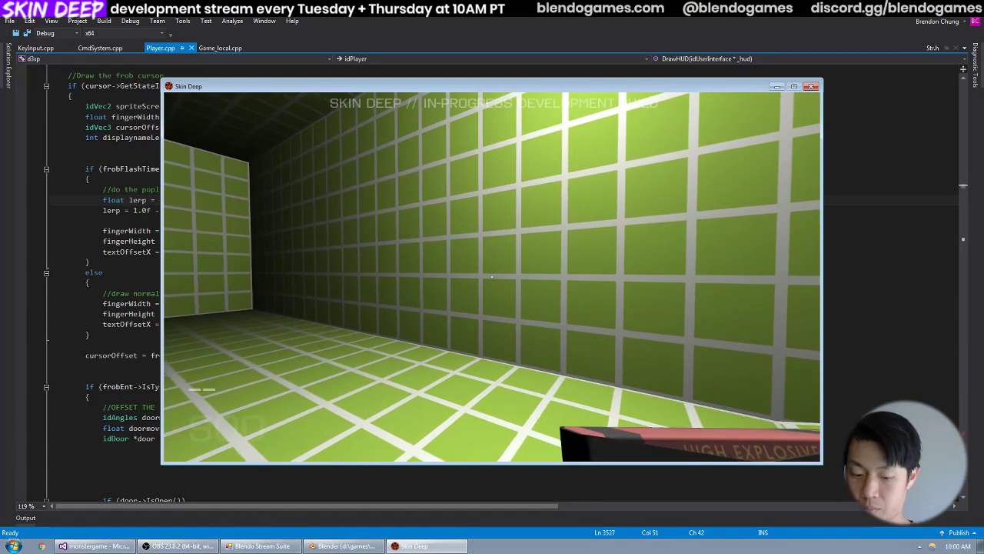
Equip the shotgun in the running Skin Deep build and fire it repeatedly at the test room's walls to check its animation.
key("3")
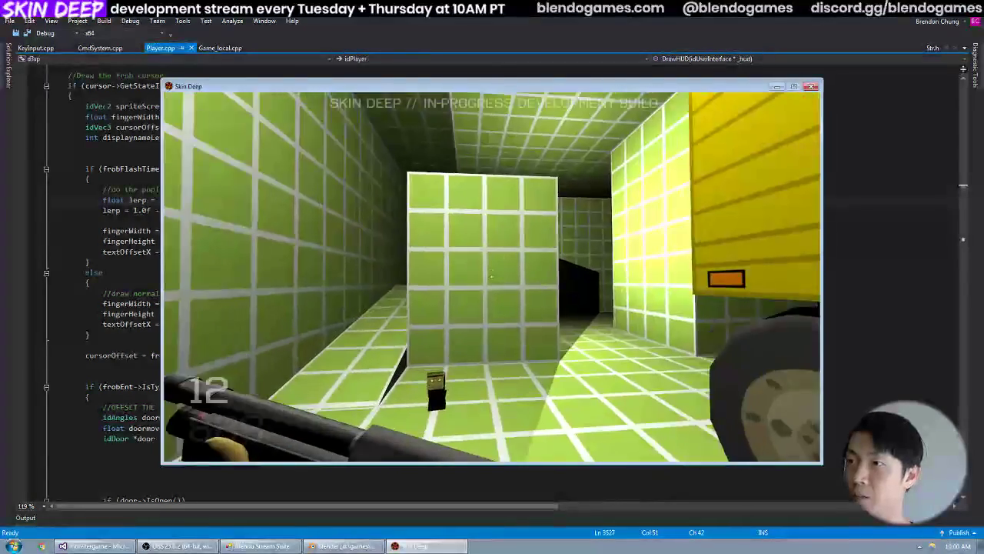
left_click(491, 276)
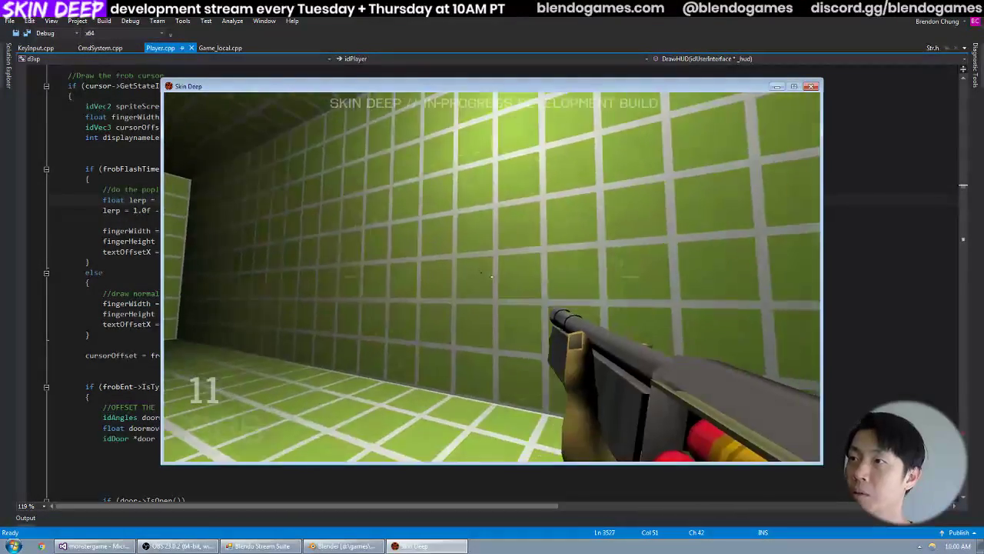
left_click(492, 276)
left_click(491, 276)
left_click(491, 276)
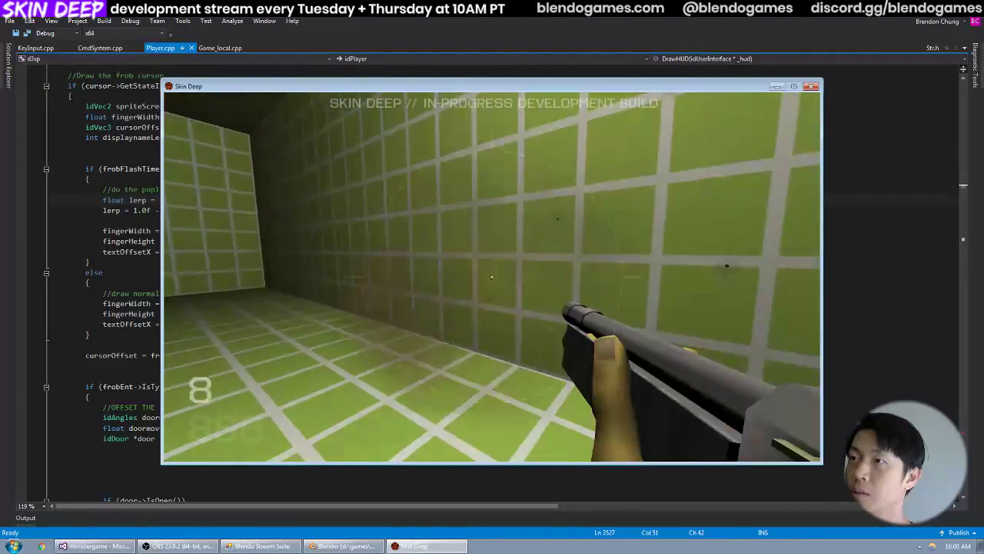
left_click(491, 276)
left_click(492, 276)
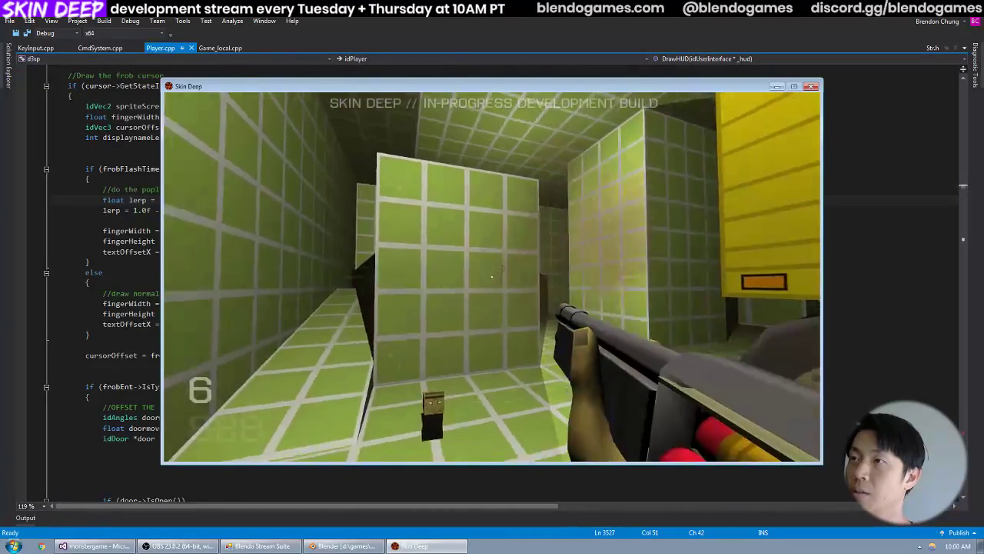
left_click(492, 276)
left_click(491, 276)
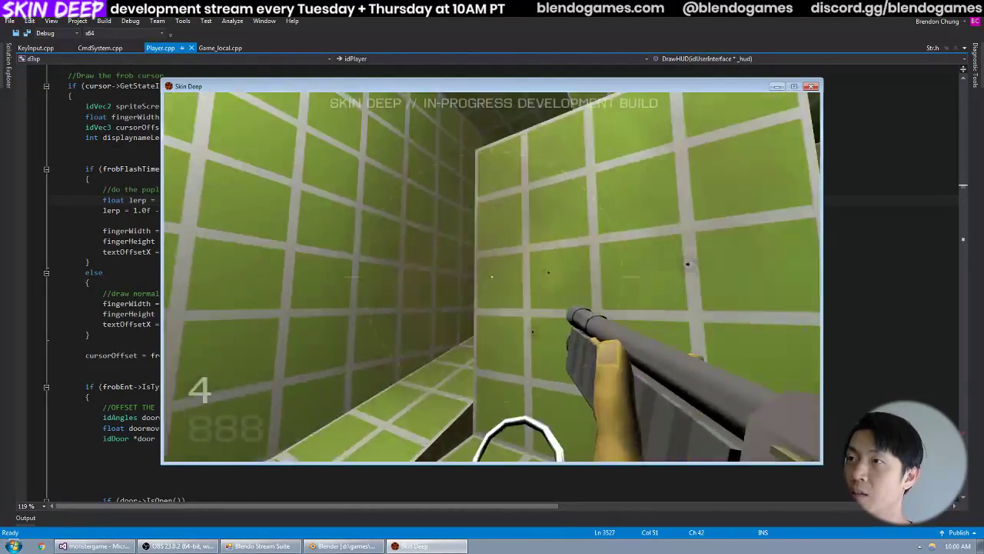
left_click(491, 276)
left_click(491, 276)
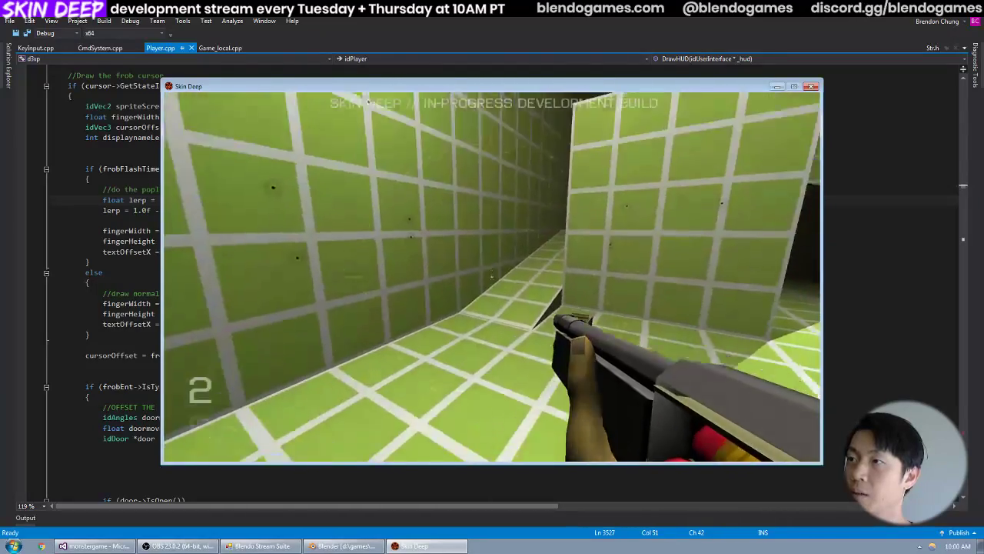
left_click(491, 276)
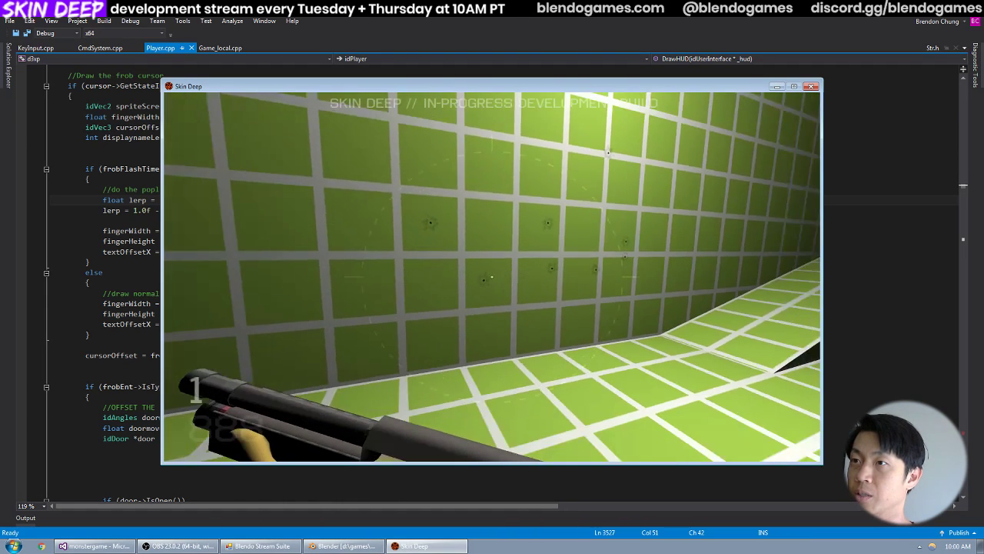
Walk around the test room and the yellow truck, firing the last round and examining the shotgun's movement in first-person view.
key("w")
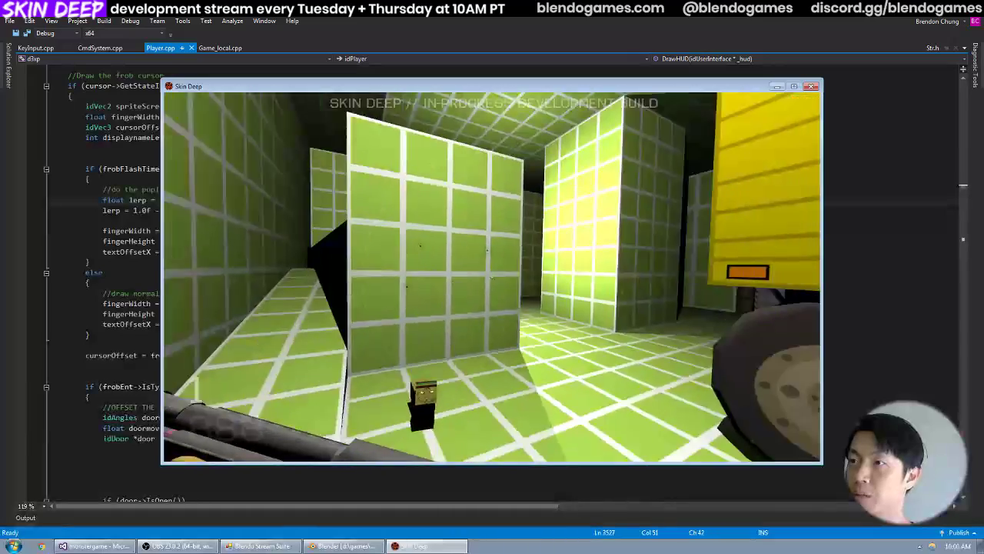
key("w")
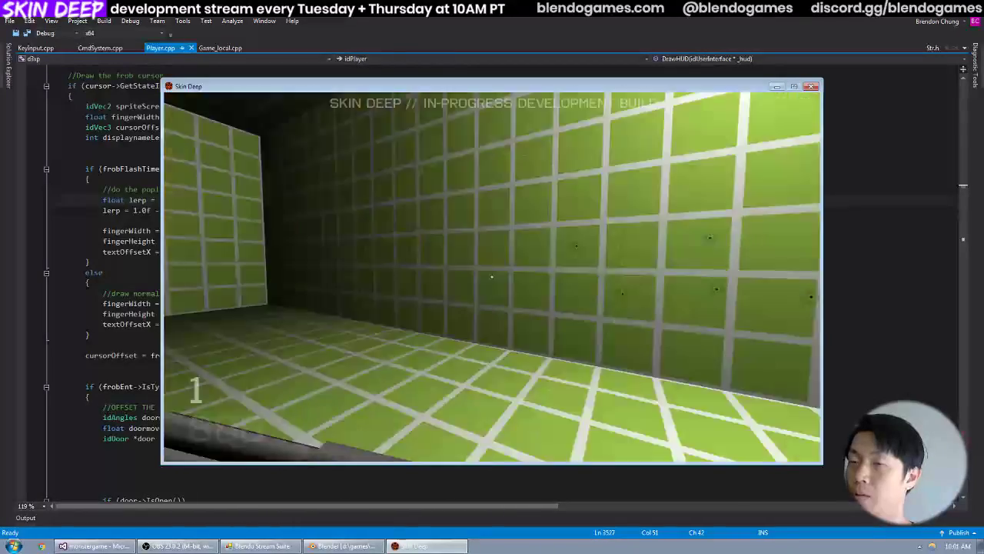
key("w")
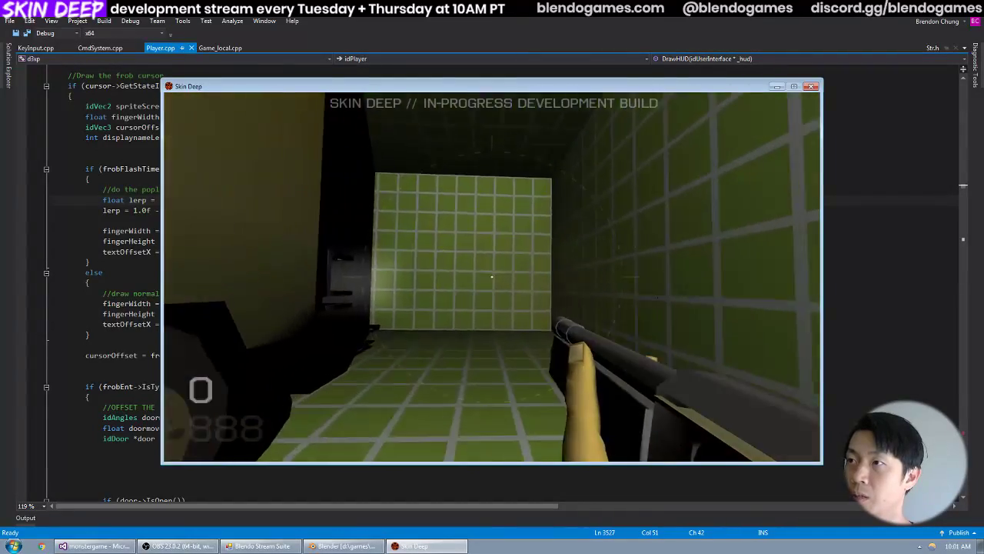
key("w")
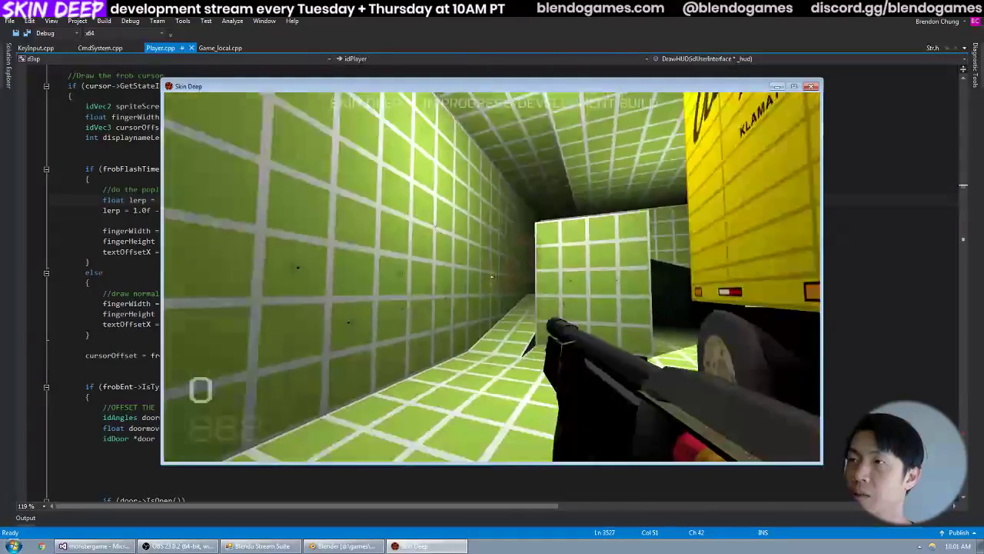
key("w")
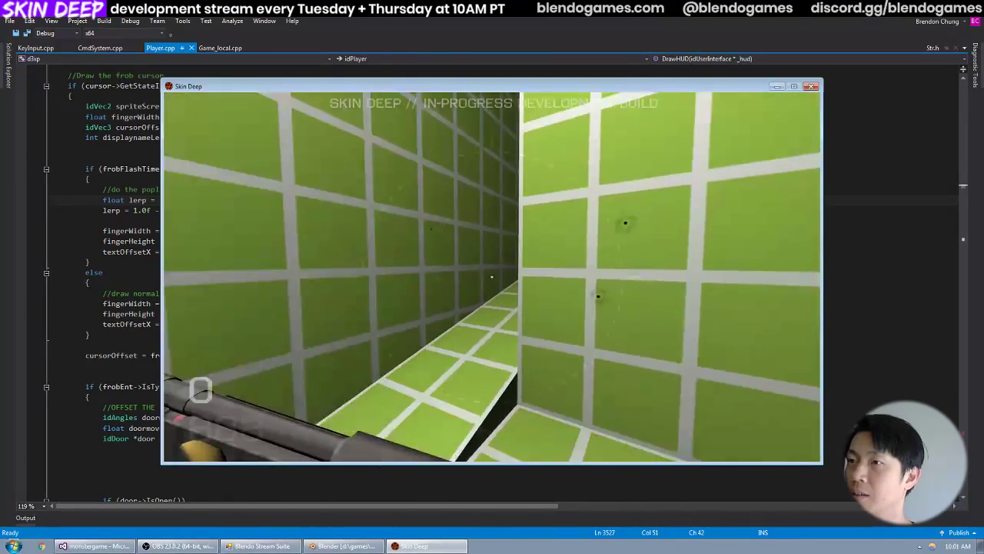
key("w")
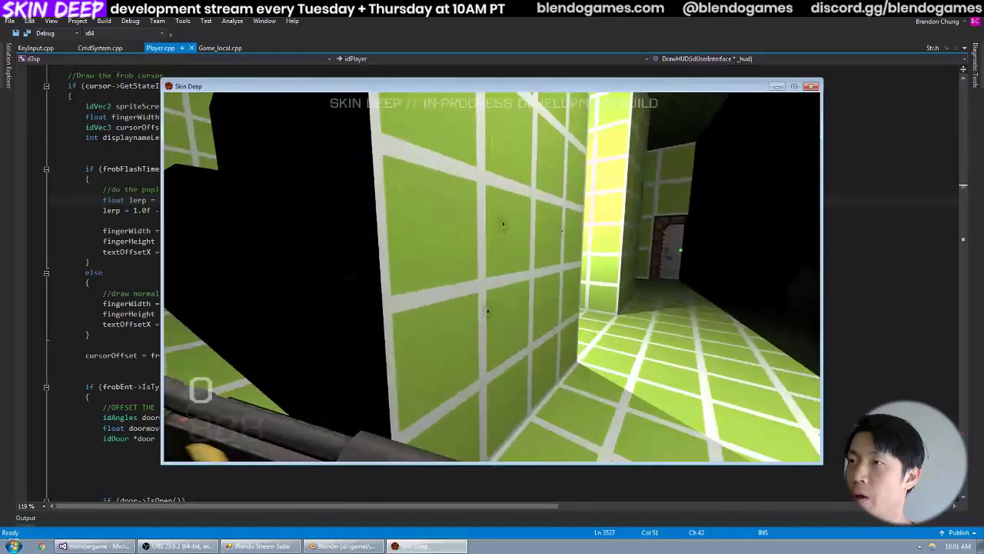
key("d")
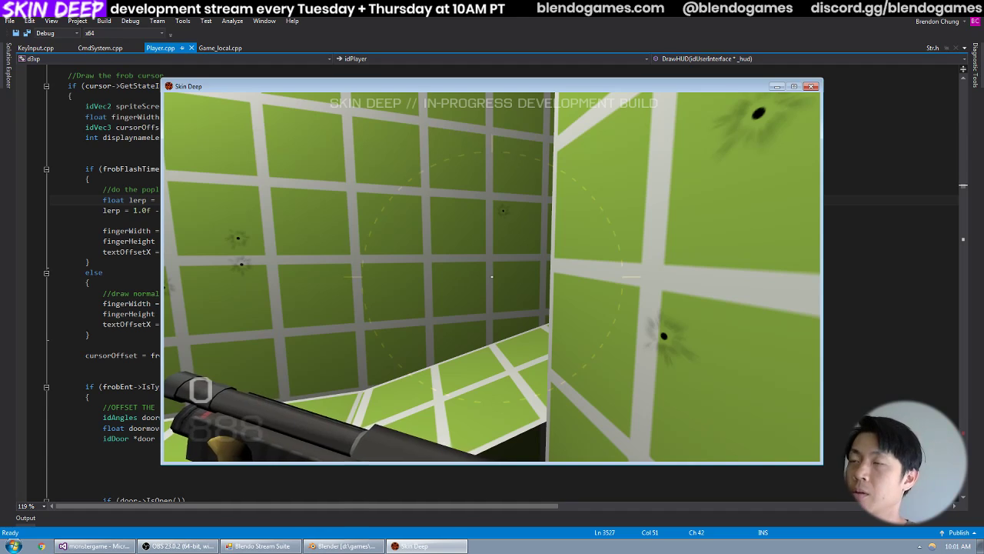
key("s")
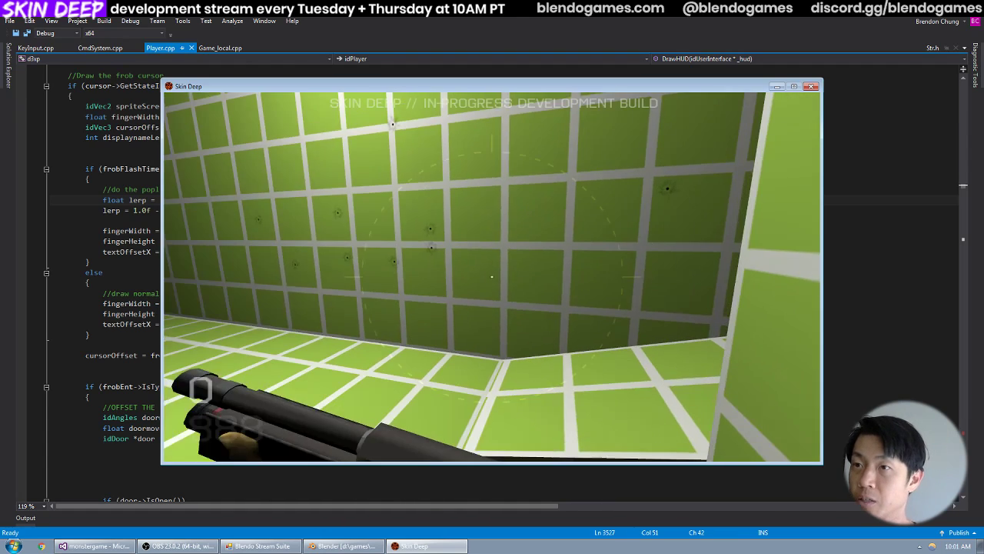
key("w")
key("w")
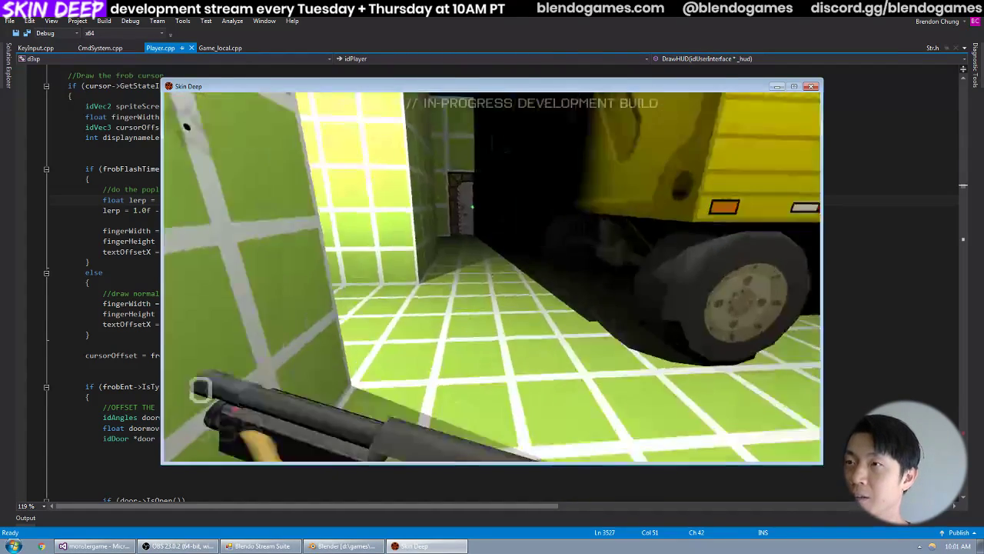
key("w")
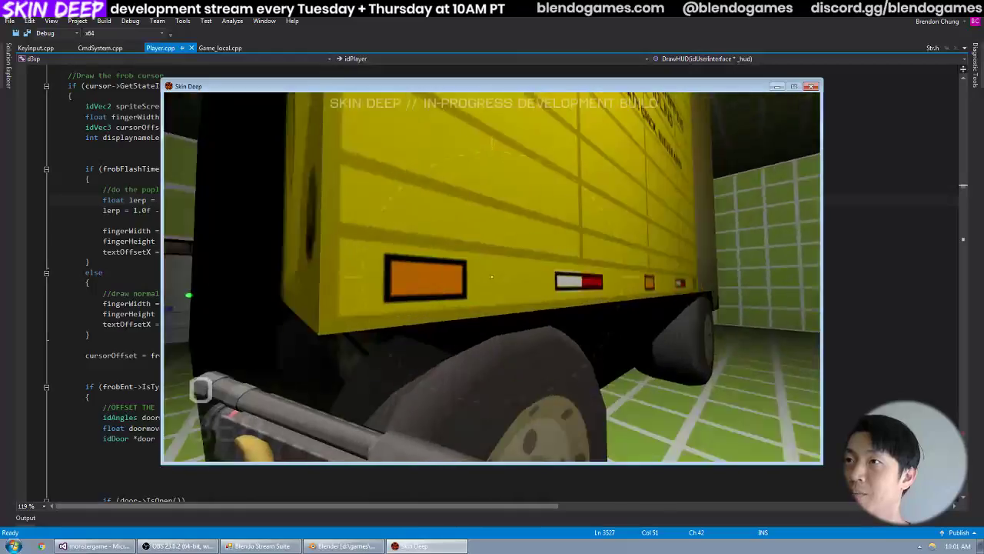
key("w")
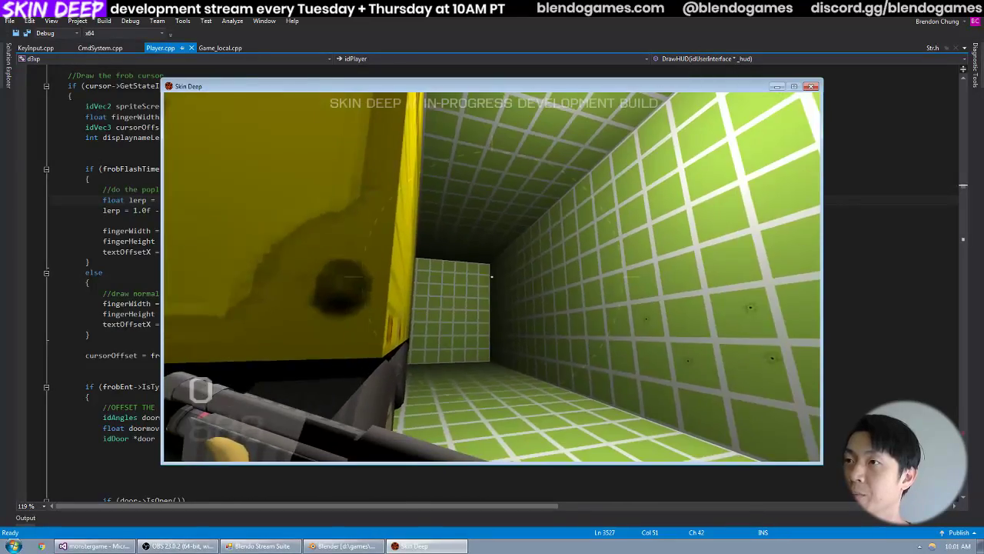
key("w")
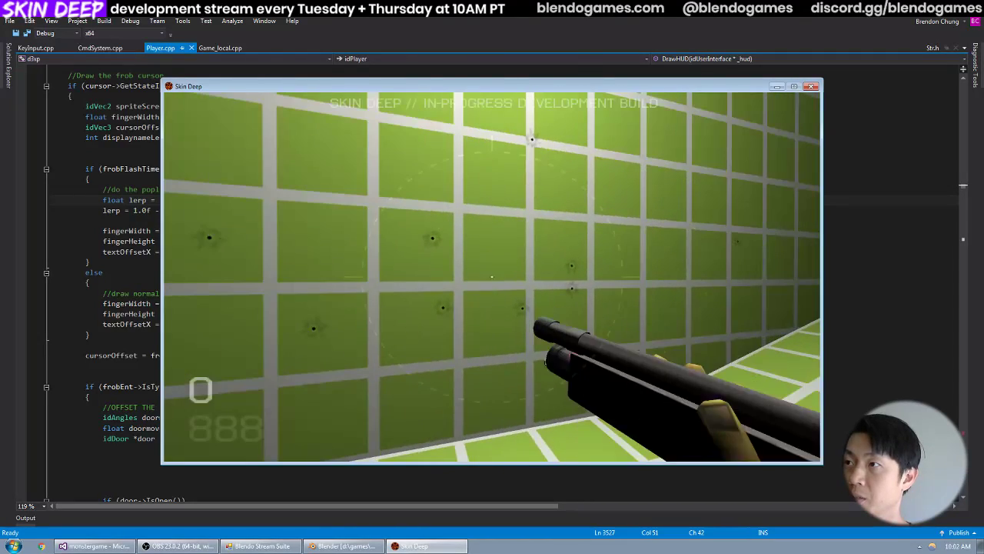
key("w")
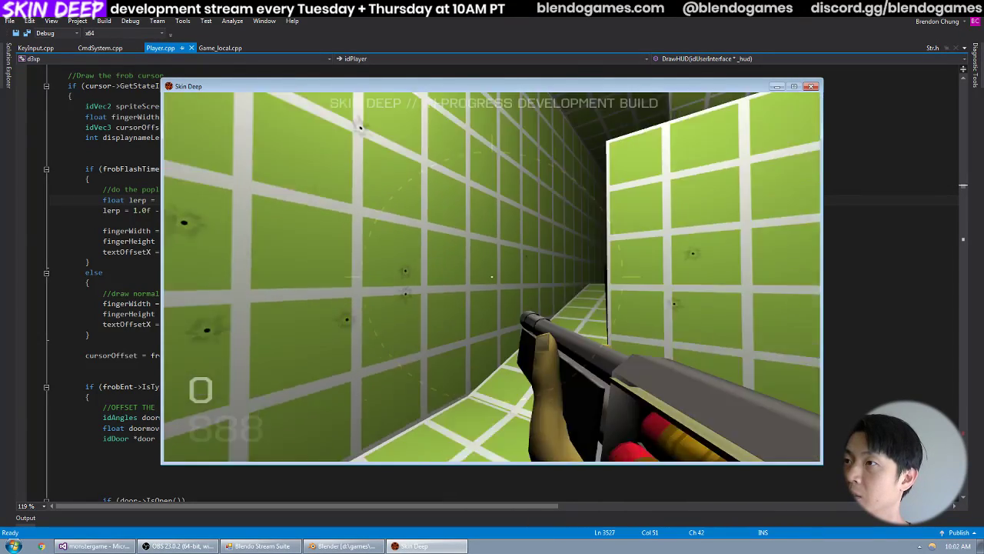
key("a")
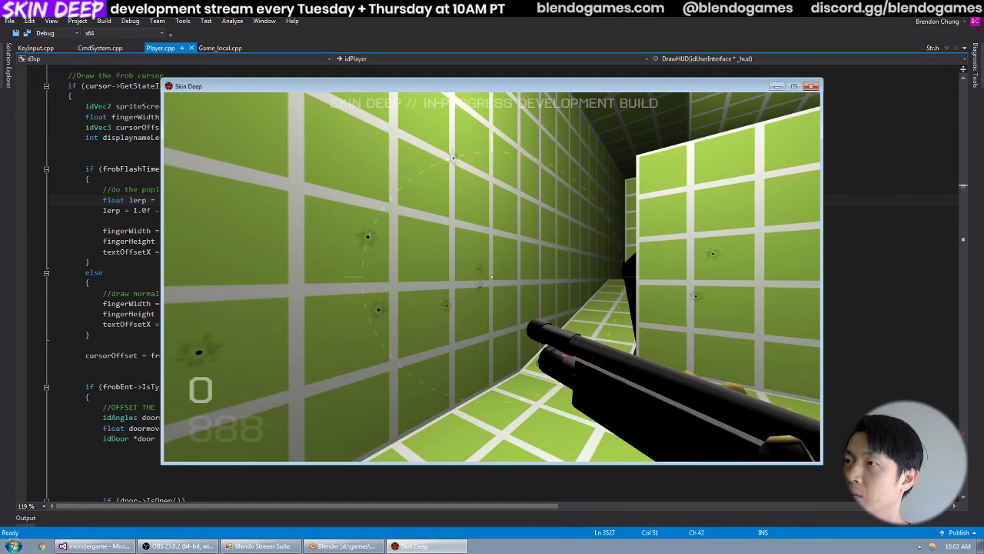
Switch to Blender, check the armature's list of actions, and play back the pump_low animation.
key("grave")
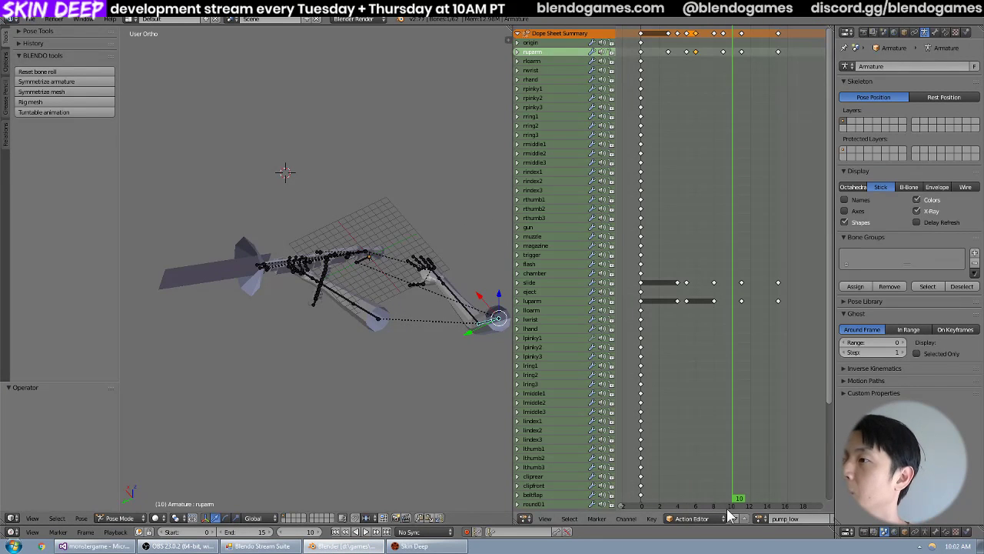
left_click(759, 518)
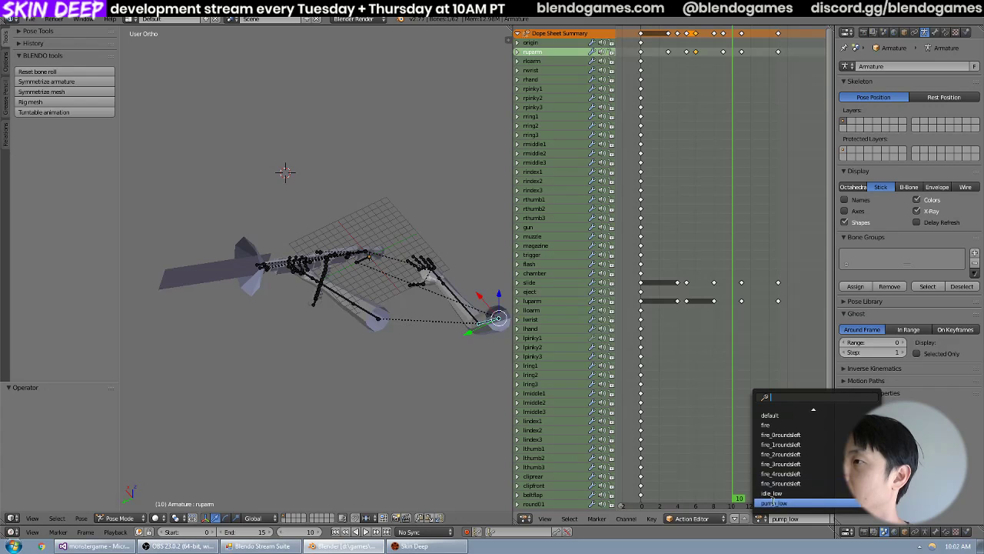
key("Escape")
key("alt+a")
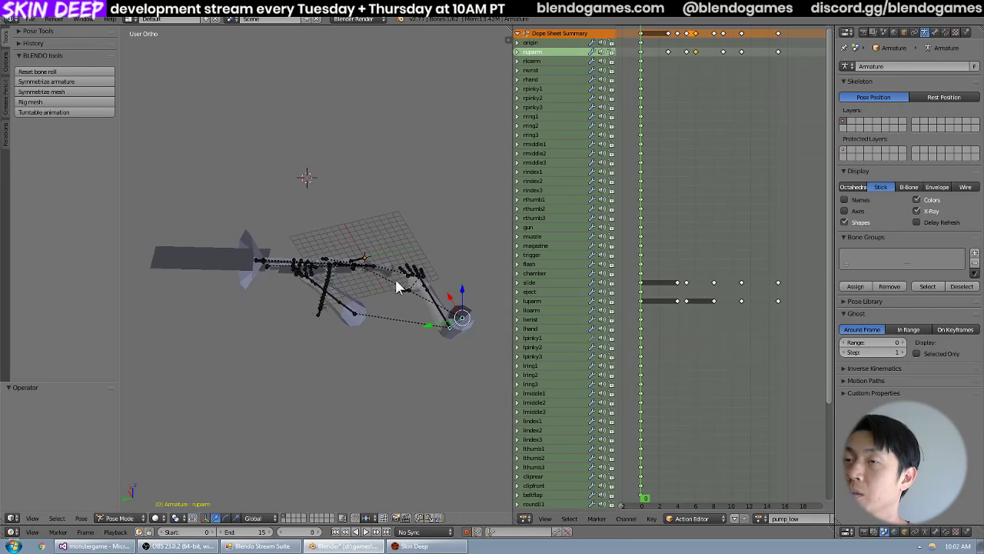
Examine the shotgun and supporting hand up close through the opening frames of pump_low, stopping at frame 4.
scroll(395, 279, "up", 5)
middle_click_drag(337, 298, 407, 325, "shift")
scroll(370, 328, "up", 2)
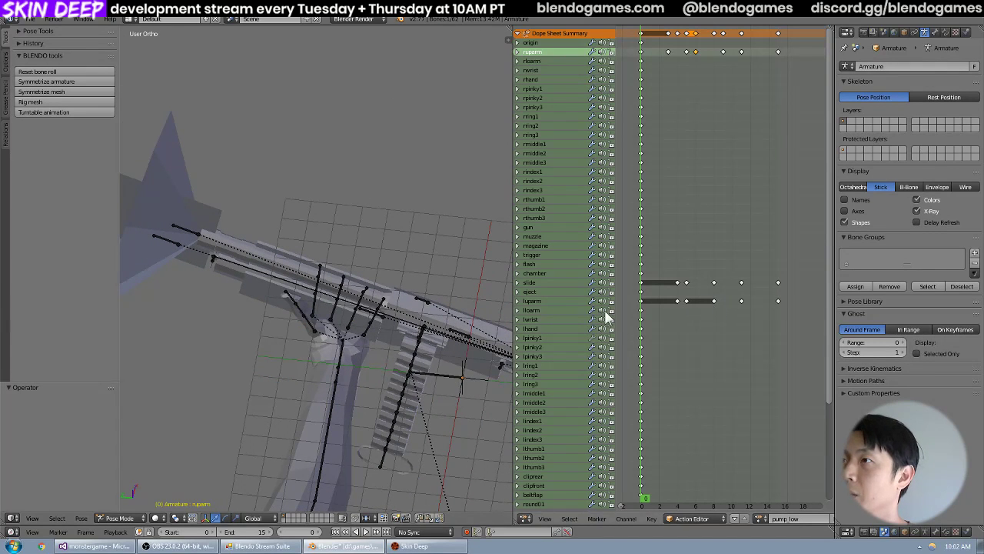
left_click_drag(511, 327, 482, 326)
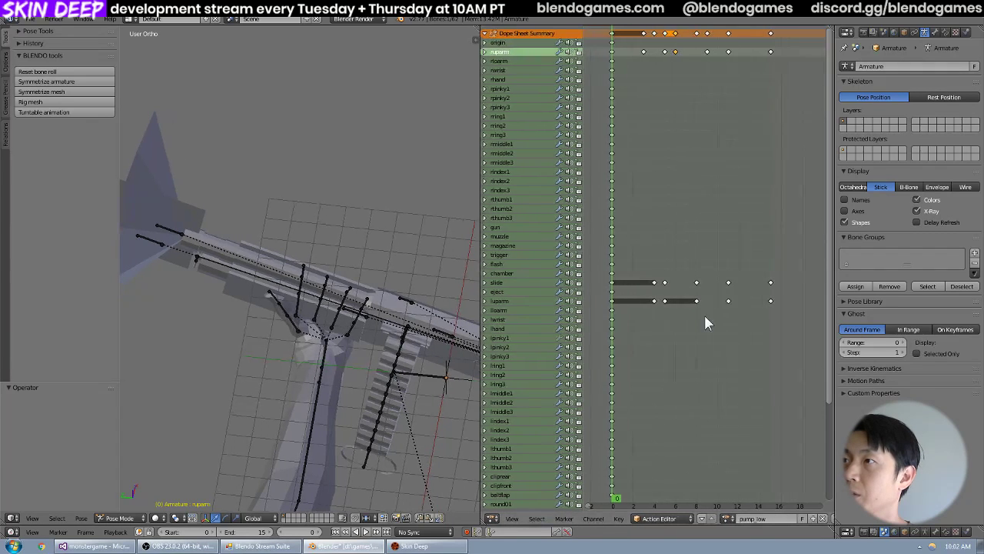
mouse_move(704, 313)
middle_mouse_down()
mouse_move(669, 314)
mouse_move(690, 319)
middle_mouse_up()
key("Right")
key("Right")
key("Right")
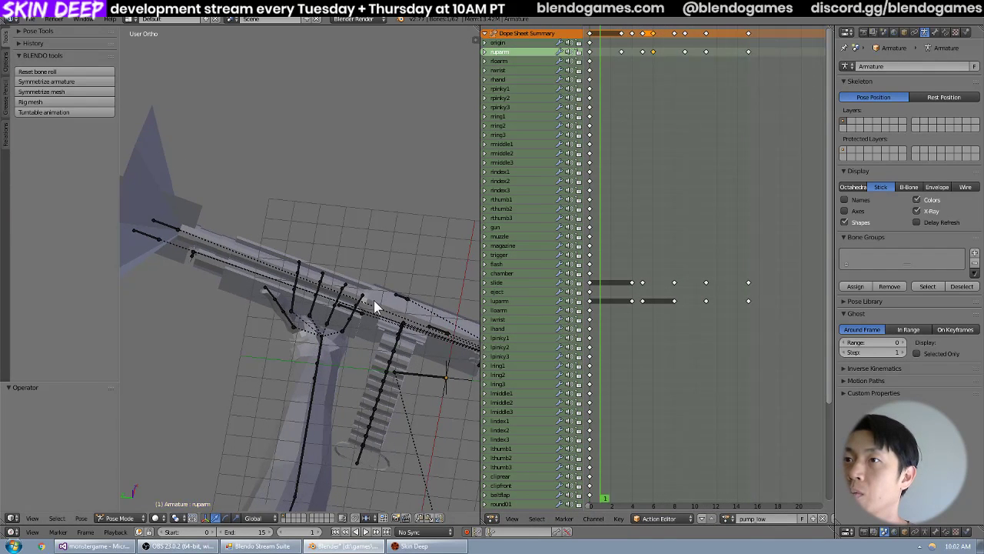
key("Right")
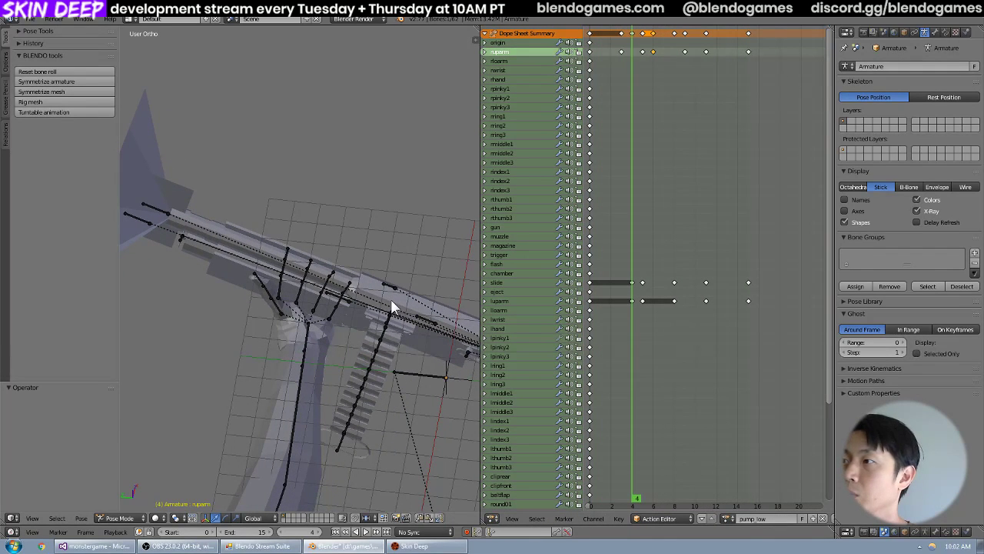
key("Right")
key("Left")
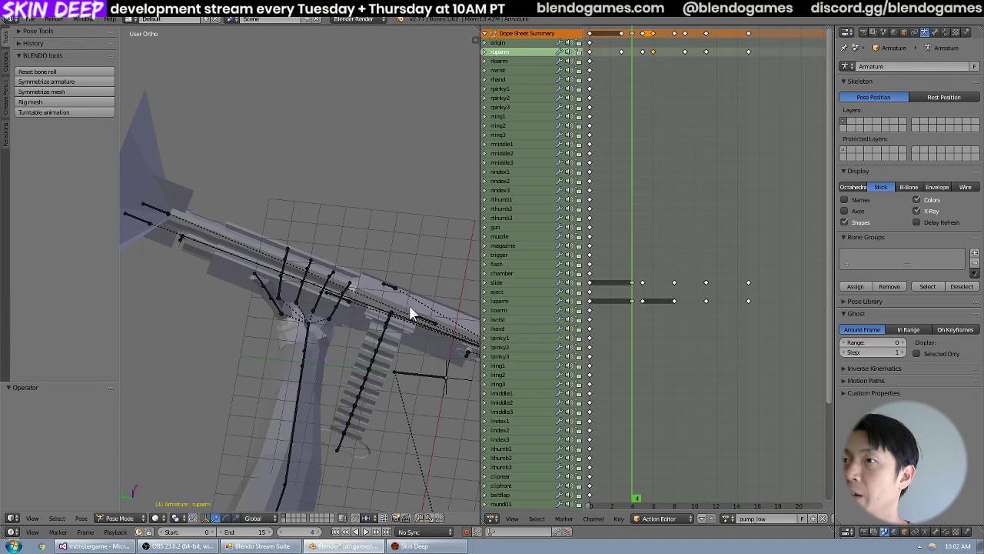
Compare the slide and hand poses around frames 4 to 6 of pump_low, and continue through the motion to frame 11.
middle_click_drag(413, 315, 406, 310)
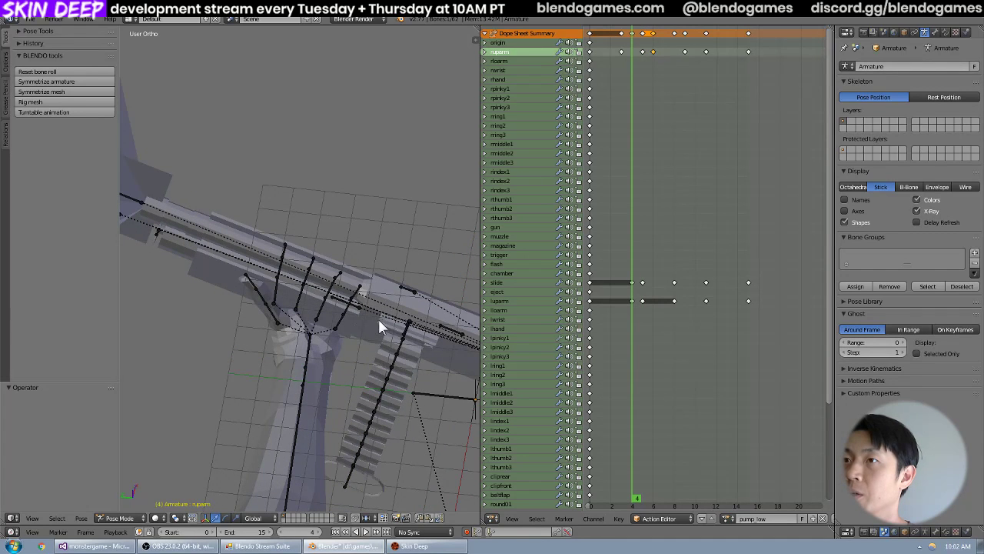
key("Right")
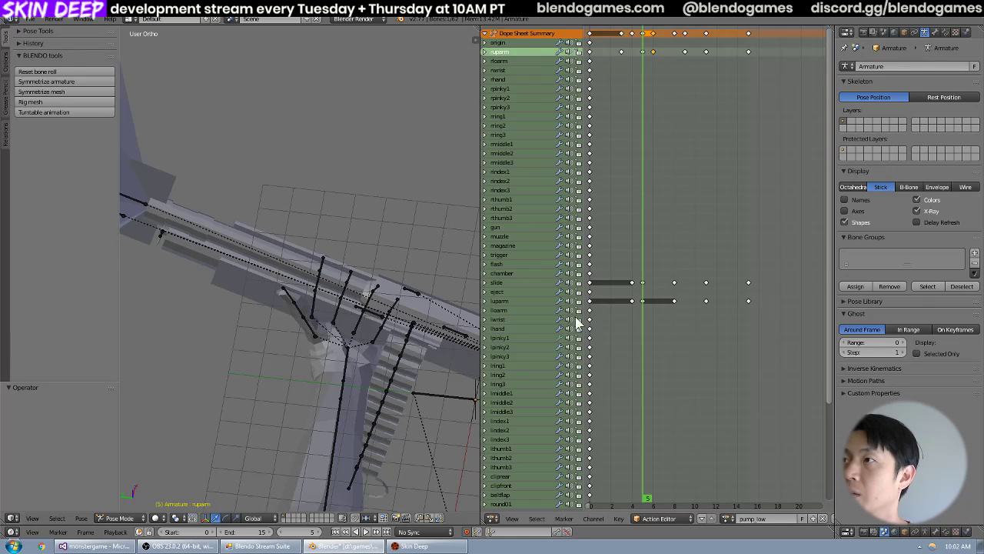
key("Right")
key("Left")
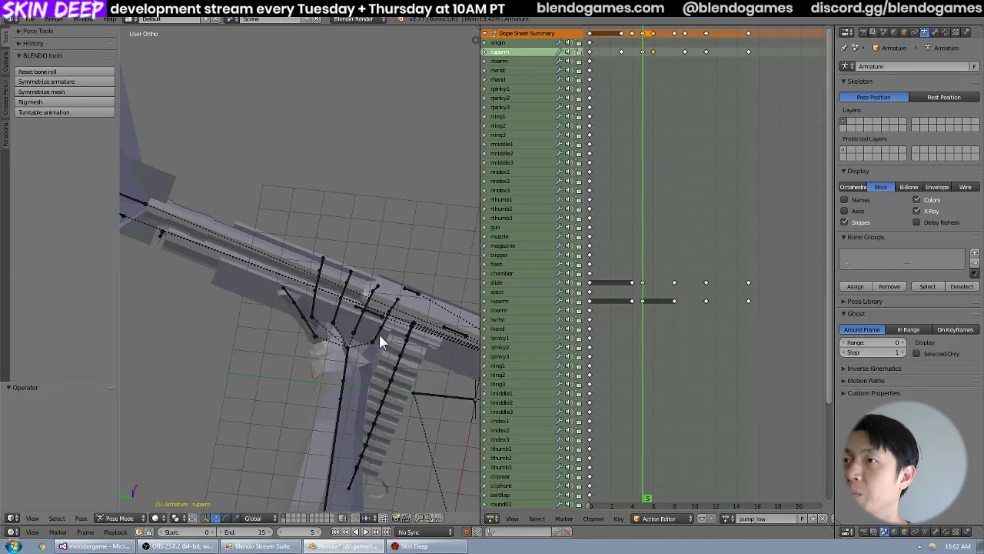
key("Left")
key("Right")
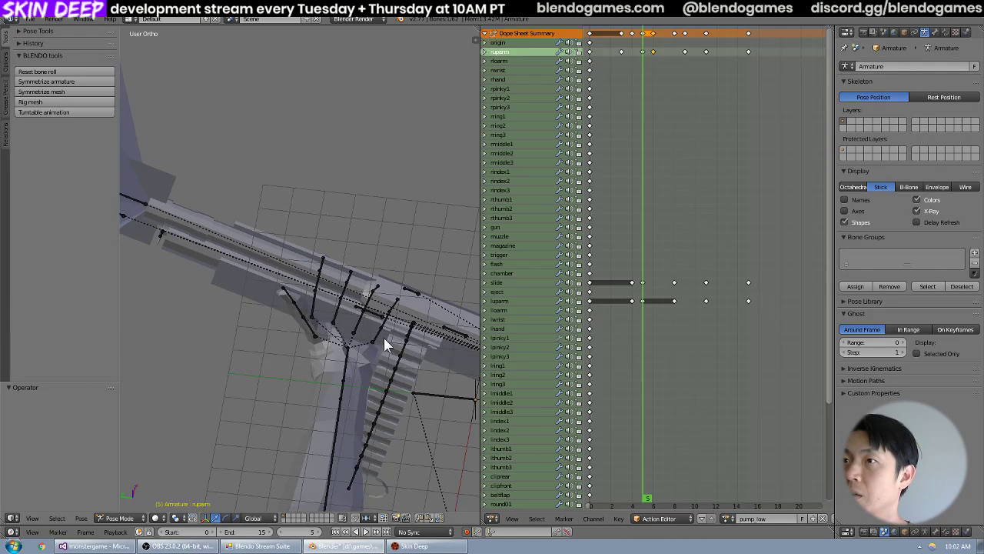
key("Right")
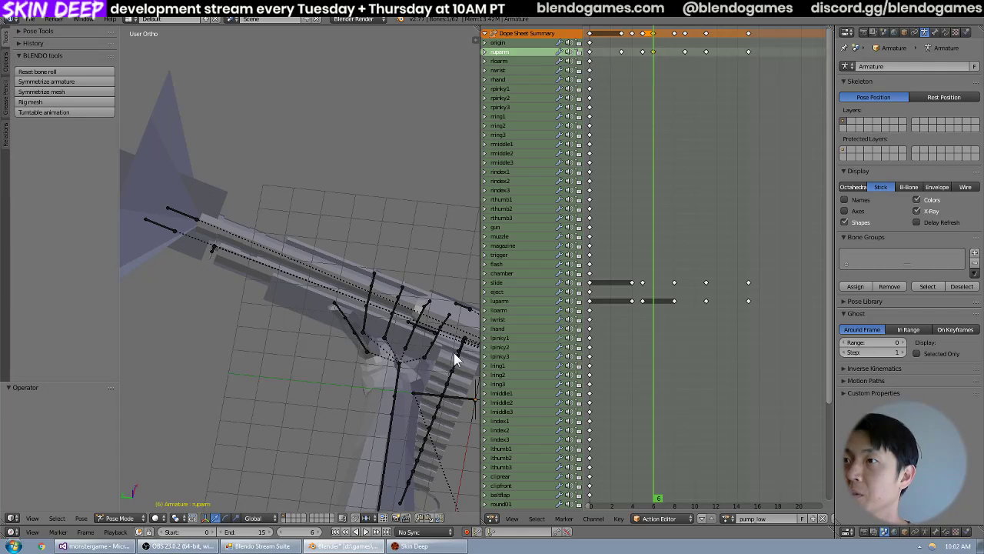
key("Right")
key("Right")
key("Right")
key("Right")
key("Right")
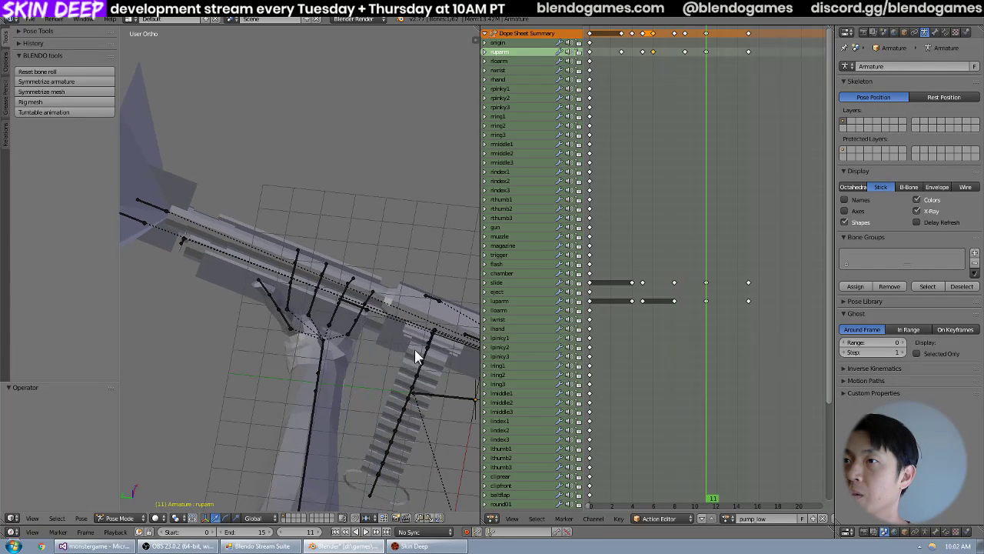
Advance past the end of pump_low to frame 17, return to frame 4, and compare the hand and slide poses through frame 7.
key("Right")
key("Right")
key("Right")
key("Right")
key("Right")
key("Right")
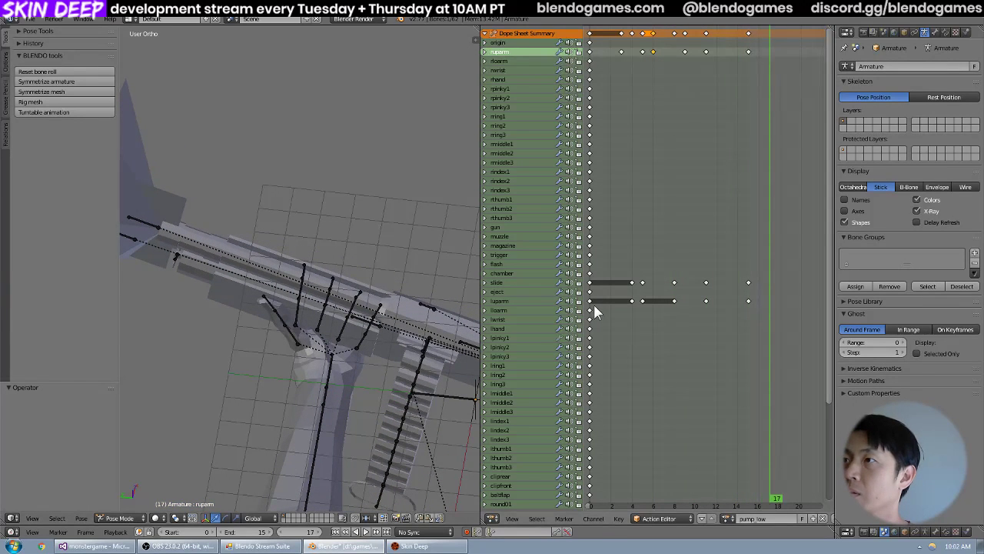
left_click_drag(595, 308, 636, 306)
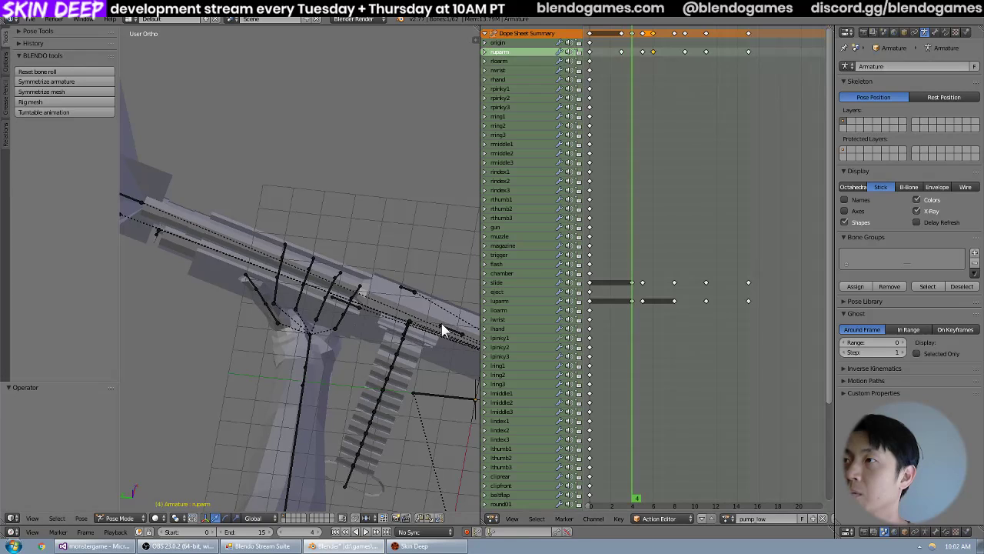
key("Right")
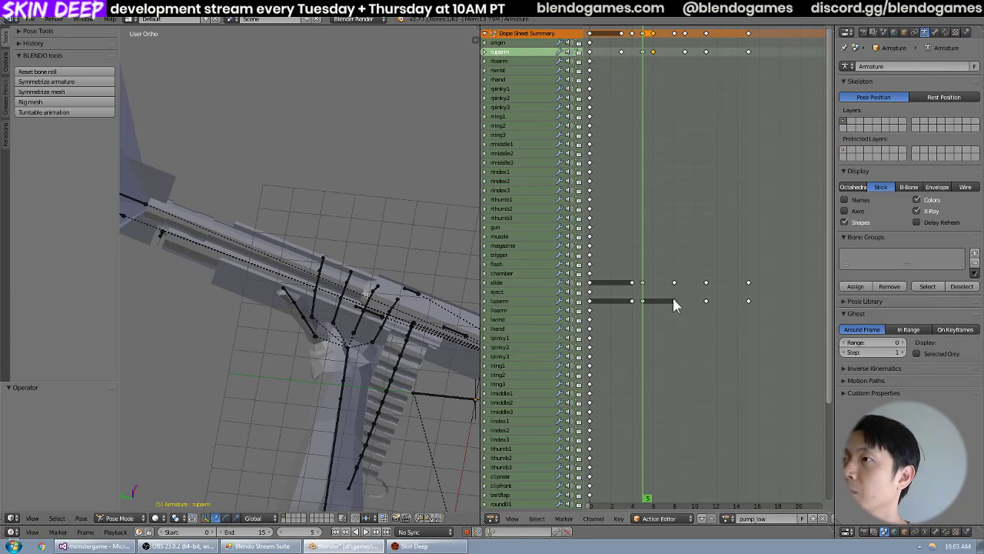
key("Right")
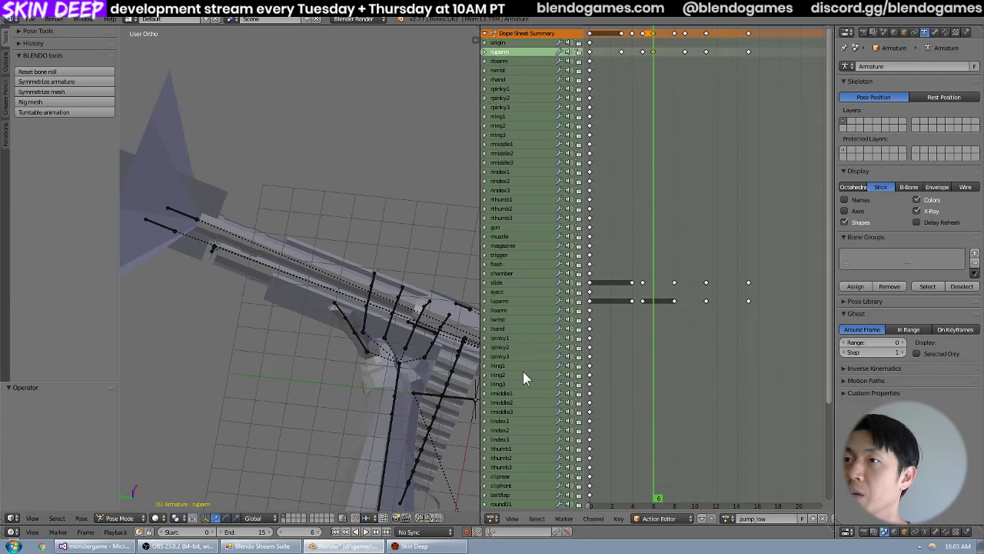
key("Left")
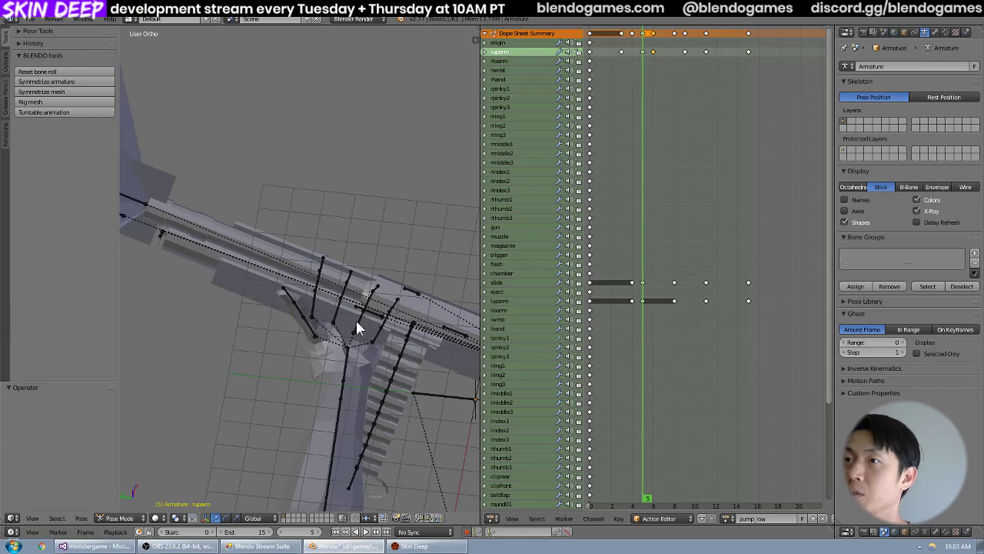
key("Right")
key("Right")
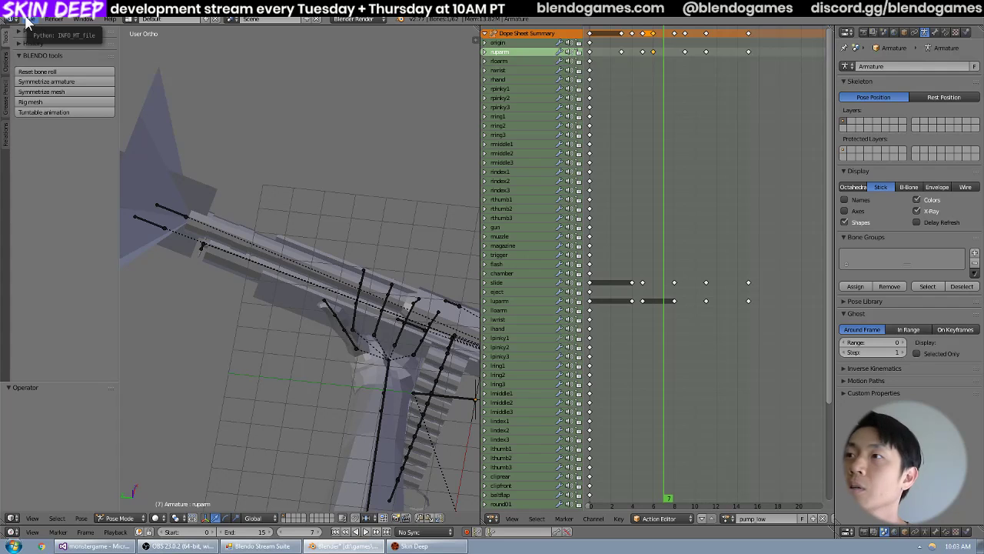
Look through the armature's list of actions and view the ArmatureAction and default poses.
left_click(727, 518)
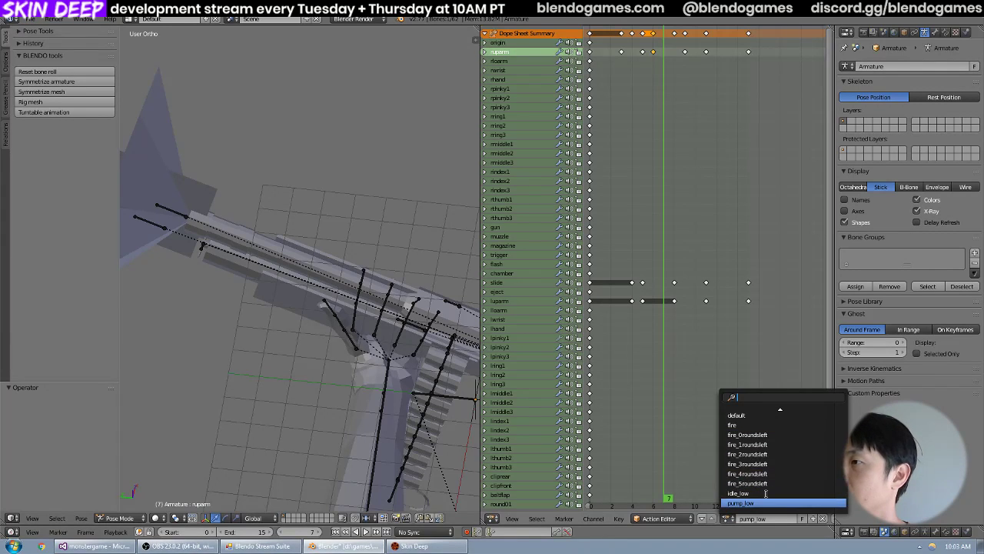
scroll(768, 484, "up", 10)
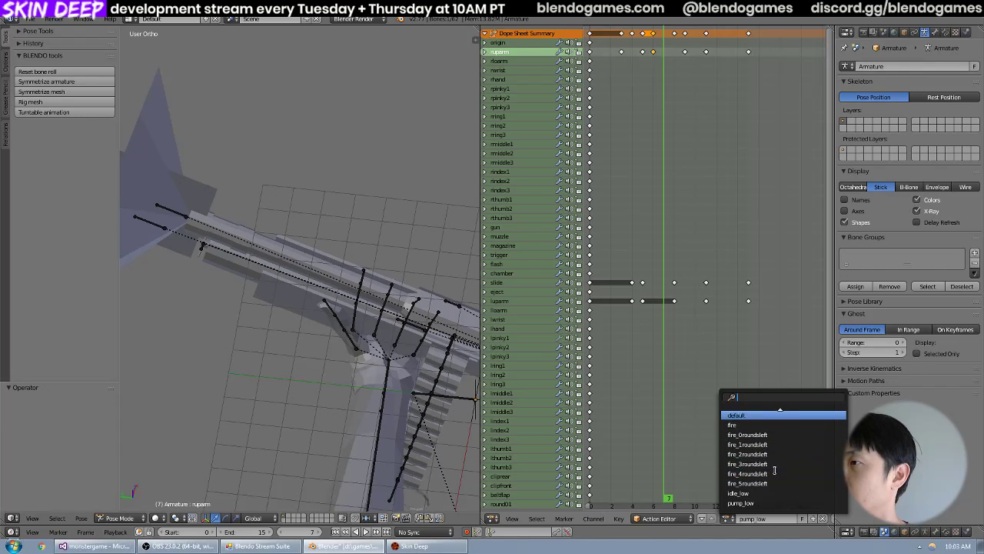
scroll(774, 470, "down", 10)
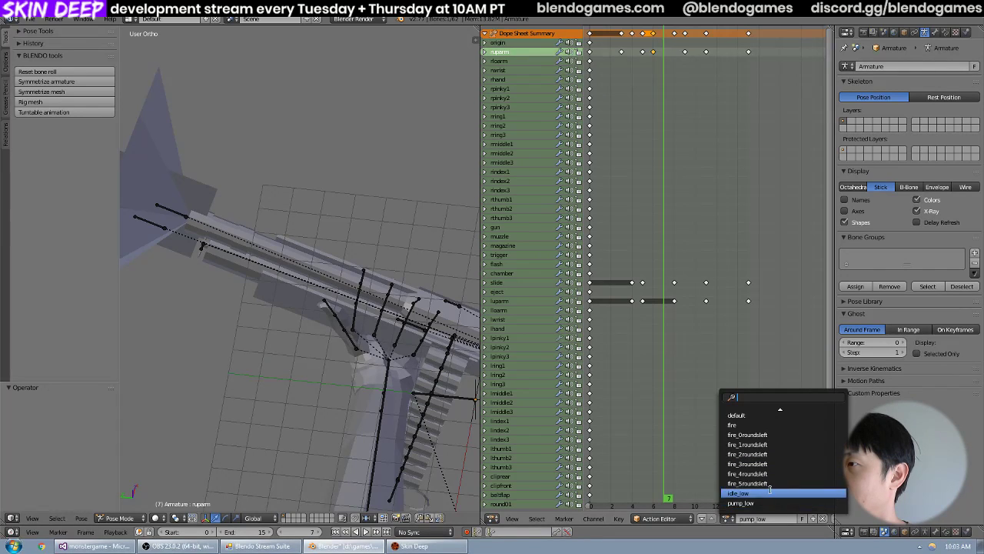
scroll(770, 489, "up", 9)
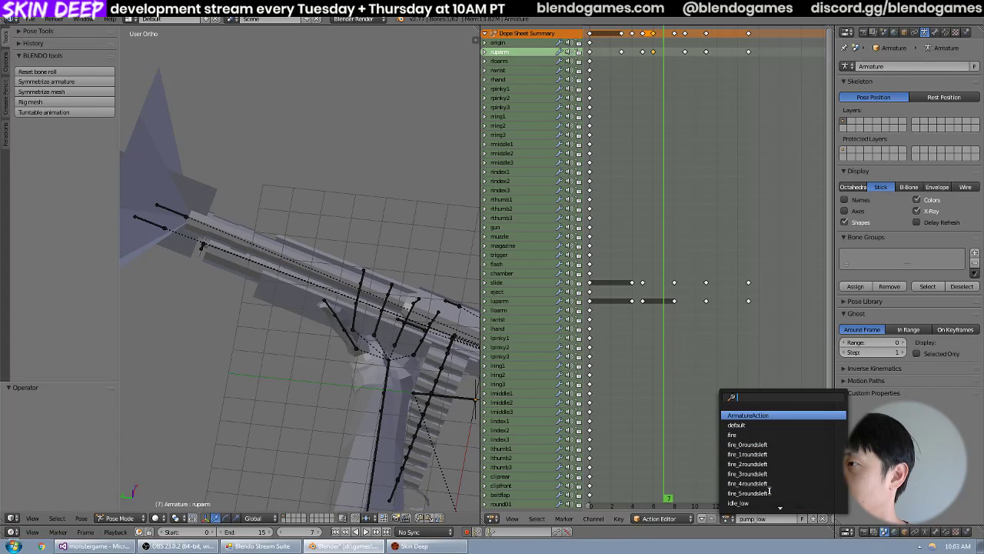
scroll(778, 440, "down", 8)
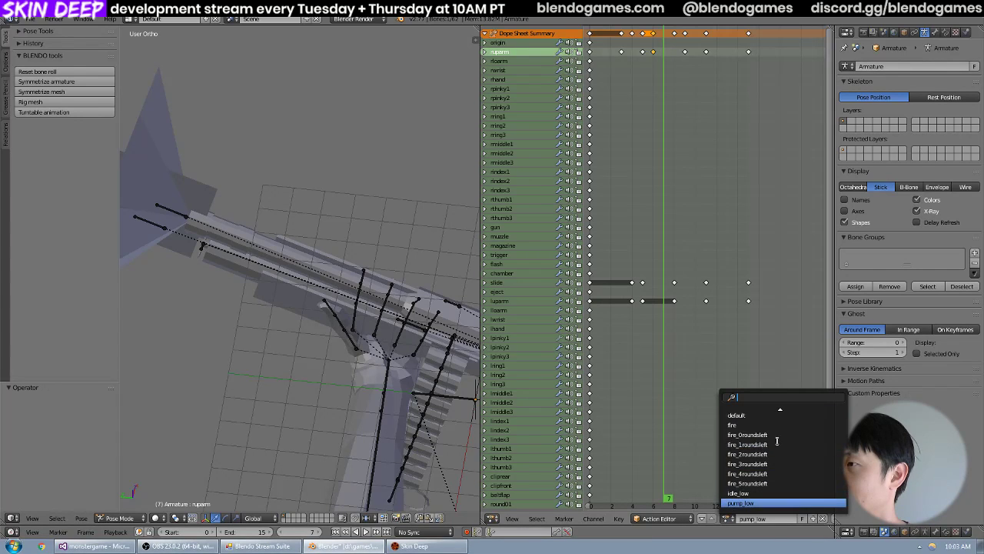
left_click(777, 417)
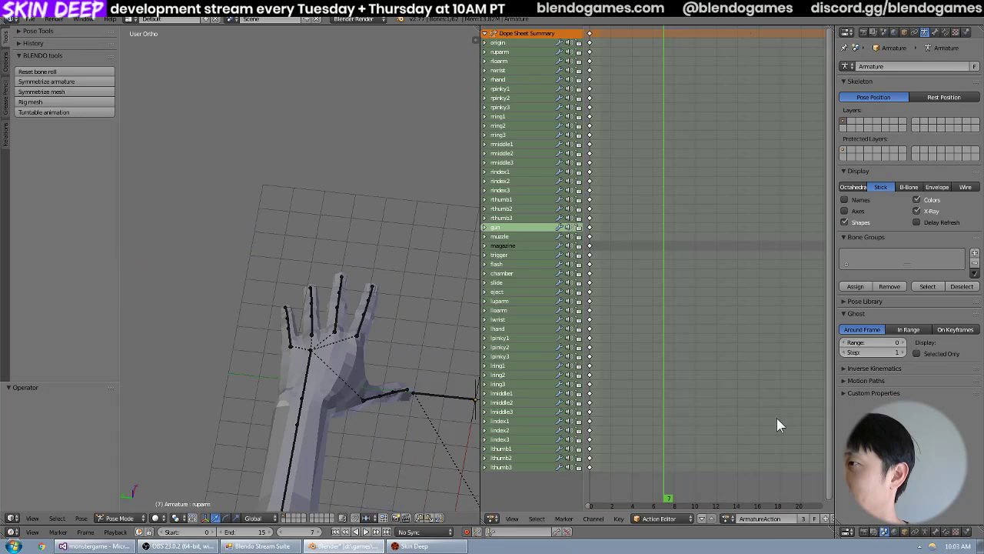
left_click(726, 518)
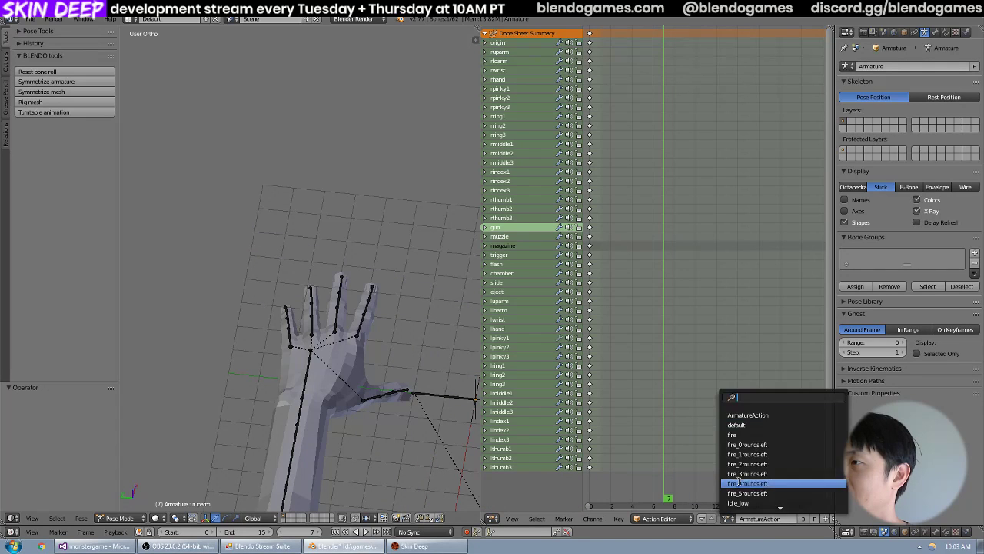
left_click(748, 430)
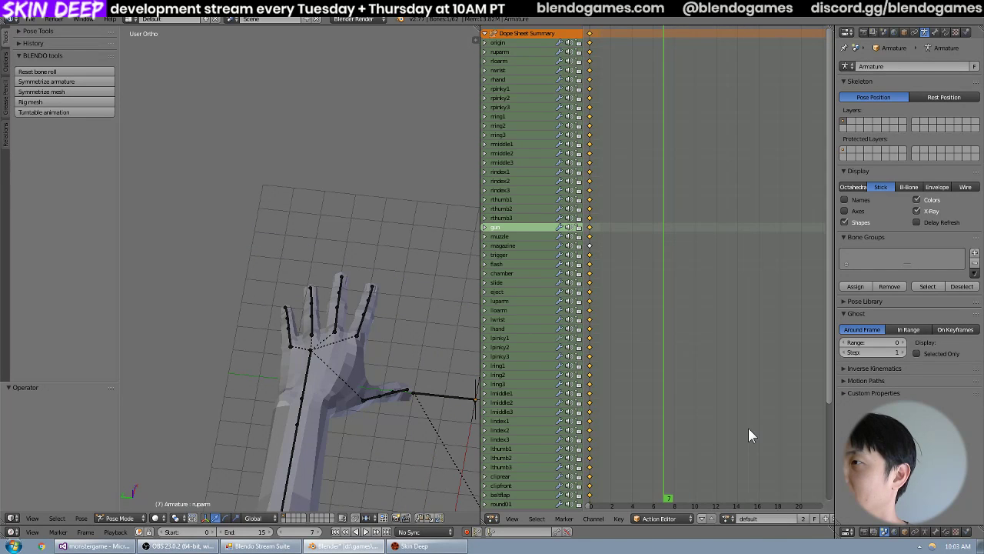
Select the lhand bone and load the idle_low action on the armature.
right_click(314, 384)
left_click(725, 517)
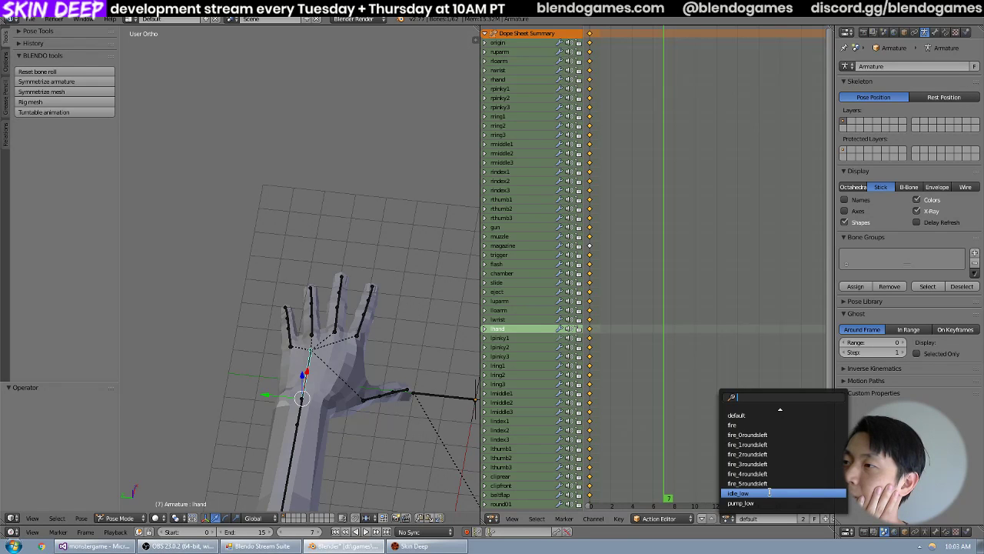
left_click(769, 492)
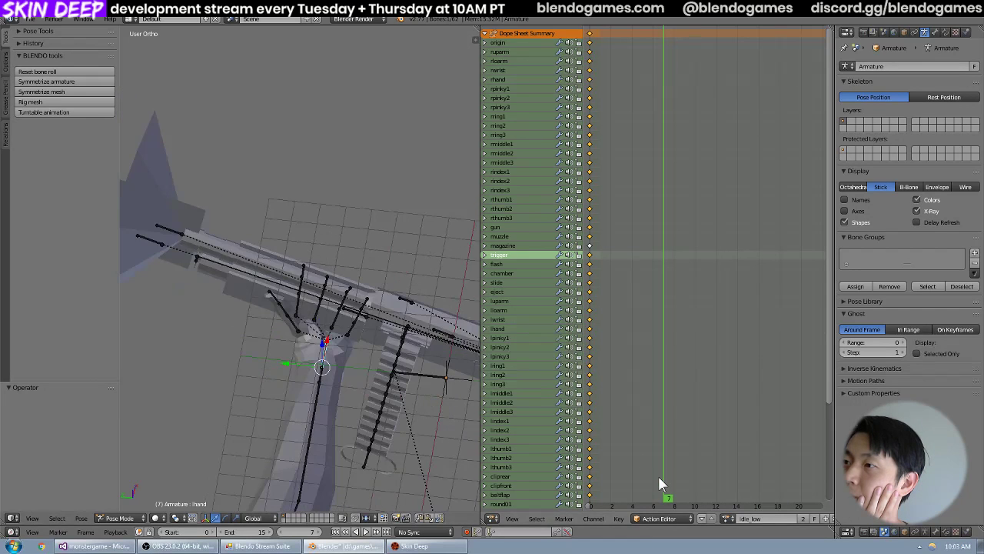
Load the pump_low action on the armature again and scrub through the whole shotgun and both arms, ending at frame 10.
left_click(731, 521)
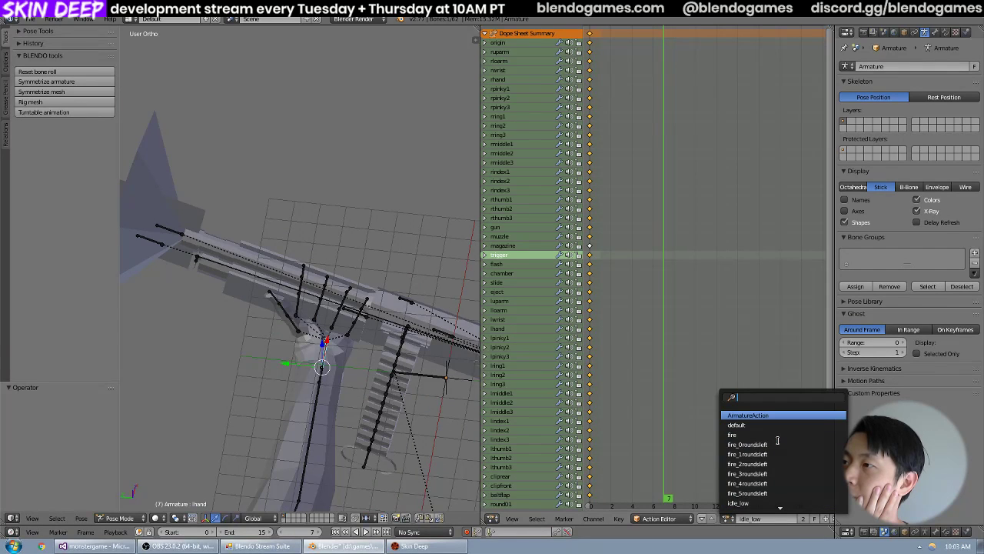
scroll(778, 440, "down", 10)
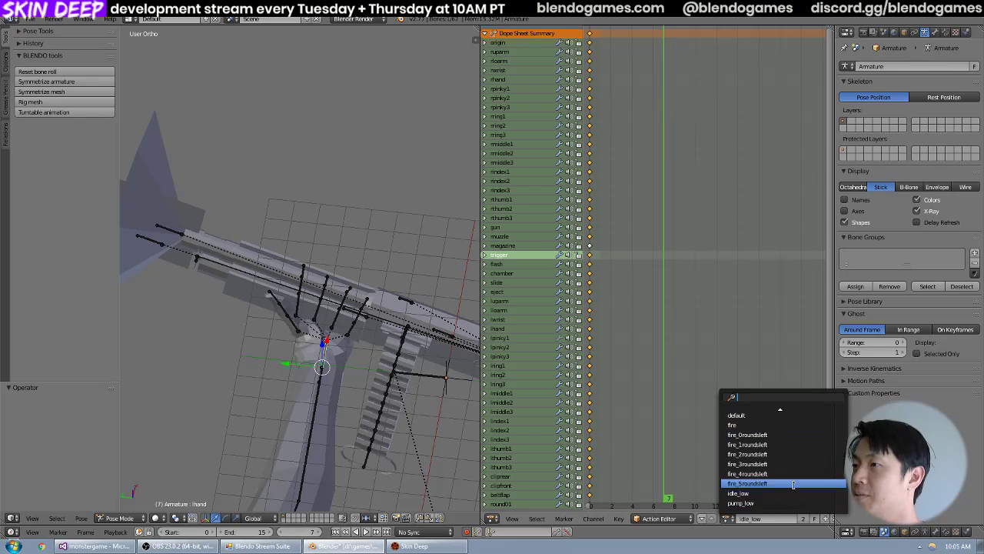
scroll(787, 429, "up", 2)
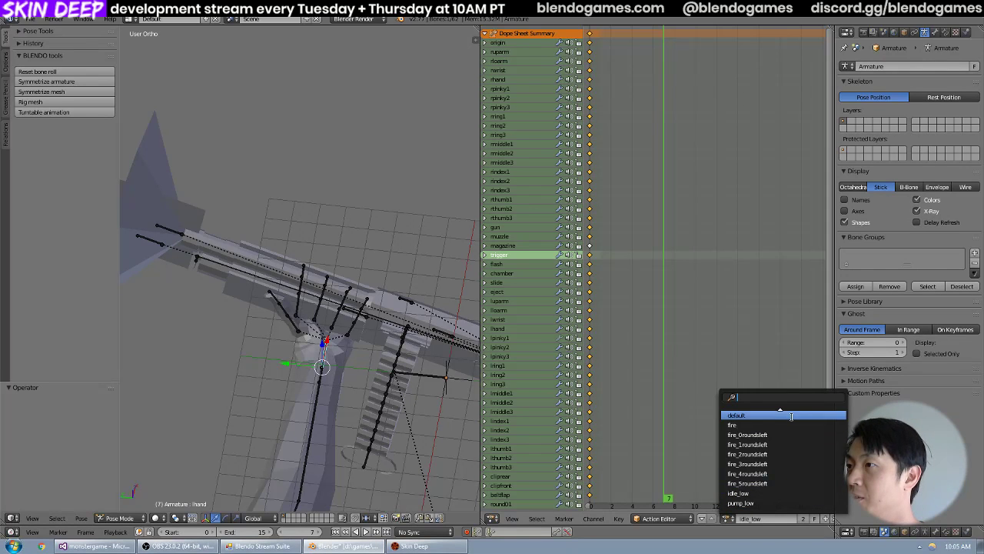
scroll(785, 438, "down", 8)
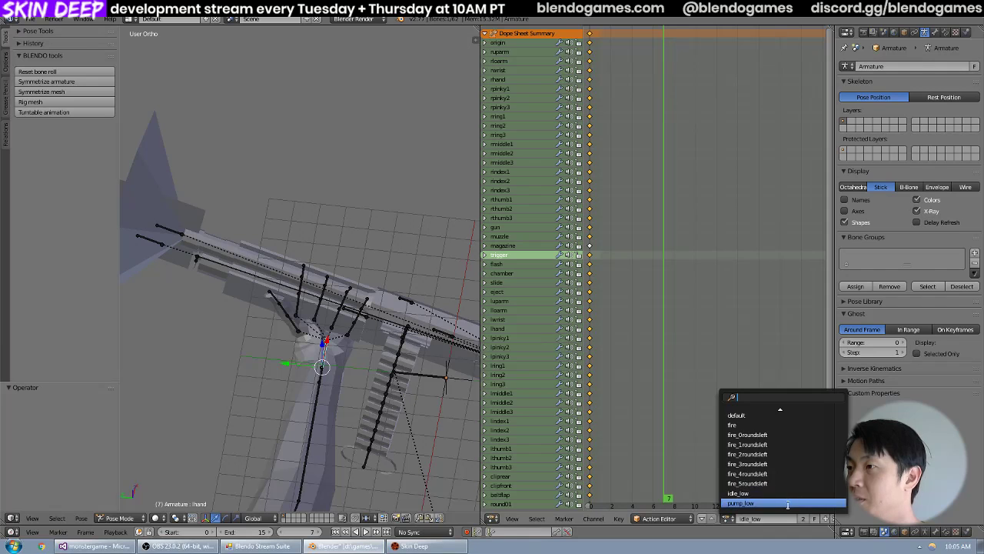
left_click(788, 503)
scroll(475, 362, "down", 5)
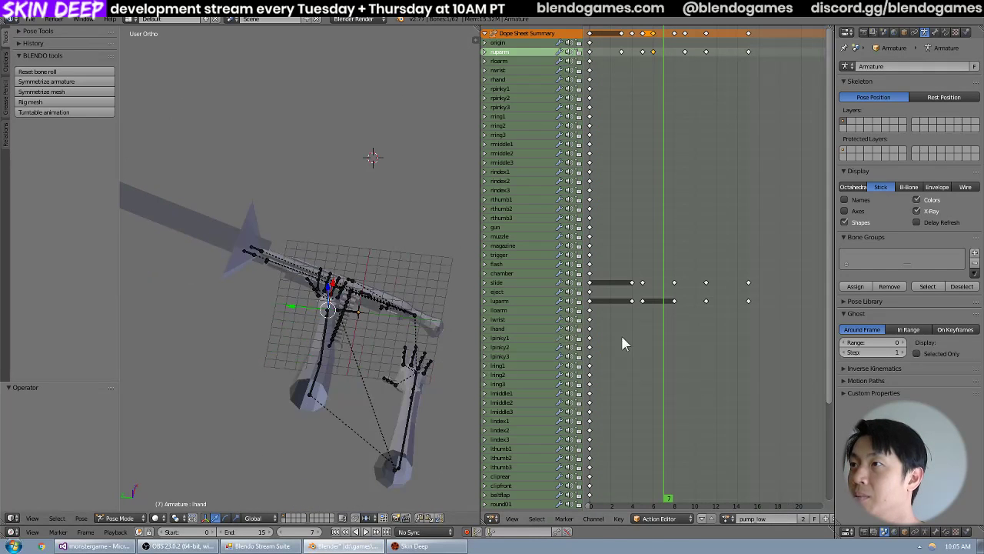
left_click_drag(628, 335, 646, 314)
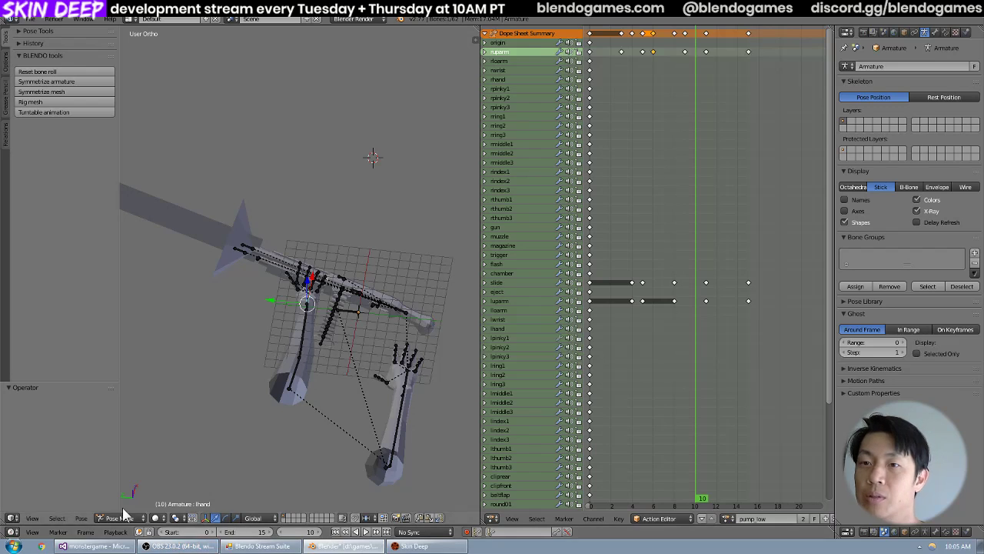
Open the folder d:\games\monstergame in Windows Explorer and browse to base\models\weapons\shotgun.
left_click(14, 547)
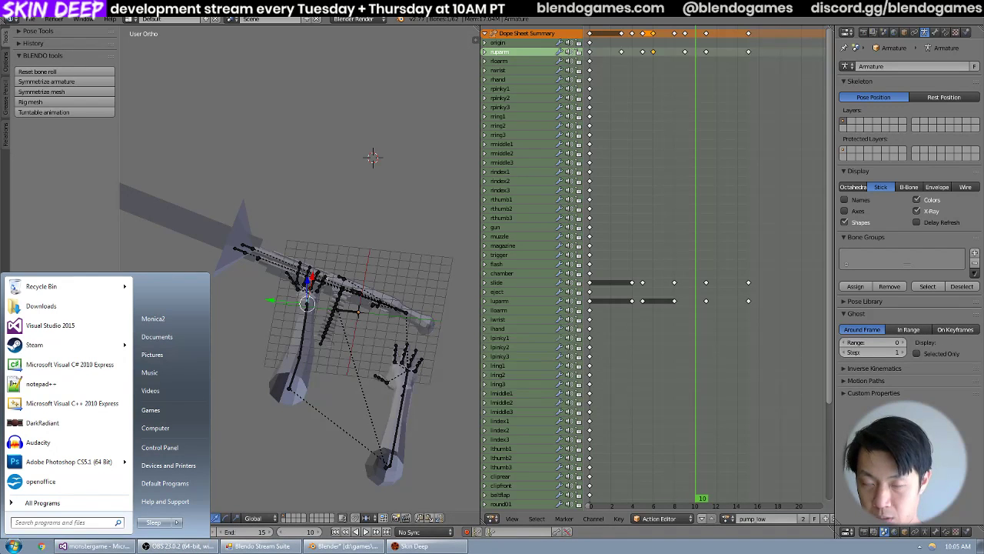
type("d:\\games\\")
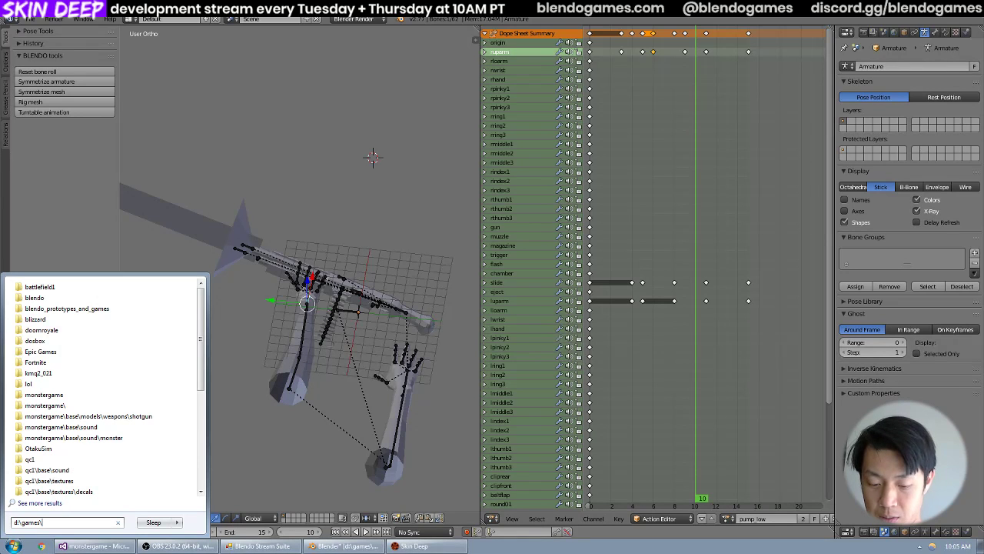
type("m")
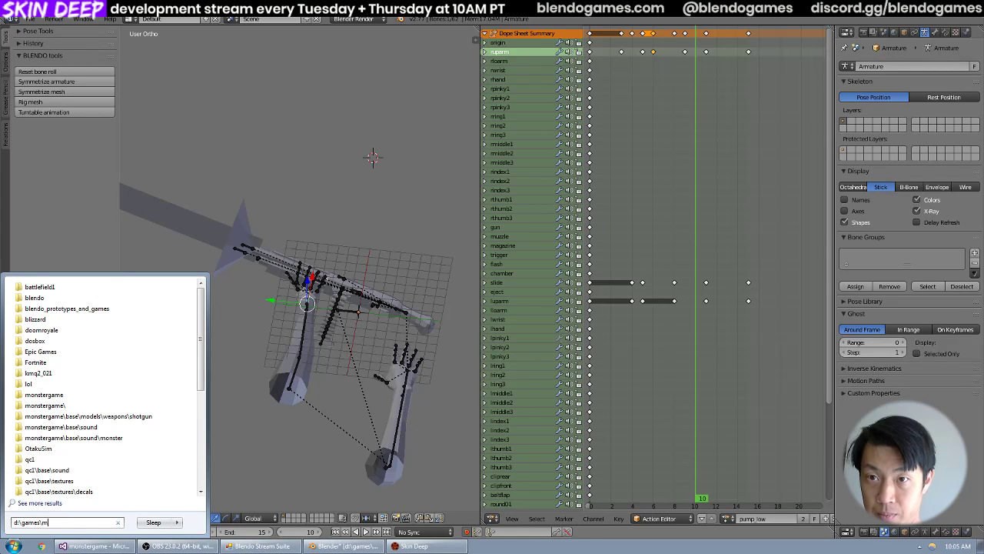
type("onstergame")
key("Return")
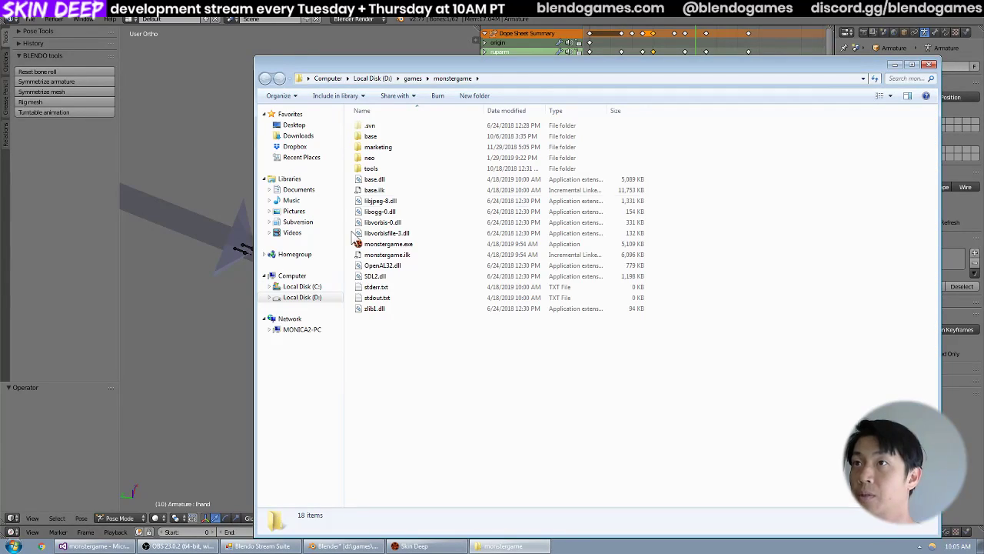
double_click(420, 135)
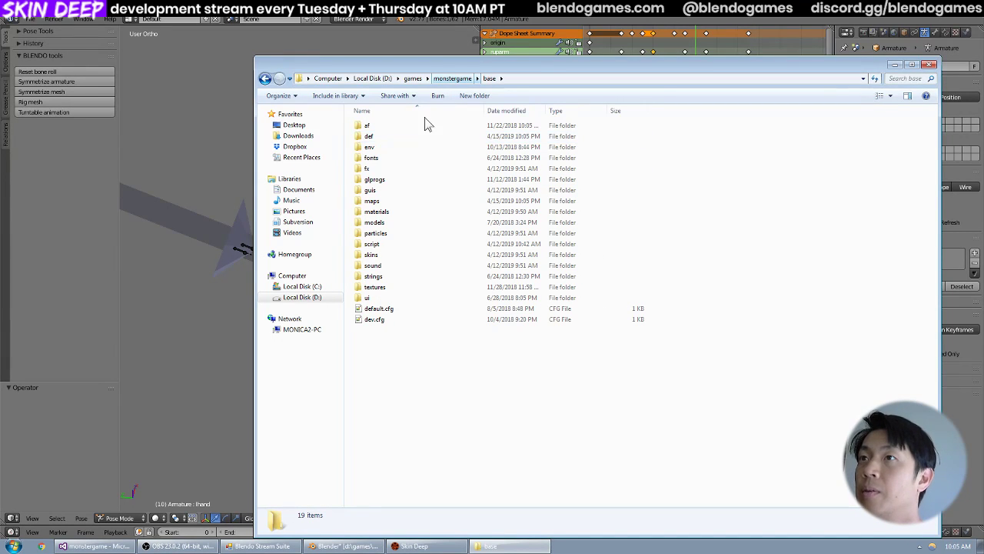
double_click(407, 222)
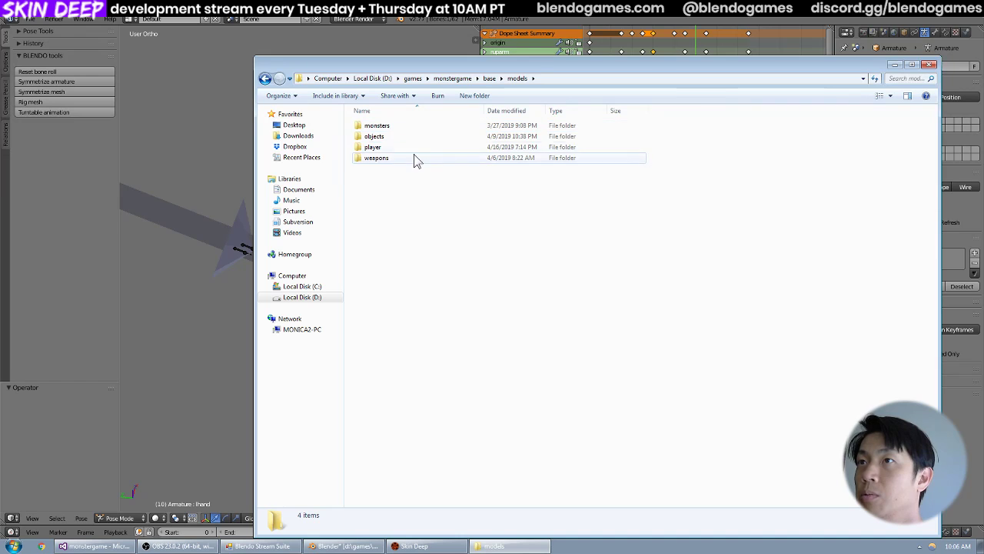
double_click(414, 157)
double_click(414, 158)
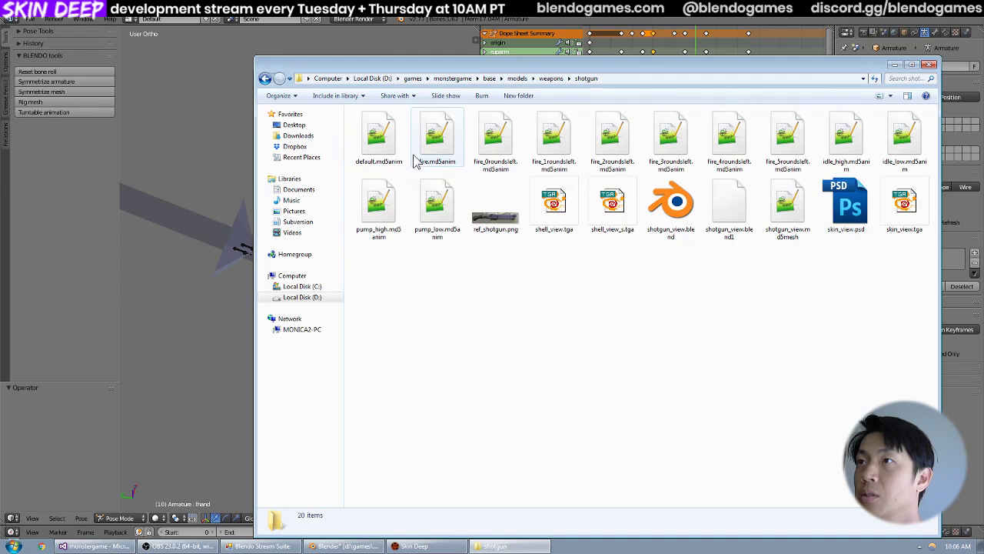
Go back to the weapons folder and open the TortoiseSVN log for the shotgun folder.
key("alt+Left")
right_click(413, 159)
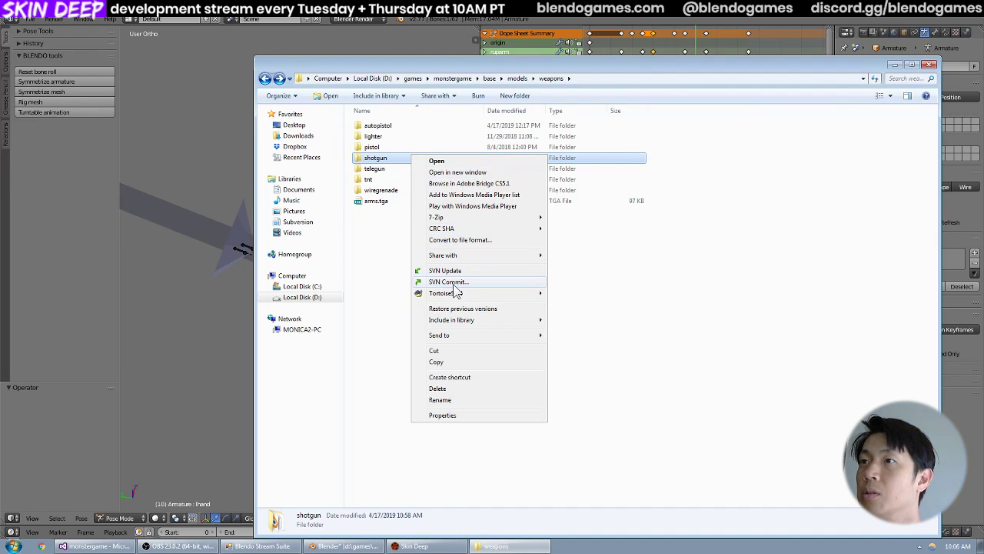
mouse_move(455, 293)
left_click(585, 256)
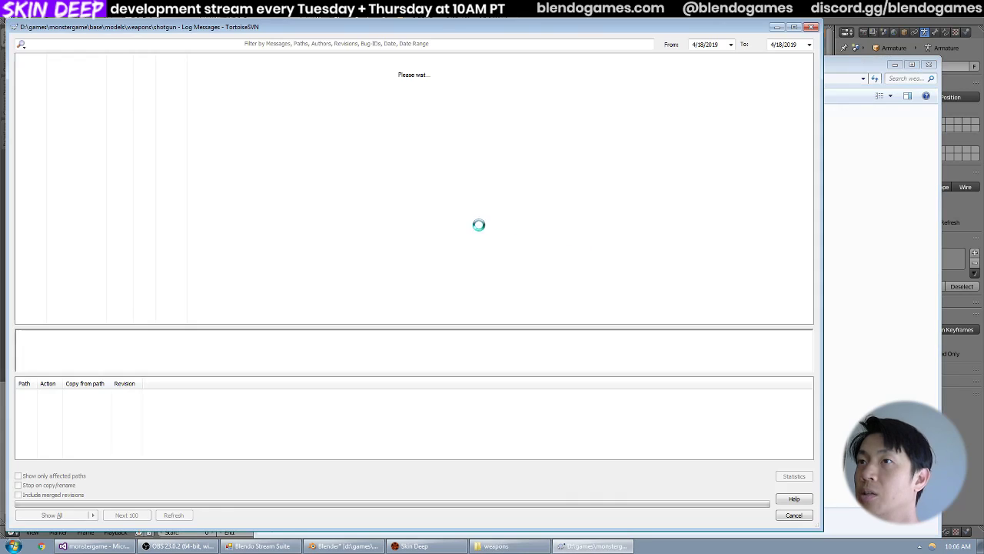
Reposition the TortoiseSVN log window and narrow both it and the Explorer window.
left_click_drag(432, 29, 543, 11)
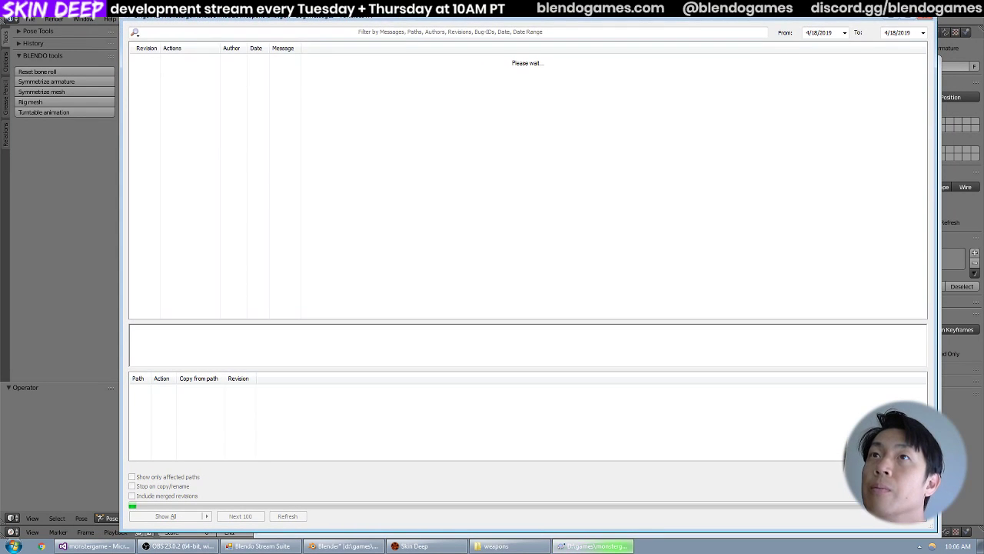
left_click_drag(123, 72, 199, 73)
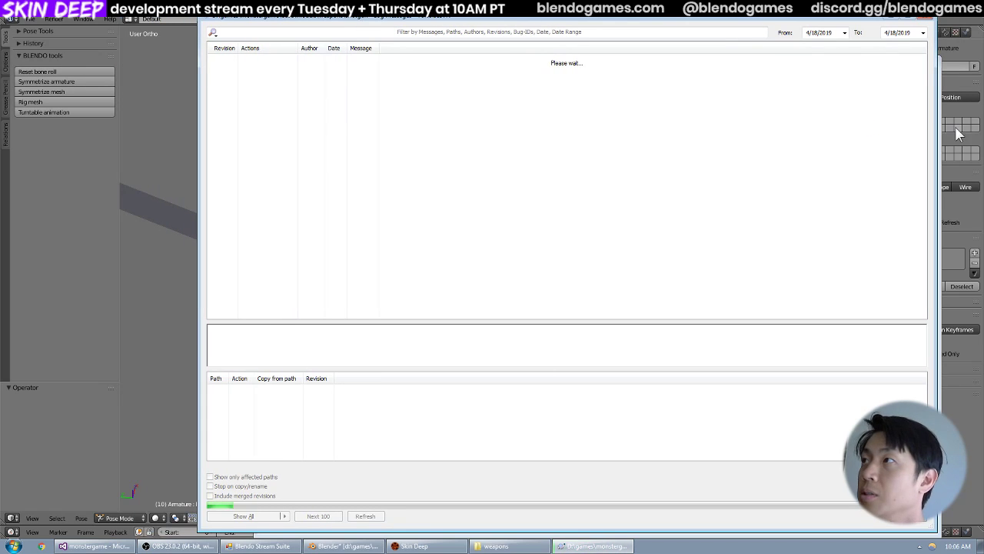
left_click_drag(940, 129, 809, 141)
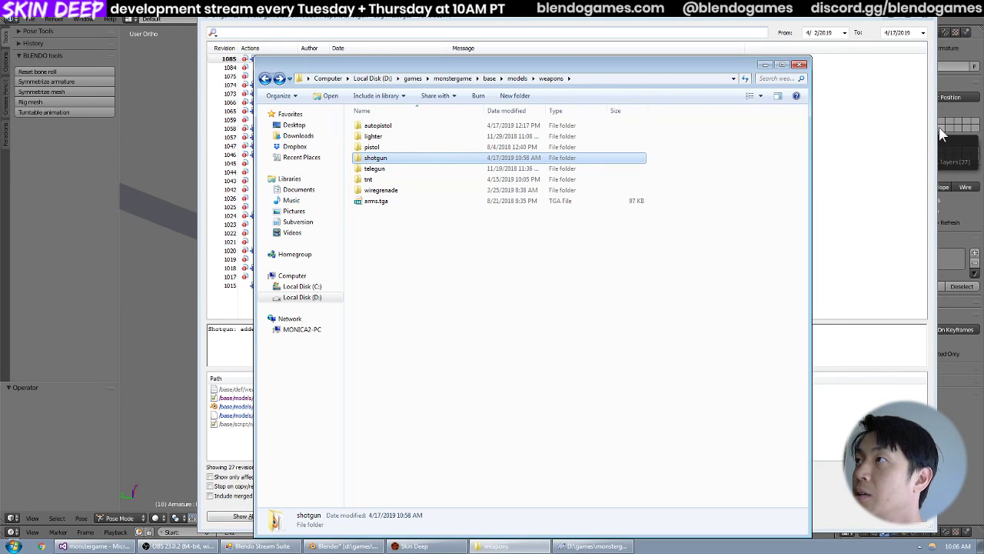
left_click_drag(930, 132, 814, 137)
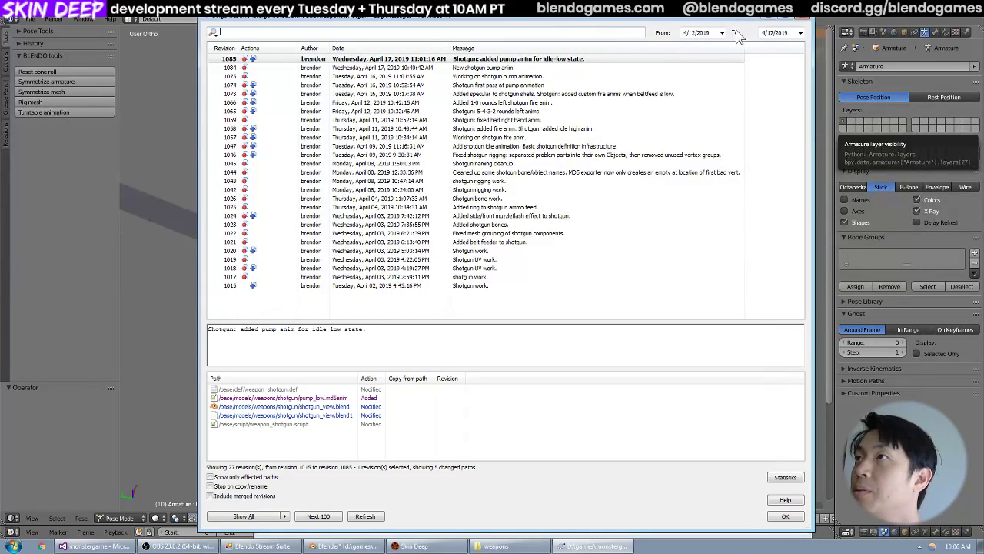
Reposition and widen the revision log window, then compare the changed files of revisions 1084 and 1085.
left_click_drag(721, 7, 703, 17)
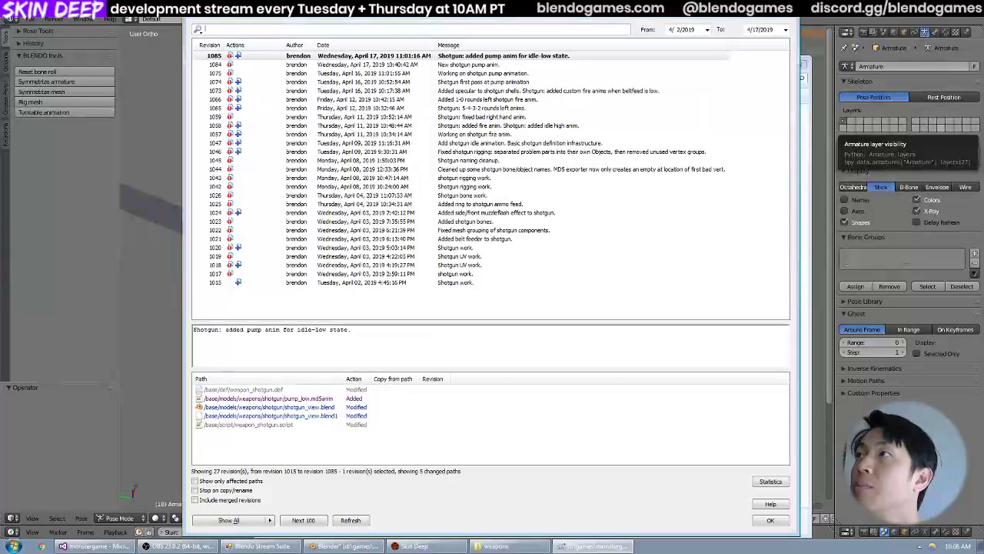
left_click_drag(798, 58, 815, 59)
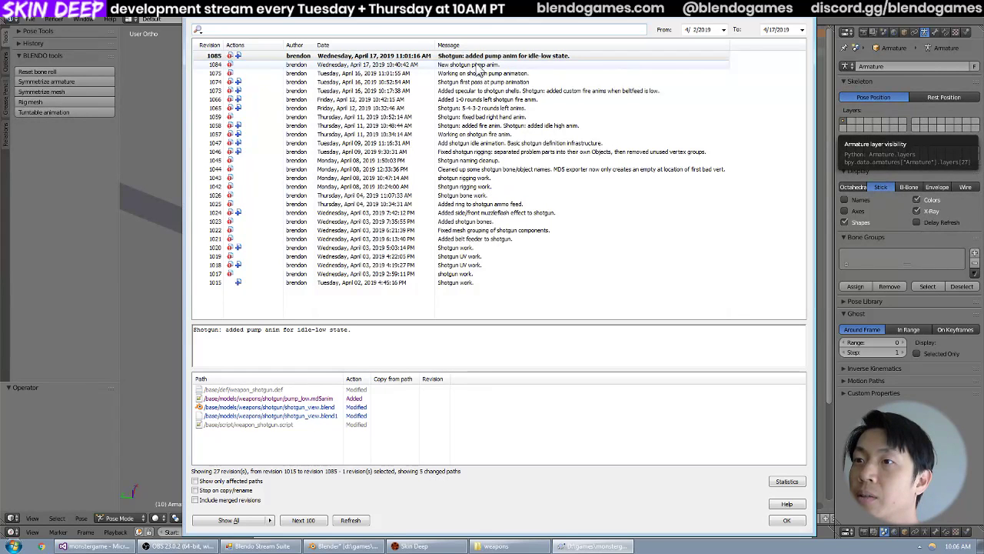
left_click(479, 65)
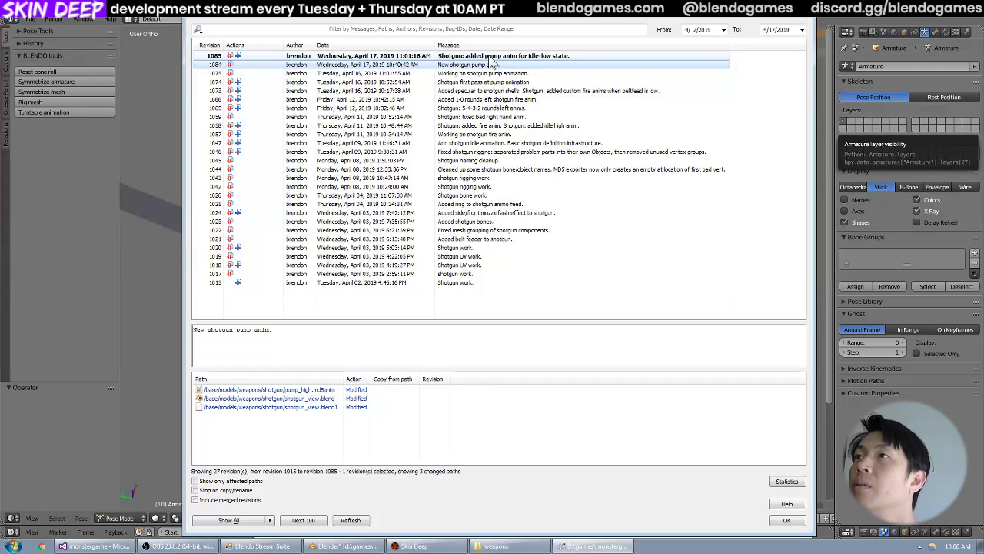
left_click(489, 57)
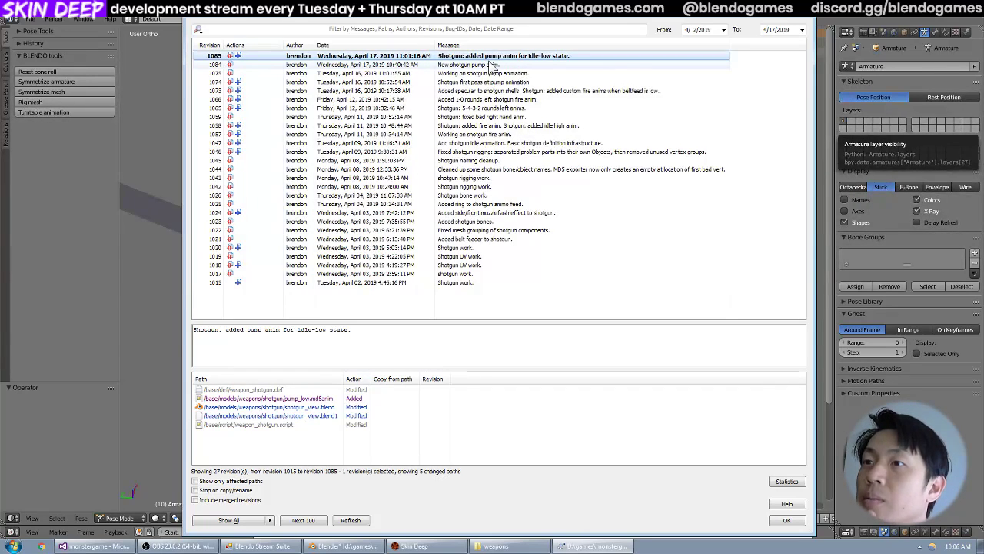
Update the shotgun folder to revision 1084, the "New shotgun pump anim." commit, and close the update report.
left_click(489, 64)
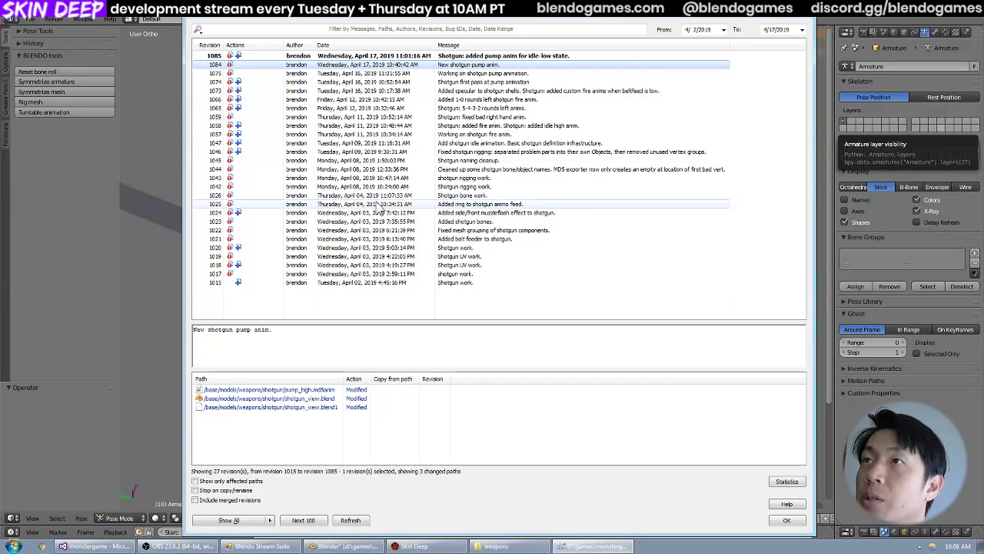
right_click(442, 69)
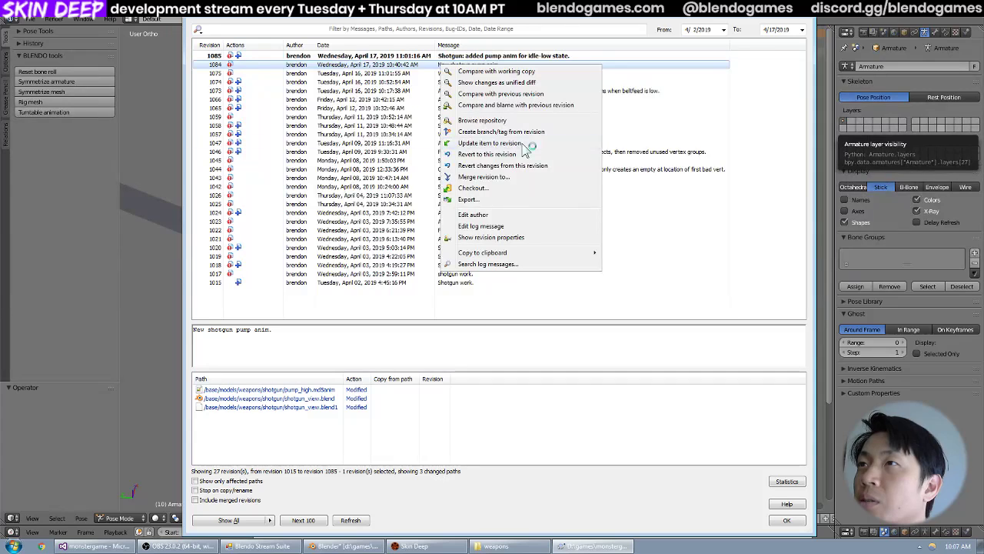
left_click(492, 143)
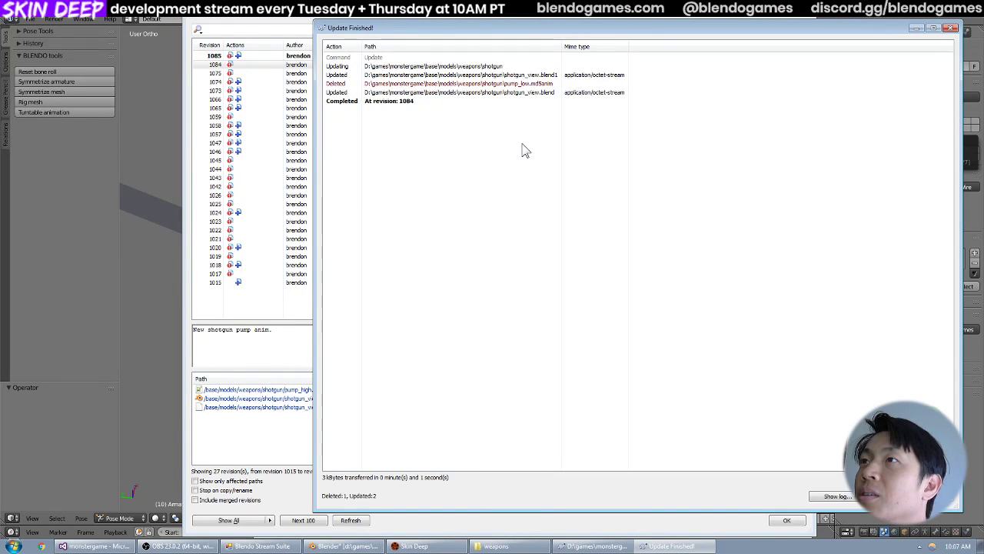
left_click(890, 496)
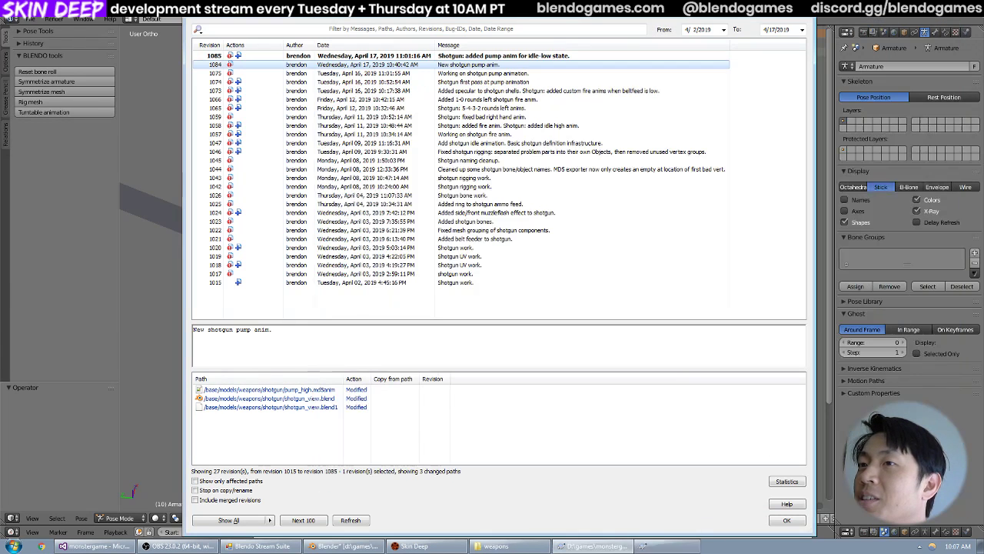
Bring the shotgun folder back up to revision 1085 and dismiss the update report.
left_click(466, 57)
right_click(467, 61)
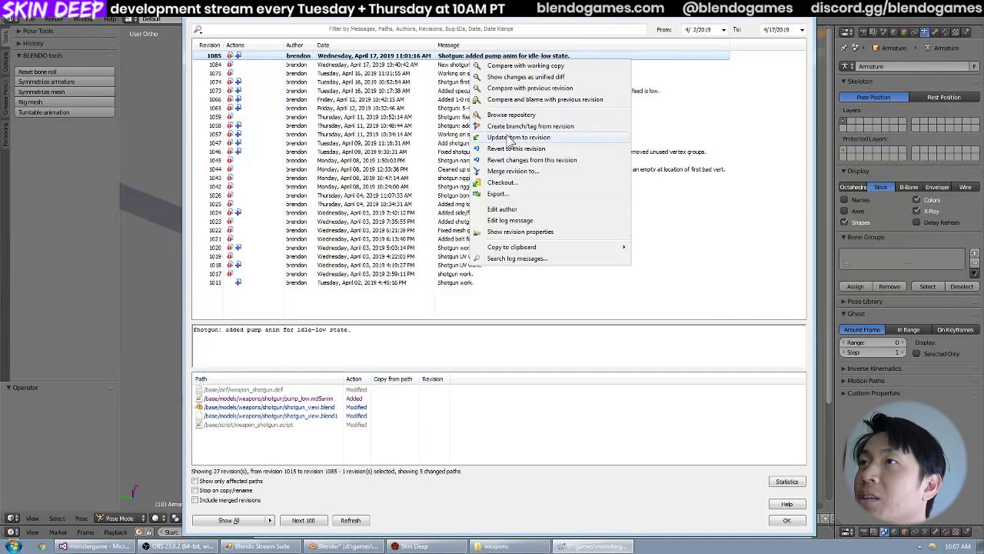
left_click(507, 138)
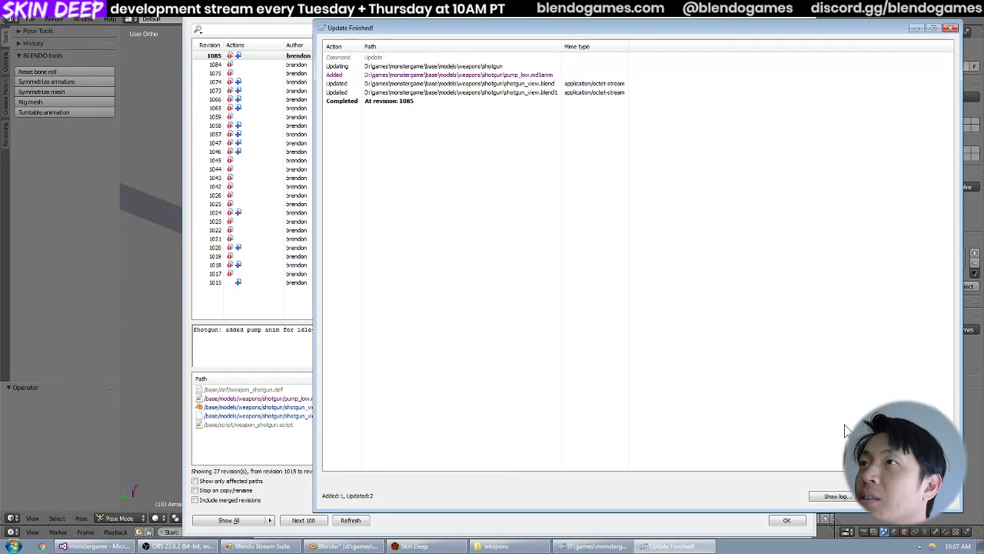
key("Return")
Save the revision 1084 copy of shotgun_view.blend into the shotgun folder as shotgun_view-1084.blend.
left_click(486, 65)
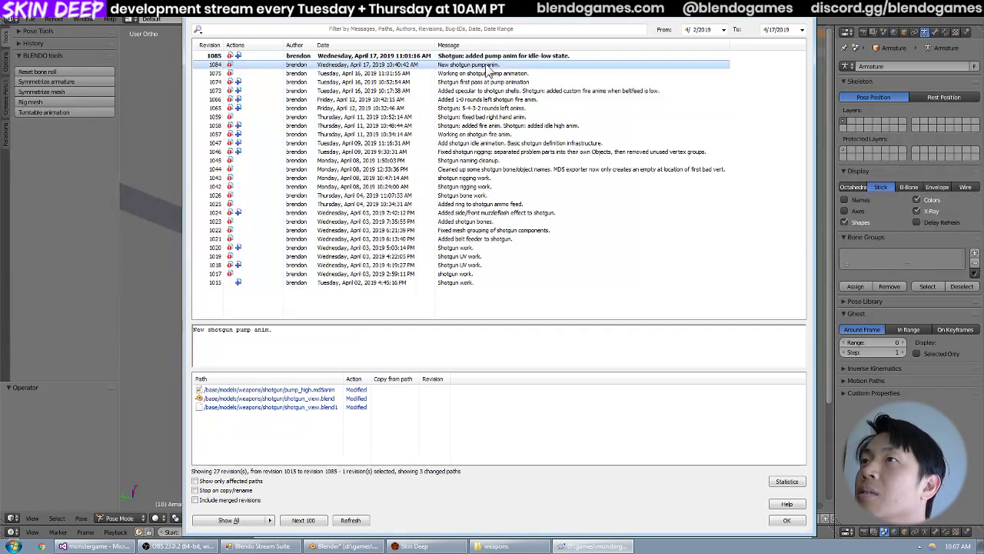
right_click(486, 65)
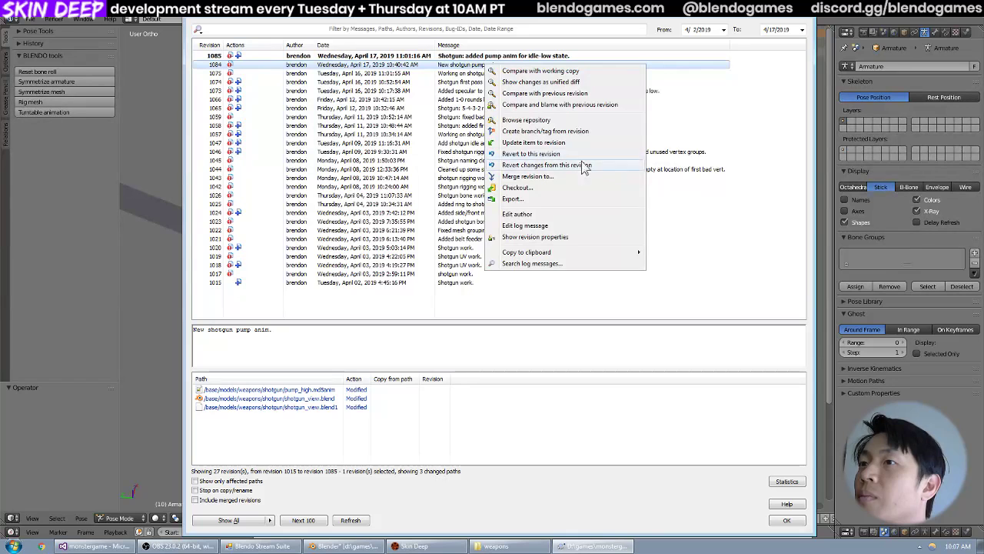
left_click(336, 399)
right_click(337, 402)
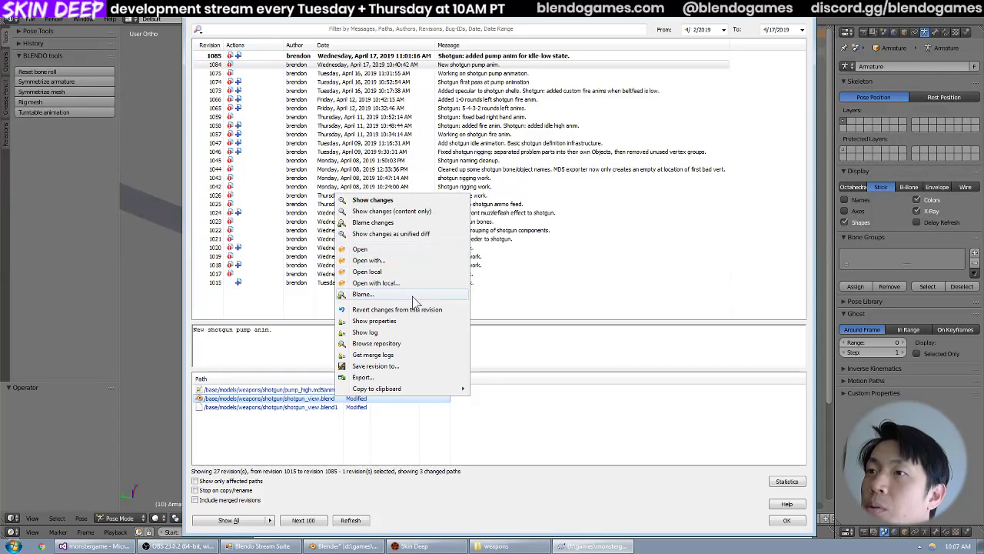
left_click(416, 365)
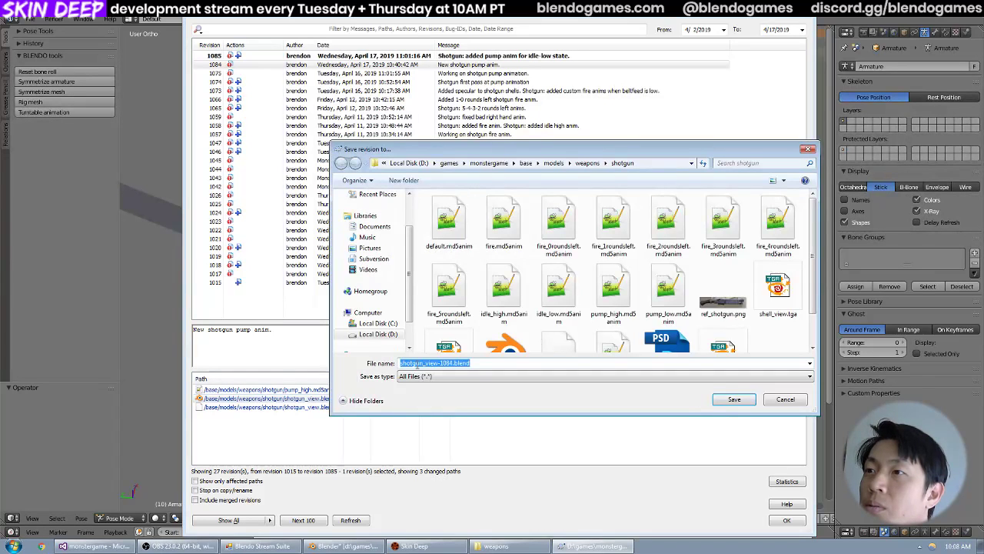
left_click(724, 404)
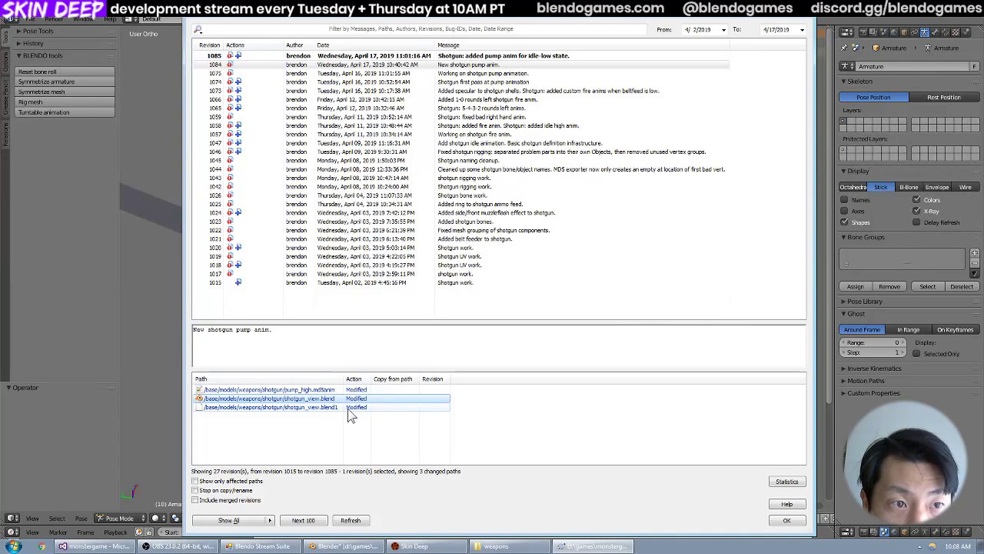
Save the revision 1084 copy of shotgun_view.blend1 into the shotgun folder as shotgun_view-1084.blend1.
right_click(348, 408)
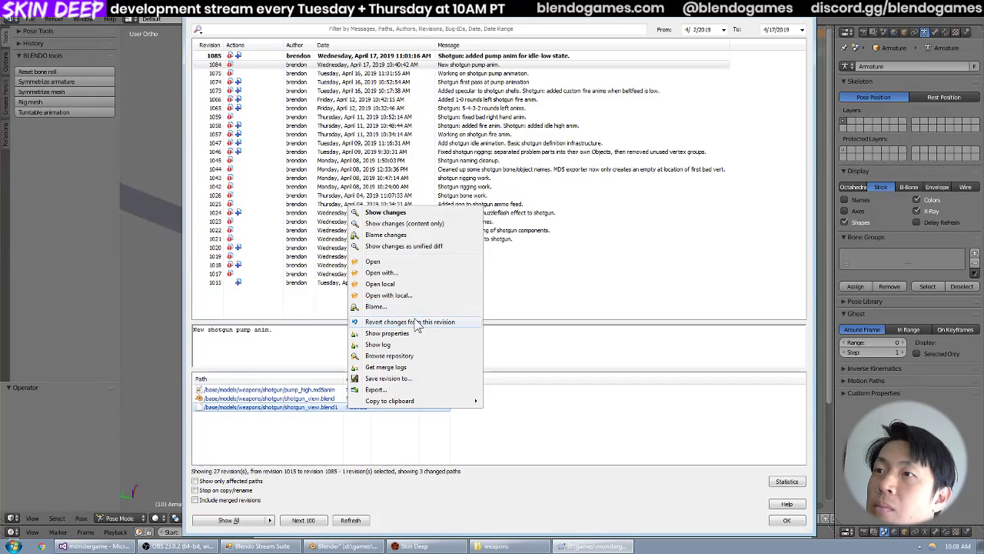
left_click(421, 377)
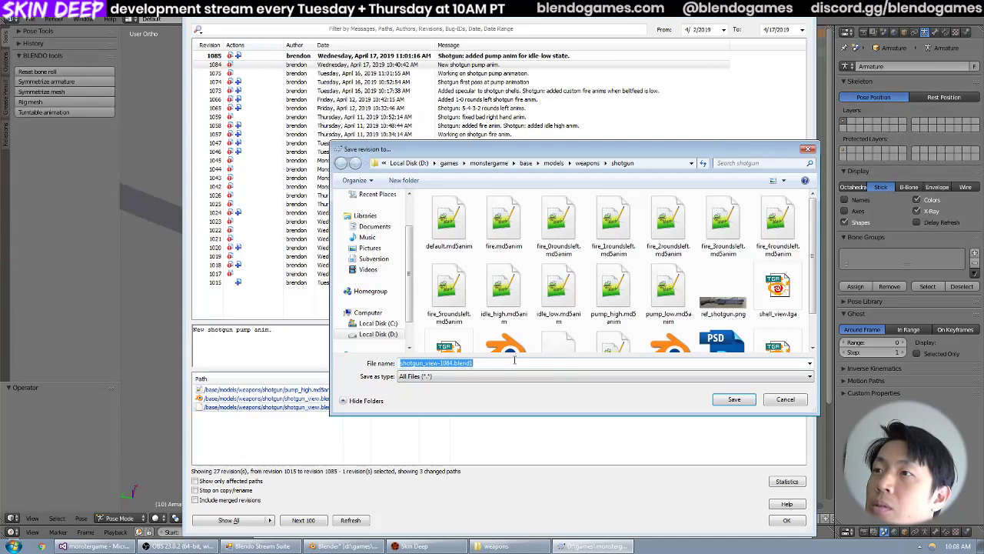
left_click(730, 400)
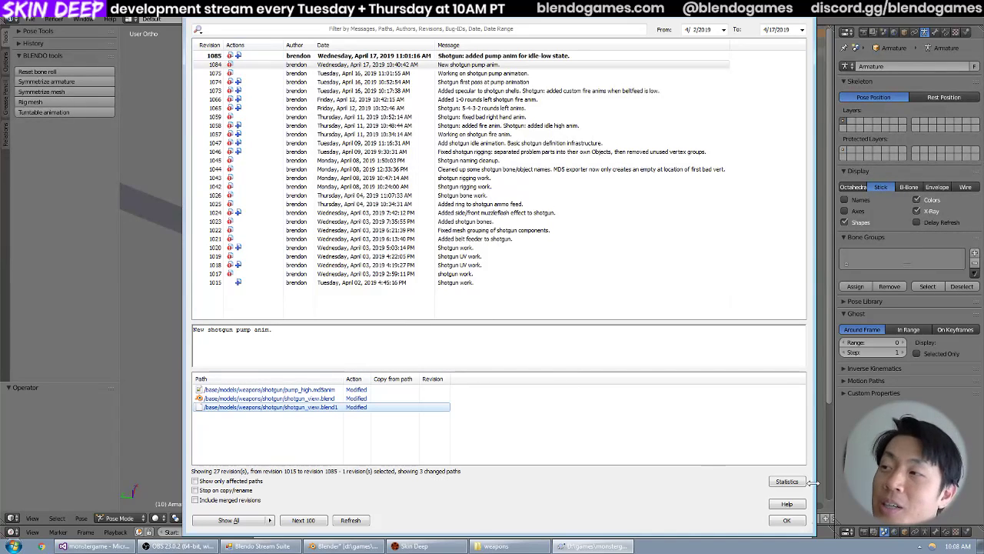
Close the revision log and open the shotgun folder in Windows Explorer.
left_click(781, 524)
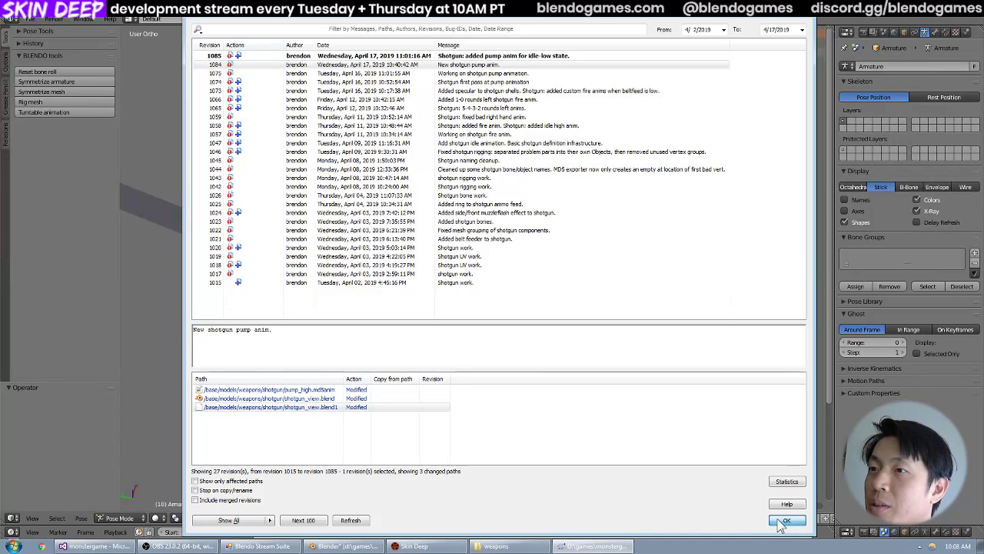
left_click_drag(729, 62, 706, 41)
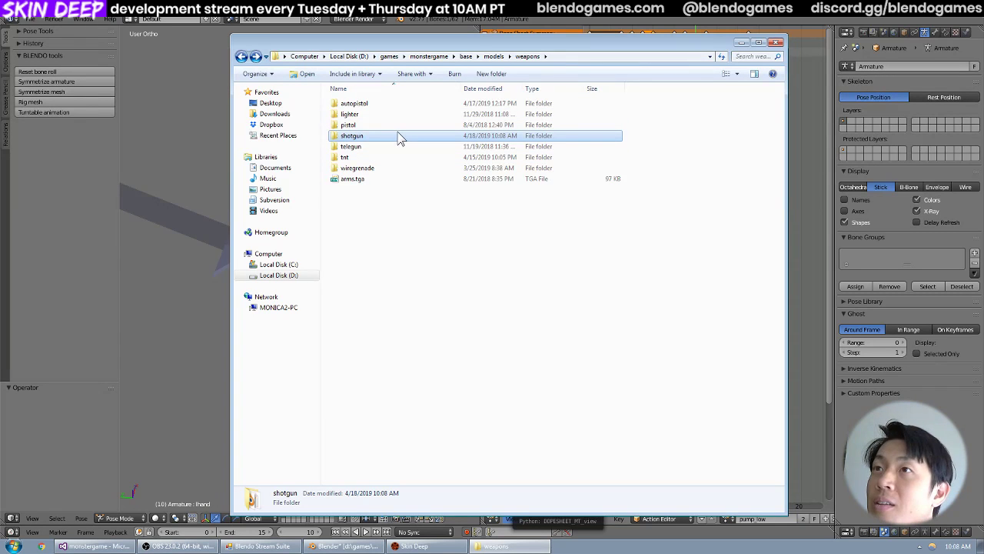
left_click_drag(481, 34, 462, 42)
key("Return")
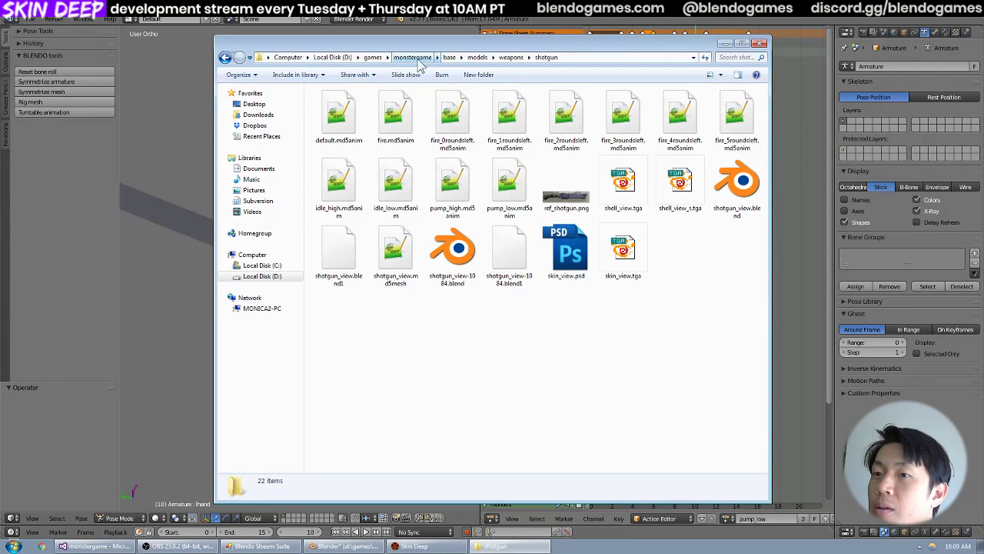
Open d:\games in a new Explorer window, check the monstergame folder's pending SVN commit list, and cancel the commit.
key("super")
type("d:\\games")
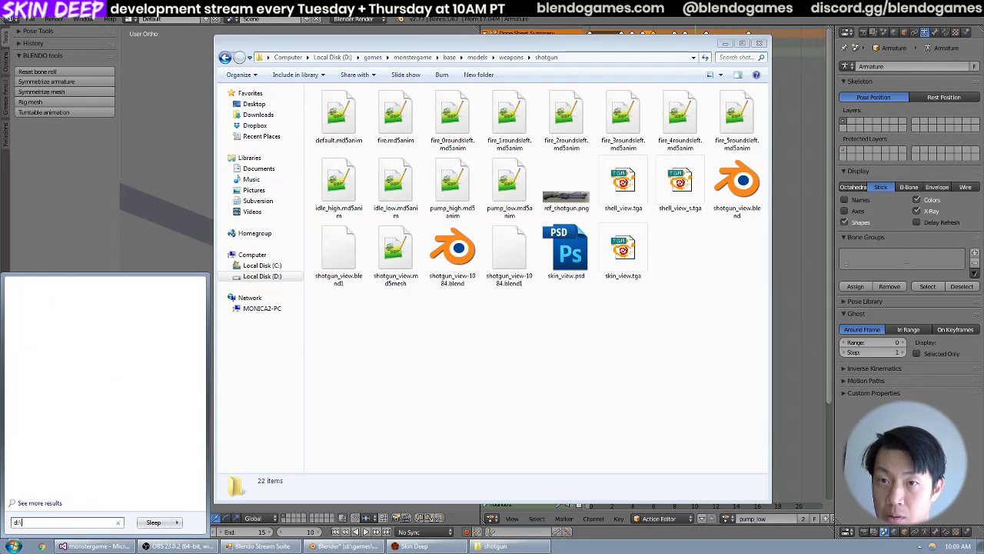
key("Return")
key("m")
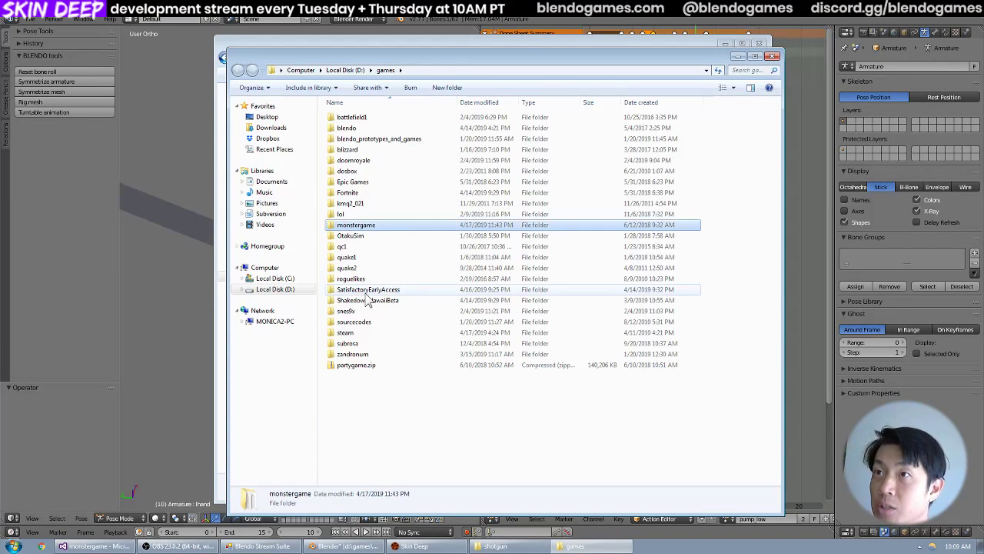
right_click(402, 221)
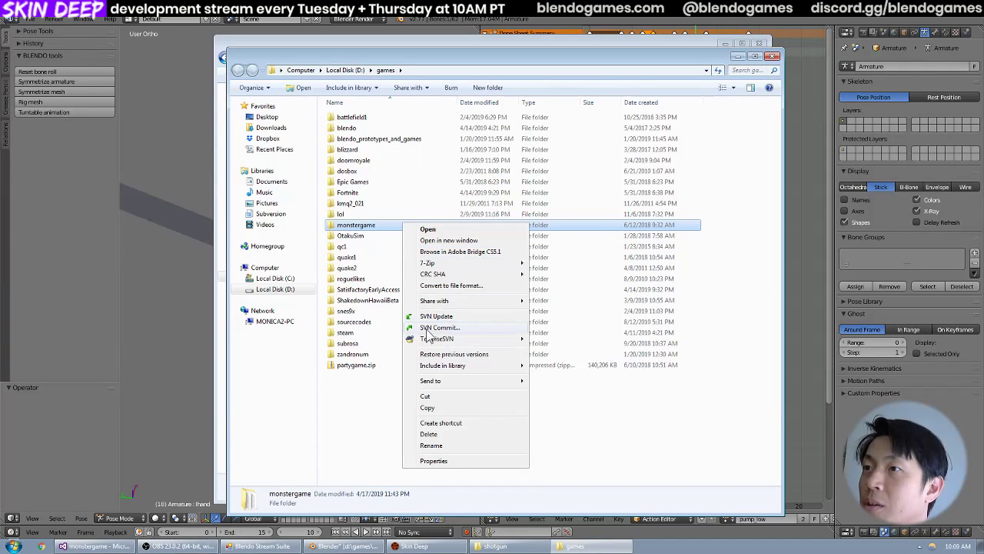
left_click(428, 331)
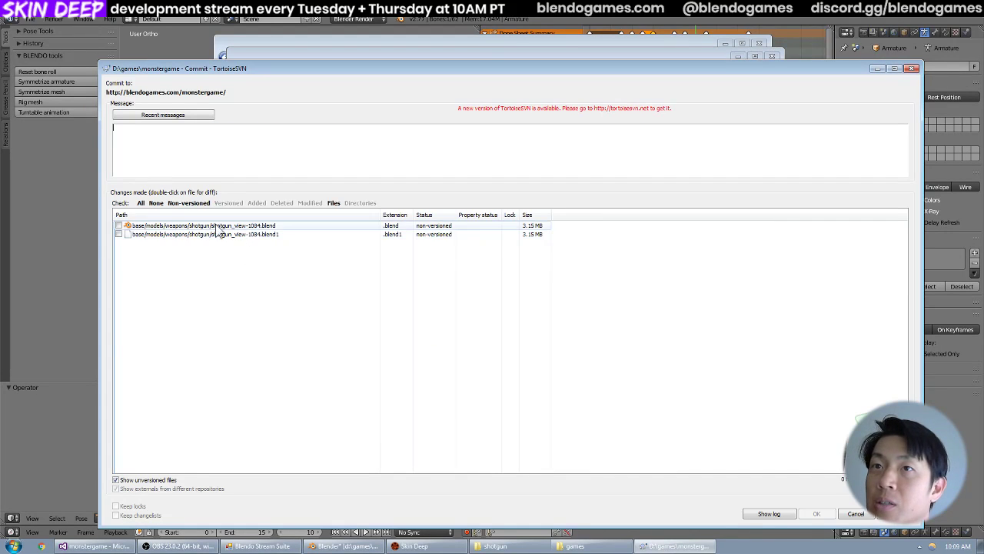
left_click(855, 514)
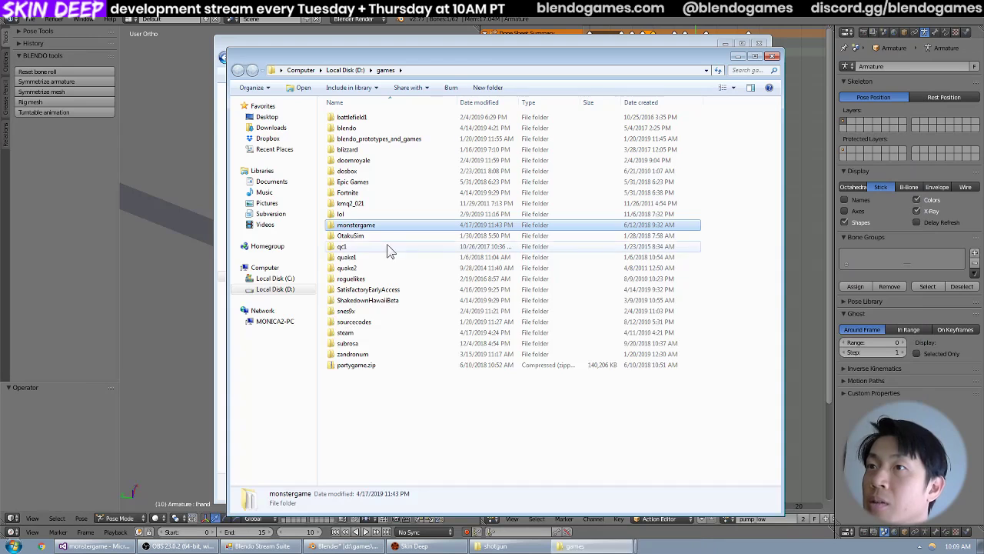
Run an SVN update on the monstergame folder, then close the update report and the games window.
right_click(399, 224)
left_click(471, 323)
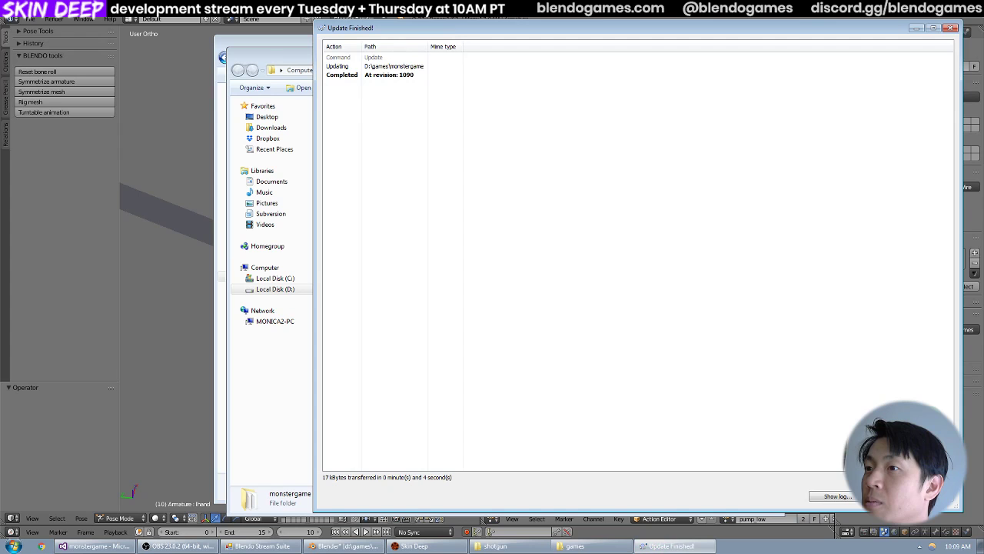
left_click(891, 496)
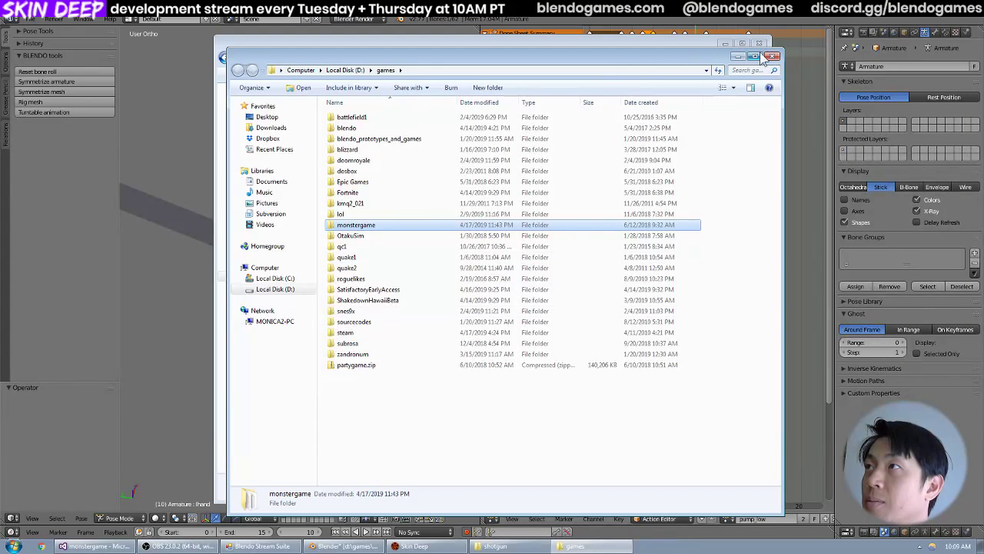
left_click(772, 56)
left_click_drag(706, 49, 673, 50)
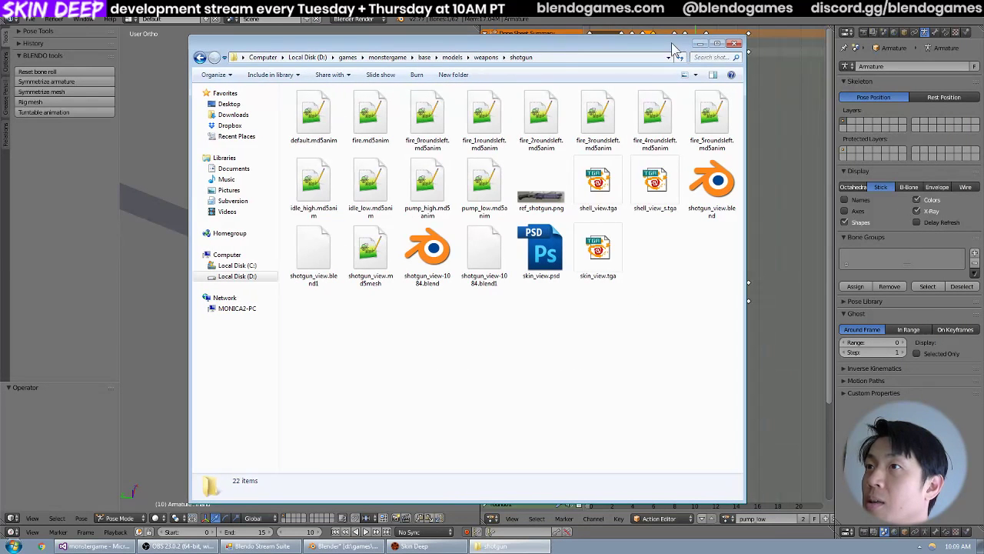
Switch to Blender and open shotgun_view-1084.blend from the shotgun folder.
left_click(296, 21)
left_click(31, 20)
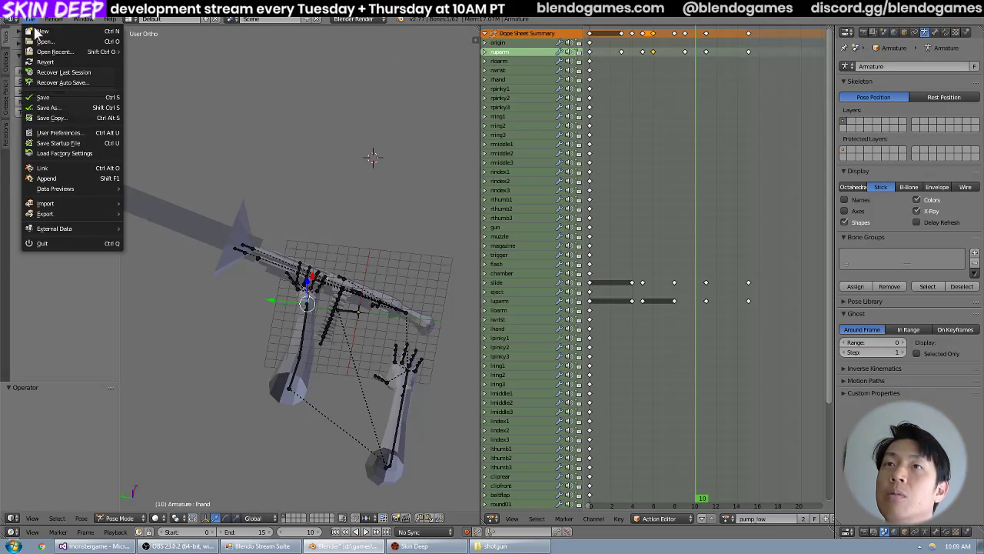
left_click(43, 40)
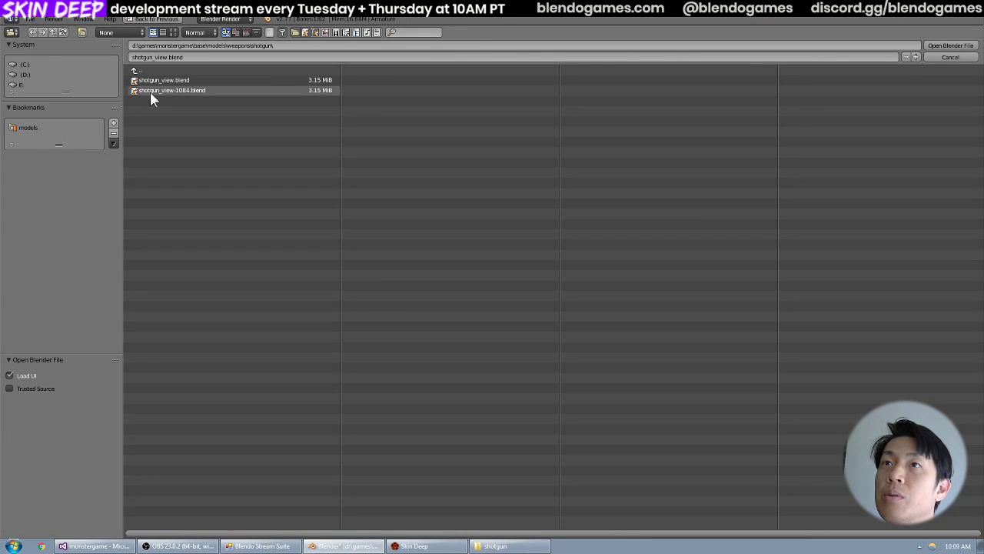
left_click(152, 91)
left_click(951, 45)
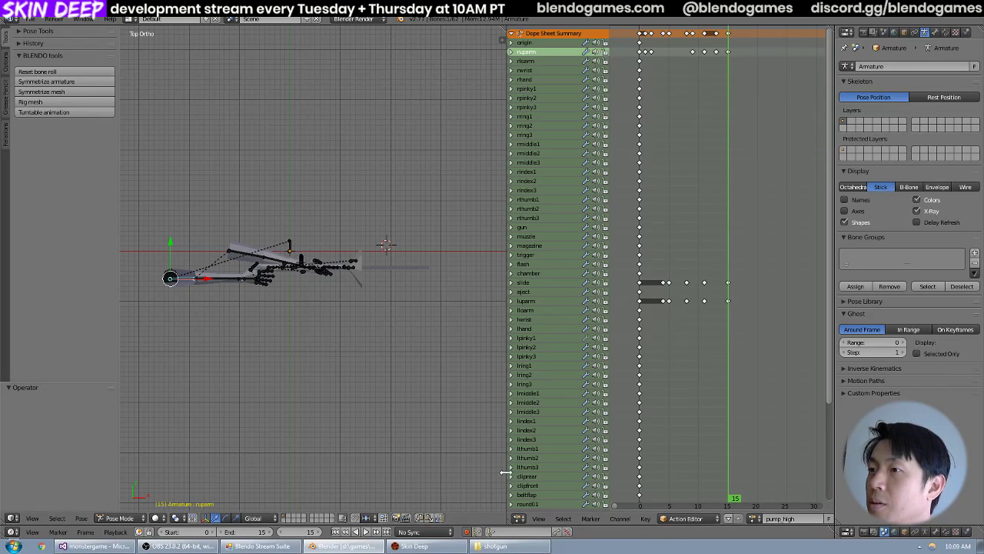
Widen the Dope Sheet, load the pump_high action on the armature, and toggle the selection of all its keyframes.
left_click_drag(505, 471, 412, 471)
left_click(660, 519)
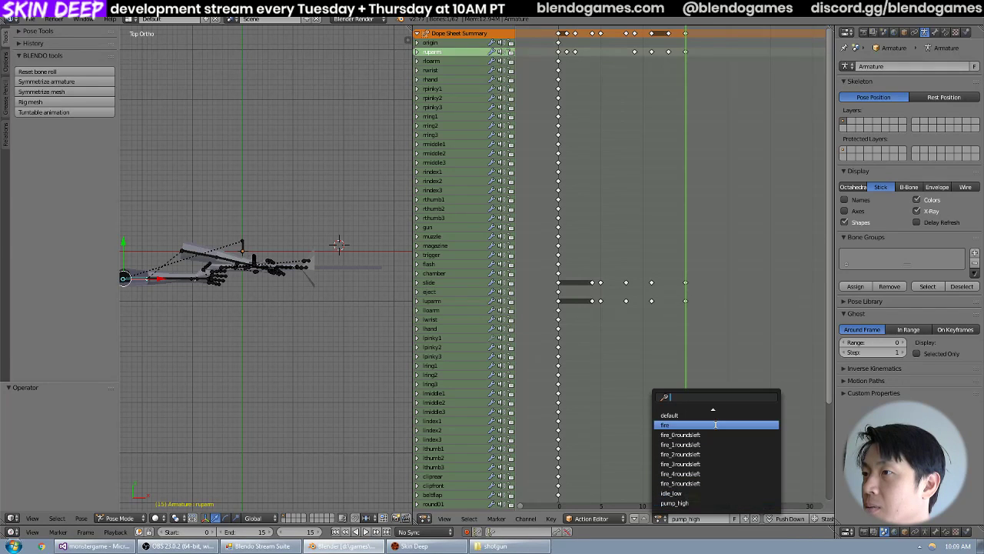
left_click(712, 502)
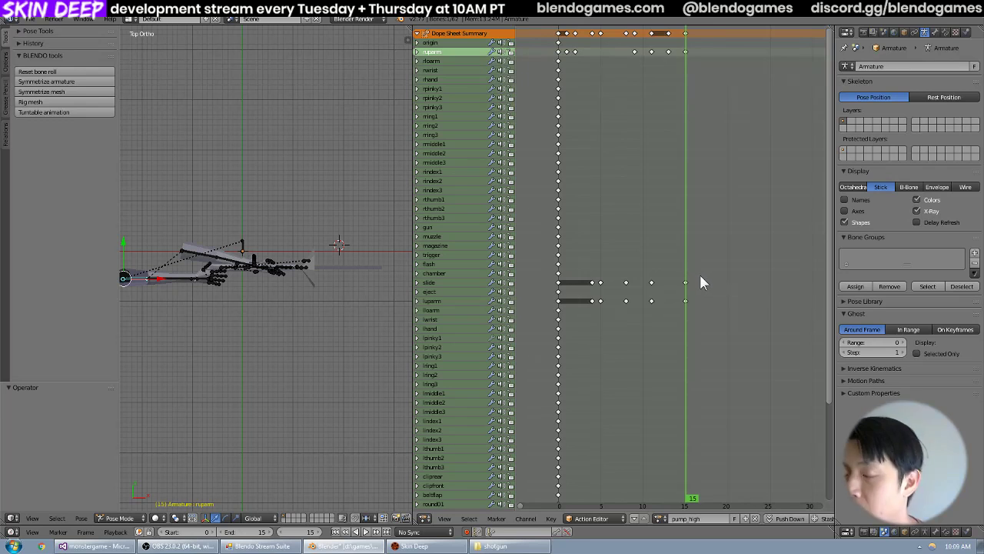
key("a")
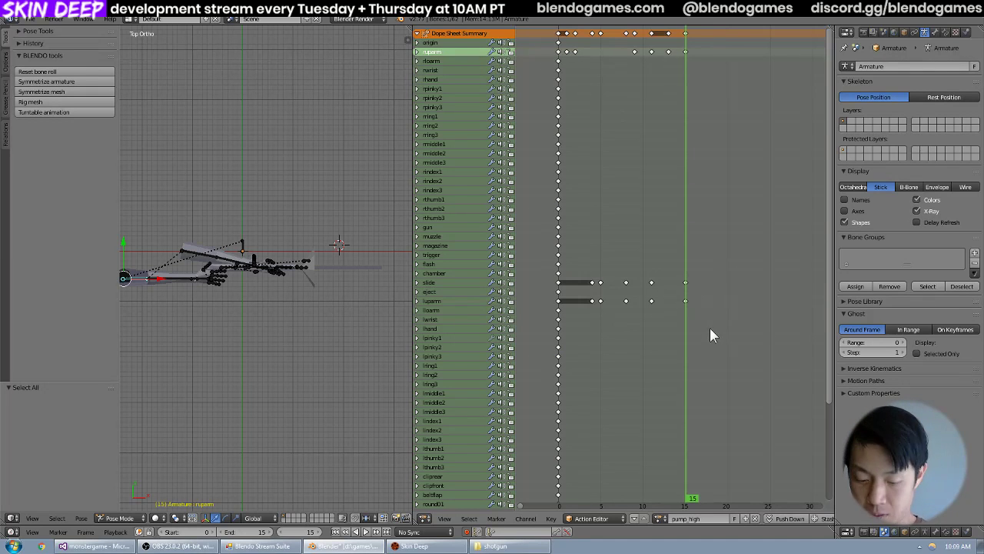
Select the pump_high keyframes after frame 0 in the ruparm, slide and luparm channels and copy them.
key("b")
left_click_drag(709, 327, 565, 50)
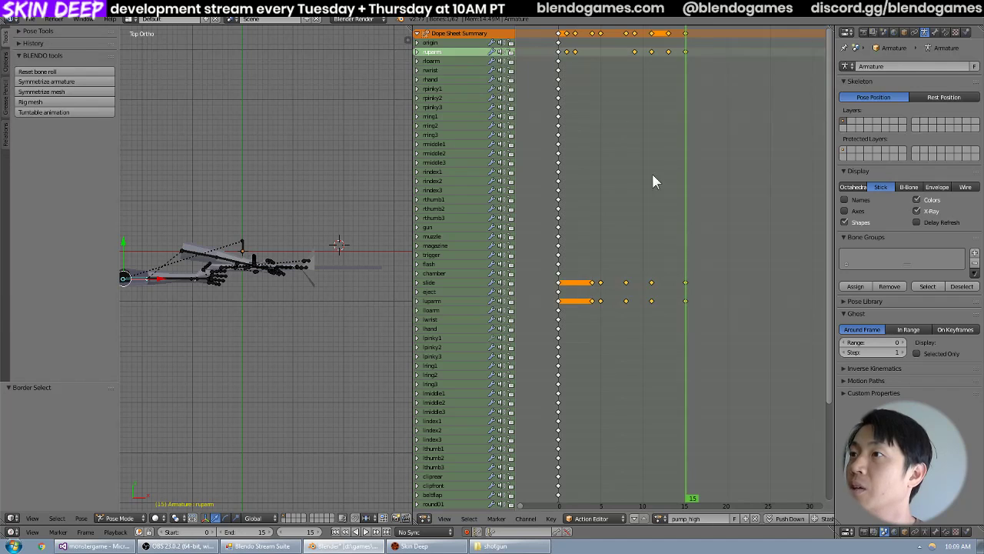
scroll(731, 246, "down", 3)
left_click_drag(829, 266, 810, 191)
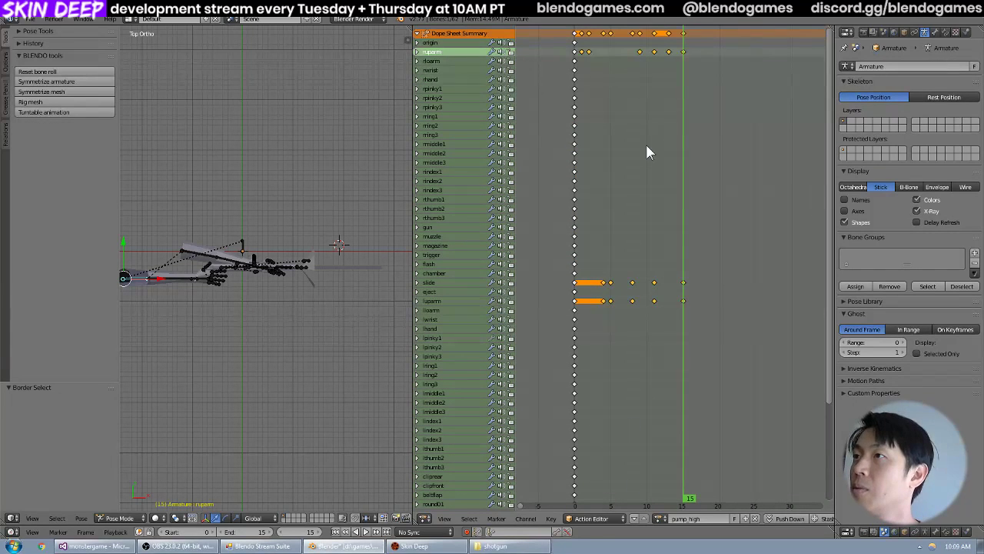
left_click(551, 518)
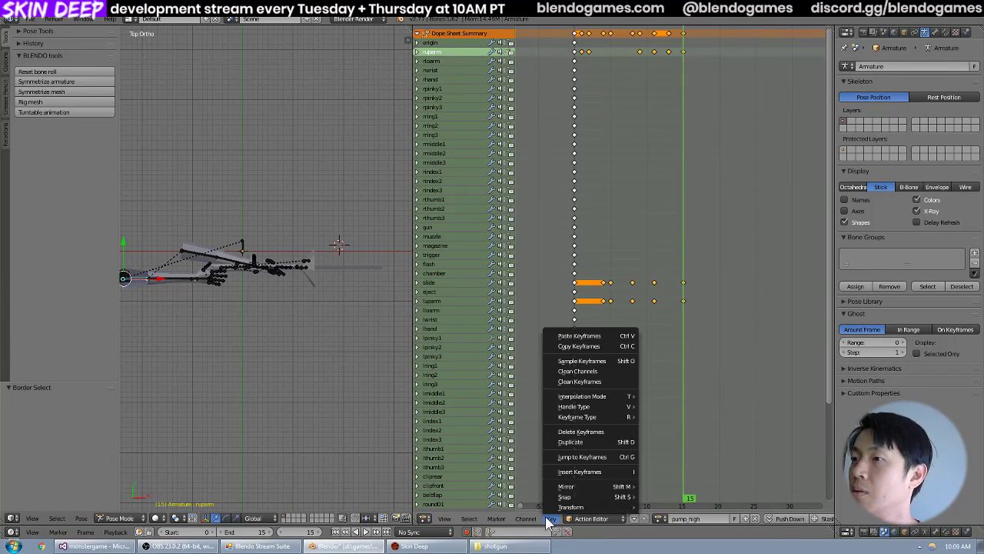
left_click(586, 345)
Open the recent file shotgun_view.blend and check its list of available armature actions.
left_click(29, 18)
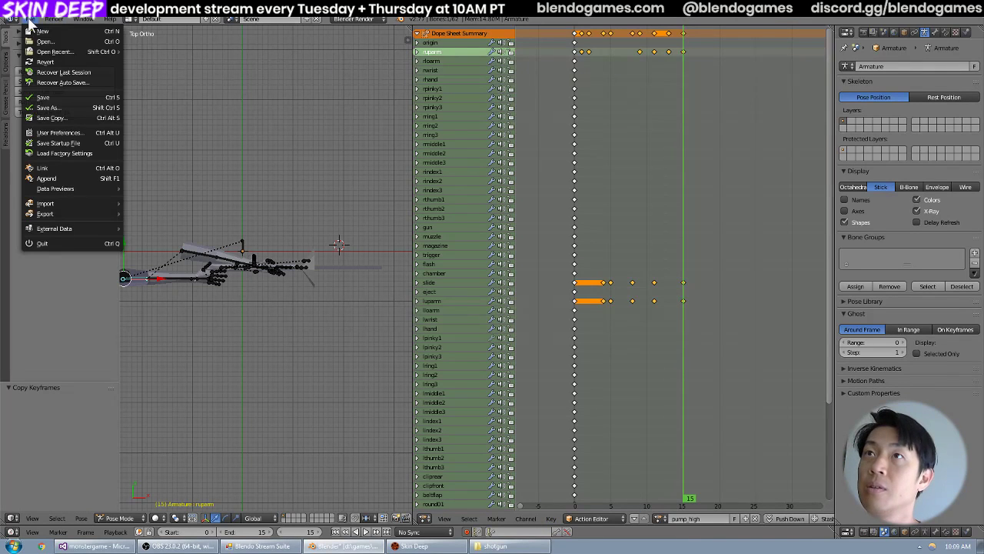
mouse_move(54, 52)
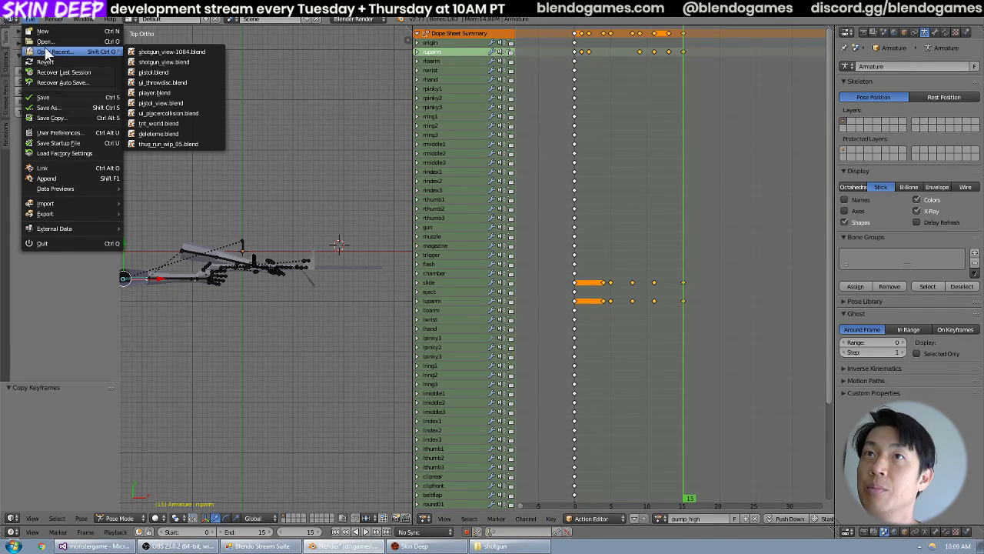
left_click(158, 63)
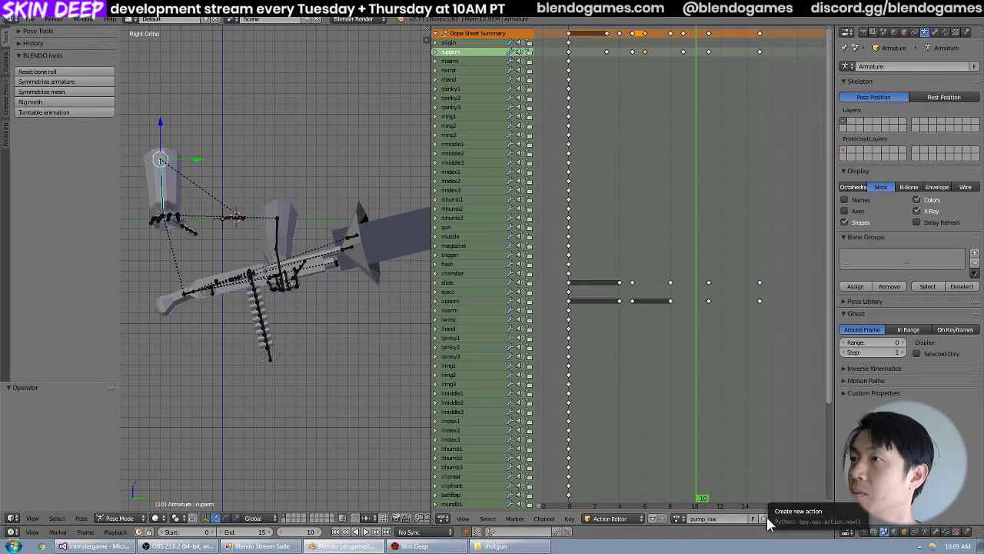
left_click(678, 519)
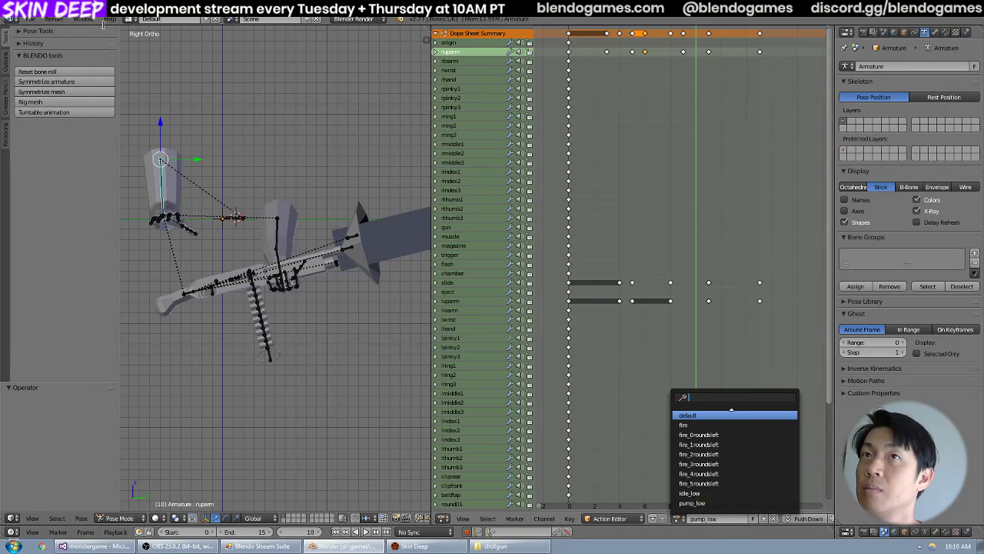
Reopen shotgun_view-1084.blend, select all keyframes of the pump_high action, and copy them.
left_click(30, 19)
mouse_move(66, 52)
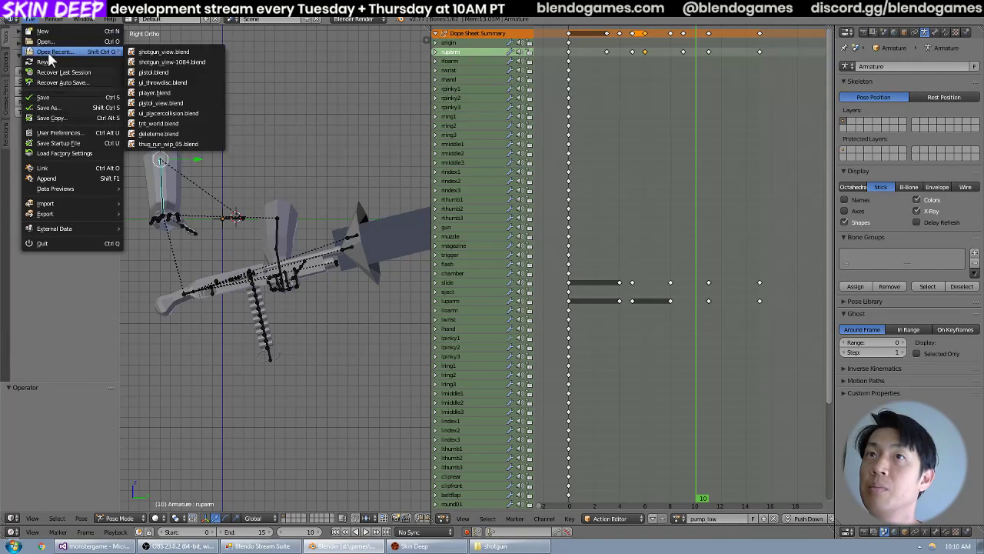
left_click(169, 52)
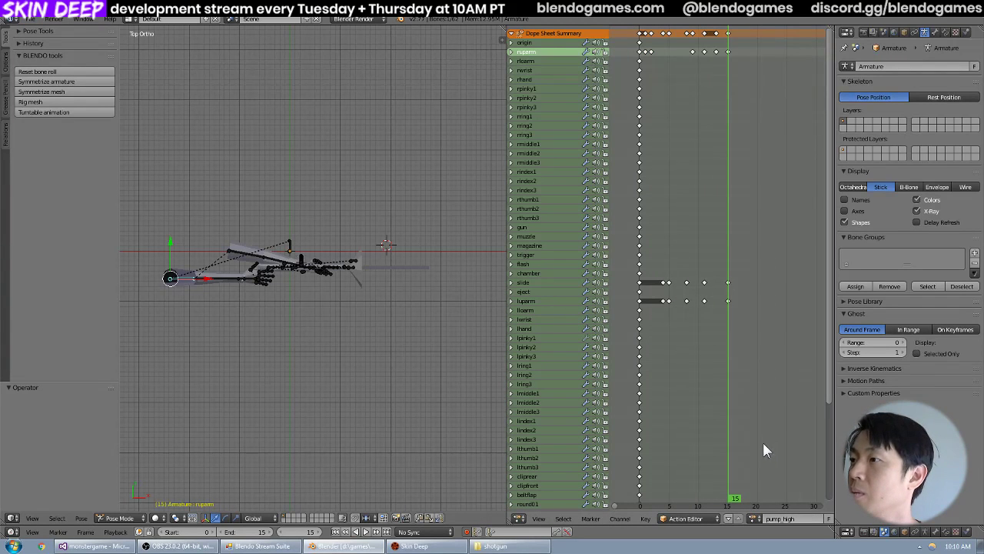
key("a")
key("a")
key("a")
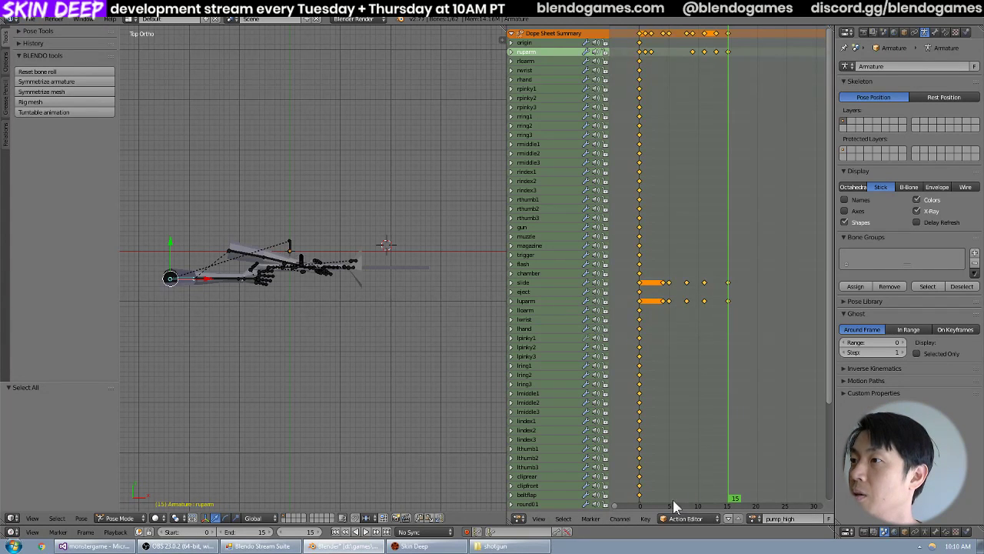
left_click(641, 520)
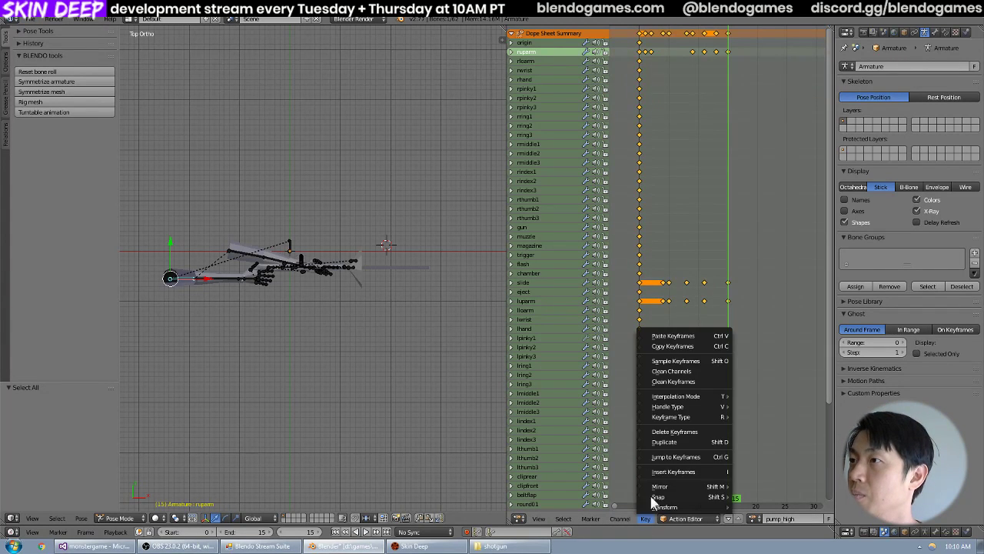
left_click(680, 347)
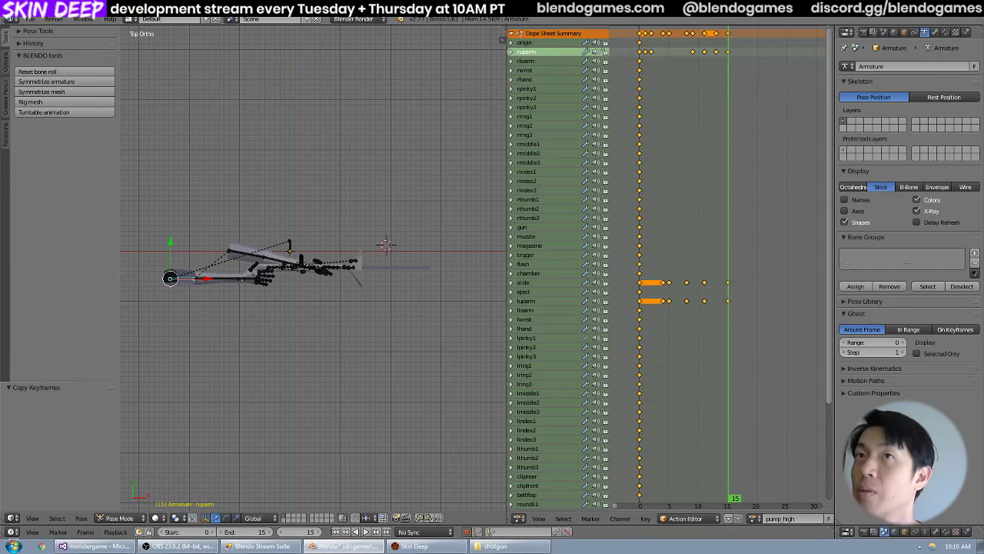
Open shotgun_view.blend again and load the default action on the armature.
left_click(29, 19)
mouse_move(42, 53)
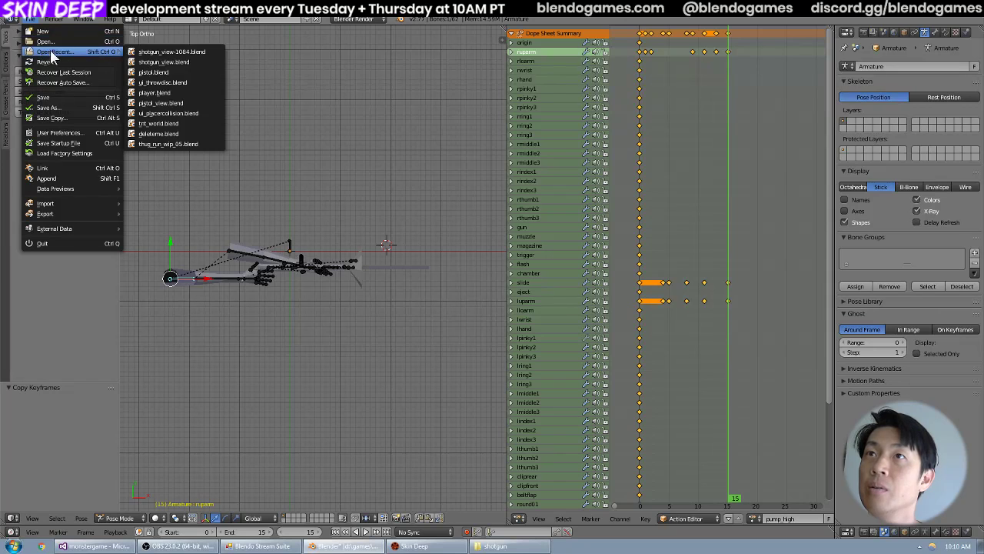
left_click(137, 59)
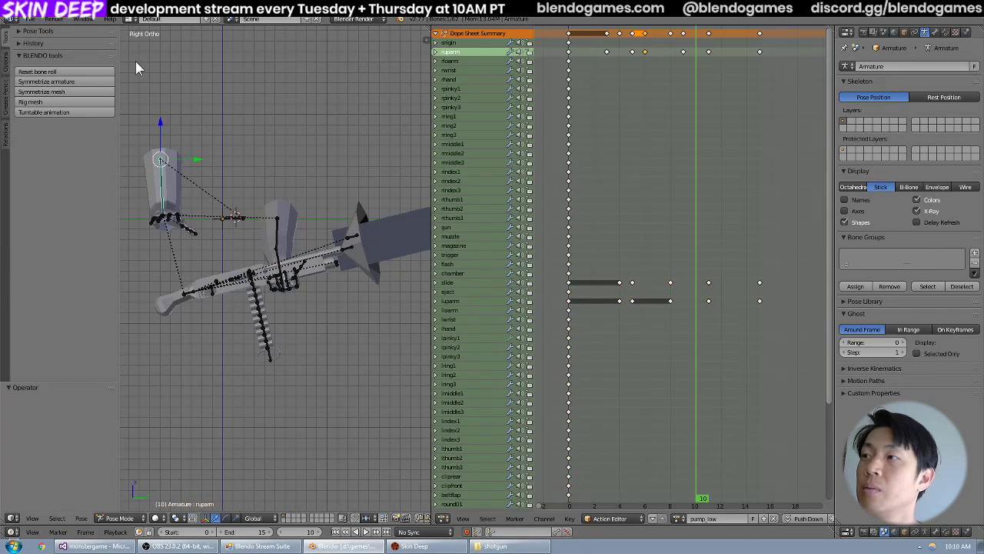
left_click(678, 519)
left_click(696, 419)
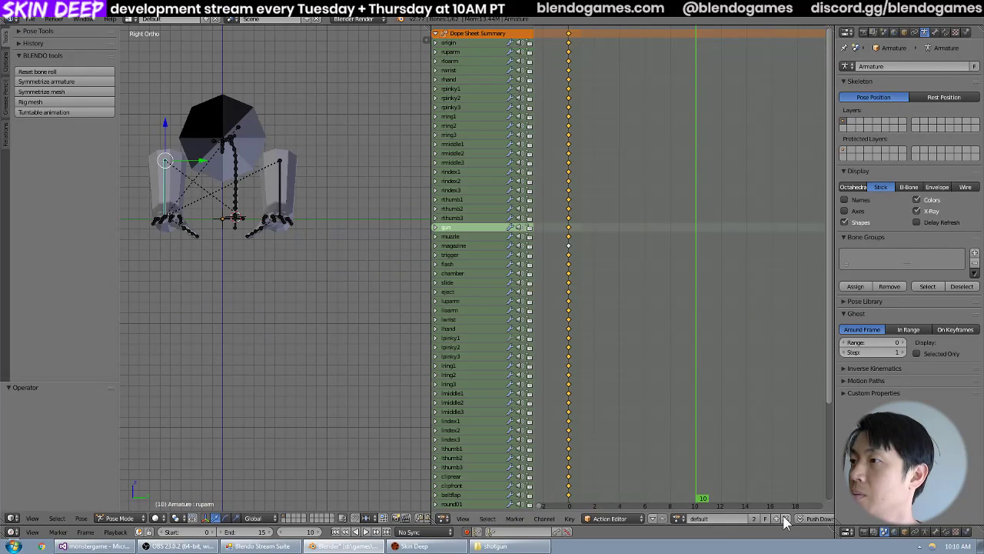
Create a new action from default and name it pump_high.
left_click(776, 519)
left_click(734, 517)
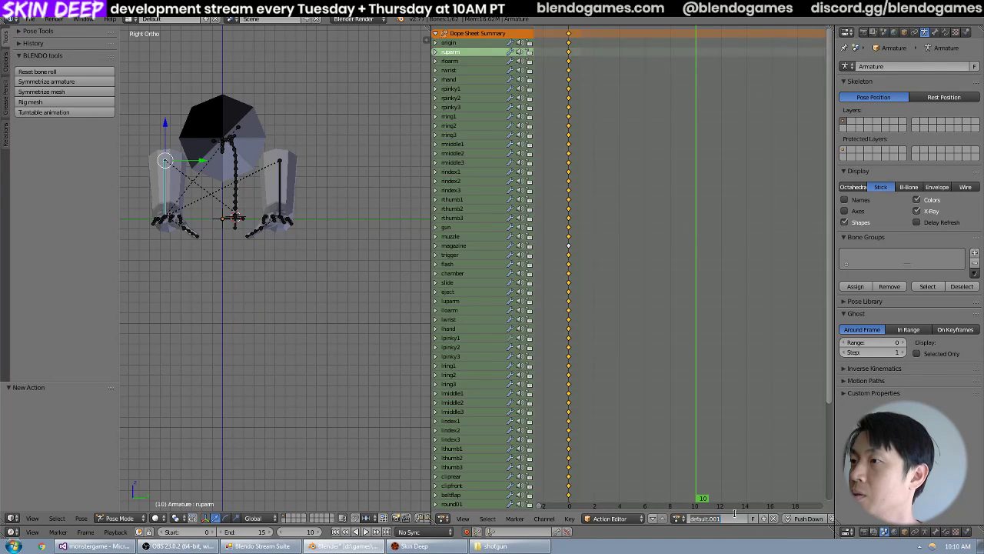
type("gu")
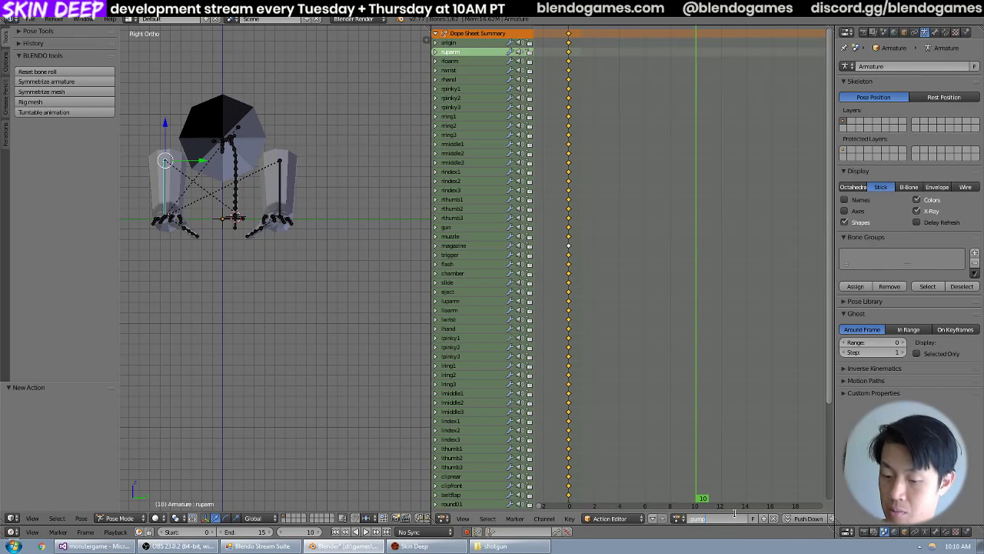
type("mp_high")
key("Return")
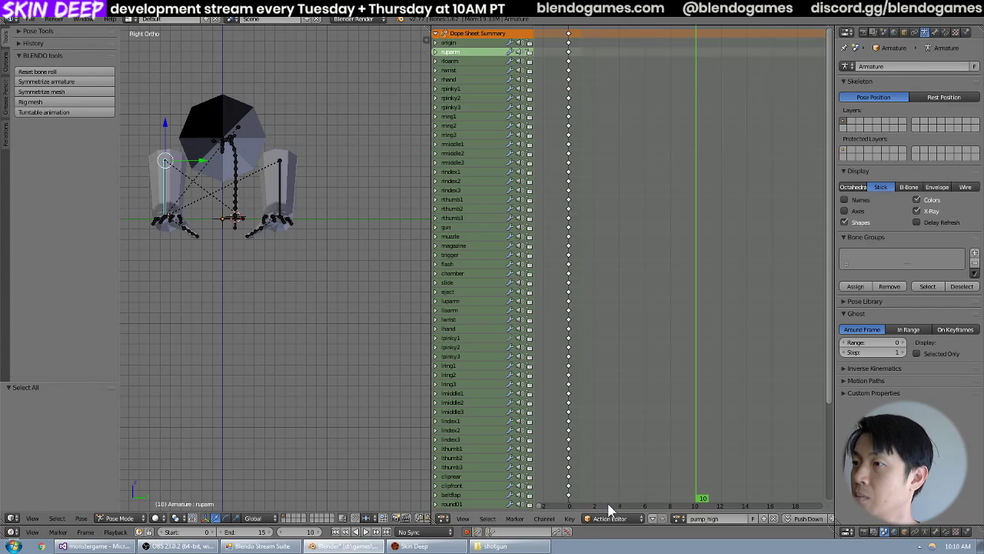
Paste the copied keyframes into pump_high at frame 10 and scrub through the resulting motion.
left_click(569, 518)
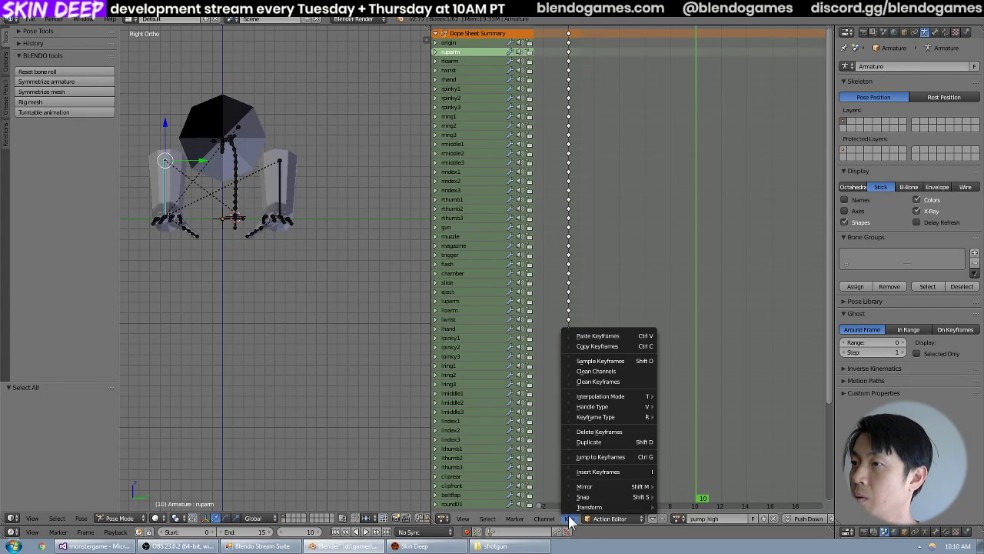
left_click(615, 336)
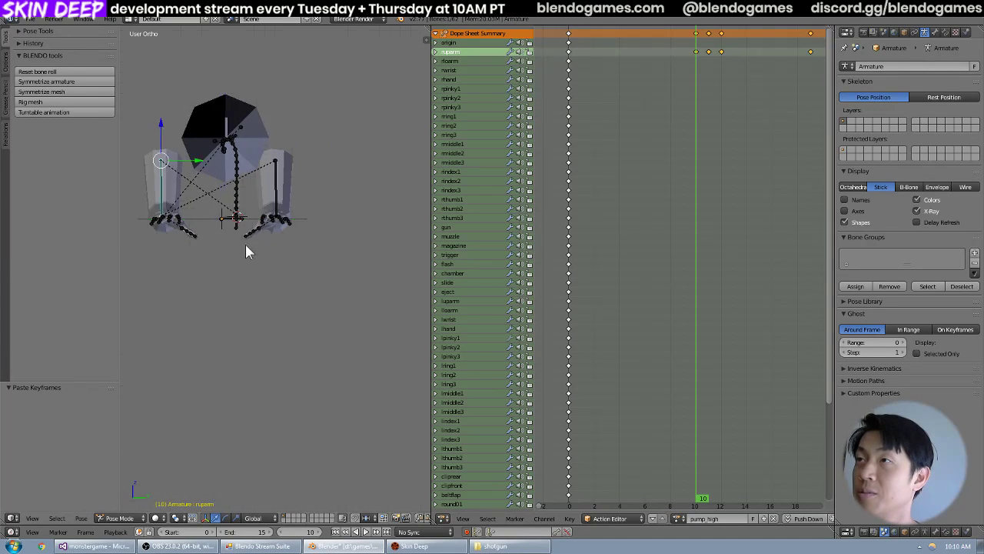
middle_click_drag(246, 246, 364, 283)
left_click_drag(656, 413, 705, 317)
scroll(743, 354, "down", 2)
middle_click_drag(710, 223, 697, 337)
middle_click_drag(714, 303, 707, 331)
mouse_move(707, 330)
left_mouse_down()
mouse_move(666, 332)
mouse_move(734, 327)
mouse_move(665, 334)
mouse_move(701, 319)
left_mouse_up()
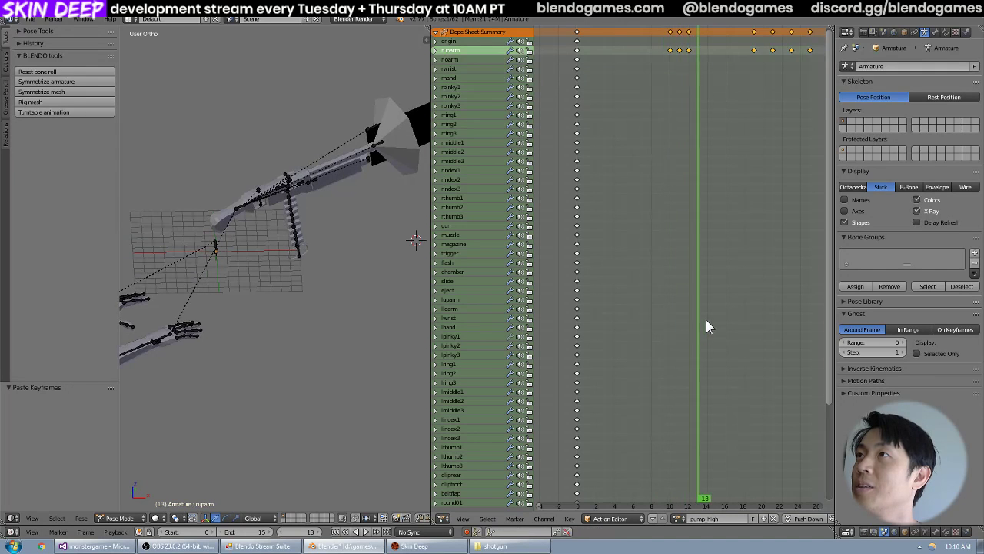
middle_click_drag(718, 318, 679, 256)
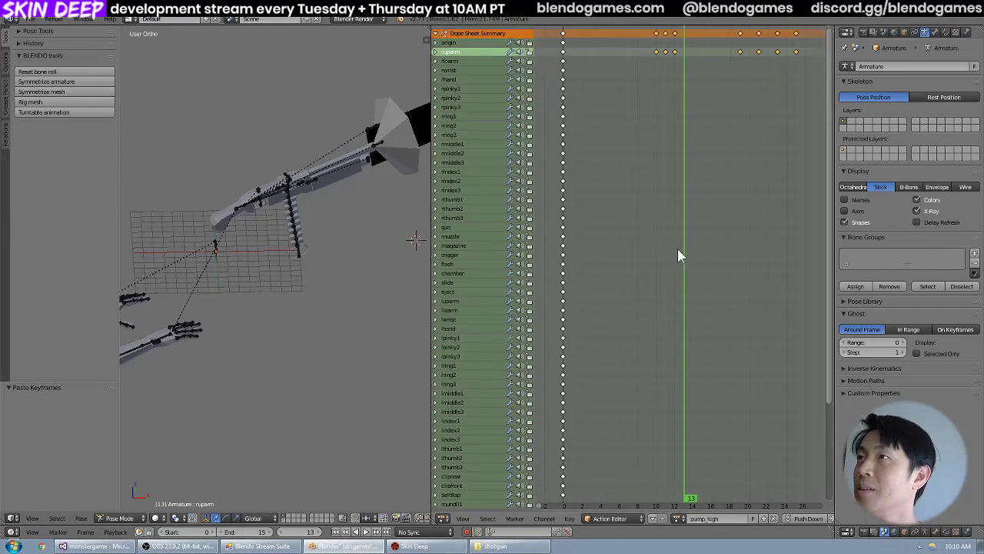
Delete the pasted ruparm keyframes from pump_high, keeping the keyframes at frame 0.
key("a")
key("b")
left_click_drag(816, 43, 643, 74)
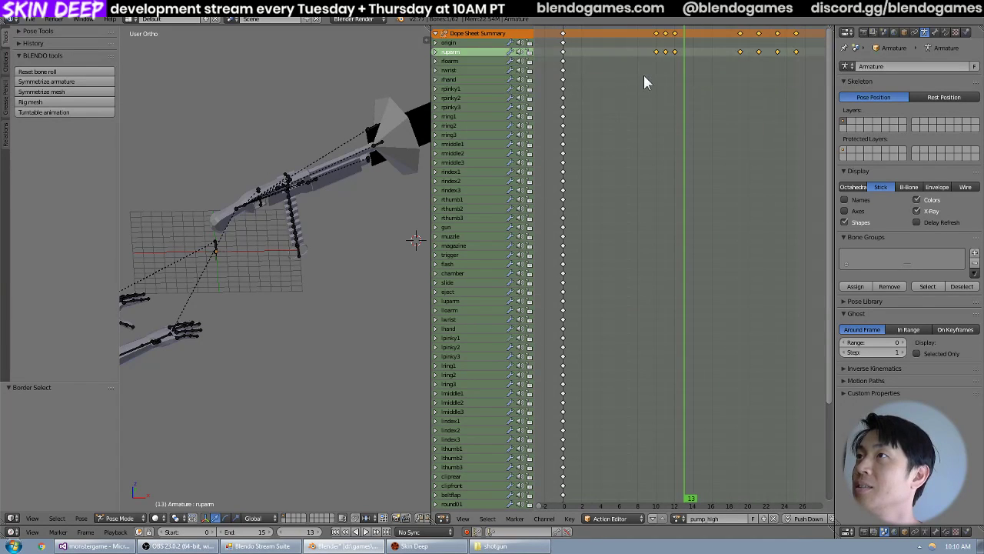
key("x")
left_click(644, 79)
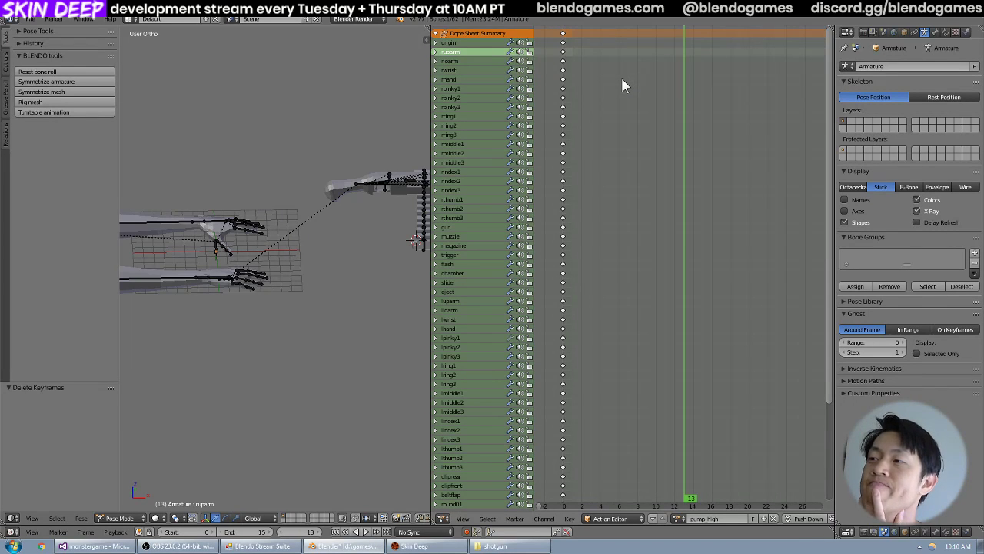
Save shotgun_view.blend and reopen the recent file shotgun_view-1084.blend.
left_click(31, 19)
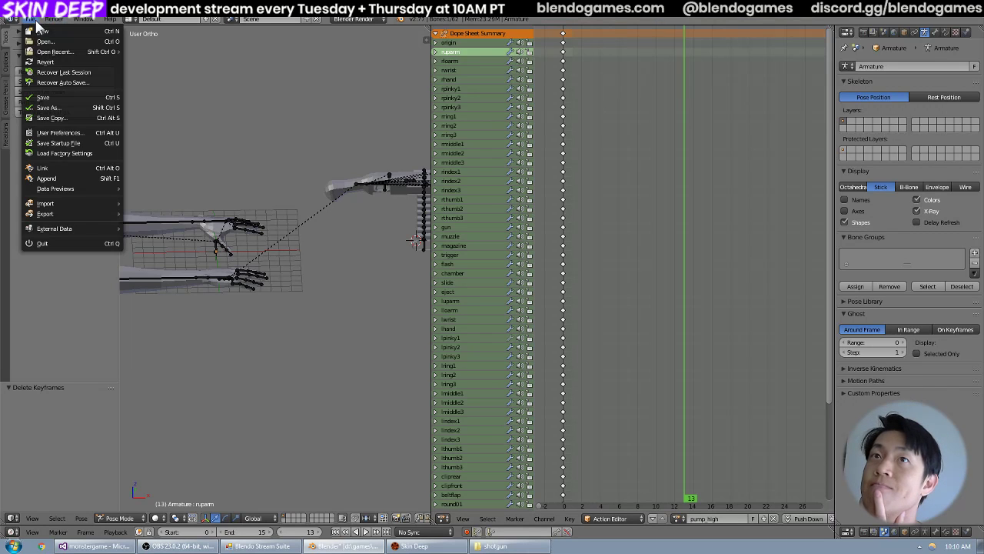
left_click(31, 18)
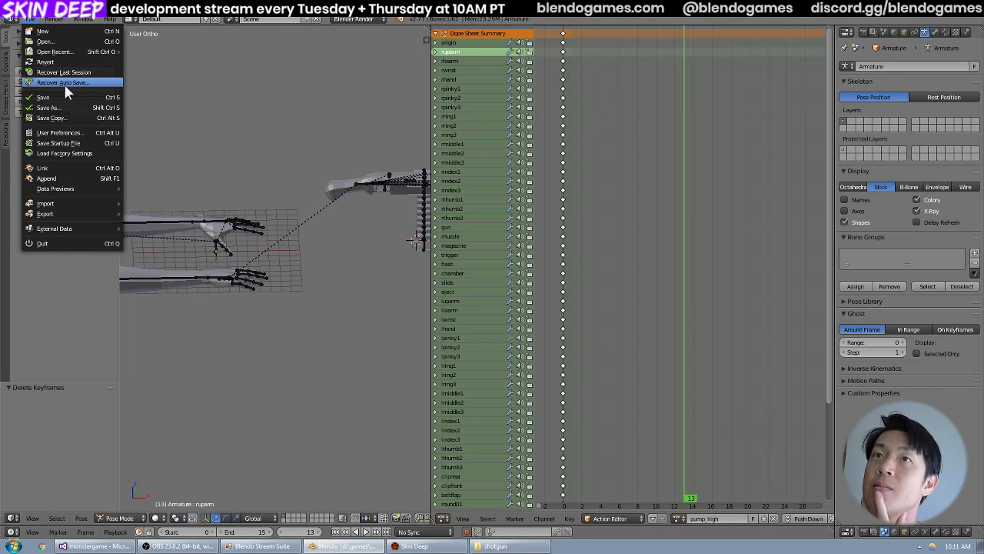
mouse_move(68, 52)
left_click(135, 60)
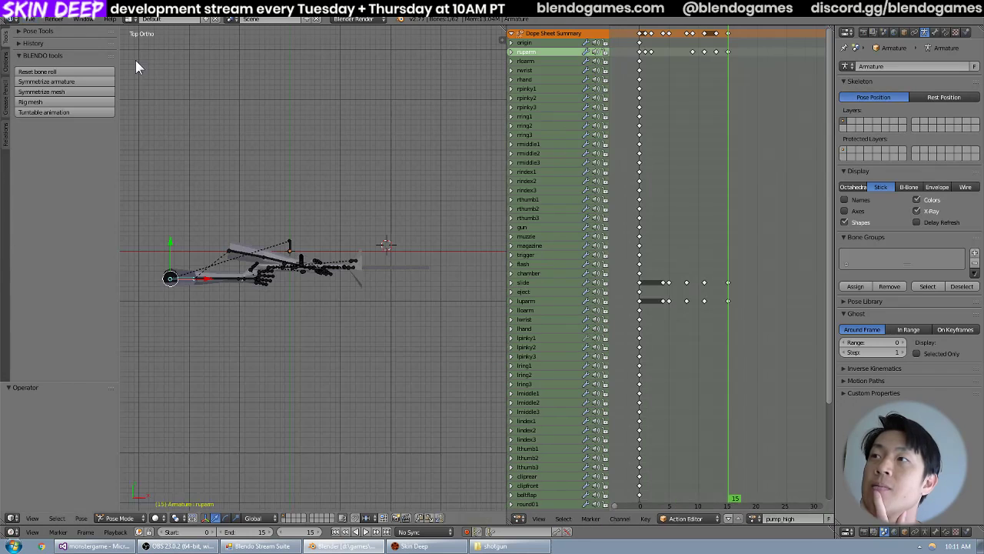
Select all pump_high keyframes, move the current frame to 0, and copy the keyframes.
key("a")
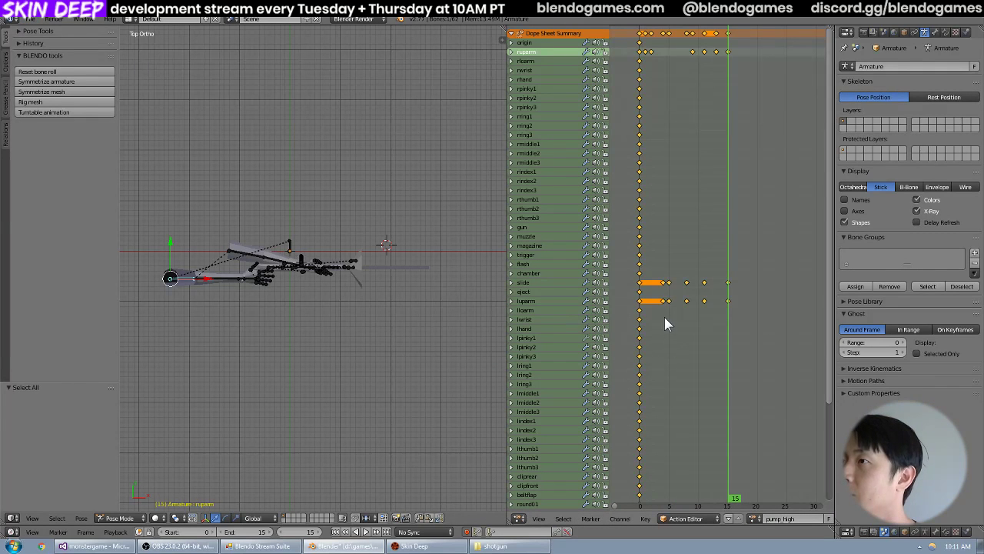
left_click(646, 518)
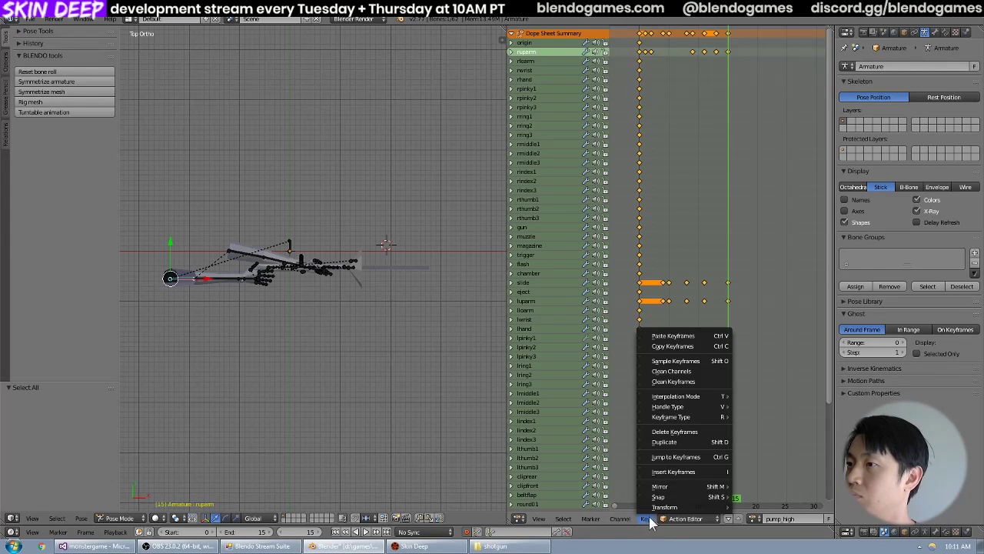
mouse_move(629, 525)
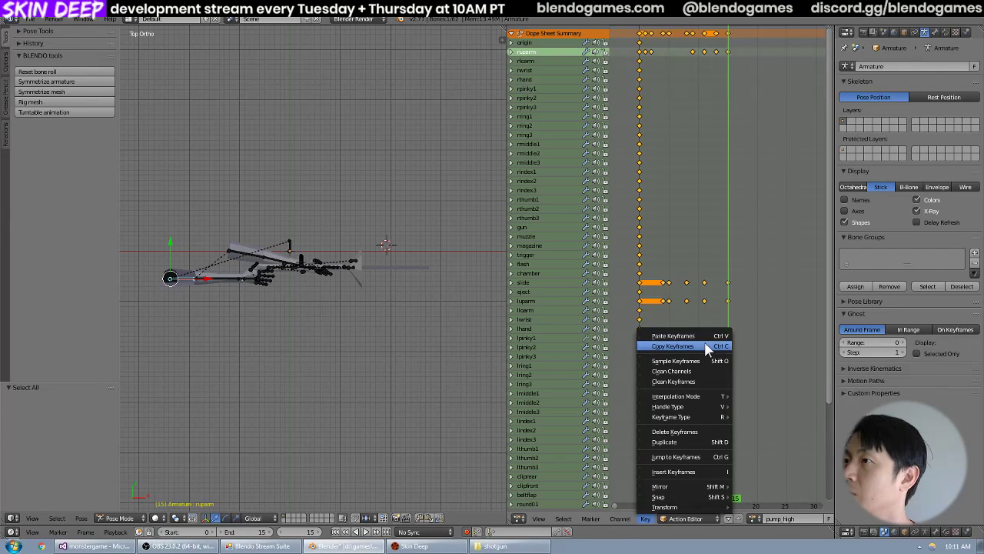
left_click(705, 346)
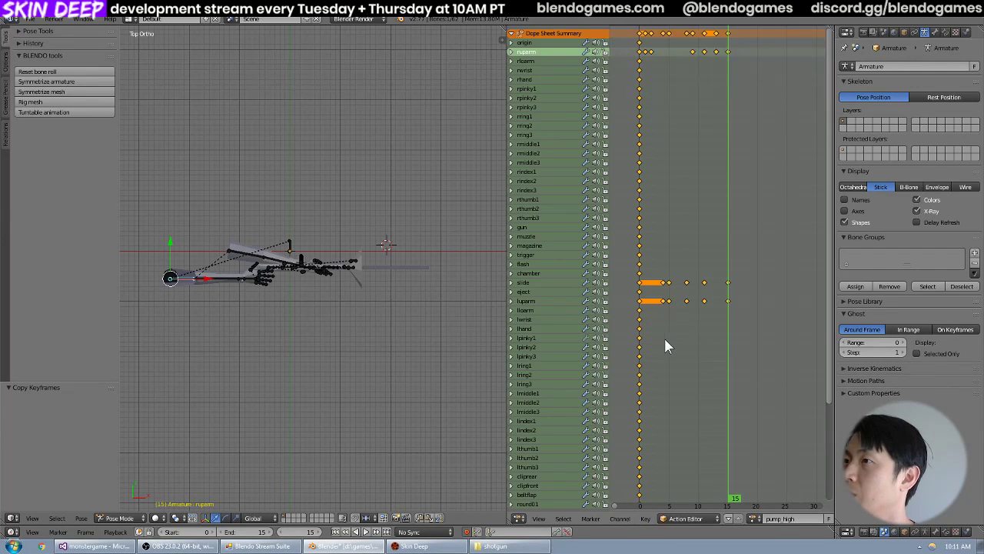
key("shift+Left")
left_click(645, 518)
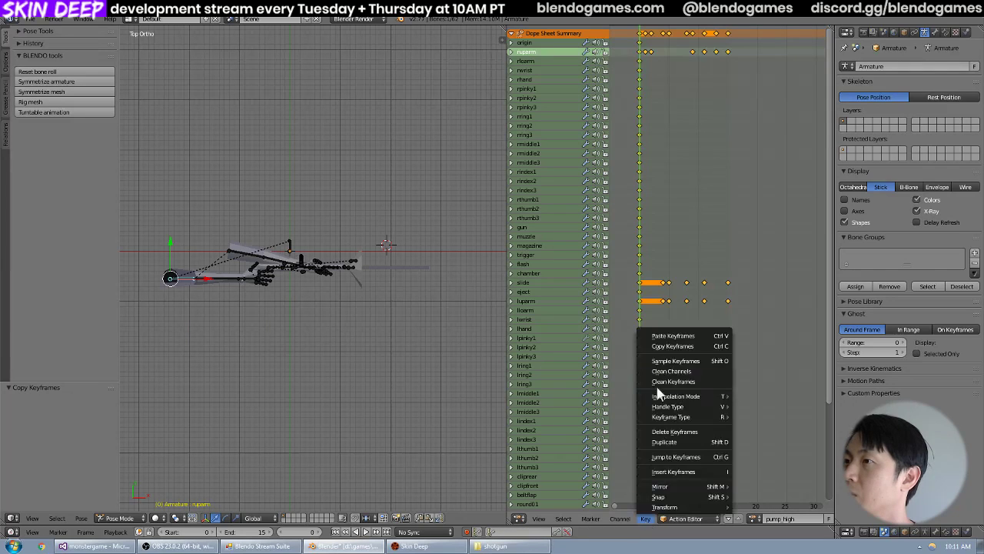
left_click(662, 344)
Open the recent file shotgun_view.blend and paste the copied keyframes into pump_high at frame 0.
left_click(31, 19)
mouse_move(58, 52)
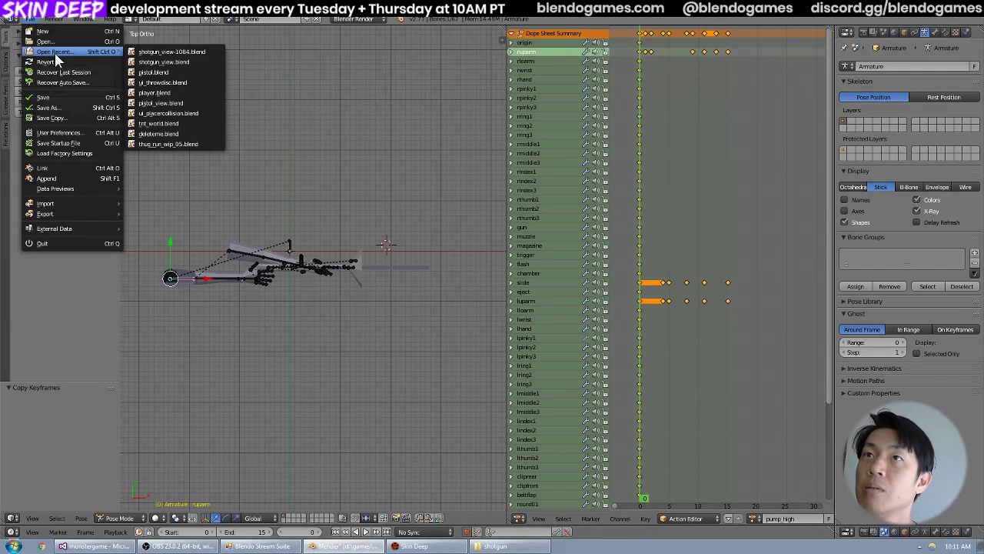
left_click(180, 58)
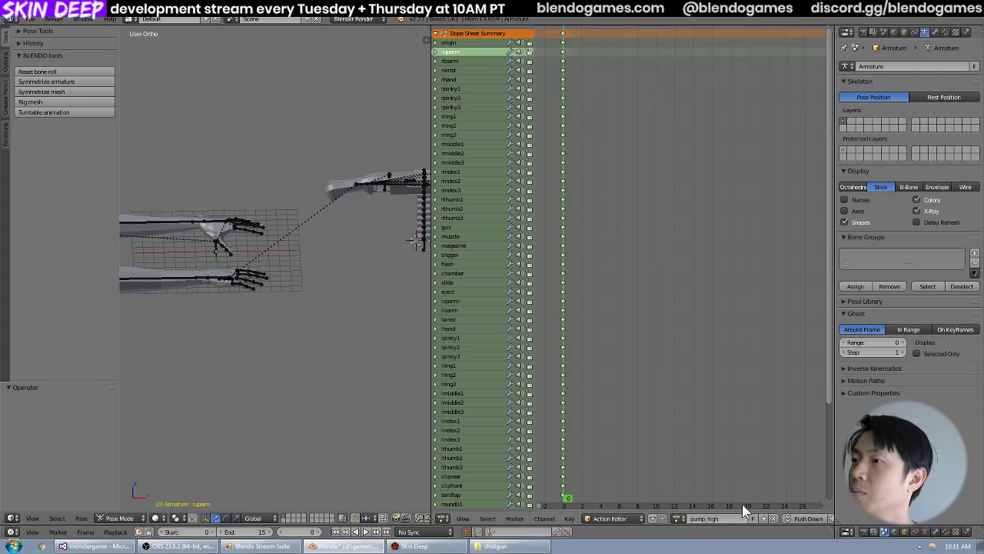
left_click(569, 518)
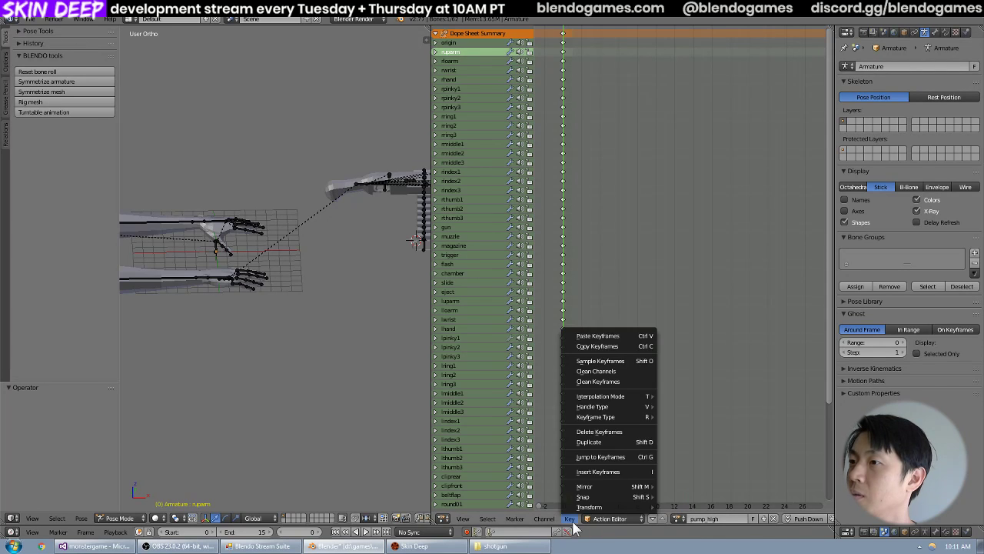
left_click(603, 336)
Check the pasted motion between frames 0 and 1, and delete all keyframes from pump_high.
mouse_move(565, 79)
left_mouse_down()
mouse_move(700, 80)
mouse_move(574, 79)
mouse_move(565, 92)
mouse_move(569, 82)
left_mouse_up()
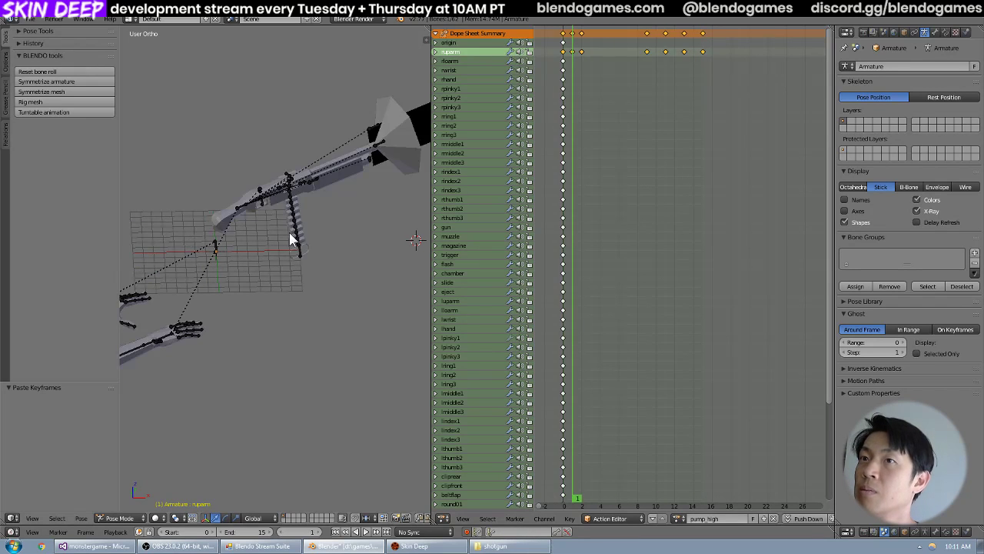
middle_click_drag(289, 232, 398, 239)
scroll(356, 238, "down", 2)
key("Left")
key("Right")
key("Left")
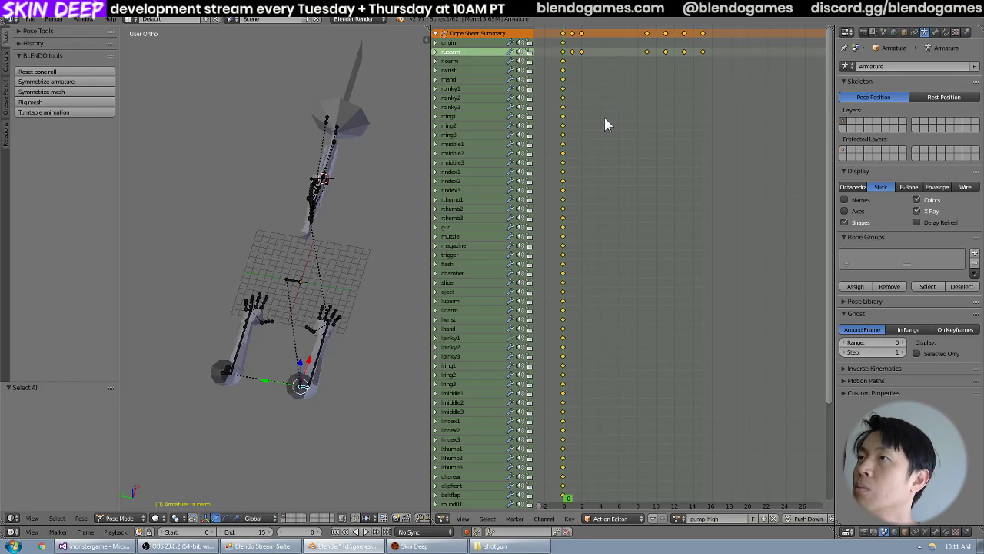
key("x")
left_click(610, 121)
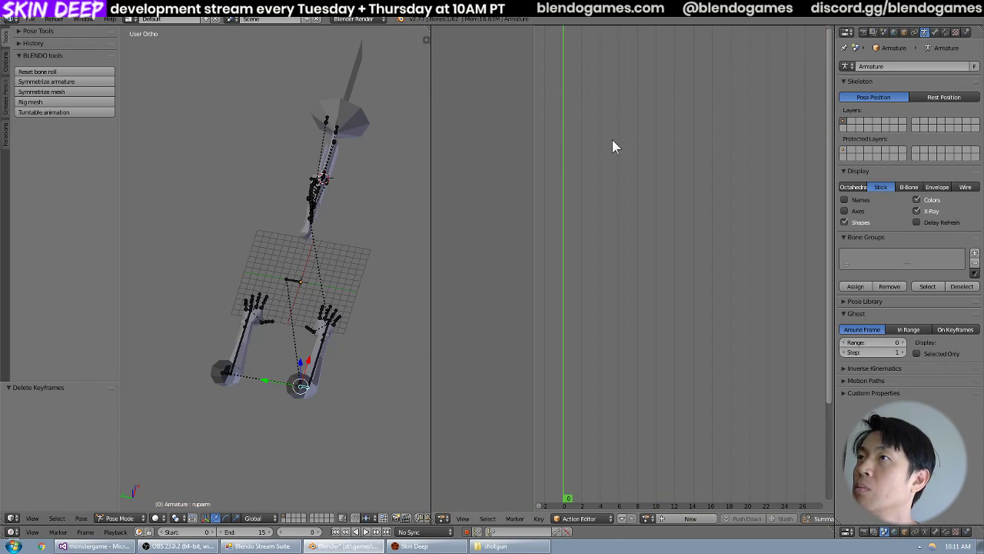
left_click(539, 518)
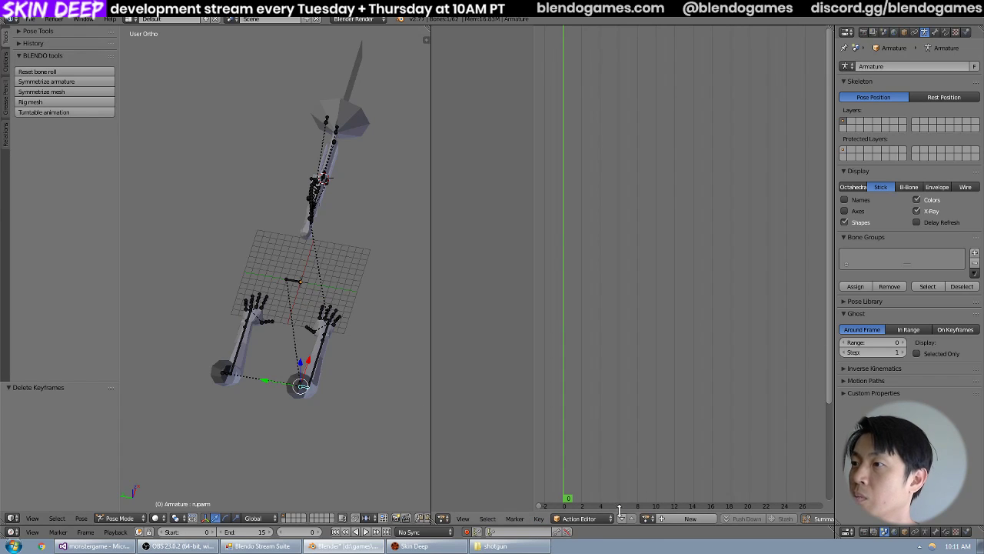
Reopen the recent file shotgun_view.blend, discarding the unsaved changes.
left_click(29, 18)
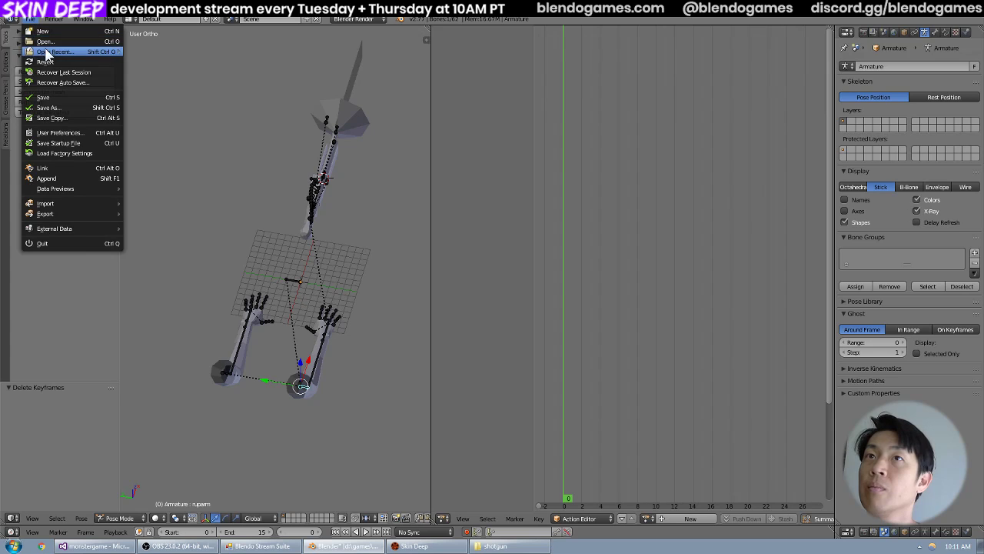
mouse_move(49, 52)
left_click(158, 52)
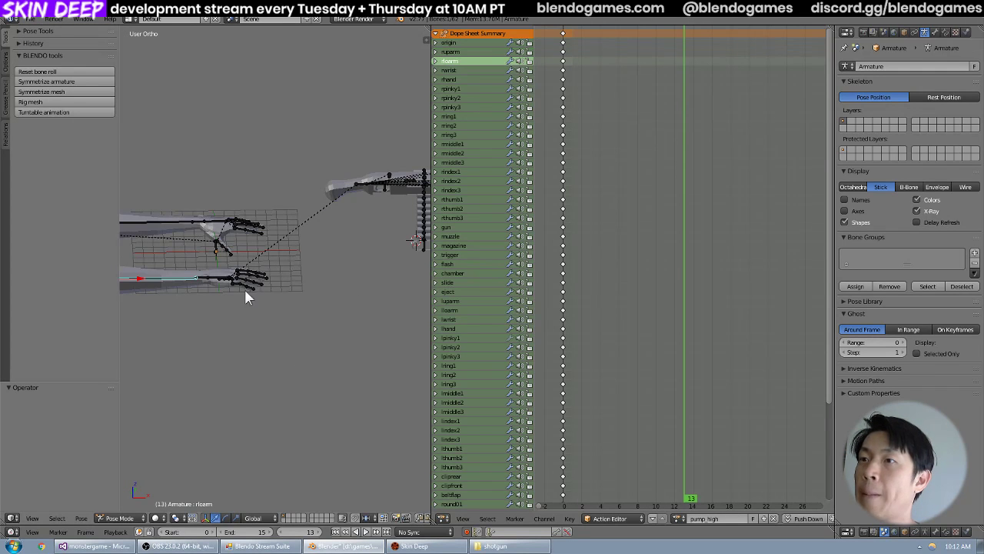
Try deleting all pump_high keyframes, browse the existing actions, and undo the deletion.
middle_click_drag(351, 290, 614, 332)
key("a")
key("x")
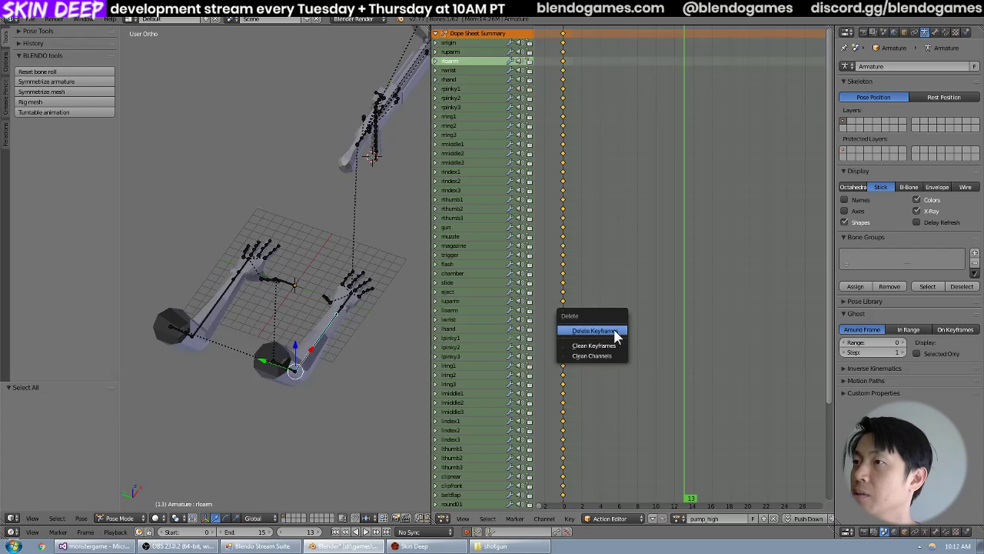
left_click(615, 336)
left_click(774, 518)
left_click(646, 518)
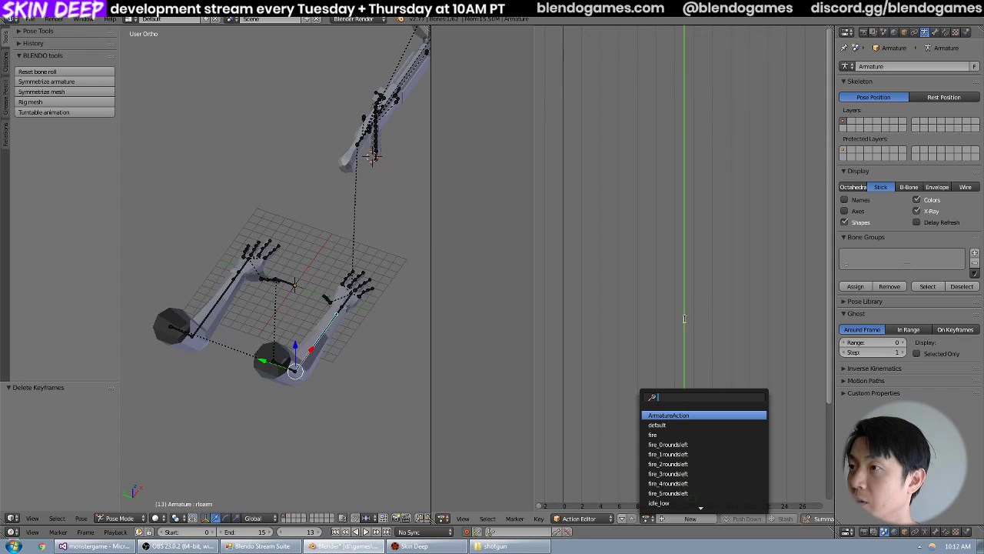
key("ctrl+z")
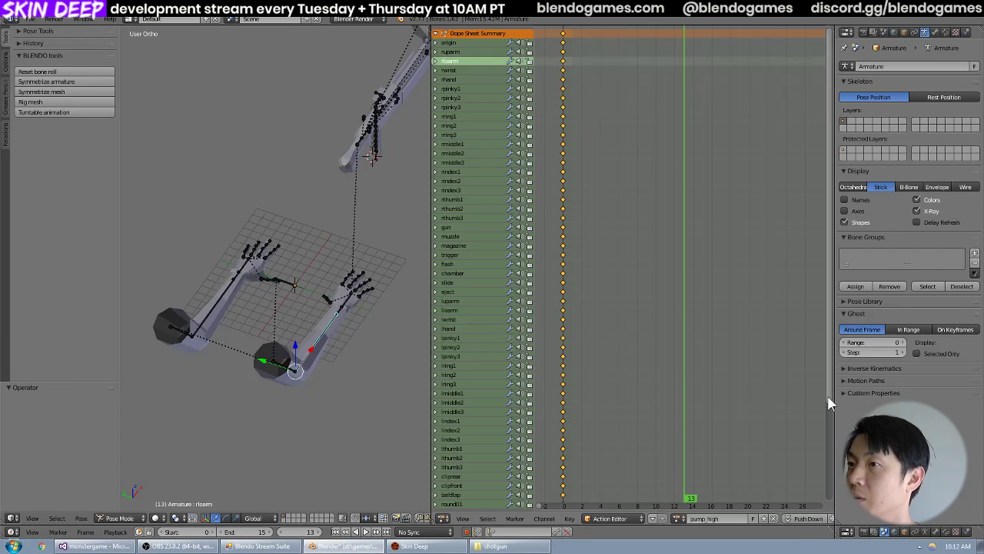
Delete the frame 0 keyframes of every pump_high channel below origin, keeping only the origin keyframe.
left_click_drag(828, 397, 824, 347)
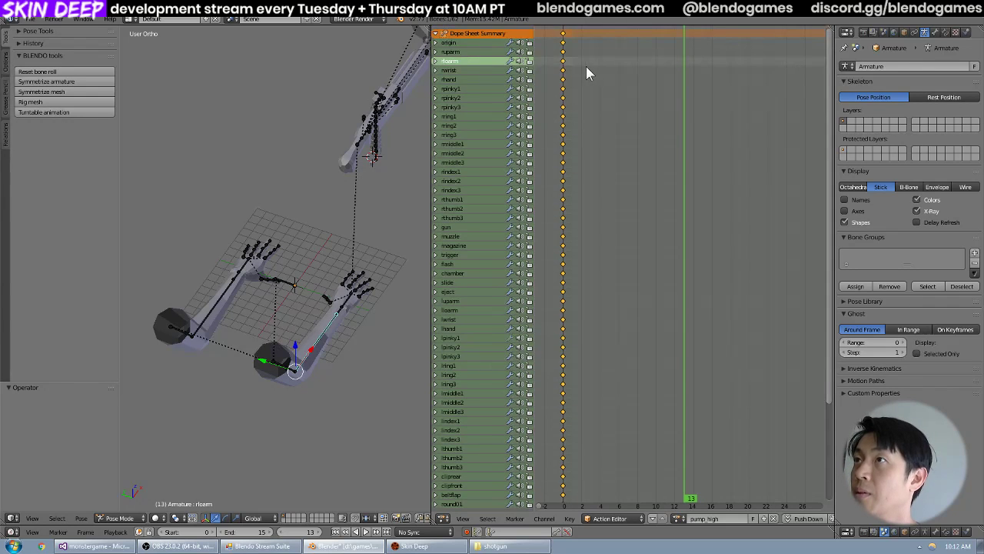
key("b")
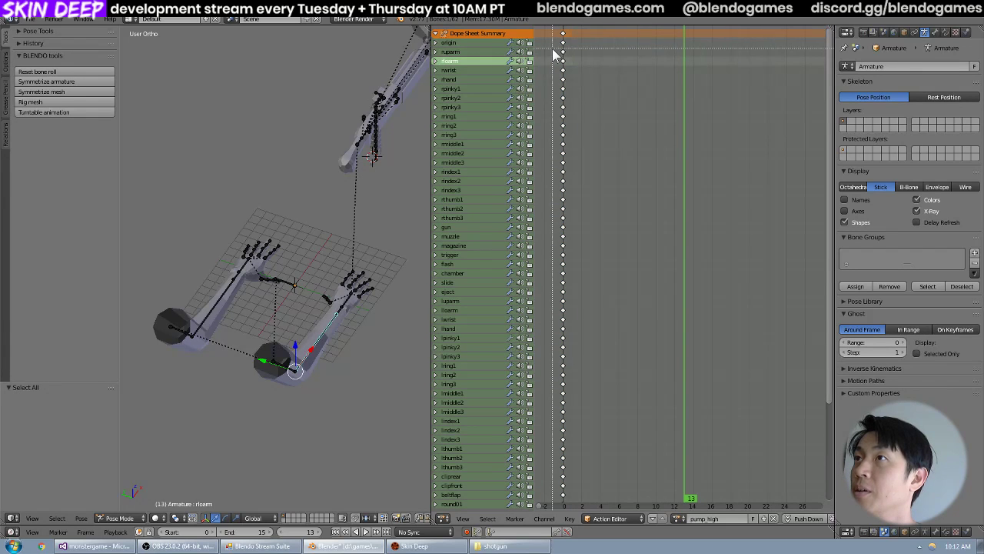
left_click_drag(552, 48, 638, 511)
scroll(698, 402, "down", 4)
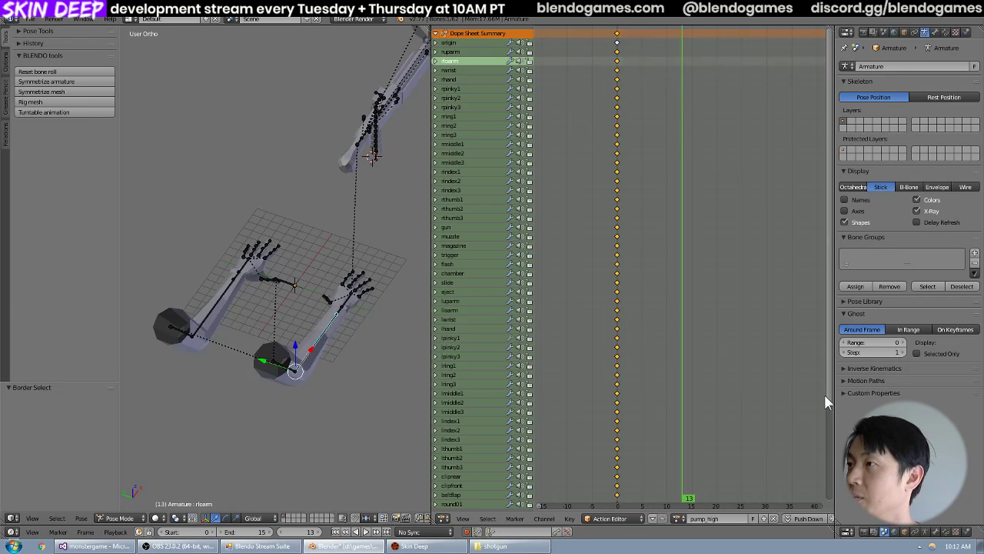
left_click_drag(826, 395, 826, 505)
key("b")
left_click_drag(603, 485, 651, 427)
key("x")
left_click(736, 370)
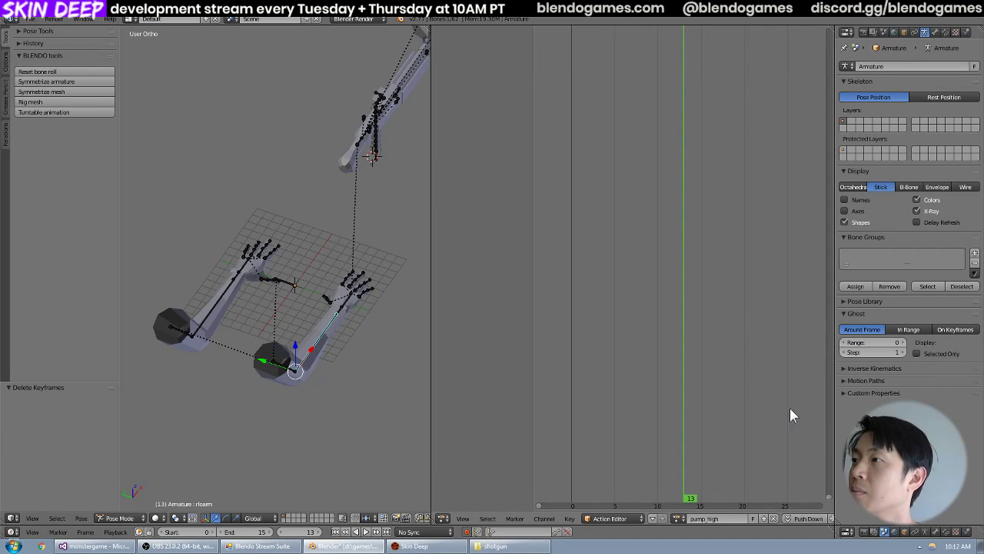
Paste the copied keyframes into pump_high at frame 0 and save shotgun_view.blend.
left_click_drag(830, 494, 827, 146)
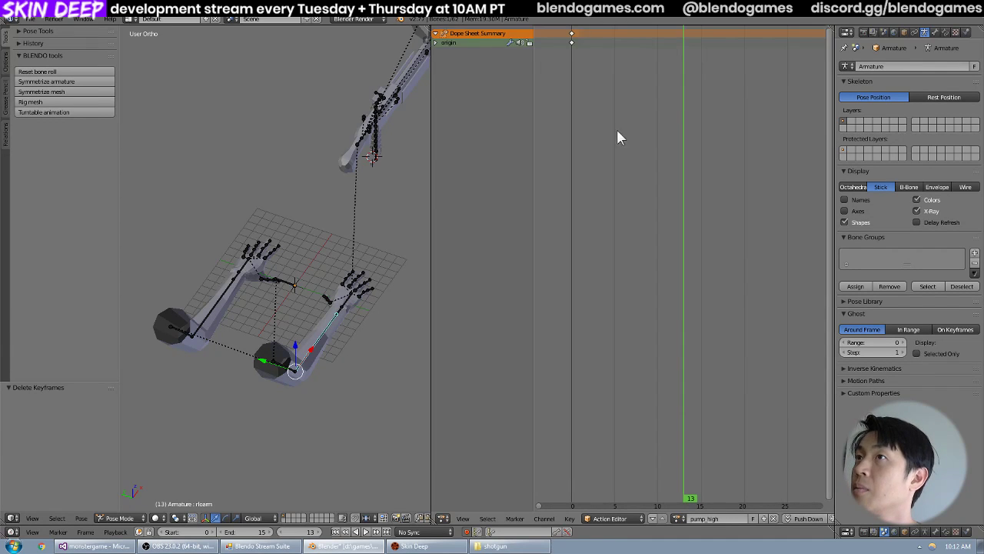
key("shift+Left")
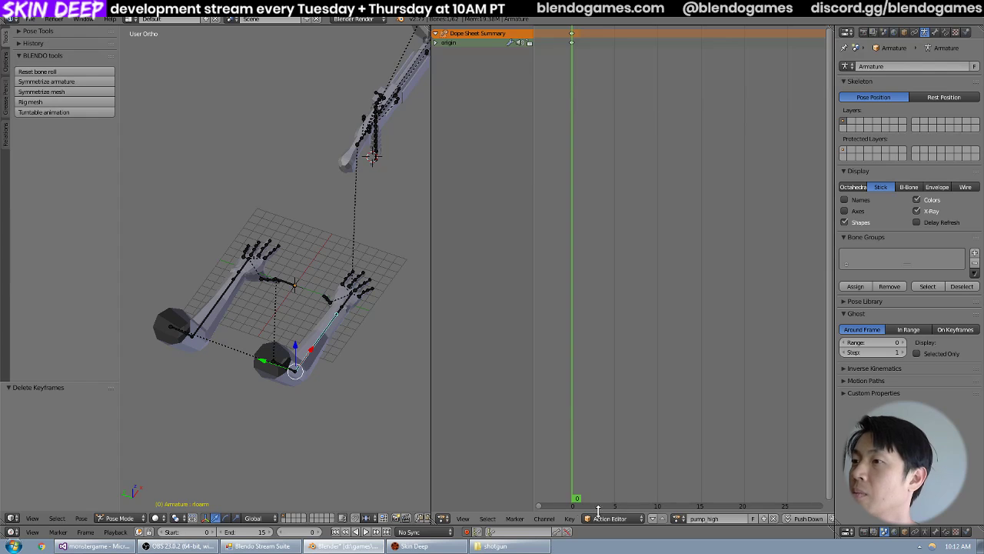
left_click(569, 518)
mouse_move(543, 518)
mouse_move(572, 422)
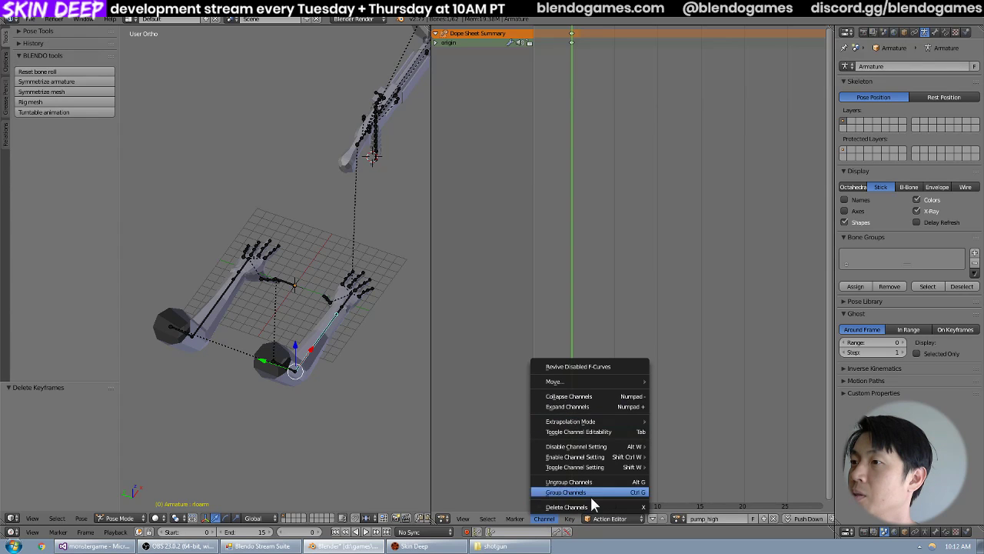
mouse_move(575, 519)
left_click(606, 338)
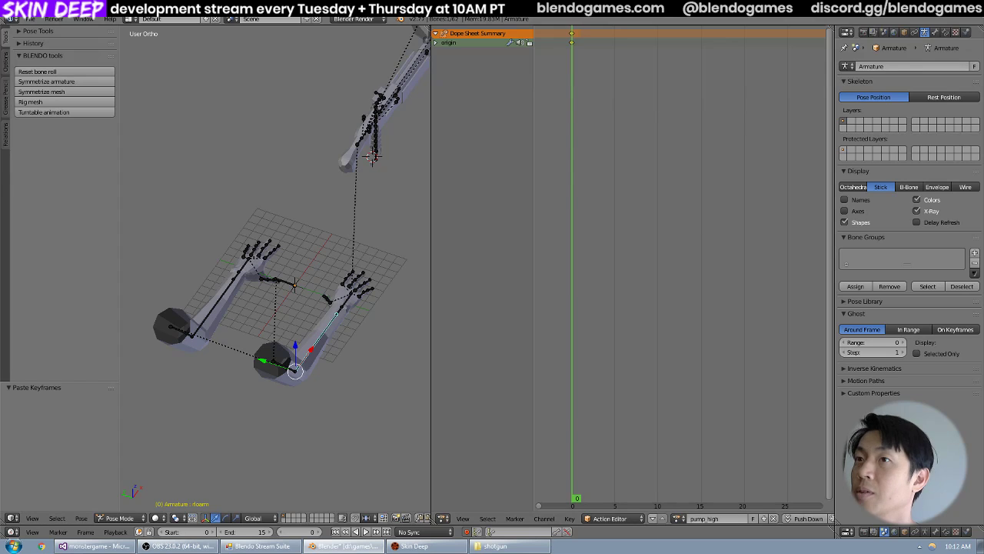
left_click(31, 19)
left_click(40, 97)
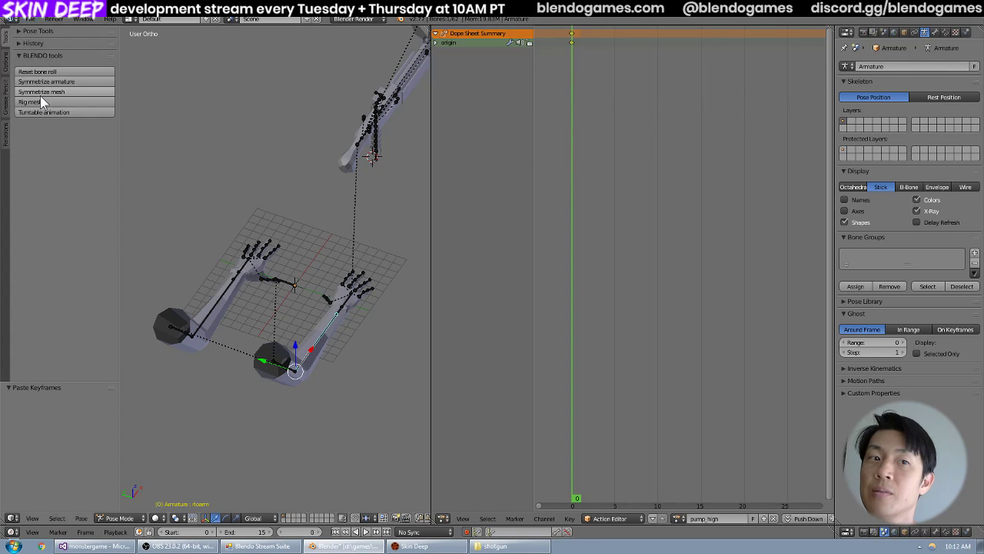
Open the recent file shotgun_view-1084.blend.
left_click(31, 19)
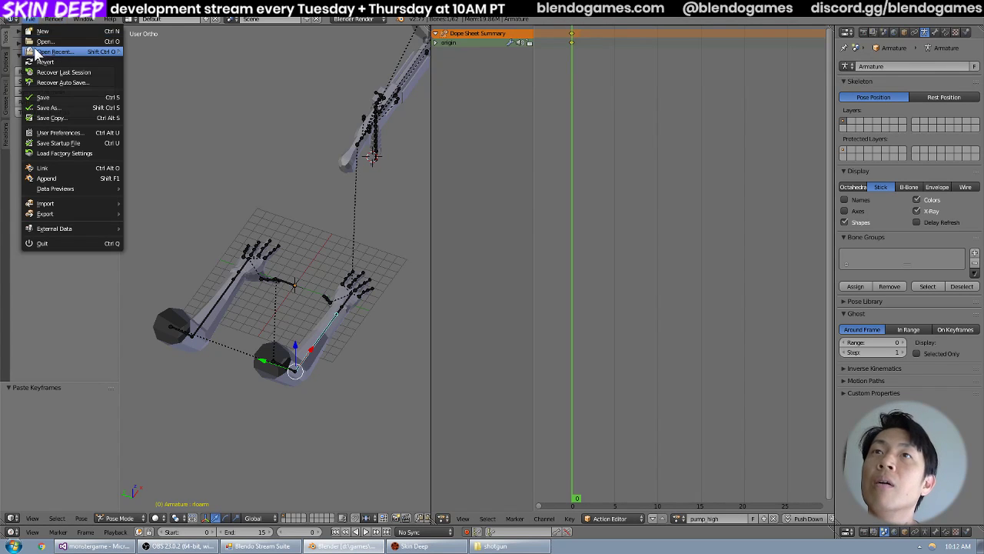
mouse_move(73, 51)
left_click(140, 61)
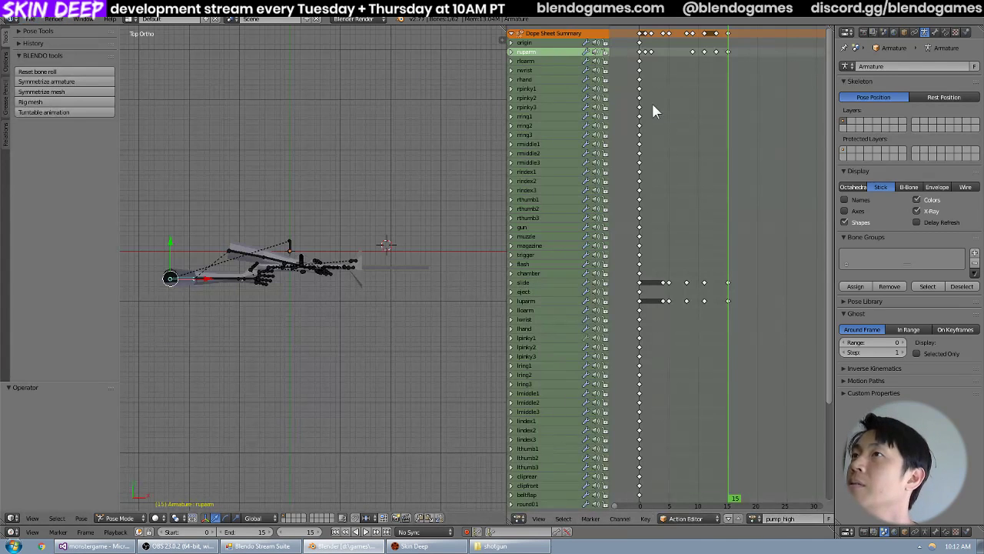
Copy only the ruparm, slide, eject and luparm keyframes of pump_high, with the current frame at 0.
key("a")
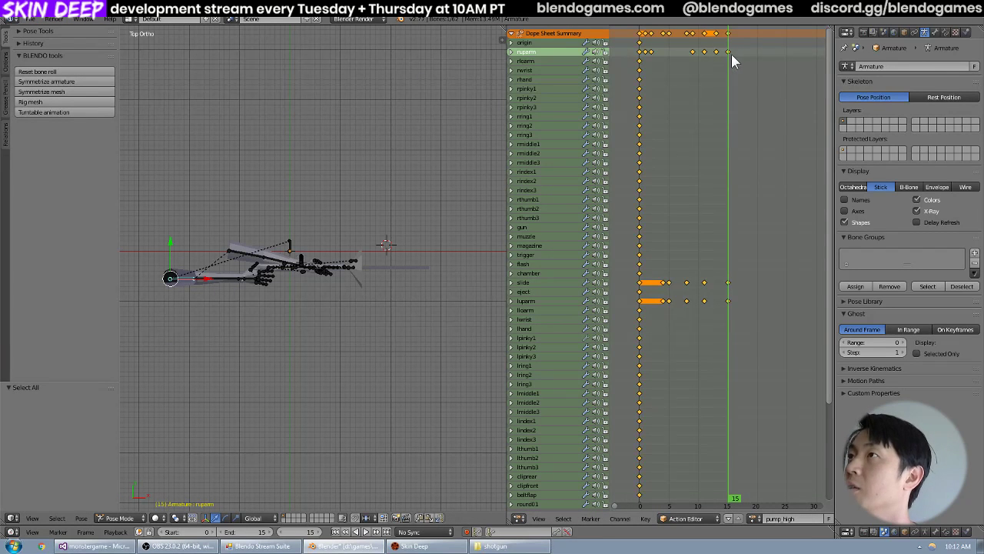
key("a")
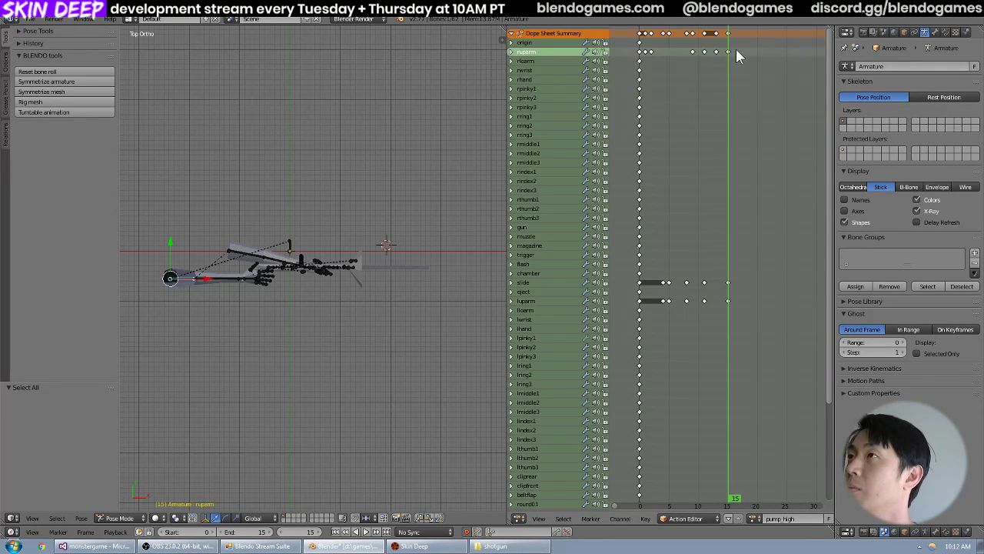
key("b")
left_click_drag(737, 48, 633, 62)
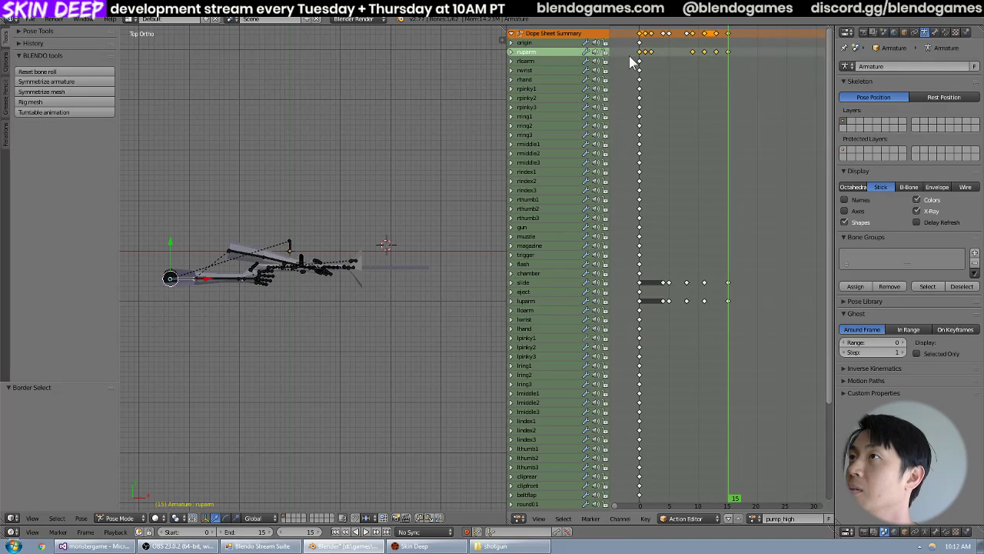
key("b")
left_click_drag(739, 280, 629, 307)
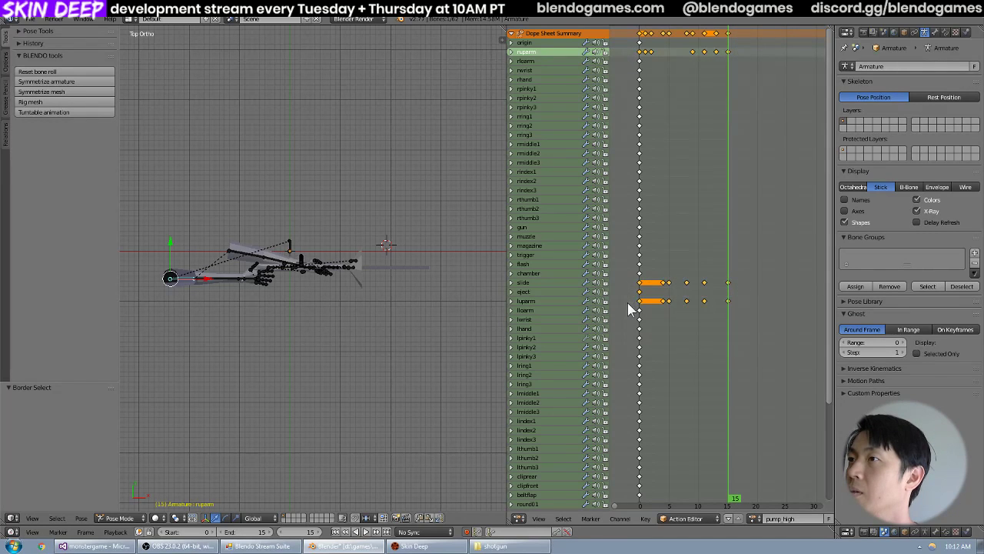
key("shift+Left")
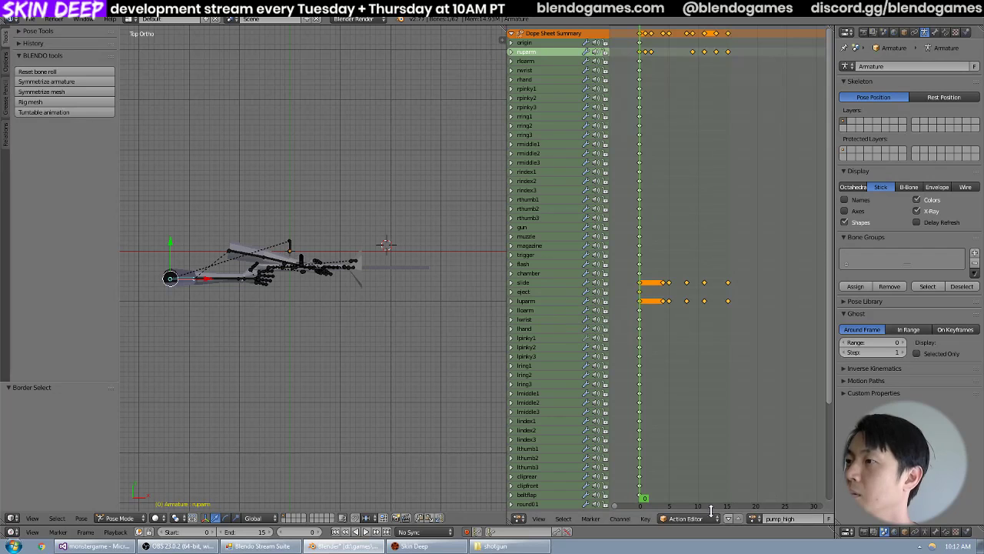
left_click(646, 523)
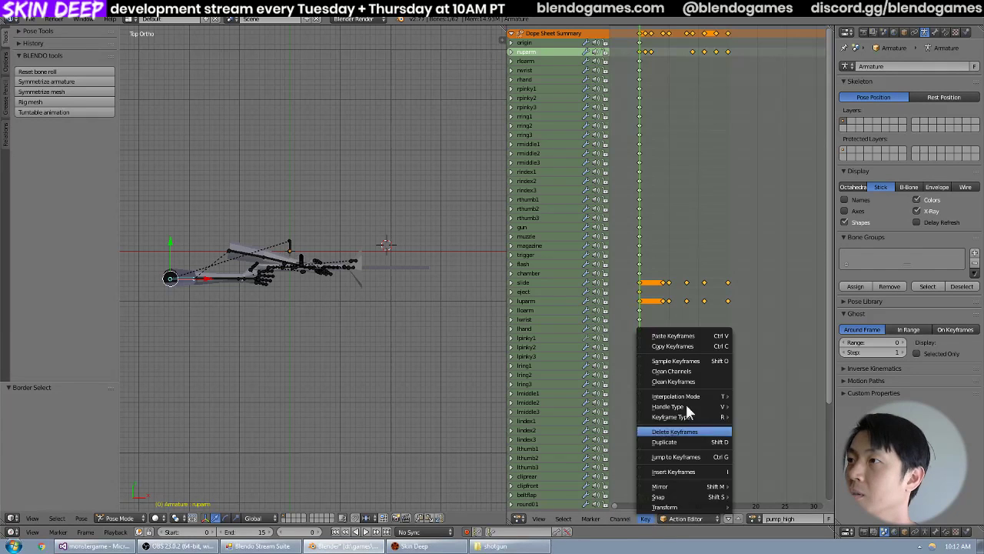
left_click(701, 345)
Reopen the recent file shotgun_view.blend and paste the copied arm and slide keyframes into pump_high at frame 0.
left_click(29, 18)
mouse_move(46, 60)
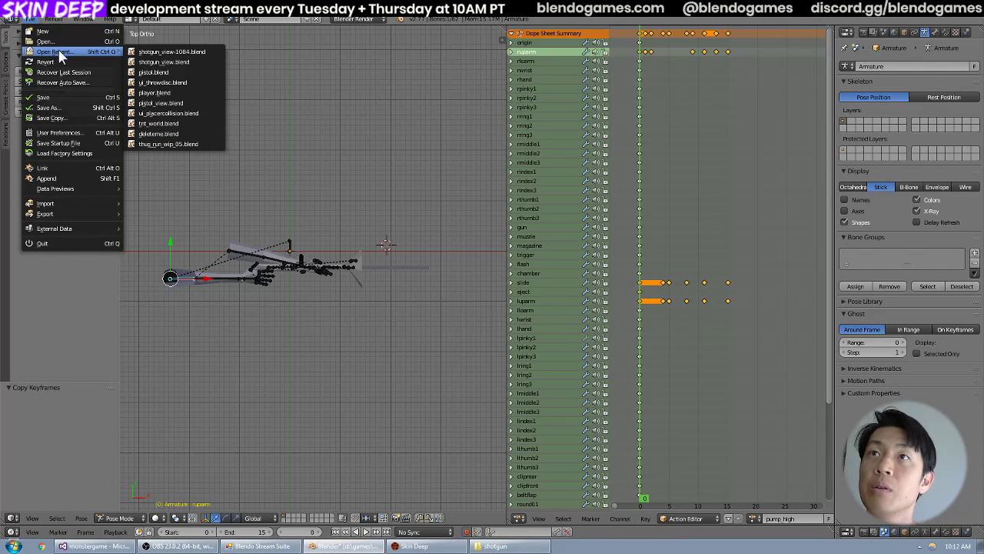
left_click(185, 60)
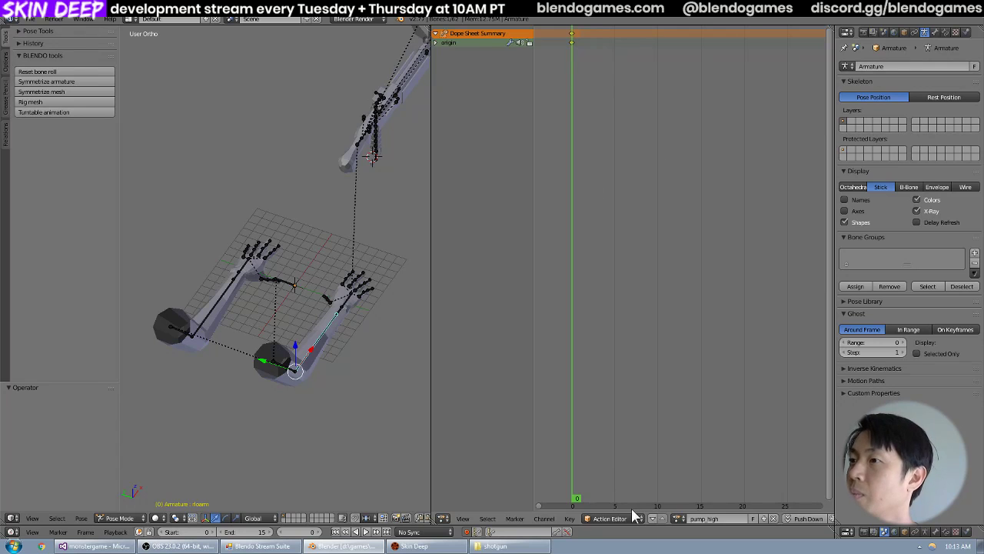
left_click(568, 519)
left_click(605, 341)
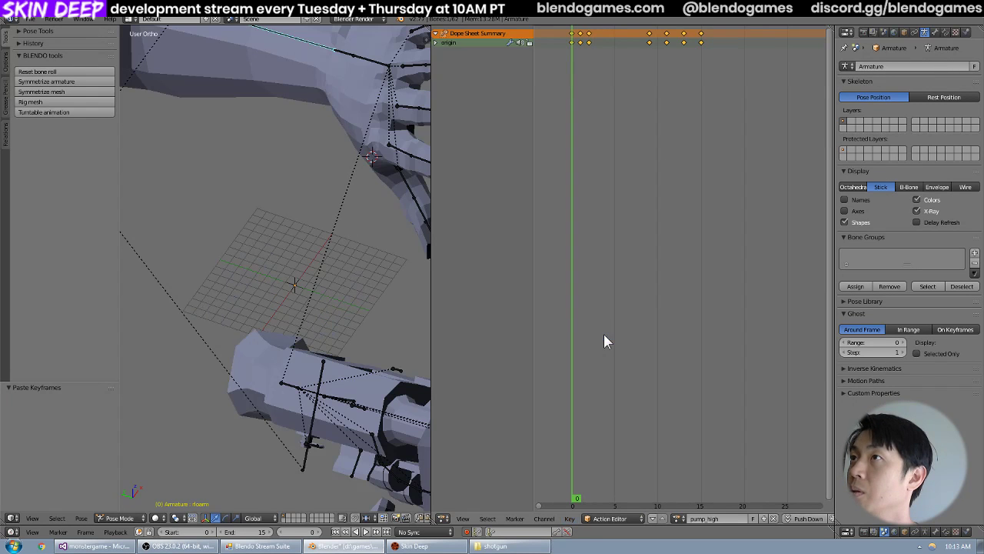
left_click_drag(556, 308, 528, 312)
scroll(345, 310, "down", 5)
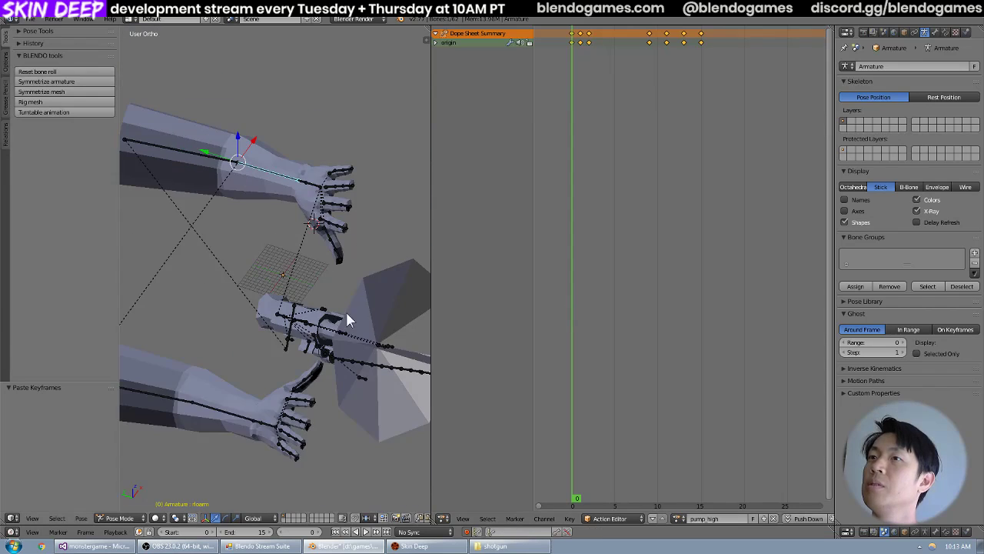
mouse_move(568, 271)
left_mouse_down()
mouse_move(615, 272)
mouse_move(567, 275)
left_mouse_up()
scroll(630, 302, "down", 2)
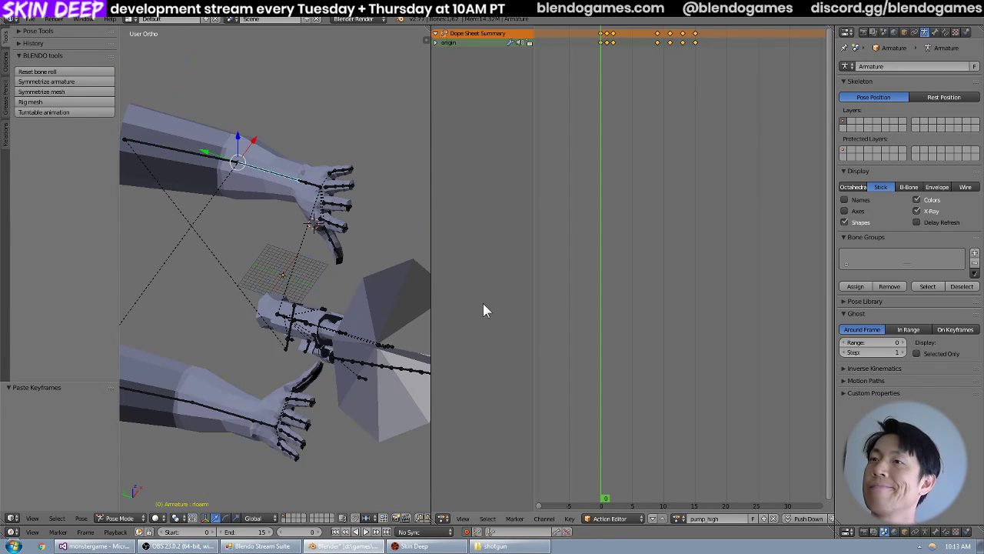
scroll(240, 262, "down", 3)
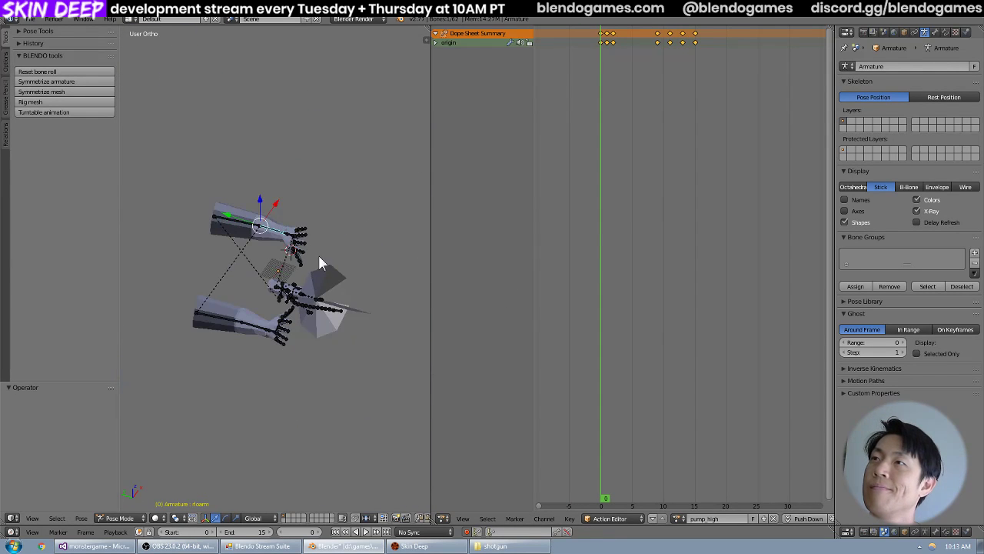
Open the recent file shotgun_view-1084.blend and check the pump_high keyframes in its Action Editor.
left_click(35, 19)
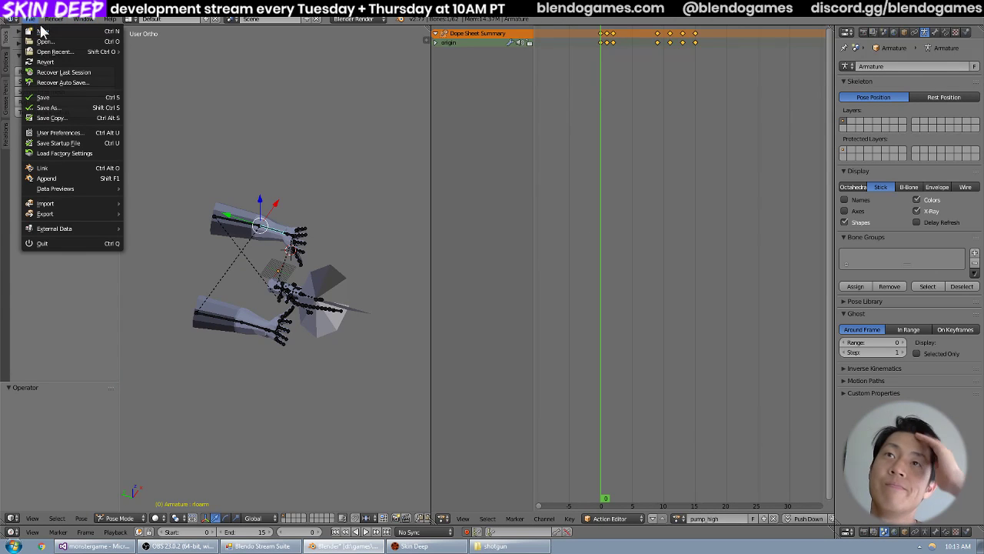
mouse_move(66, 53)
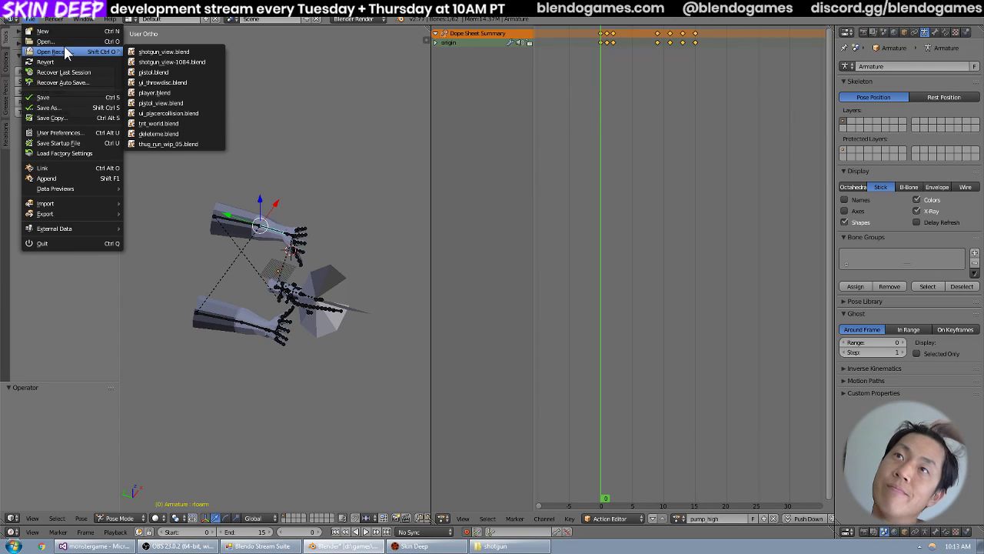
left_click(170, 62)
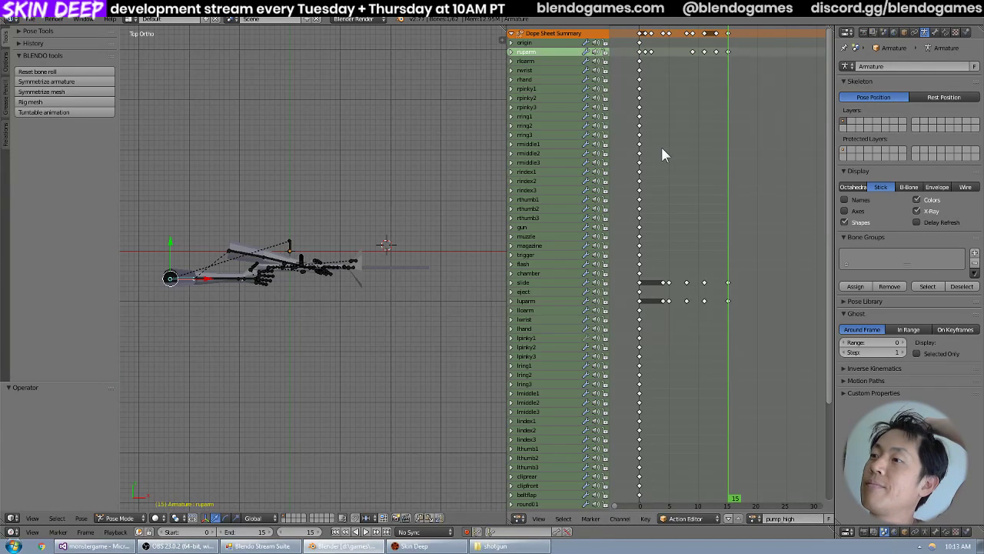
left_click(753, 519)
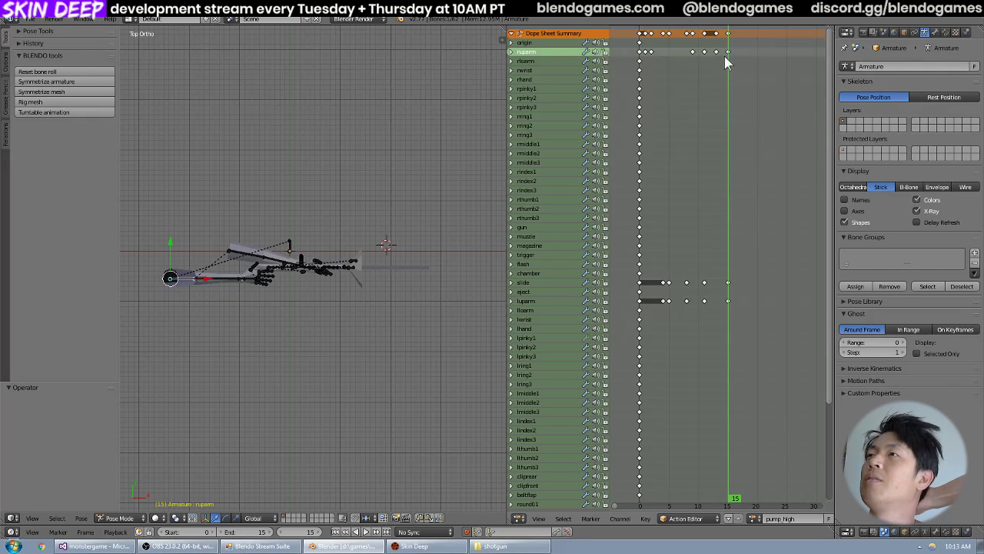
Switch to Chrome and search Google for "blender copy keyframes from one file to another".
left_click(42, 548)
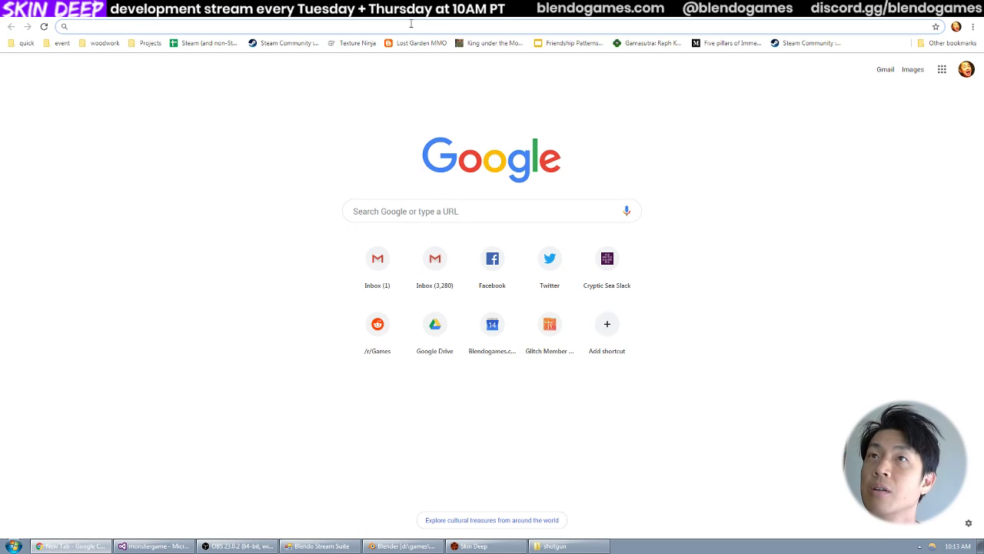
type("blender copy ")
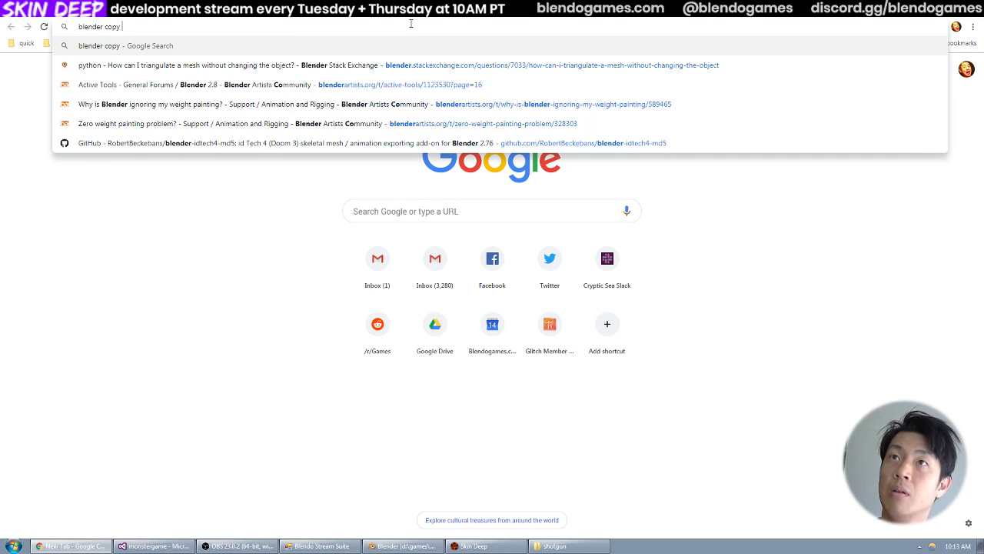
type("keyfr")
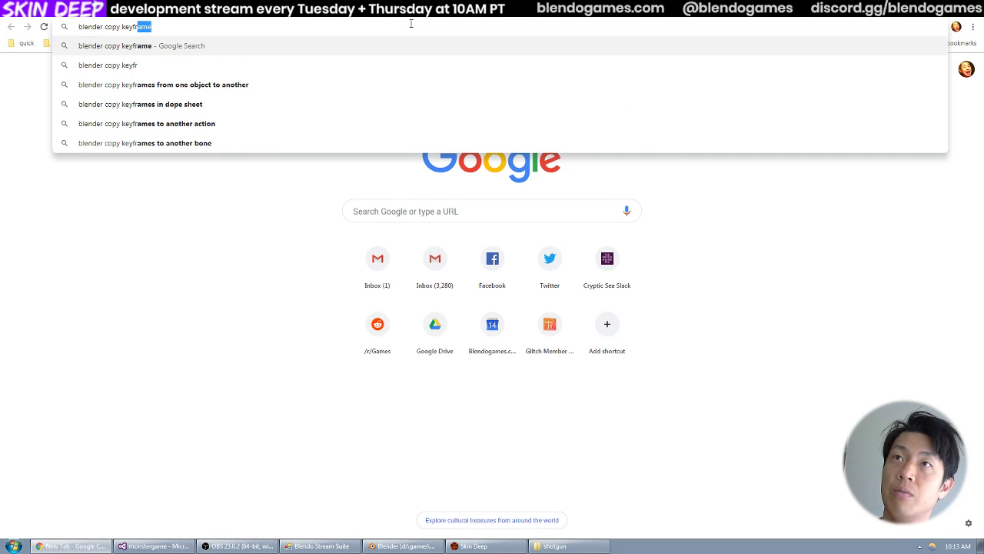
type("ames from one")
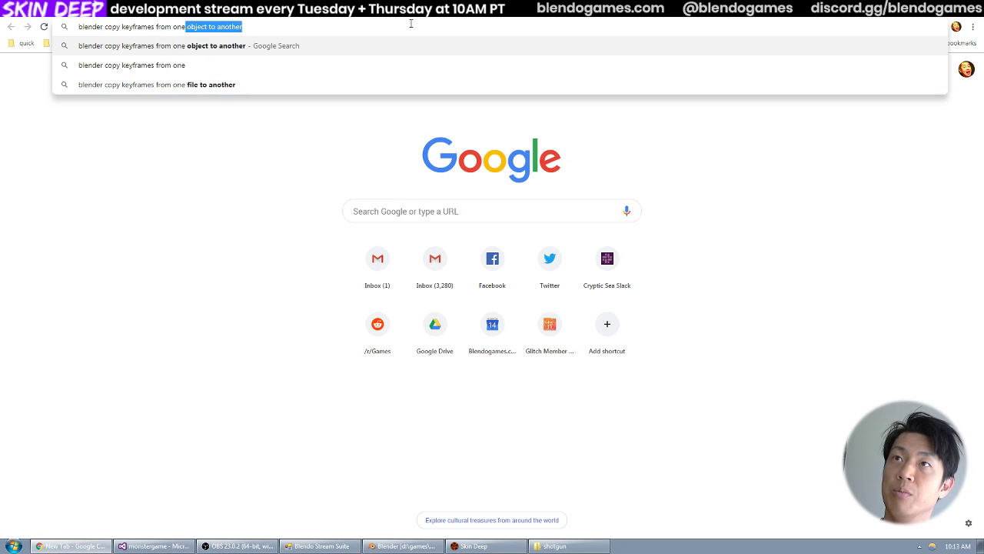
type(" file")
key("Return")
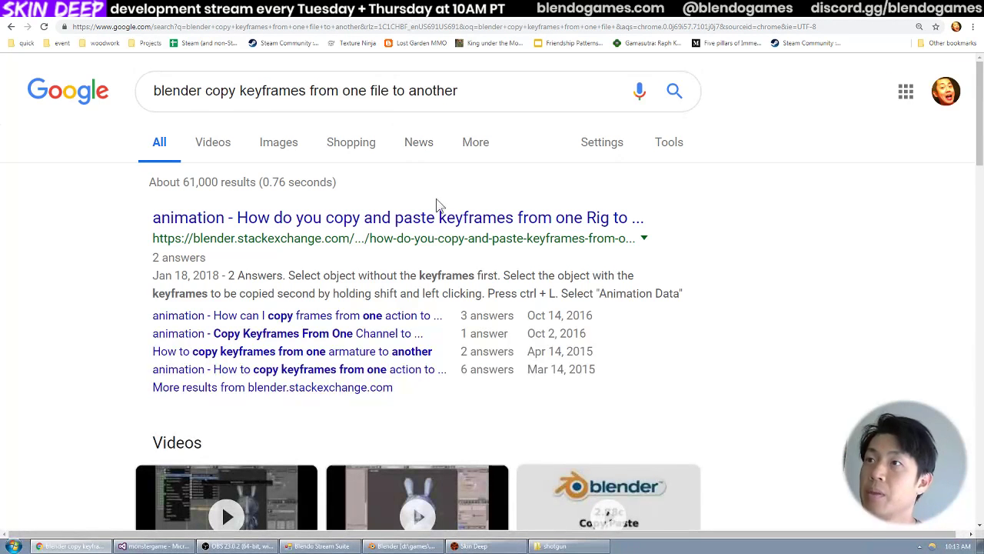
Look through the search results and read the Reddit thread "Copying Keyframes from one project to another?".
scroll(440, 215, "down", 7)
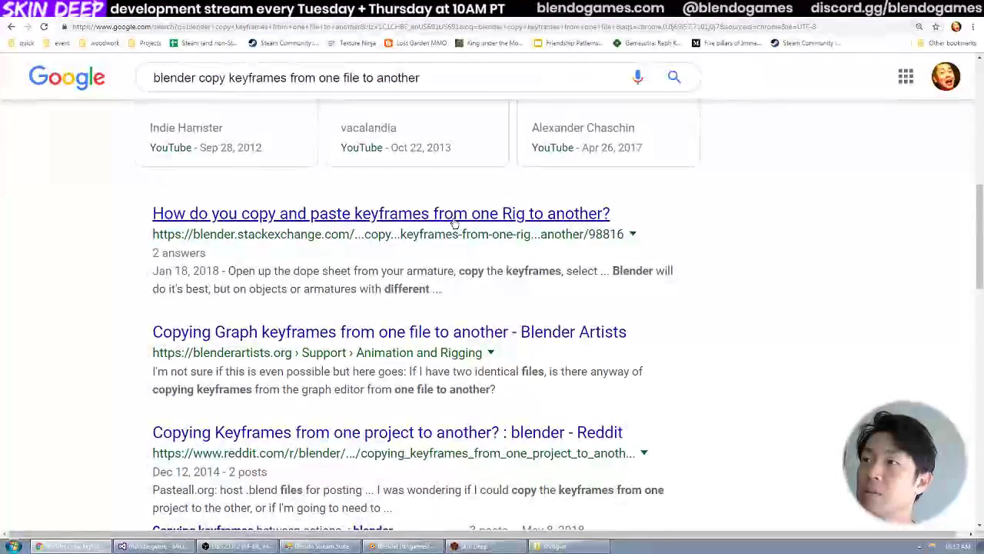
scroll(457, 209, "down", 2)
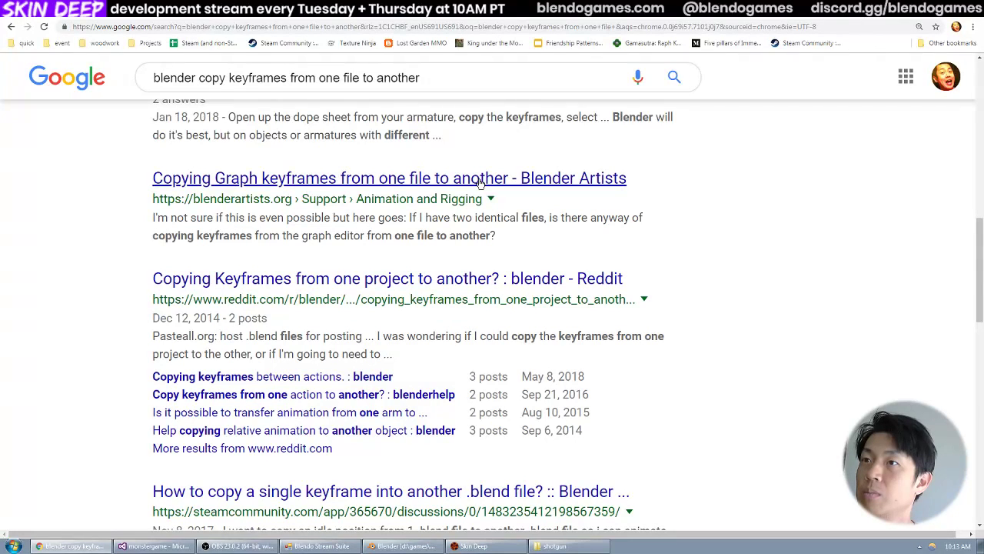
scroll(480, 182, "down", 2)
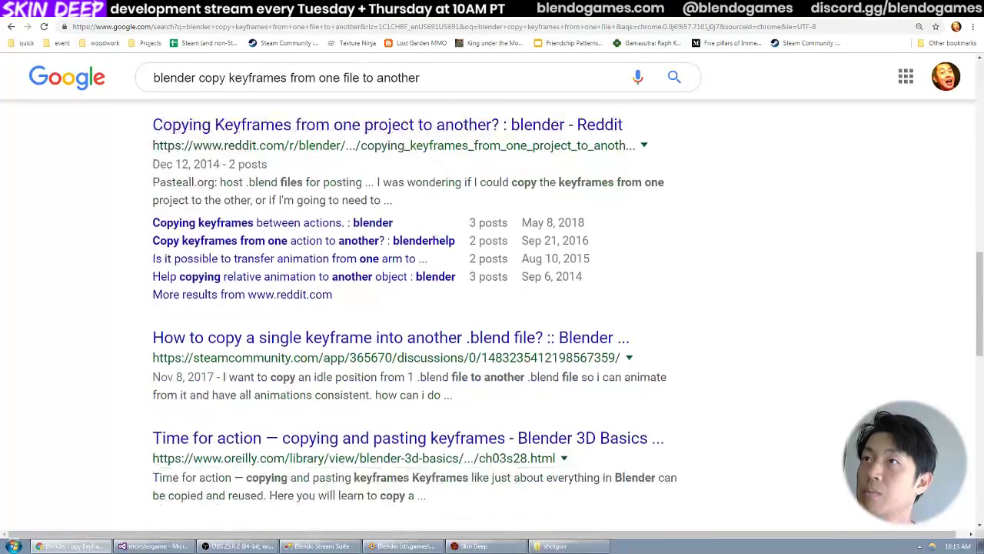
left_click(366, 126)
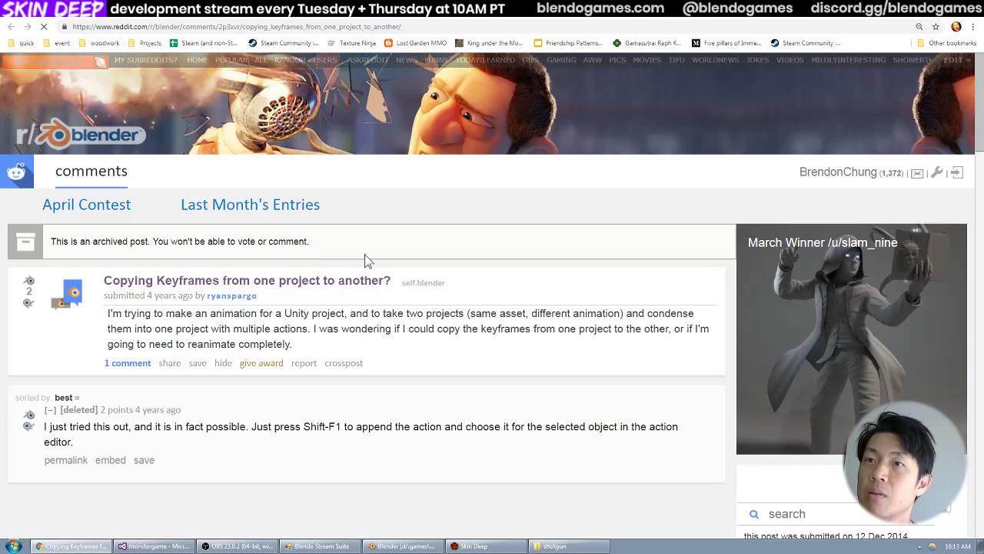
scroll(366, 255, "down", 1)
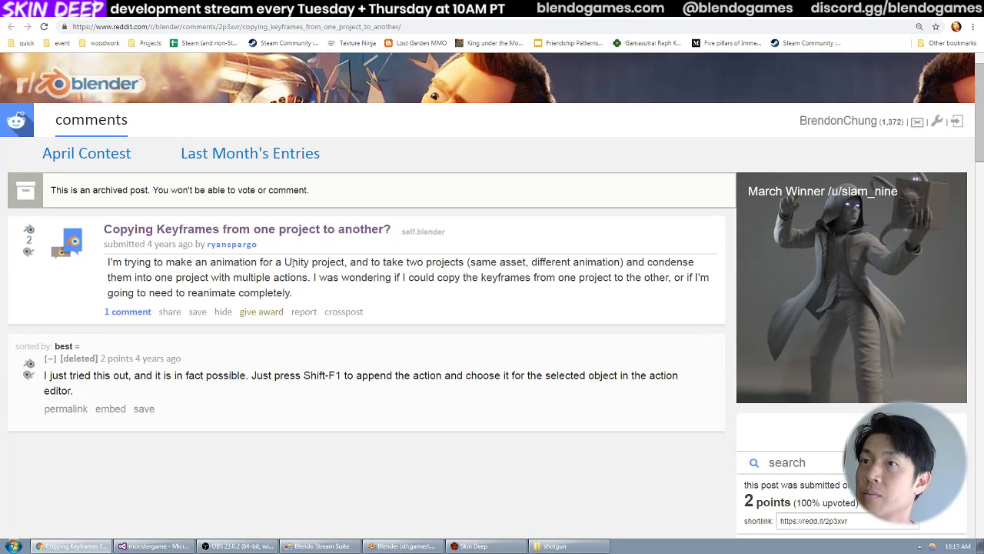
left_click_drag(293, 262, 298, 294)
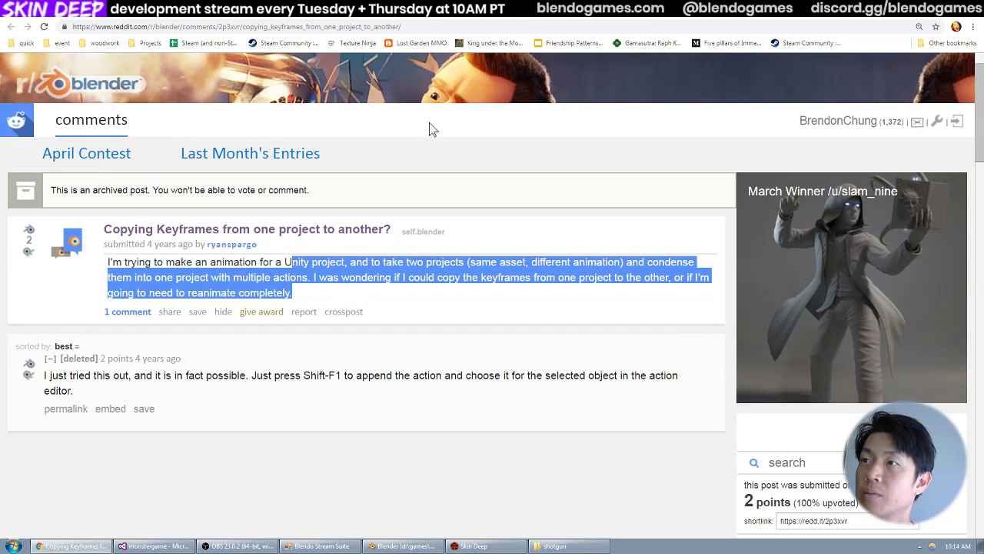
Read the Blender Artists thread "Copying Graph keyframes from one file to another" for how to transfer actions between blend files.
key("ctrl+Tab")
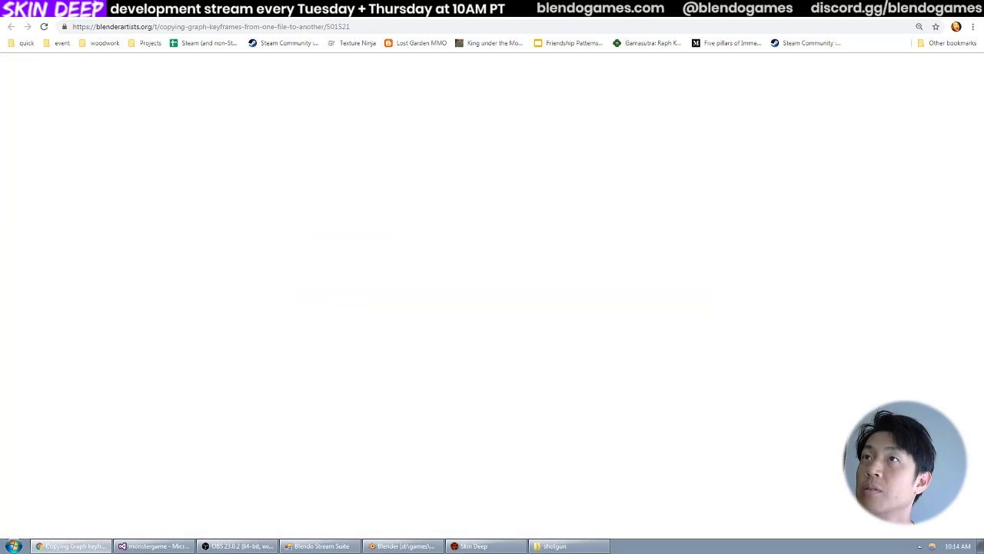
scroll(359, 290, "down", 4)
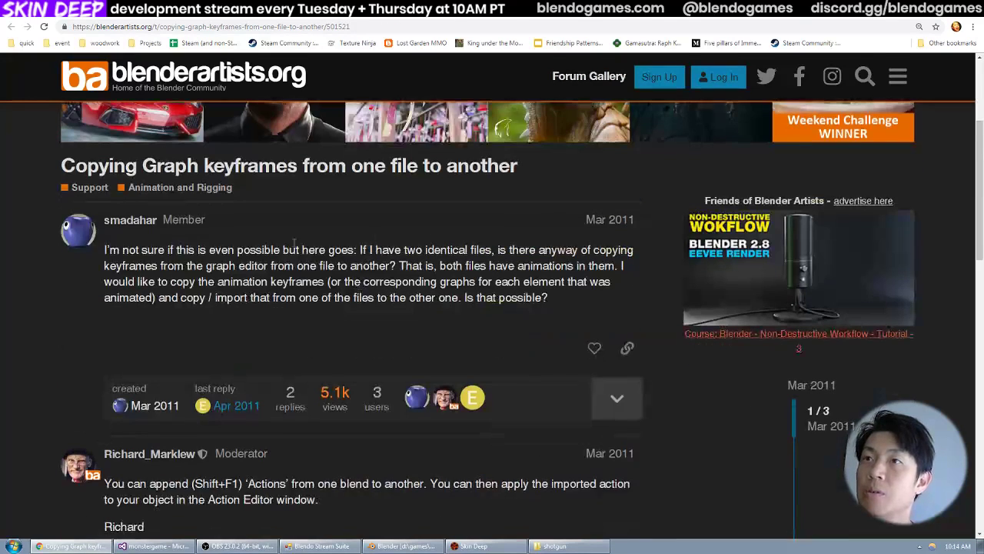
scroll(296, 246, "down", 1)
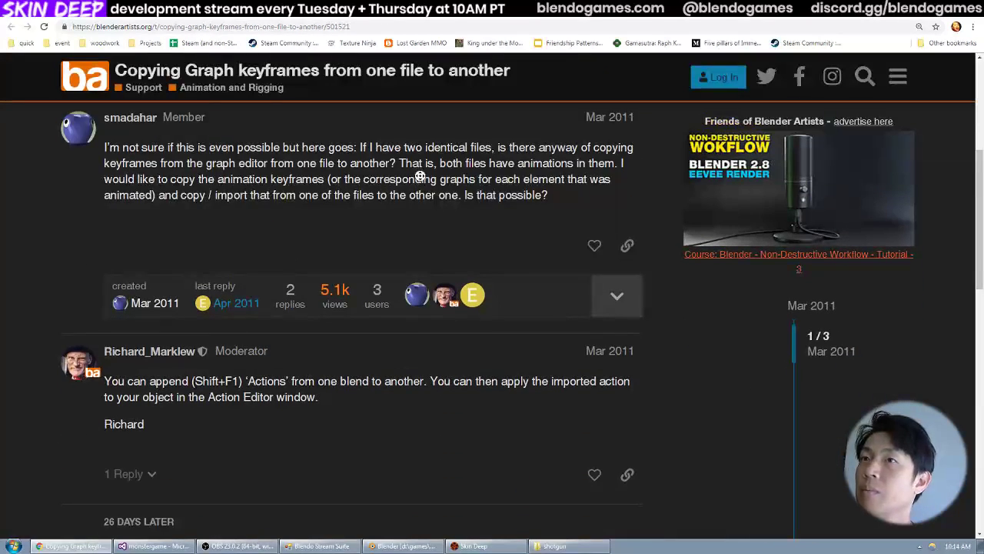
scroll(412, 197, "down", 1)
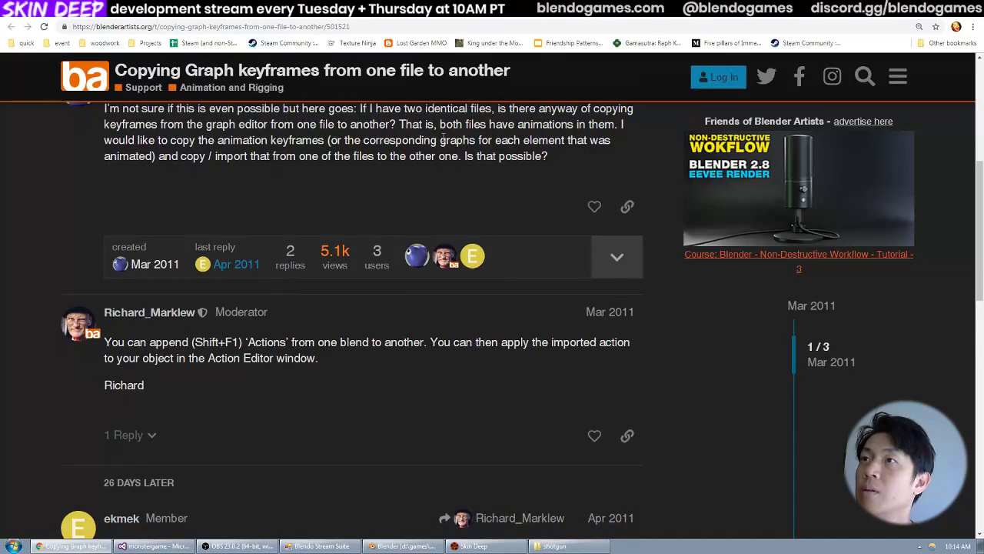
left_click_drag(452, 109, 383, 141)
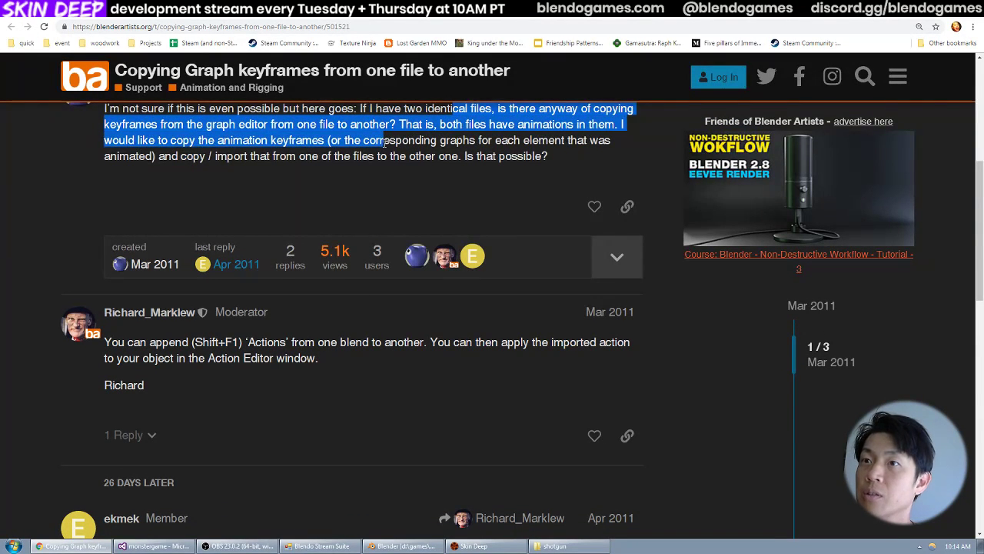
left_click_drag(176, 342, 262, 358)
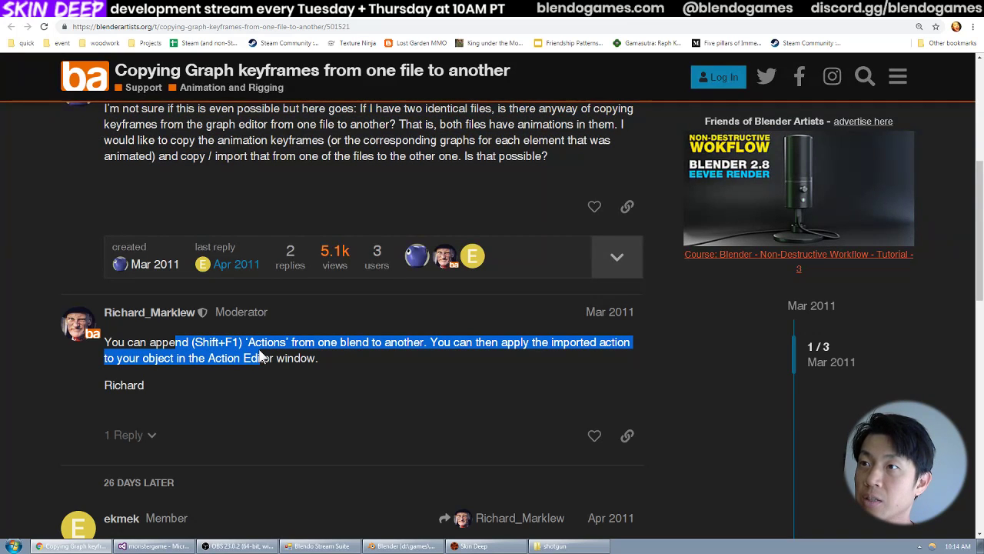
left_click_drag(295, 358, 274, 357)
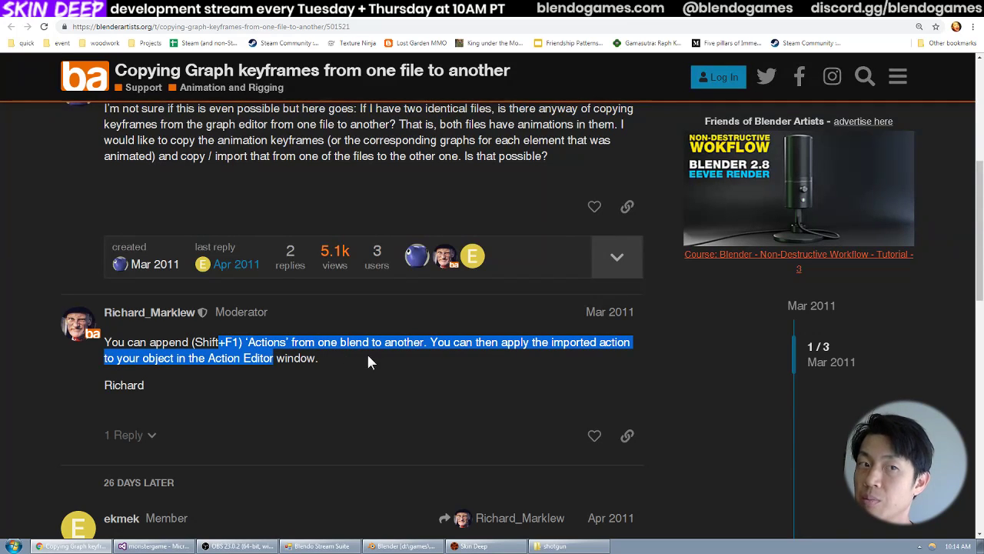
left_click_drag(294, 358, 191, 343)
left_click_drag(185, 344, 224, 343)
scroll(224, 343, "down", 1)
scroll(224, 343, "down", 1)
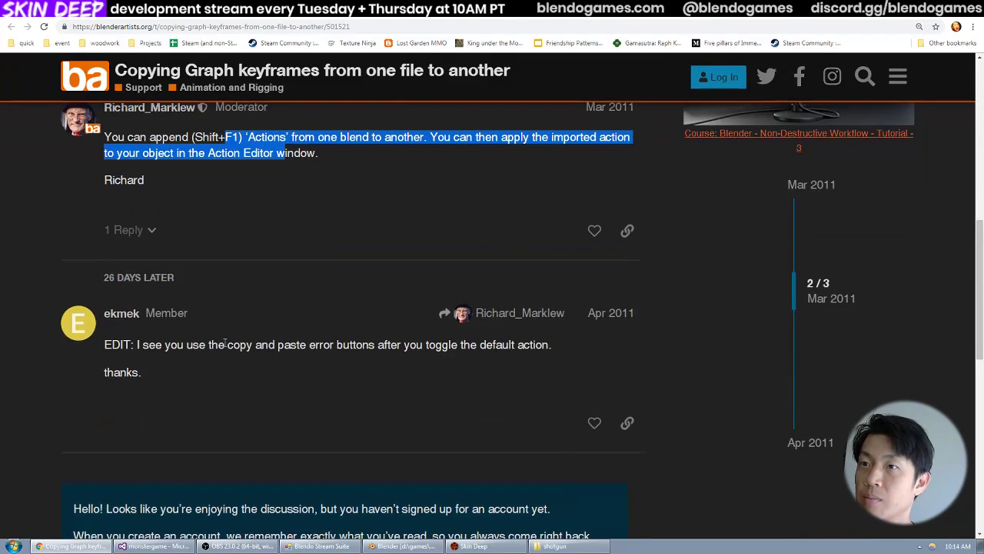
left_click_drag(203, 344, 337, 342)
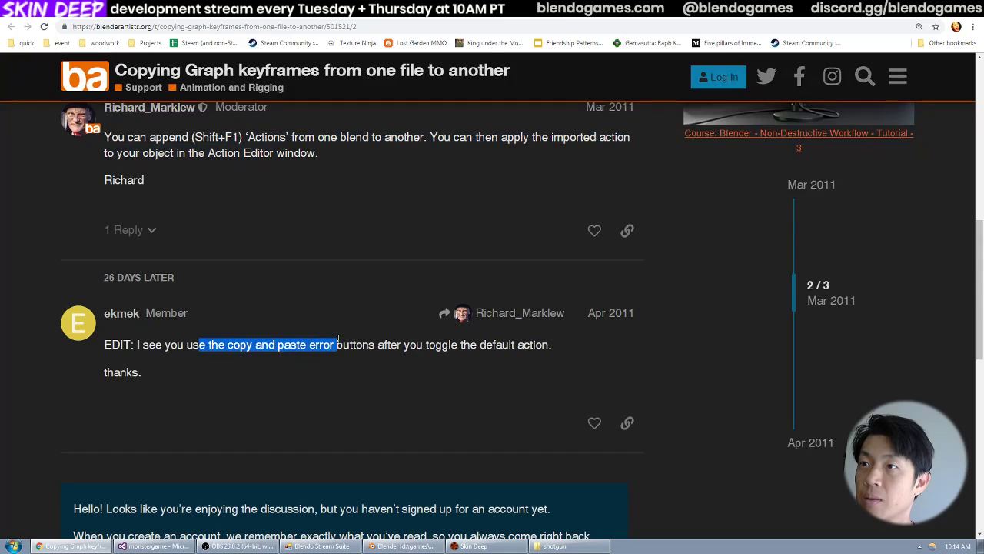
scroll(343, 339, "down", 2)
scroll(407, 346, "up", 4)
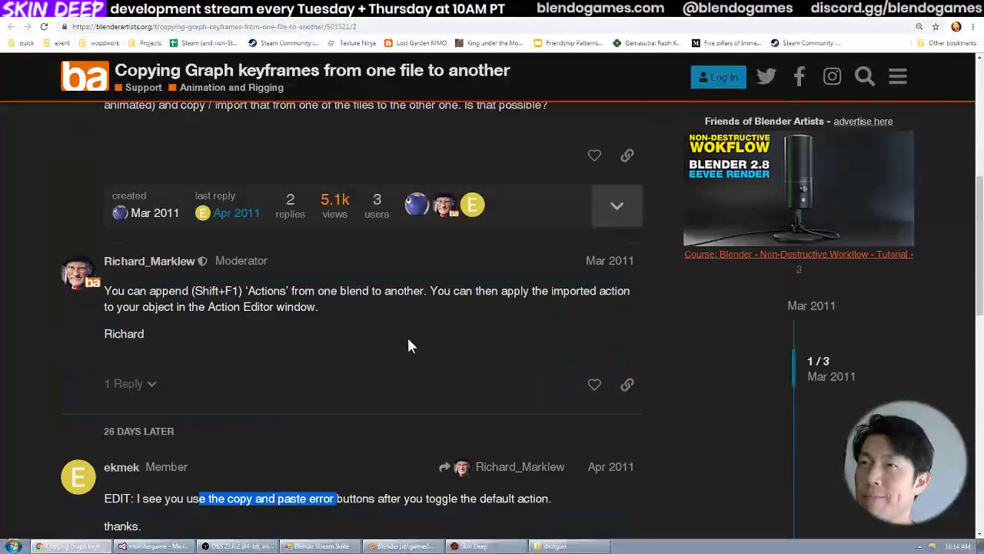
scroll(377, 333, "up", 1)
key("alt+Tab")
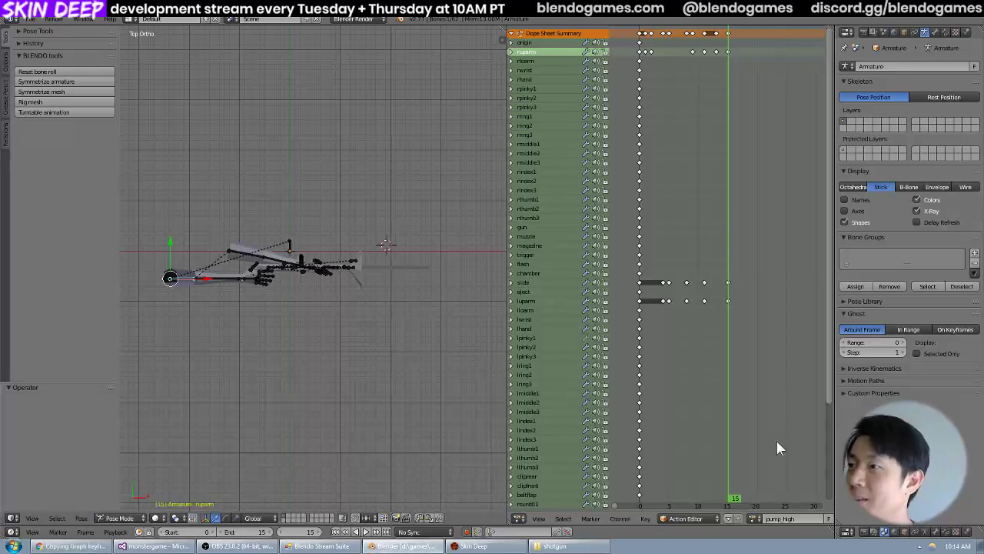
left_click(648, 520)
mouse_move(620, 522)
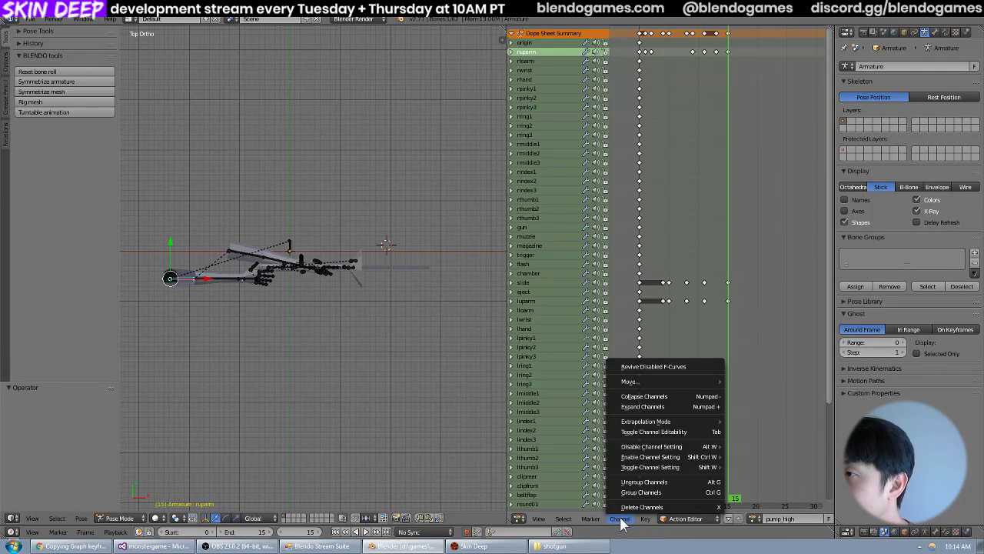
mouse_move(570, 523)
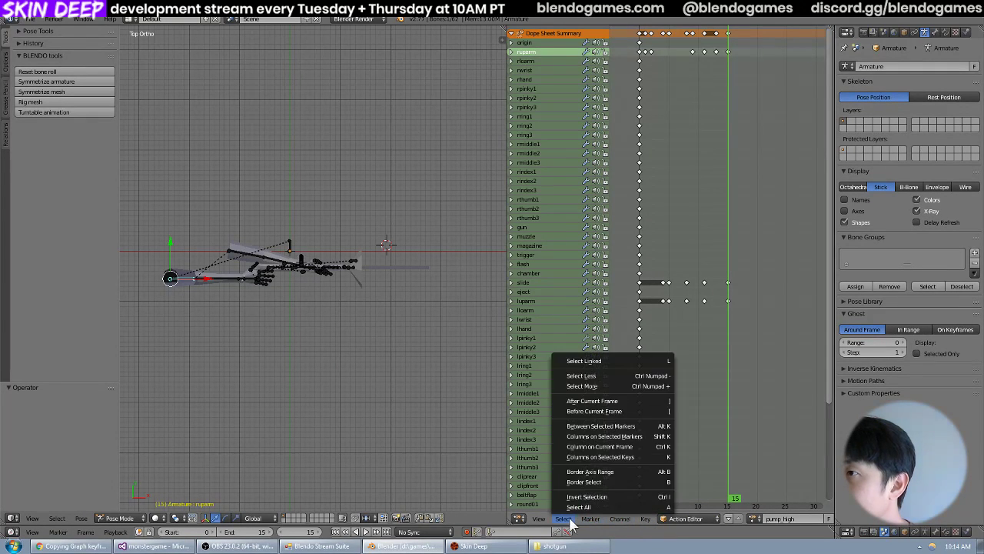
mouse_move(537, 523)
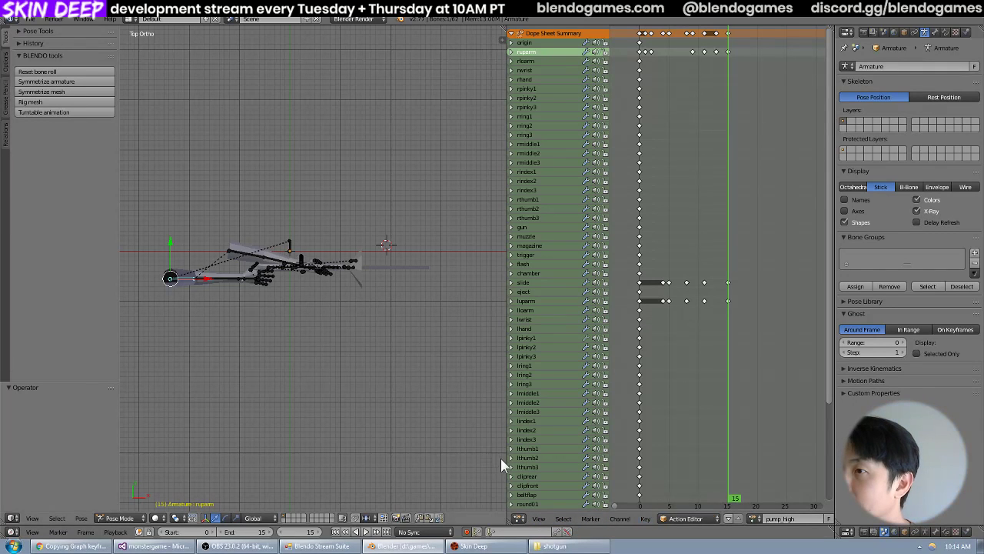
left_click_drag(506, 459, 399, 418)
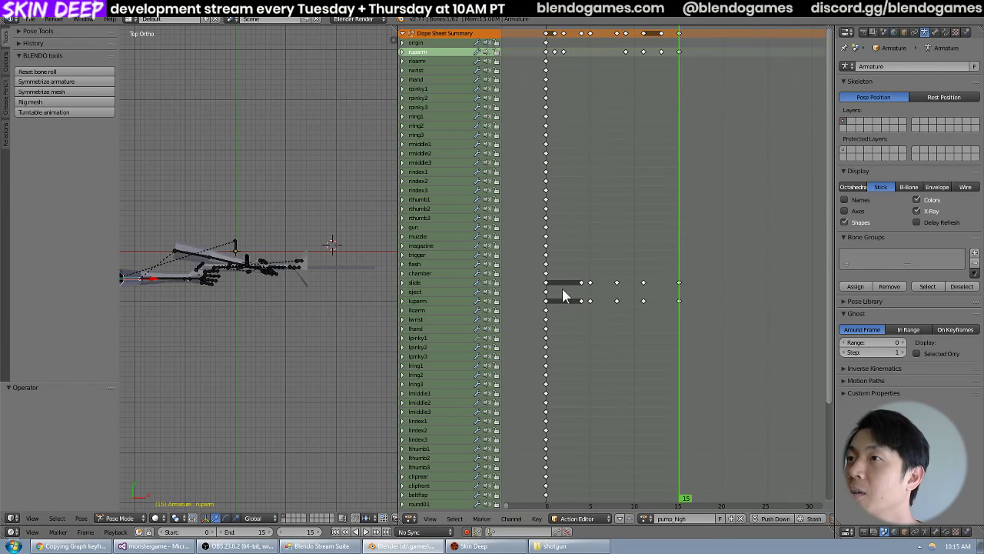
key("alt+Tab")
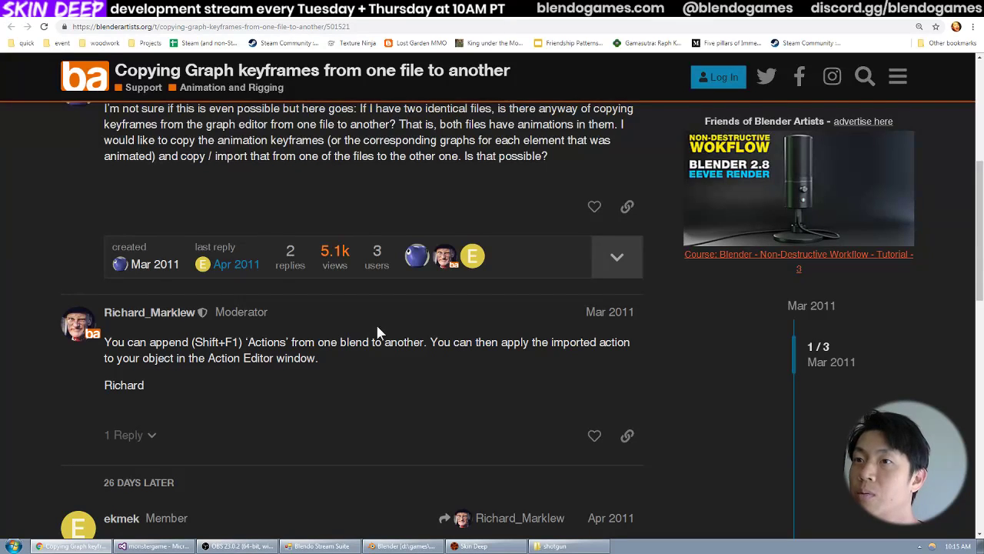
key("alt+Tab")
key("shift+F1")
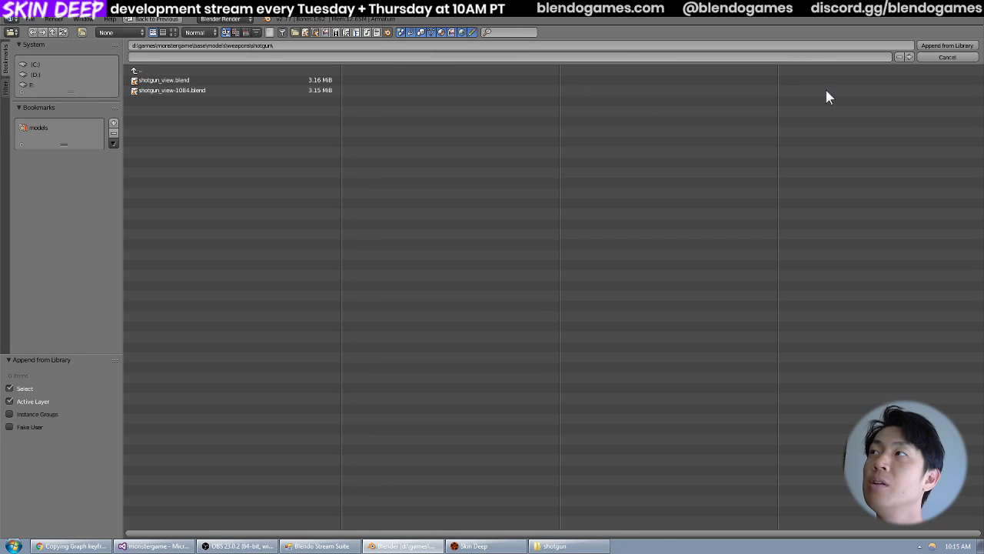
left_click(933, 58)
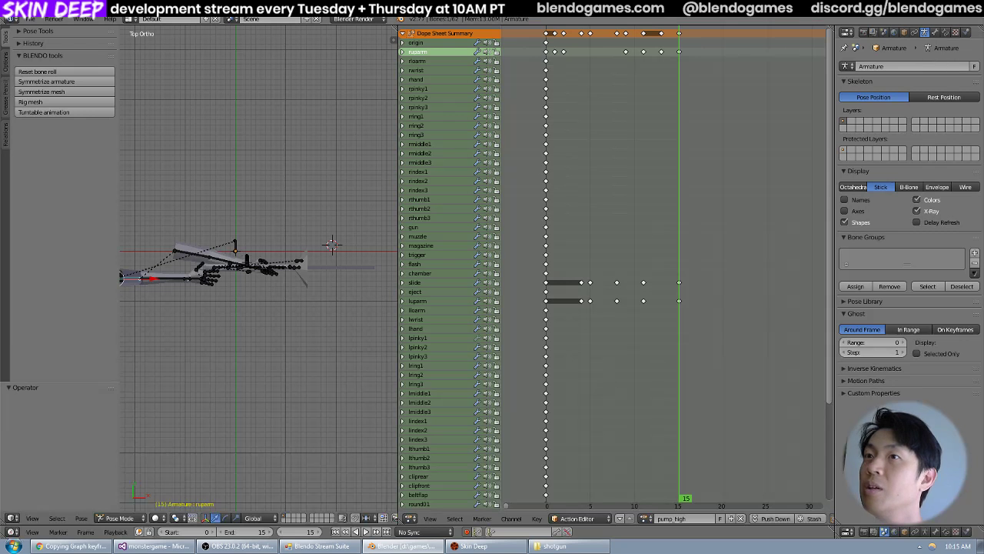
Open the recent file shotgun_view.blend.
left_click(23, 19)
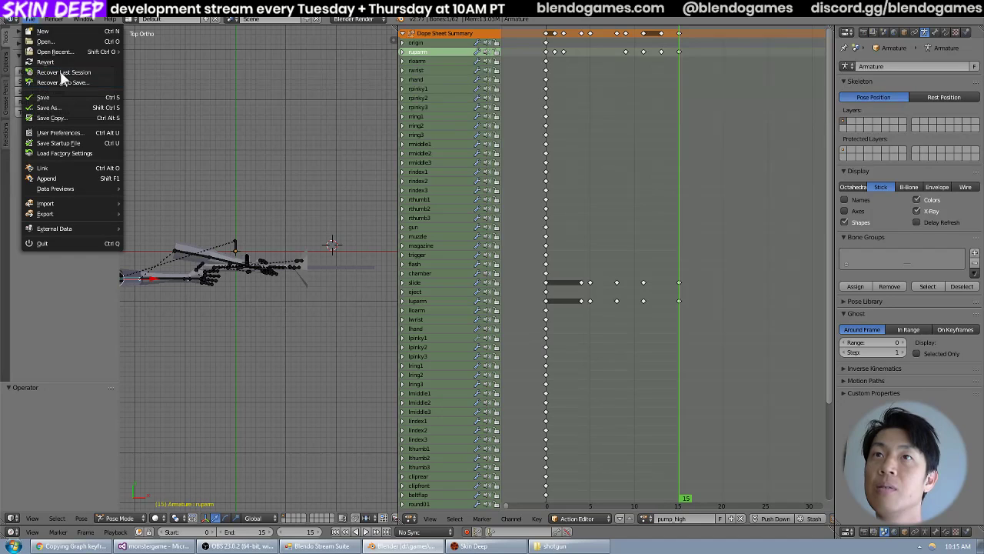
mouse_move(67, 51)
left_click(176, 62)
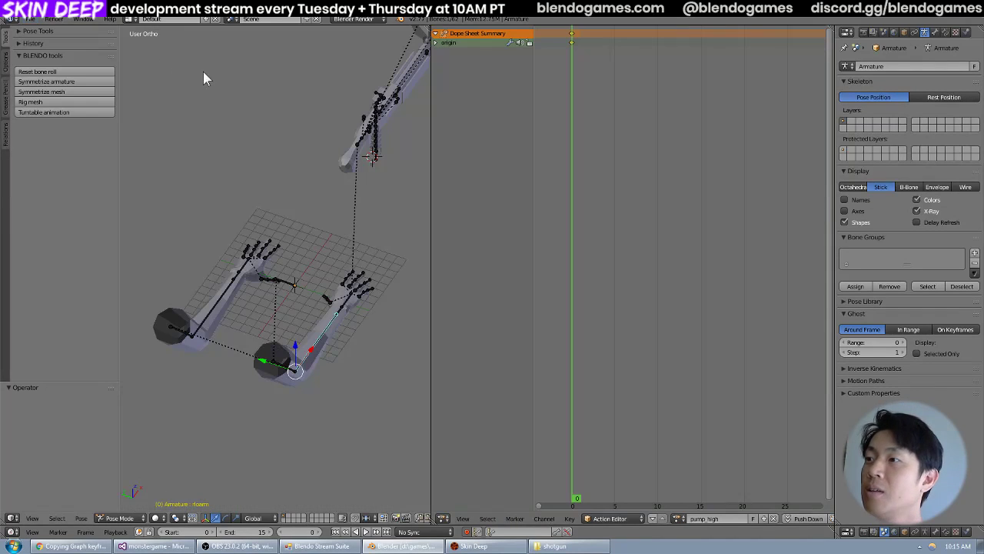
Append the pump_high action from shotgun_view-1084.blend into the current file.
key("shift+F1")
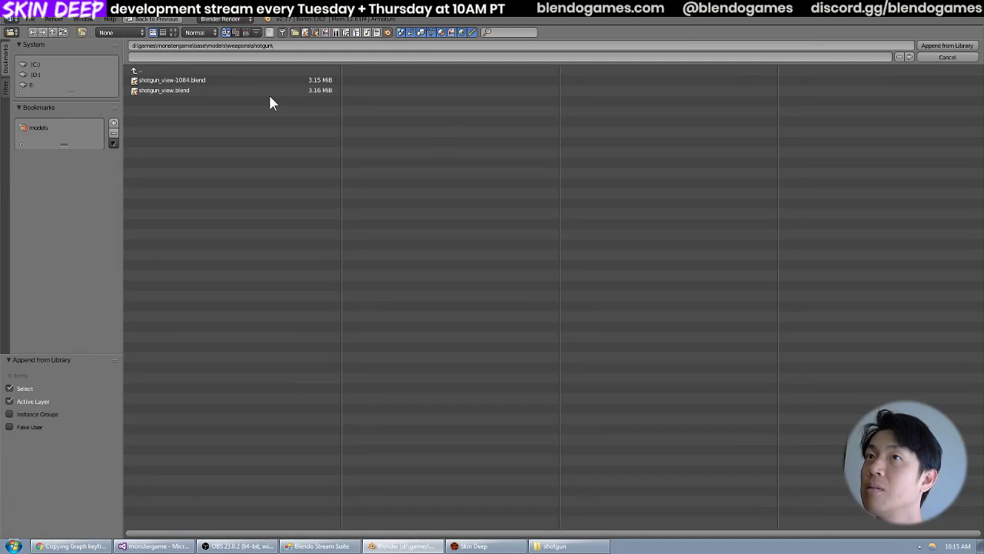
left_click(263, 78)
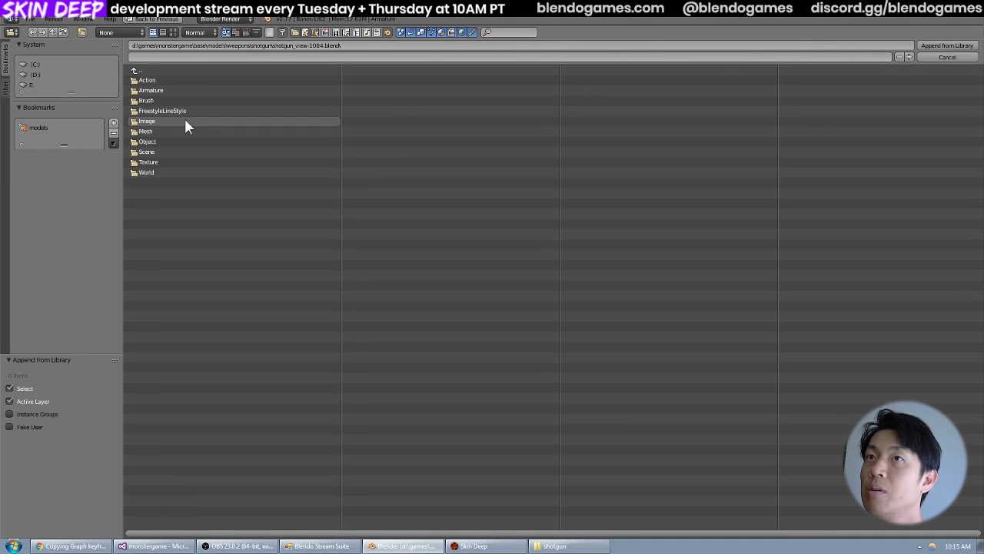
left_click(192, 80)
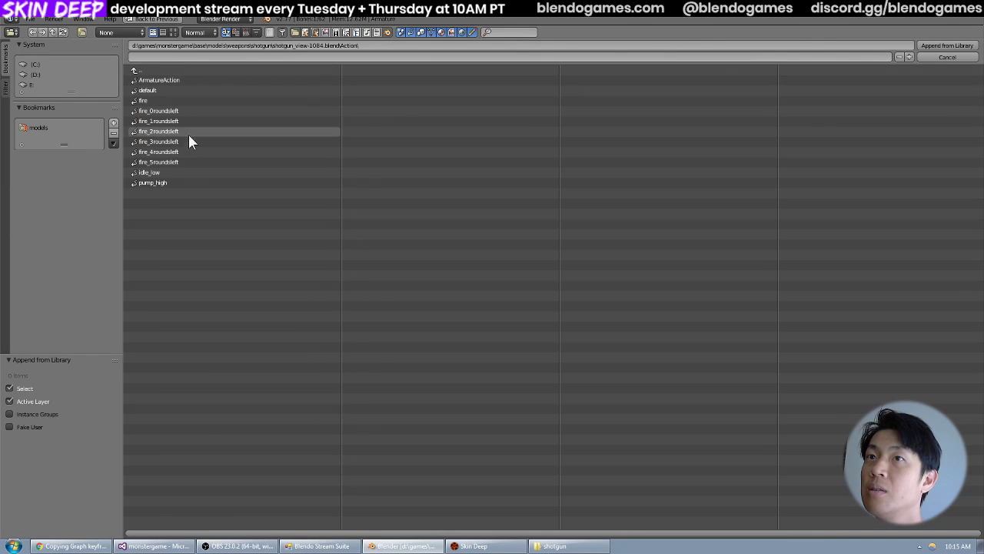
left_click(180, 182)
left_click(947, 58)
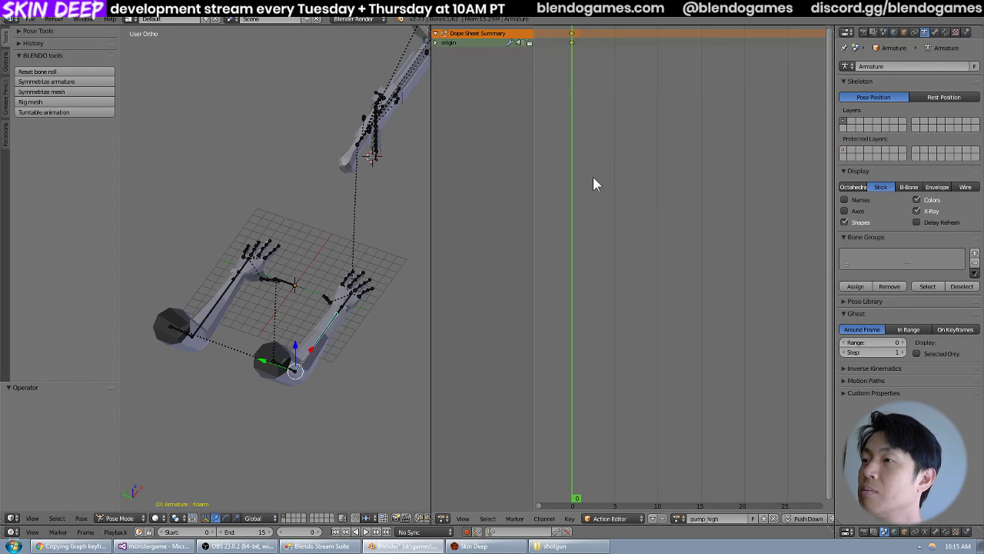
Assign the appended pump_high.001 action to the armature and switch back to the original pump_high action.
scroll(593, 177, "down", 2)
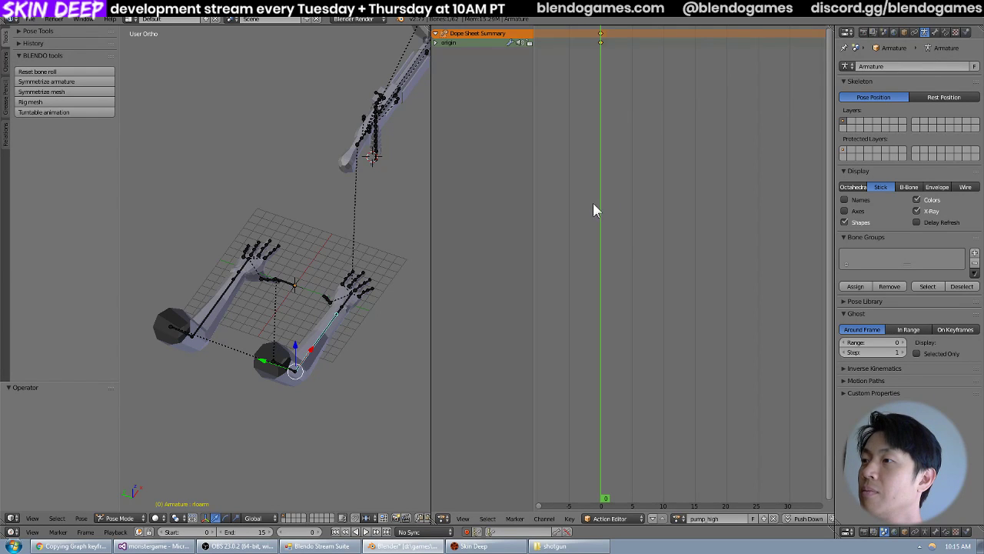
left_click(677, 517)
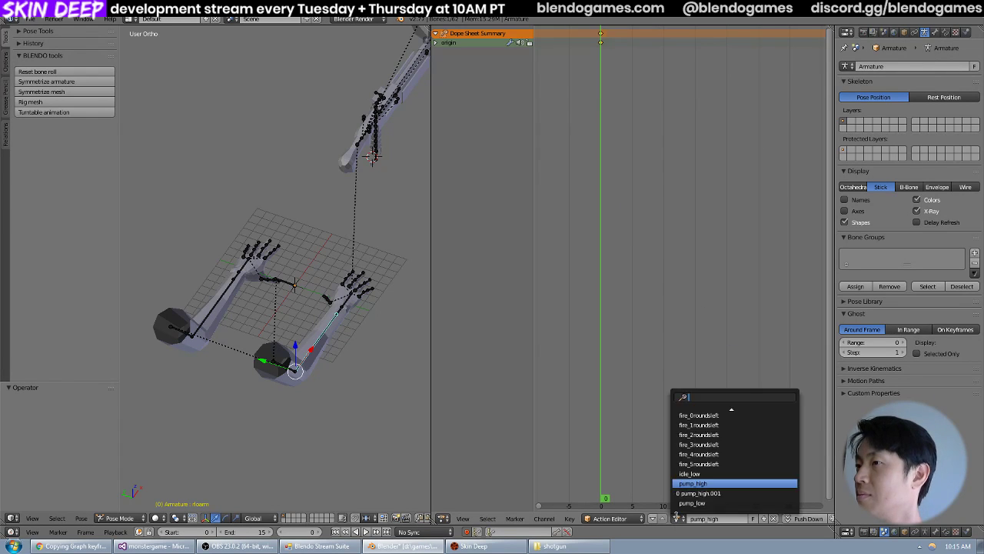
left_click(713, 493)
left_click(677, 518)
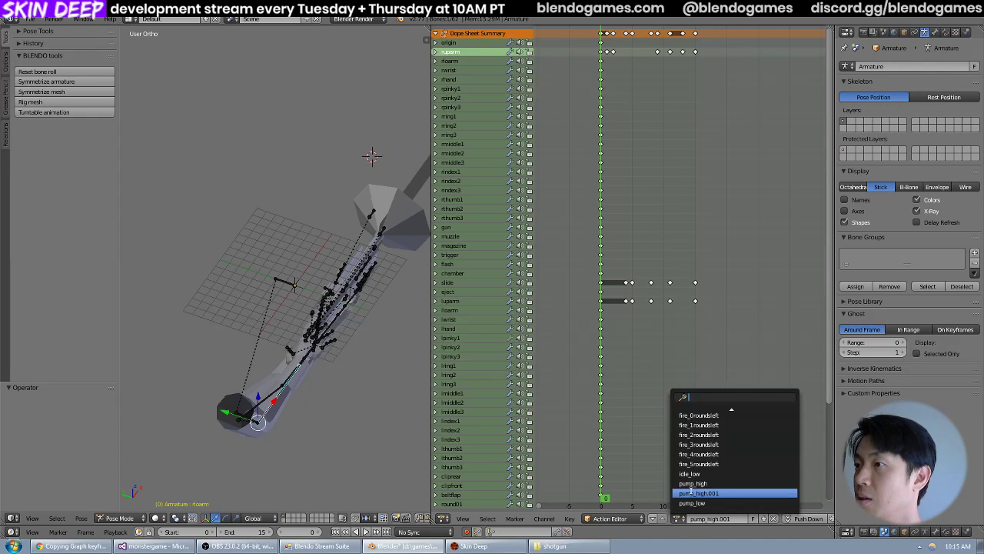
left_click(700, 486)
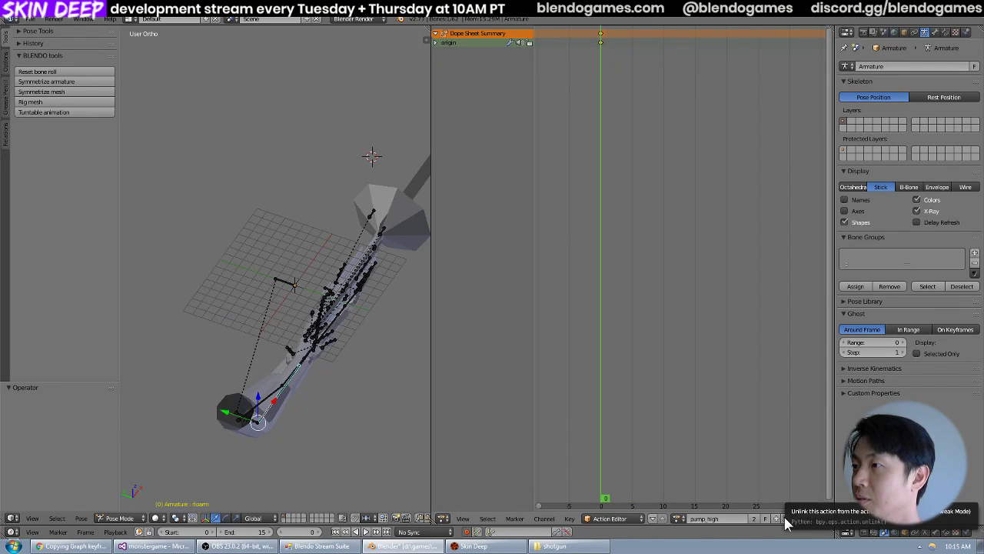
Try to remove the original pump_high action by unlinking it from the armature and rechecking the action list.
left_click(784, 519)
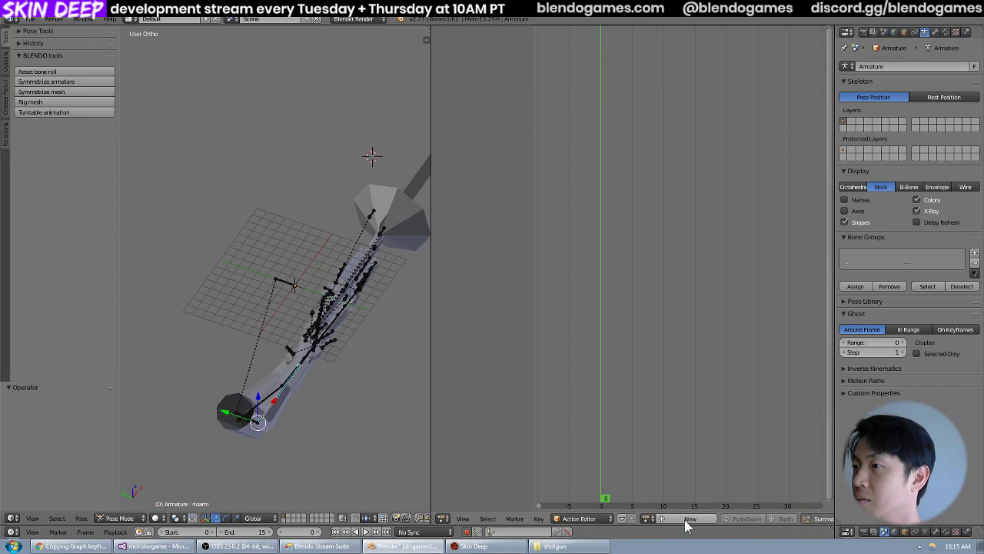
left_click(648, 518)
scroll(685, 445, "down", 2)
scroll(697, 468, "down", 3)
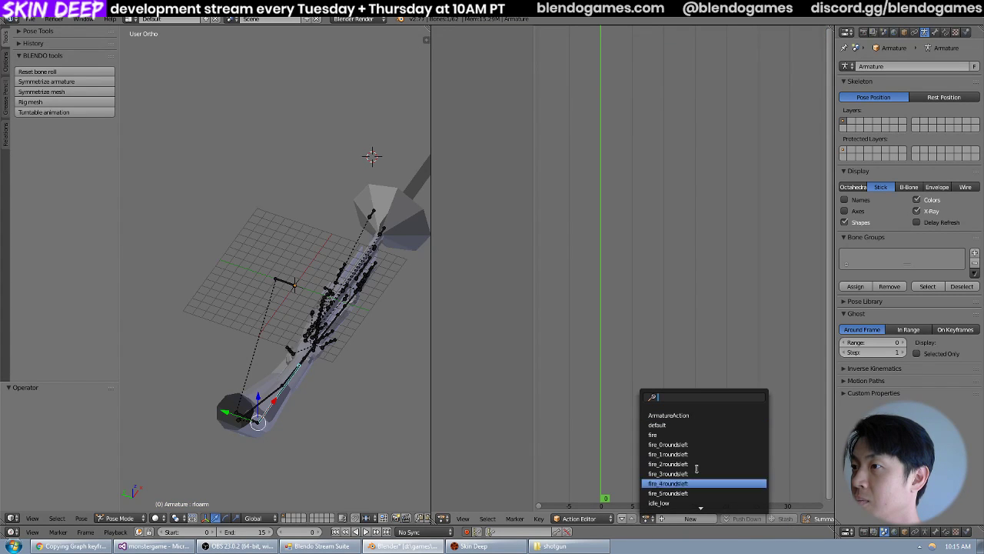
scroll(697, 469, "up", 8)
scroll(695, 476, "down", 3)
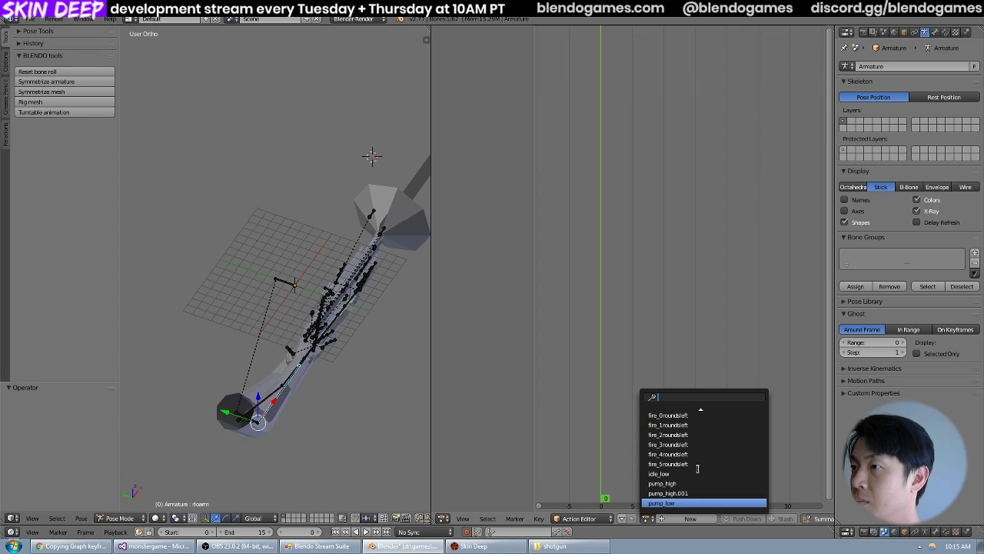
left_click(692, 483)
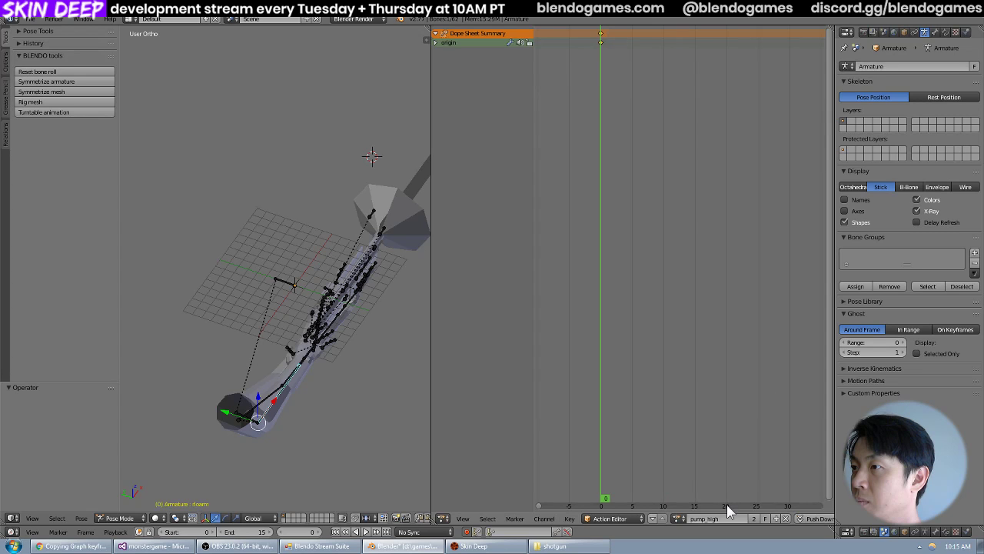
left_click(785, 518)
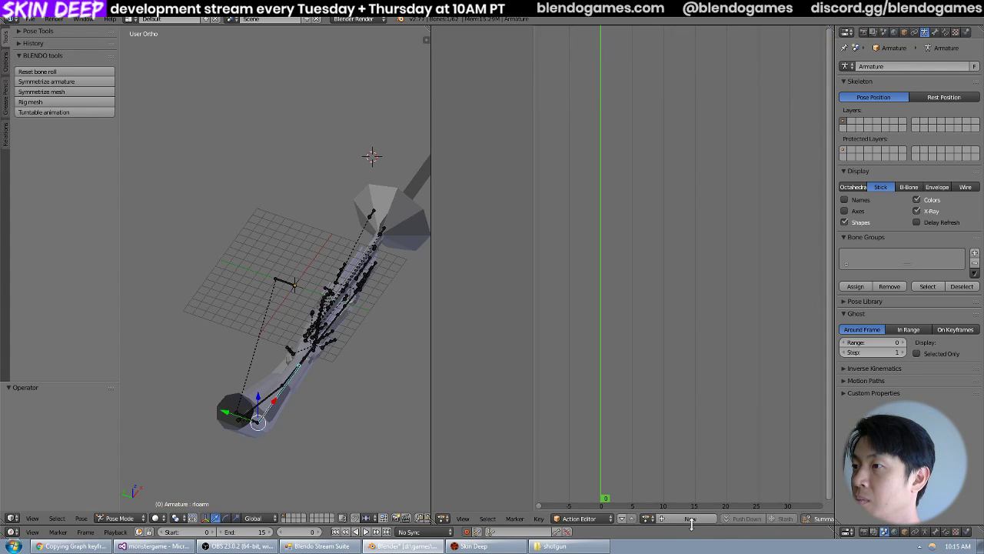
left_click(648, 518)
scroll(673, 494, "down", 4)
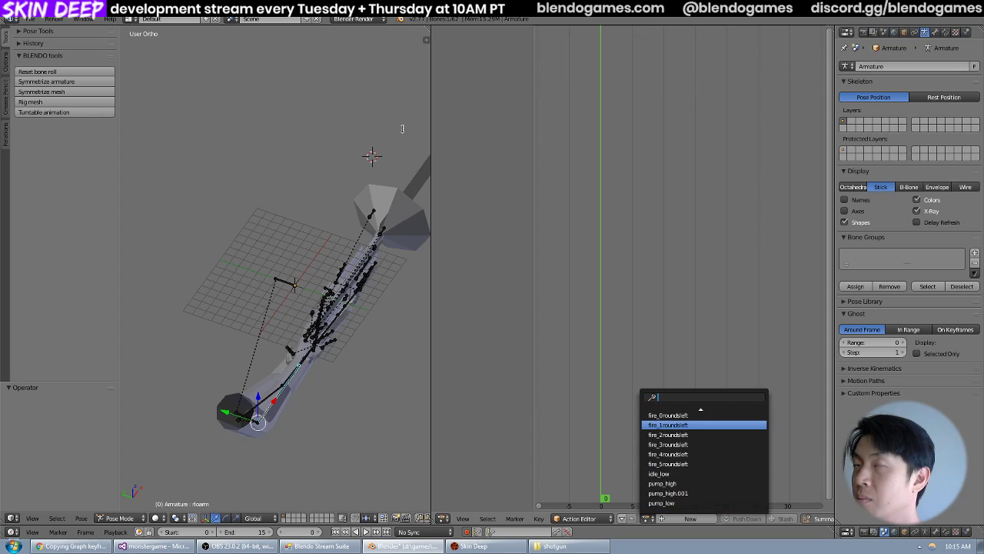
Reopen the recent file shotgun_view.blend, discarding the appended action and the unlinking.
left_click(31, 19)
mouse_move(48, 55)
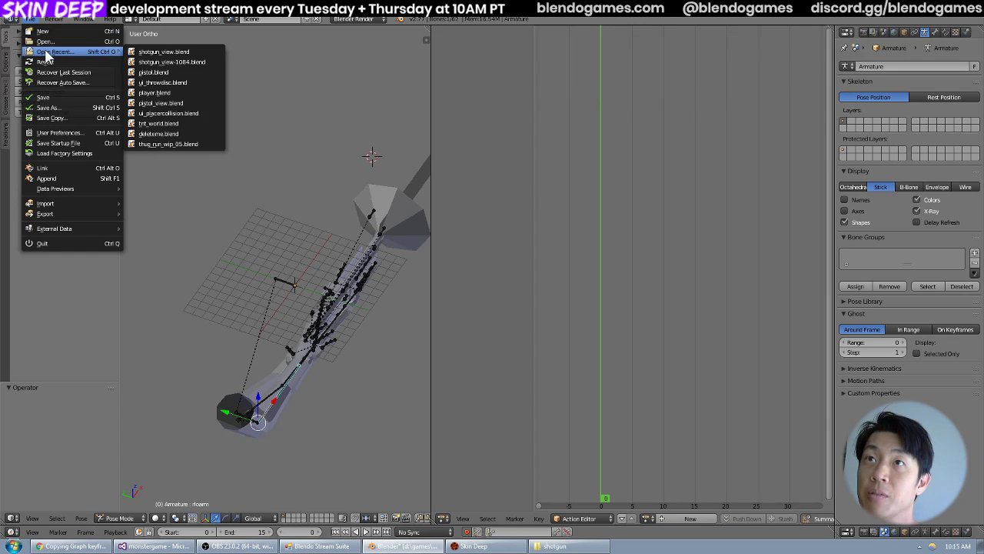
left_click(184, 54)
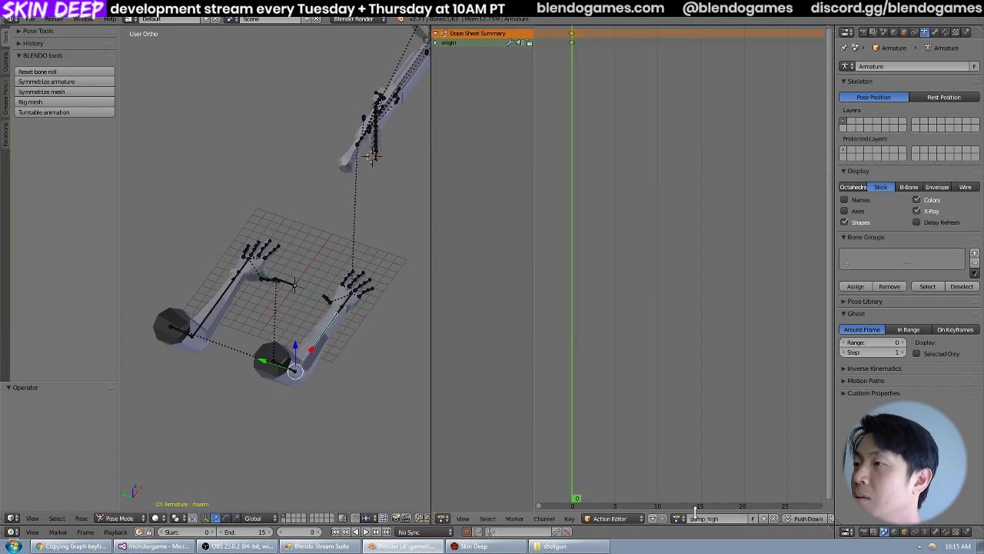
Unlink the old pump_high action from the armature and look for it in the action list.
left_click(773, 520)
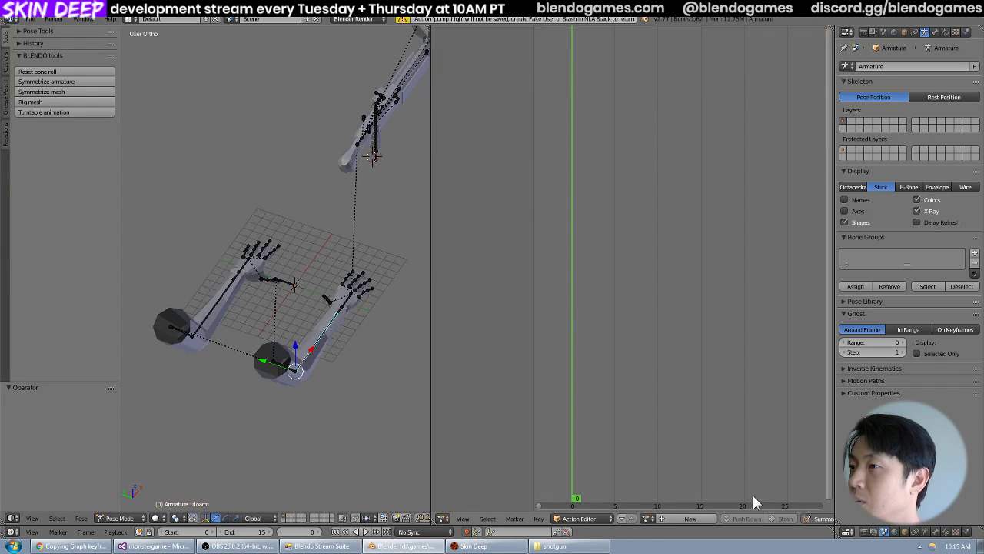
left_click(646, 520)
scroll(700, 449, "down", 1)
scroll(699, 449, "up", 6)
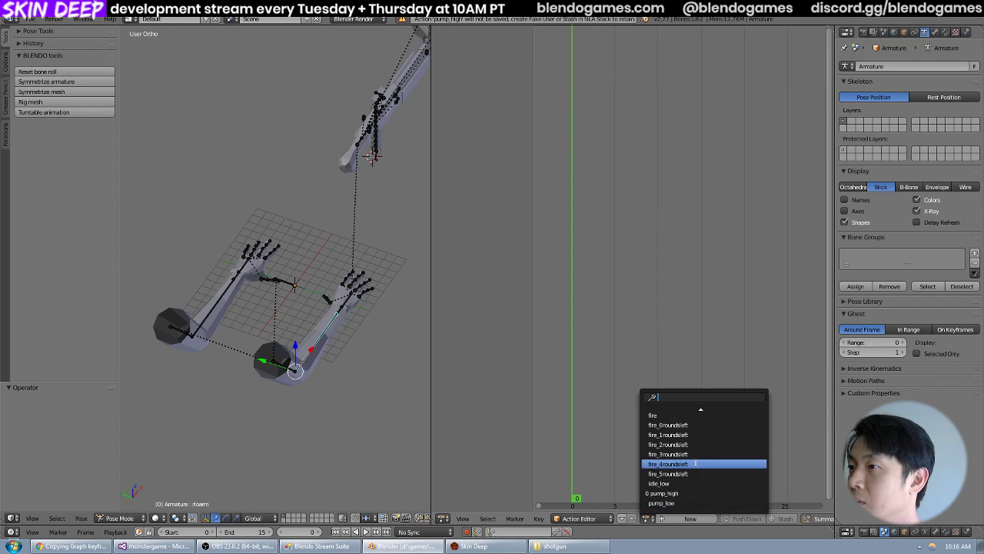
Save and reopen shotgun_view.blend to purge the unlinked pump_high action, and check the action list.
left_click(32, 21)
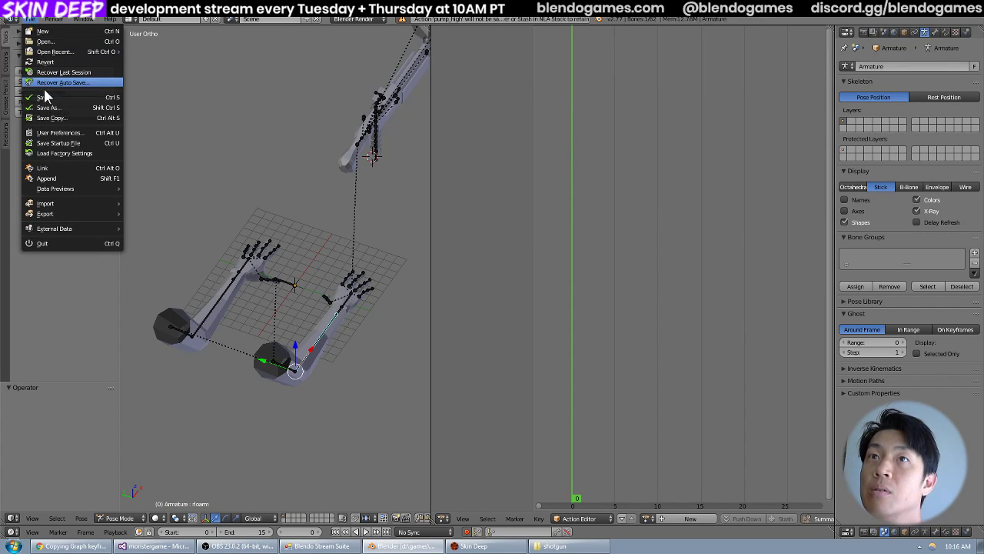
left_click(45, 97)
left_click(29, 21)
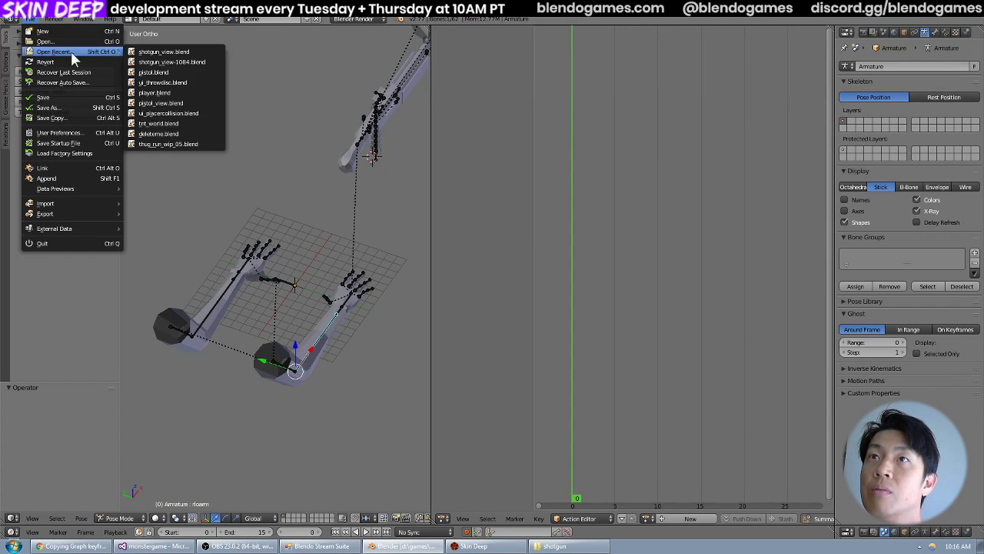
left_click(647, 518)
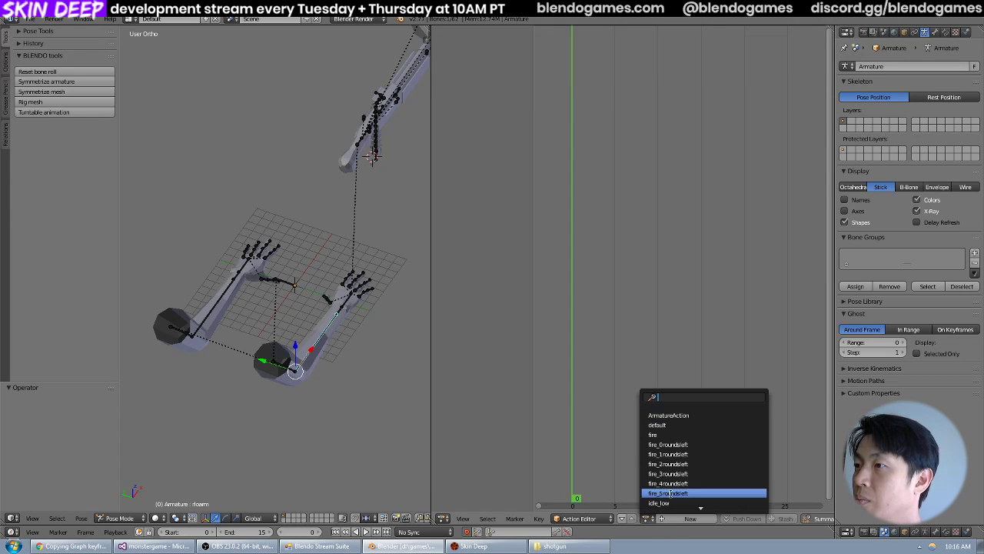
scroll(696, 477, "down", 1)
scroll(690, 489, "up", 9)
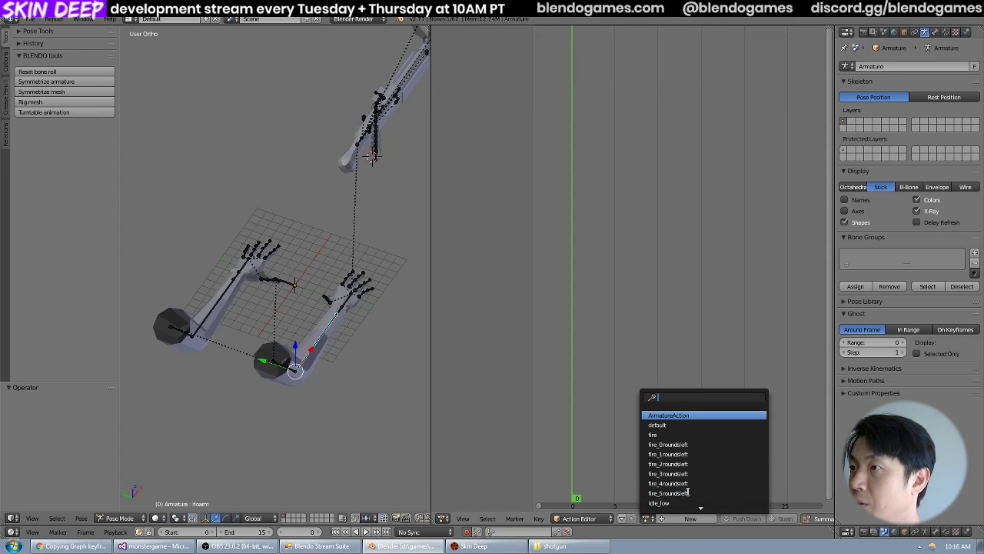
left_click(740, 380)
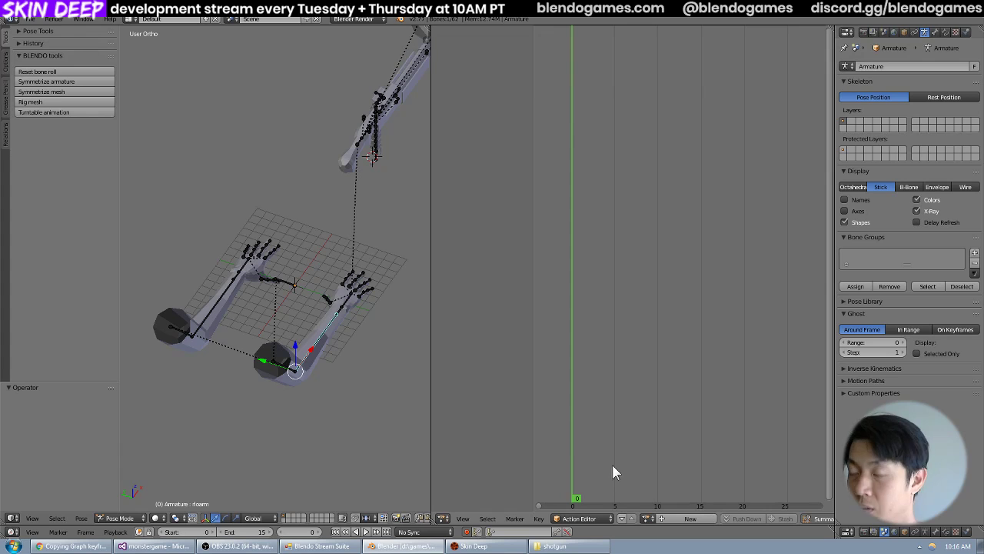
Append the pump_high action from shotgun_view-1084.blend and assign it to the armature.
key("shift+F1")
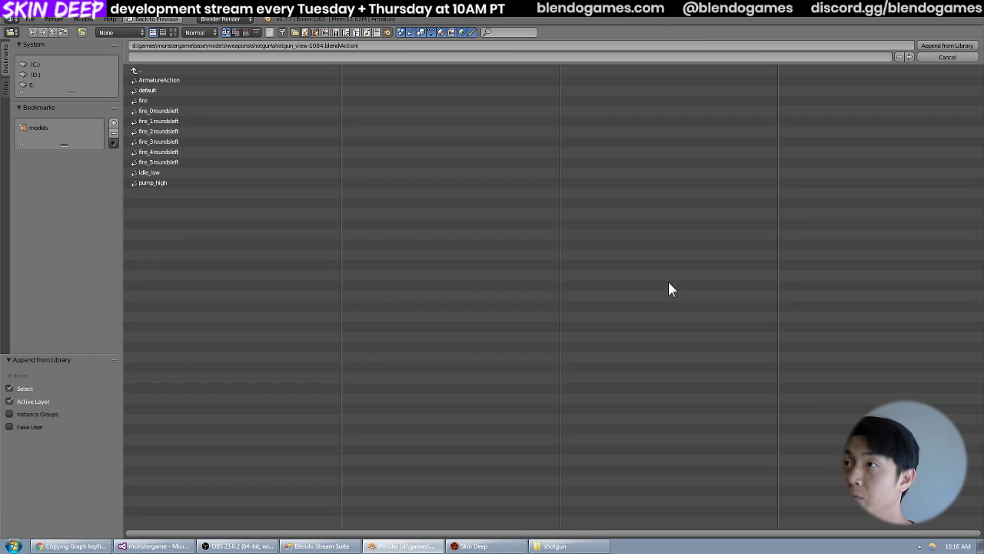
left_click(188, 183)
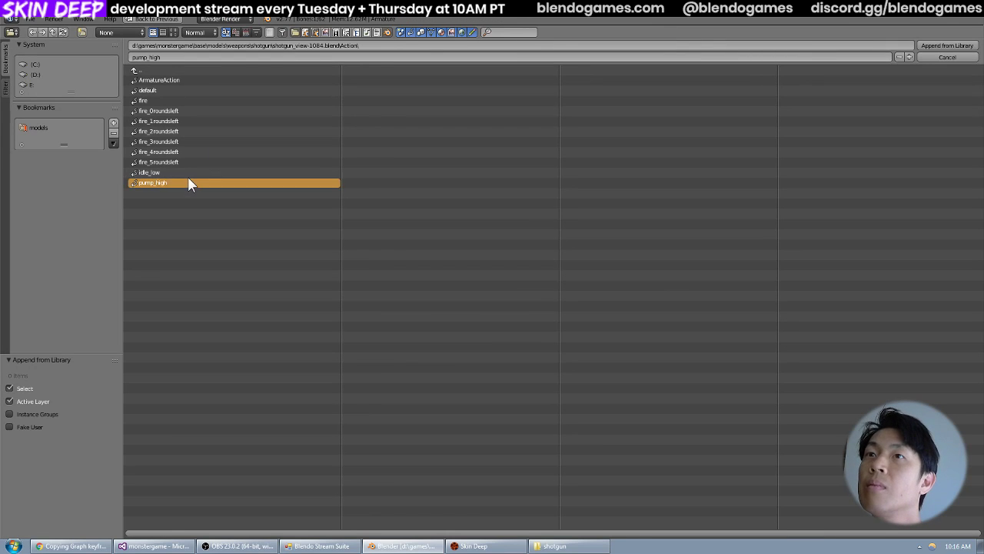
left_click(947, 45)
left_click(646, 518)
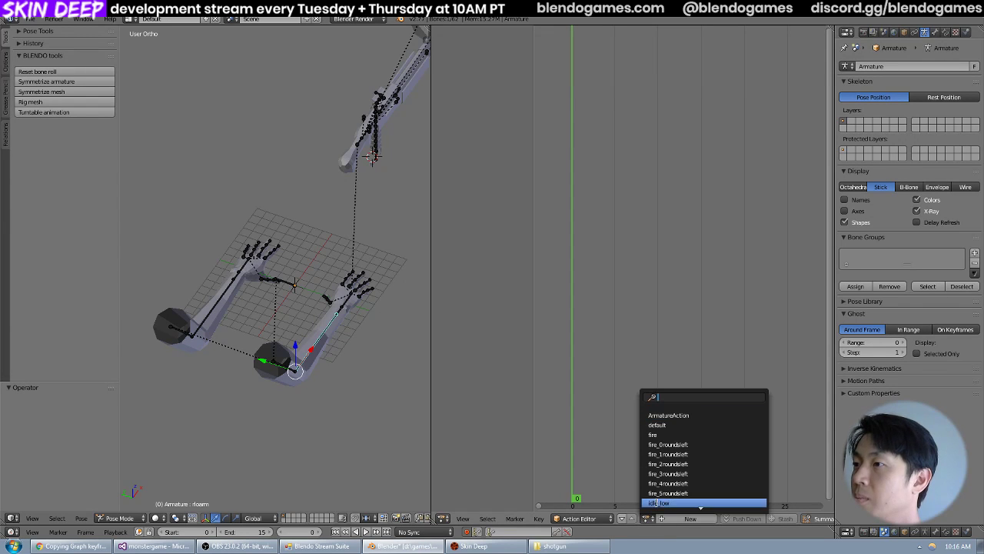
scroll(683, 477, "down", 1)
left_click(683, 492)
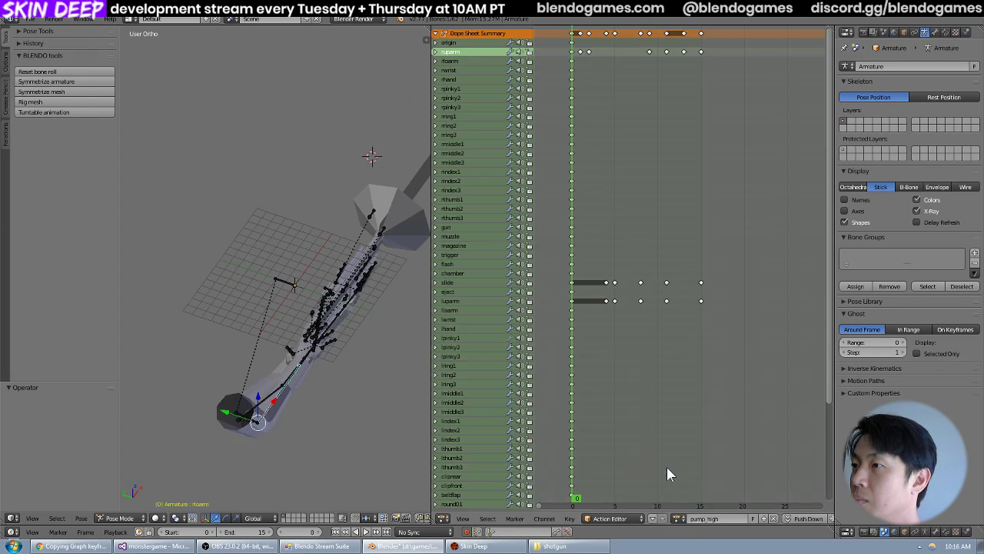
Scrub through the pump_high animation from frame 0 to 15 and inspect the arms and shotgun from several angles.
left_click_drag(580, 358, 659, 352)
middle_click_drag(419, 342, 330, 392)
left_click_drag(560, 352, 700, 369)
mouse_move(403, 380)
middle_mouse_down()
mouse_move(369, 384)
mouse_move(400, 372)
middle_mouse_up()
left_click_drag(572, 345, 701, 350)
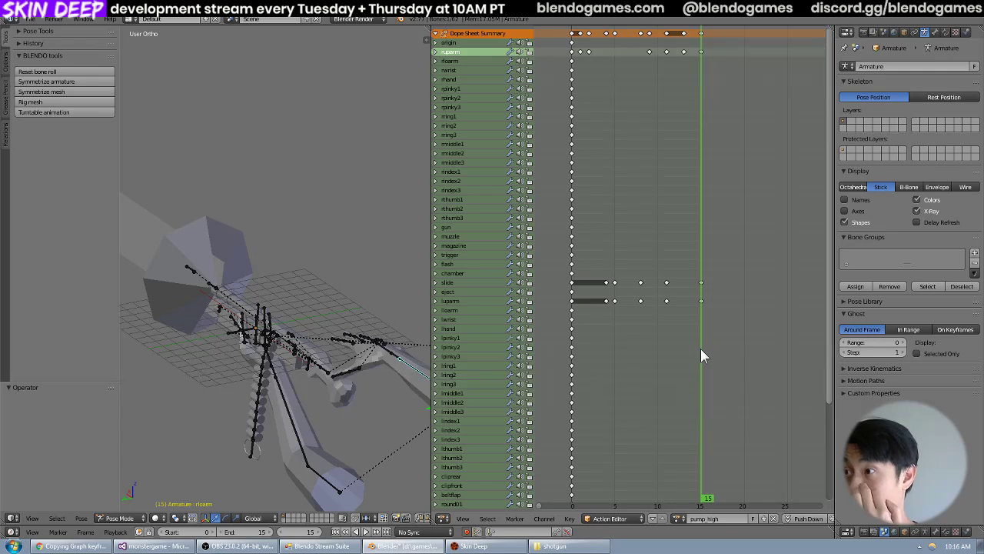
middle_click_drag(285, 281, 223, 143)
Save shotgun_view.blend with the appended pump_high action and check the action list.
left_click(40, 20)
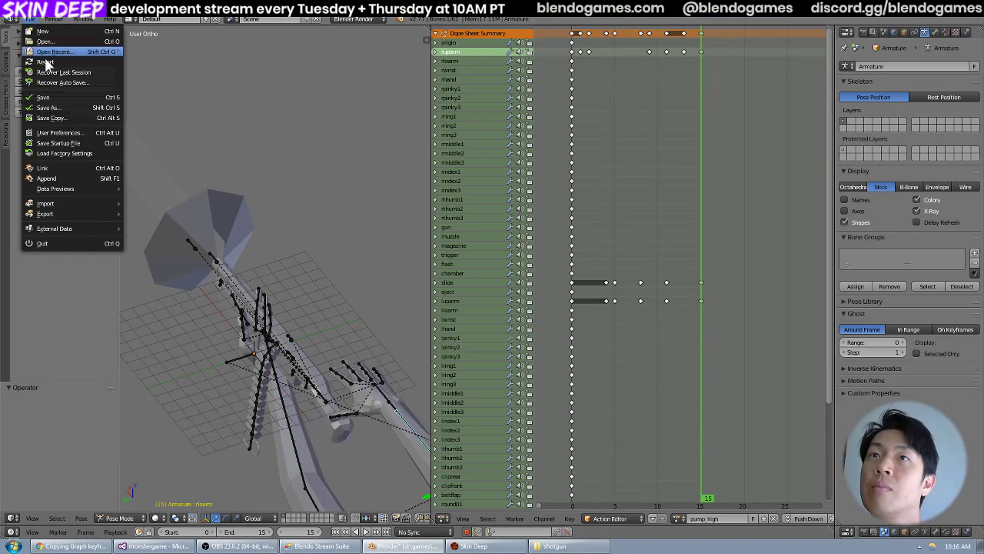
left_click(46, 100)
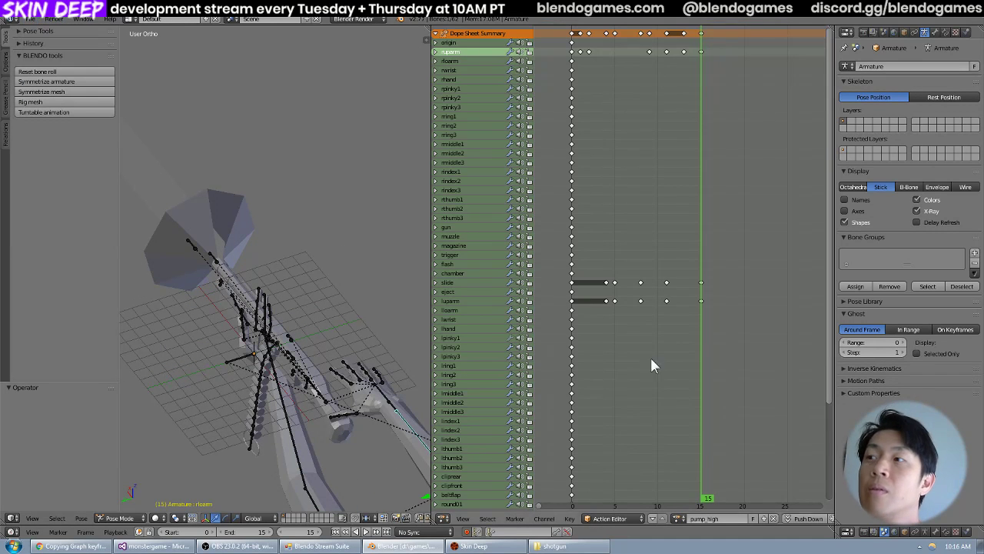
left_click(678, 519)
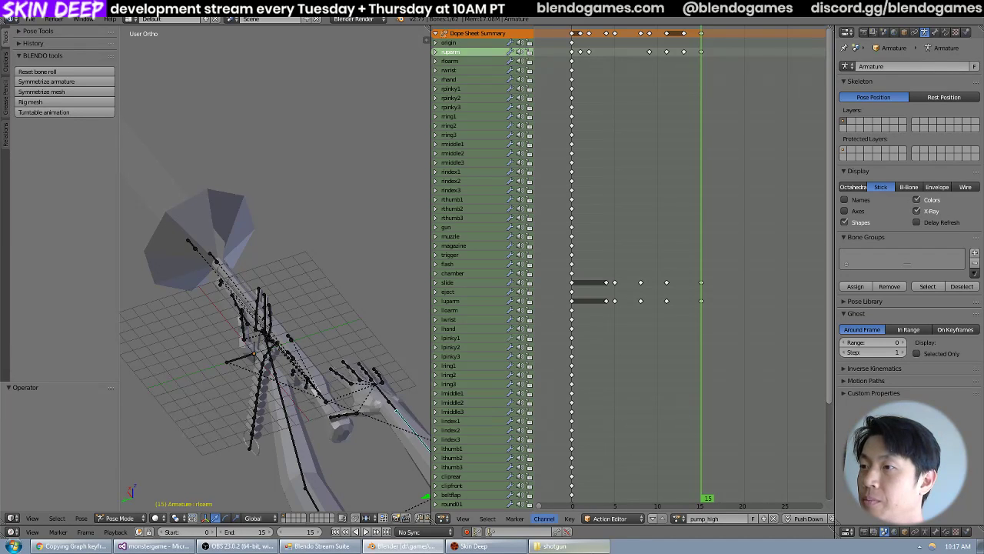
Switch to Windows Explorer and start an SVN commit of the monstergame folder in D:\games.
left_click(565, 545)
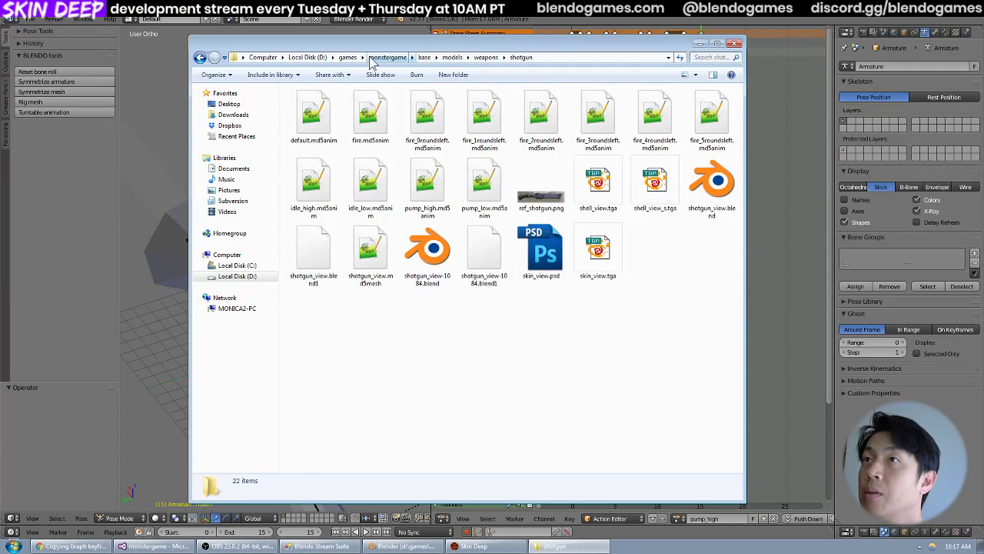
left_click(348, 57)
right_click(355, 212)
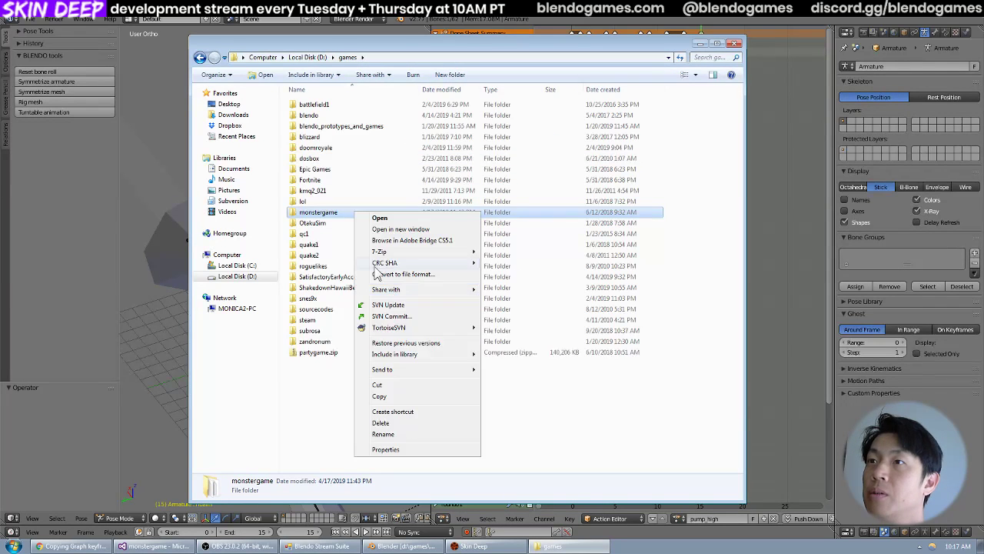
left_click(390, 316)
Move the unversioned shotgun_view-1084.blend and shotgun_view-1084.blend1 files from the commit list to the Recycle Bin.
left_click(279, 245)
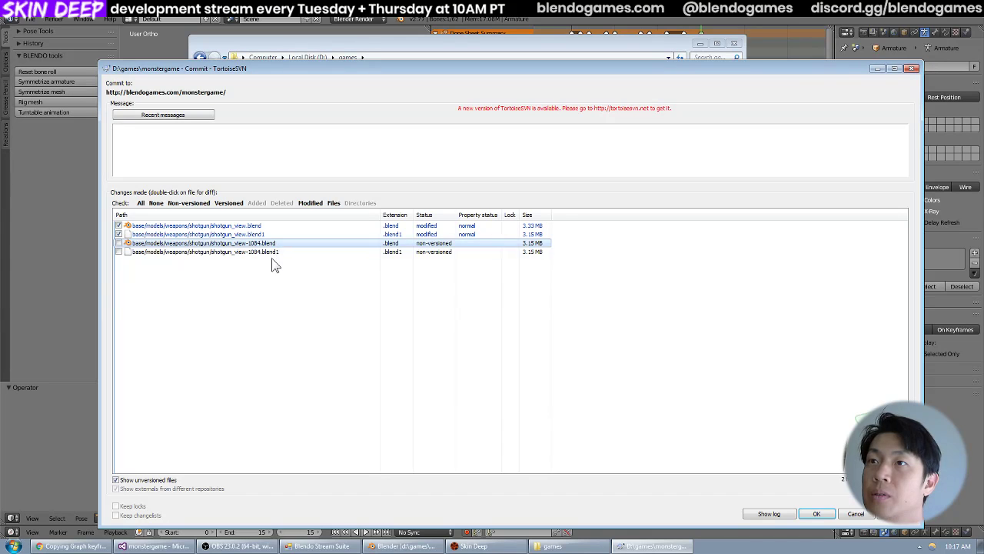
left_click(269, 253, "shift")
right_click(272, 251)
left_click(298, 269)
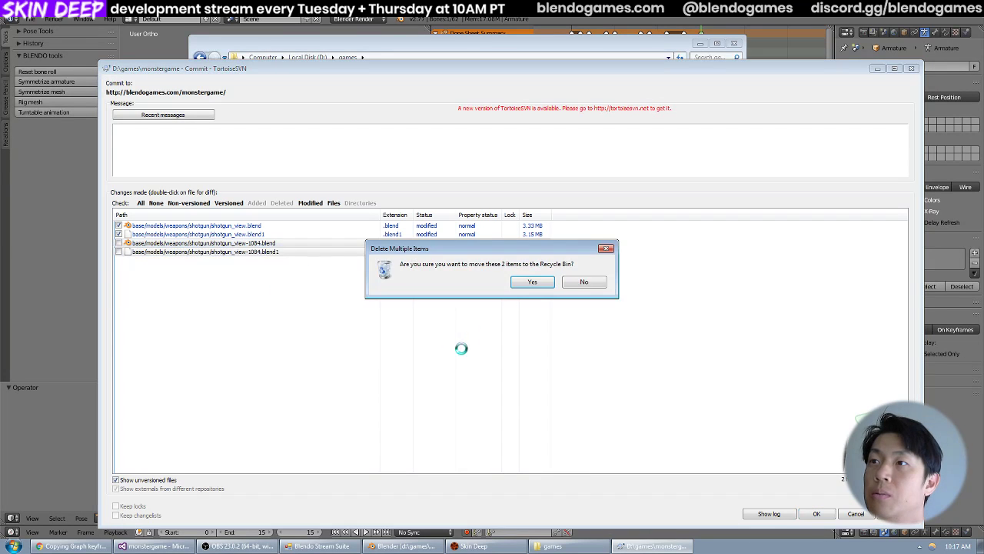
left_click(532, 283)
Commit shotgun_view.blend and shotgun_view.blend1 with the message "Re-added the deleted pump animation.".
key("alt+Tab")
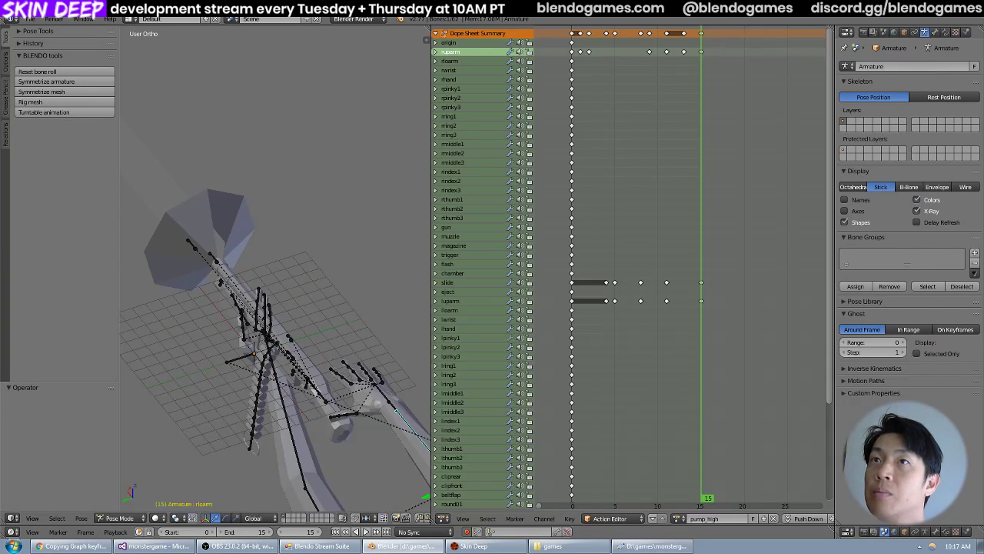
left_click(27, 19)
left_click(552, 546)
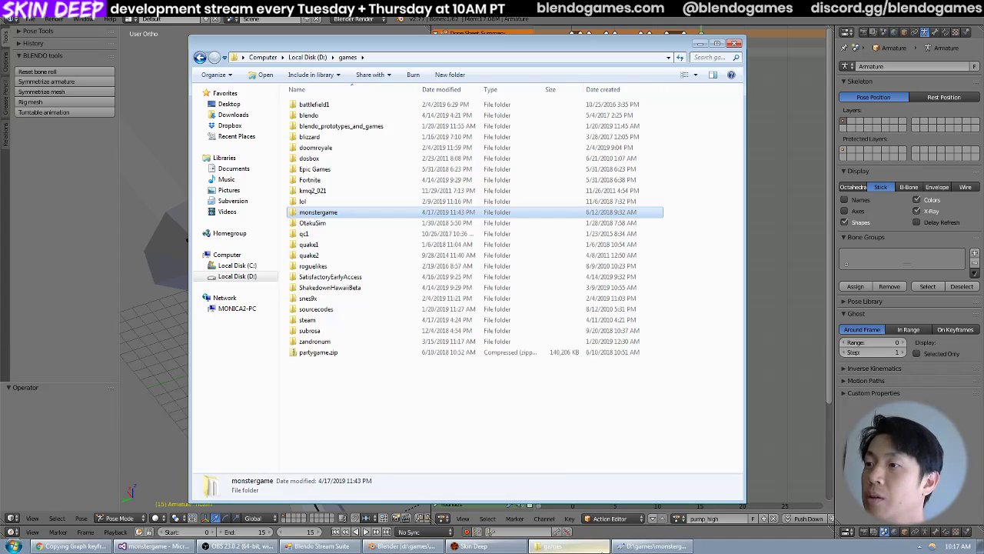
left_click(657, 546)
left_click(287, 149)
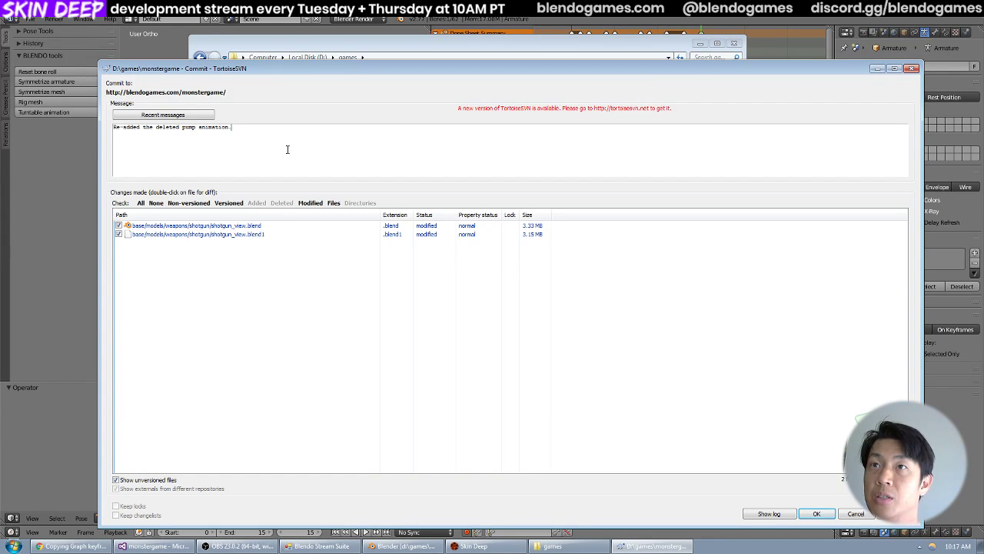
left_click(816, 514)
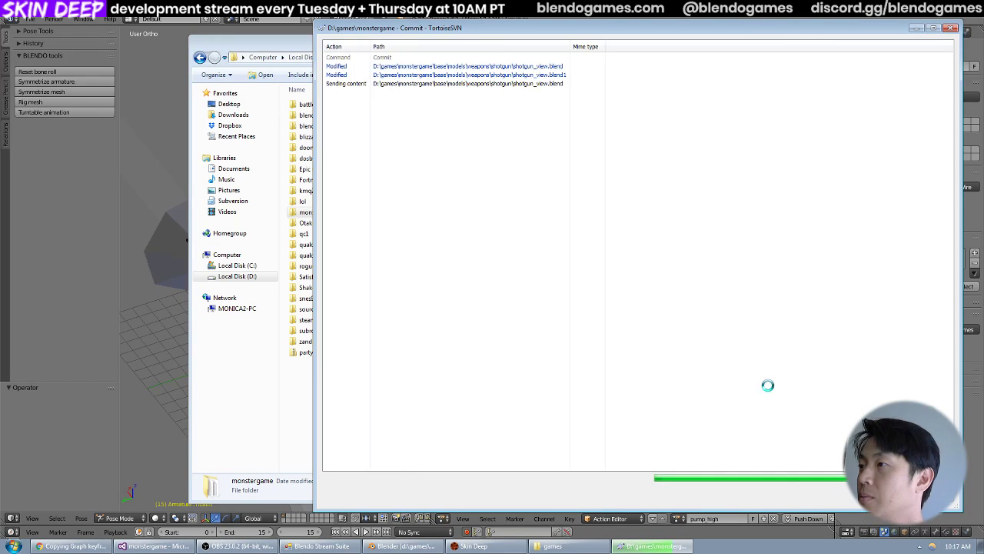
Switch to Blender, move the pump_high animation to frame 4 and select the ruparm bone.
left_click(970, 471)
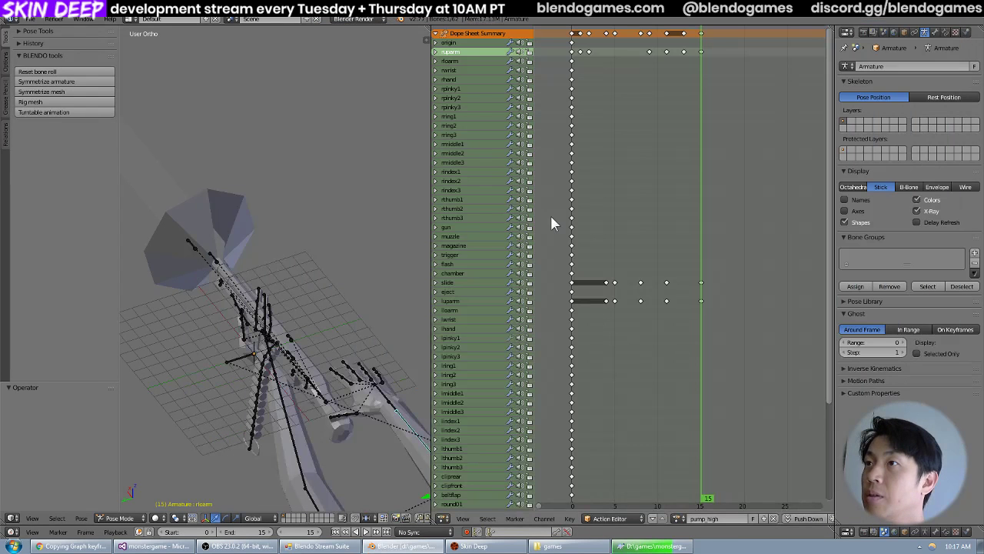
key("alt+a")
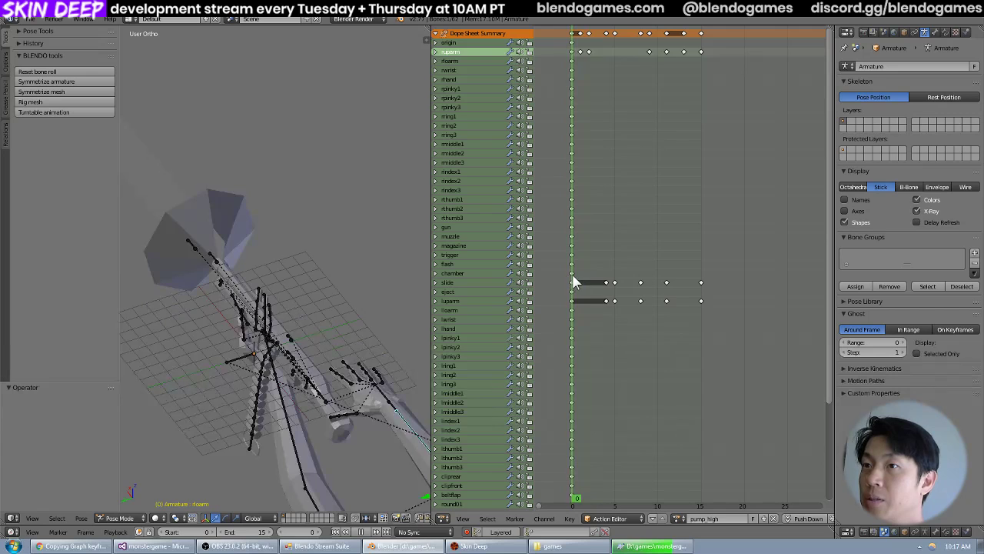
left_click_drag(572, 282, 608, 283)
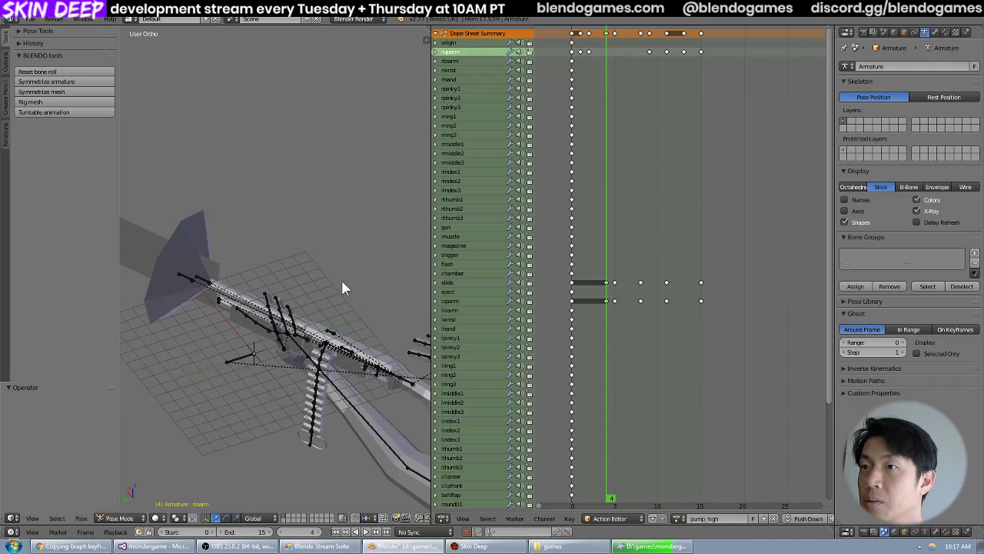
middle_click_drag(361, 330, 205, 242, "shift")
scroll(369, 289, "down", 5)
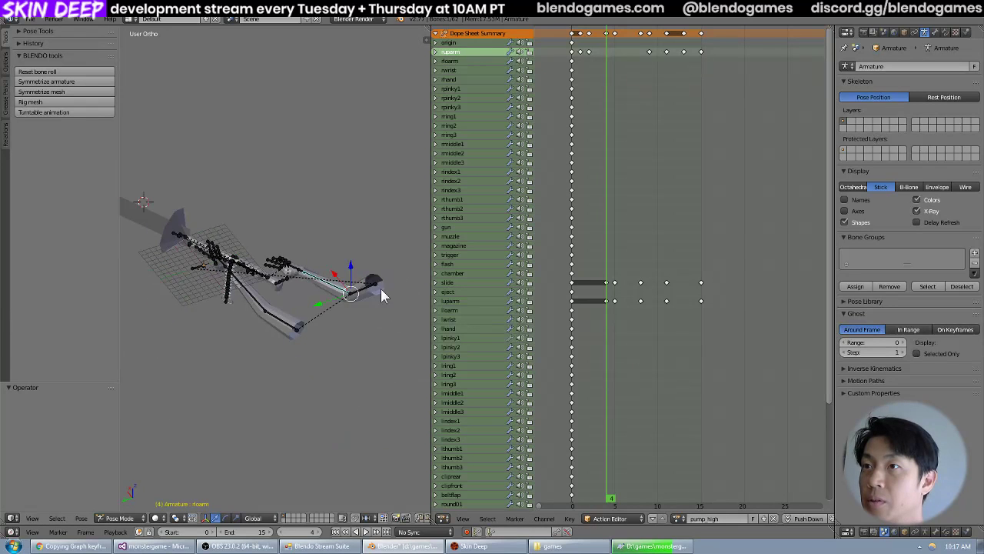
right_click(373, 288)
scroll(279, 272, "up", 5)
middle_click_drag(267, 270, 306, 279)
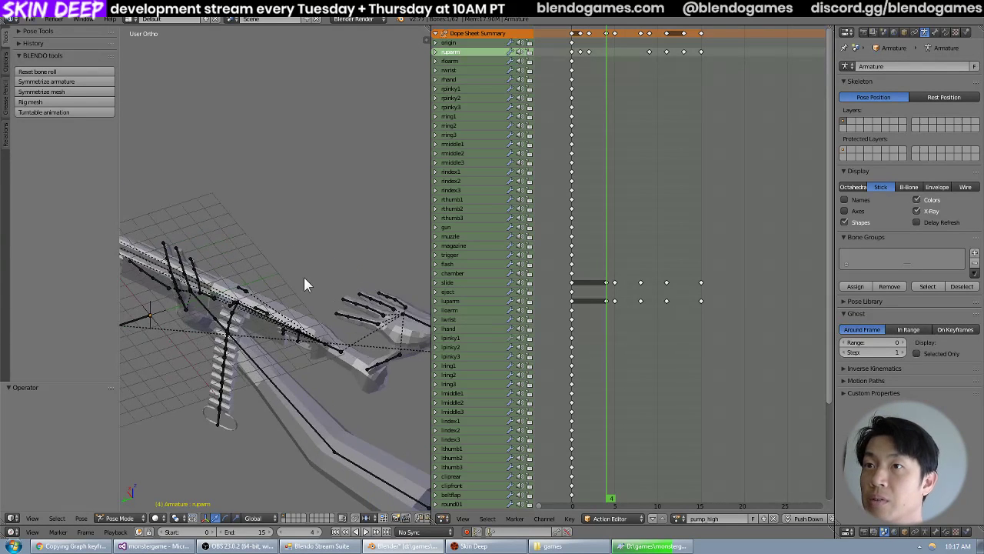
middle_click_drag(259, 259, 361, 246)
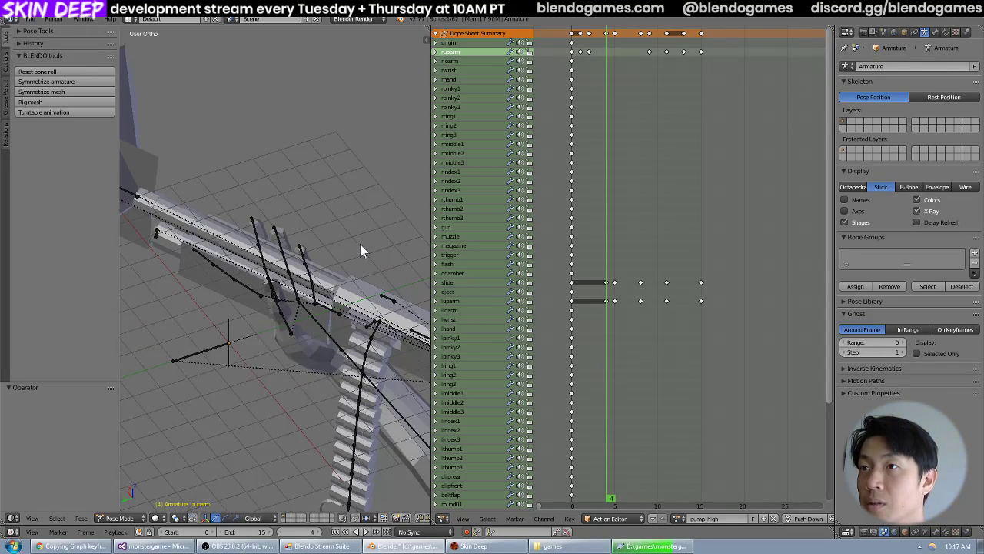
Compare the poses around frame 5 and insert a LocRot keyframe for the ruparm bone at frame 5.
key("Right")
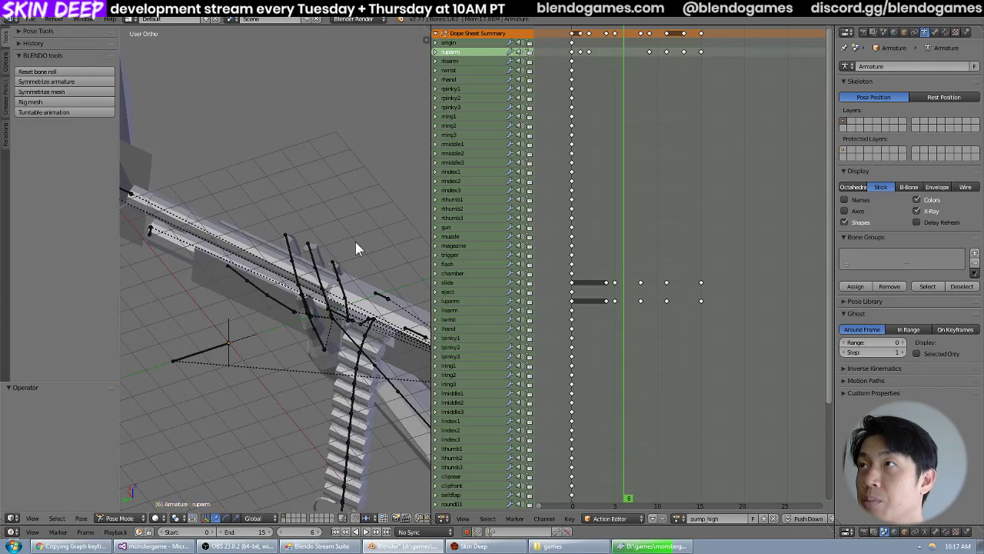
key("Left")
key("Right")
key("Left")
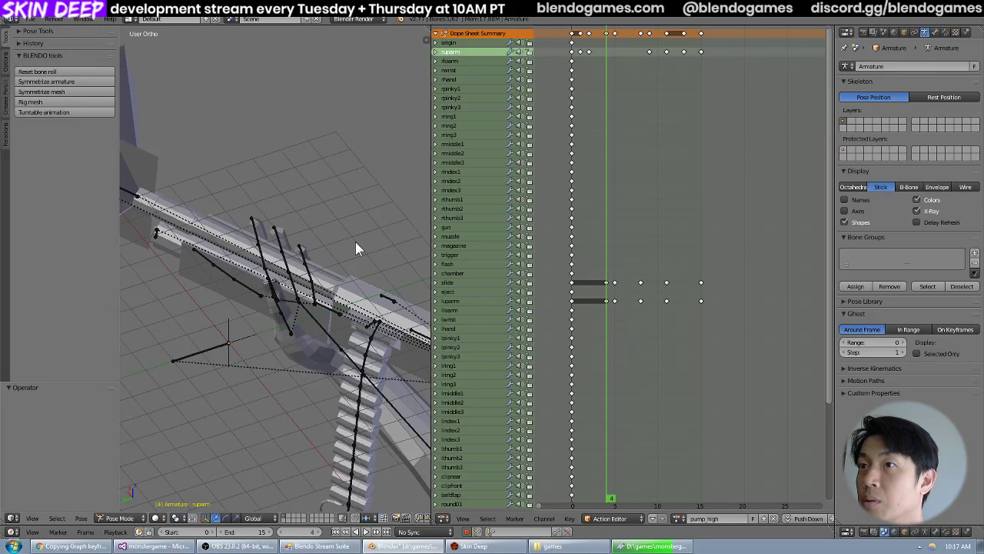
key("Left")
key("Right")
key("Right")
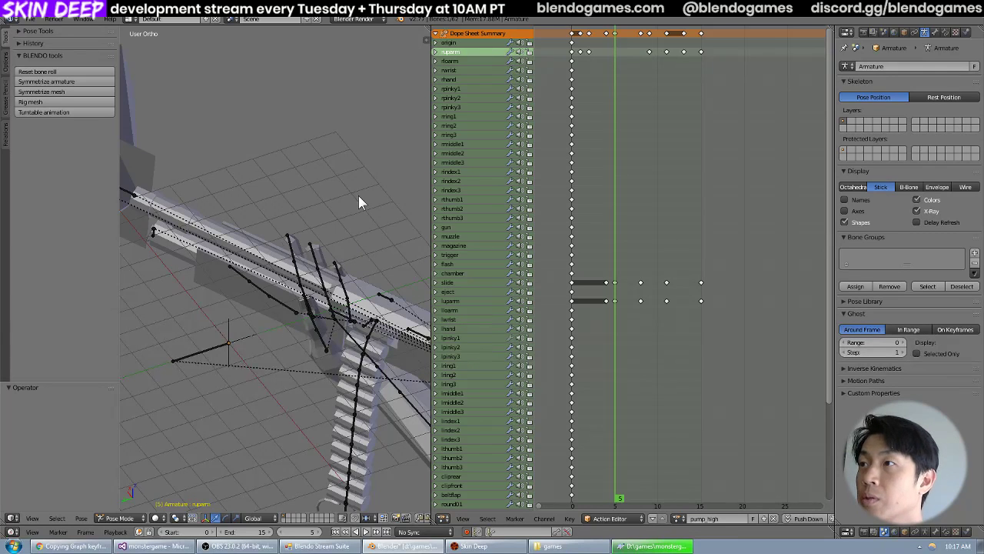
key("i")
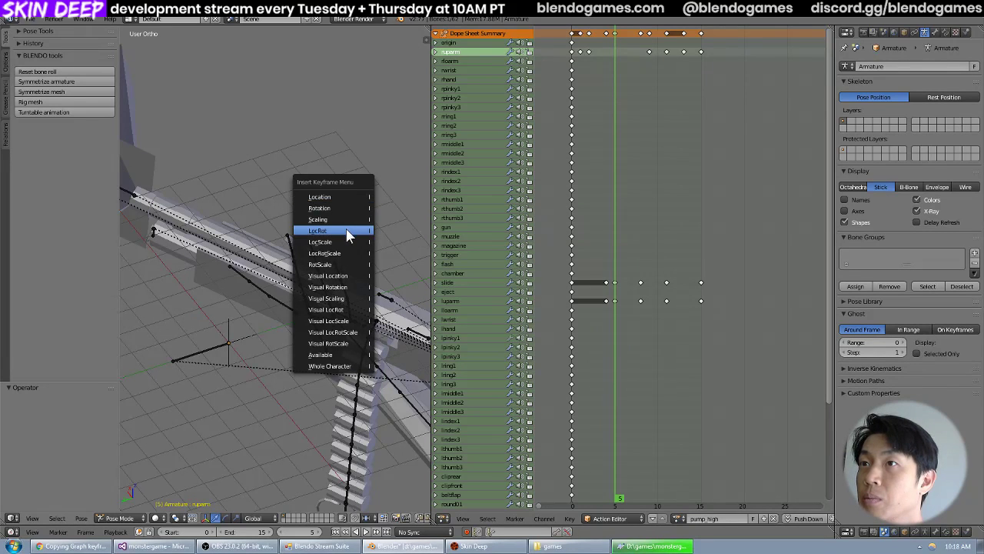
left_click(346, 232)
Review the arm and shotgun motion between frames 2 and 6, ending on frame 6 in top view.
key("Left")
key("Left")
key("Left")
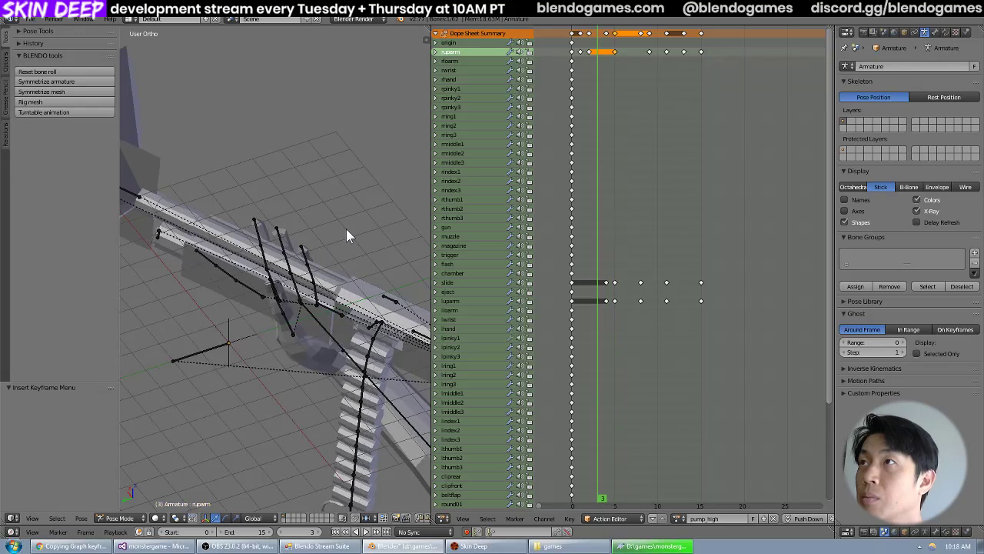
key("Right")
key("Right")
key("Right")
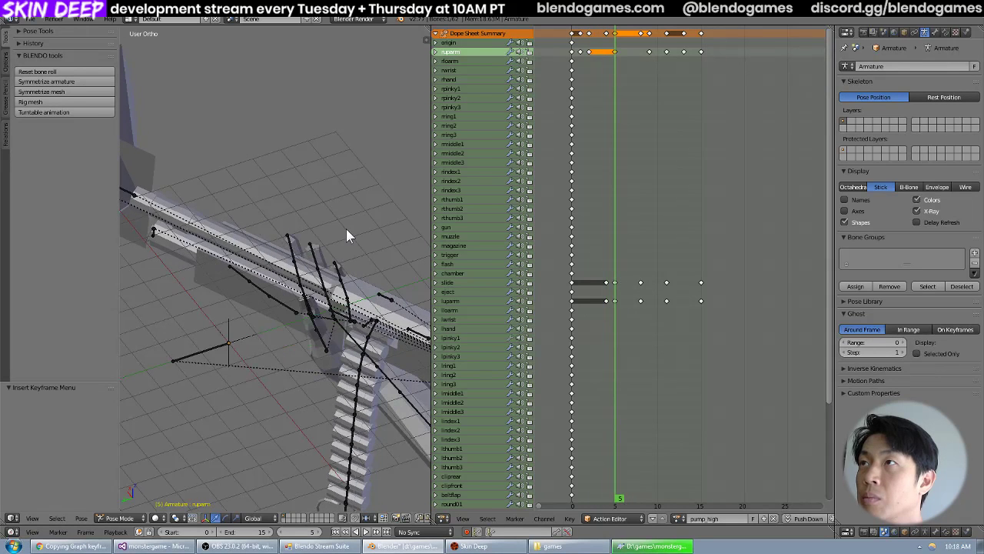
middle_click_drag(348, 229, 287, 214)
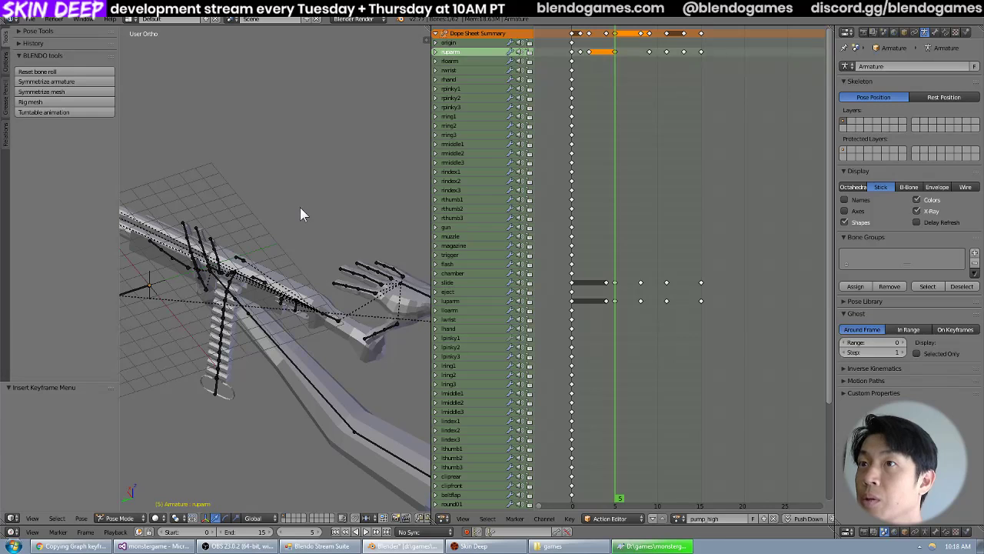
key("Right")
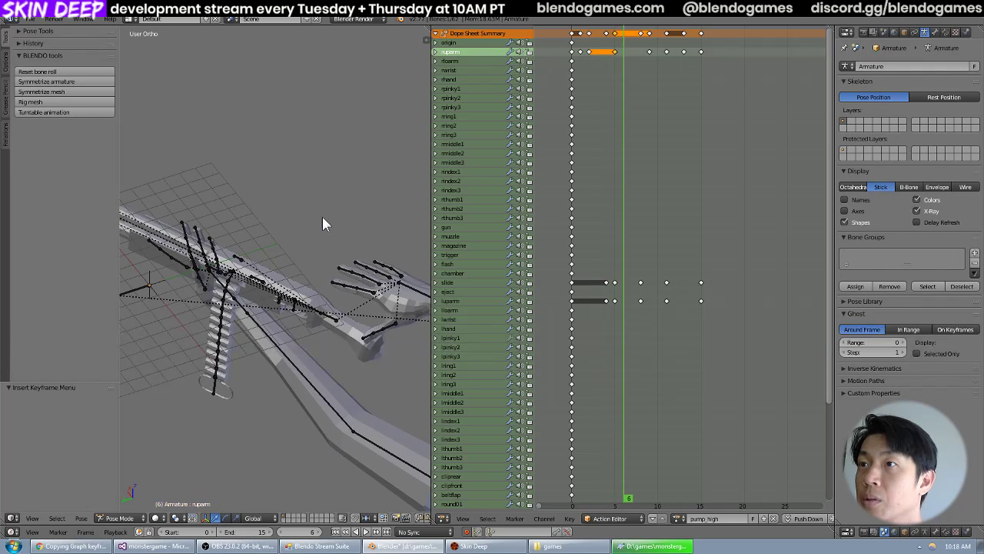
middle_click_drag(322, 217, 237, 233)
key("KP_7")
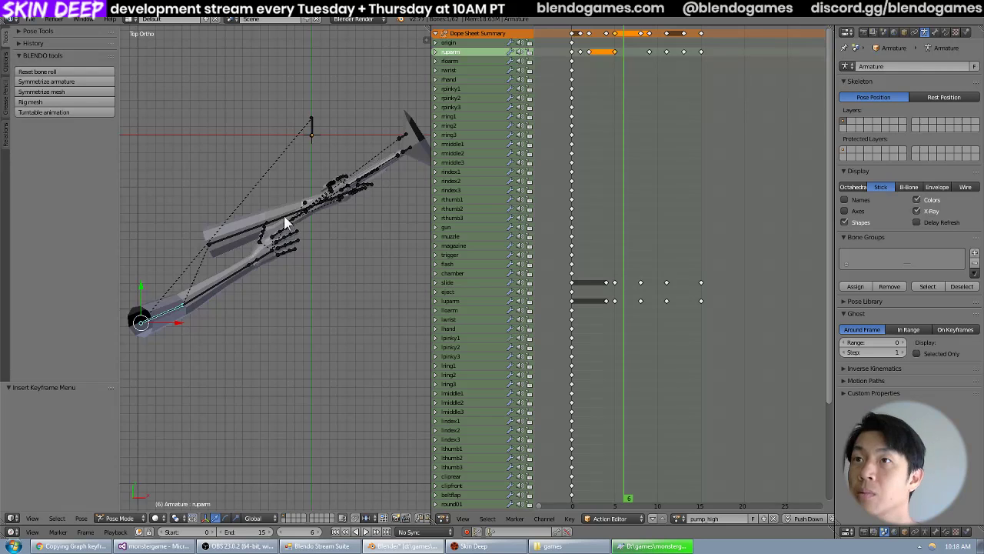
scroll(327, 229, "down", 1)
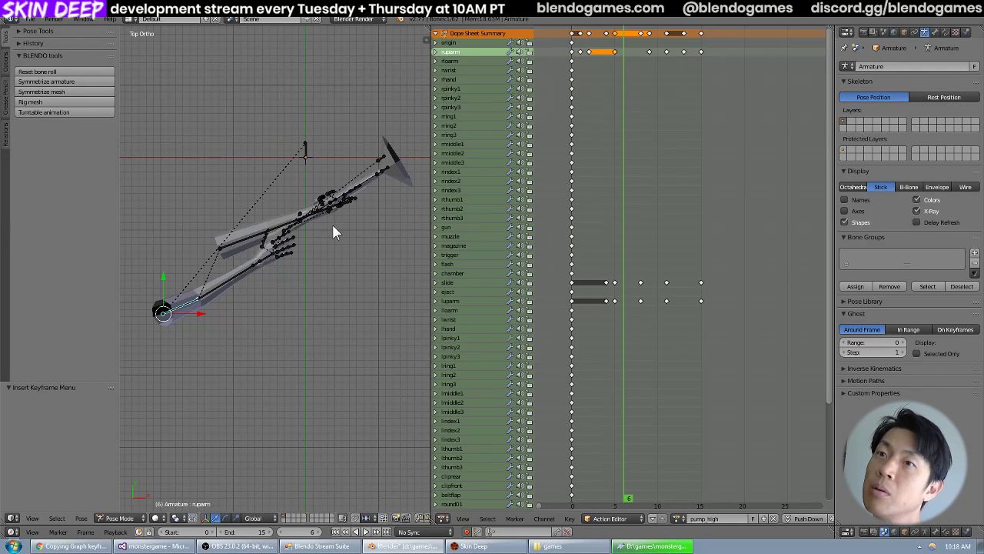
Try the Normal transform orientation on the ruparm bone and return to Global.
left_click(254, 517)
left_click(260, 491)
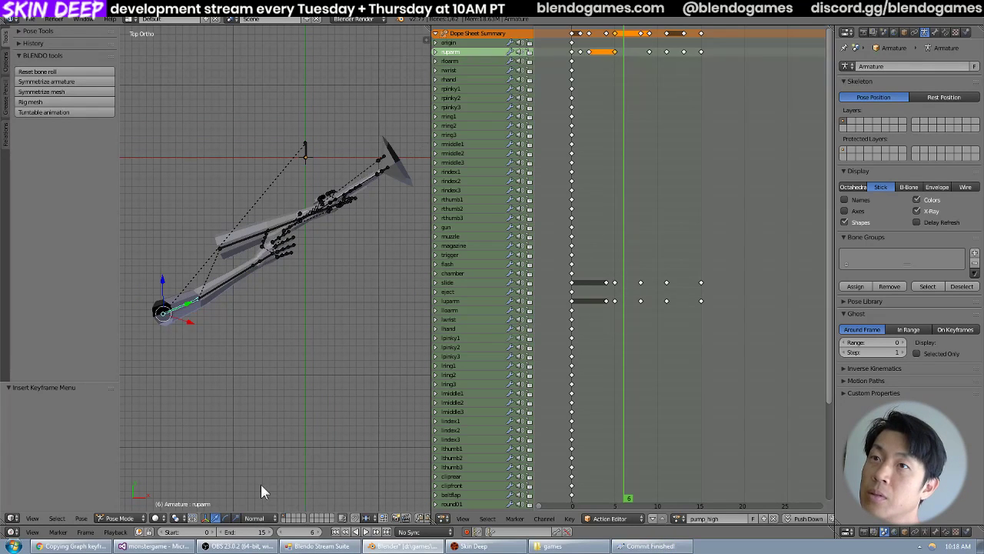
scroll(193, 306, "up", 1)
middle_click_drag(284, 354, 274, 301)
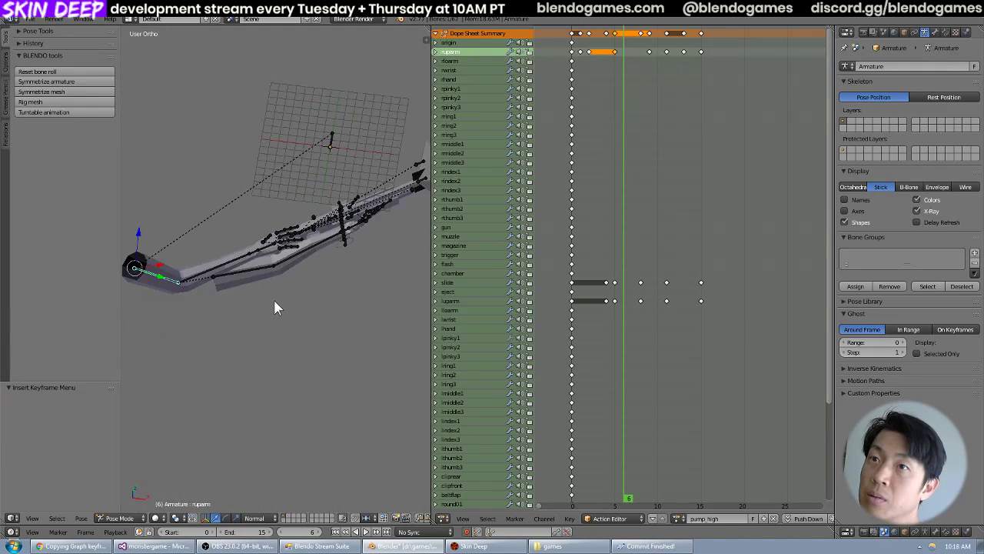
left_click(256, 517)
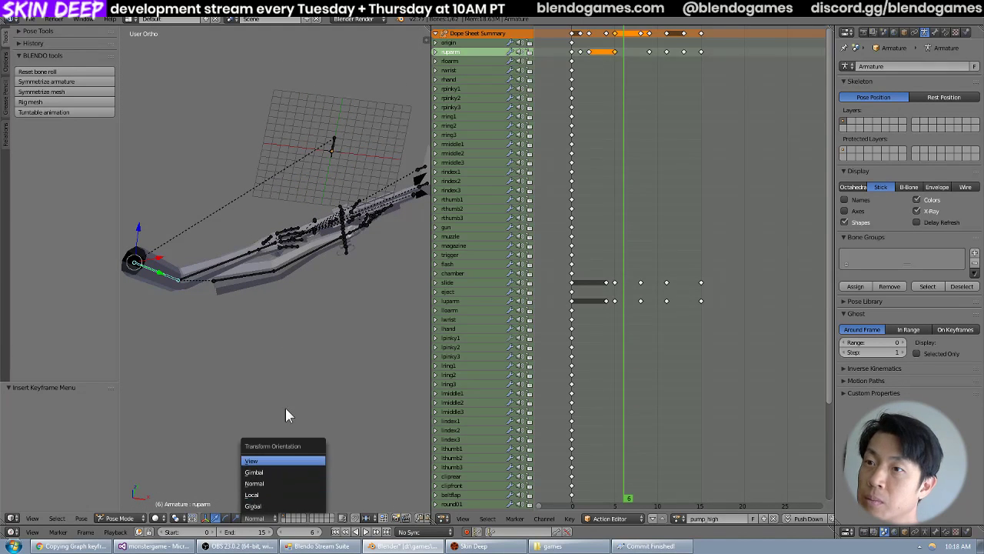
key("KP_7")
left_click(260, 517)
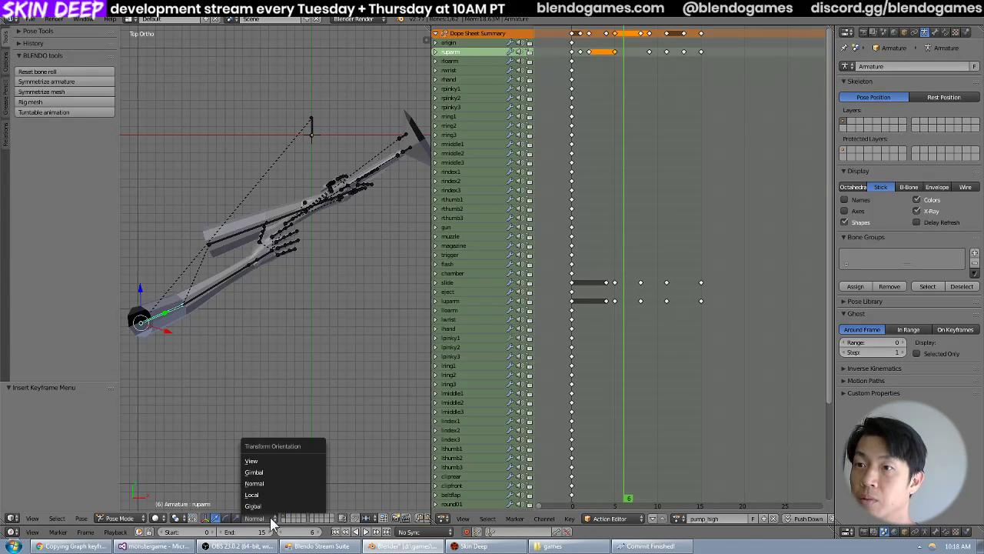
left_click(269, 497)
left_click(266, 518)
left_click(262, 490)
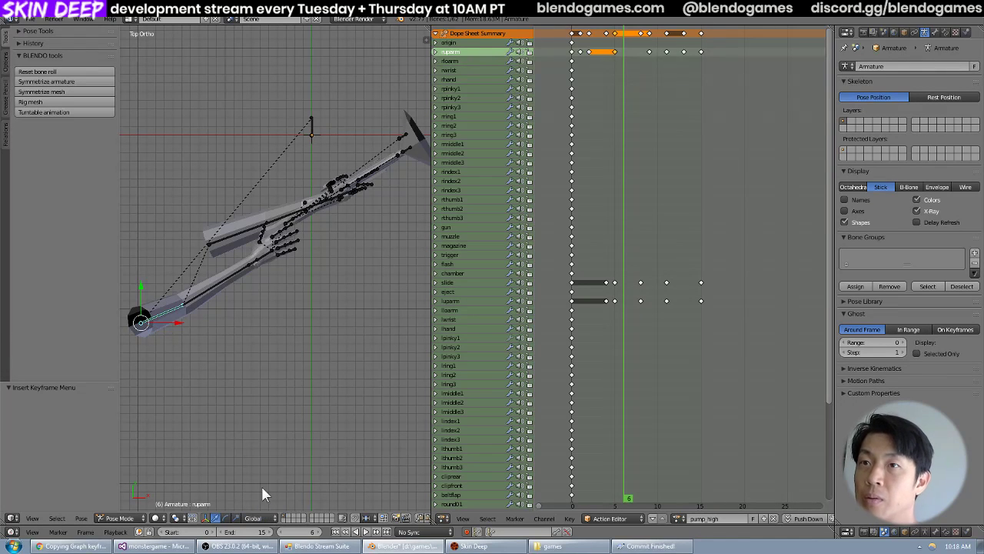
Move the ruparm bone at frame 6 by about -1.77 in X and -1.65 in Y in top view.
middle_click_drag(285, 277, 294, 295, "shift")
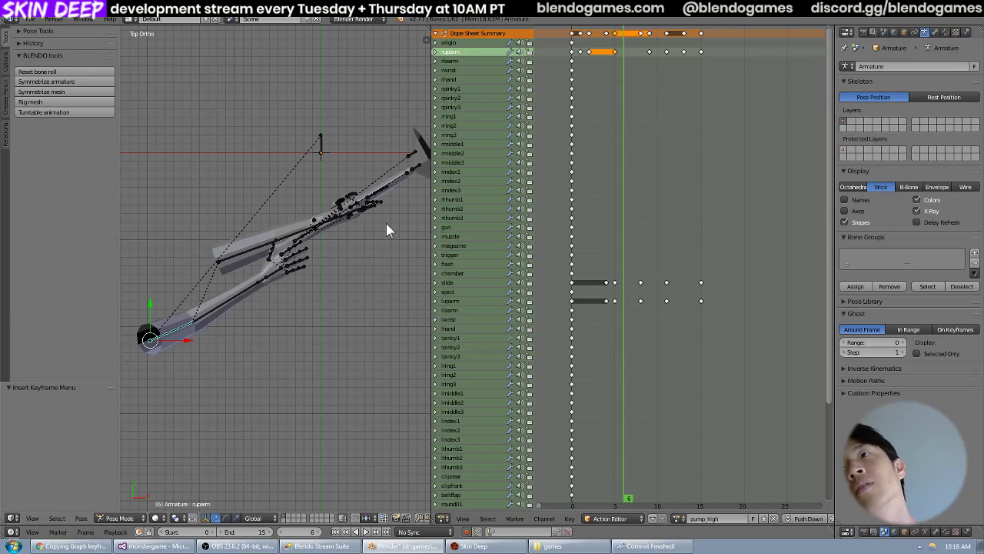
key("g")
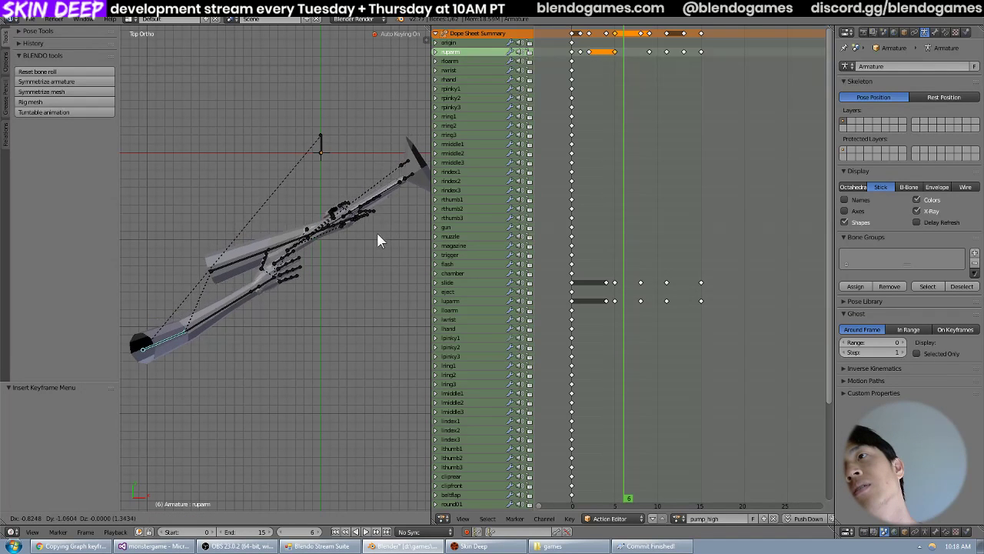
left_click(370, 237)
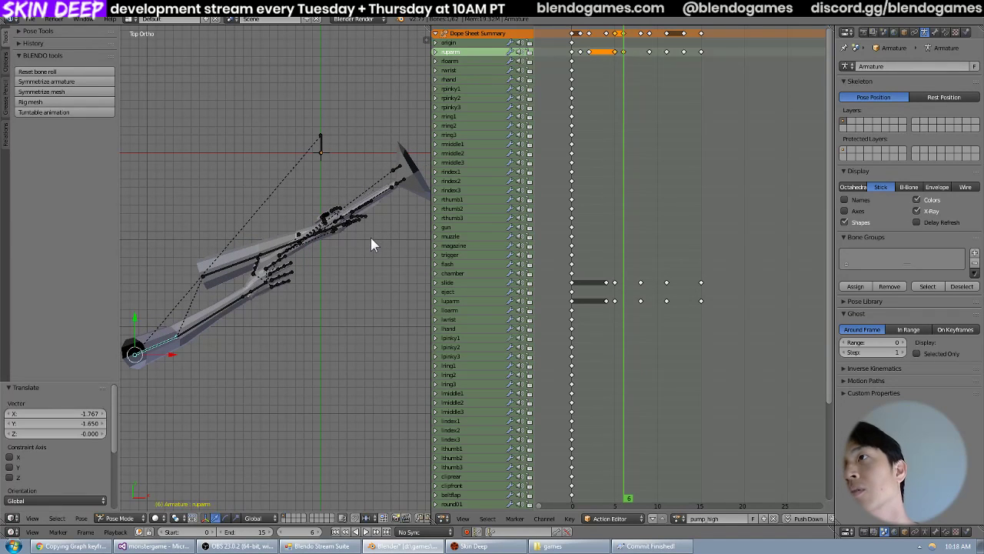
Step back and forth through frames 4 to 14 of pump_high to examine the motion around the adjusted frame.
middle_click_drag(337, 335, 334, 245)
key("Left")
key("Left")
mouse_move(333, 245)
middle_mouse_down()
mouse_move(334, 268)
mouse_move(313, 261)
mouse_move(332, 259)
middle_mouse_up()
scroll(334, 267, "up", 5)
key("Right")
key("Right")
key("Right")
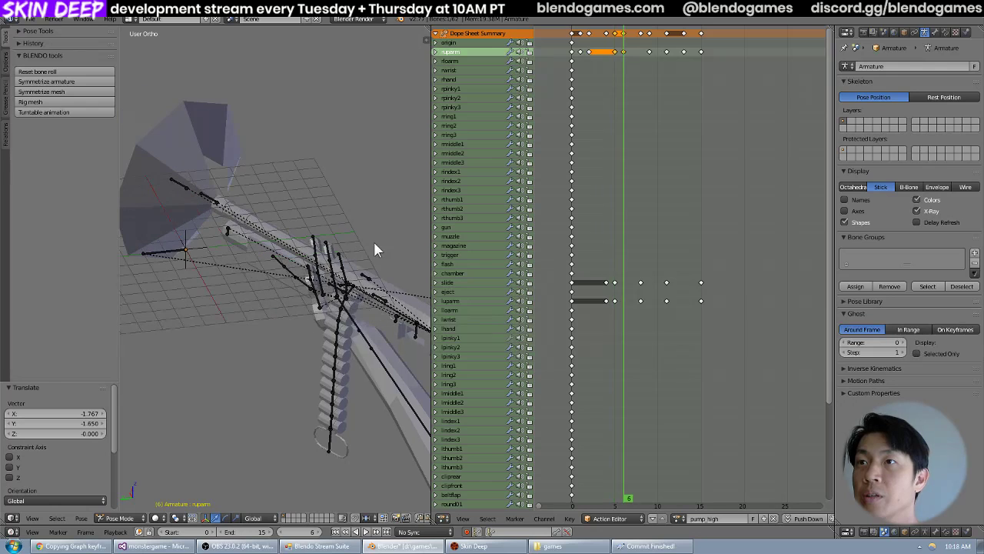
key("Right")
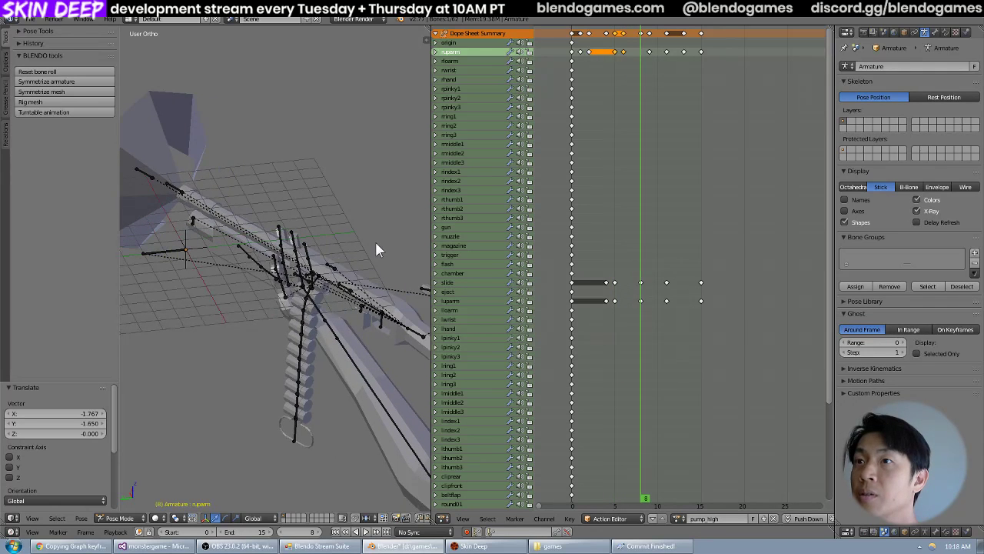
key("Right")
key("Right")
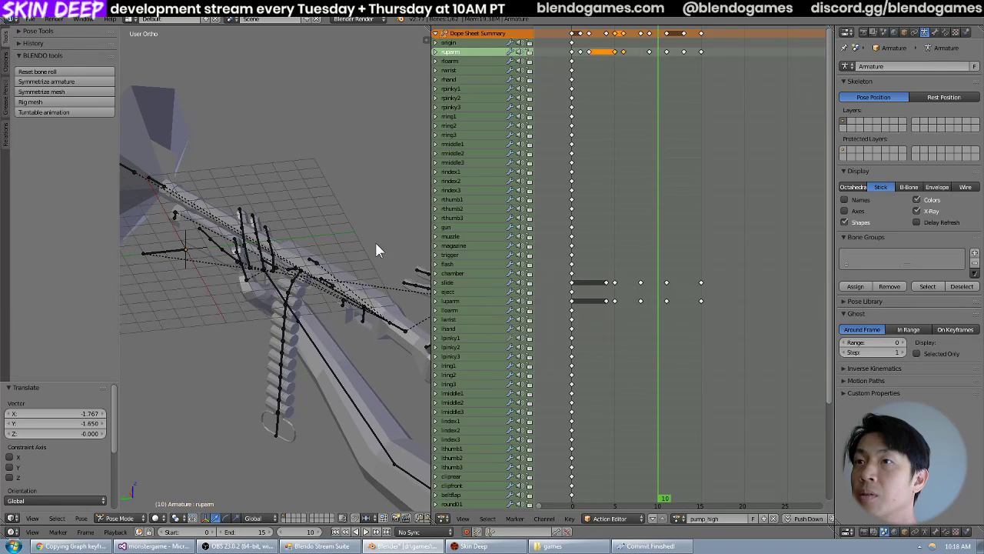
key("Right")
key("Right")
key("Left")
key("Left")
key("Left")
key("Left")
key("Left")
key("Right")
key("Right")
key("Right")
key("Right")
key("Right")
key("Right")
key("Right")
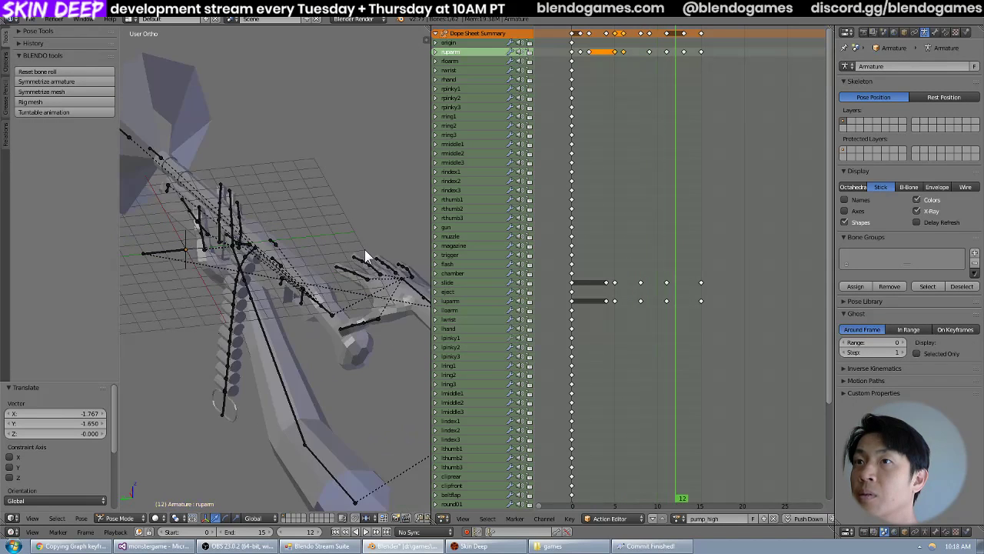
Save the shotgun blend file, select the armature's rloarm bone and go to frame 15 of pump_high.
left_click(29, 19)
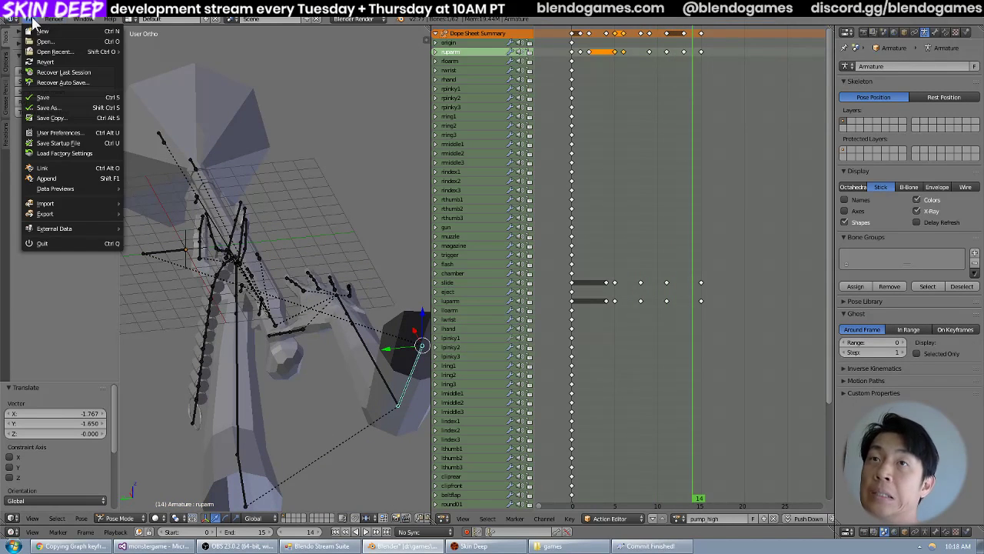
left_click(42, 97)
right_click(321, 321)
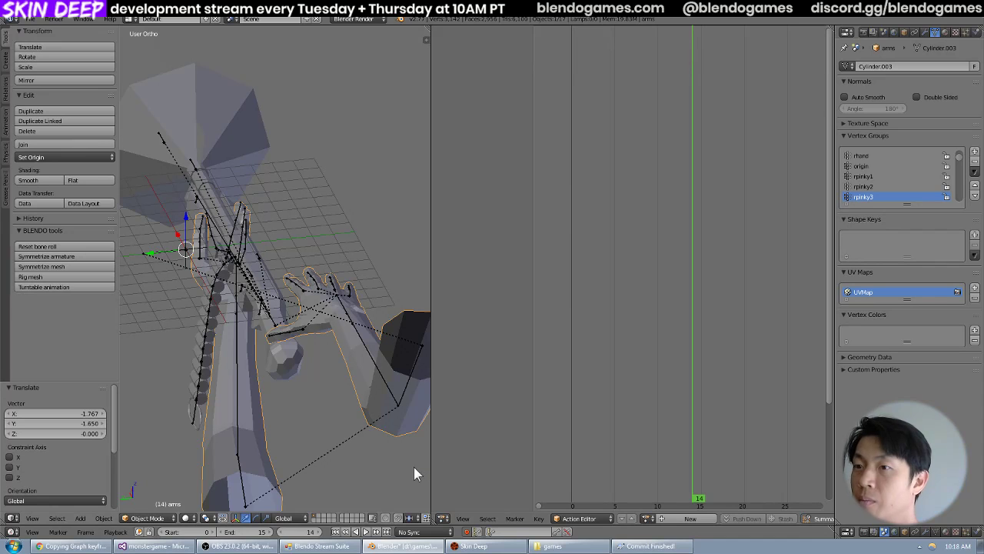
right_click(366, 345)
left_click(702, 302)
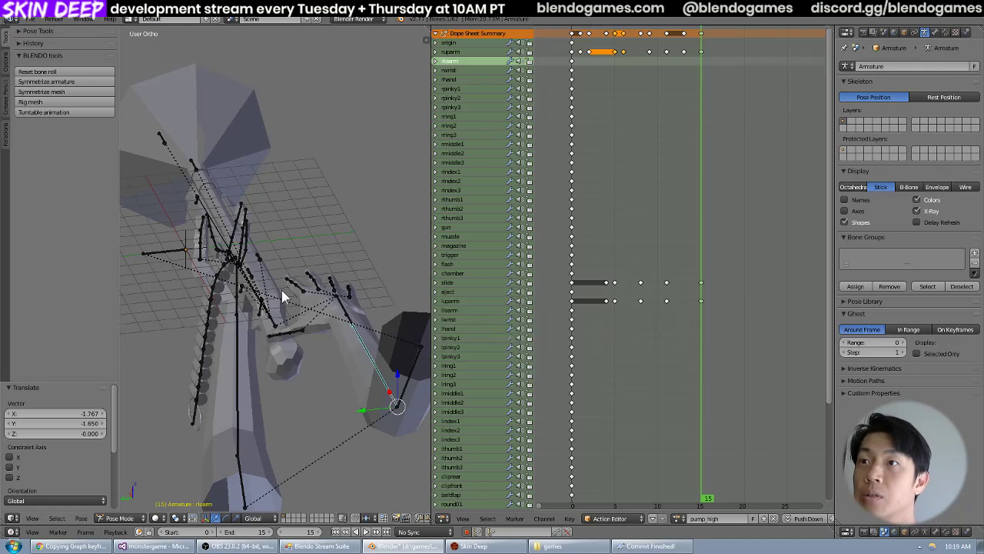
Widen the 3D view beside the action editor and select the arms mesh.
right_click(242, 128)
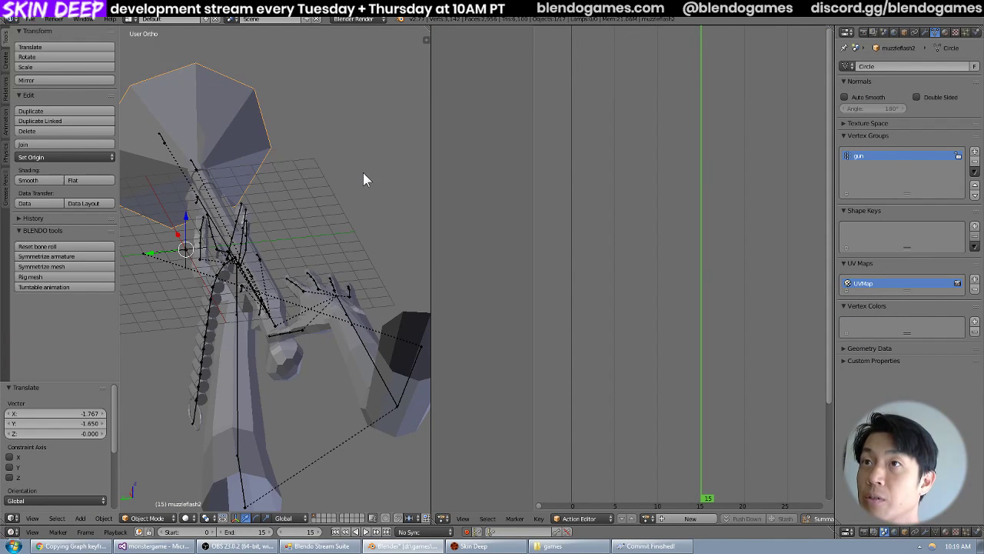
middle_click_drag(259, 192, 329, 179)
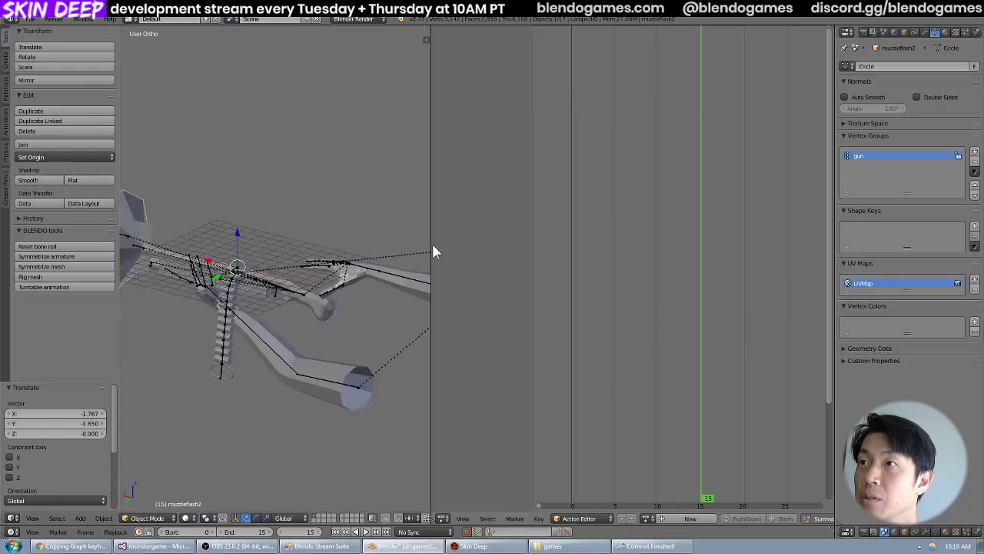
left_click_drag(431, 244, 525, 233)
middle_click_drag(446, 224, 395, 246, "shift")
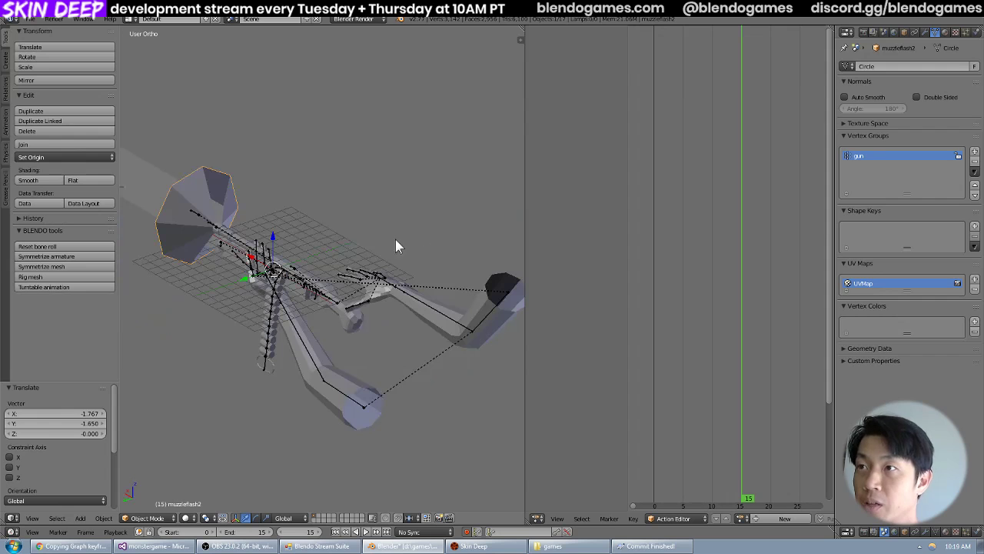
right_click(499, 321)
Export the animation as MD5ANIM, overwriting pump_high.md5anim in the weapons shotgun folder.
left_click(29, 18)
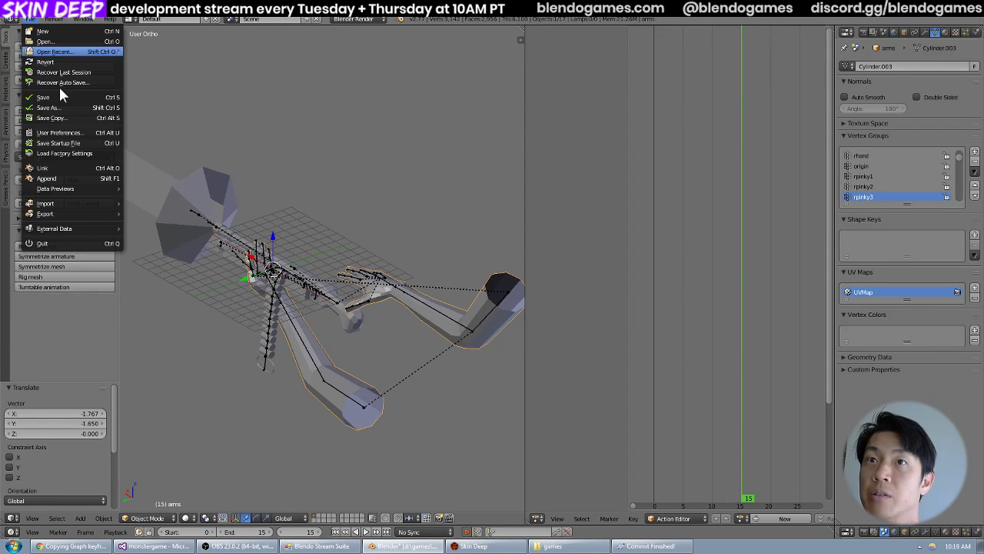
middle_click_drag(422, 153, 409, 203)
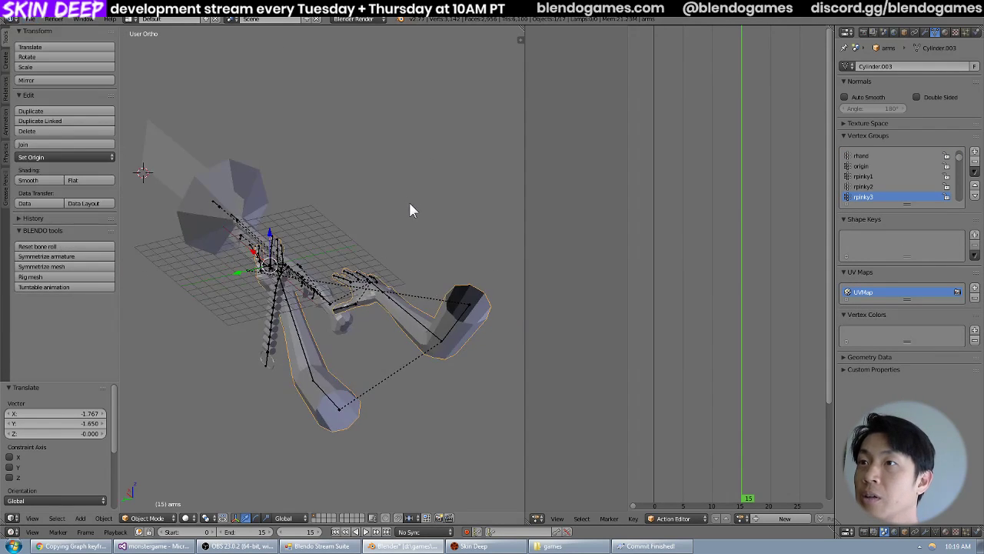
key("ctrl+e")
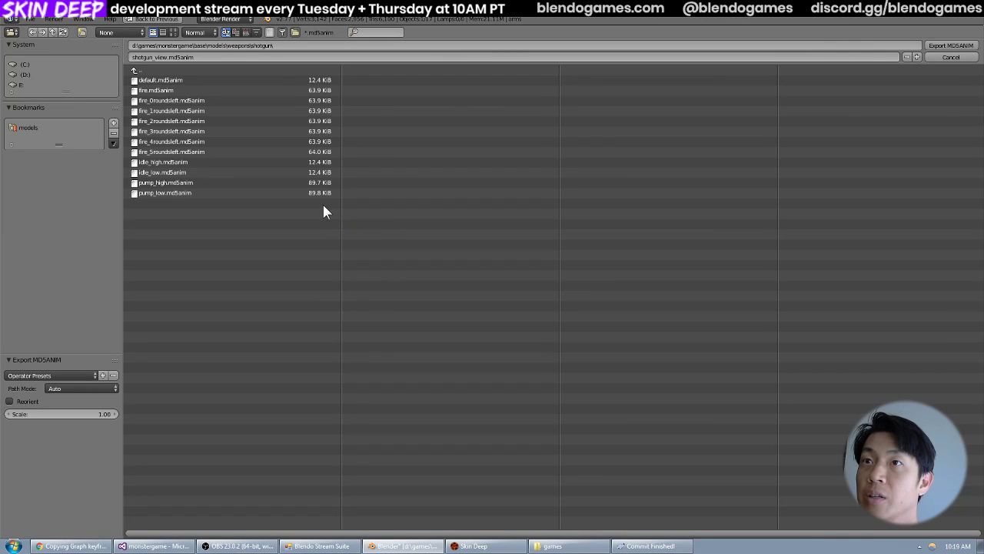
left_click(297, 184)
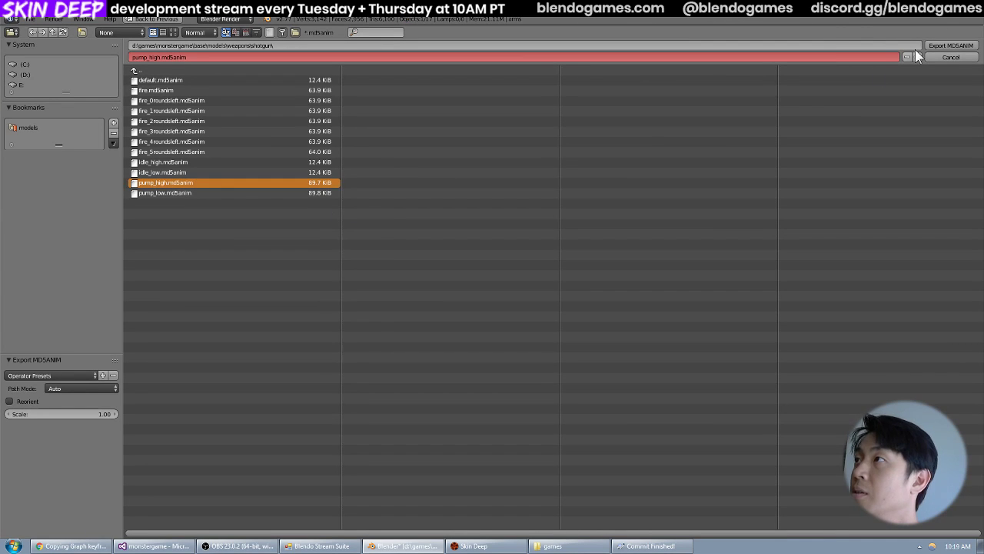
left_click(952, 47)
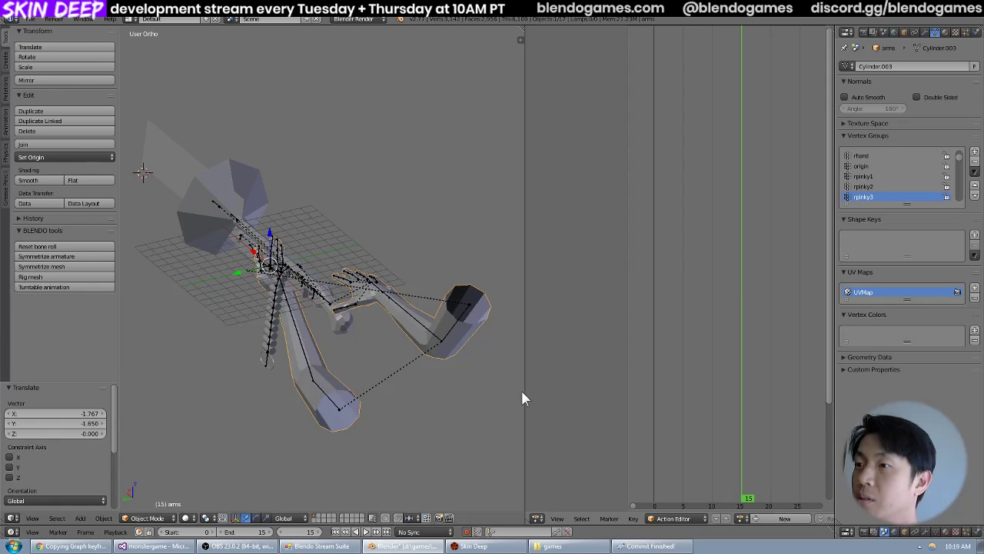
Switch to the Skin Deep game and examine the shotgun's exported pump animation in first-person view.
left_click(490, 546)
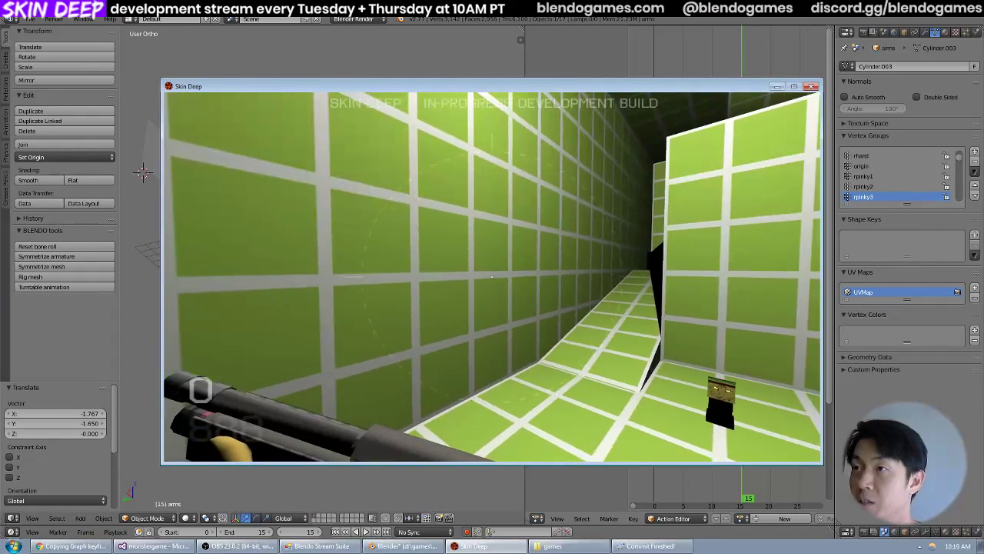
key("w")
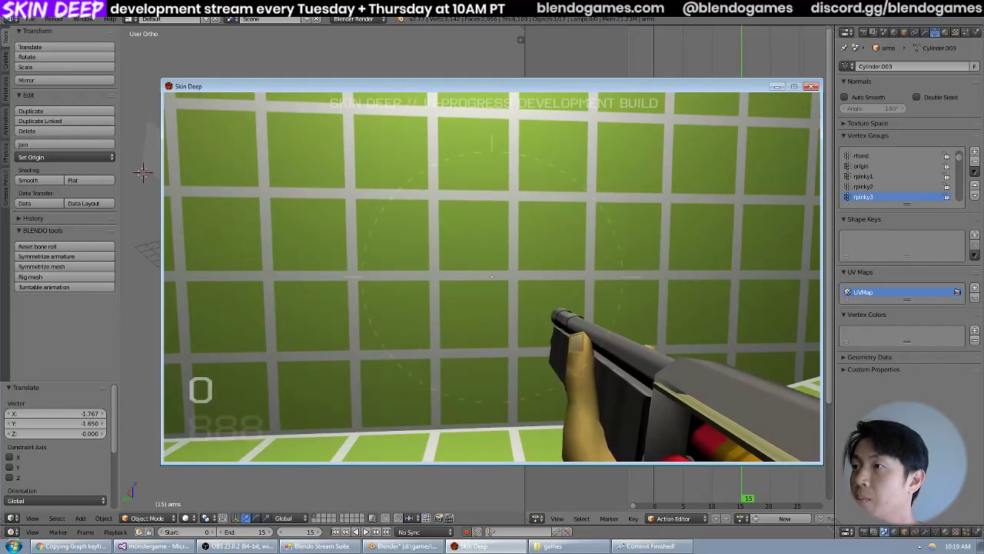
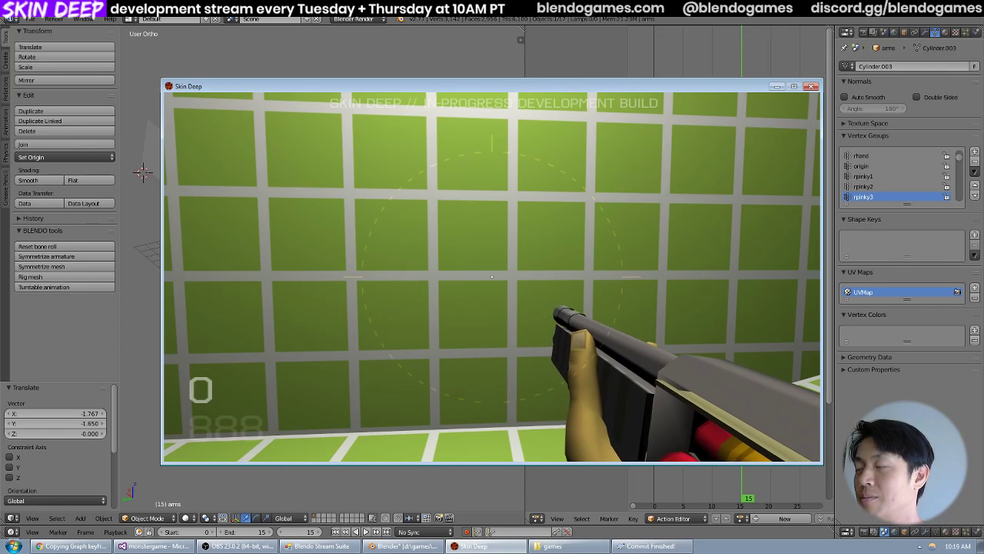
Reload the shotgun twice in the game to examine its arm and pump motion, and return to Blender.
key("r")
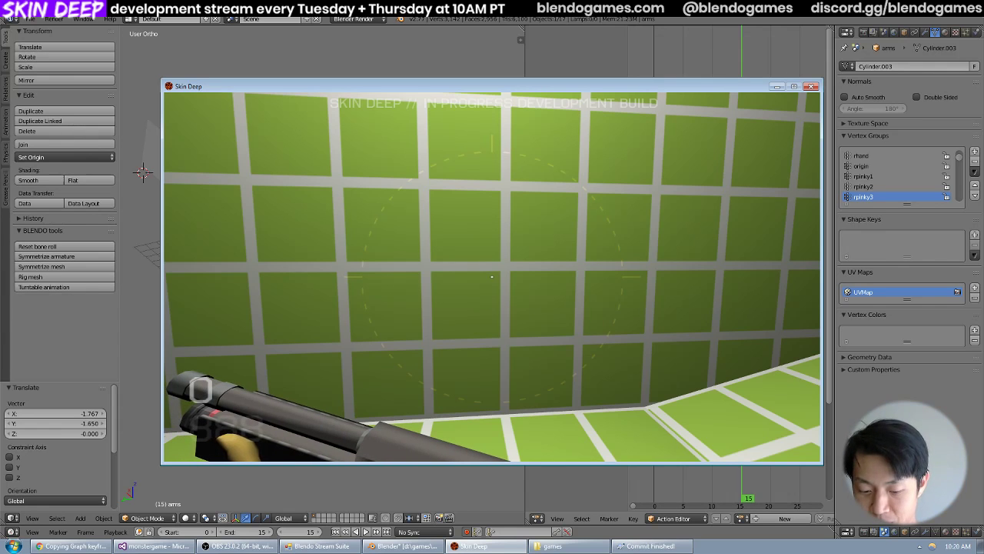
key("r")
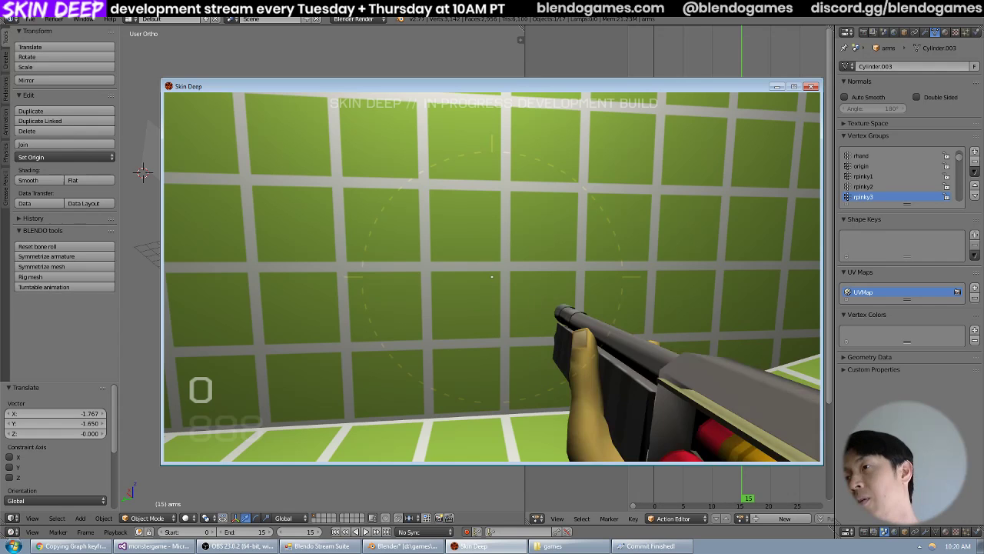
key("grave")
key("alt+Tab")
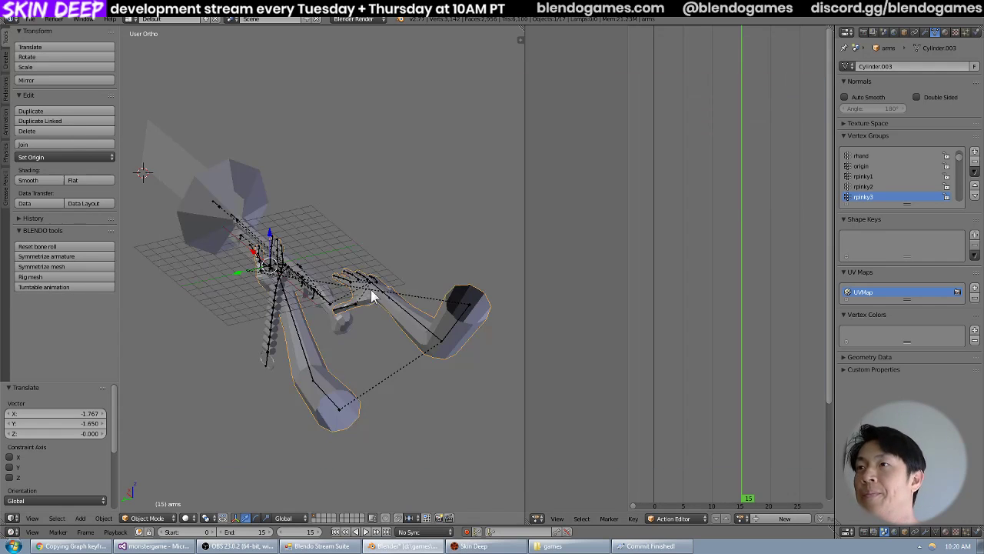
Select the armature's rwrist bone, play the pump_high action and move to frame 1.
right_click(387, 298)
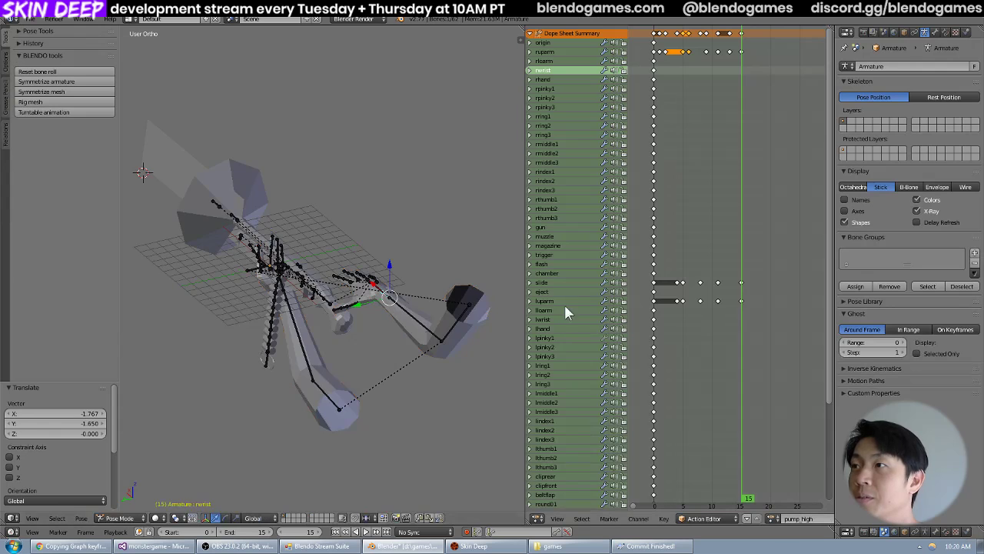
key("alt+a")
mouse_move(673, 326)
left_mouse_down()
mouse_move(688, 335)
mouse_move(658, 329)
left_mouse_up()
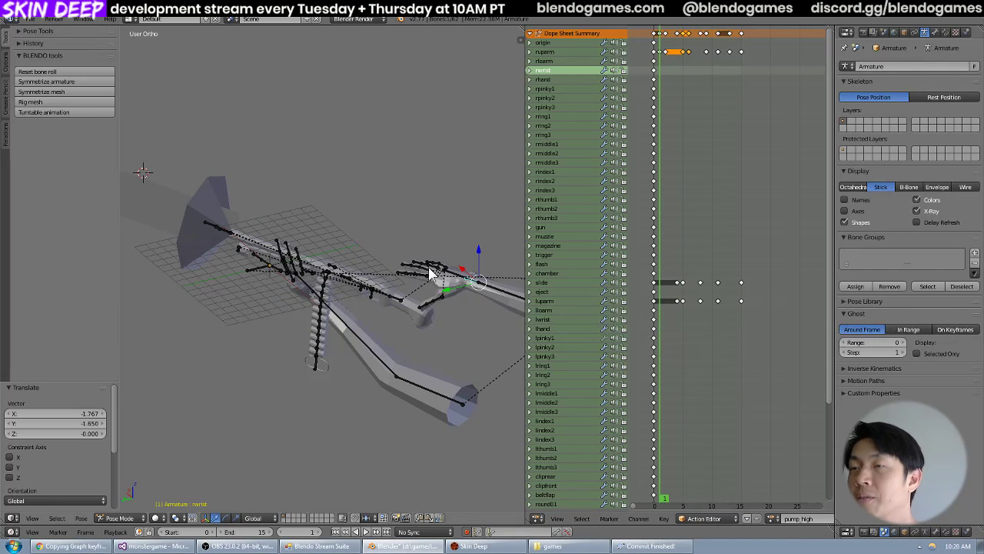
Step back and forth through the first six frames of pump_high to examine the hand and gun timing.
scroll(410, 266, "up", 3)
mouse_move(410, 266)
middle_mouse_down()
mouse_move(424, 247)
mouse_move(416, 271)
middle_mouse_up()
key("Right")
key("Right")
key("Right")
scroll(420, 269, "down", 2)
key("Left")
key("Left")
key("Left")
key("Right")
key("Right")
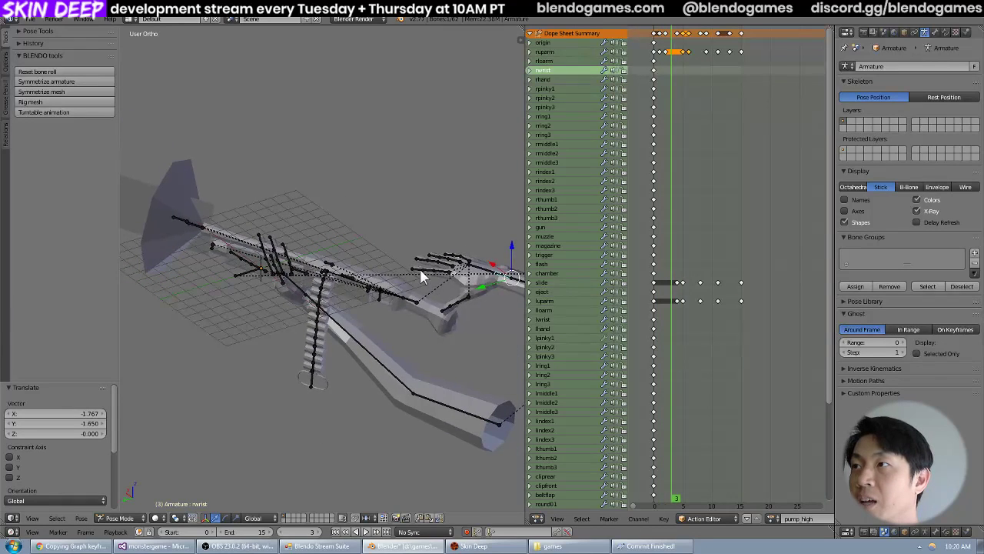
key("Right")
key("Right")
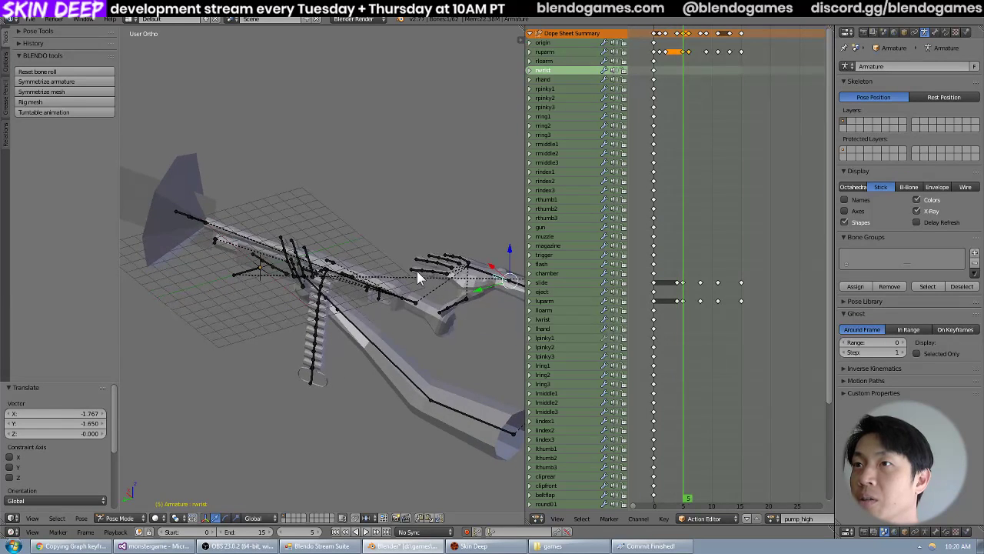
key("Right")
key("Left")
key("Right")
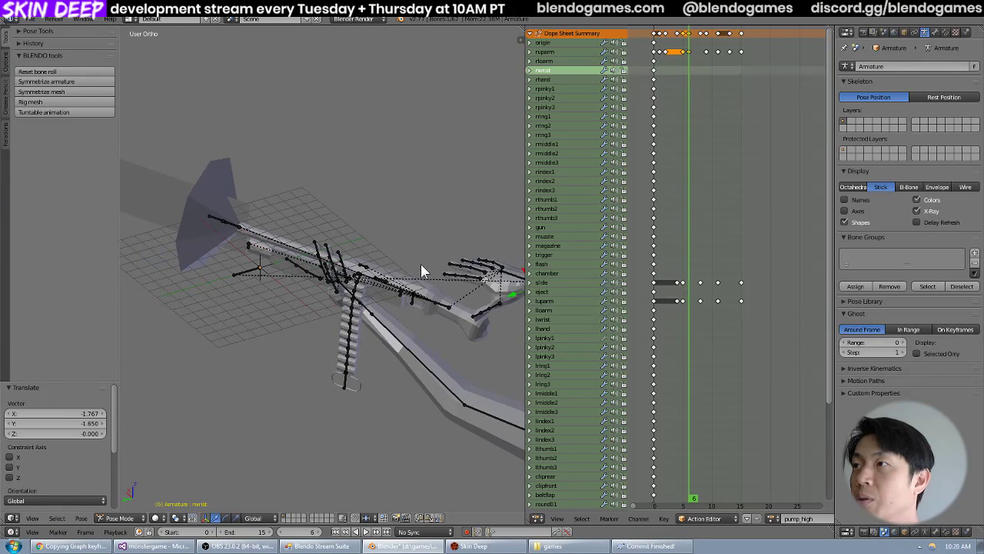
key("Left")
key("Left")
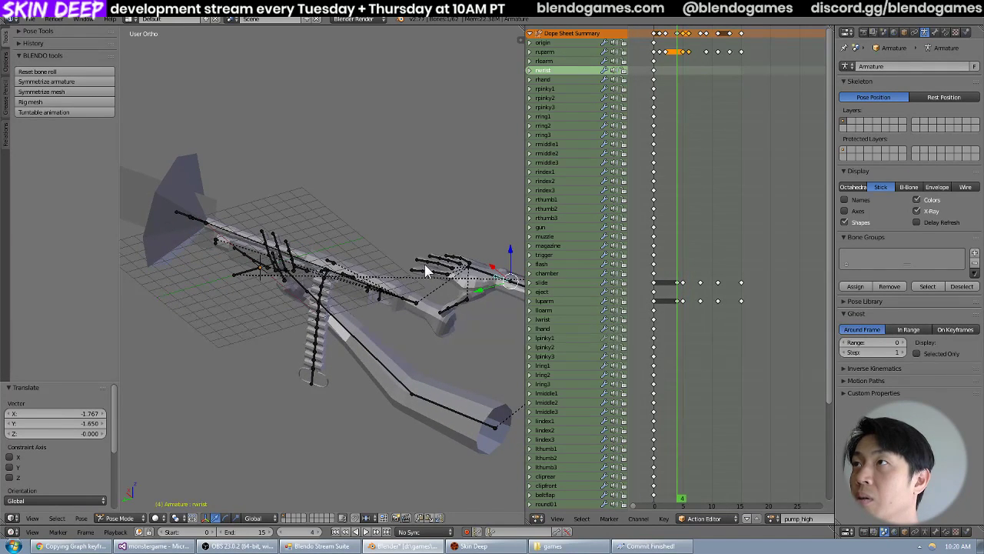
key("Right")
key("Left")
key("Right")
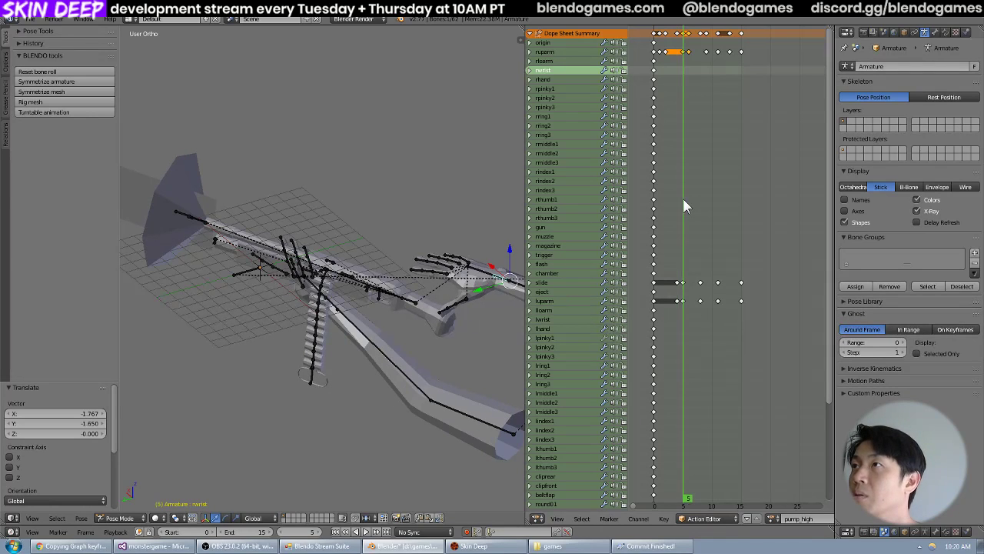
key("Left")
key("Left")
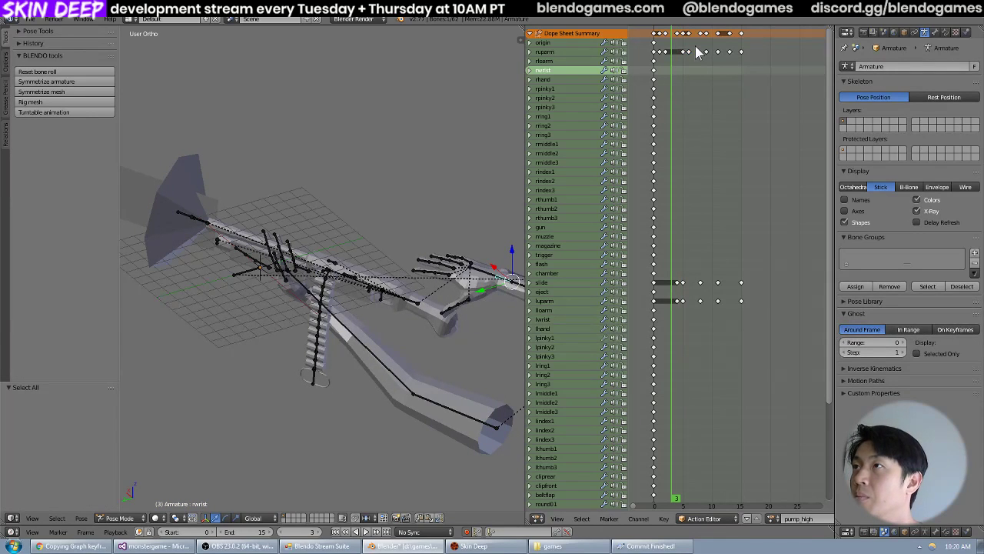
Move the ruparm, slide and luparm keyframes between frames 4 and 6 two frames later and play the action.
left_click_drag(695, 46, 674, 316)
key("g")
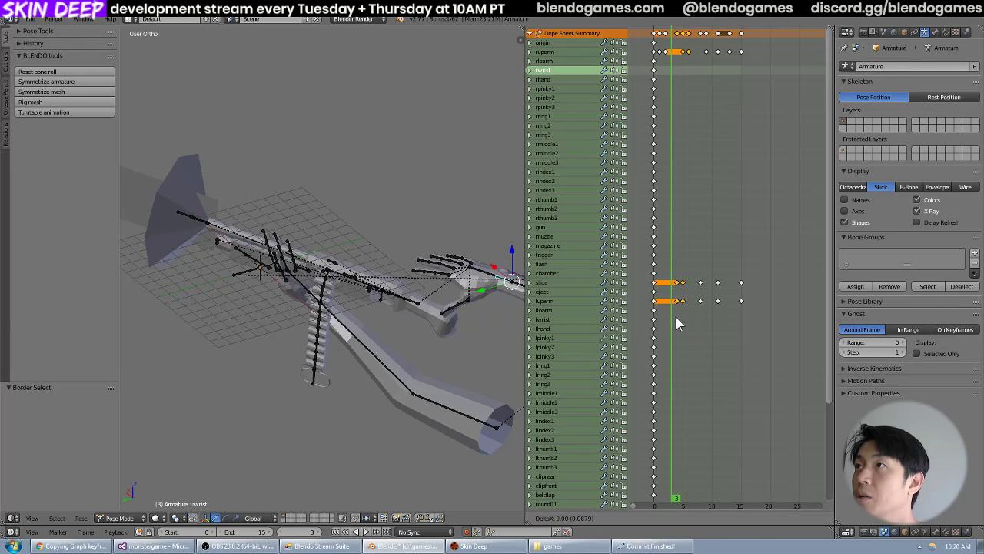
left_click(684, 316)
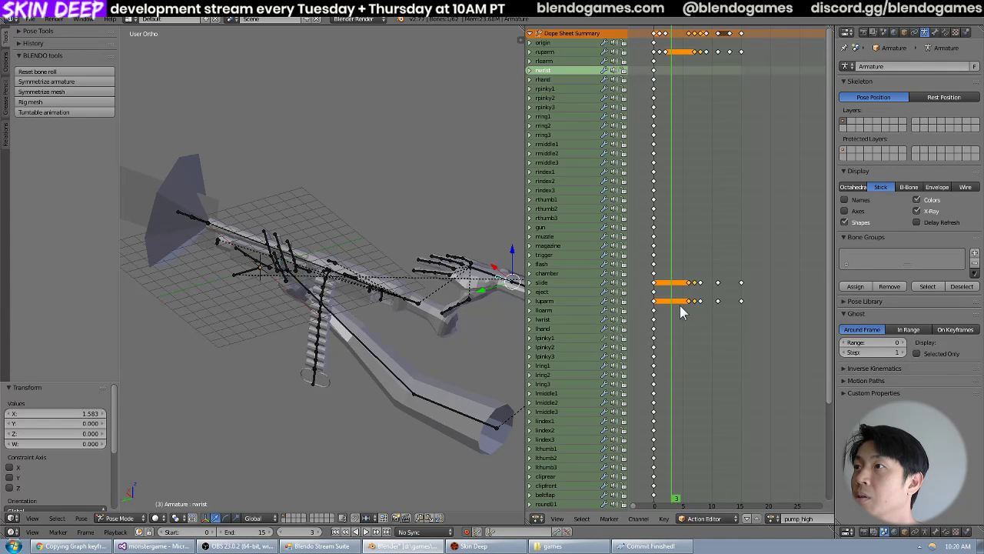
key("alt+a")
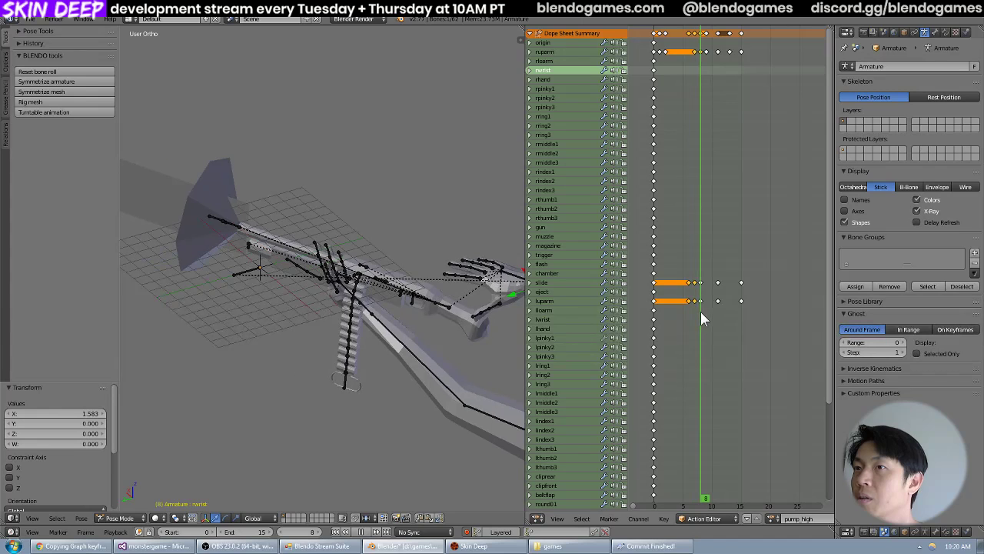
Delete the ruparm keyframe at frame 11.
mouse_move(715, 315)
left_mouse_down()
mouse_move(692, 314)
mouse_move(717, 318)
left_mouse_up()
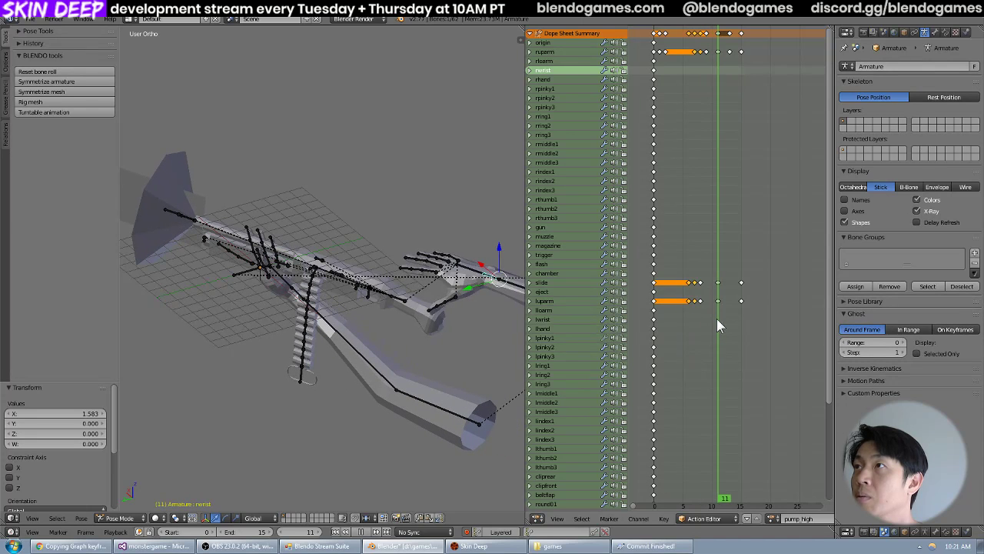
left_click(722, 52)
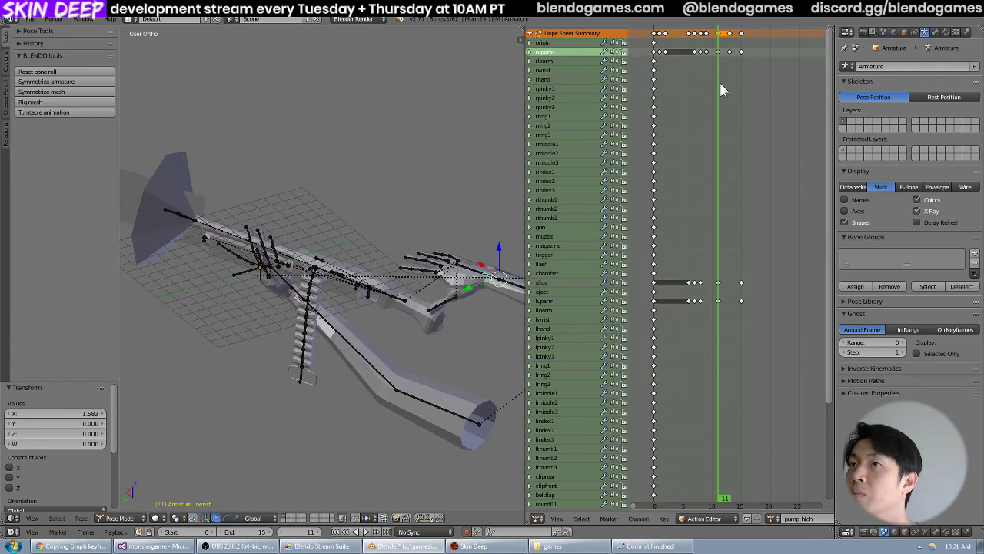
key("x")
left_click(721, 118)
Check the poses around frames 8 to 10 and delete the ruparm keyframe at frame 9.
key("Left")
key("Left")
key("Left")
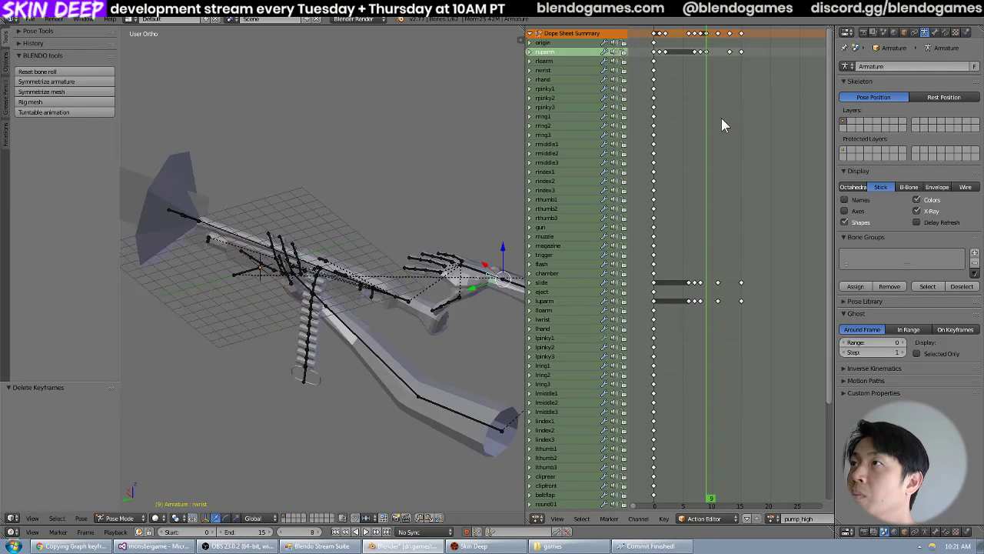
key("Right")
key("Left")
key("Right")
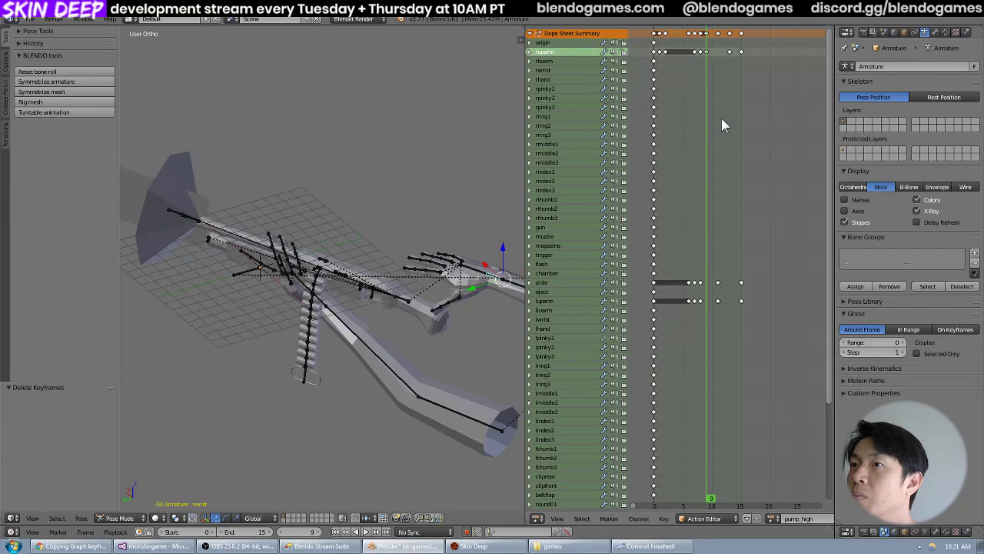
key("Right")
key("Left")
key("Left")
key("Left")
key("Right")
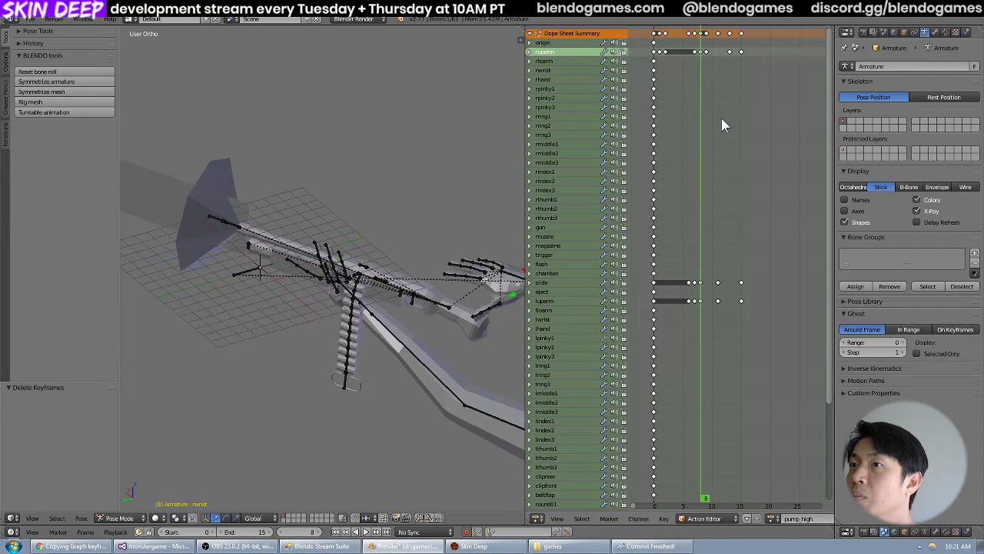
key("Right")
key("x")
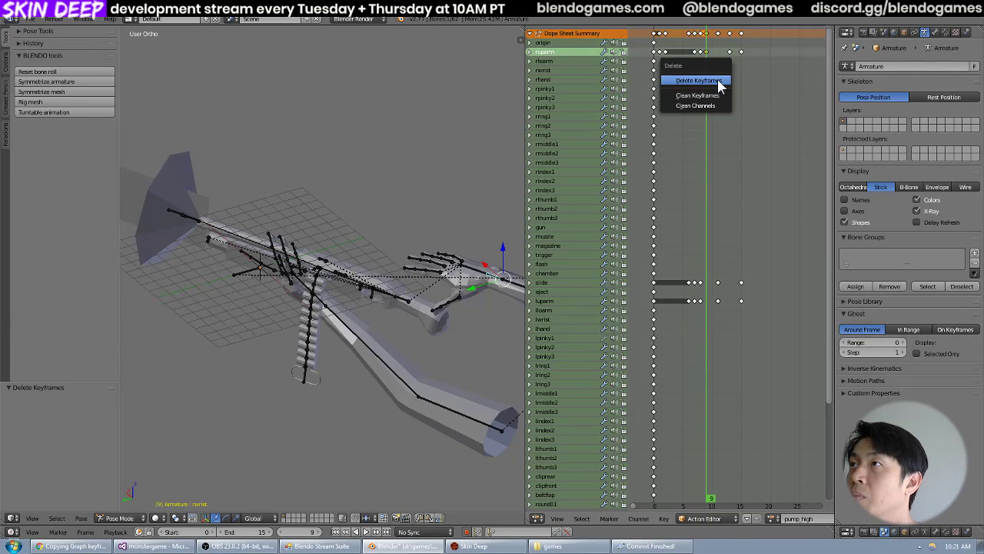
left_click(717, 79)
Step through pump_high between frames 8 and 12 to examine the smoothed arm motion, ending on frame 11.
key("Left")
key("Left")
key("Right")
key("Right")
key("Right")
key("Right")
key("Right")
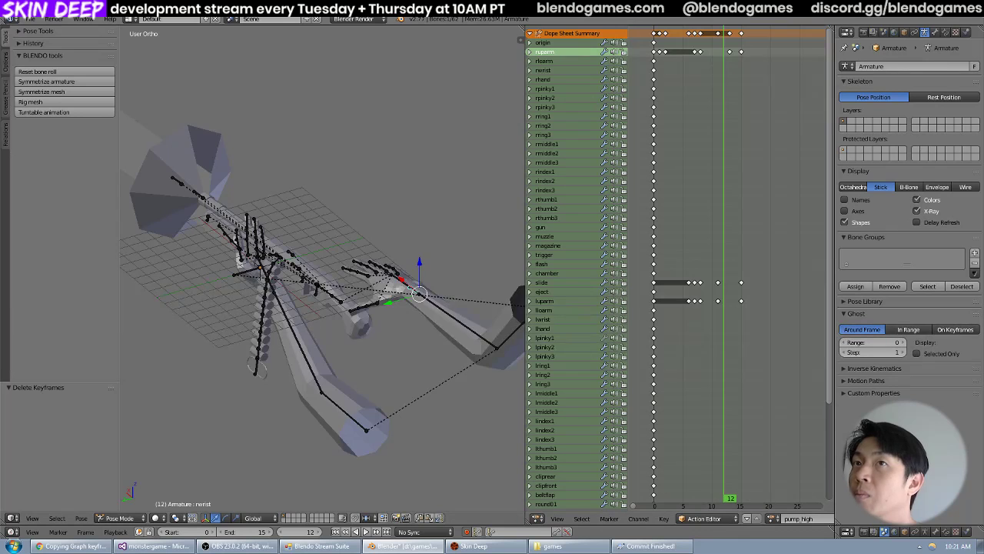
key("Left")
key("Left")
key("Left")
key("Left")
key("Left")
key("Left")
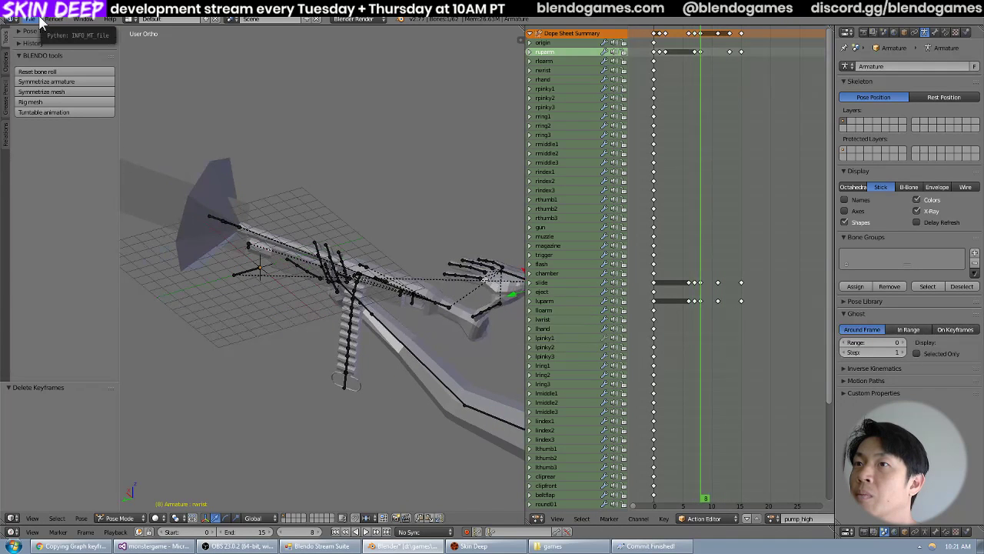
key("Right")
key("Right")
key("Right")
key("Right")
key("Right")
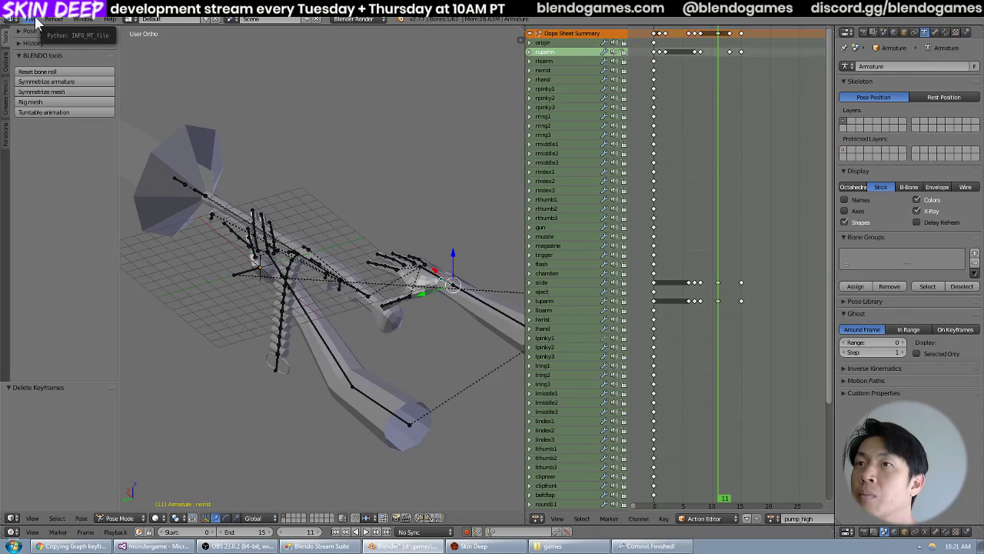
Export the animation as MD5 Animation, overwriting pump_high.md5anim in the weapons shotgun folder.
left_click(33, 19)
mouse_move(61, 215)
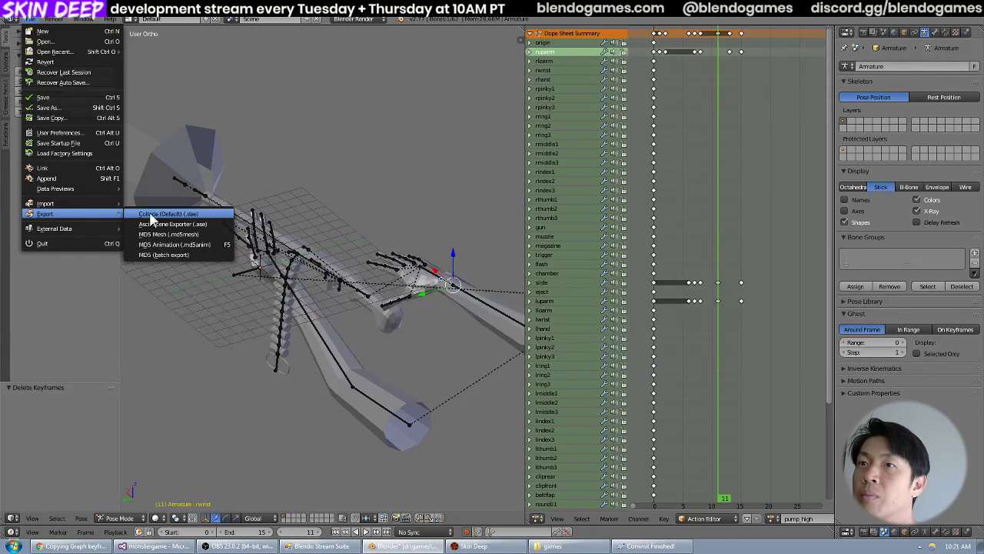
left_click(178, 248)
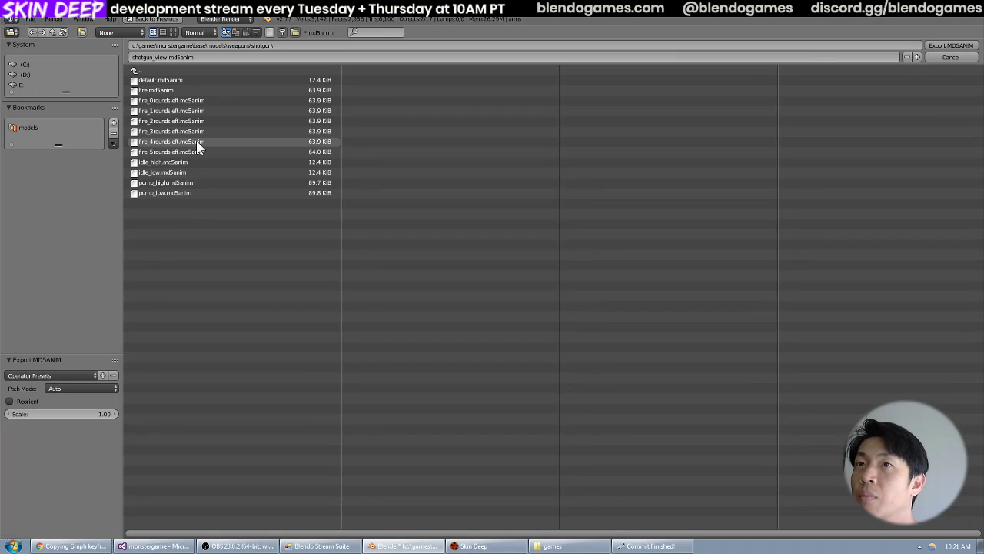
left_click(192, 183)
key("Return")
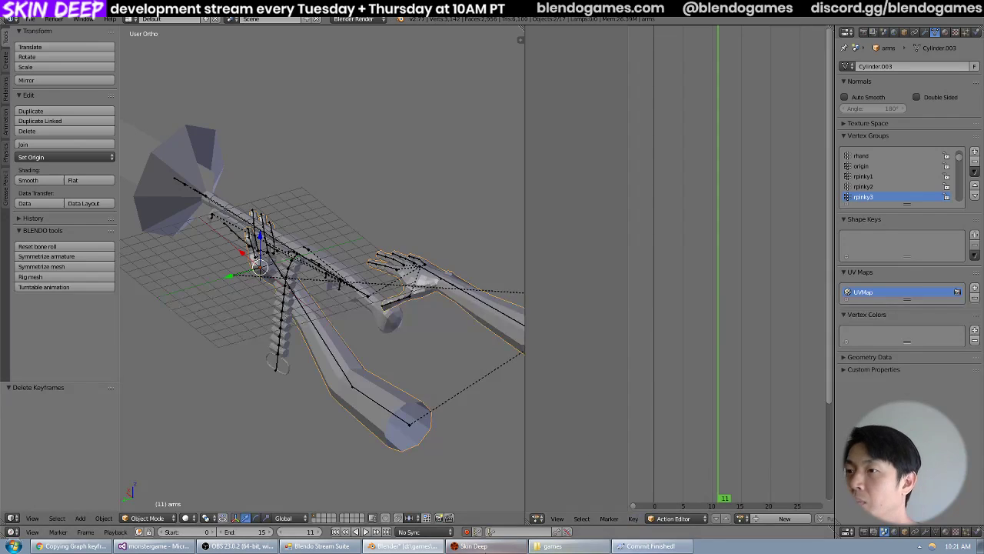
Examine the re-exported shotgun pump in the Skin Deep game and return to Blender.
left_click(473, 546)
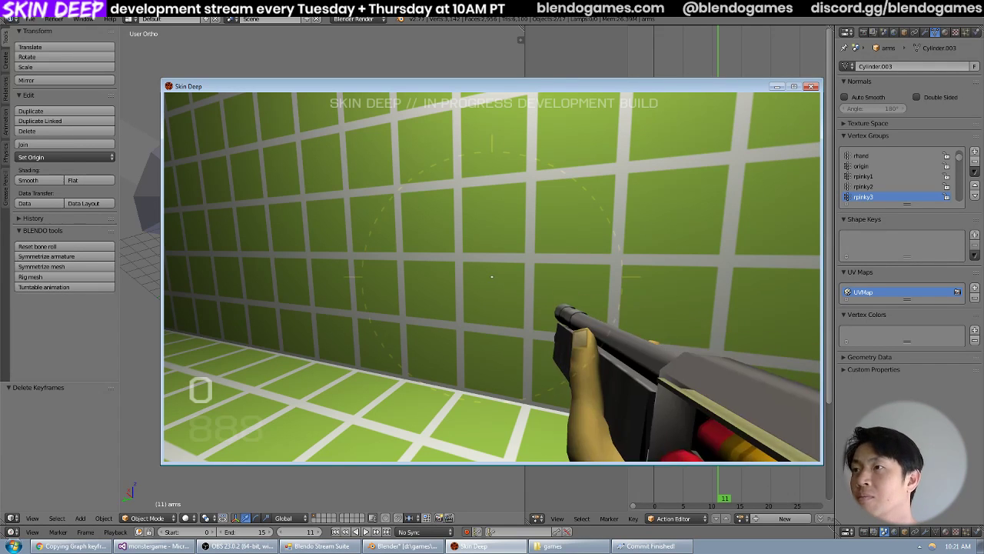
key("alt+Tab")
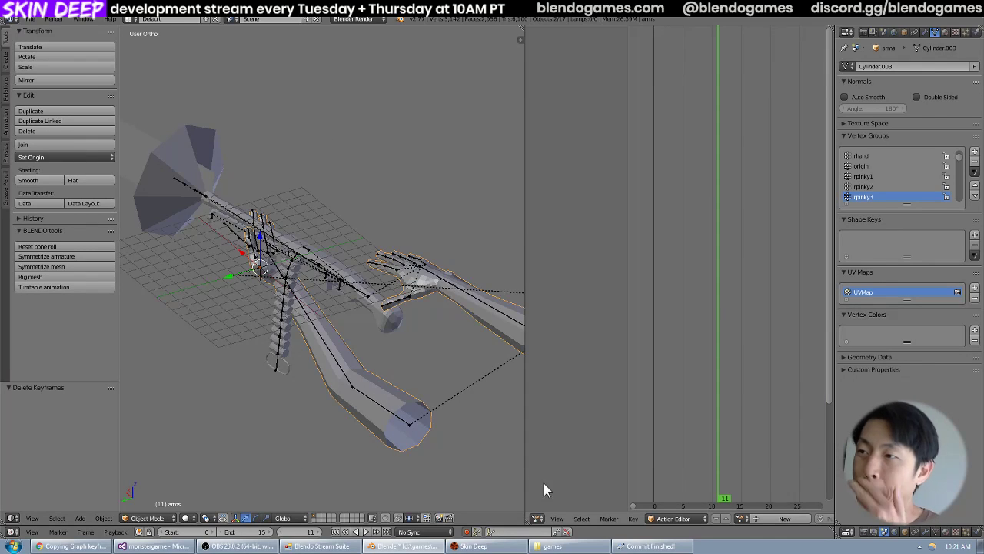
Switch to the games folder in Windows Explorer and open TortoiseSVN's Revert for the monstergame folder.
left_click(550, 546)
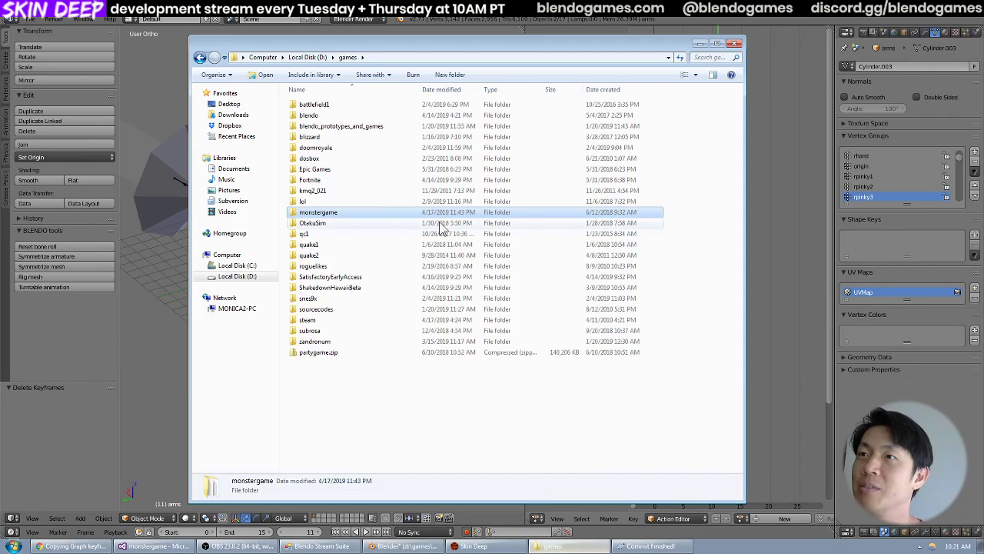
right_click(345, 218)
mouse_move(383, 329)
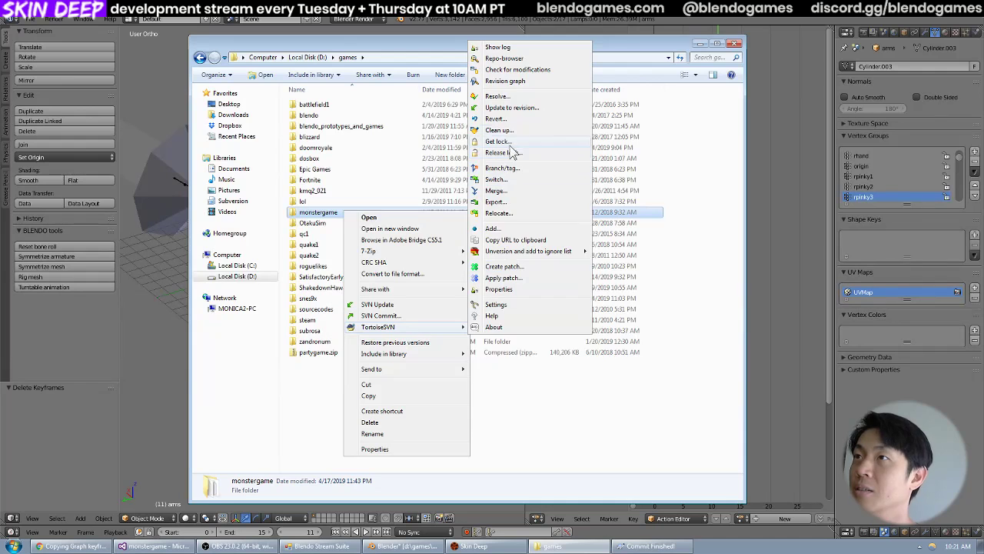
left_click(517, 119)
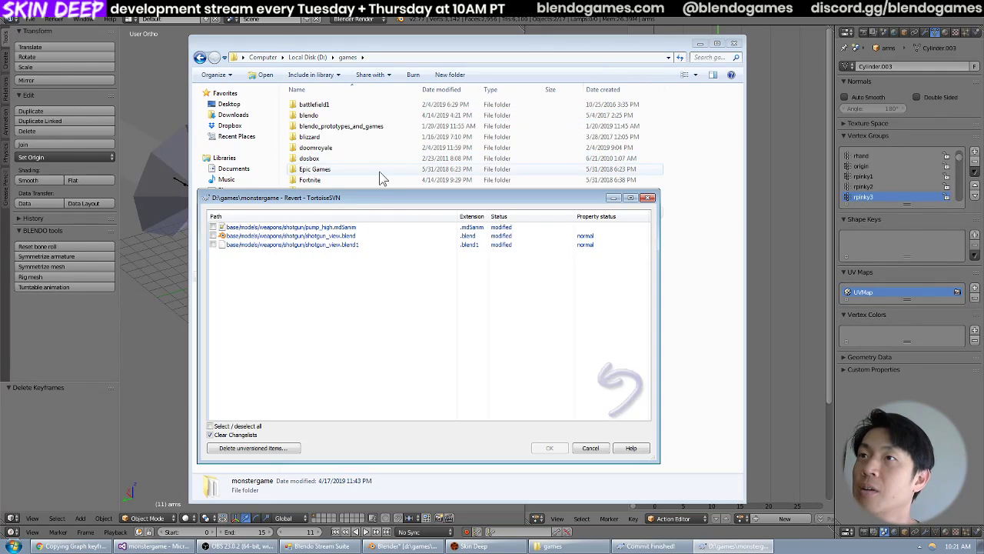
Mark all three modified shotgun files in the SVN Revert list and try to revert them.
left_click(278, 230)
left_click(269, 244, "shift")
key("space")
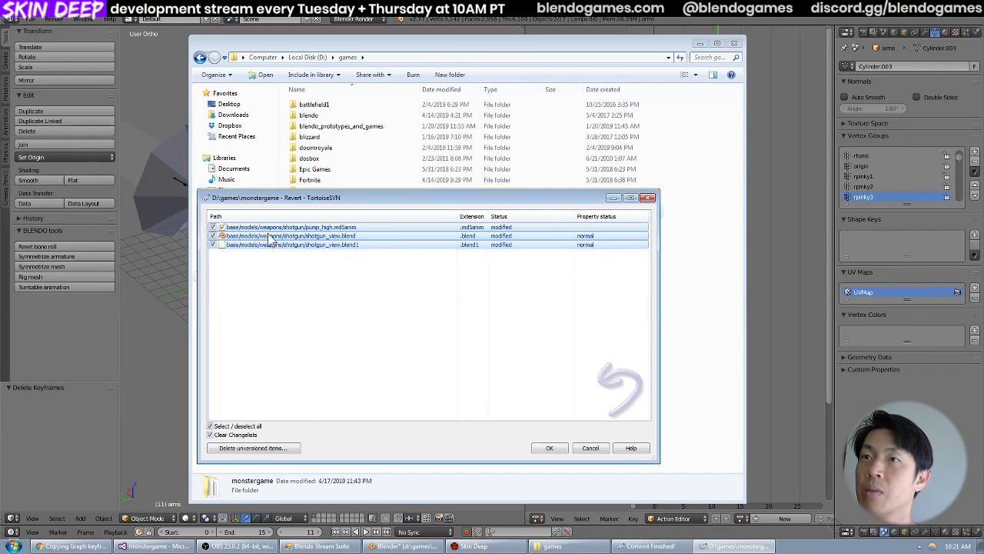
right_click(268, 234)
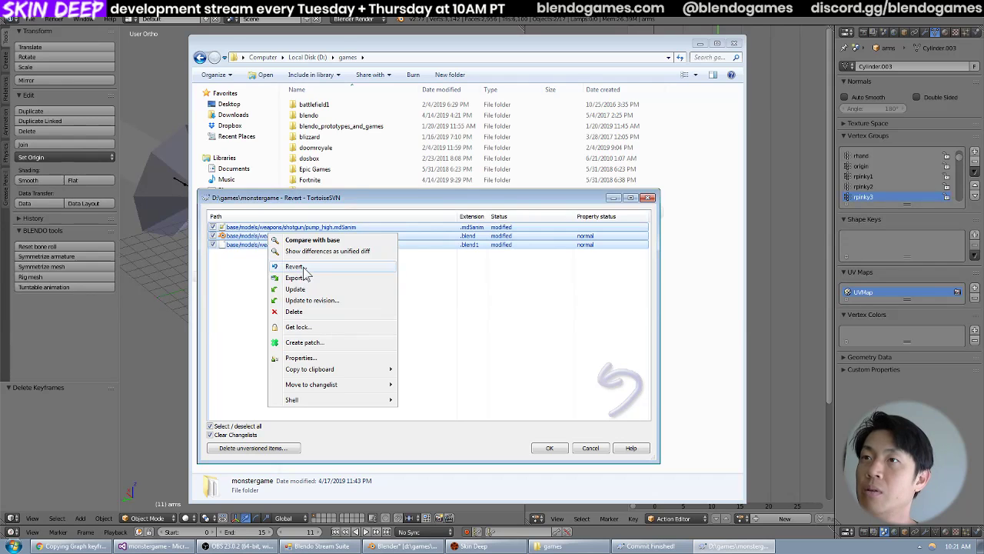
left_click(296, 266)
left_click(421, 302)
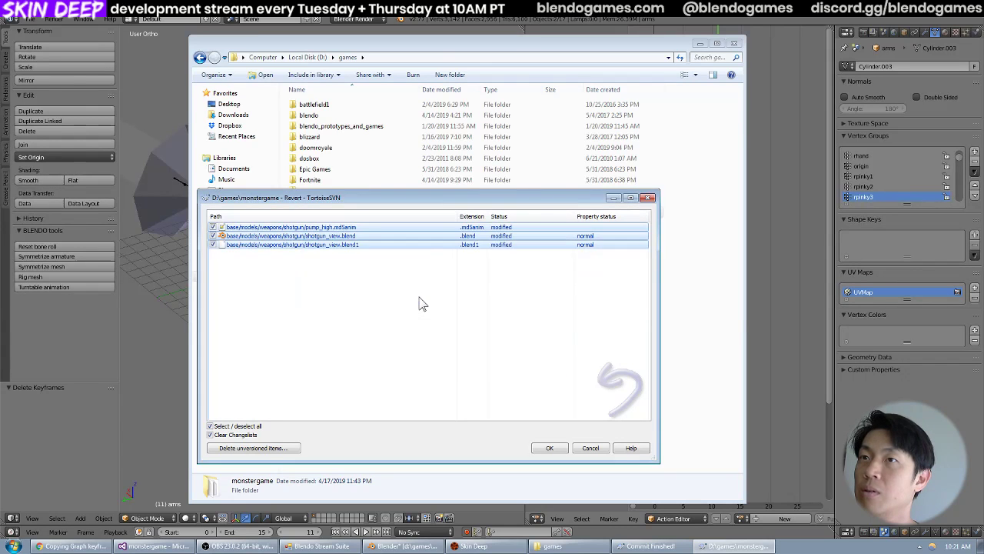
Switch to Skin Deep, examine the shotgun's pump motion in the game, and return to Blender.
left_click(403, 546)
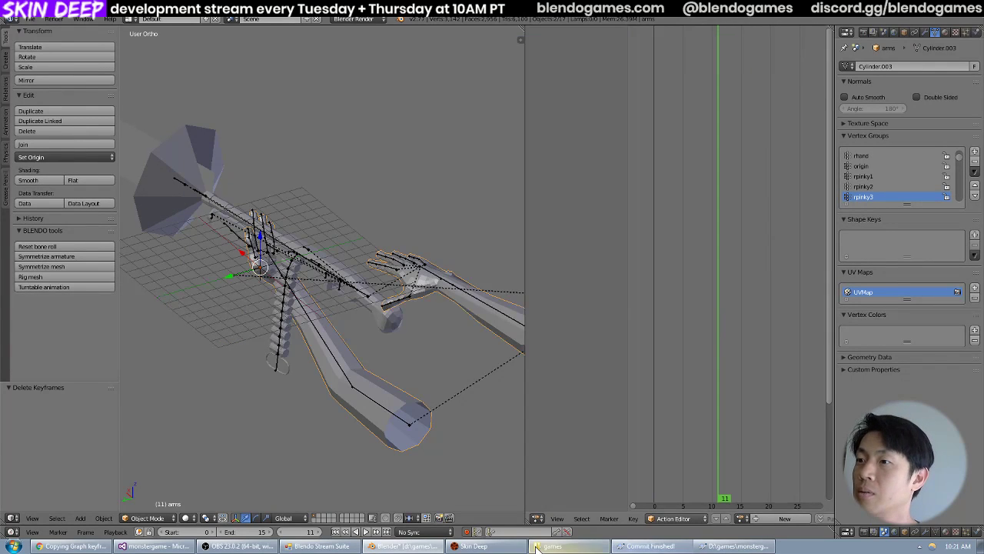
left_click(489, 546)
key("grave")
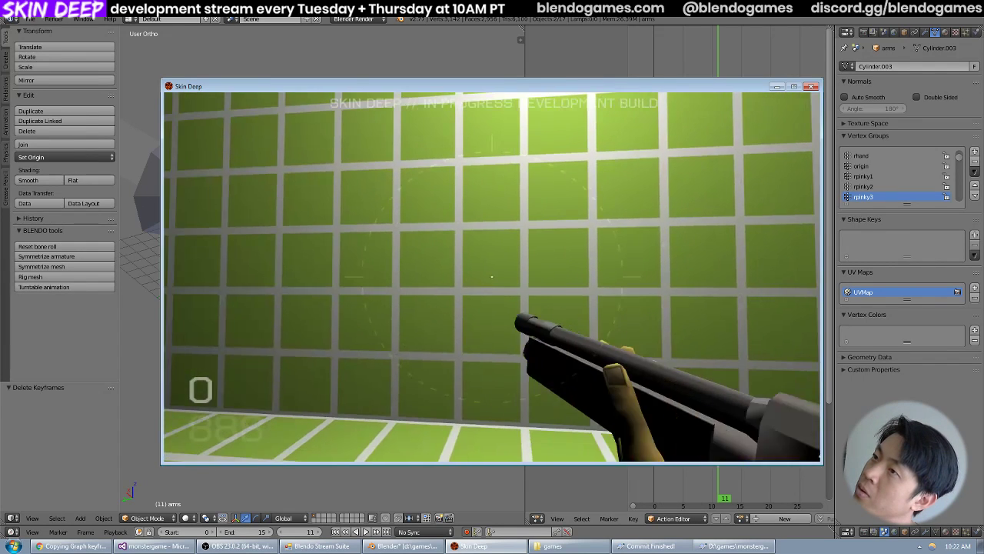
key("grave")
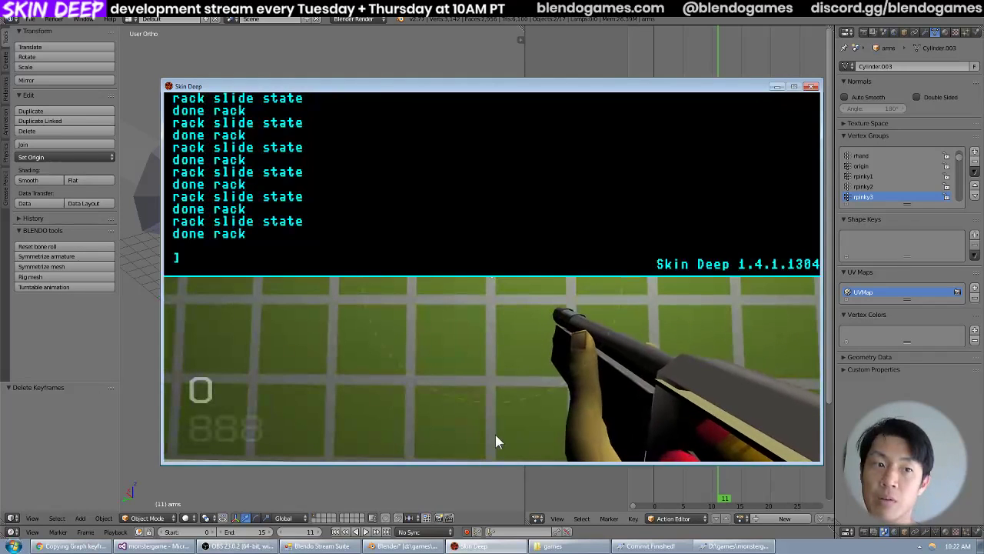
left_click(33, 20)
left_click(31, 19)
mouse_move(58, 54)
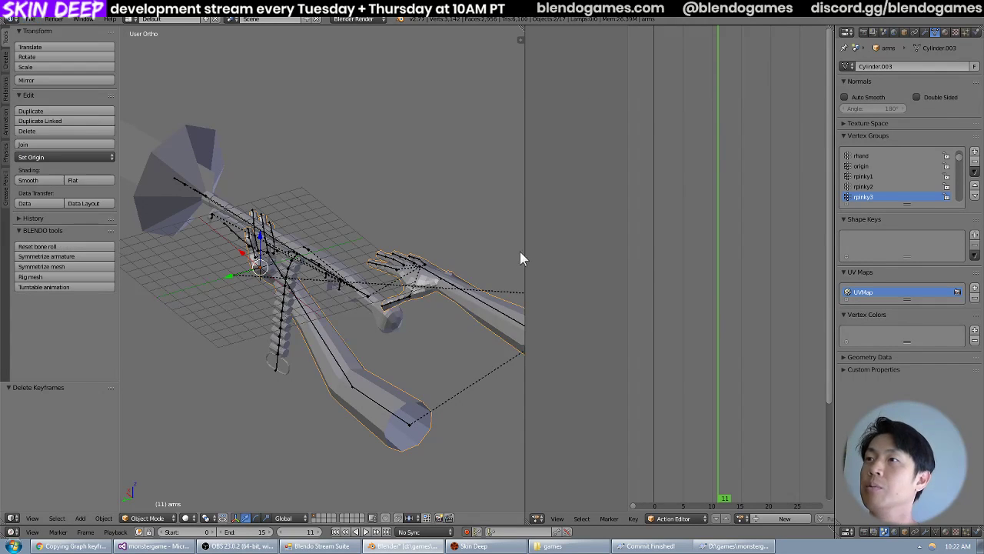
Select the shotgun's armature, put it in Pose Mode, and widen the Action Editor beside the 3D view.
left_click_drag(522, 256, 626, 262)
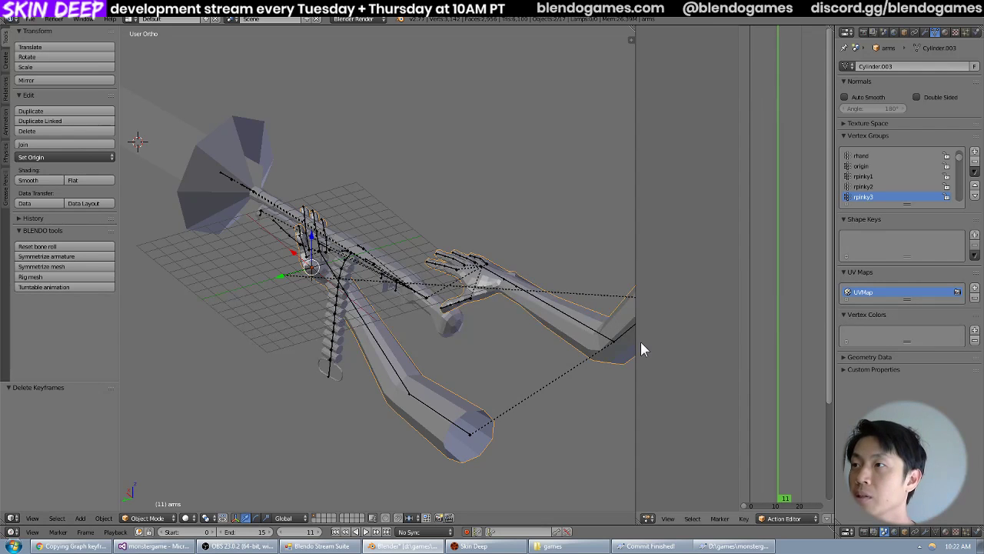
left_click_drag(635, 341, 472, 350)
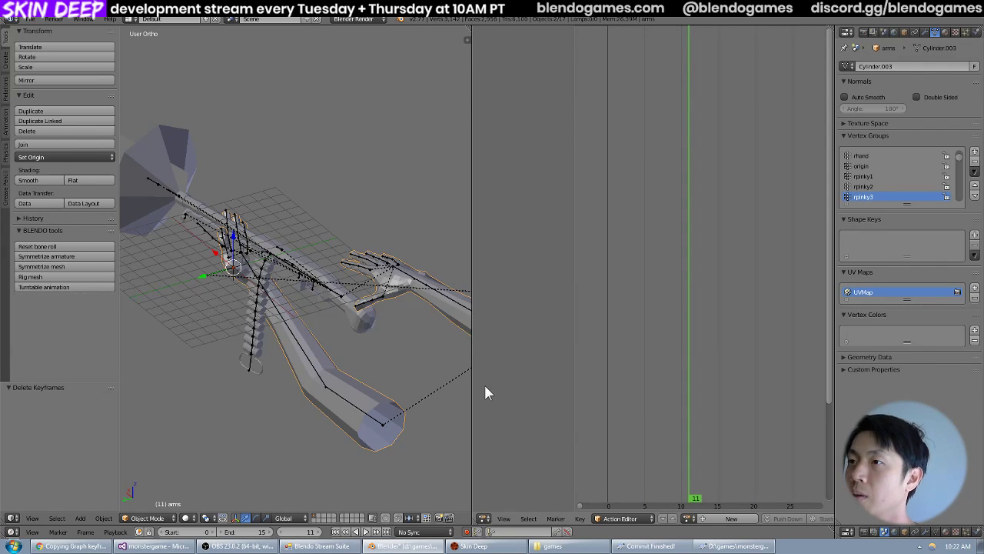
right_click(341, 301)
key("ctrl+Tab")
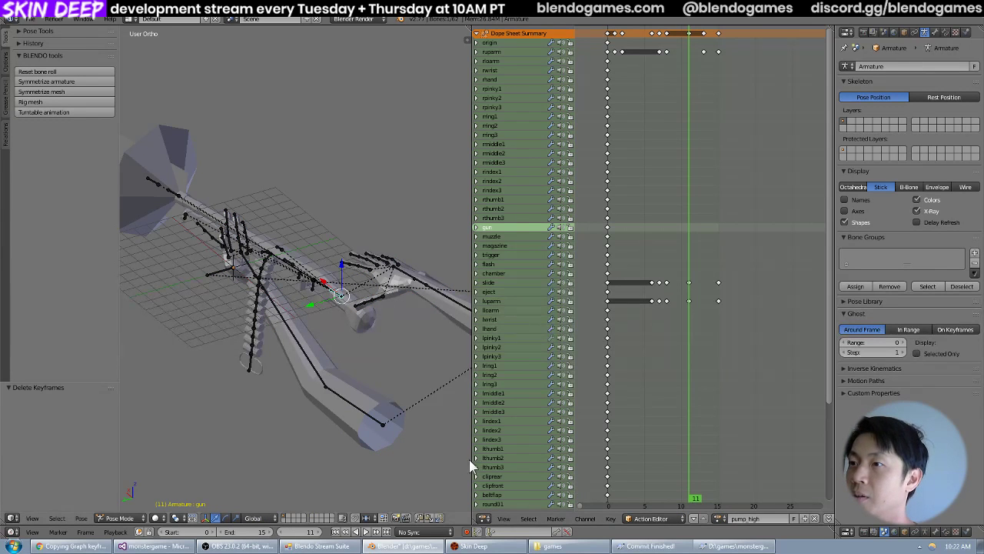
left_click_drag(474, 472, 416, 459)
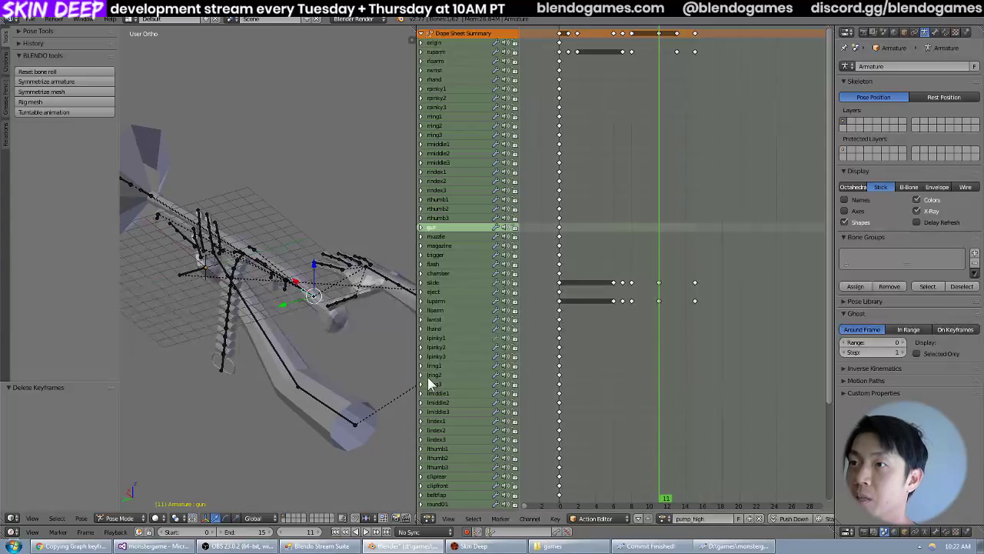
left_click_drag(416, 375, 440, 378)
scroll(400, 380, "down", 3)
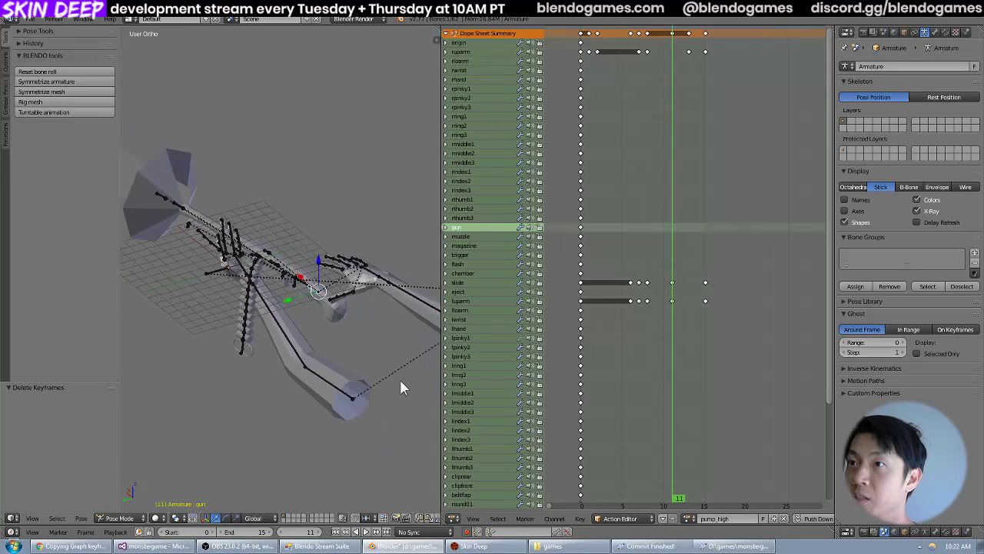
Select the ruparm bone and play the pump_high action in the top view to examine the arm motion.
right_click(410, 305)
middle_click_drag(316, 326, 312, 350)
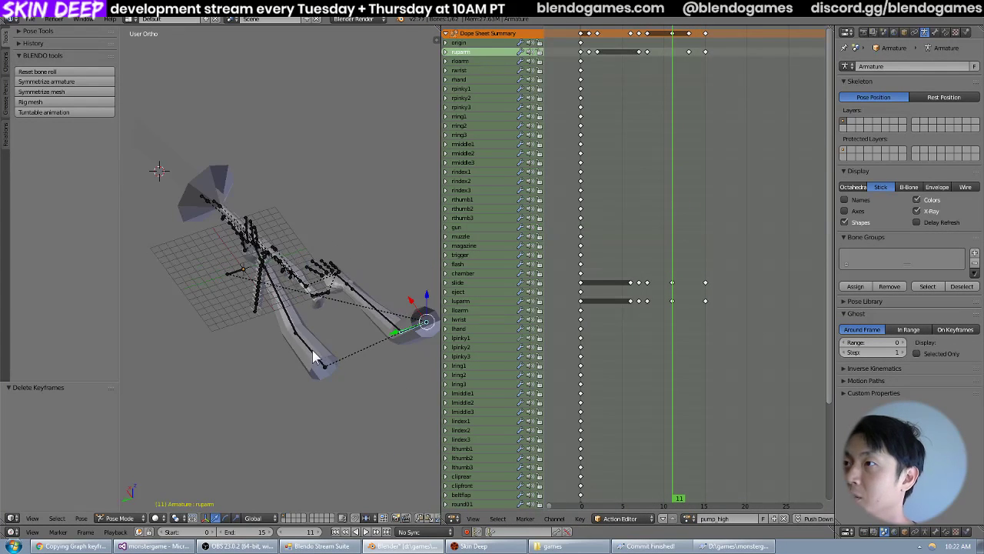
key("KP_7")
left_click(689, 518)
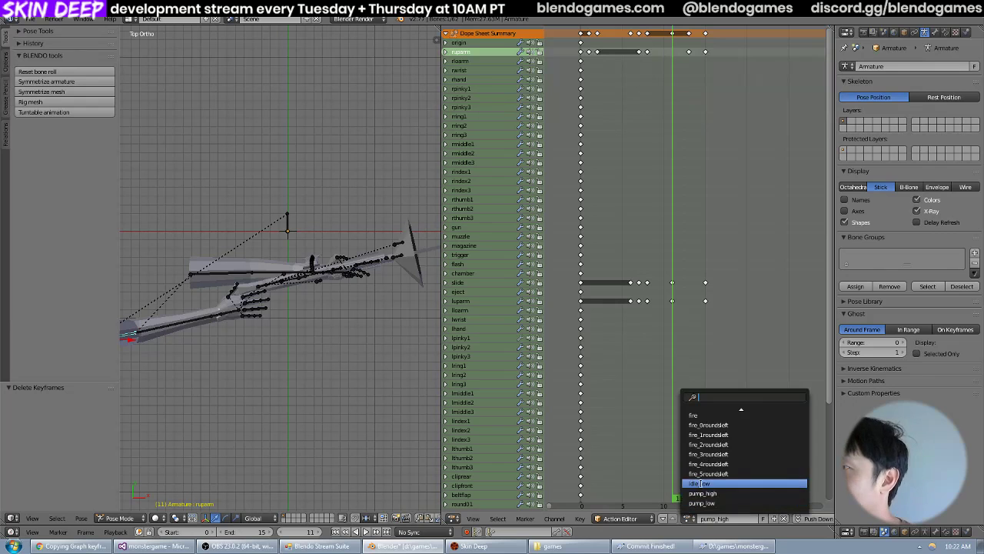
left_click(712, 491)
key("alt+a")
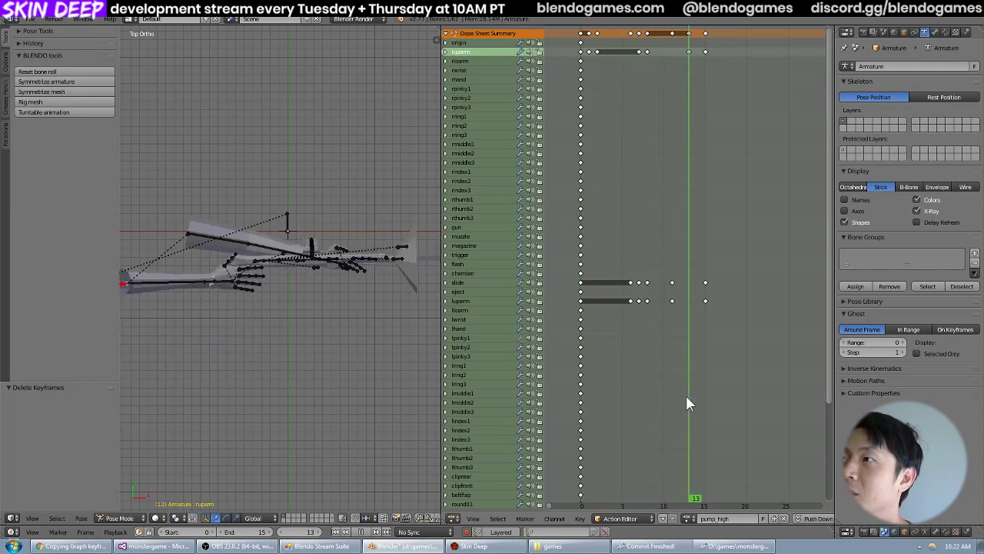
Return to frame 0 and duplicate the pump_high action as a new action named zzz.
left_click(582, 351)
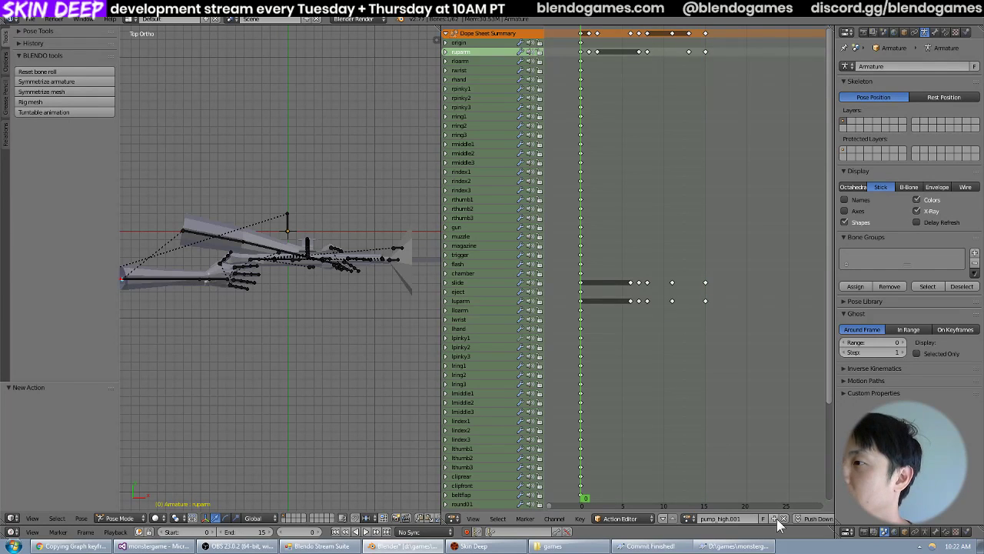
left_click(775, 518)
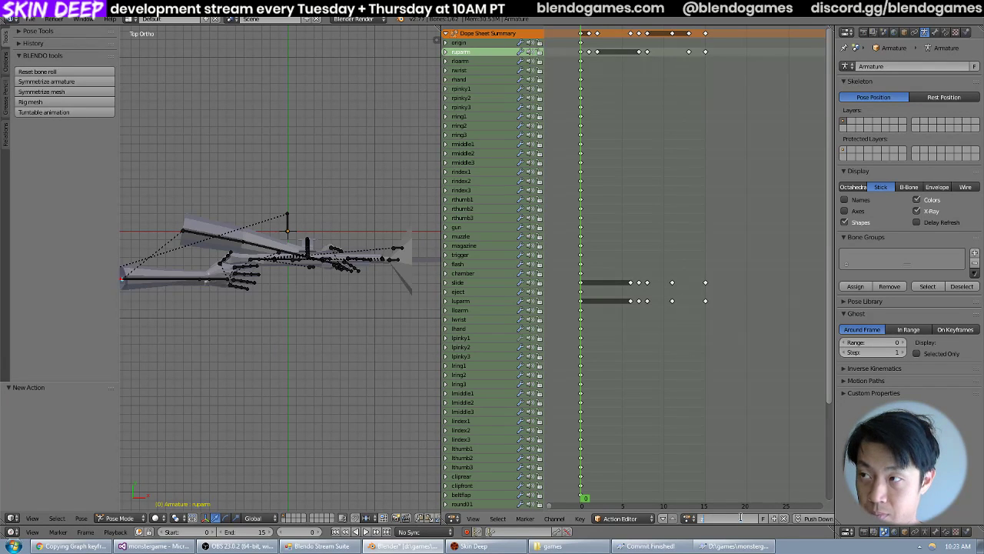
type("zzz")
left_click(29, 19)
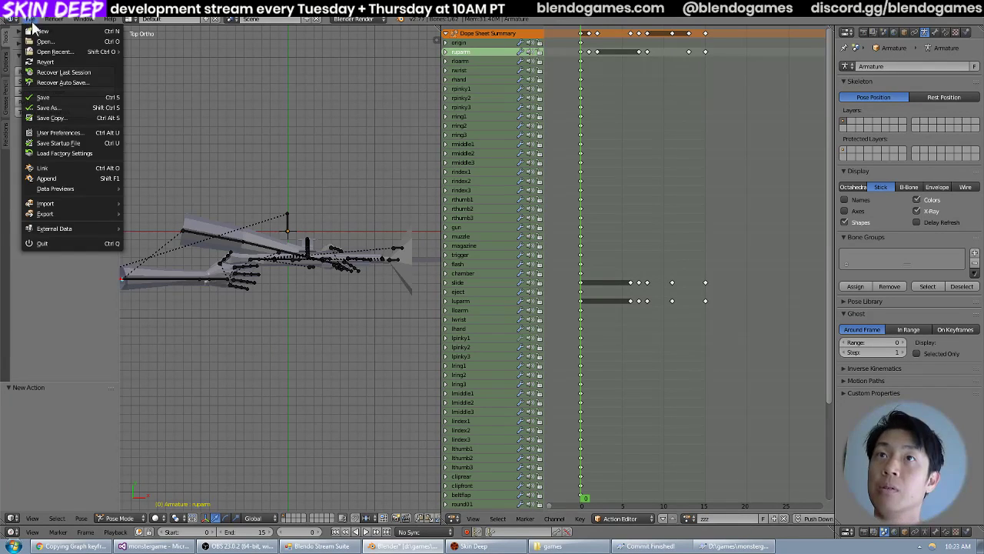
left_click(48, 107)
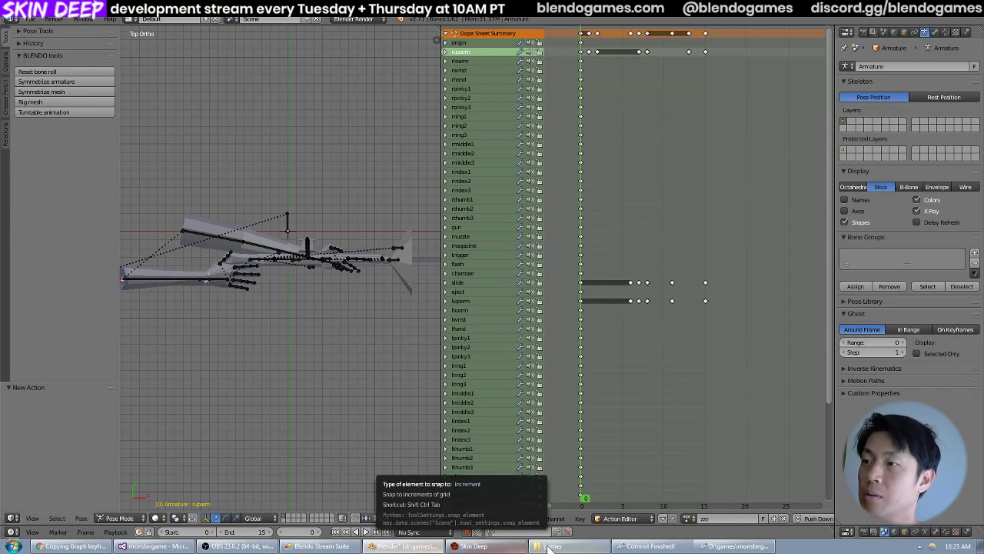
Look up the idle animation file names in monstergame's base/models/weapons/autopistol folder in Windows Explorer, and return to Blender.
left_click(550, 546)
double_click(358, 212)
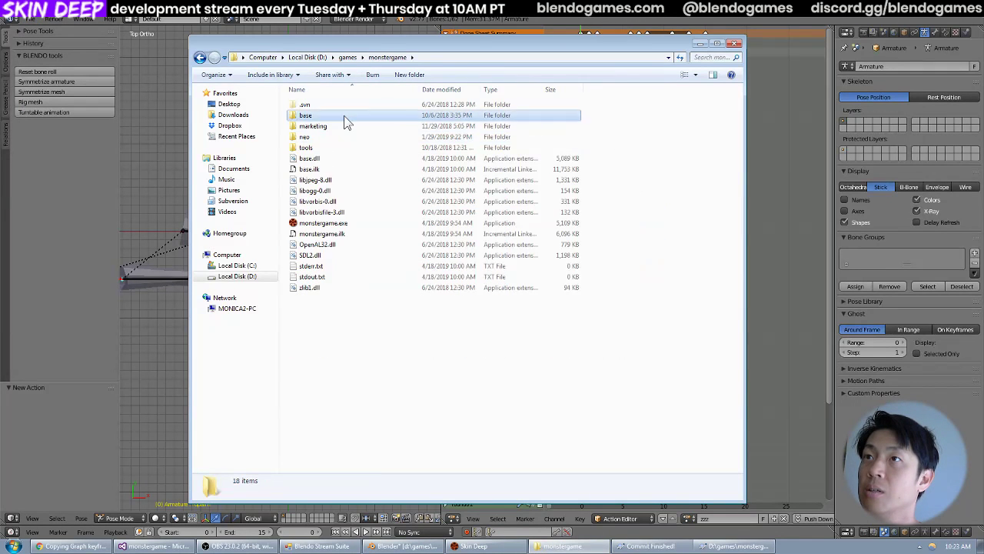
double_click(344, 116)
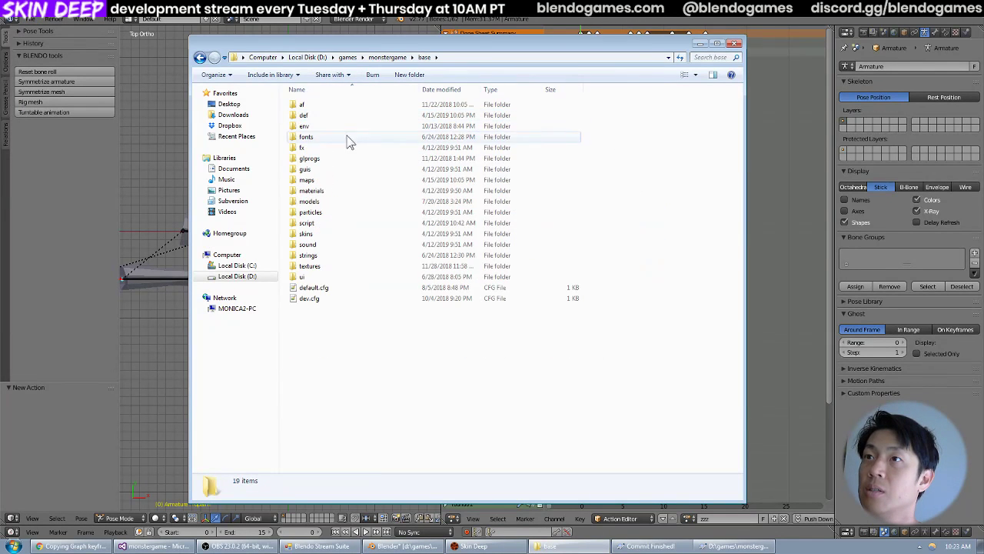
double_click(339, 202)
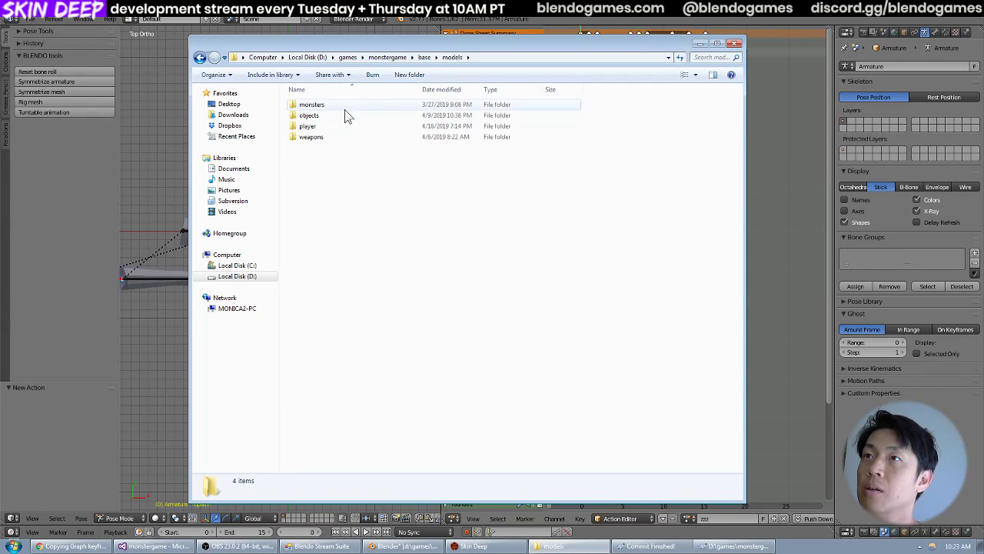
left_click(343, 128)
double_click(341, 135)
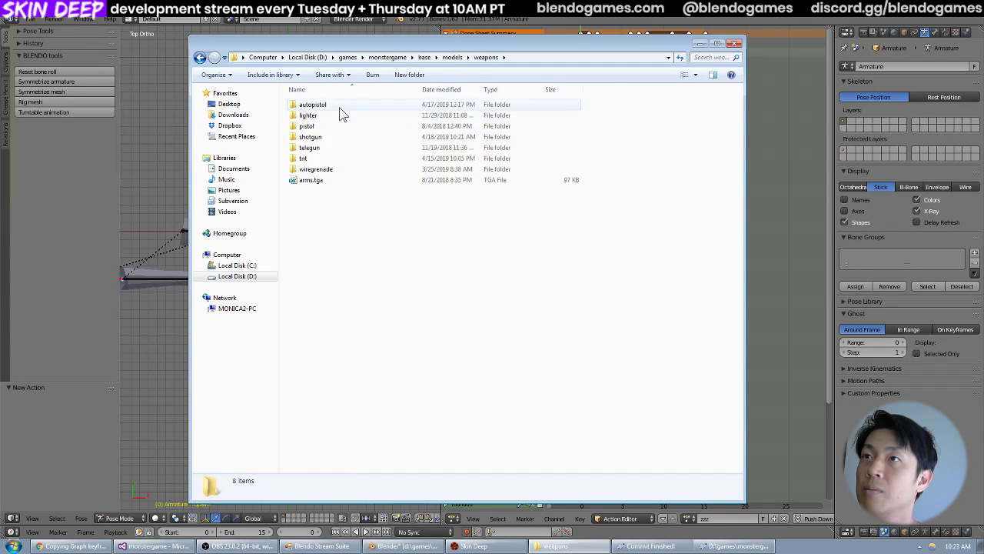
double_click(339, 107)
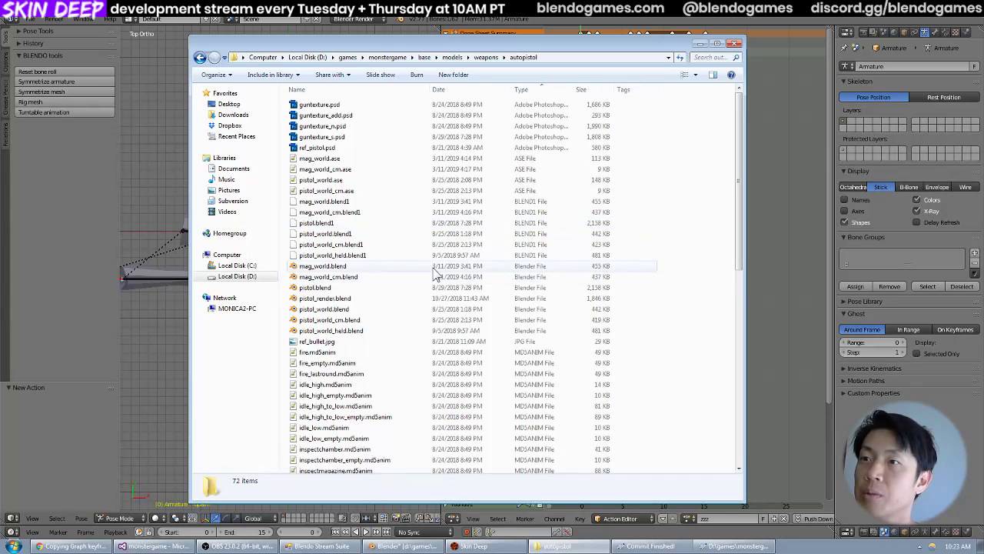
left_click(378, 384)
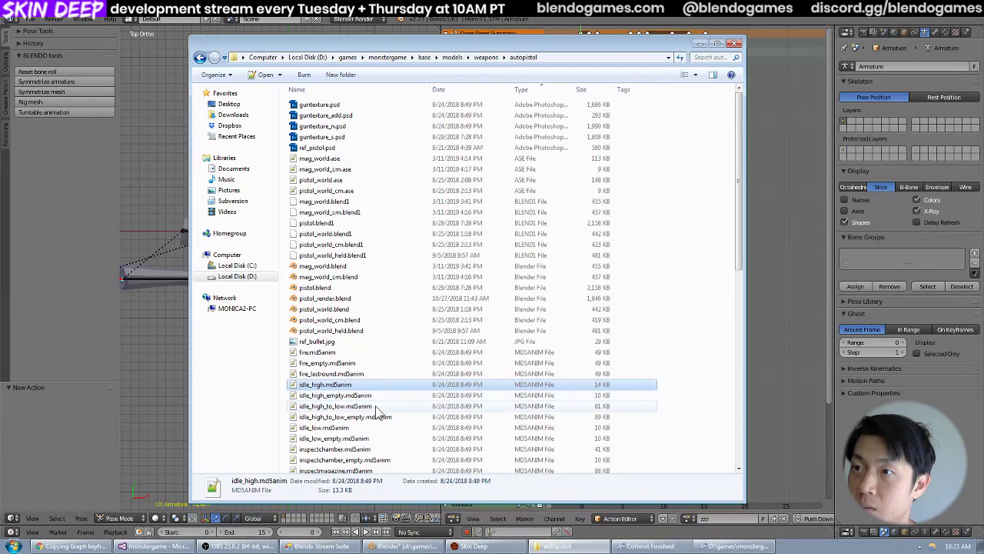
left_click(374, 405)
left_click(701, 44)
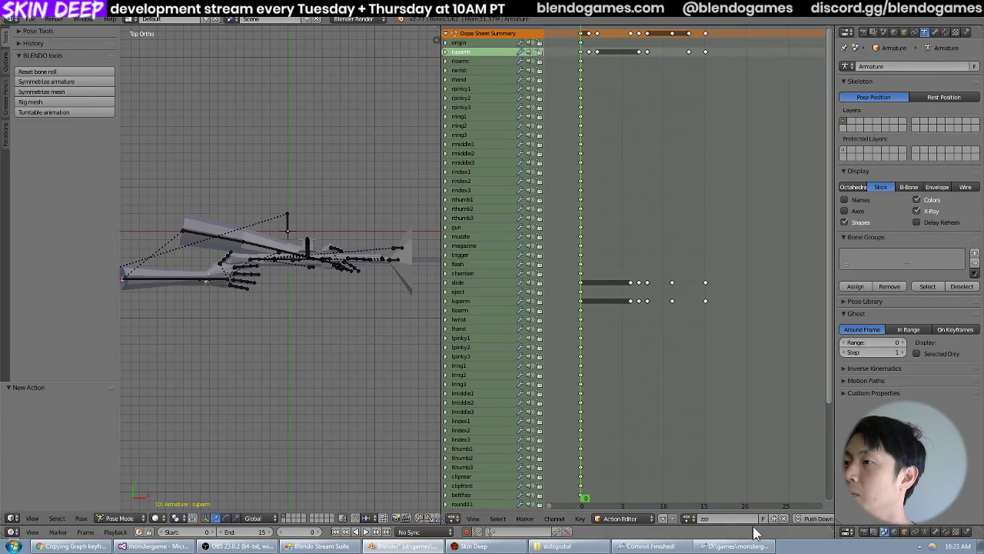
Rename the zzz action as idle_high_to_low and delete all its keyframes after frame 0.
right_click(203, 281)
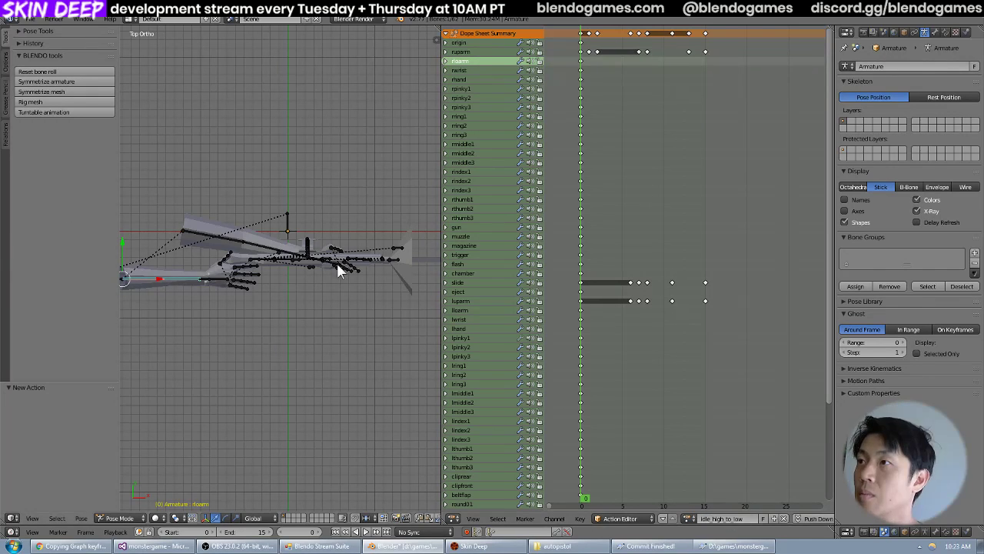
scroll(327, 266, "down", 2)
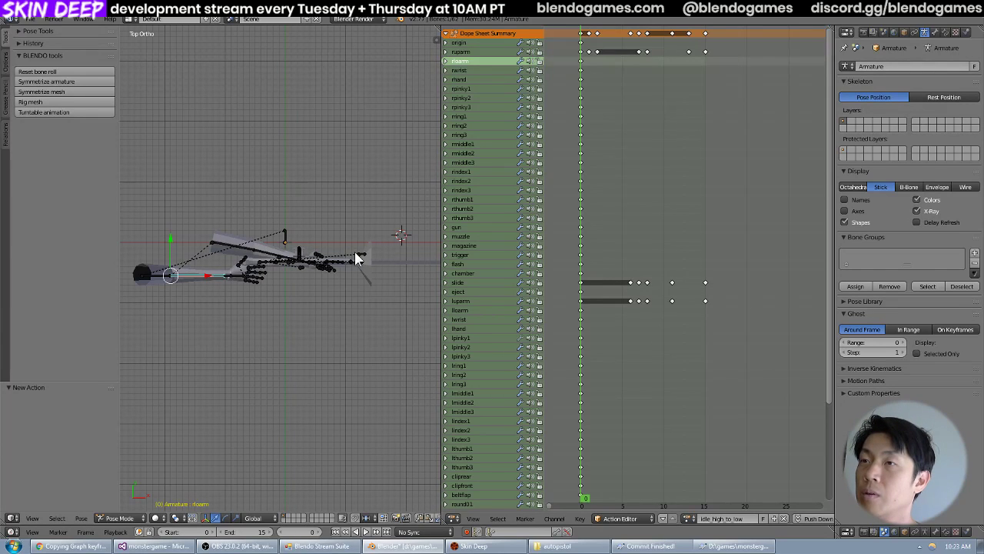
key("a")
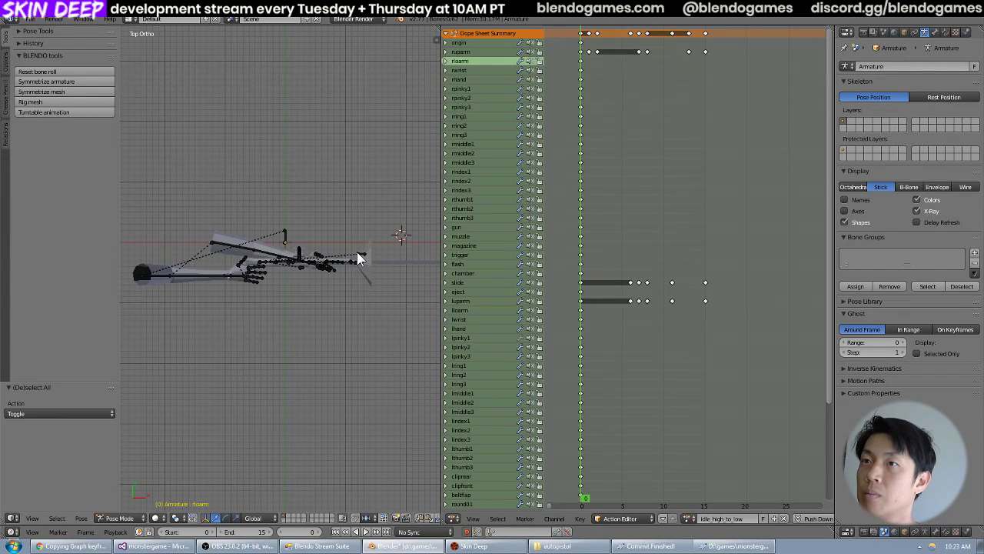
key("b")
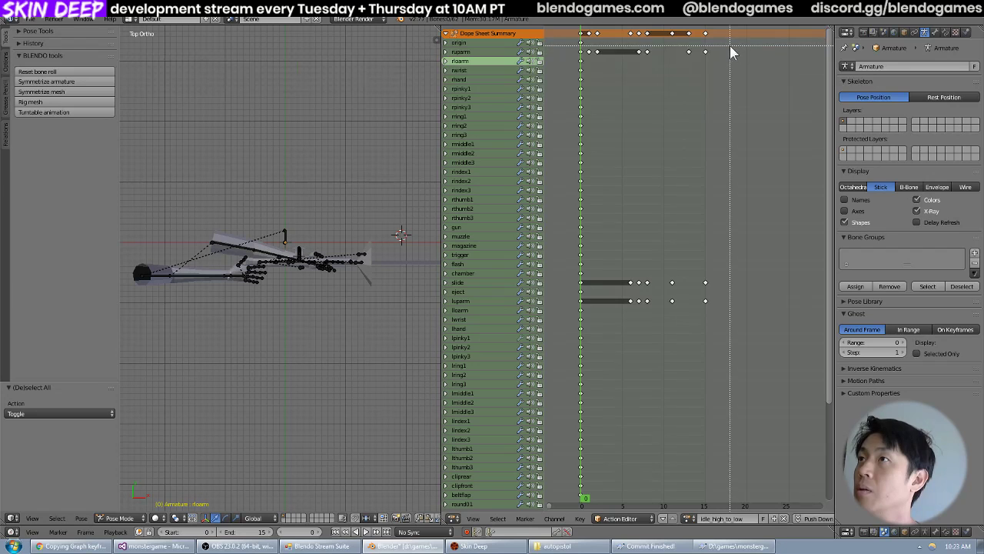
left_click_drag(730, 47, 586, 325)
key("x")
left_click(649, 280)
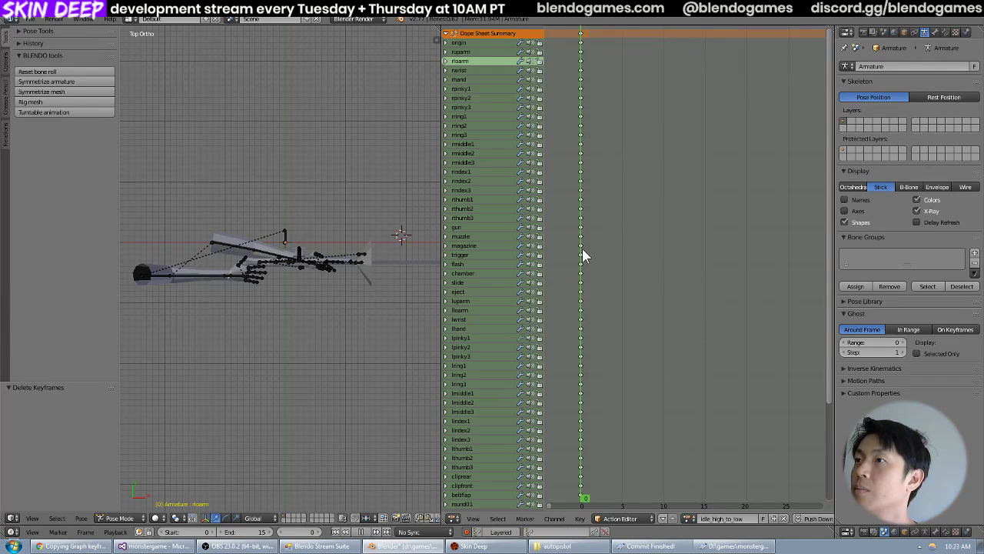
Scrub the idle_high_to_low action to frame 7 and save the blend file.
left_click_drag(585, 257, 642, 270)
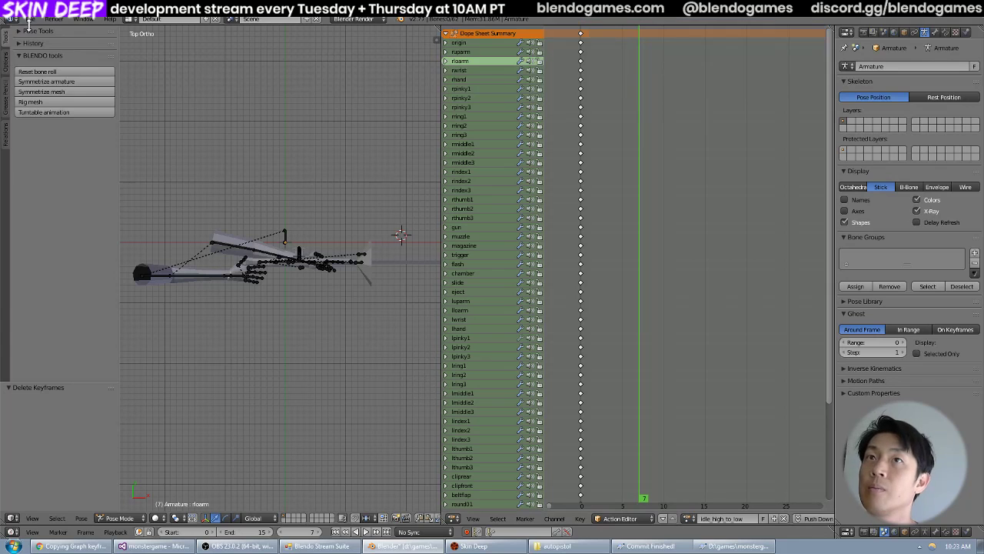
left_click(31, 21)
left_click(47, 98)
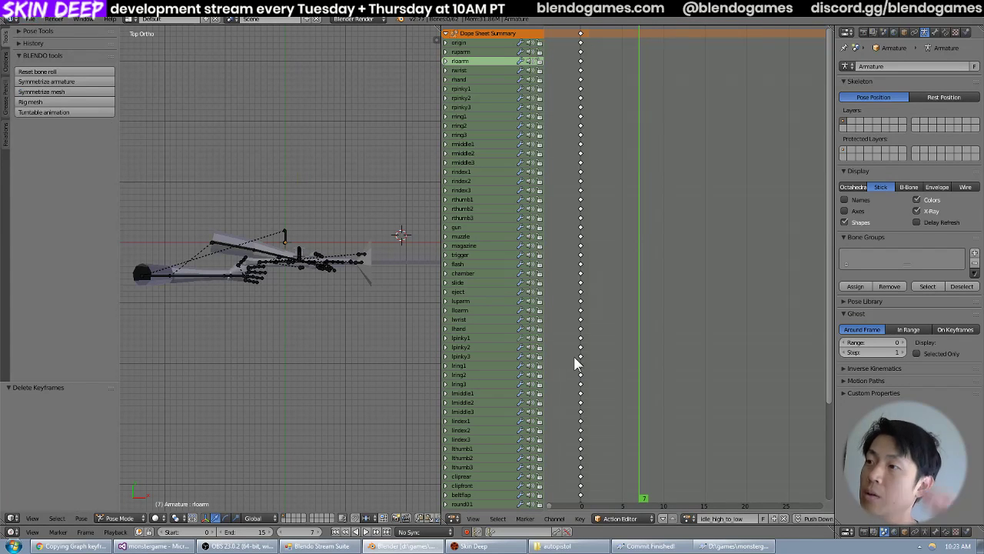
Load the idle_low action and select the armature's gun and luparm bones.
left_click(687, 519)
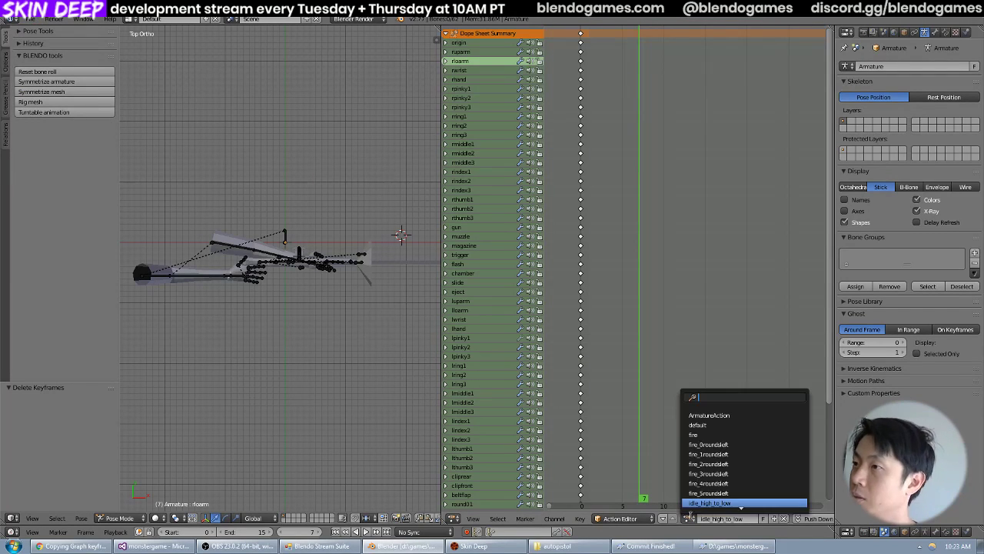
scroll(738, 493, "down", 2)
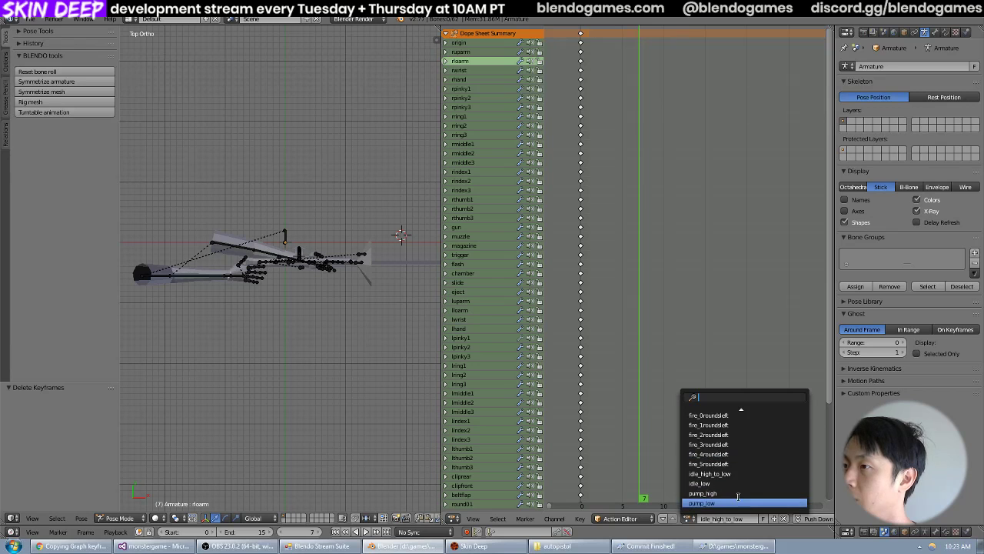
left_click(717, 484)
middle_click_drag(359, 256, 412, 246)
middle_click_drag(297, 274, 360, 261)
scroll(285, 274, "up", 3)
right_click(378, 245)
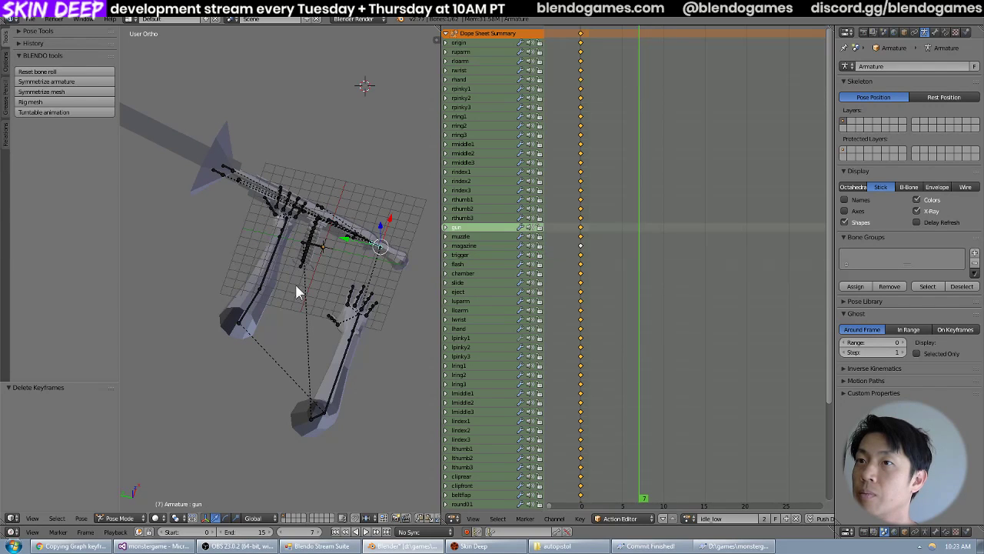
right_click(248, 315)
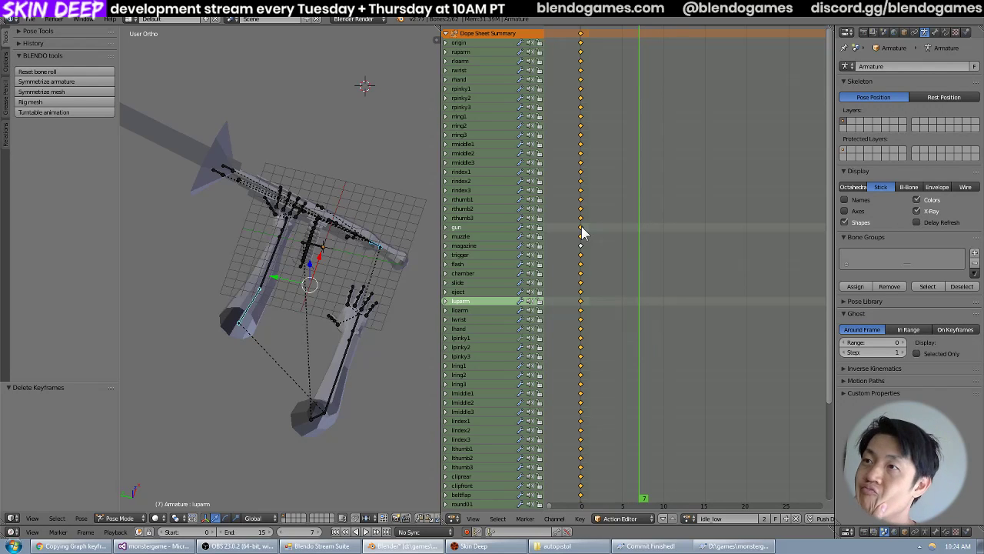
Copy only the frame 0 keyframes of the gun bone and the left arm bones, luparm through lthumb3, in the idle_low action.
key("a")
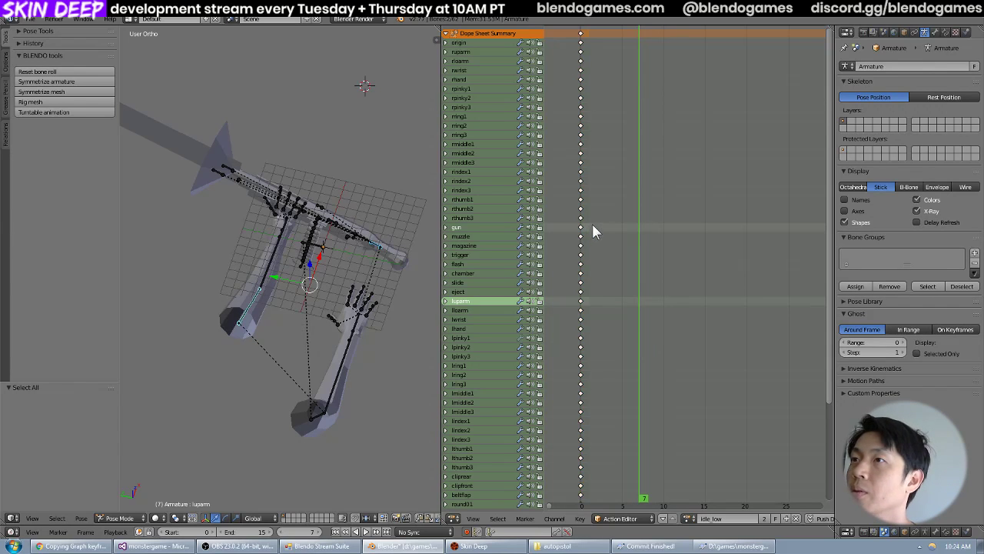
left_click(672, 228)
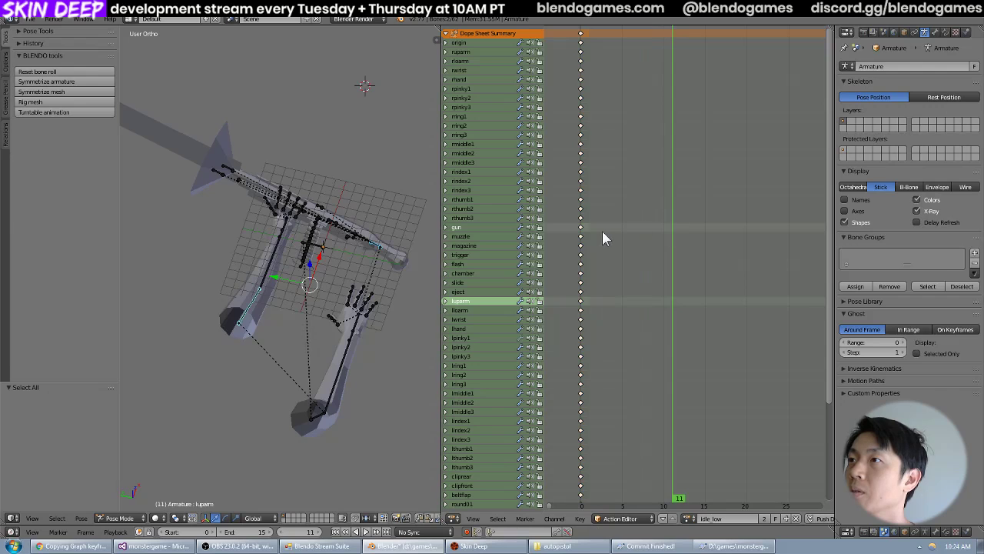
key("b")
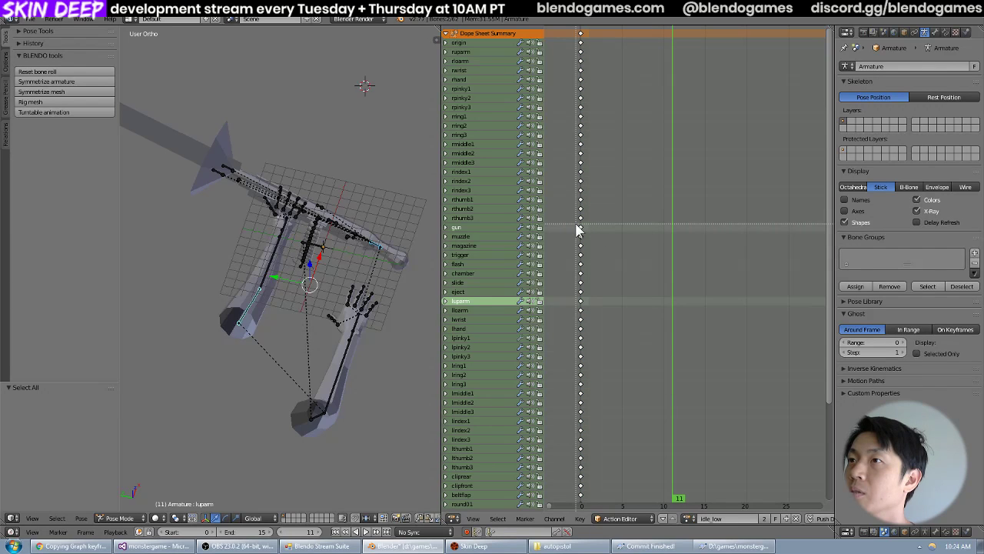
left_click_drag(578, 228, 581, 233)
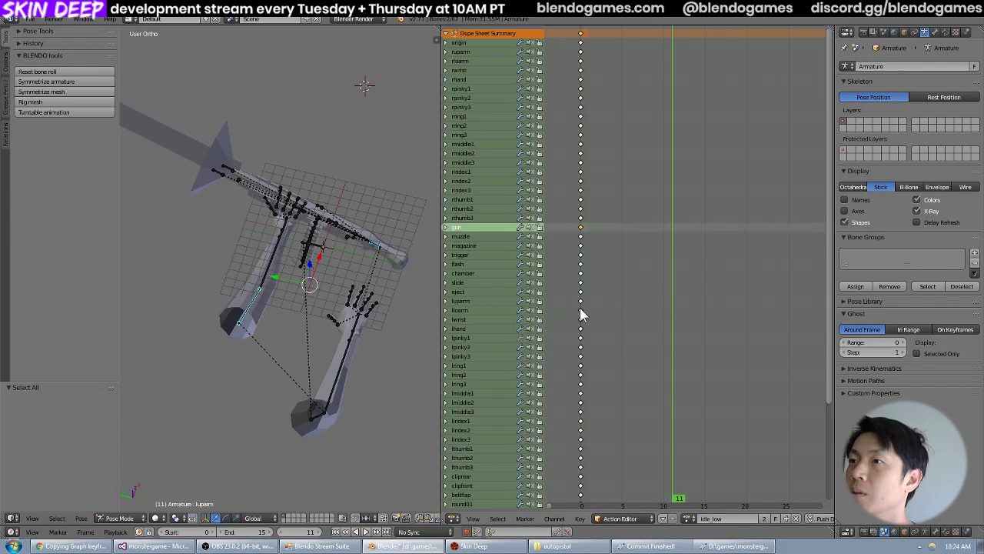
scroll(570, 319, "down", 2)
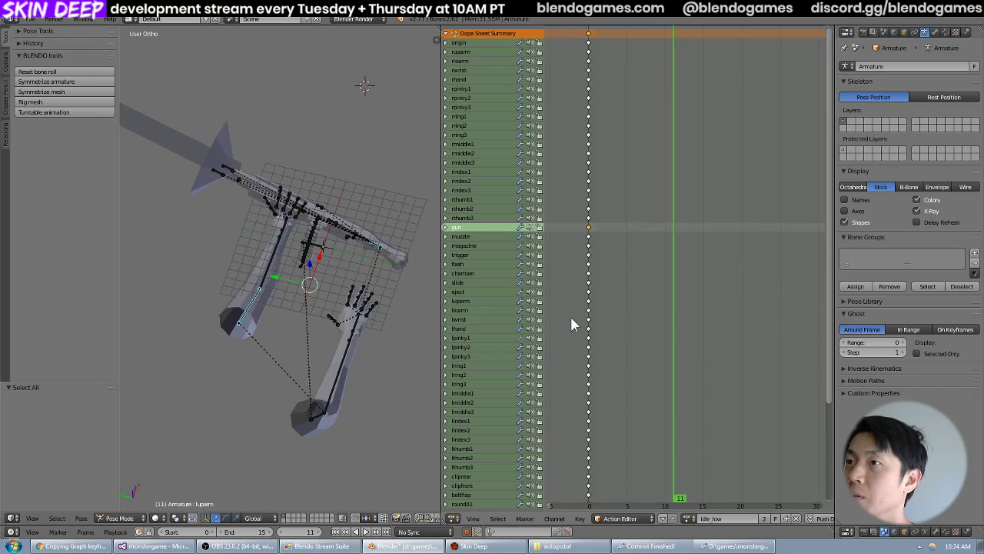
middle_click_drag(608, 336, 648, 306)
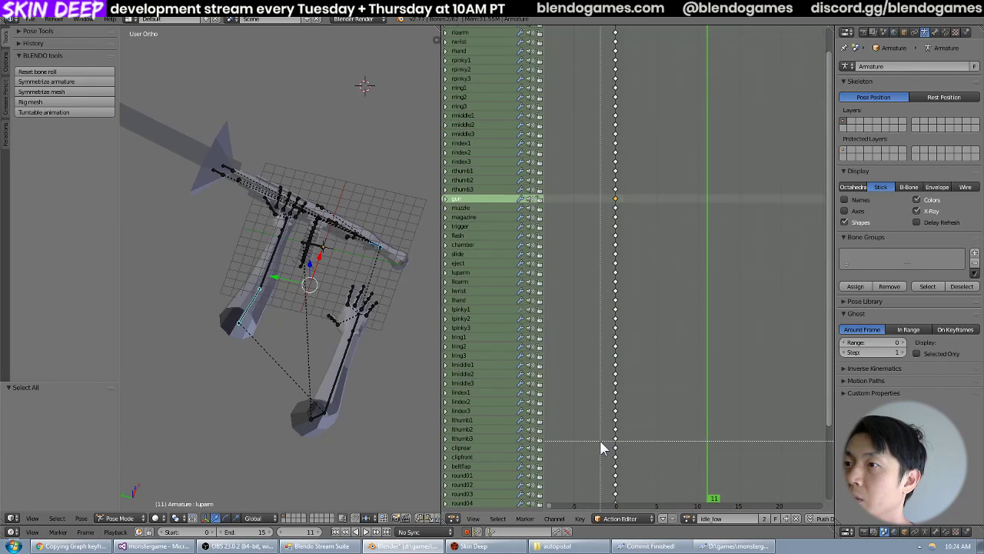
left_click_drag(600, 442, 628, 267)
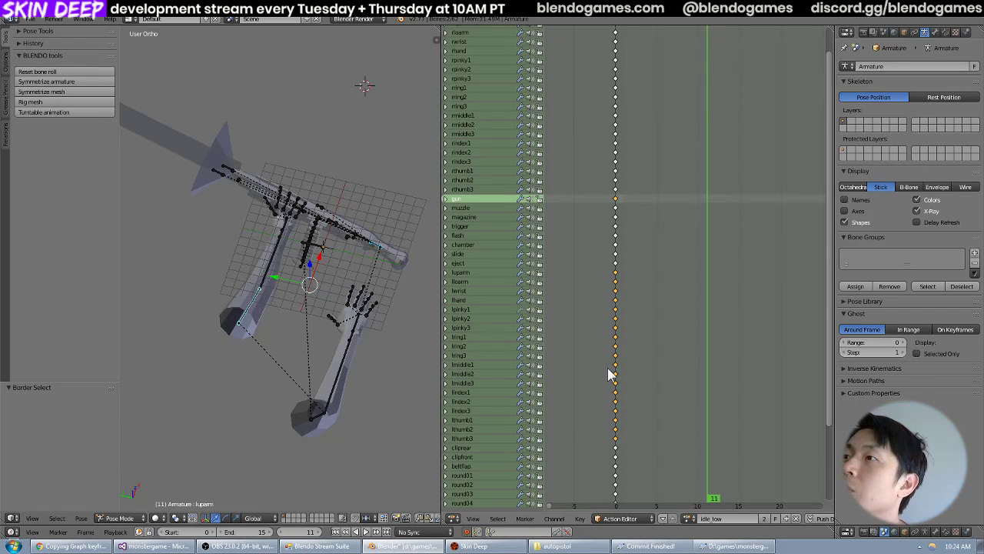
left_click(579, 518)
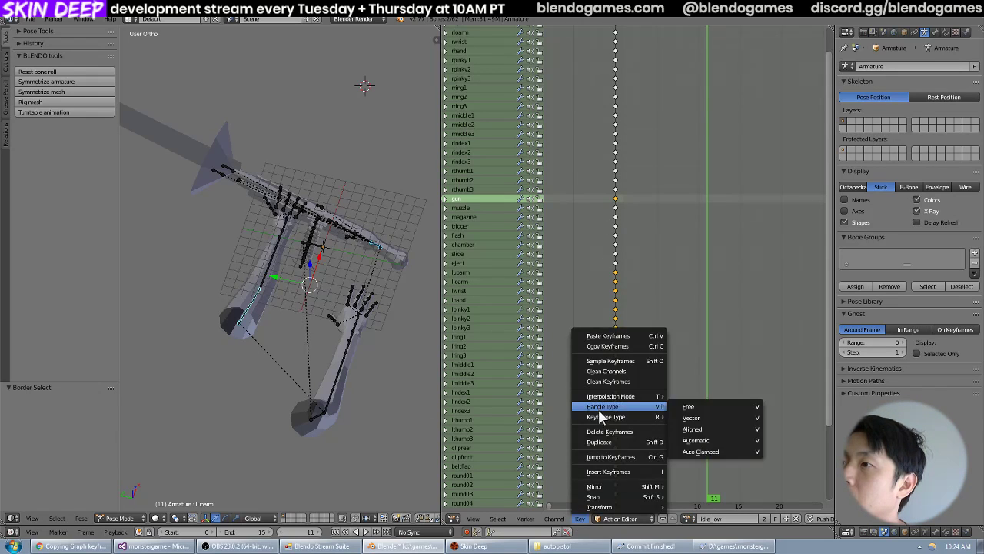
left_click(607, 346)
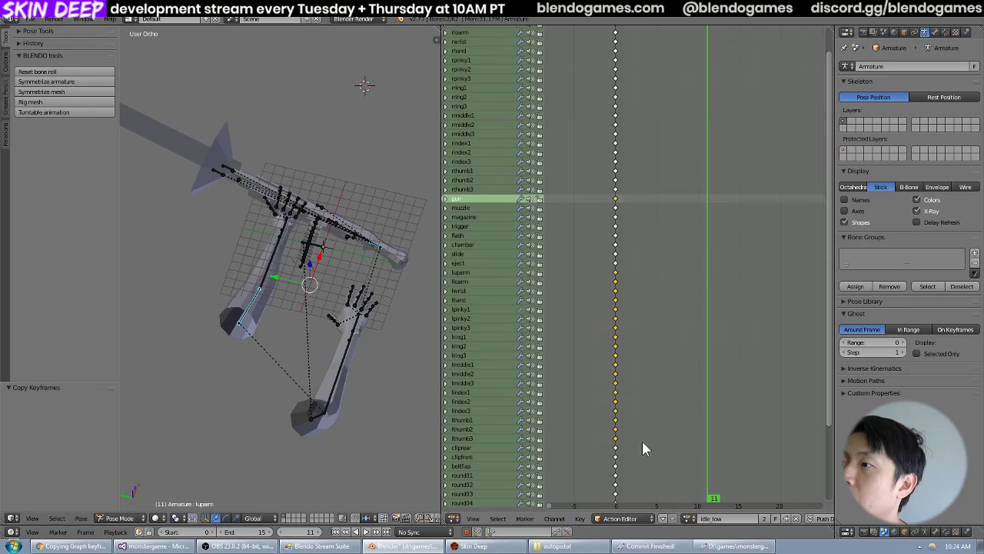
Try pasting the copied keyframes at frame 10 of the idle_high_to_low action, and undo the paste.
left_click(689, 518)
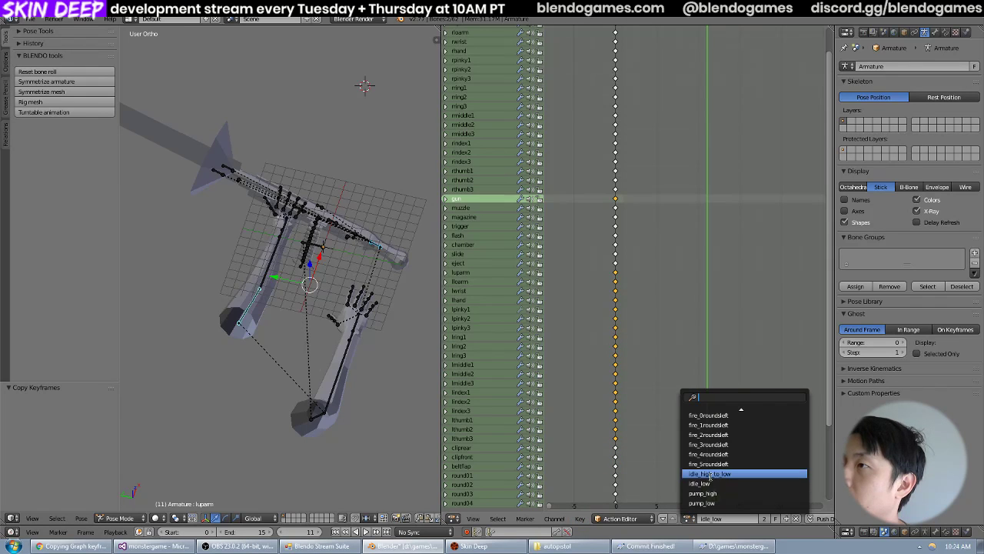
left_click(704, 475)
left_click(698, 329)
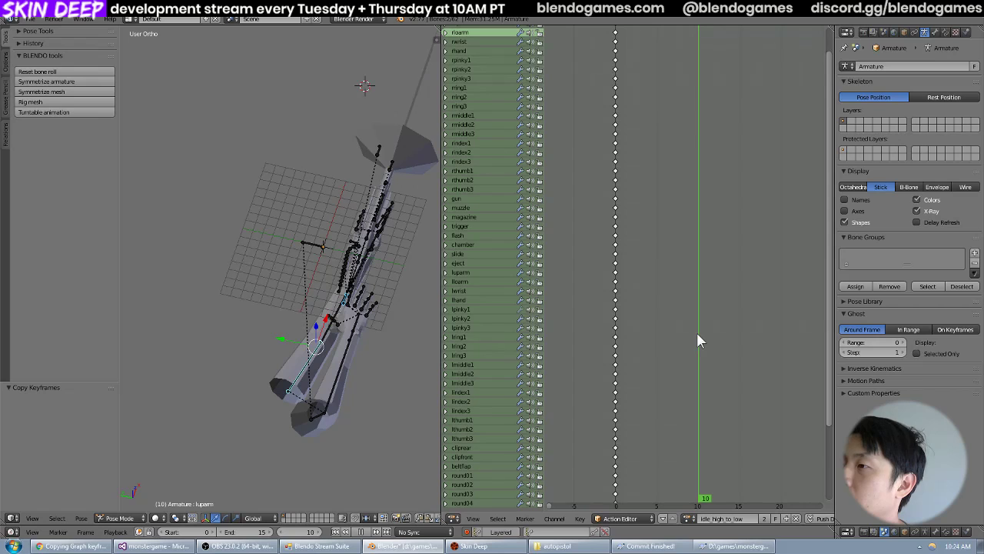
left_click(580, 518)
left_click(639, 337)
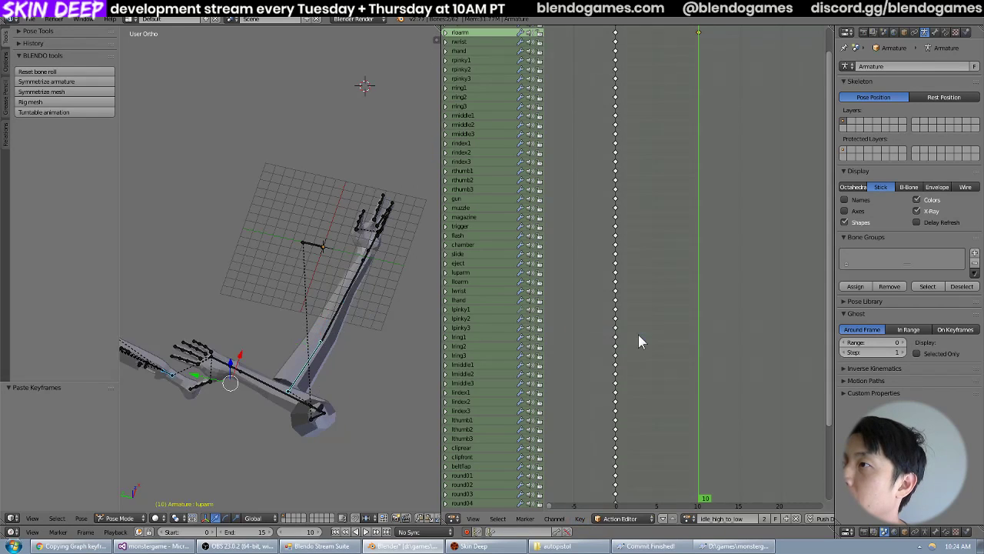
scroll(718, 305, "down", 2)
middle_click_drag(715, 347, 705, 326)
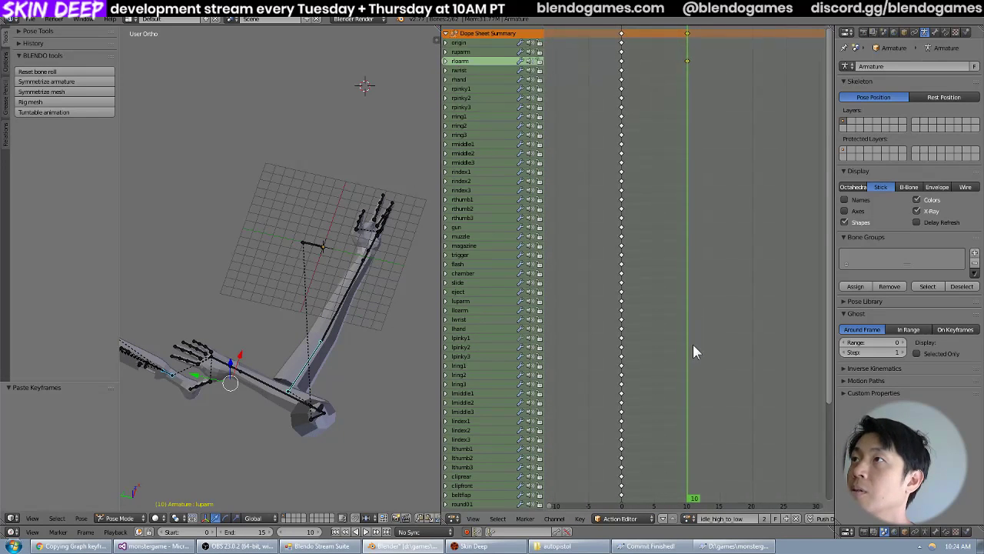
key("ctrl+z")
Scrub the idle_high_to_low action to frame 10, and reopen the idle_low action to examine its arm and gun pose.
left_click_drag(691, 344, 657, 336)
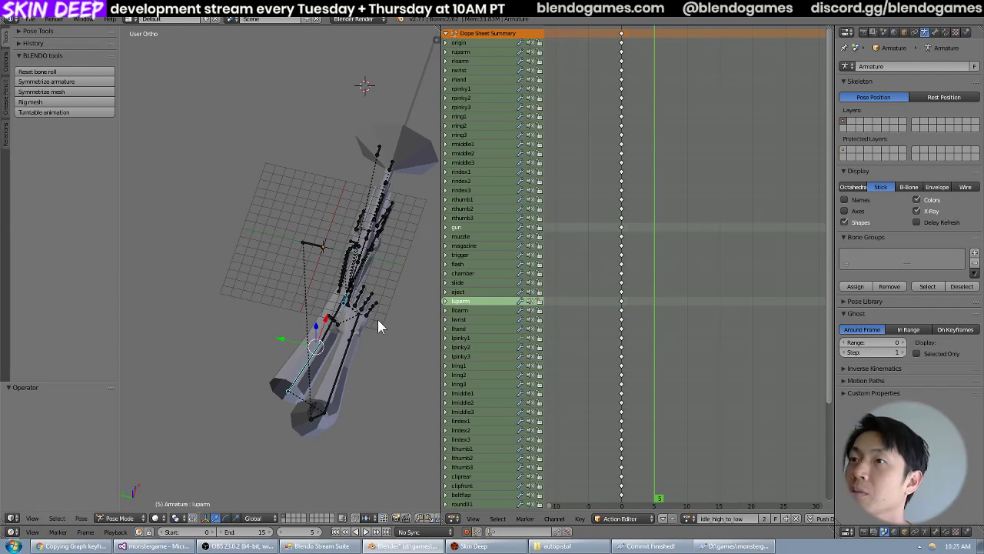
middle_click_drag(377, 322, 402, 289)
left_click_drag(651, 278, 689, 330)
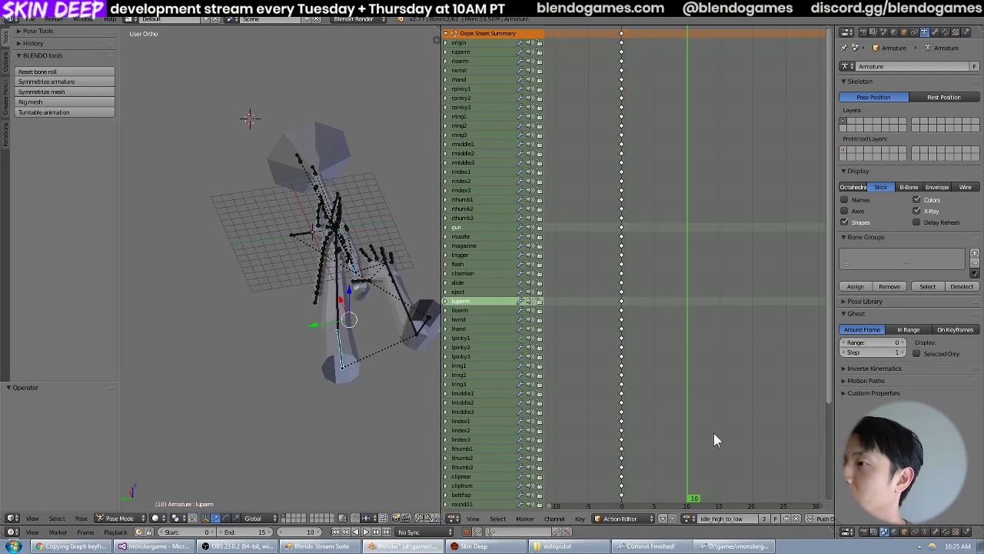
left_click(688, 518)
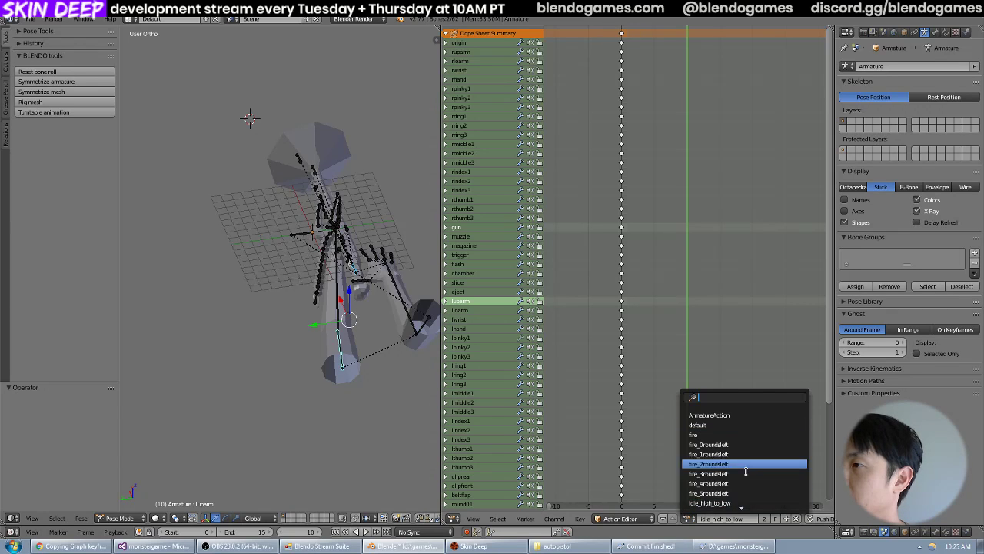
scroll(746, 471, "up", 5)
scroll(744, 468, "down", 12)
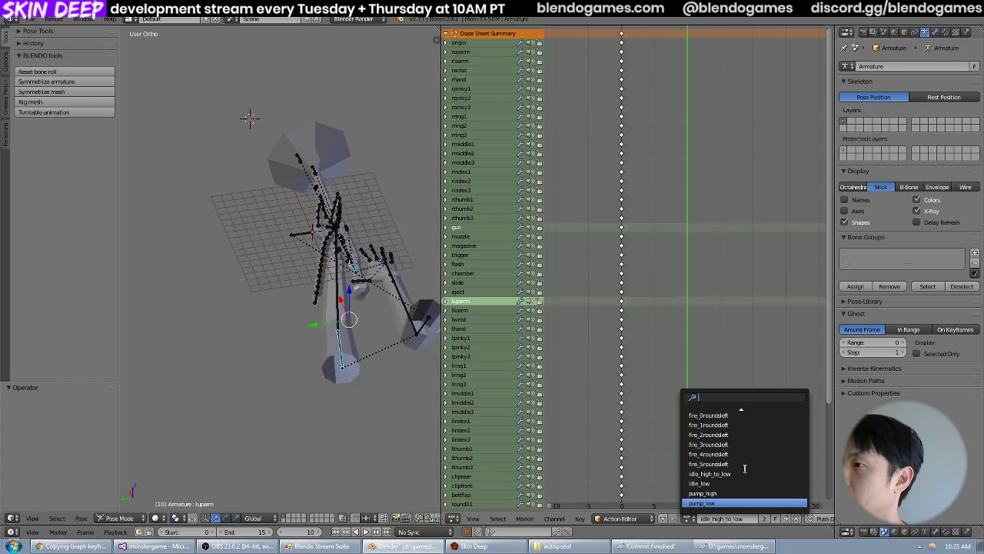
left_click(721, 482)
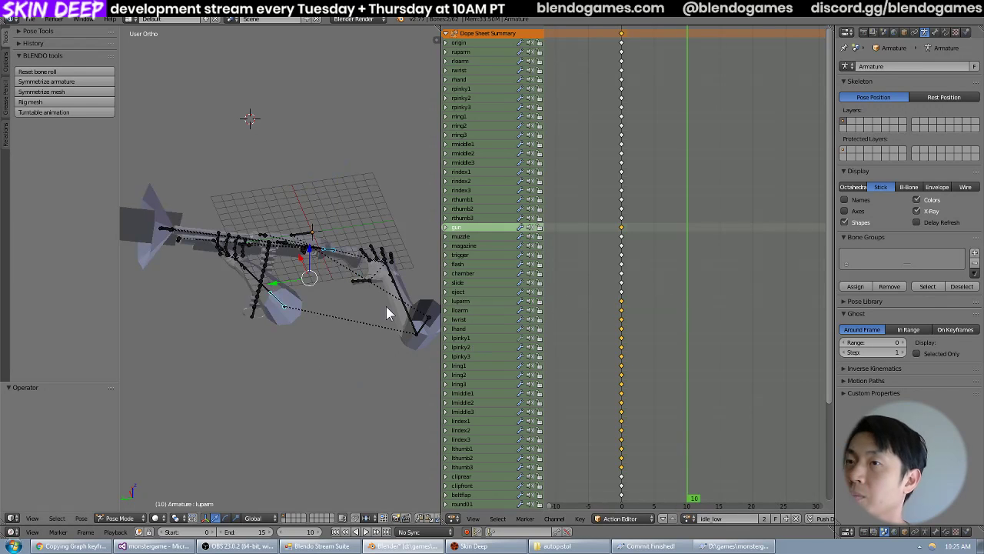
middle_click_drag(378, 235, 349, 281)
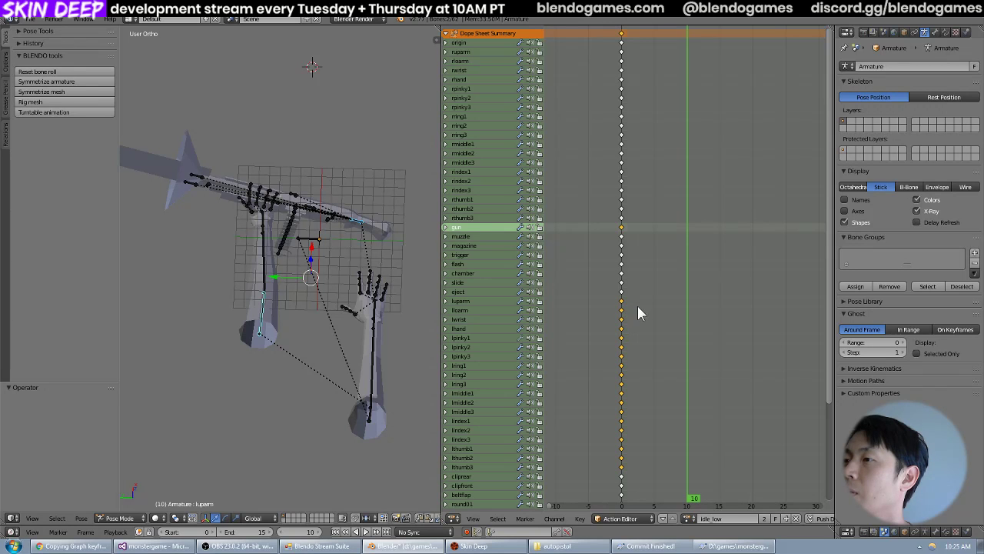
Switch to Chrome and search Google for "blender copy keyframes from one action to another".
left_click(69, 545)
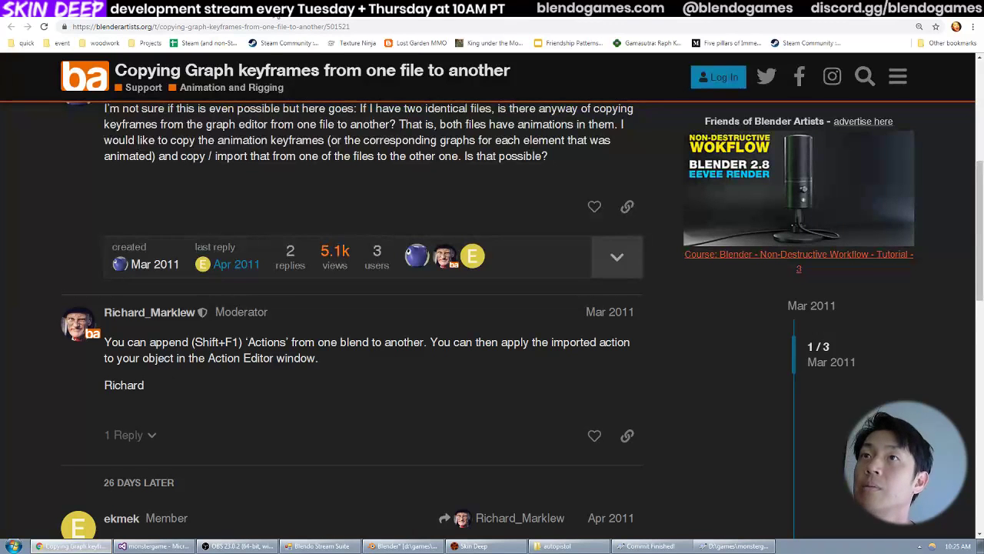
key("alt+Left")
key("alt+Left")
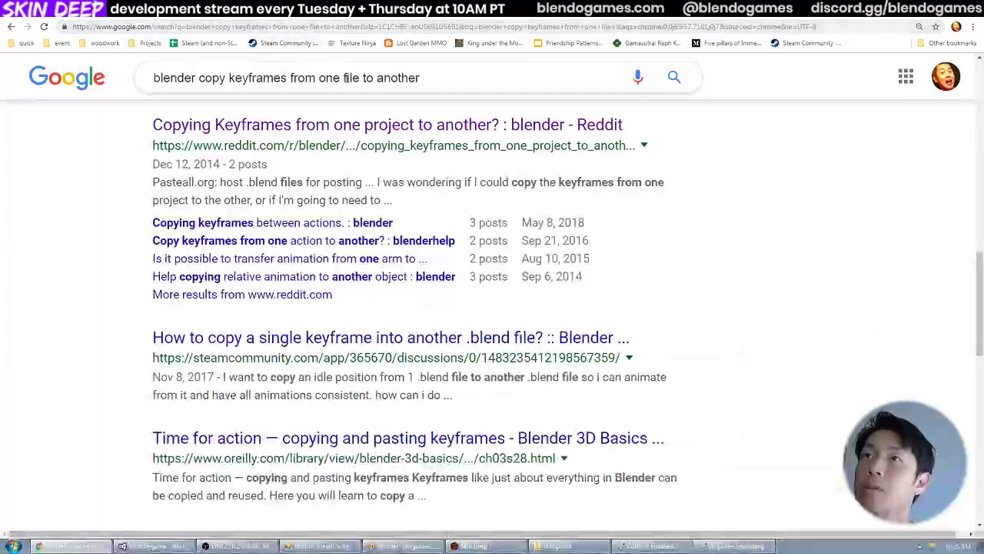
left_click_drag(465, 76, 228, 78)
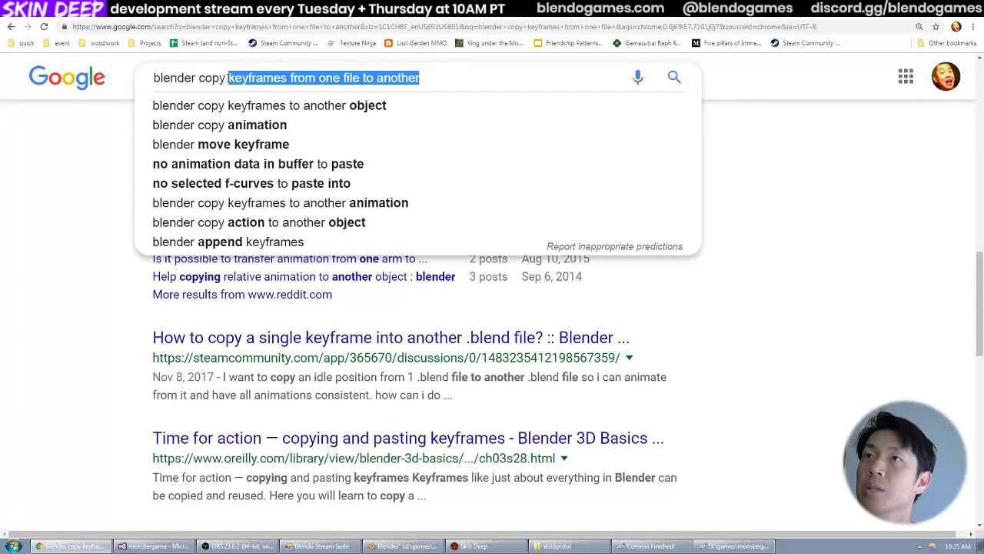
left_click_drag(227, 77, 326, 78)
triple_click(345, 77)
double_click(351, 77)
type("actio")
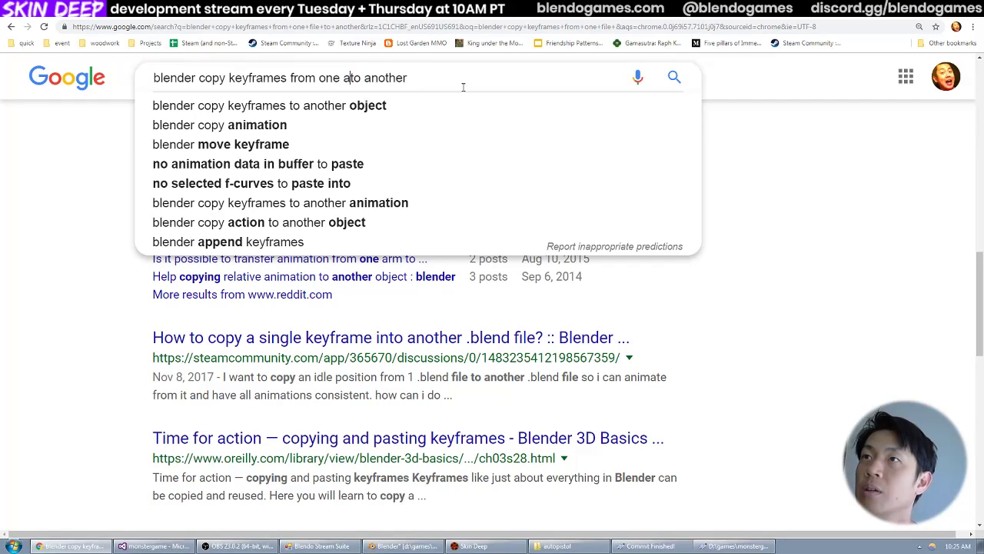
type("n")
key("Return")
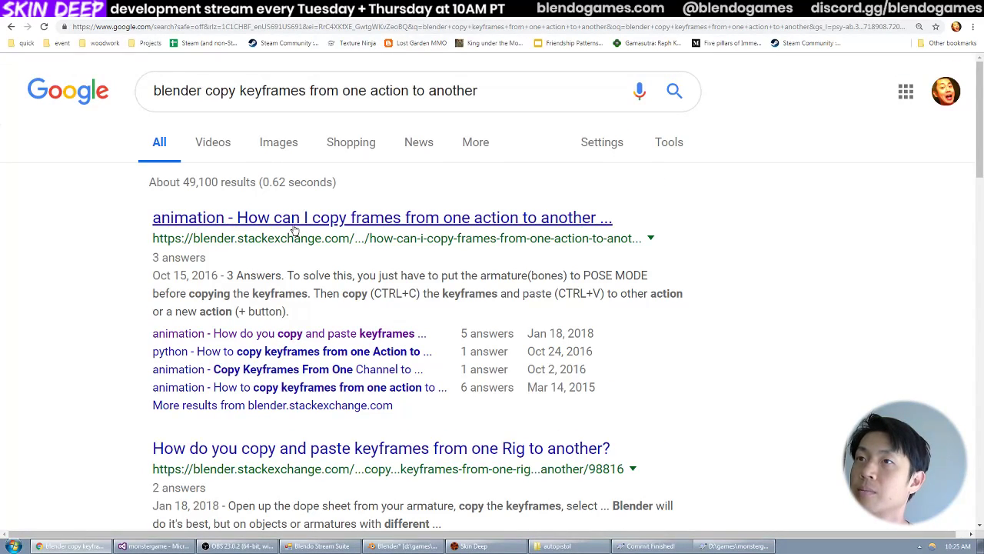
Look through the search results for a way to copy keyframes between Blender actions.
scroll(294, 212, "down", 3)
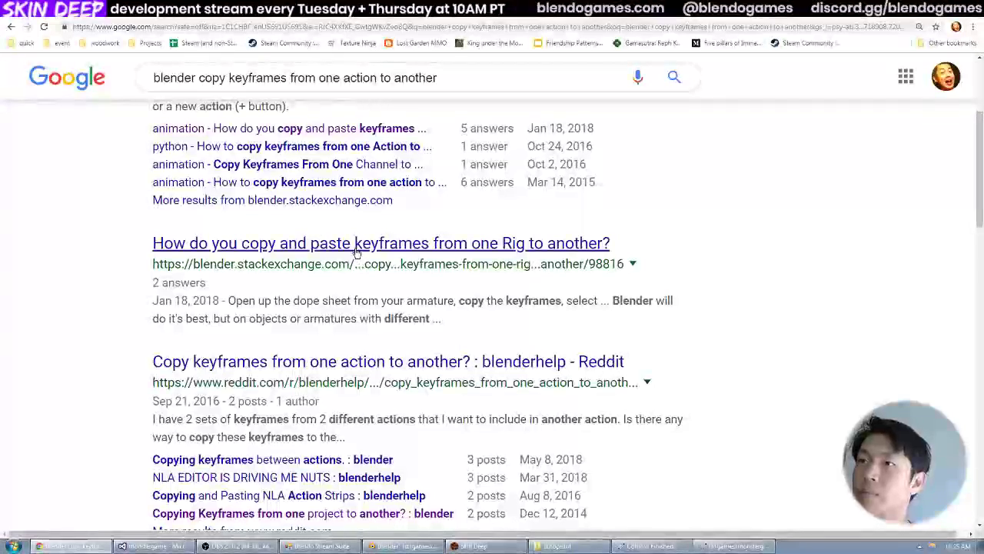
scroll(462, 346, "down", 2)
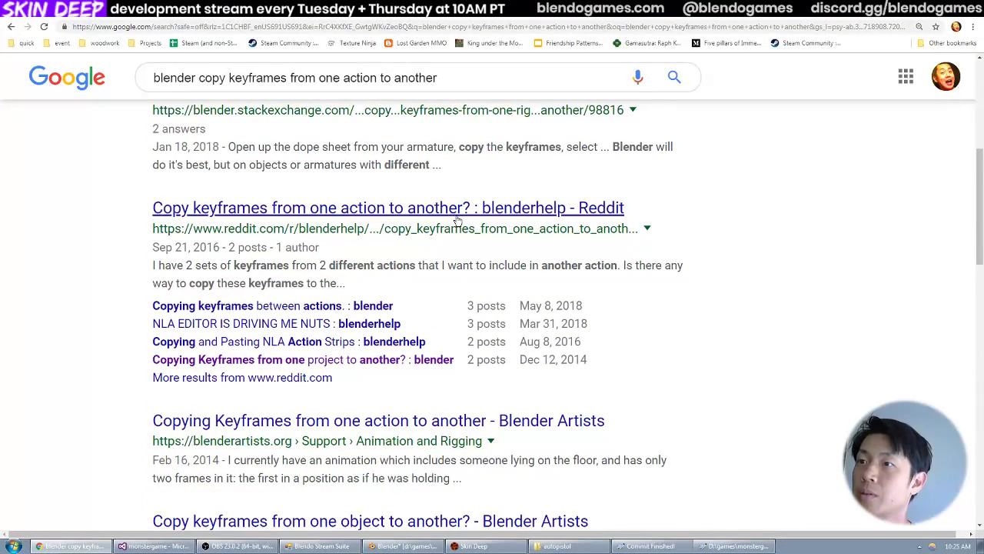
scroll(457, 221, "down", 1)
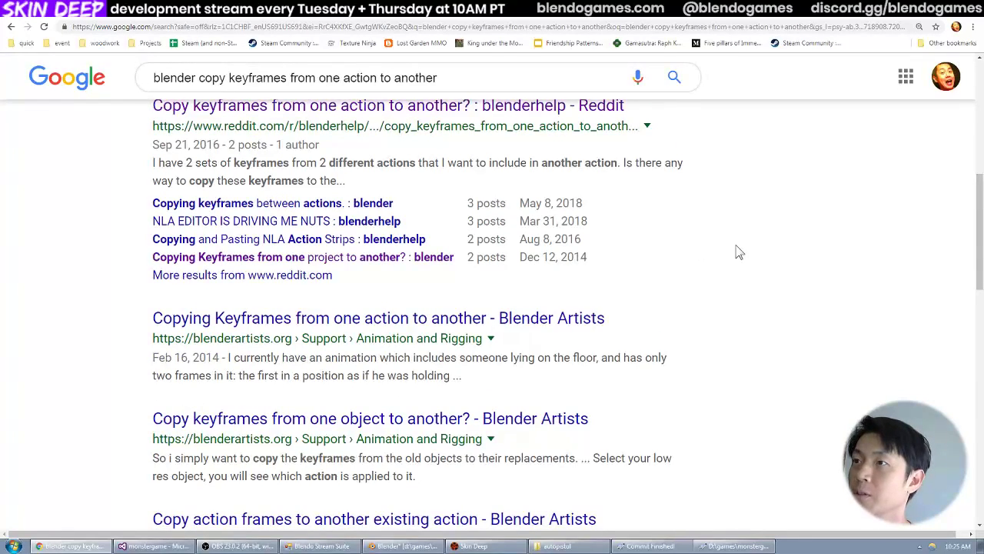
scroll(692, 207, "down", 1)
scroll(681, 207, "down", 2)
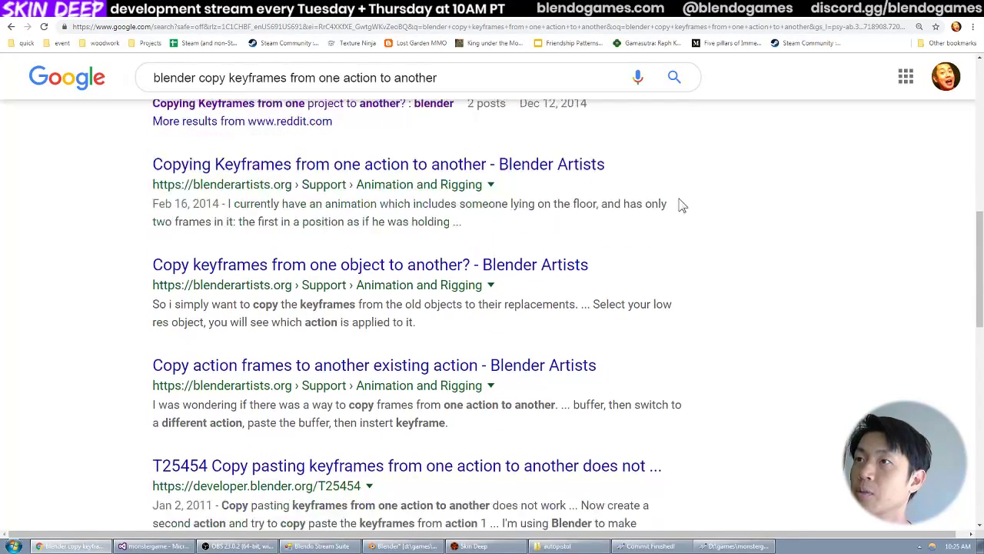
scroll(751, 212, "down", 1)
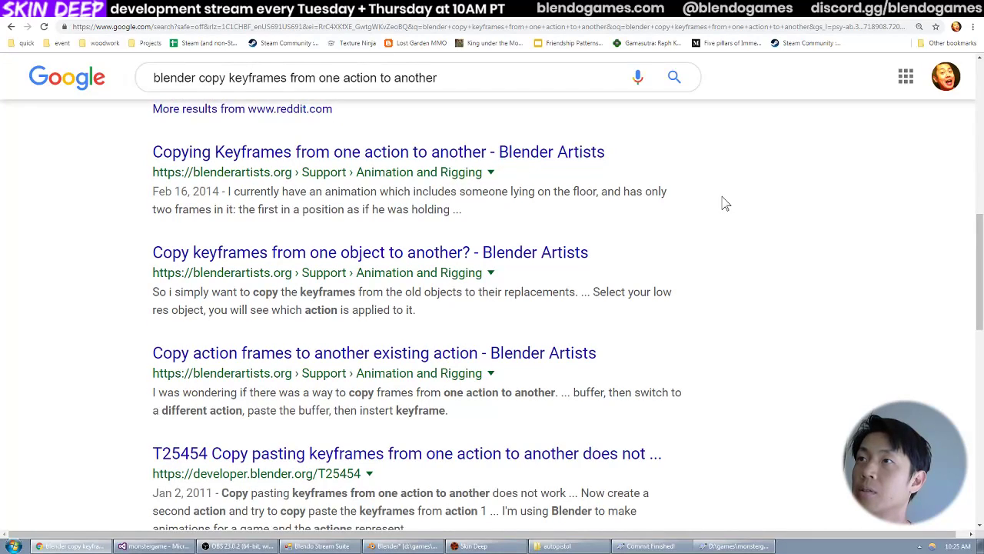
scroll(726, 199, "down", 1)
scroll(737, 222, "down", 1)
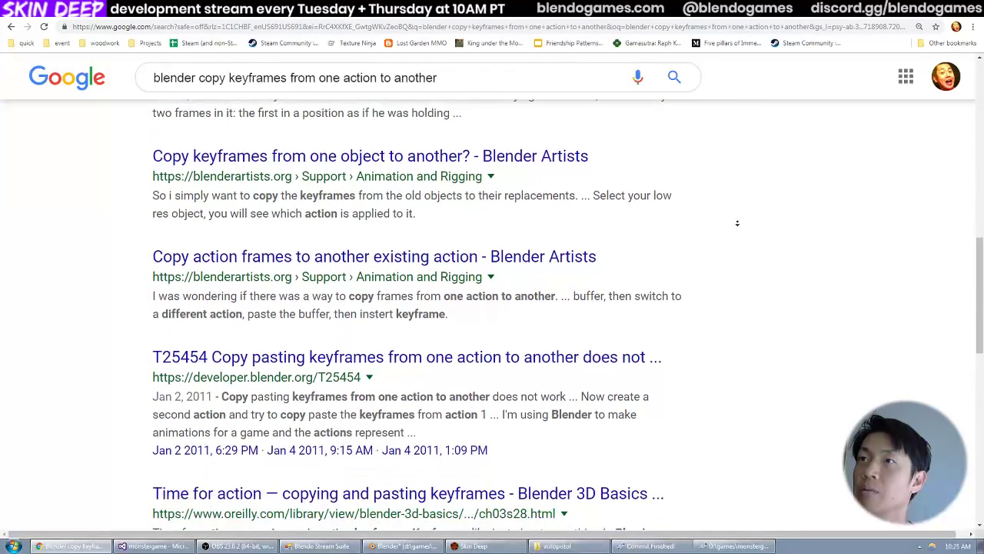
scroll(738, 227, "up", 1)
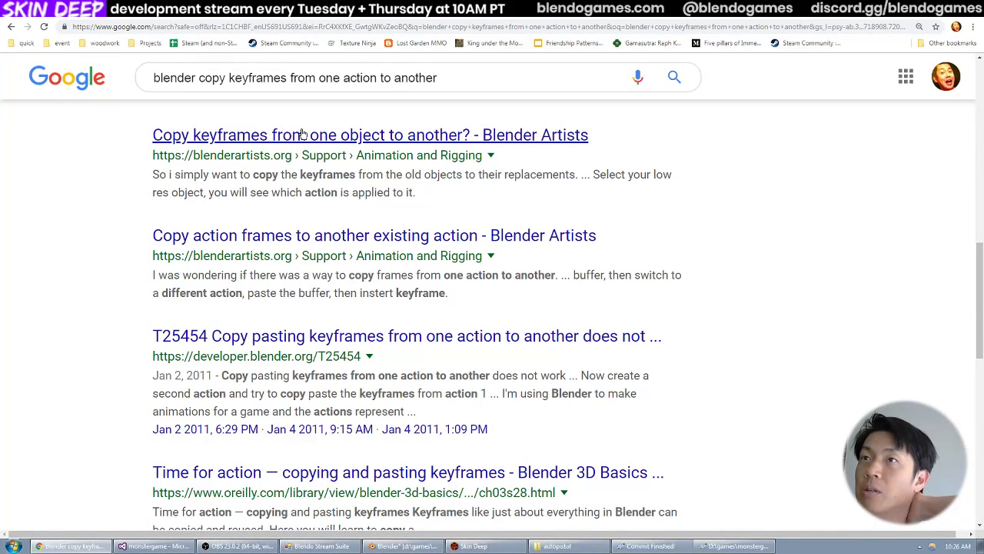
Read the Stack Exchange question on copying frames from one action to another, including its top-voted answer.
left_click(236, 9)
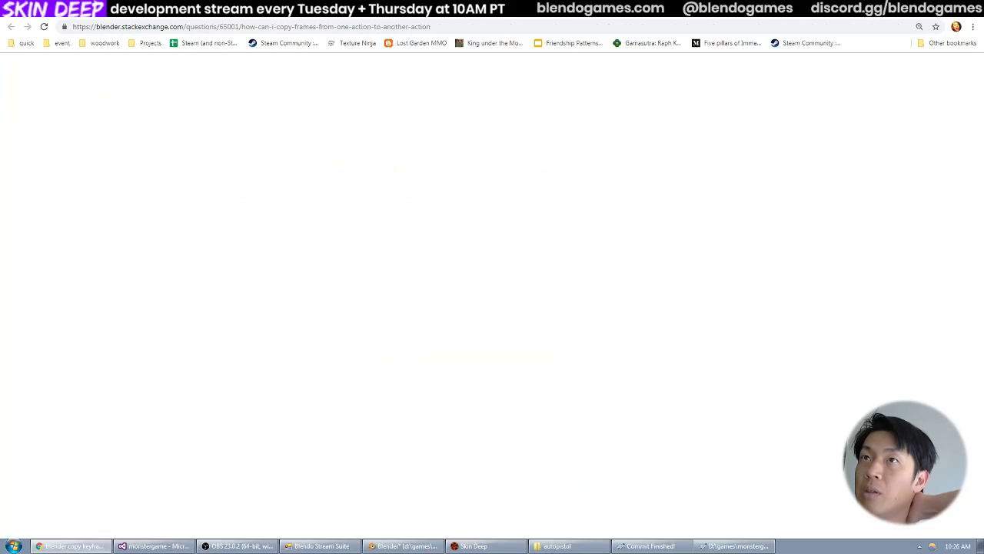
scroll(411, 386, "down", 3)
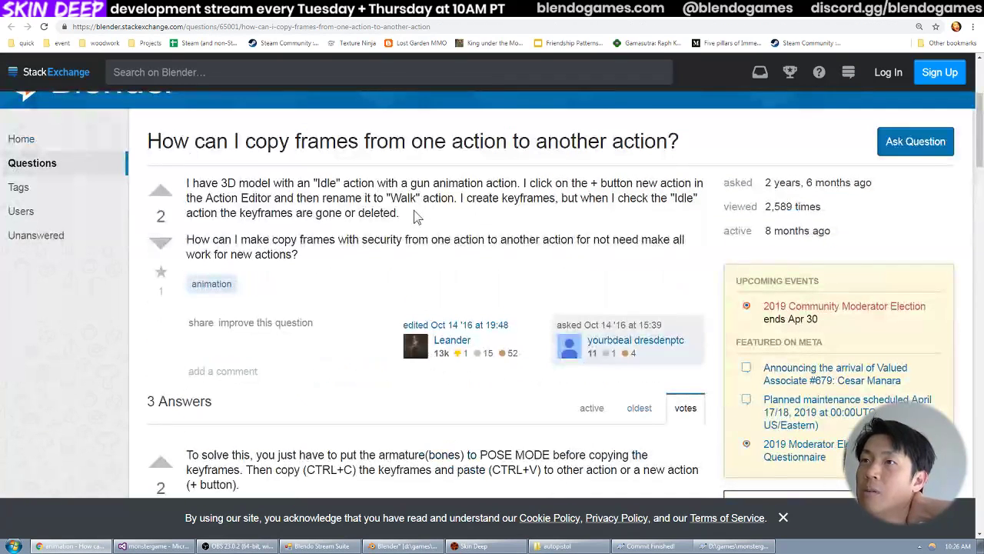
left_click_drag(375, 183, 397, 258)
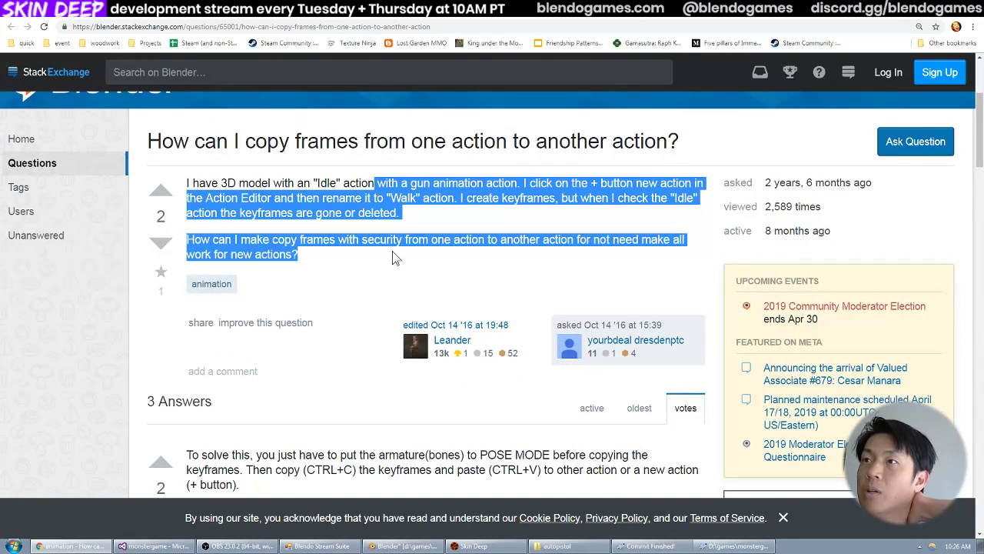
scroll(323, 265, "down", 1)
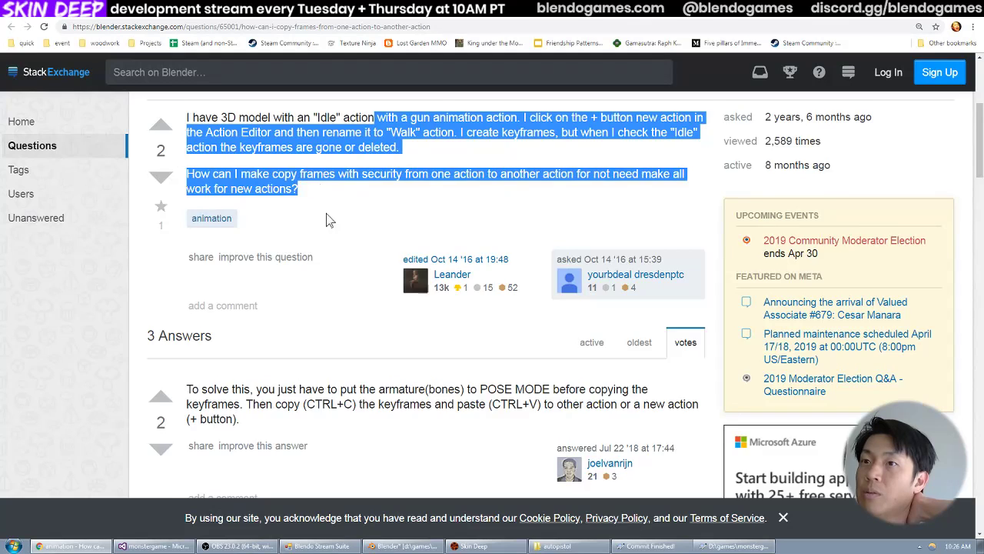
scroll(326, 220, "down", 2)
left_click_drag(326, 235, 344, 267)
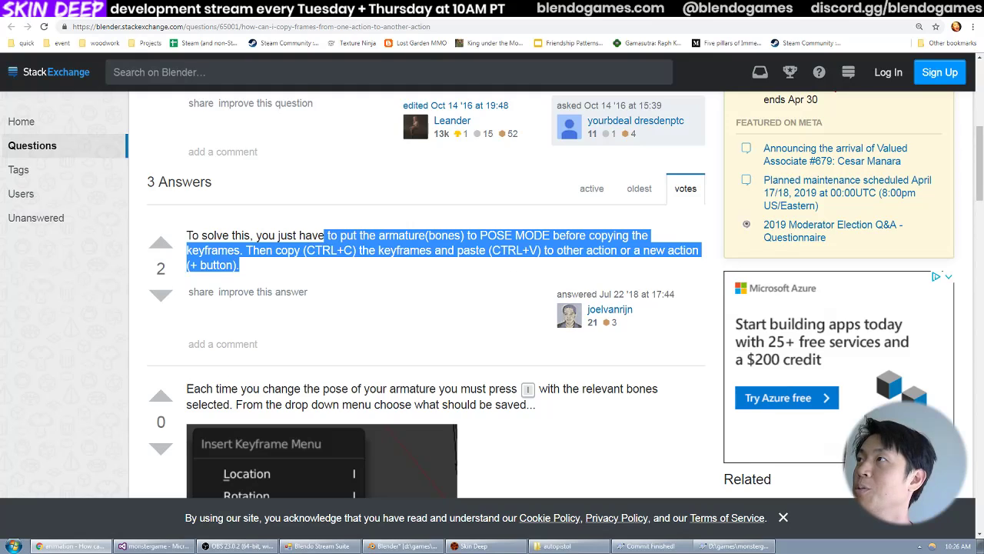
Switch to Blender, try pasting the selected idle_low keyframes at frame 10 of idle_high_to_low, and undo the paste.
key("alt+Tab")
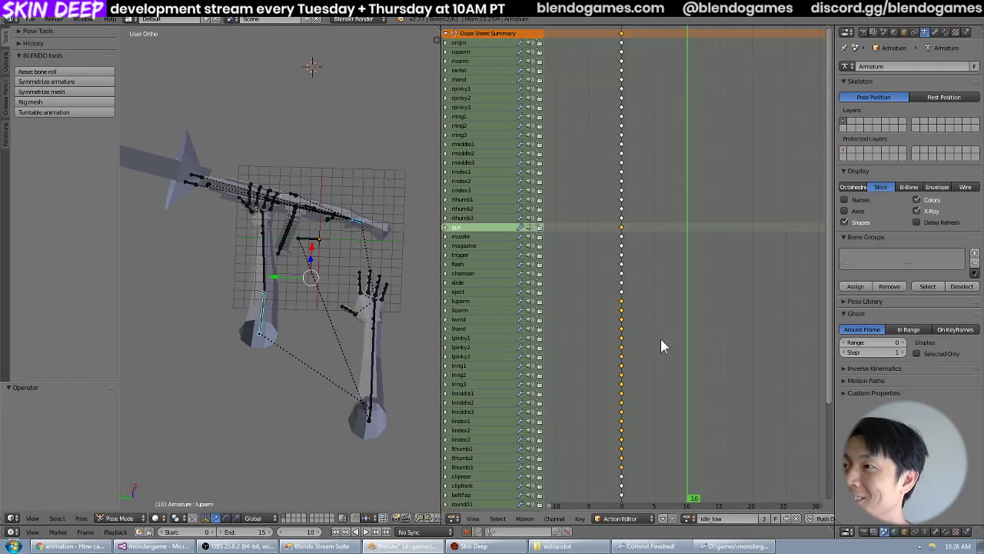
key("ctrl+c")
left_click(688, 519)
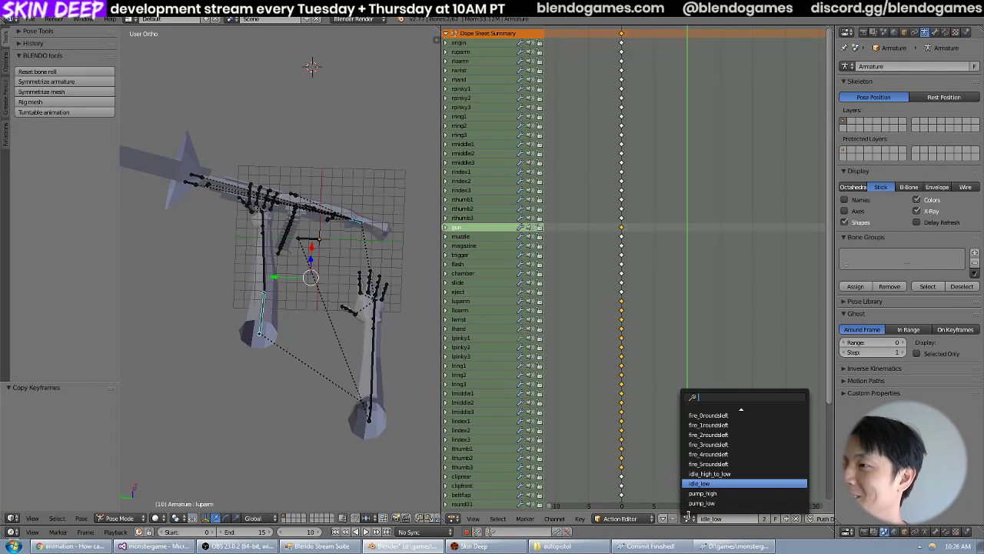
left_click(729, 474)
key("ctrl+v")
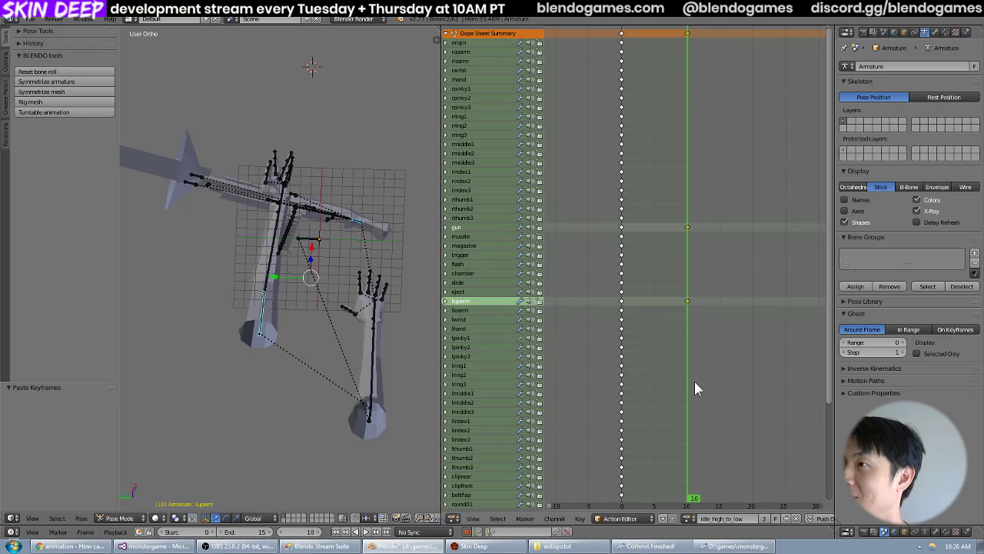
middle_click_drag(415, 261, 327, 228)
key("ctrl+z")
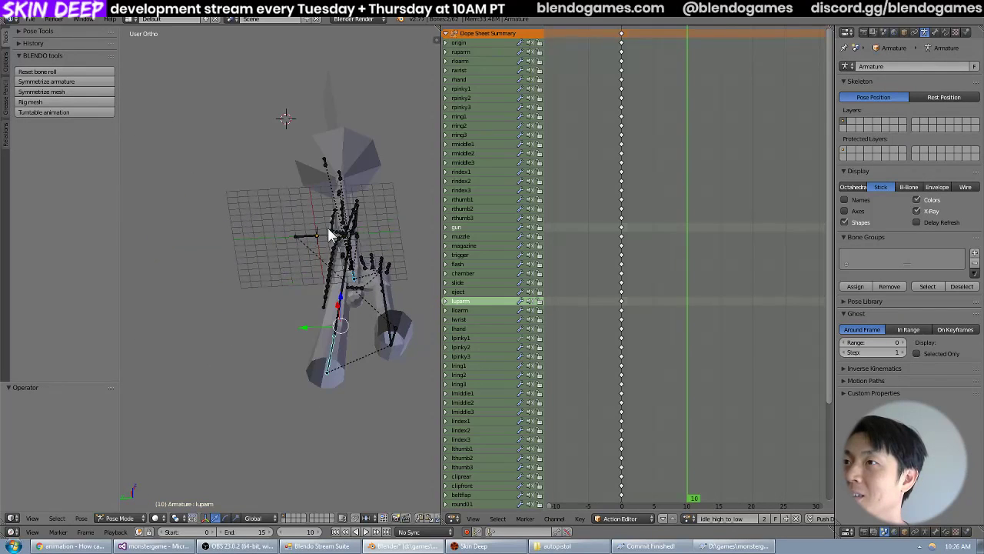
Reopen the idle_low action, select the luparm and gun channels, and deselect all keyframes.
left_click(689, 518)
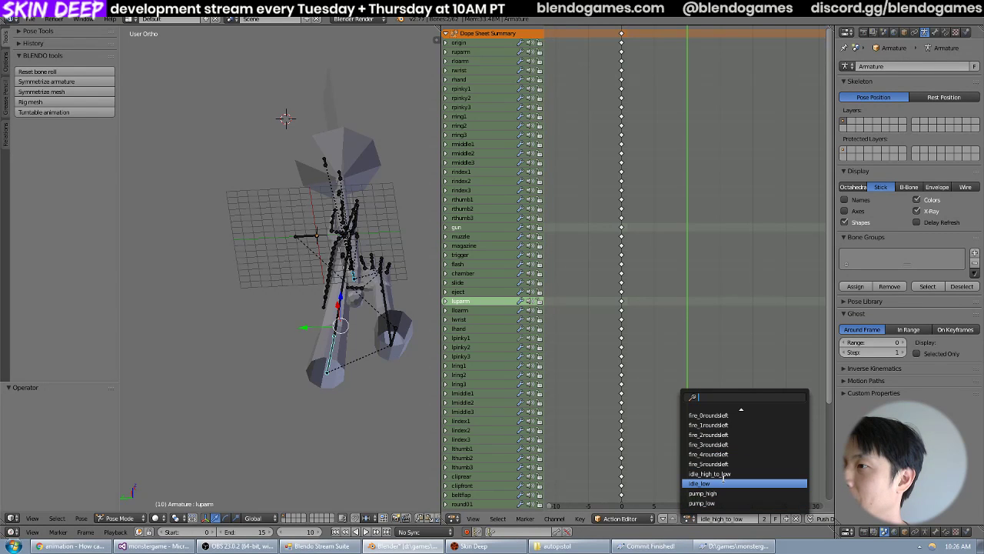
left_click(723, 482)
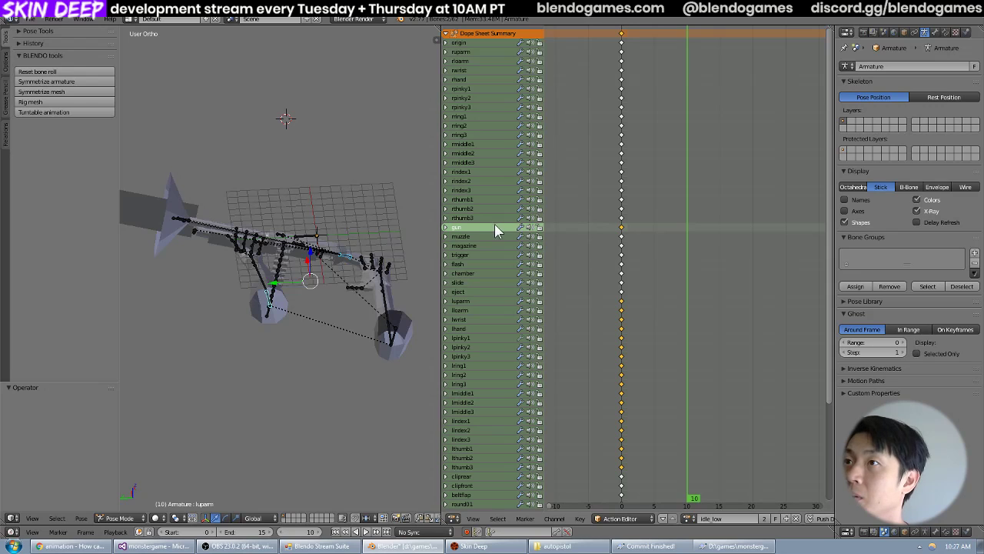
left_click(492, 298)
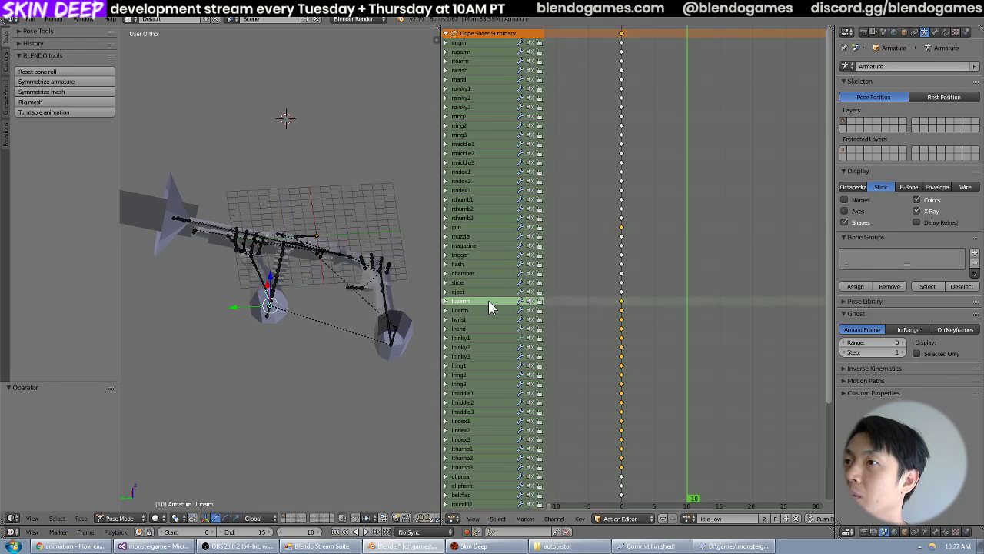
left_click(472, 228)
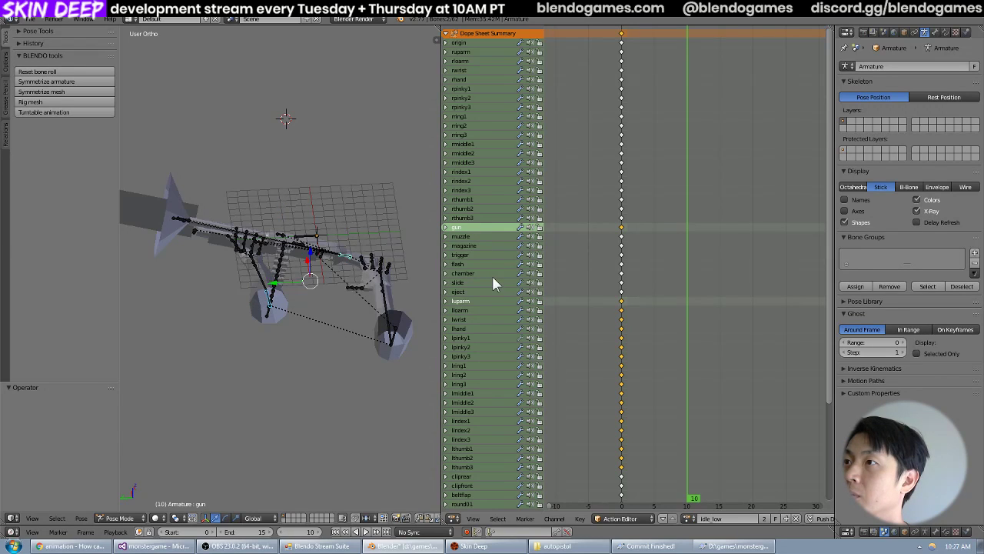
key("a")
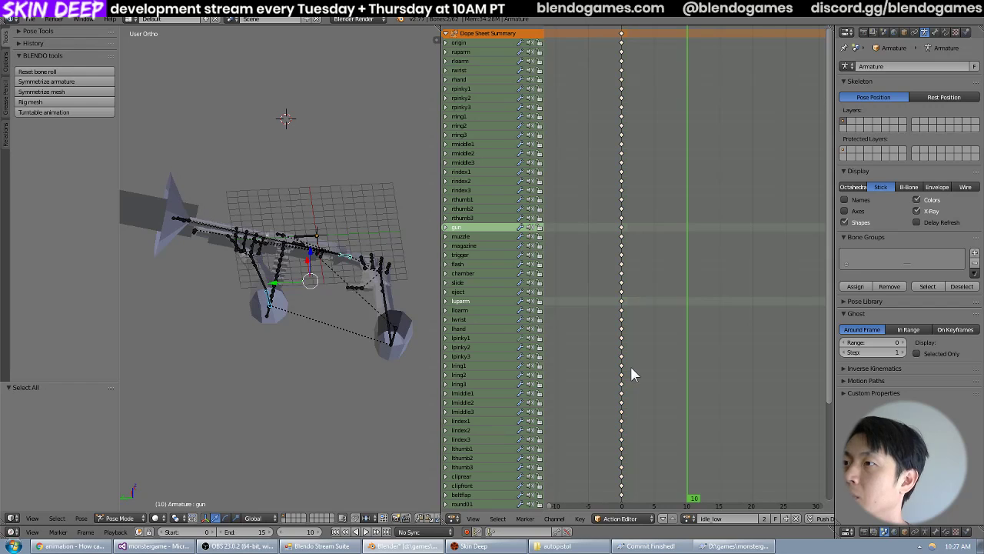
Select the left arm channels from luparm to lthumb3 plus the gun channel, and try copying their keyframes.
left_click(470, 465)
left_click(471, 458)
left_click(472, 448)
left_click(471, 439)
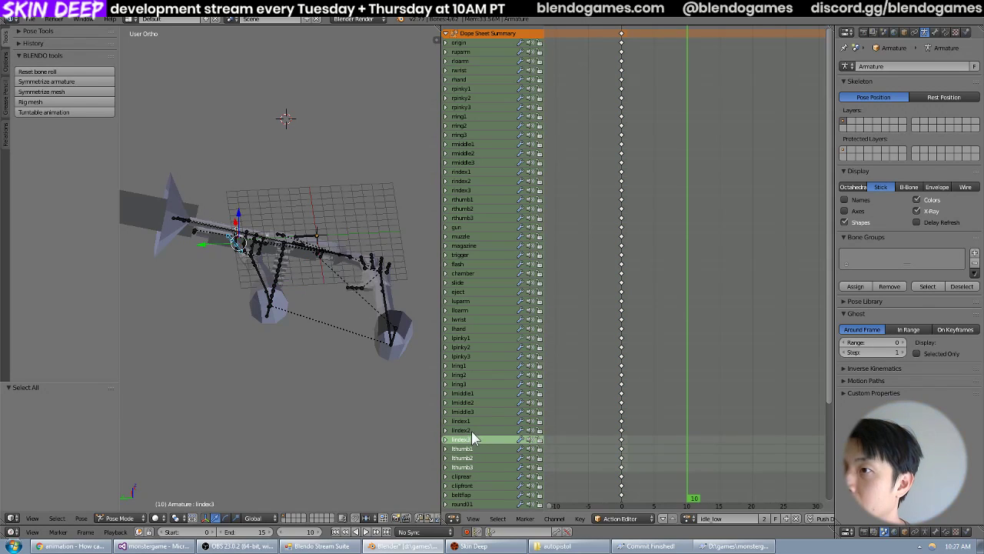
left_click(471, 430)
left_click(471, 421)
left_click(470, 402)
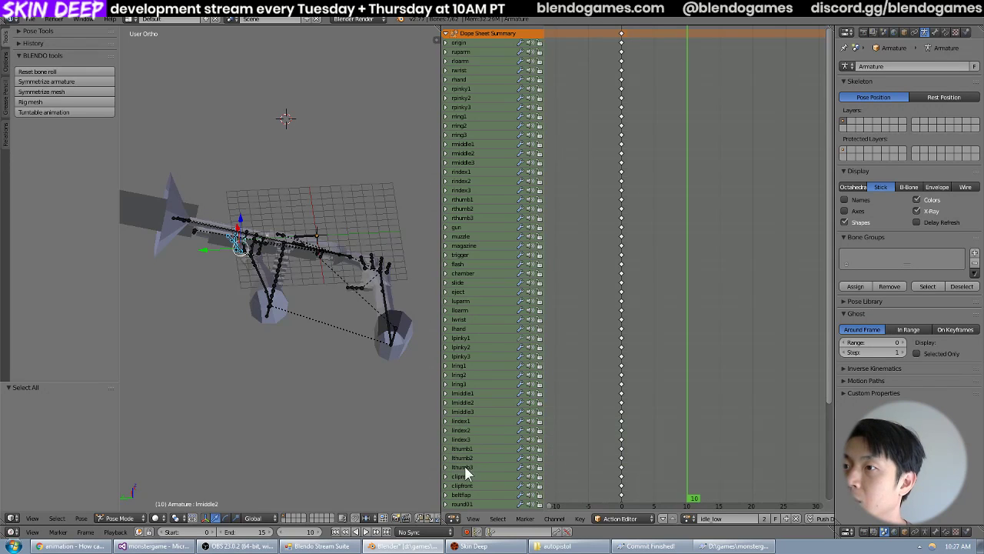
key("b")
left_click_drag(452, 468, 491, 297)
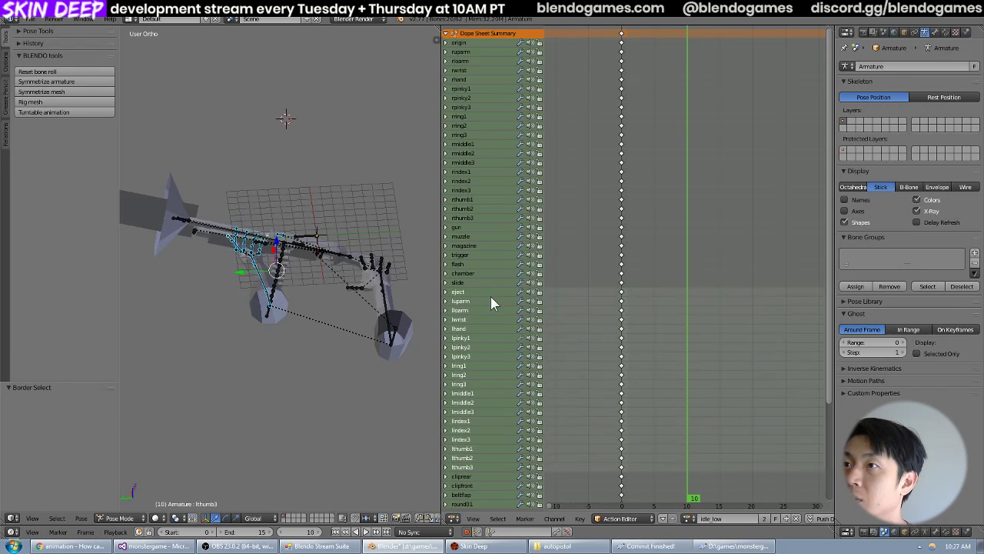
left_click(469, 228)
key("ctrl+c")
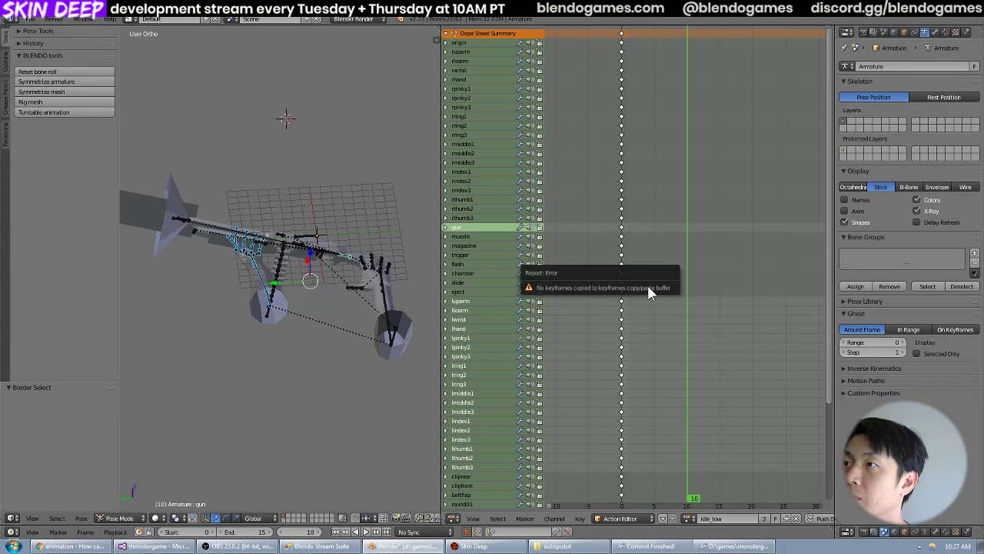
Select the frame 0 keyframes of luparm through lthumb3 and of gun in idle_low, and copy them.
left_click(621, 227)
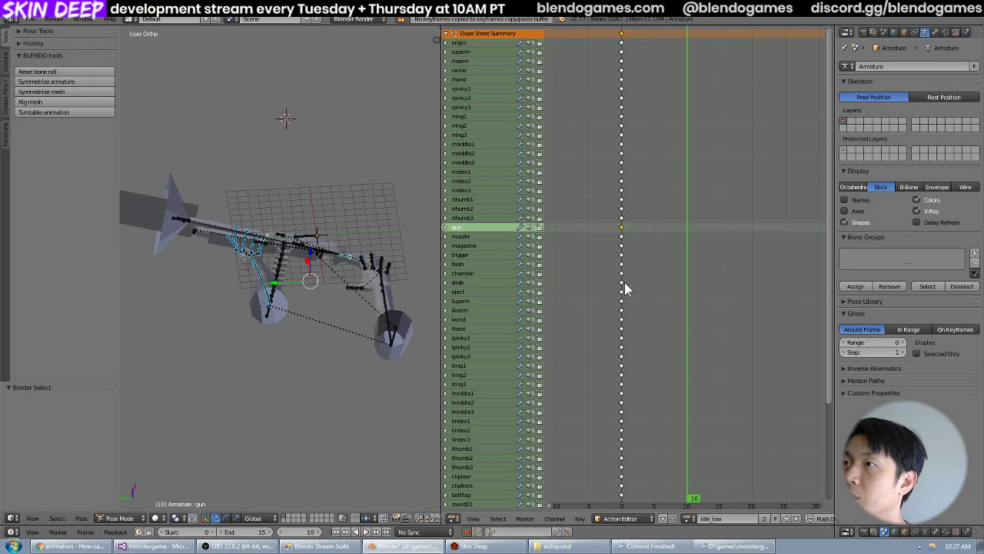
key("a")
key("b")
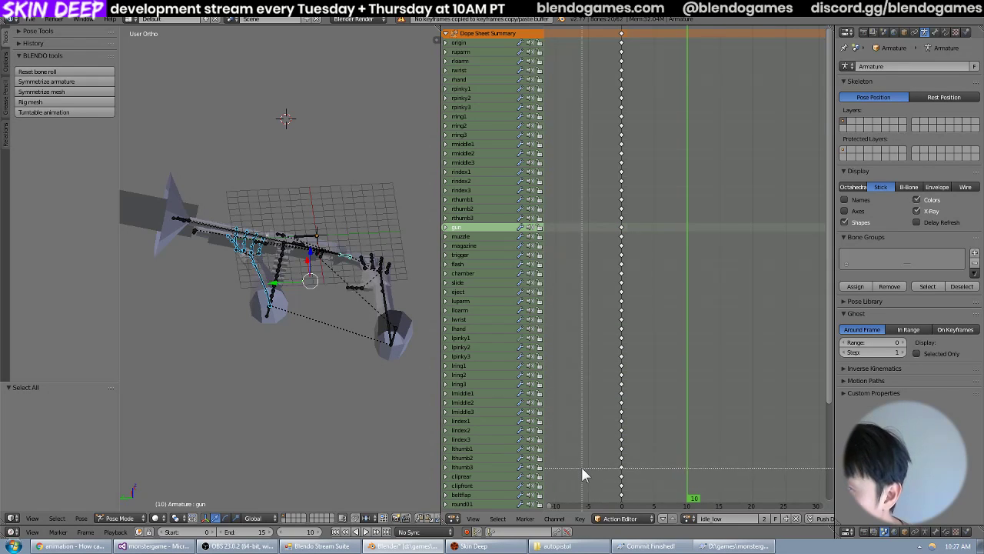
left_click_drag(583, 469, 653, 299)
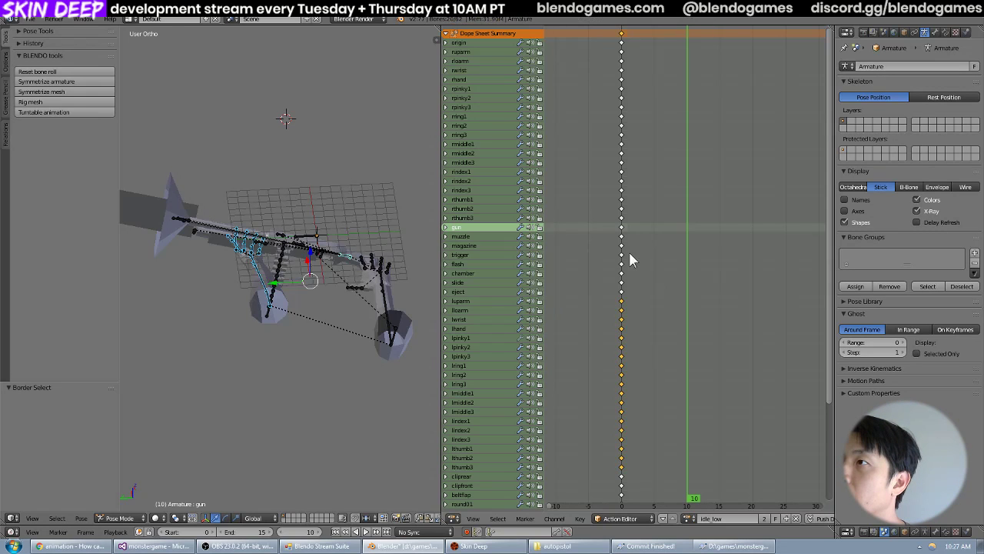
left_click(621, 228, "shift")
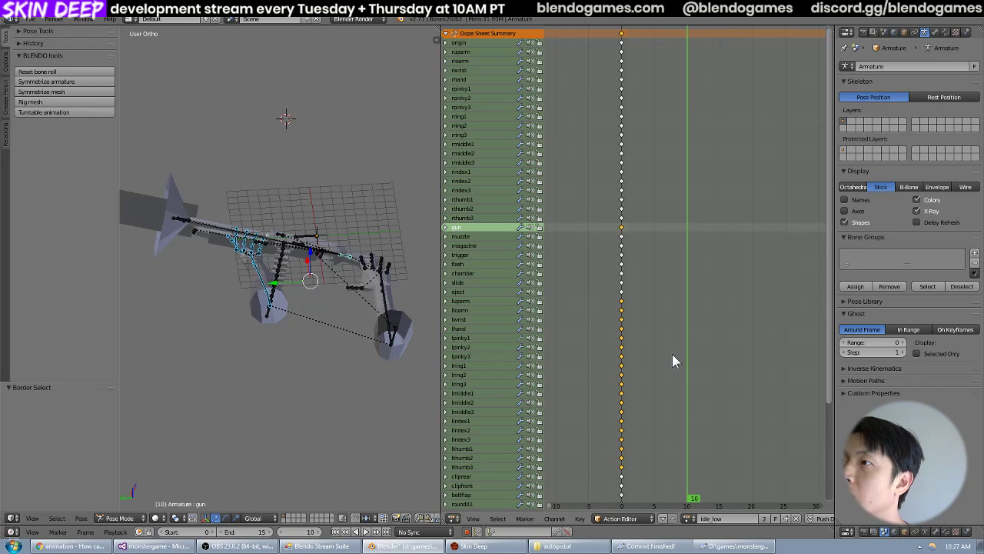
key("ctrl+c")
Paste the copied keyframes at frame 10 of the idle_high_to_low action and inspect the resulting pose.
left_click(688, 518)
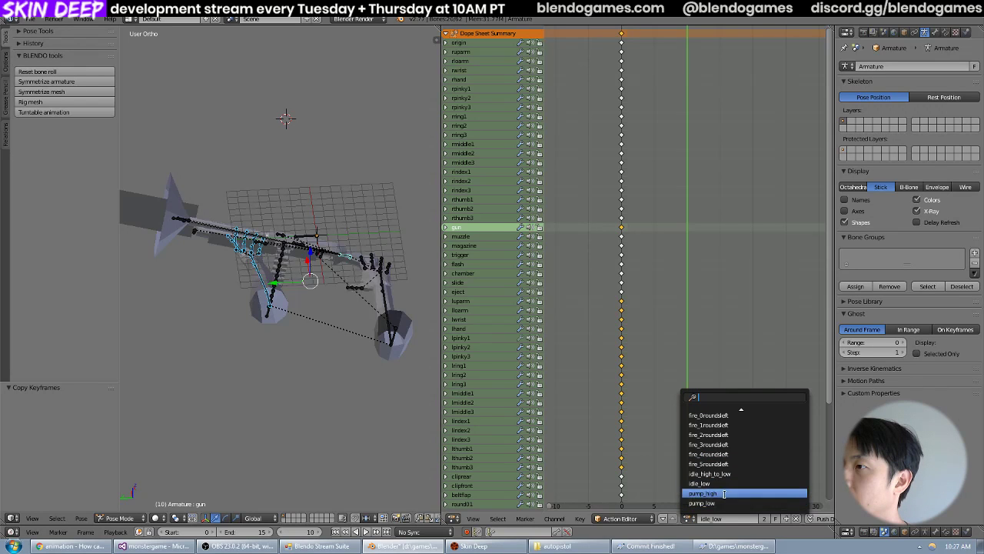
left_click(723, 474)
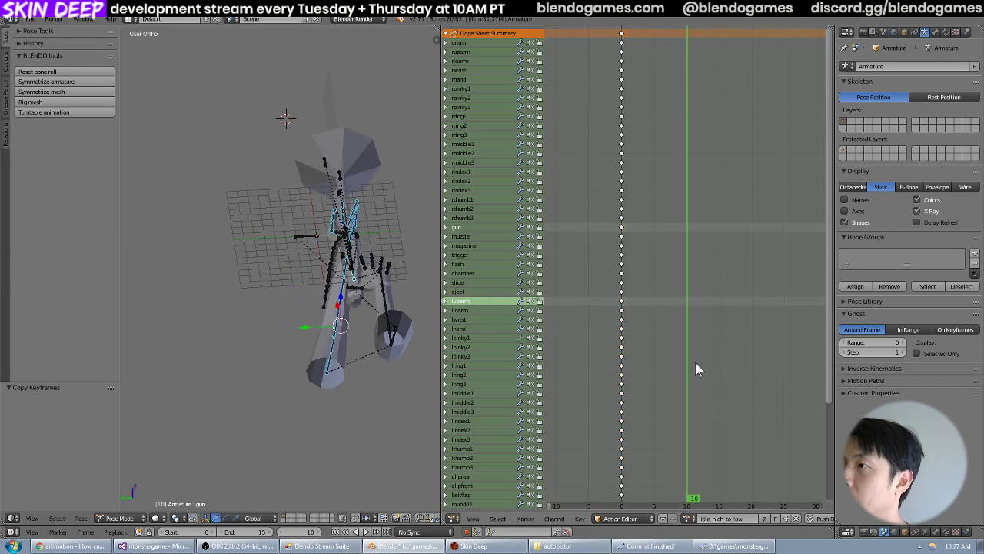
key("ctrl+v")
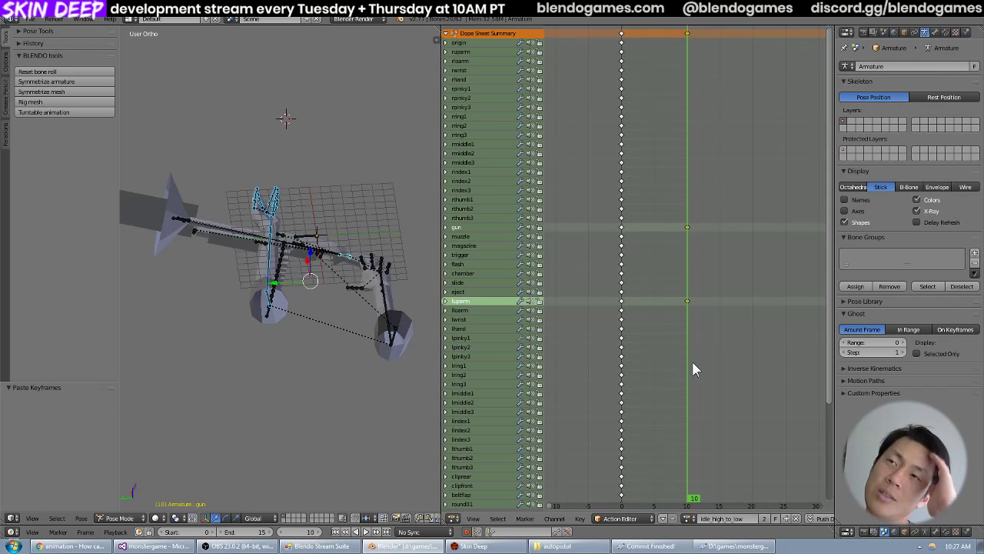
middle_click_drag(262, 266, 302, 242)
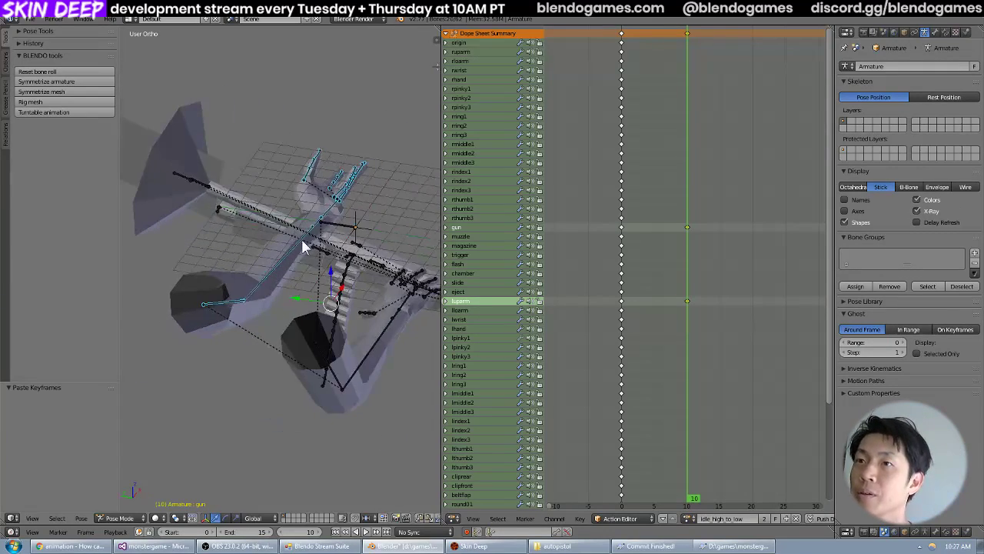
Try moving the luparm bone down along the global Z axis, and cancel the move.
right_click(227, 309)
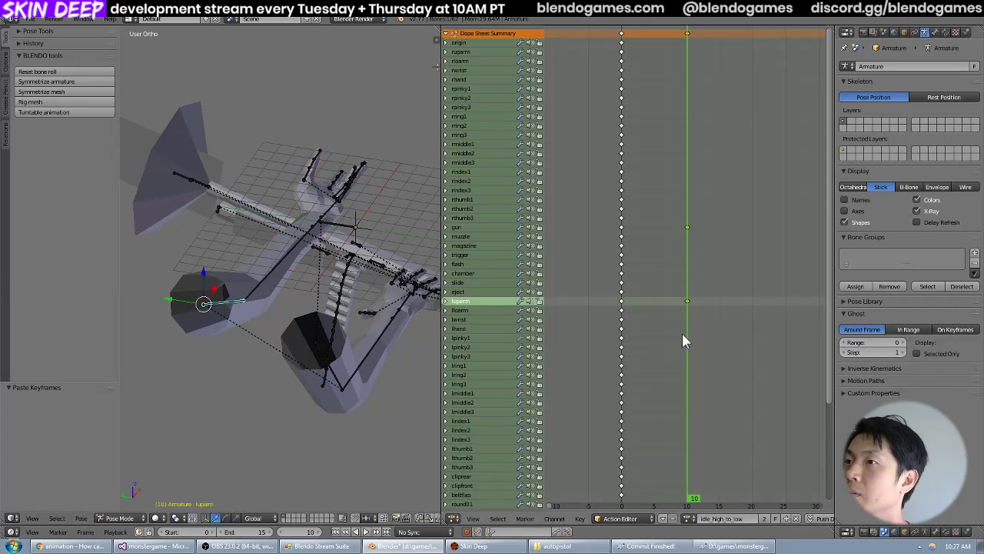
key("g")
key("z")
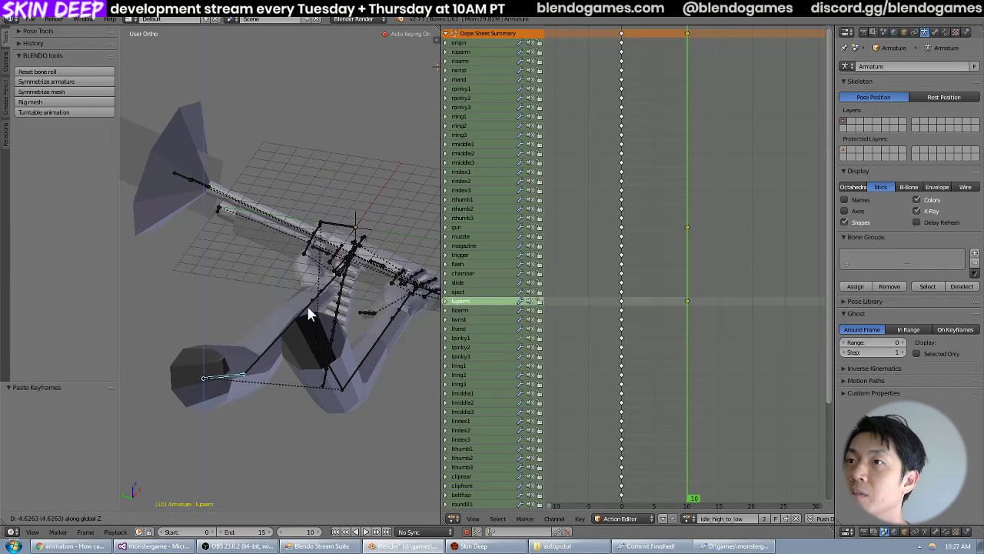
right_click(307, 312)
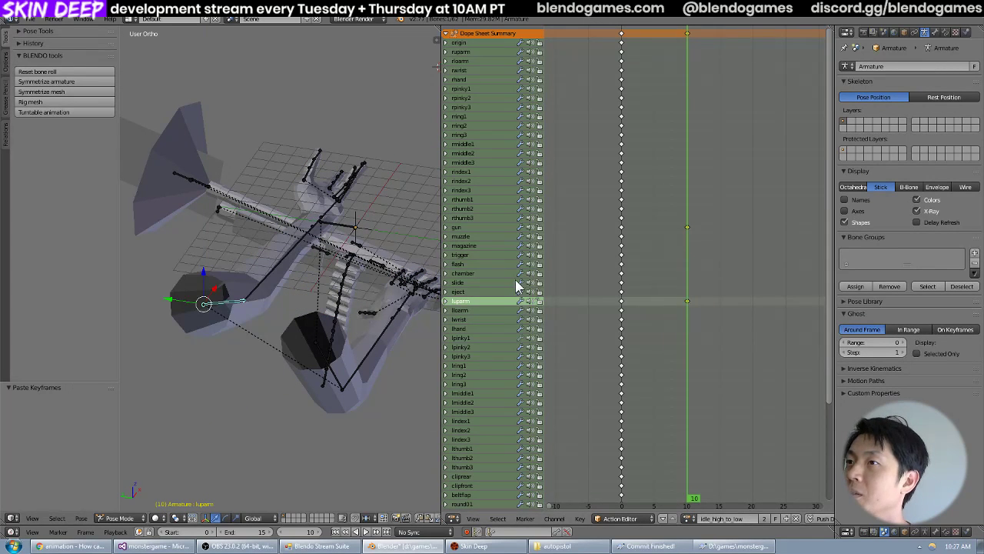
Widen the 3D viewport to examine the pasted arm pose, and recheck the Stack Exchange answer in Chrome.
middle_click_drag(302, 273, 310, 245, "shift")
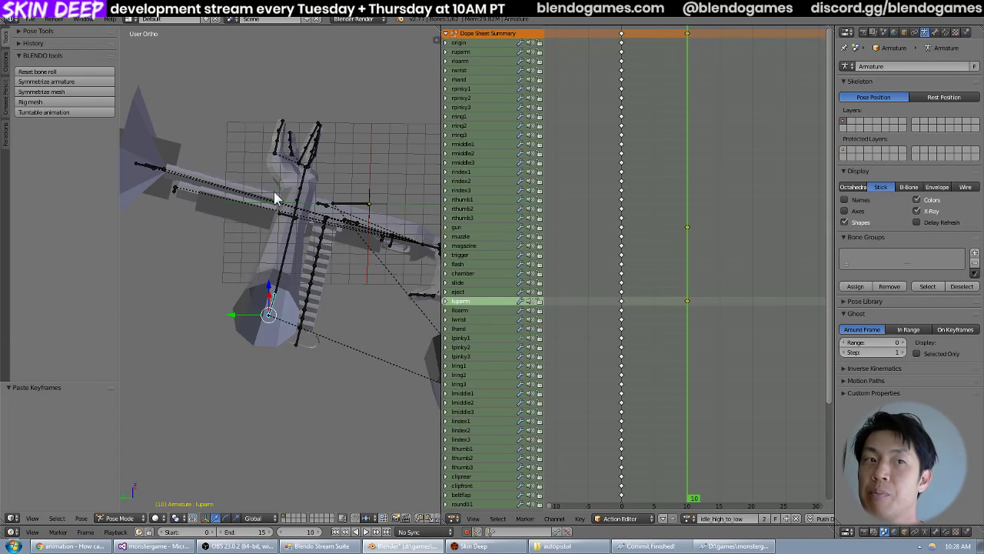
left_click_drag(442, 260, 487, 260)
middle_click_drag(468, 257, 437, 261)
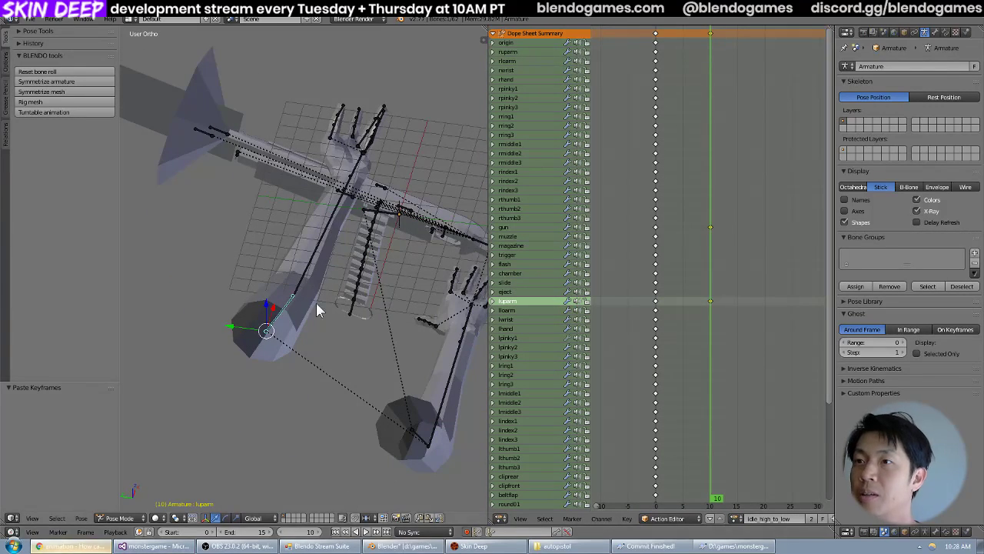
key("alt+Tab")
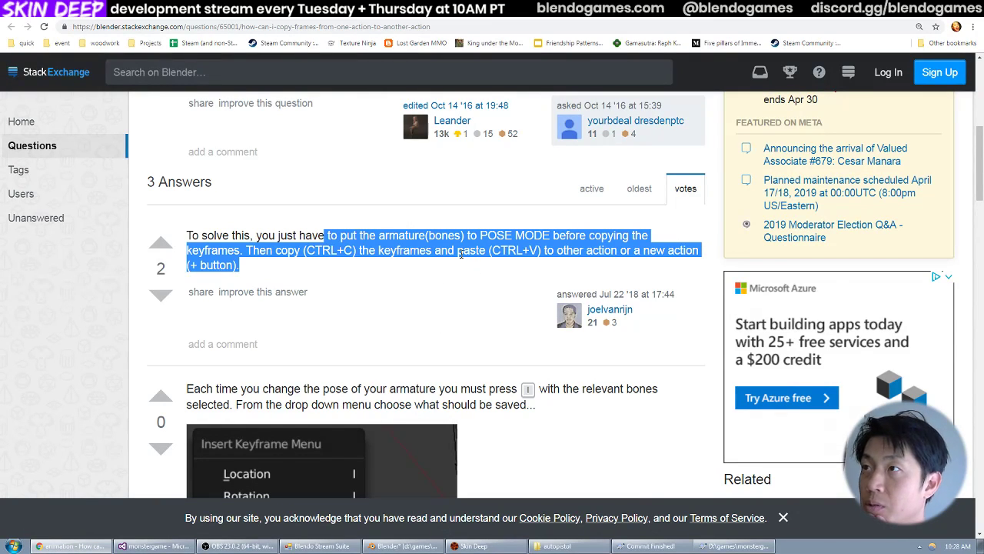
key("alt+Tab")
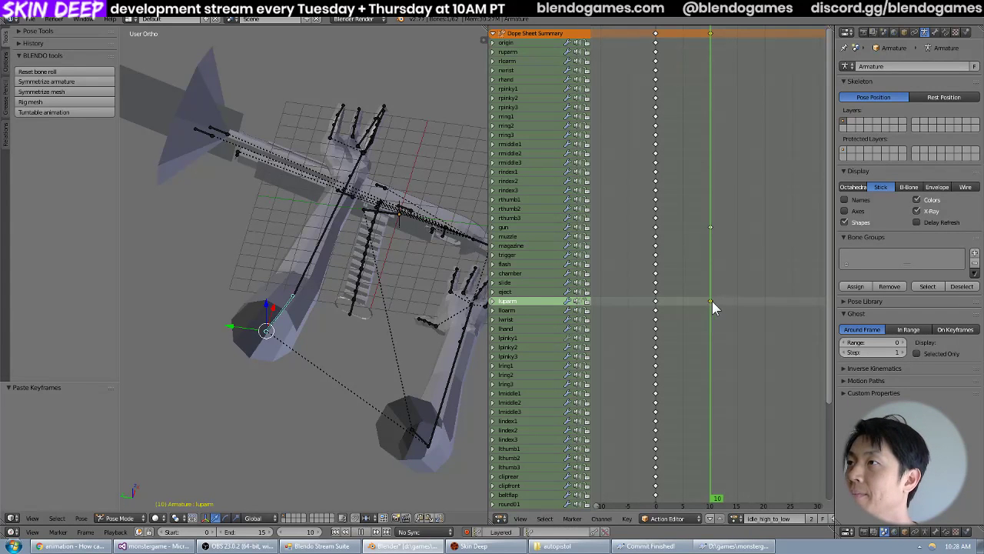
Open the idle_low action, select the frame 0 keyframes of lloarm, lwrist and lhand, and copy them.
left_click(711, 226)
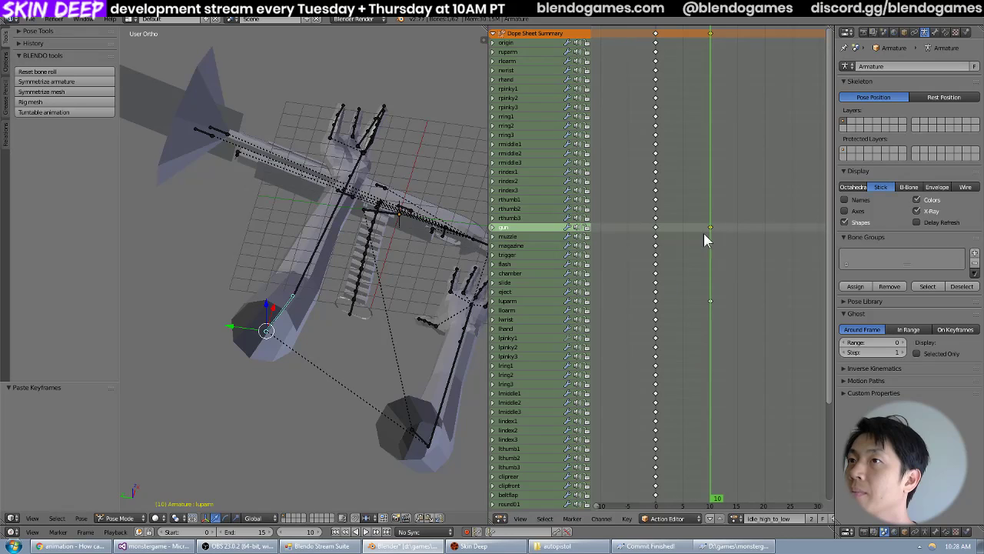
left_click(735, 518)
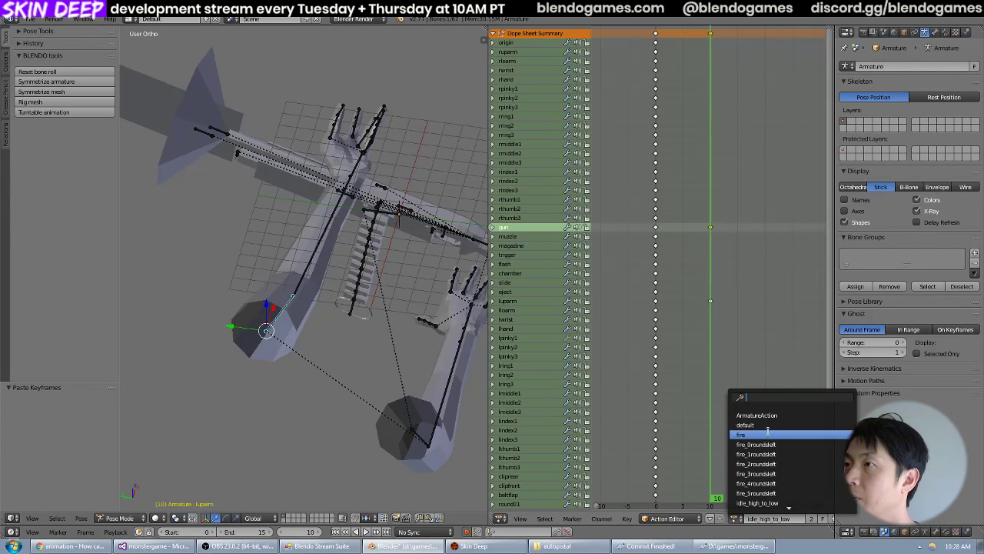
scroll(774, 485, "down", 3)
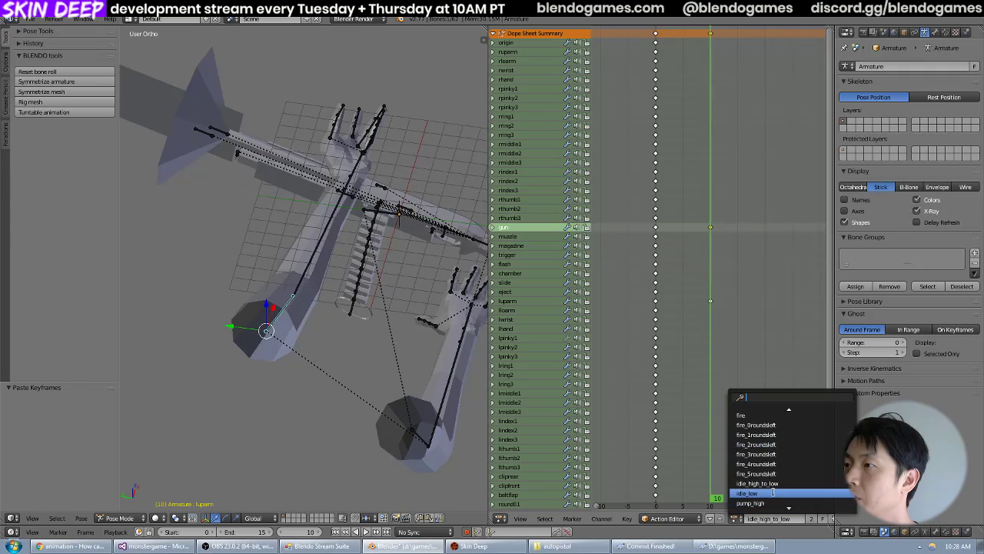
left_click(773, 499)
middle_click_drag(307, 322, 324, 277)
right_click(359, 269)
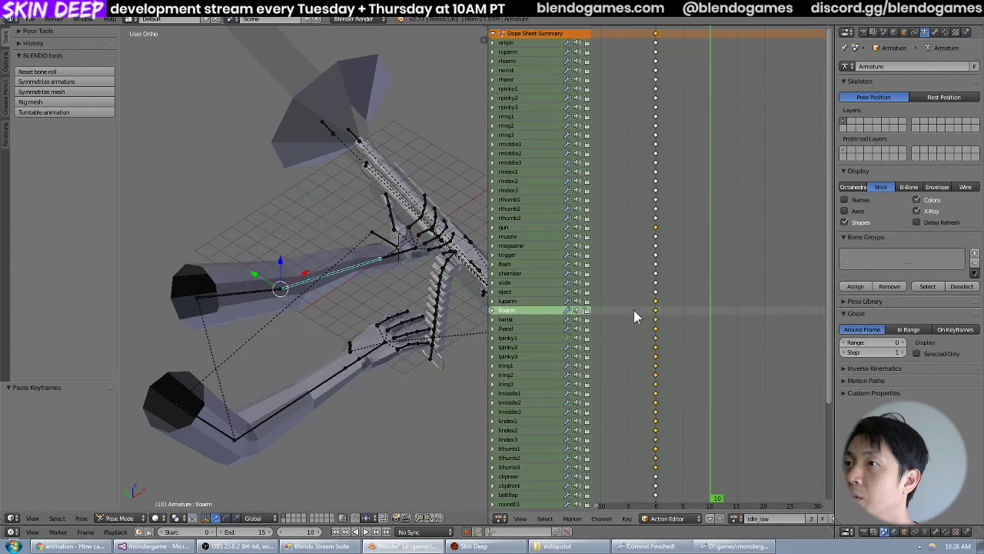
right_click(655, 311)
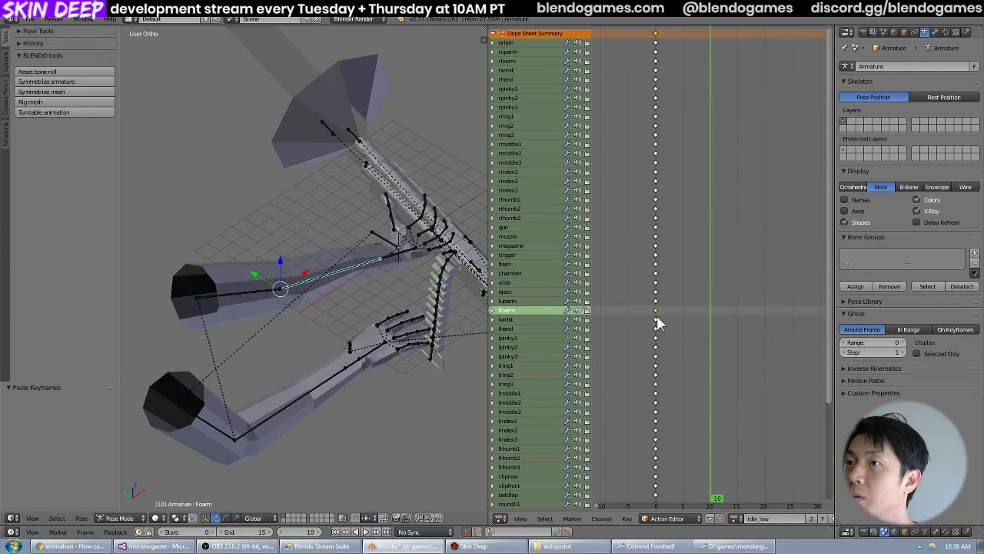
right_click(657, 322, "shift")
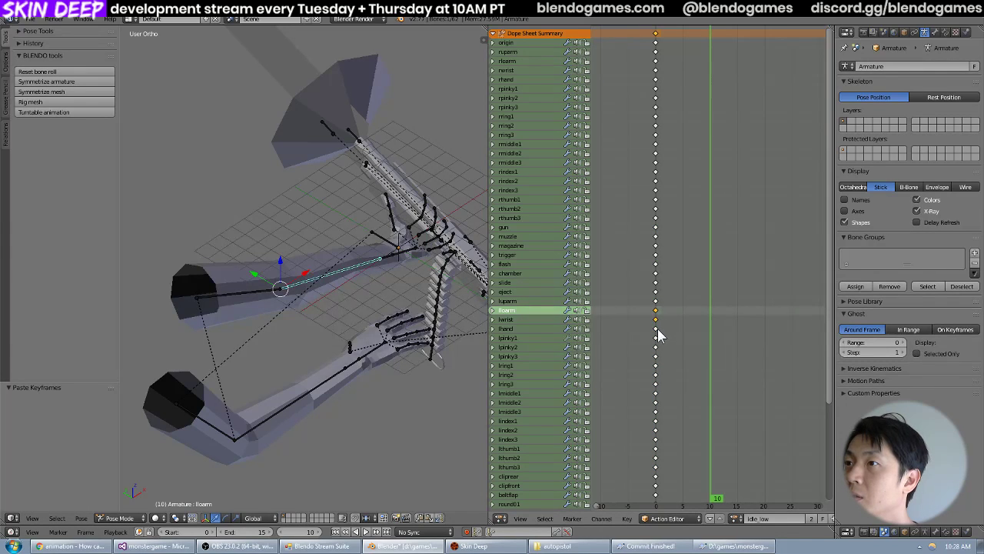
right_click(657, 330, "shift")
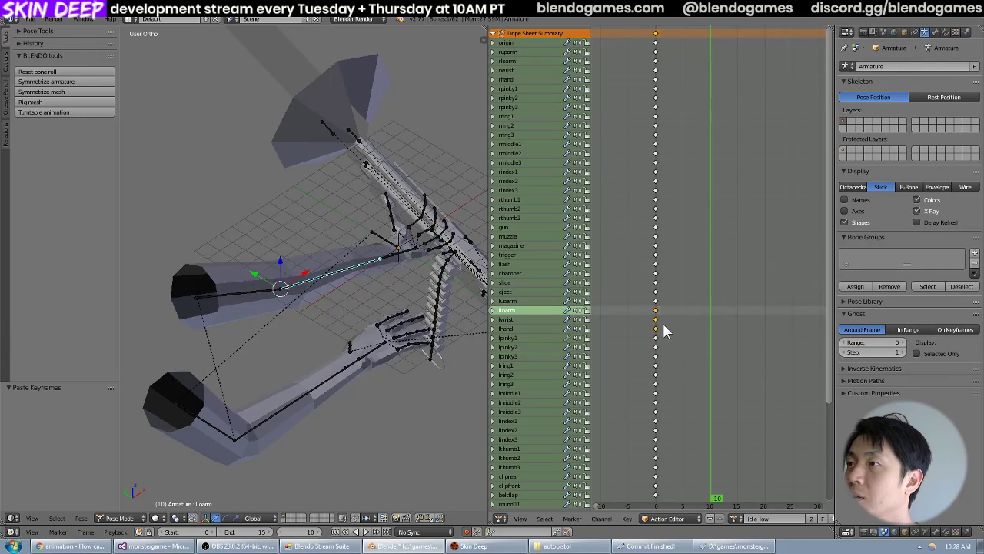
key("ctrl+c")
Return to the idle_high_to_low action and try to paste the lloarm, lwrist and lhand keyframes at frame 10.
left_click(738, 519)
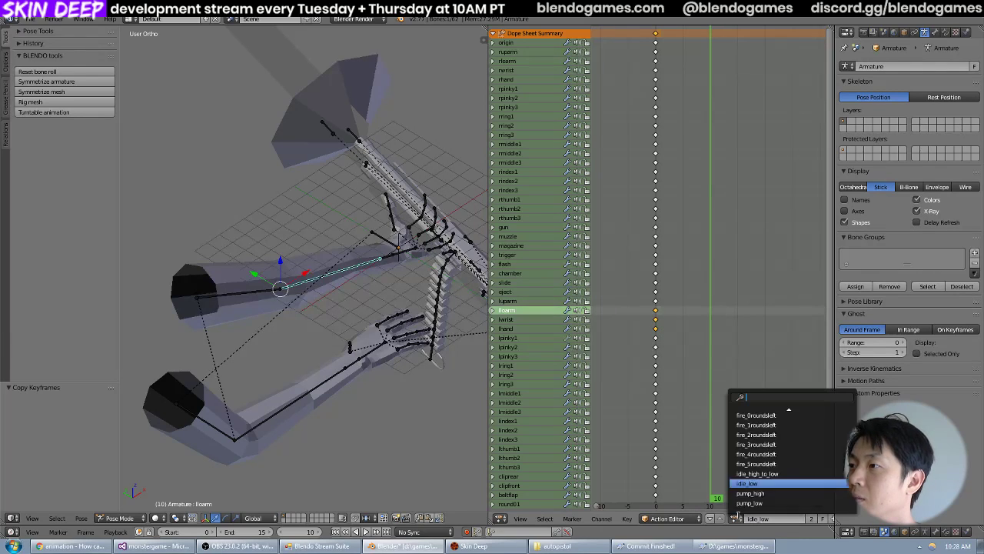
left_click(768, 475)
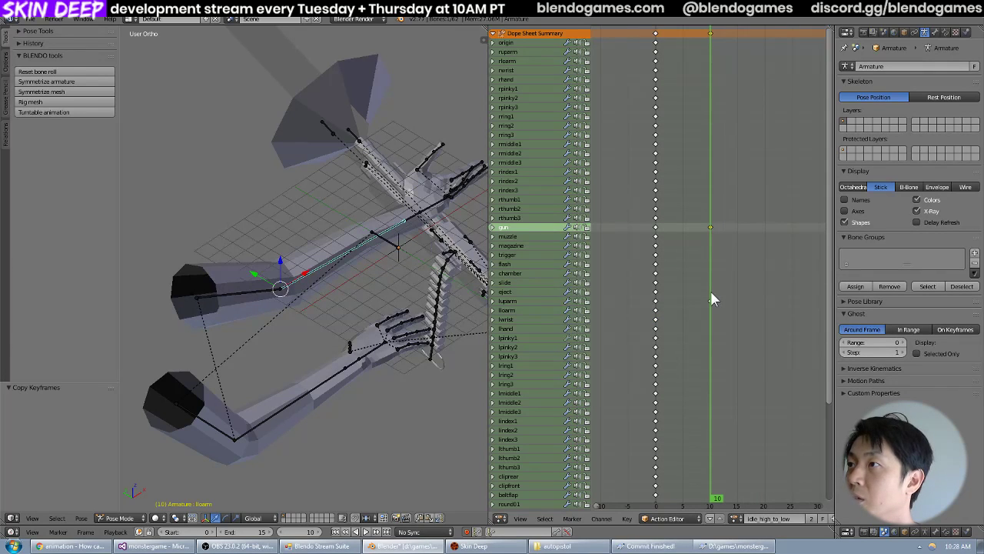
key("ctrl+v")
middle_click_drag(424, 260, 517, 262)
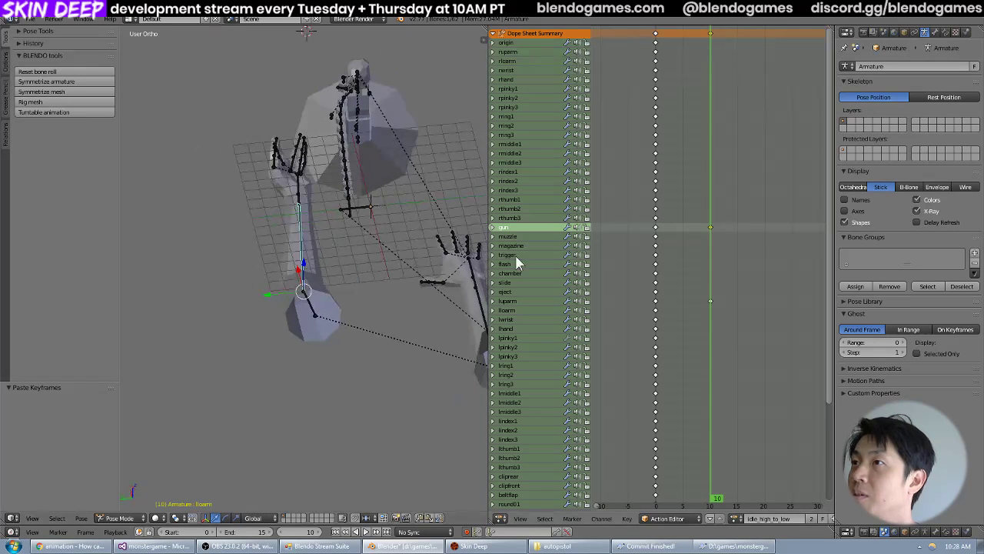
Undo the keyframe paste in idle_high_to_low and keep the playhead at frame 10.
left_click_drag(706, 281, 707, 273)
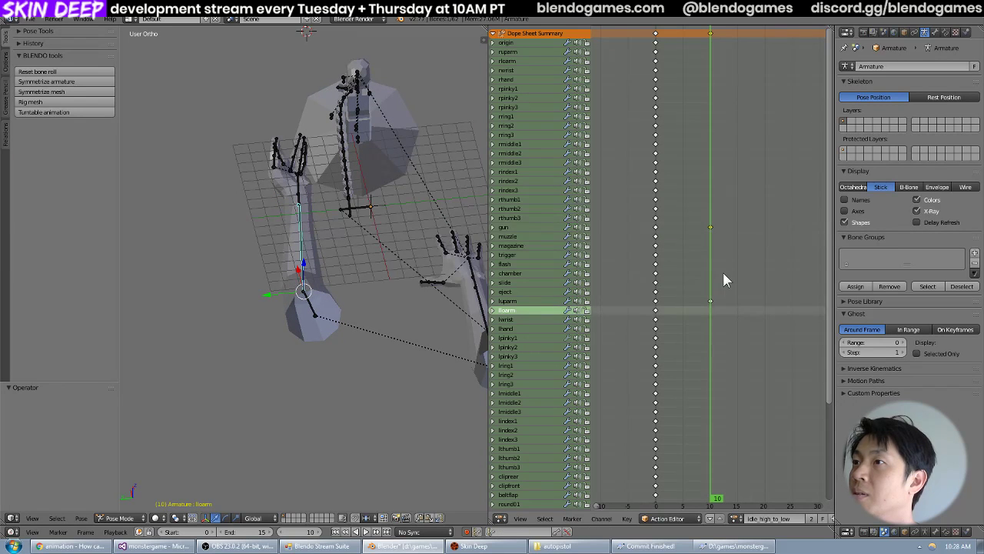
scroll(697, 222, "down", 1)
middle_click_drag(706, 281, 704, 283)
key("ctrl+z")
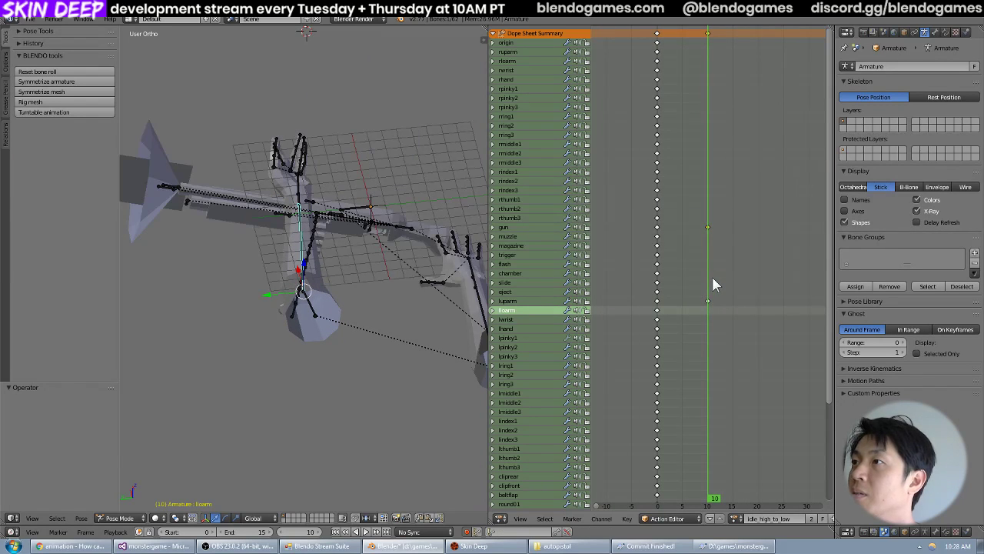
left_click_drag(709, 273, 708, 273)
Open the idle_low action and copy only the frame 0 keyframe of lloarm.
middle_click_drag(391, 263, 292, 246)
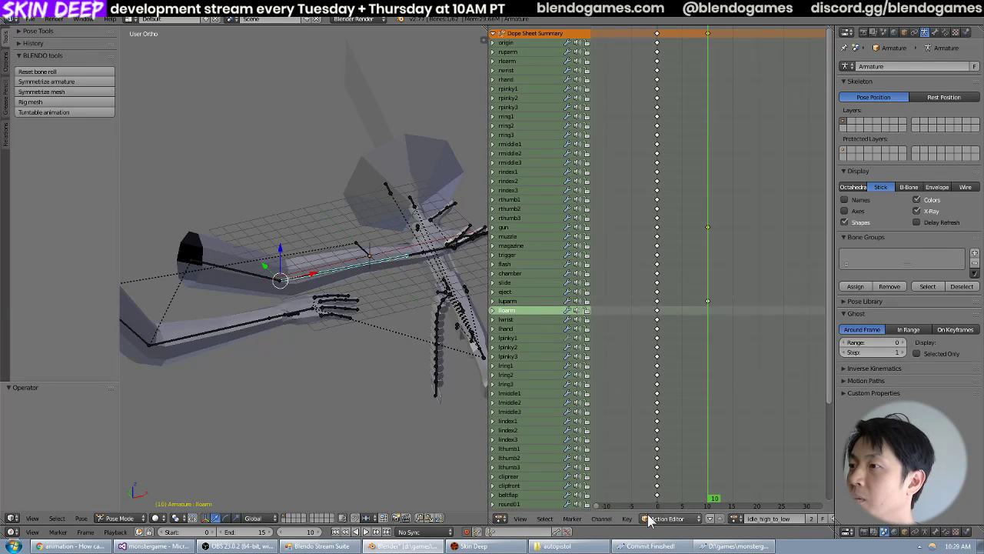
left_click(735, 518)
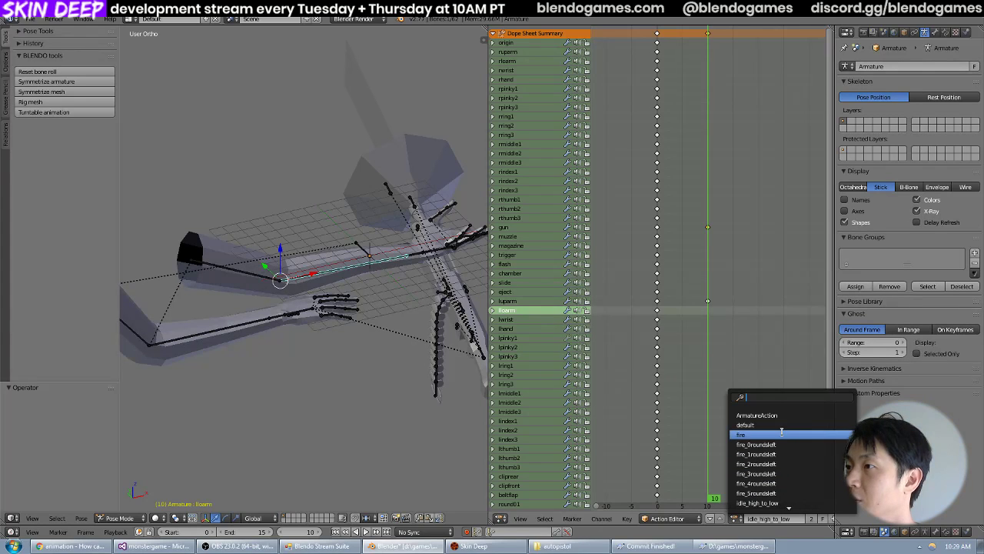
scroll(787, 446, "down", 10)
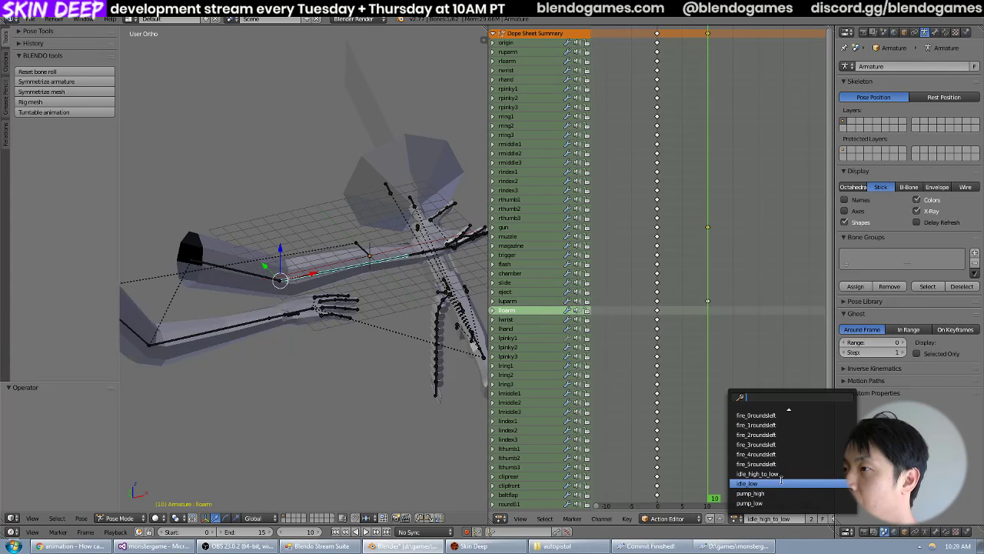
left_click(780, 483)
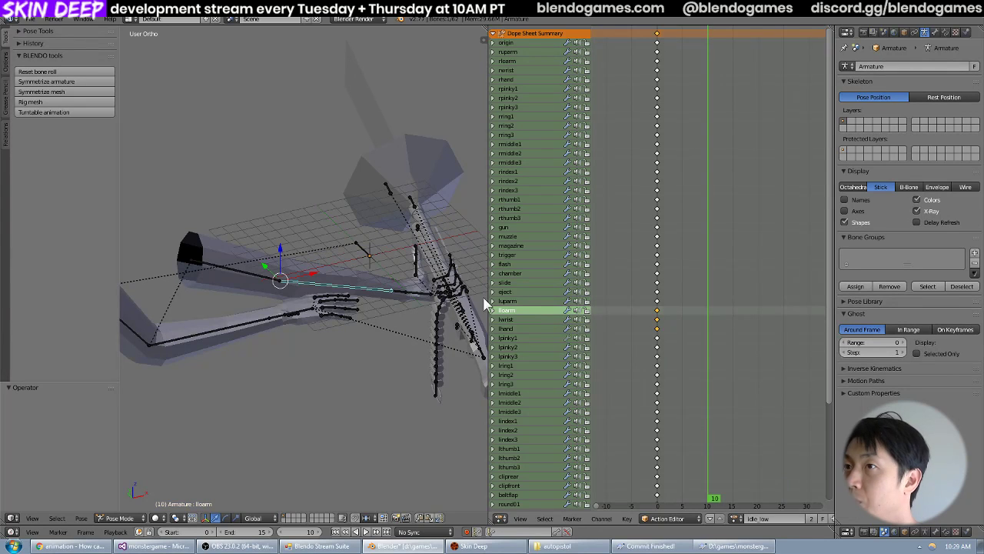
right_click(657, 310)
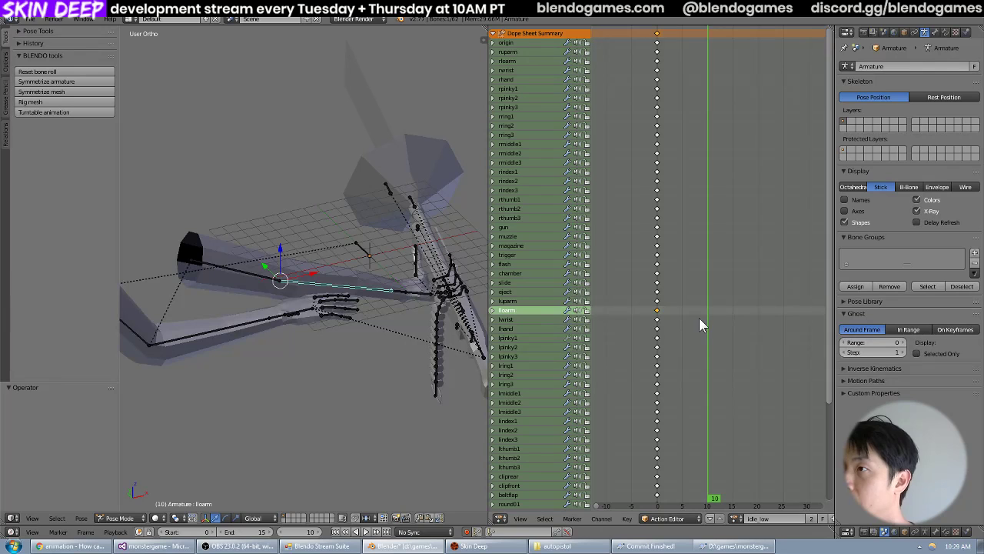
key("ctrl+c")
Paste the lloarm keyframe at frame 10 of the idle_high_to_low action and inspect the left arm pose.
left_click(736, 517)
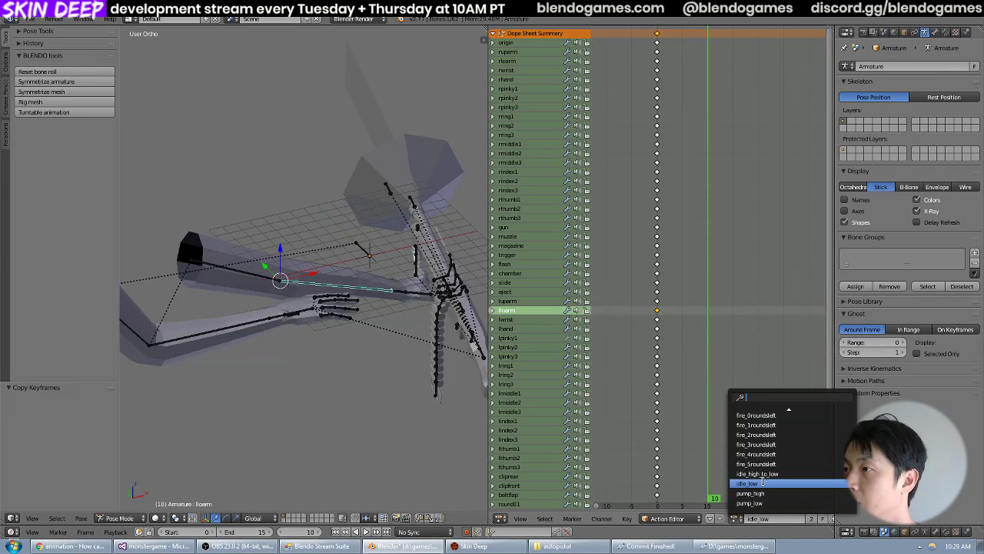
left_click(757, 466)
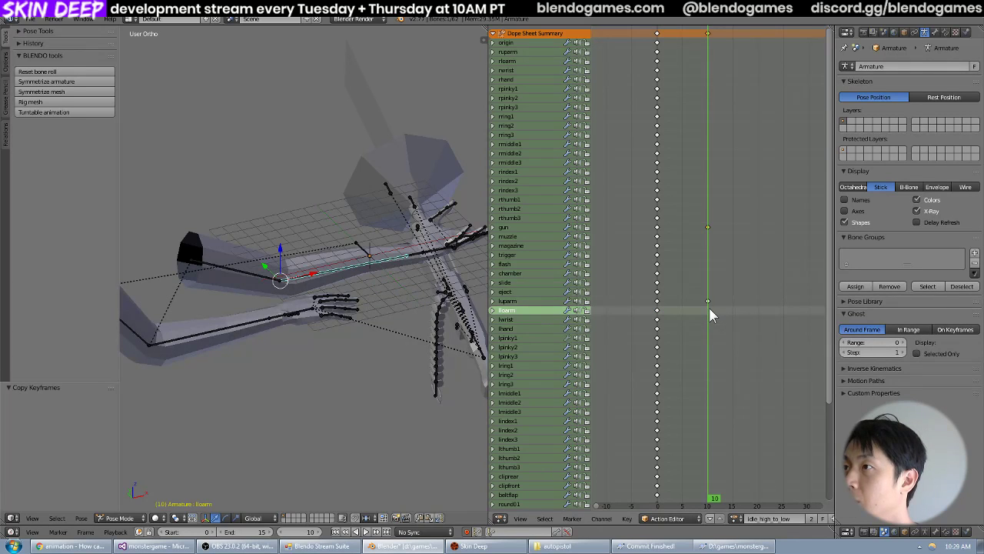
key("ctrl+v")
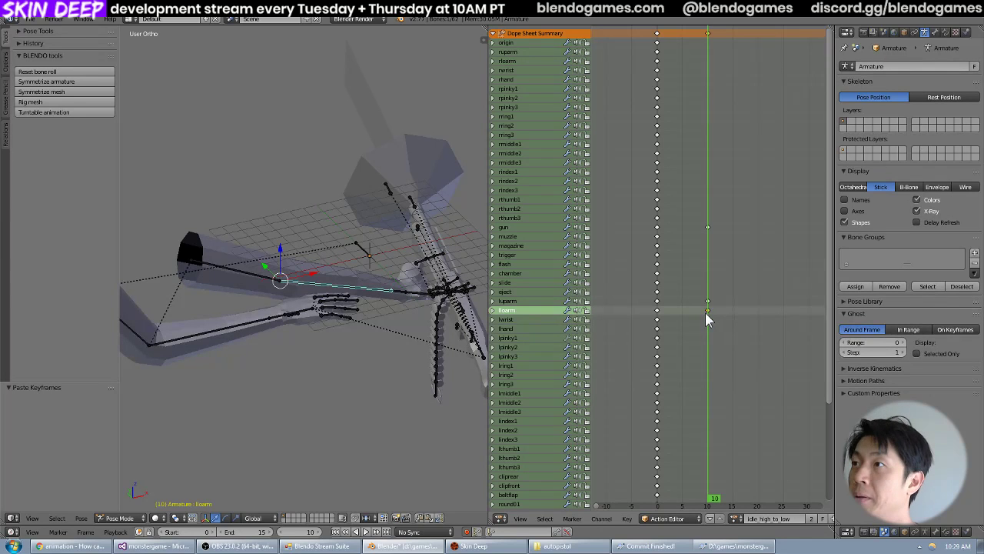
middle_click_drag(192, 323, 329, 336)
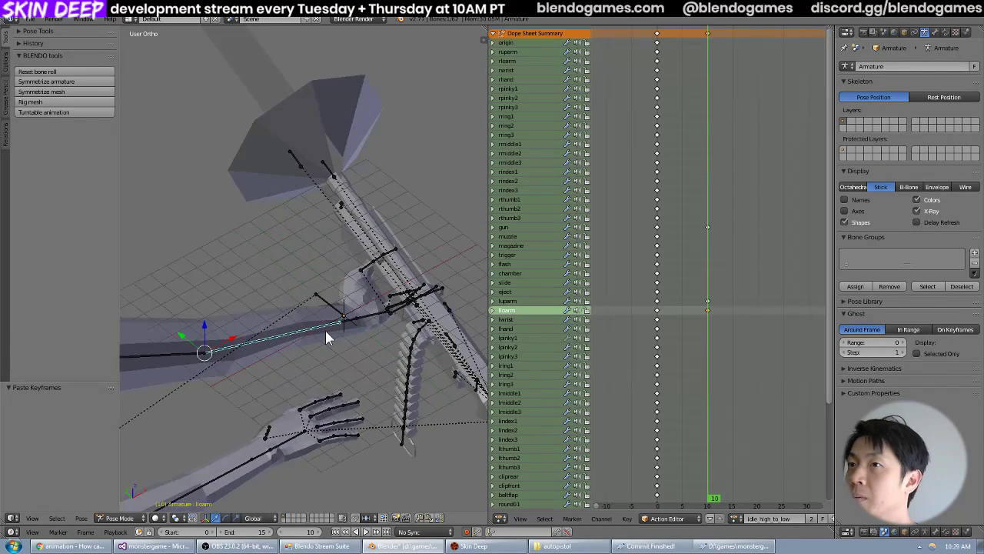
Open the idle_low action and select the left thumb bones lthumb1 through lthumb3 in the viewport.
left_click(738, 518)
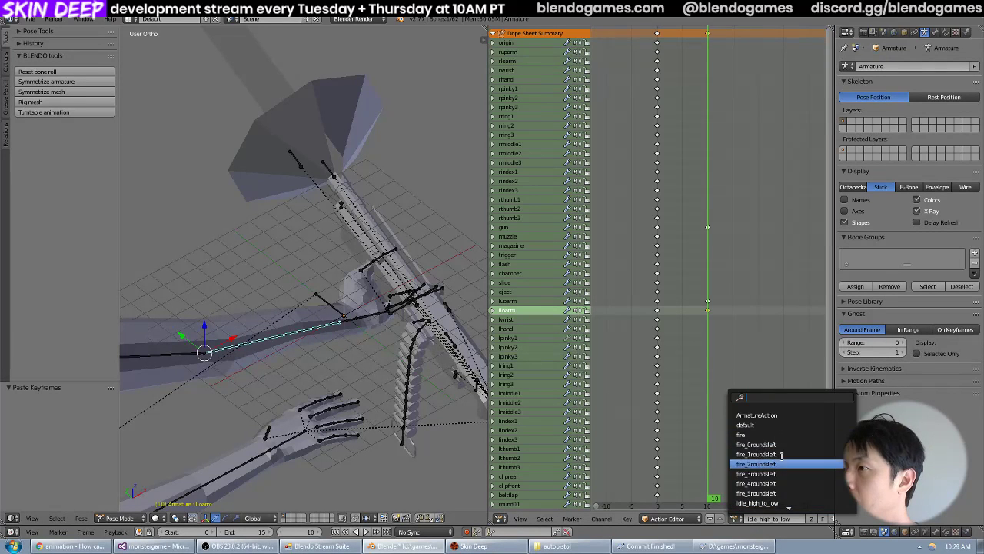
scroll(768, 499, "down", 3)
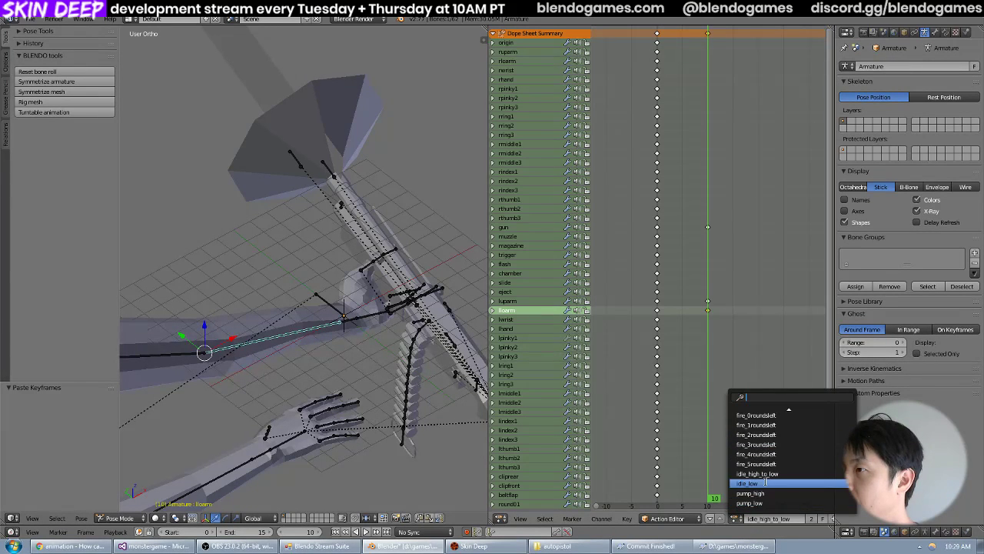
left_click(765, 482)
scroll(418, 303, "up", 4)
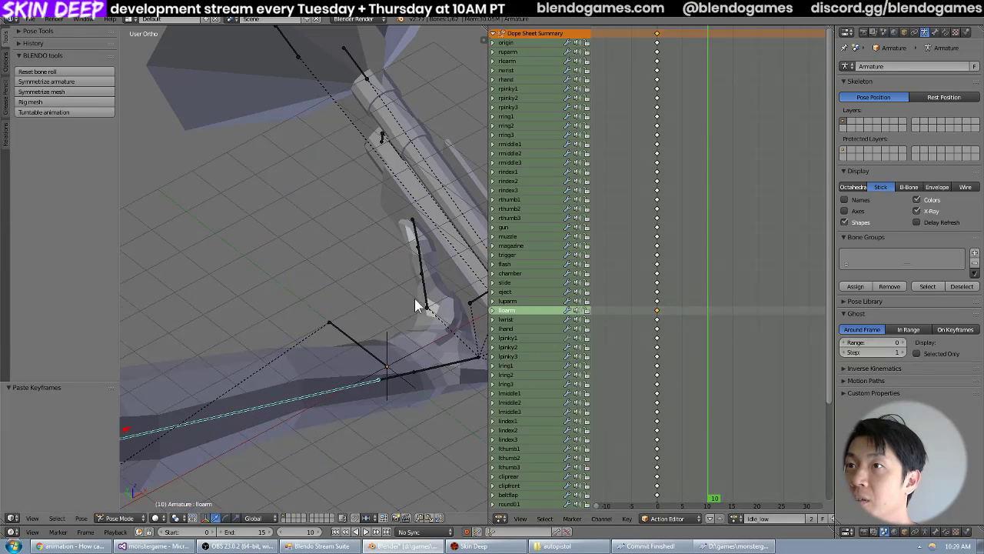
right_click(422, 299)
right_click(423, 287)
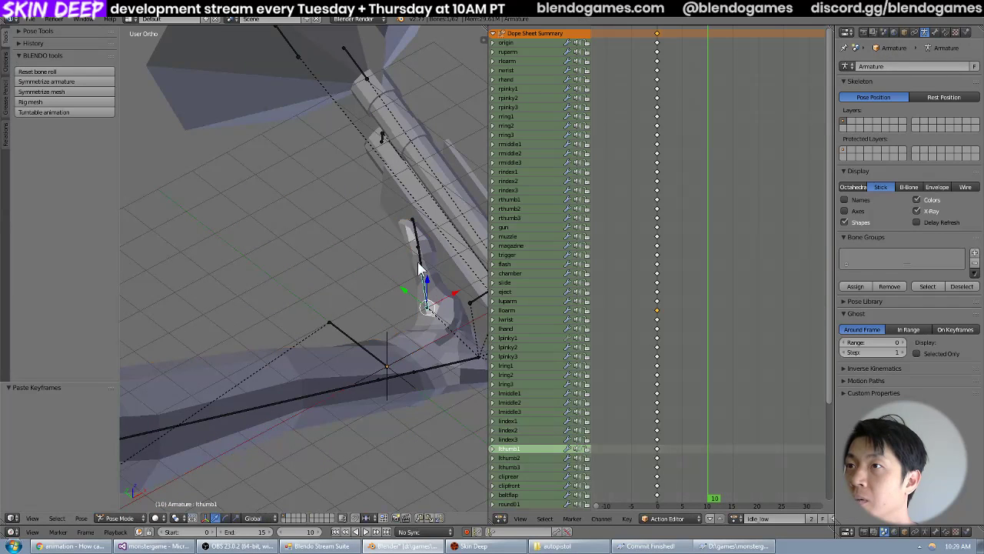
right_click(419, 260, "shift")
right_click(416, 237, "shift")
middle_click_drag(416, 243, 365, 309)
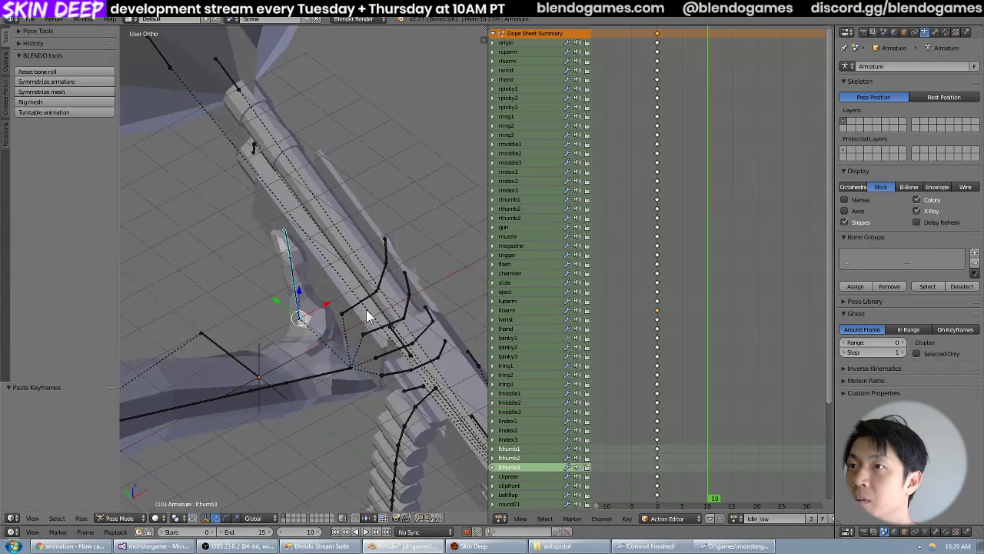
Add all three bones of the left index, middle and ring fingers to the selection.
right_click(374, 294)
right_click(384, 279)
right_click(387, 258)
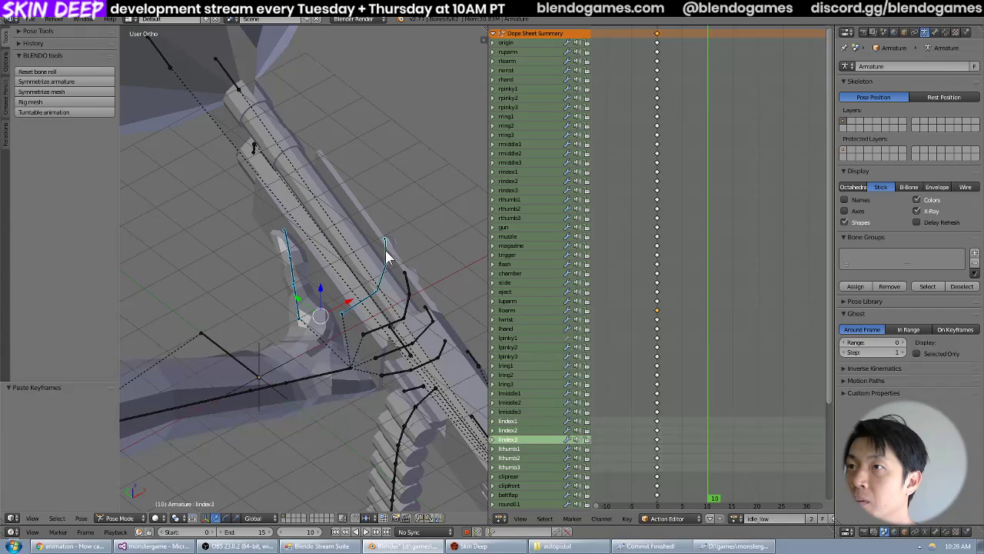
right_click(413, 290)
right_click(409, 304)
right_click(392, 327)
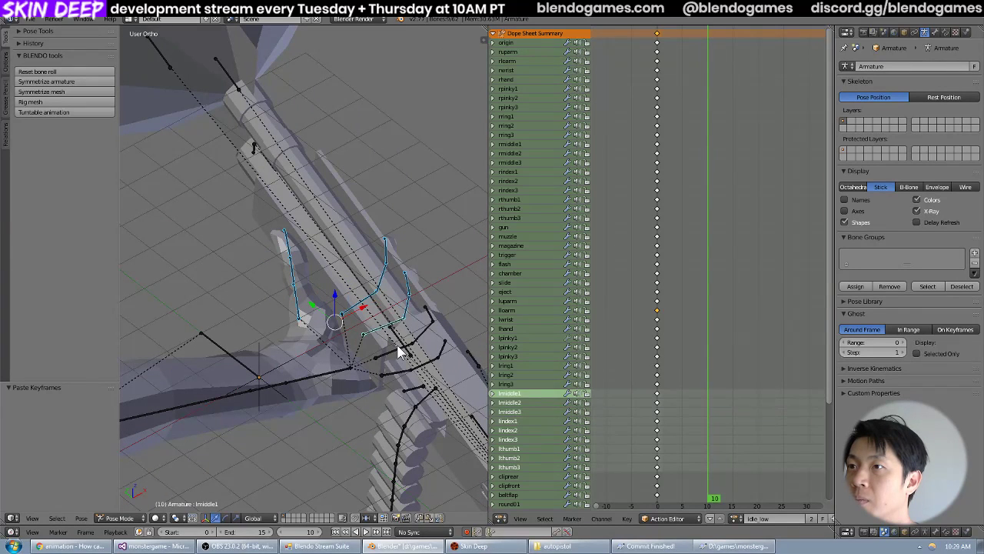
right_click(397, 346)
right_click(423, 328)
right_click(432, 312)
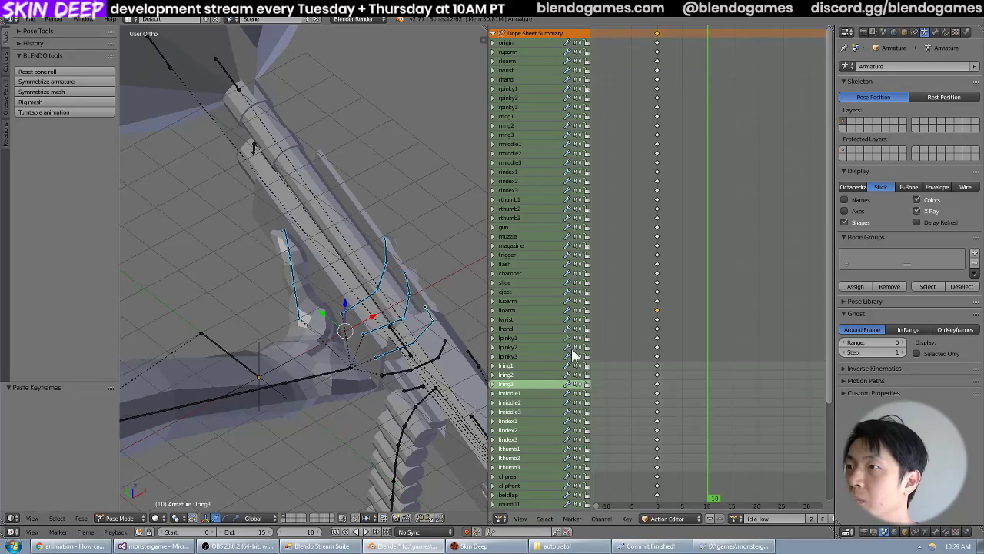
Select only the frame 0 keyframes of lhand through lthumb3 in idle_low and copy them.
key("a")
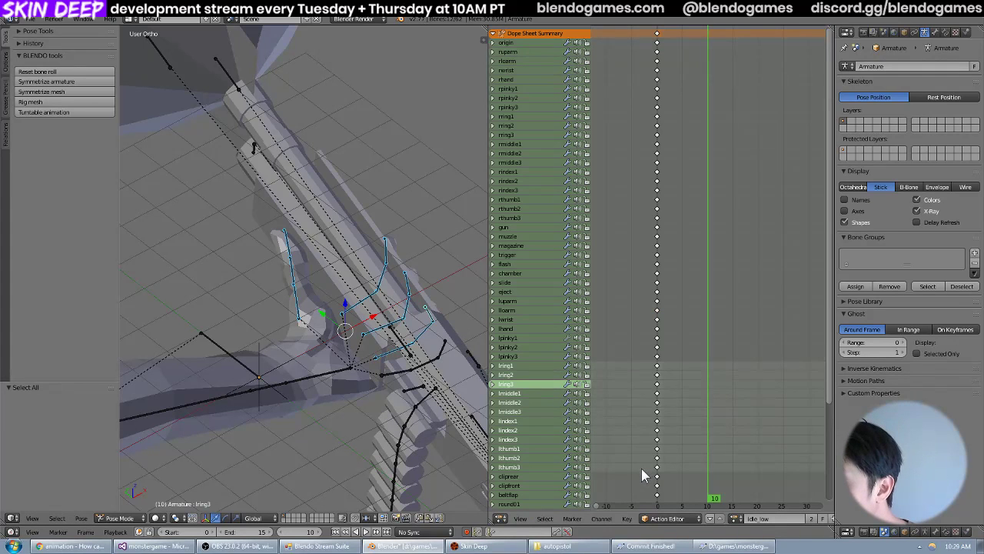
key("b")
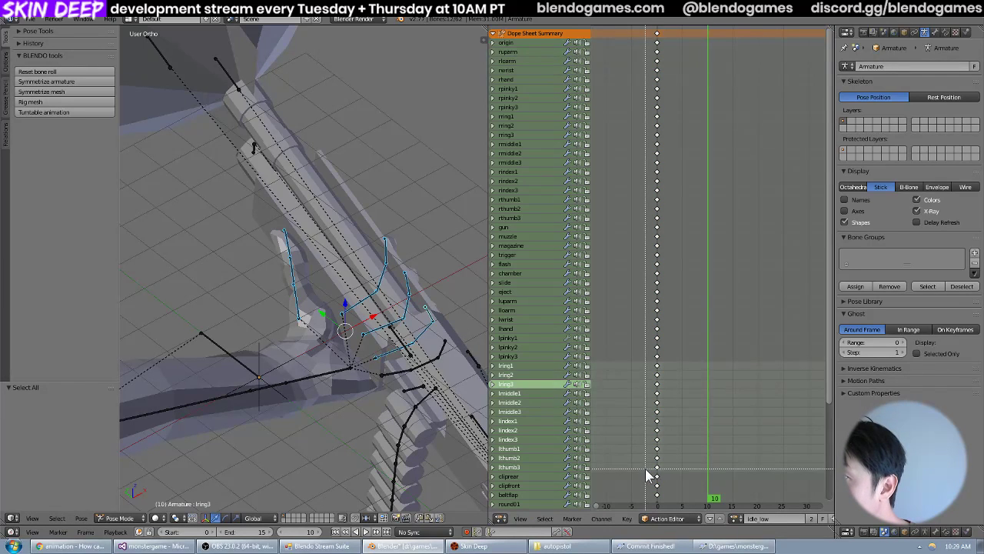
left_click_drag(645, 468, 688, 327)
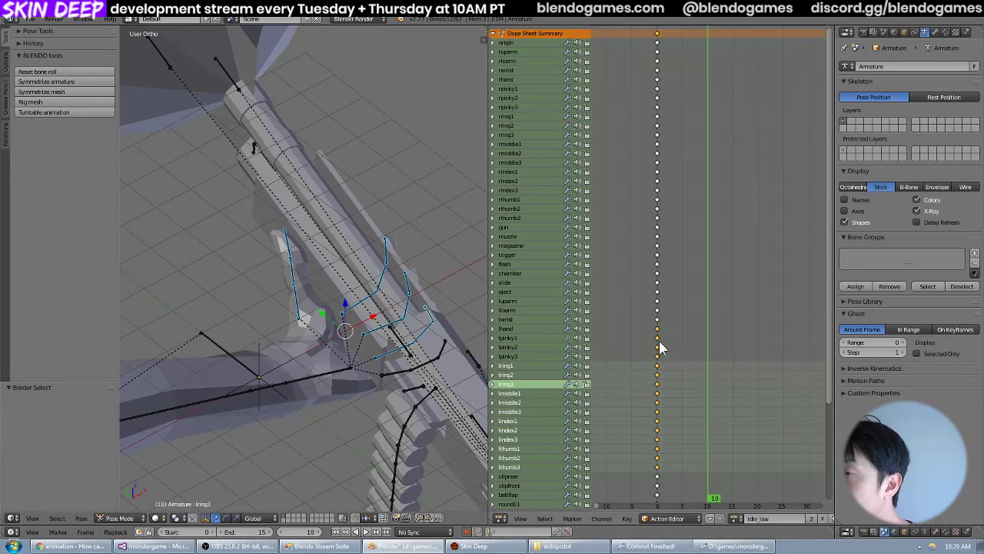
key("ctrl+c")
Switch to the idle_high_to_low action and try to paste the left hand and finger keyframes at frame 10.
left_click(737, 518)
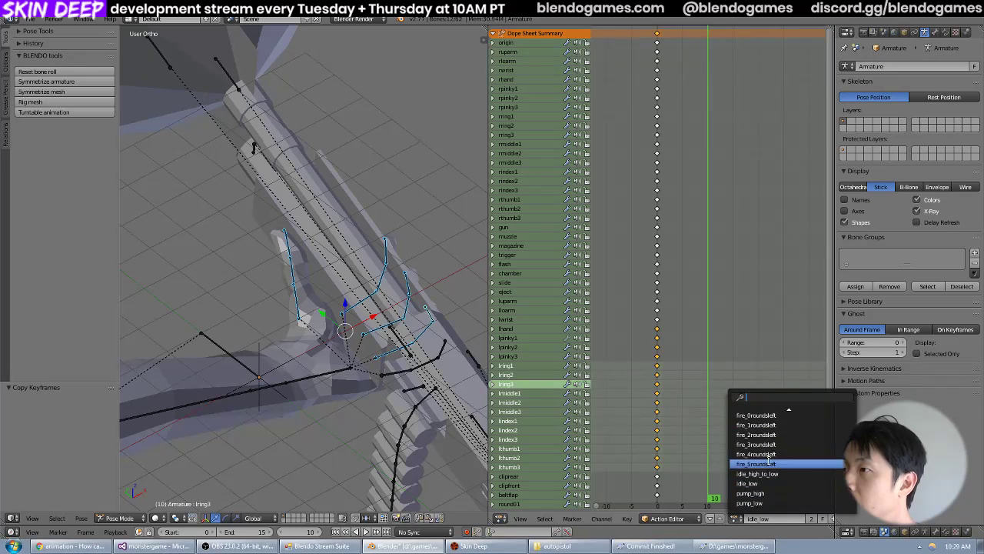
left_click(758, 473)
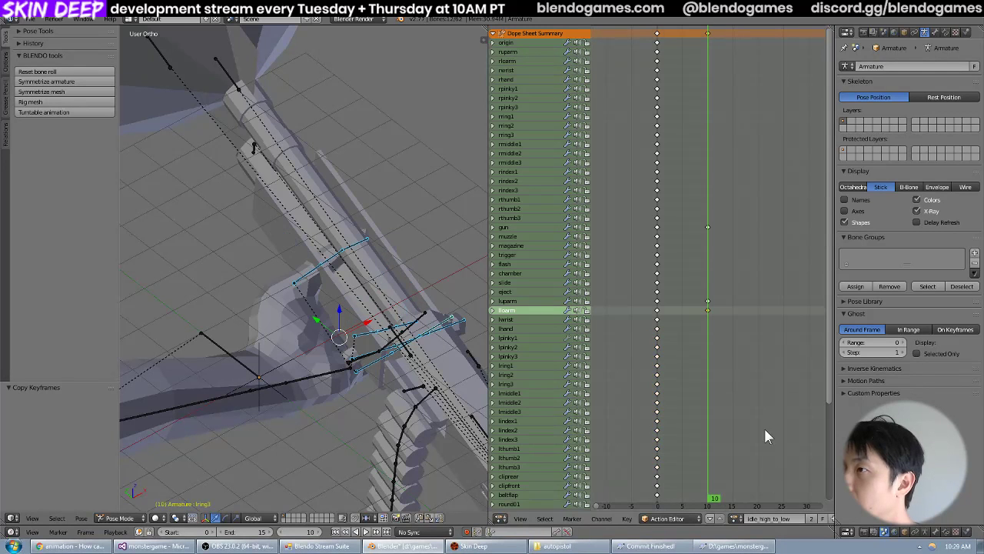
key("a")
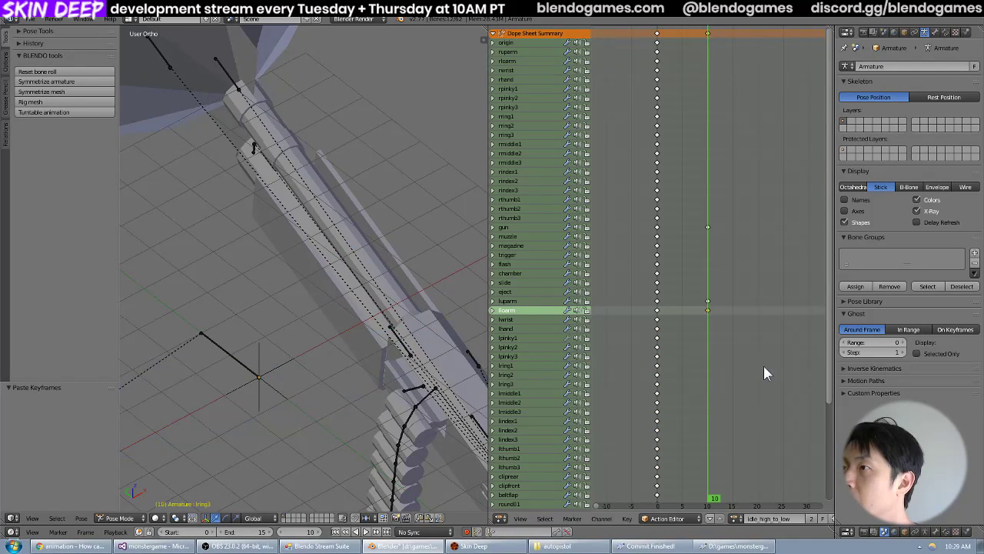
Check the pasted left hand keyframes in the dope sheet and undo the mistaken paste.
scroll(753, 364, "down", 2)
key("ctrl+v")
scroll(295, 349, "down", 3)
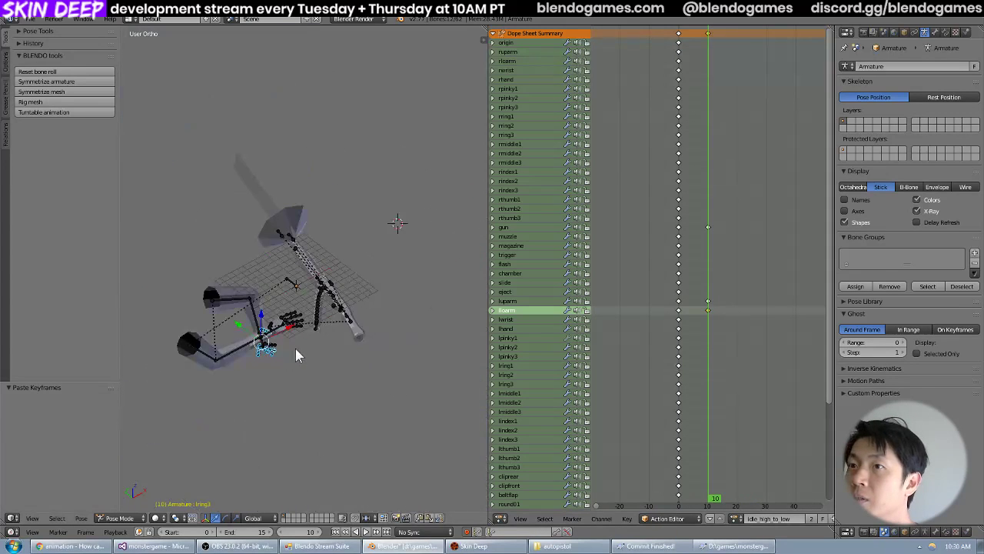
scroll(297, 348, "up", 4)
middle_click_drag(726, 349, 728, 276)
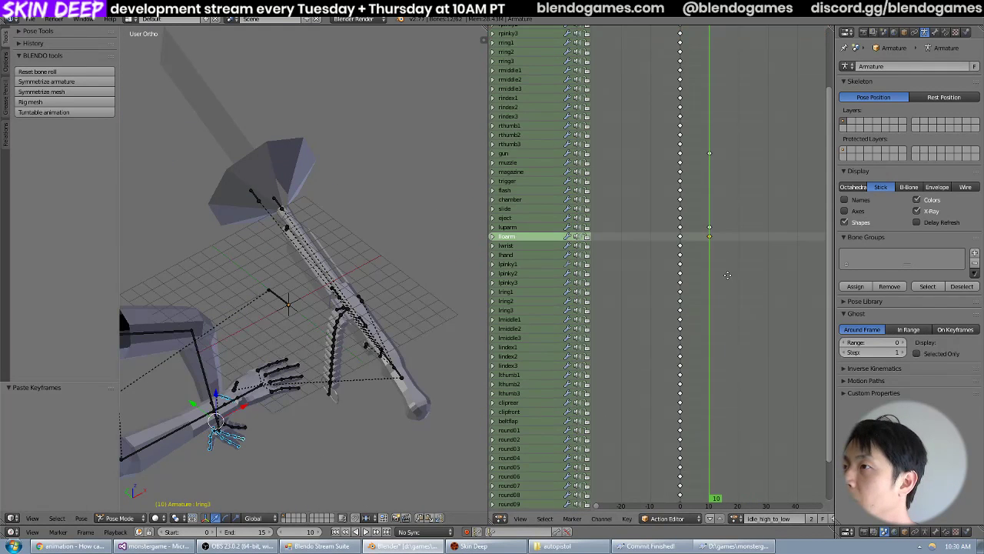
key("ctrl+z")
scroll(372, 319, "up", 5)
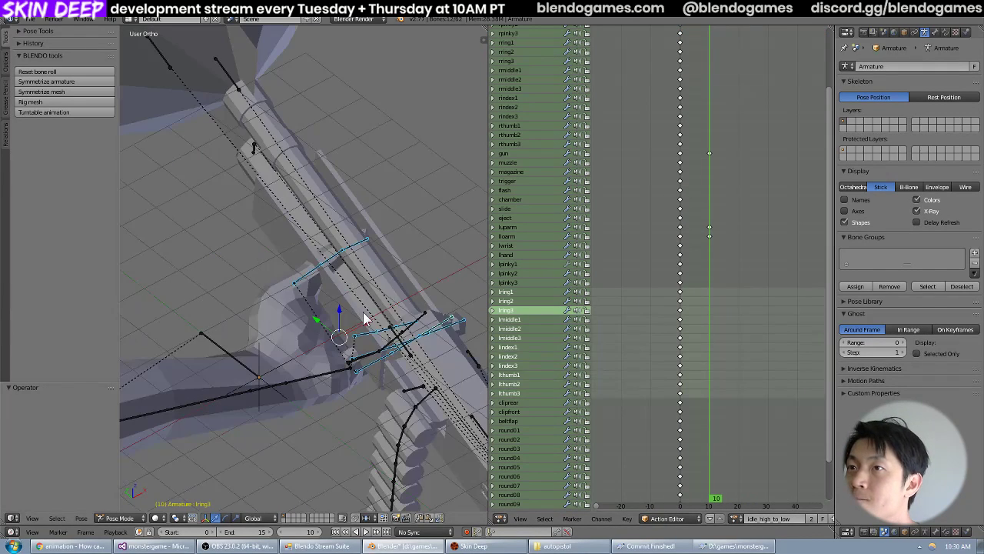
Paste the copied keyframes of the left ring, middle, index and thumb bones at frame 10 of idle_high_to_low.
left_click(735, 521)
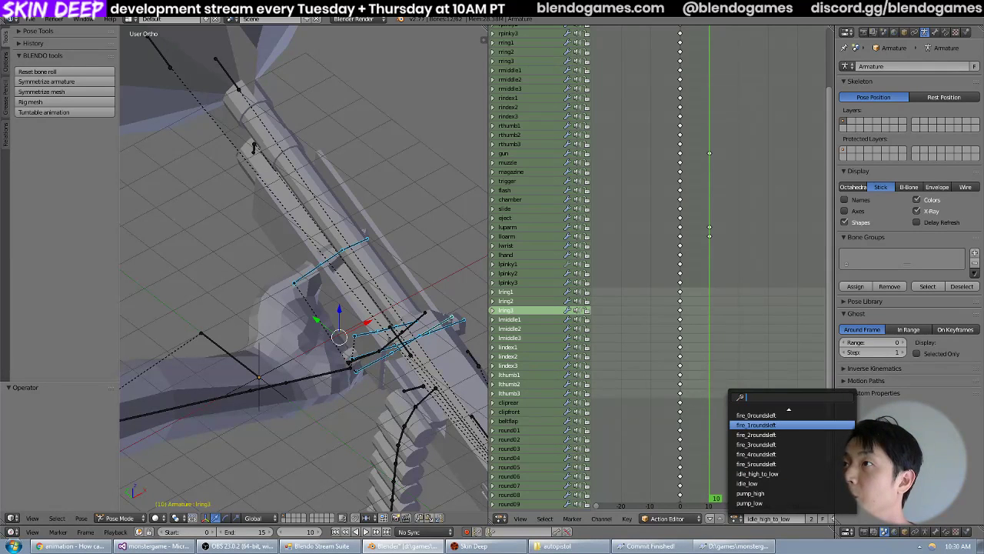
left_click(740, 523)
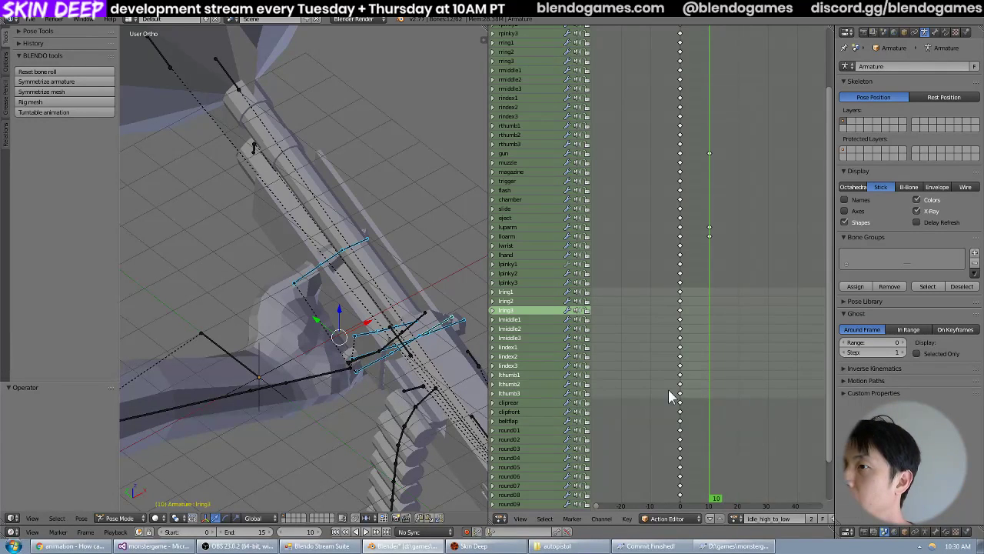
key("b")
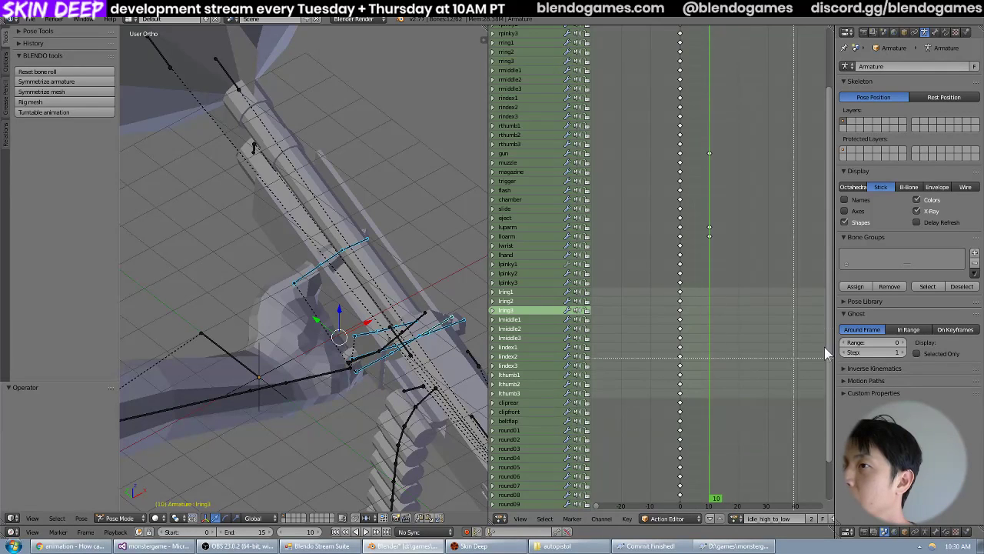
key("Escape")
key("ctrl+v")
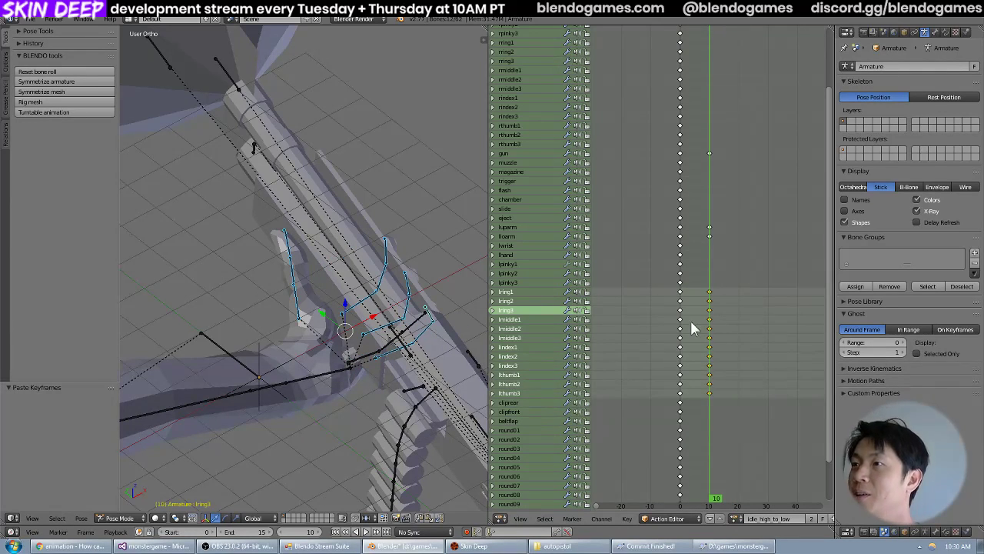
Select the left pinky channels lpinky1 through lpinky3 and paste their copied keyframes at frame 10.
middle_click_drag(367, 317, 382, 387)
scroll(407, 369, "up", 4)
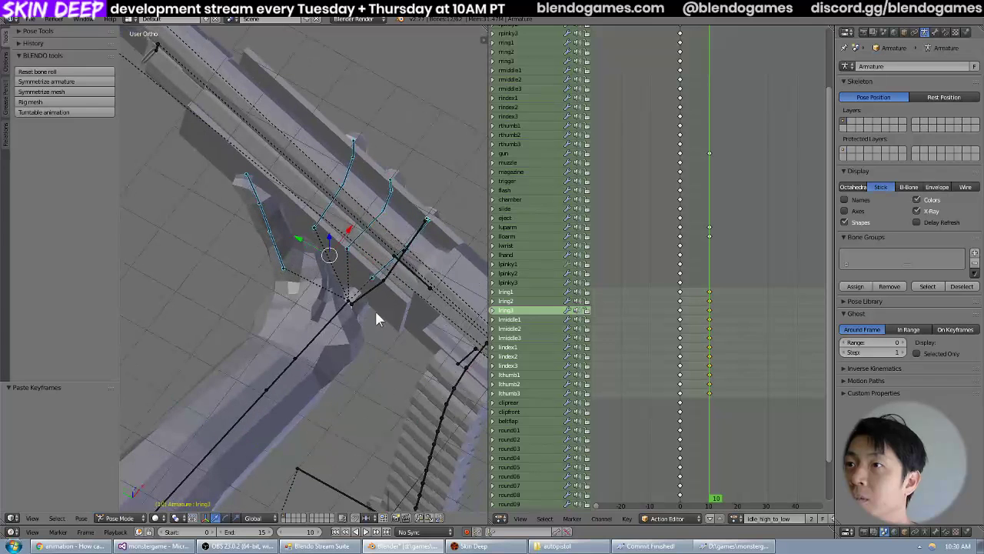
left_click(516, 263)
left_click(515, 273, "shift")
left_click(515, 282, "shift")
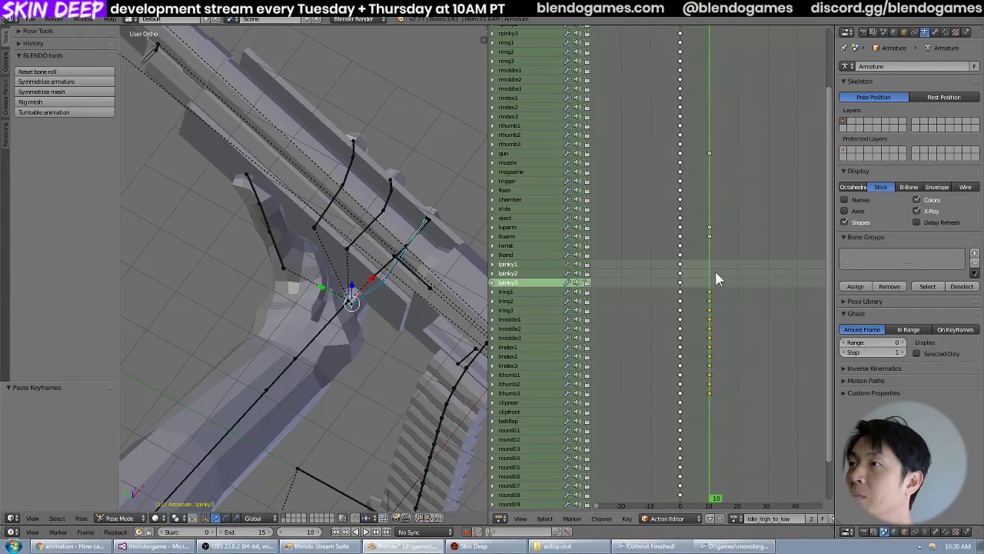
key("ctrl+v")
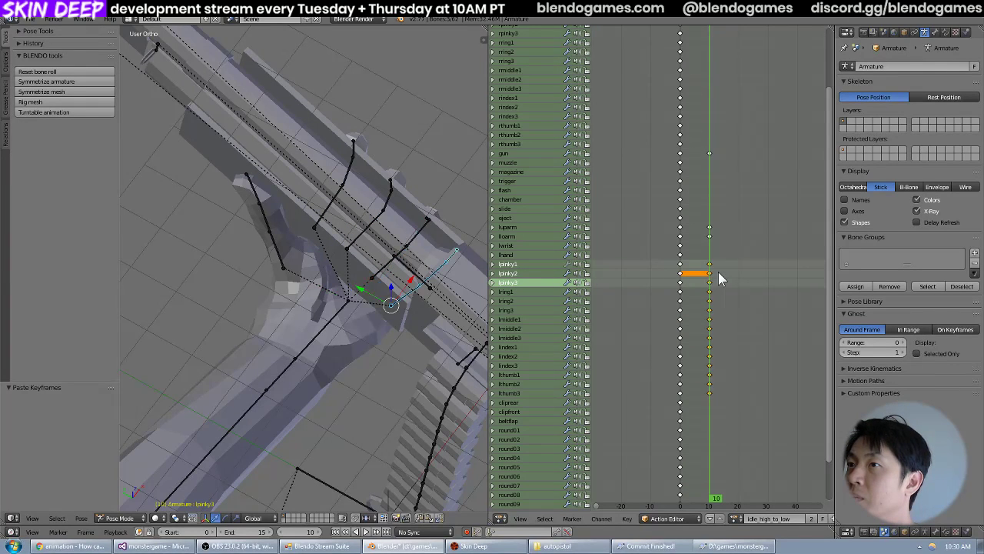
Scrub back from frame 10 to frame 4 and examine the left hand and gun from several angles.
key("shift+Left")
left_click_drag(686, 283, 709, 285)
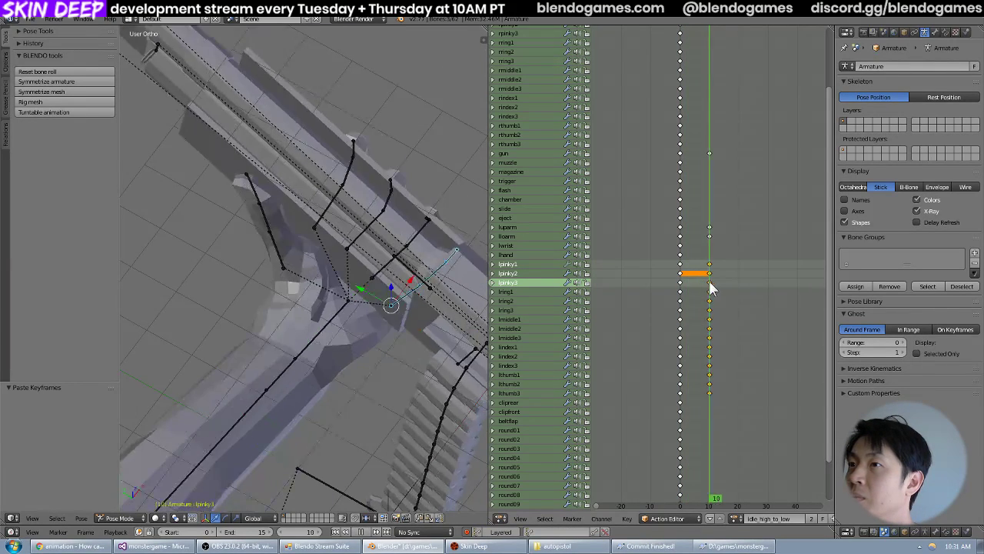
scroll(309, 319, "down", 3)
middle_click_drag(310, 311, 339, 293)
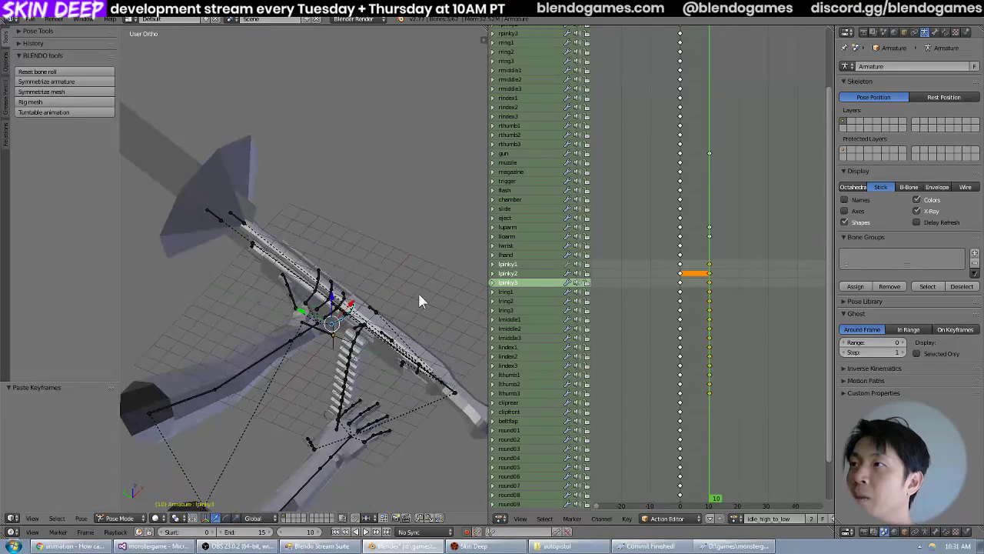
mouse_move(706, 292)
left_mouse_down()
mouse_move(681, 298)
mouse_move(693, 292)
left_mouse_up()
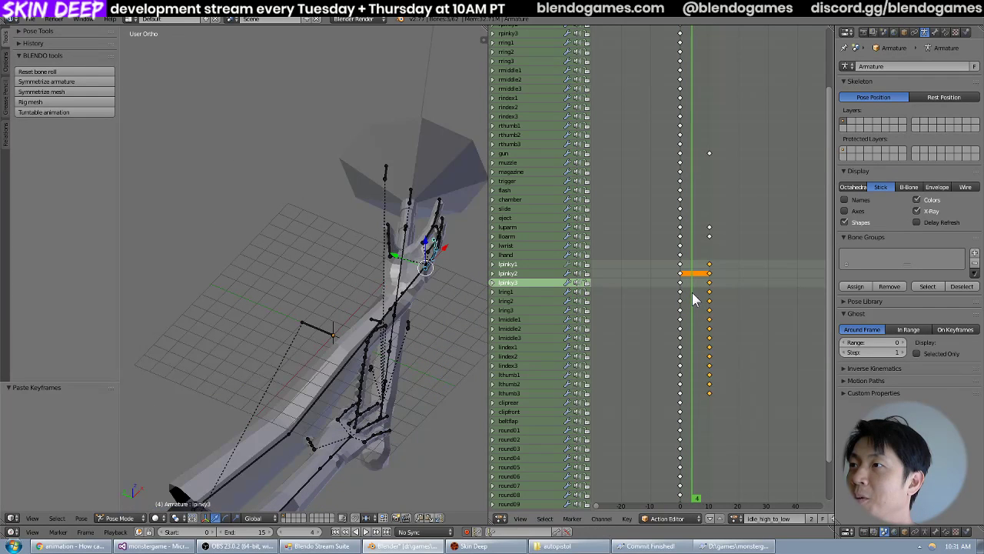
middle_click_drag(353, 313, 476, 301)
scroll(316, 266, "down", 3)
scroll(366, 300, "up", 3)
scroll(372, 297, "down", 3)
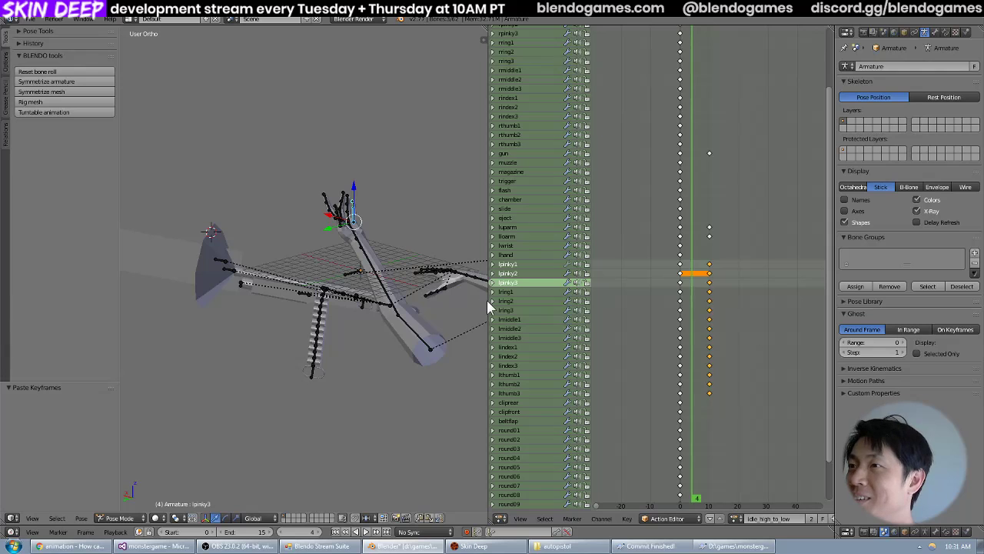
Widen the 3D viewport and compare the left arm's pose at frames 4 and 5.
left_click_drag(486, 299, 566, 298)
middle_click_drag(487, 292, 461, 308)
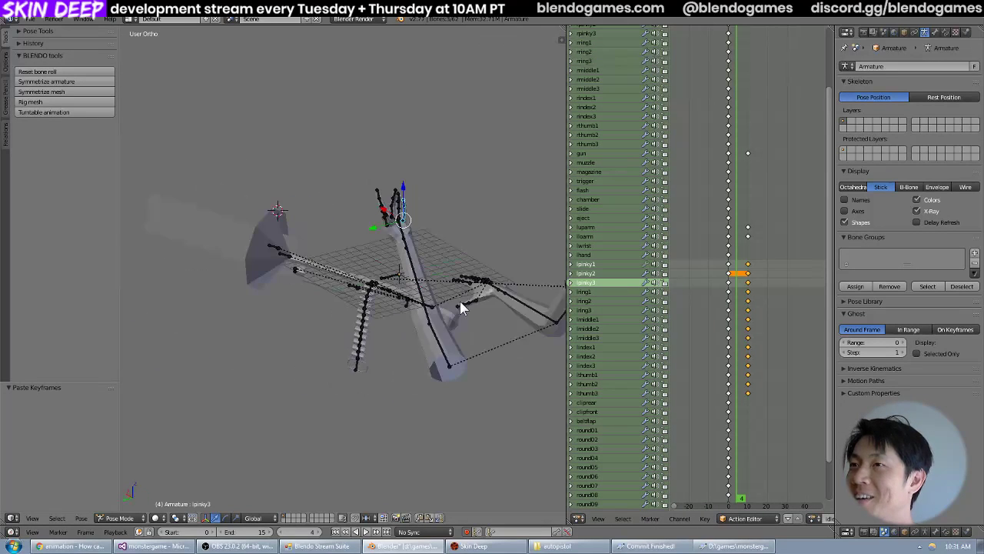
scroll(460, 302, "up", 2)
mouse_move(740, 305)
left_mouse_down()
mouse_move(729, 305)
mouse_move(738, 300)
left_mouse_up()
middle_click_drag(545, 299, 449, 306)
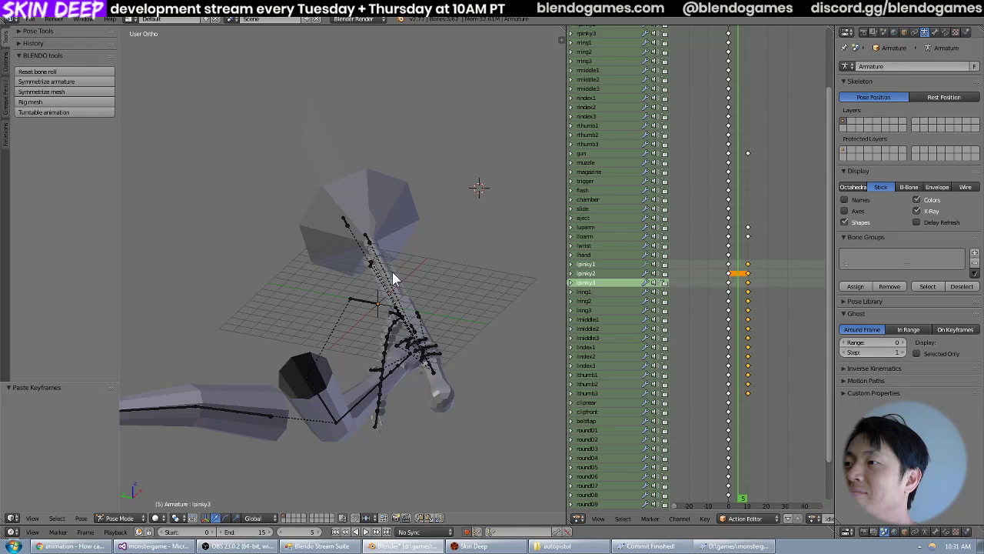
key("alt+a")
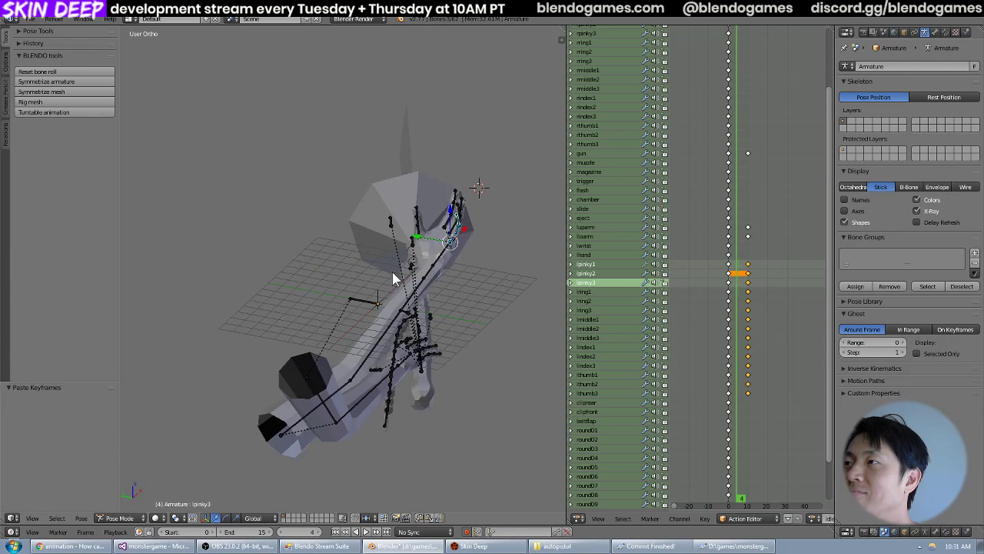
key("Left")
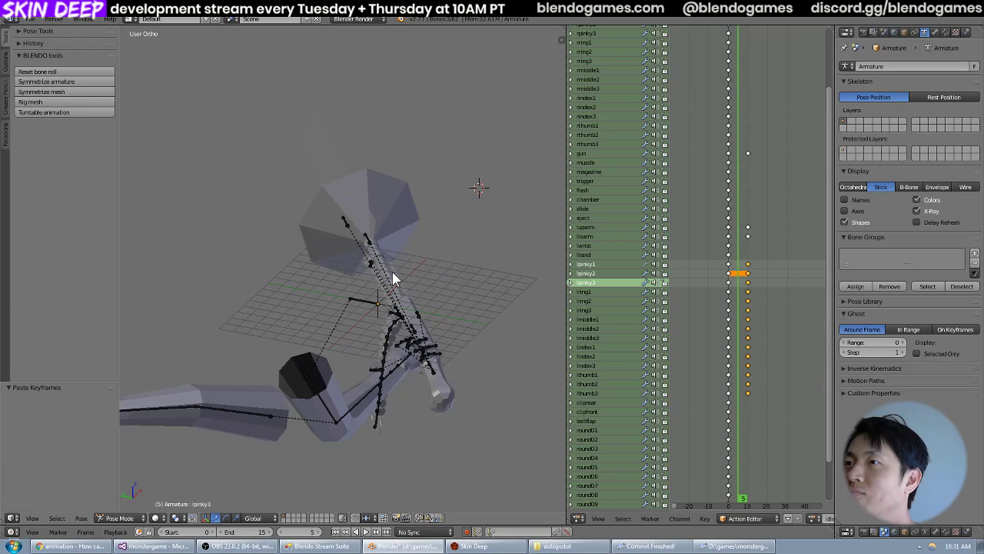
key("Right")
middle_click_drag(413, 268, 370, 244)
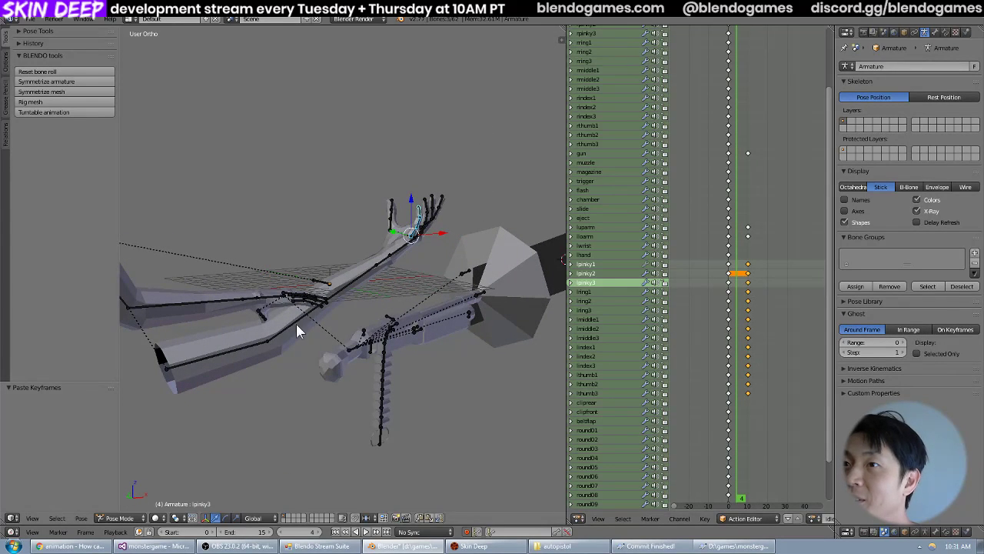
Select the left upper arm bone luparm and try clearing its location and rotation at frame 5.
right_click(256, 337)
right_click(256, 338)
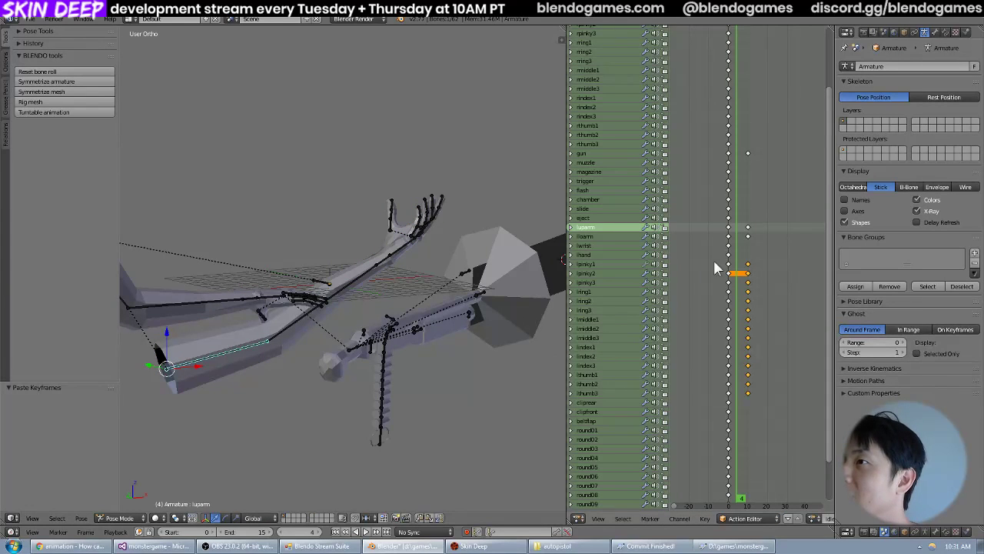
right_click(748, 228)
middle_click_drag(331, 306, 432, 326)
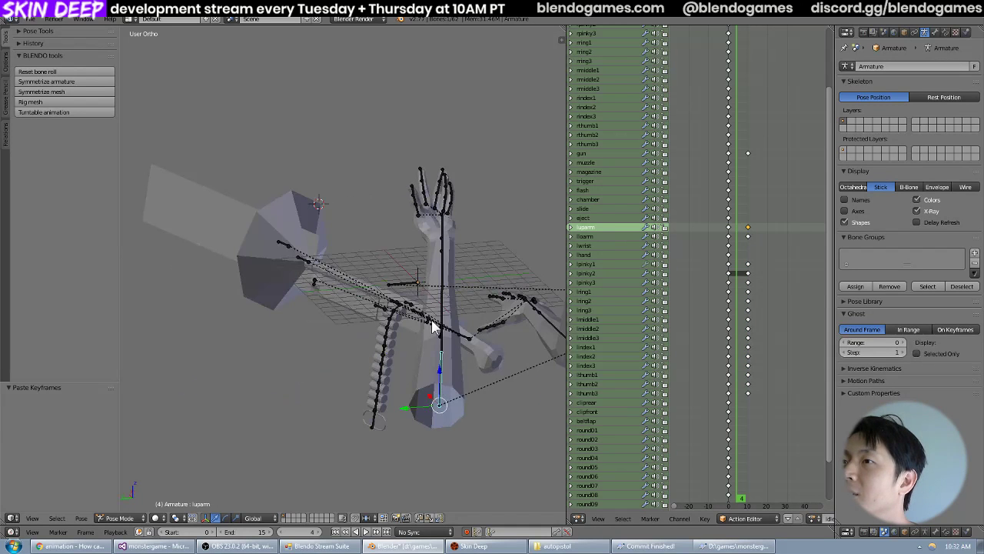
left_click(741, 230)
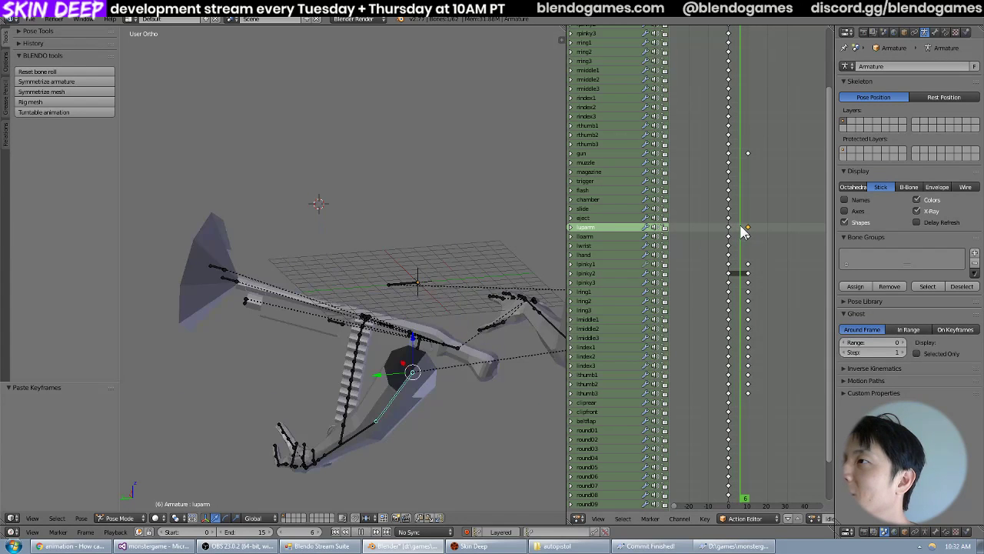
left_click(741, 229)
middle_click_drag(539, 338, 446, 374)
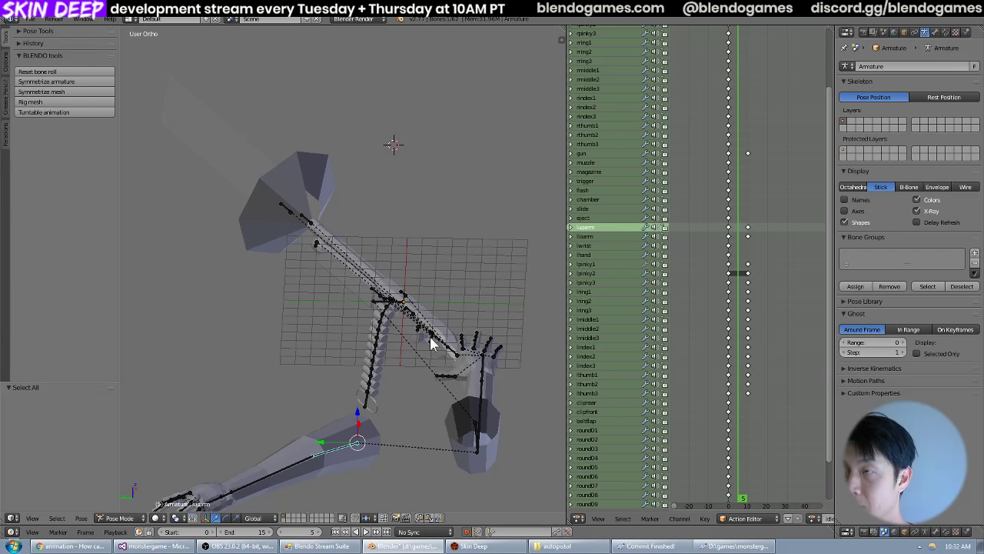
key("ctrl+g")
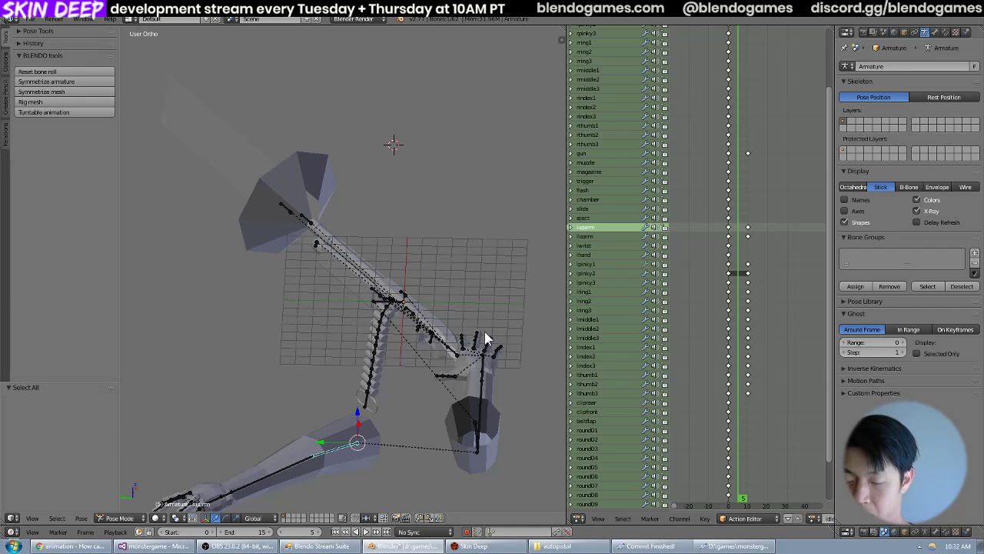
key("alt+g")
key("alt+r")
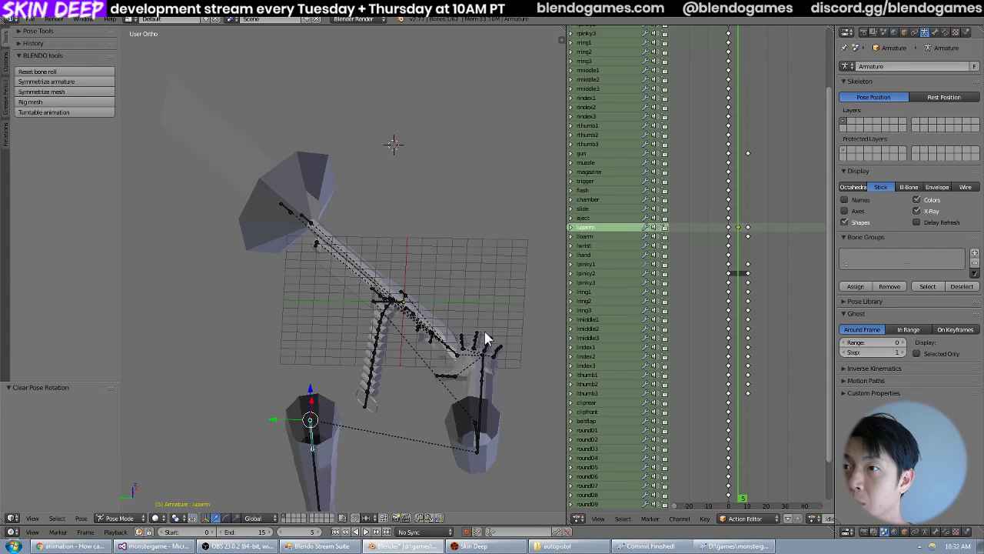
Step through the frames from 0 to 8 and examine how the left arm moves with the cleared luparm pose.
middle_click_drag(484, 338, 419, 336)
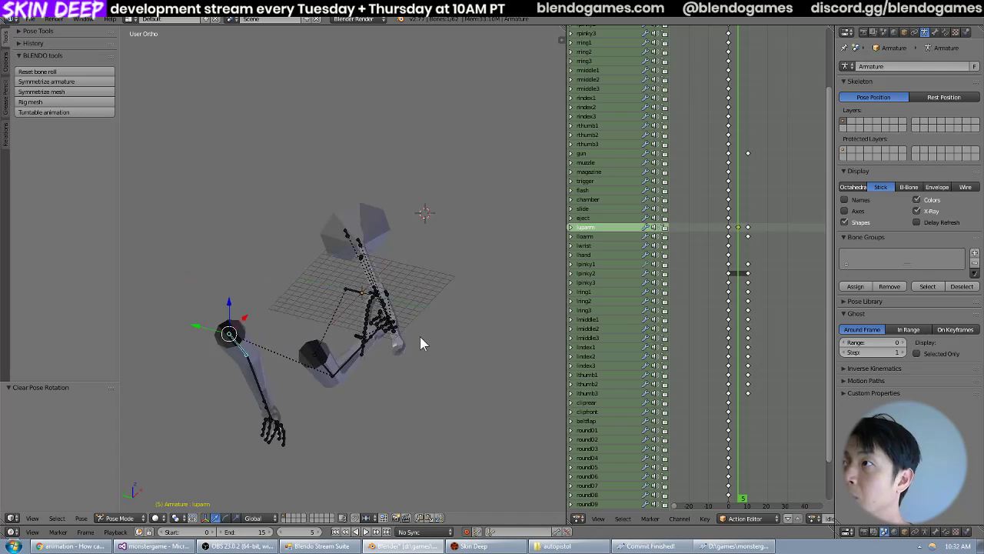
key("Left")
key("Left")
key("Left")
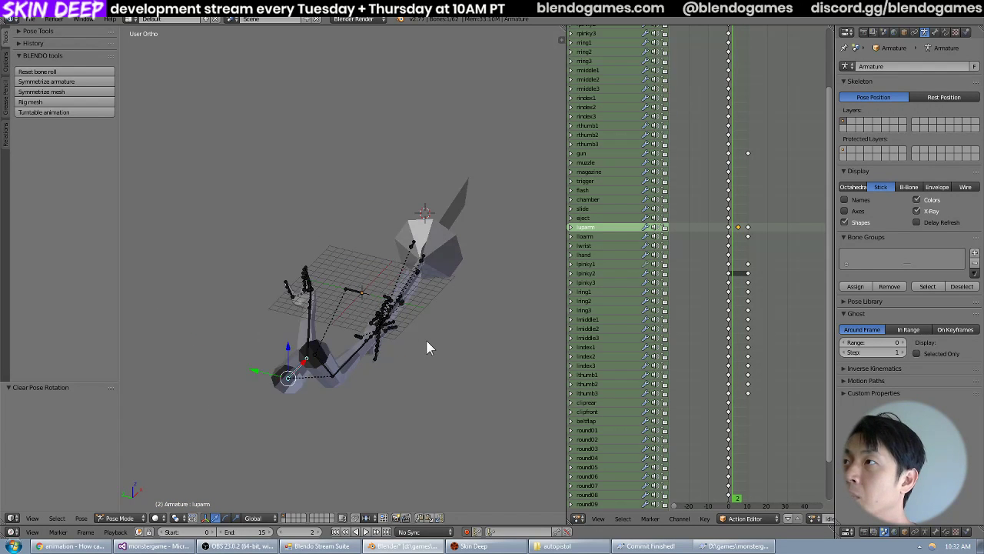
key("Left")
key("Left")
key("Right")
middle_click_drag(423, 340, 478, 337)
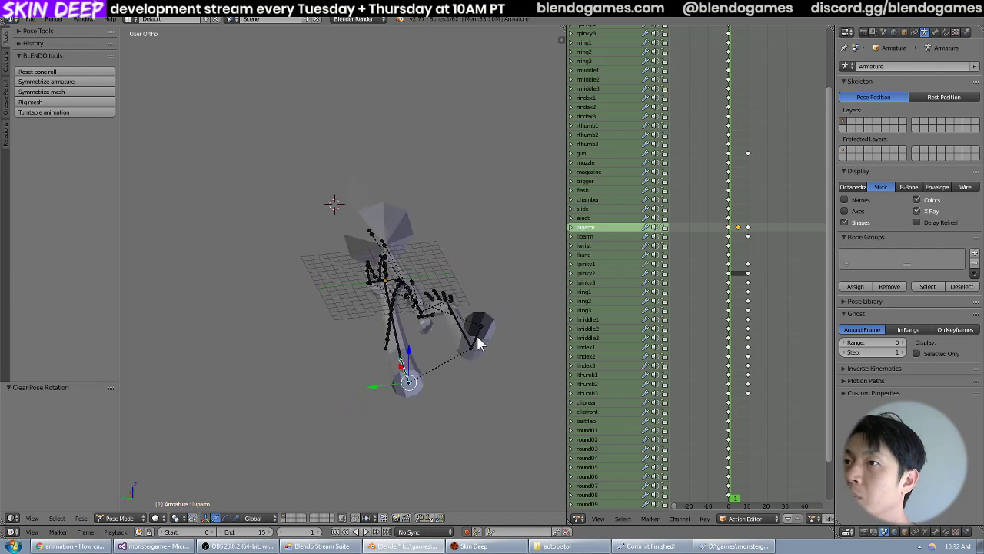
scroll(477, 337, "up", 4)
key("Right")
key("Right")
key("Right")
key("Right")
key("Right")
key("Right")
key("Right")
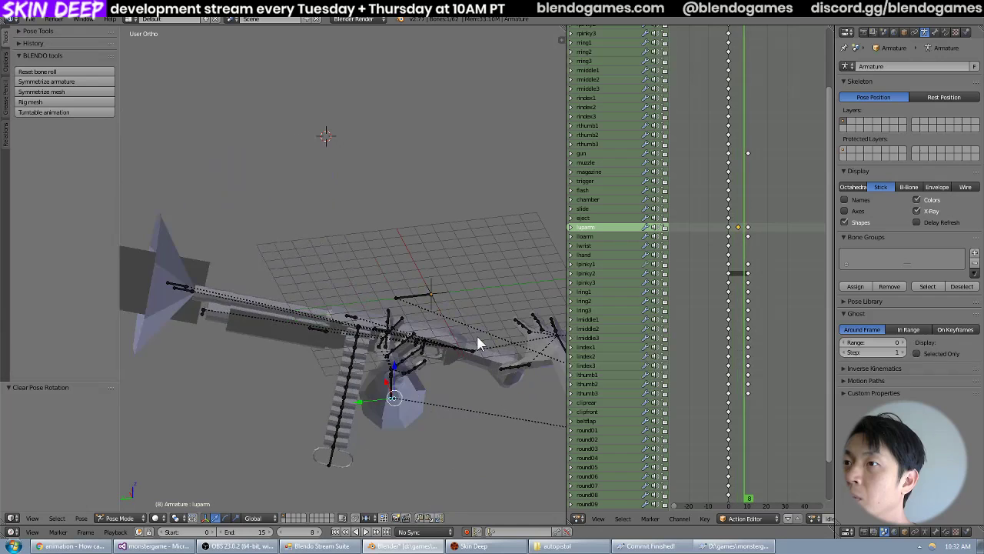
key("Right")
key("Left")
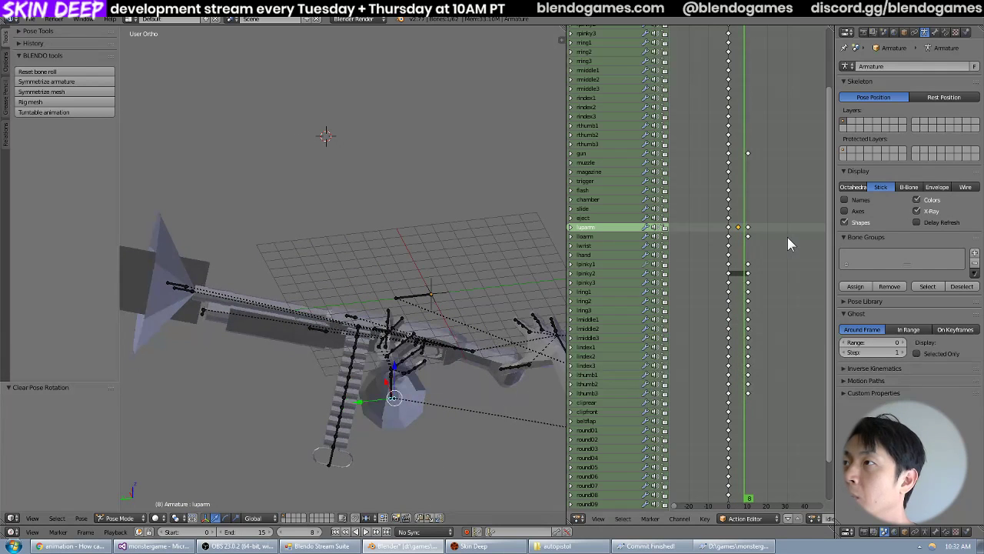
Delete the frame 5 keyframe of luparm and return to frame 0.
key("x")
left_click(740, 227)
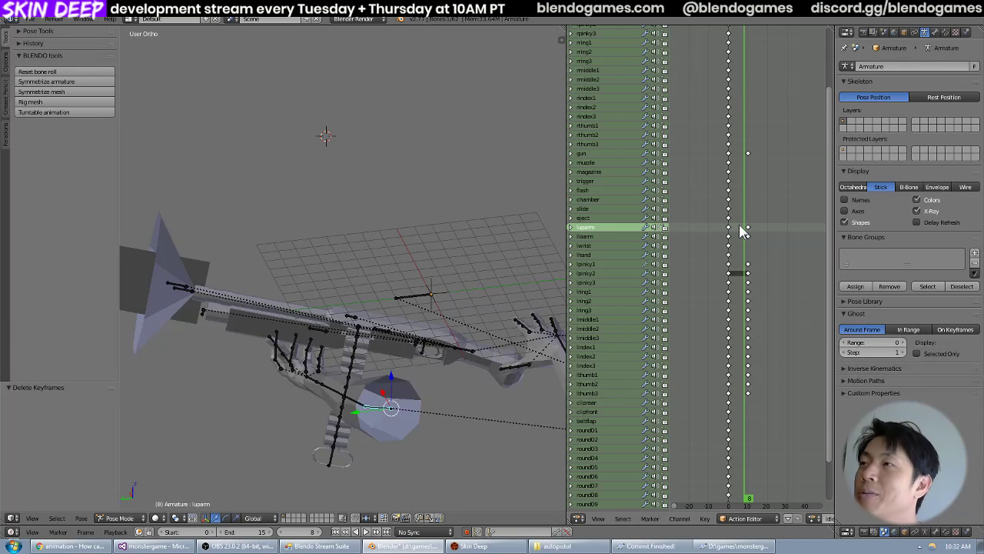
left_click_drag(739, 224, 727, 243)
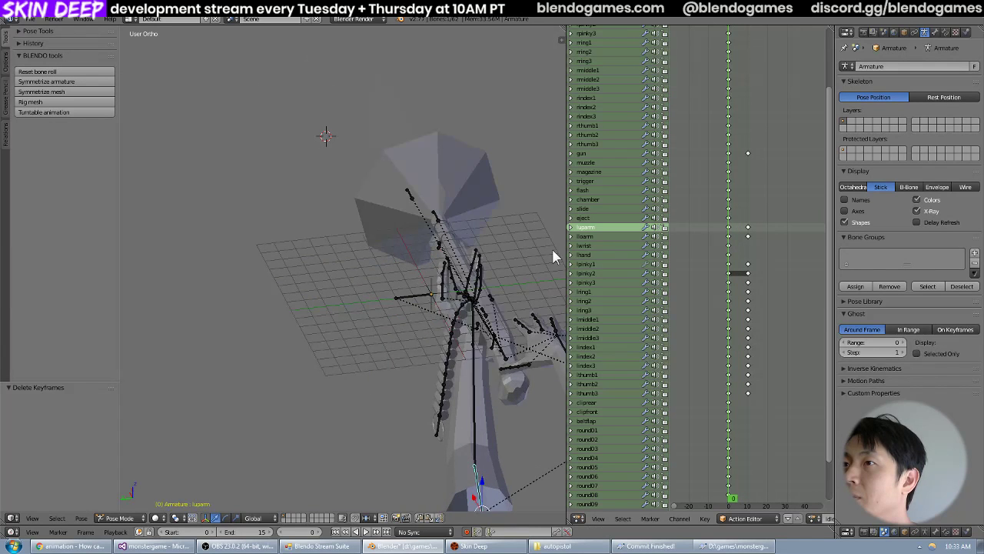
Step forward from frame 0 to frame 4 and examine the left arm's transition.
middle_click_drag(569, 251, 464, 268)
scroll(487, 255, "down", 4)
key("Right")
key("Right")
key("Right")
key("Right")
key("Right")
key("Left")
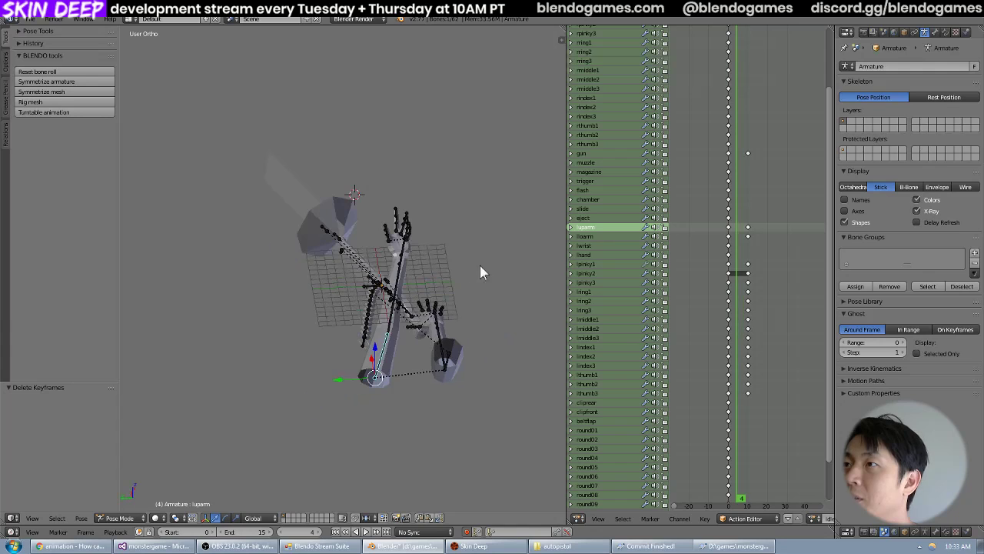
Set the animation's end frame to 10 and play back idle_high_to_low.
key("Right")
key("Right")
key("Right")
key("Right")
key("Right")
key("Right")
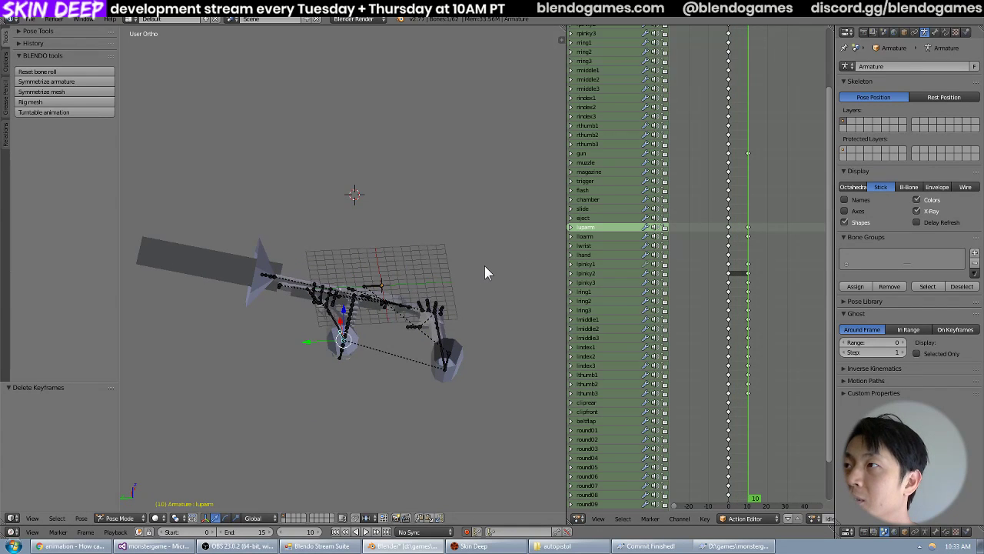
left_click(368, 532)
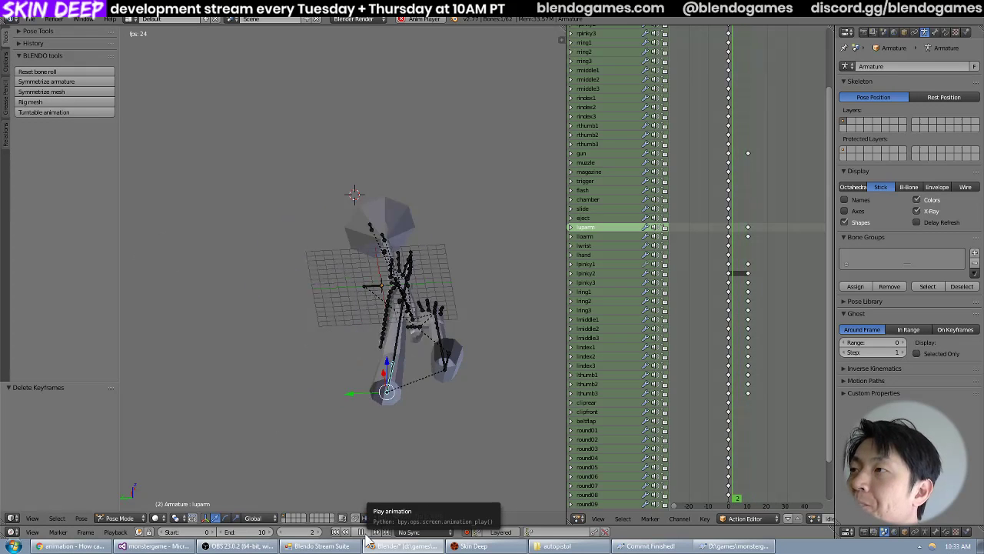
Stop the playback at frame 10 and examine which bones have keyframes there in the idle_high_to_low action.
left_click(366, 535)
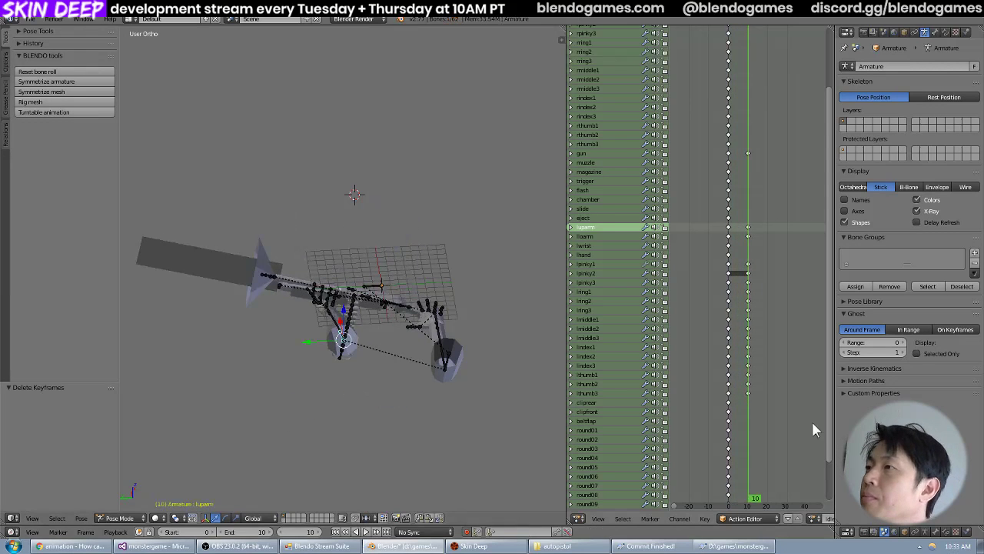
scroll(806, 409, "up", 1)
scroll(803, 405, "up", 5)
left_click_drag(829, 377, 831, 240)
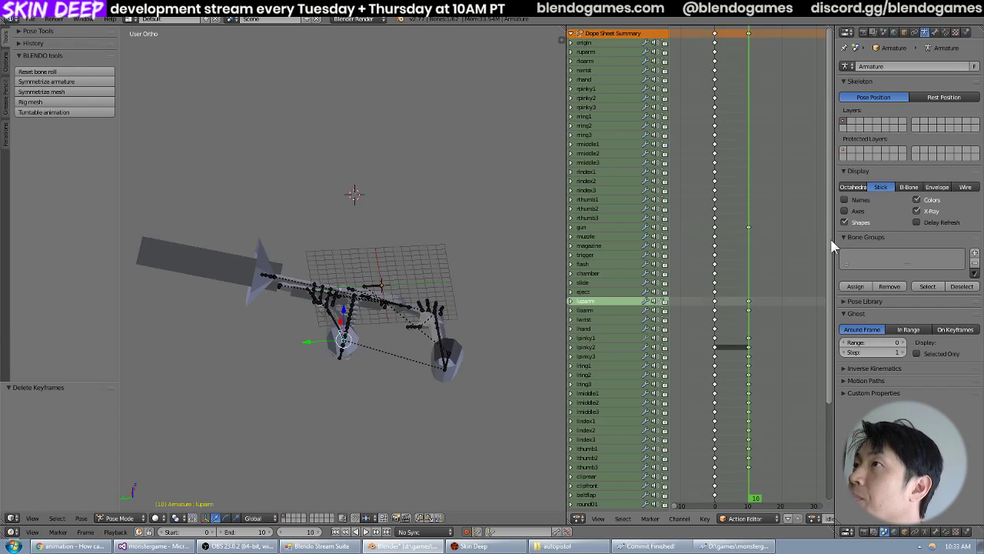
left_click_drag(829, 115, 820, 95)
scroll(823, 123, "down", 3)
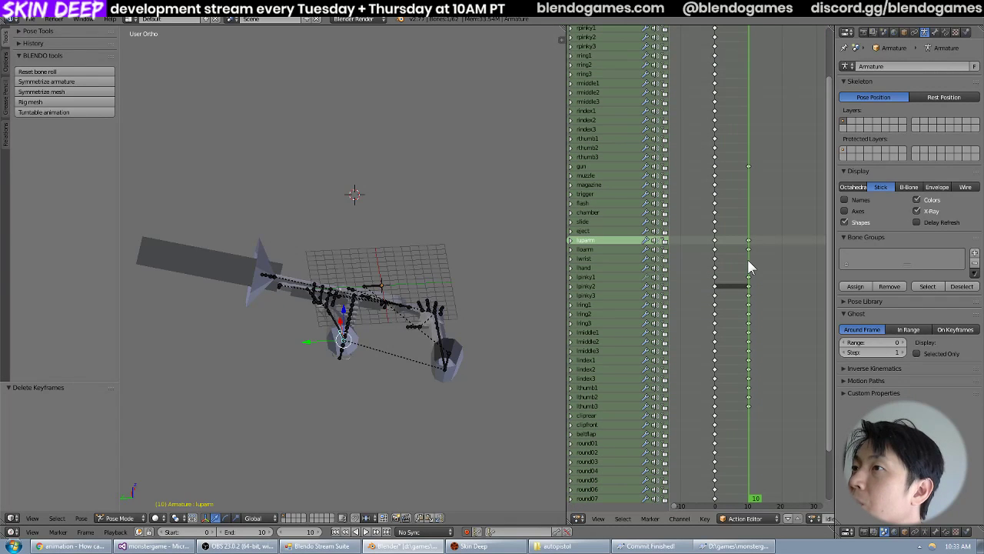
key("alt+a")
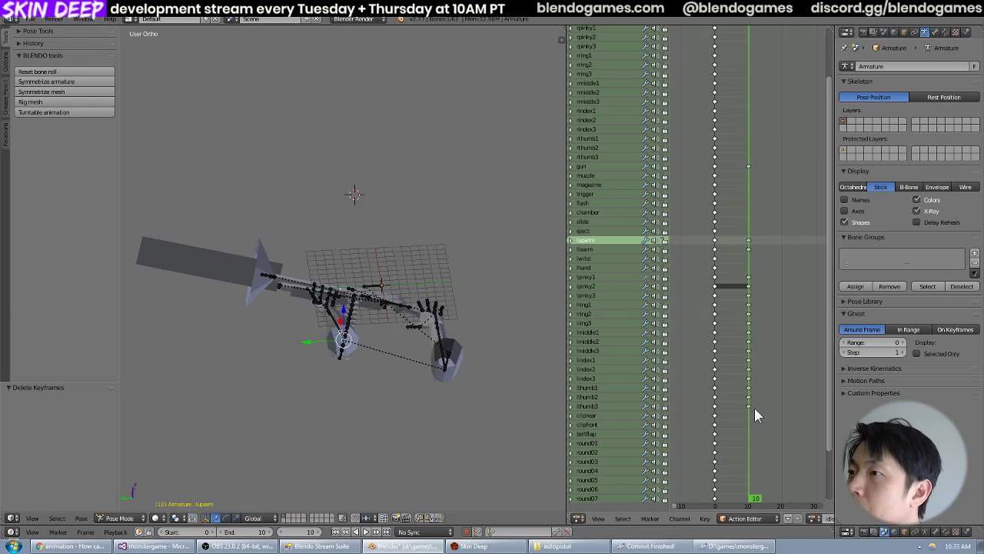
Widen the action editor, switch to the idle_low action and select the lwrist channel.
left_click(615, 260)
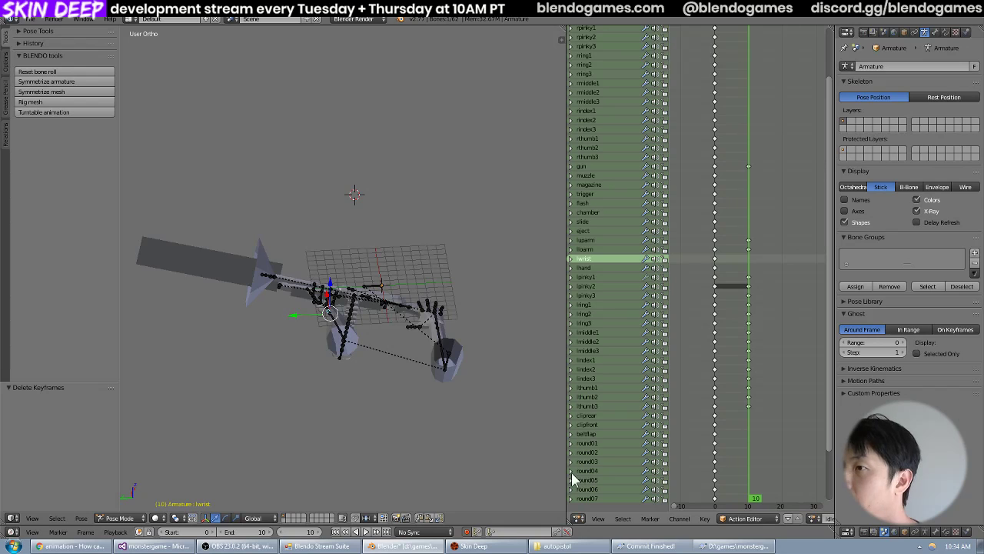
left_click_drag(568, 478, 446, 478)
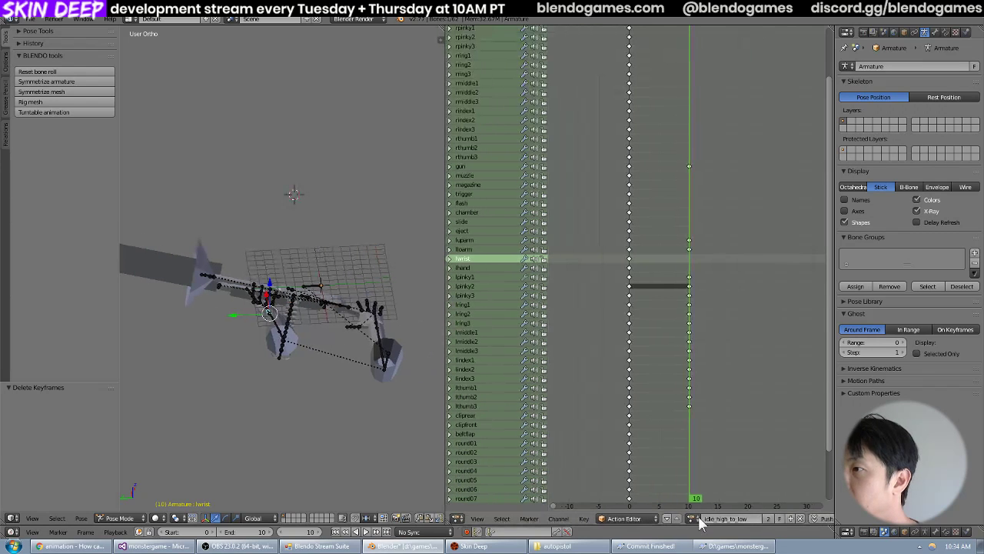
left_click(698, 518)
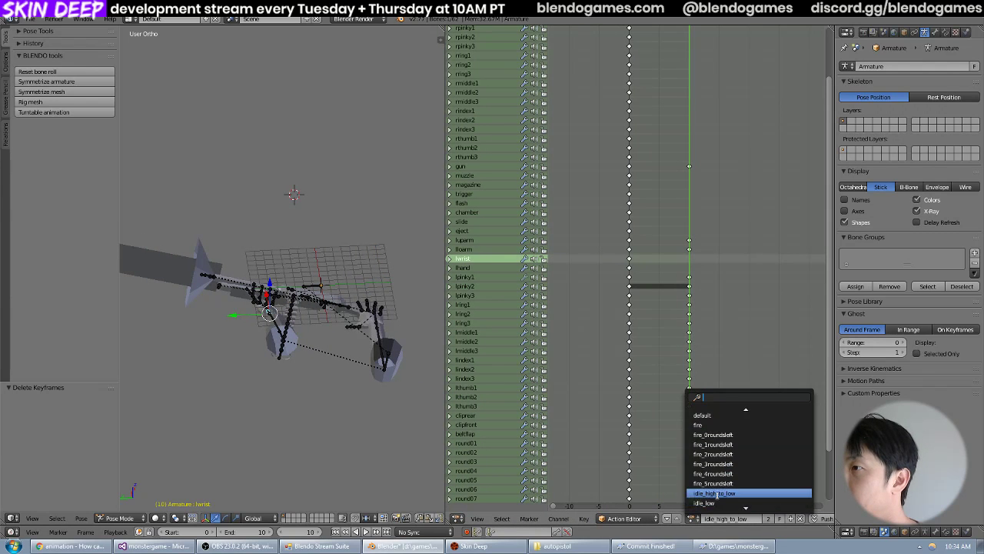
left_click(716, 497)
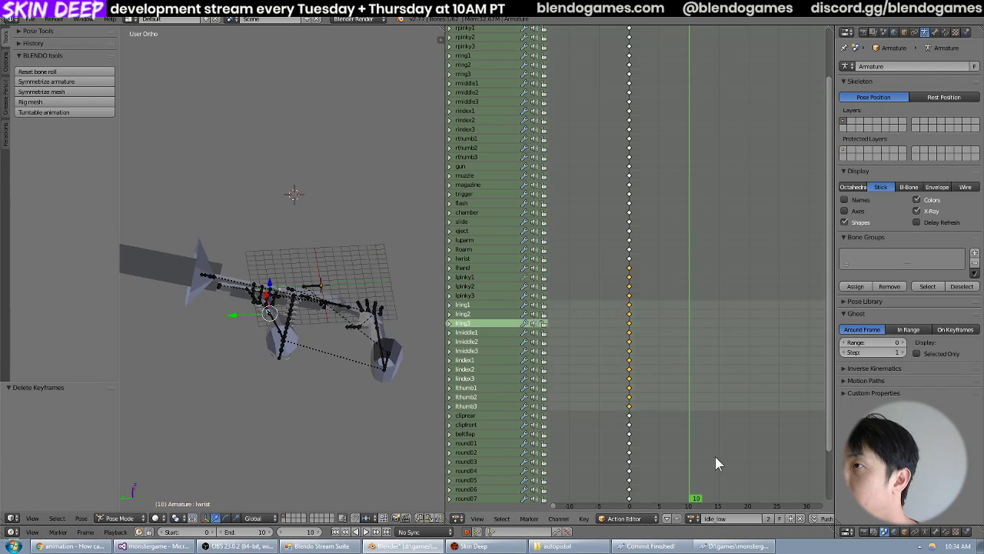
left_click(471, 259)
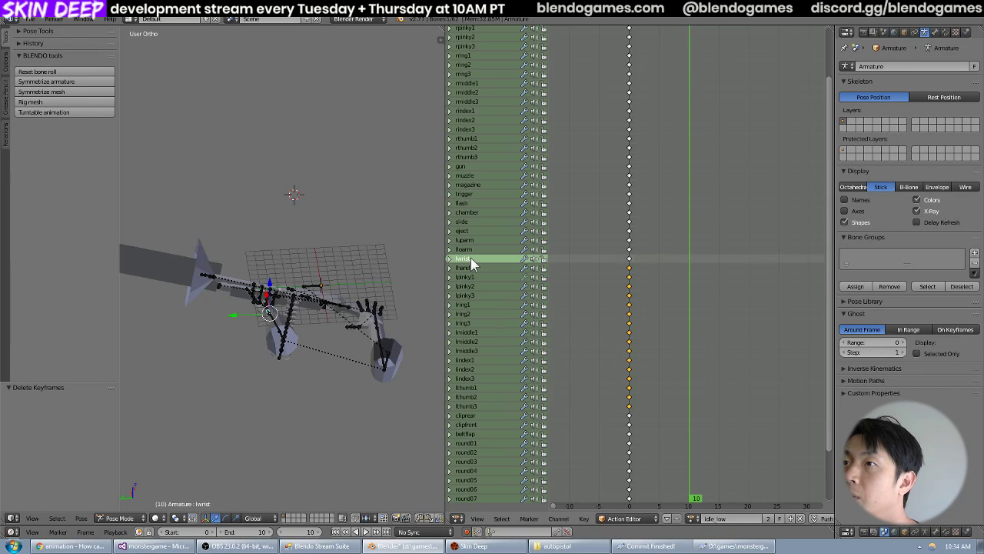
Copy the frame 0 keyframes of lwrist and lhand from the idle_low action.
left_click(629, 259)
key("a")
key("b")
left_click_drag(635, 255, 619, 266)
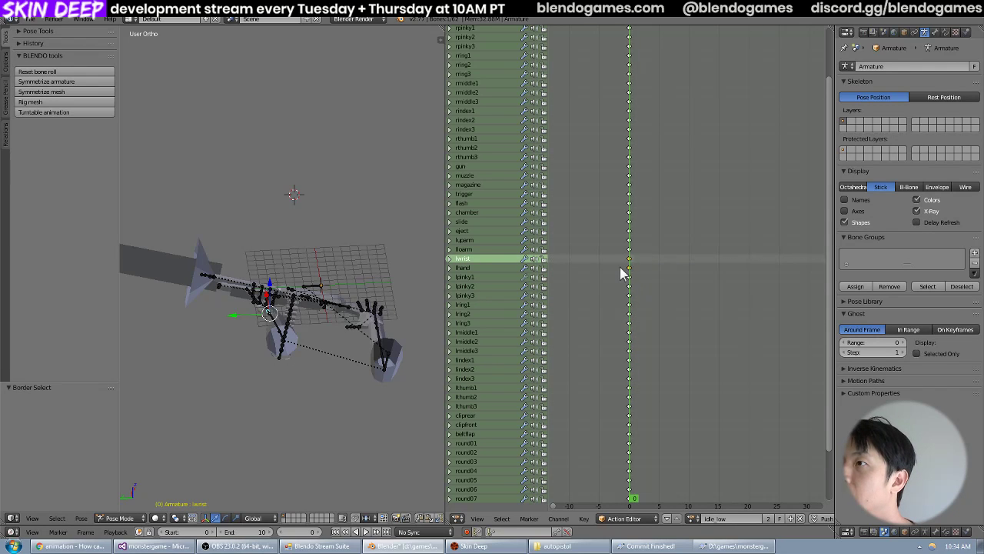
key("ctrl+c")
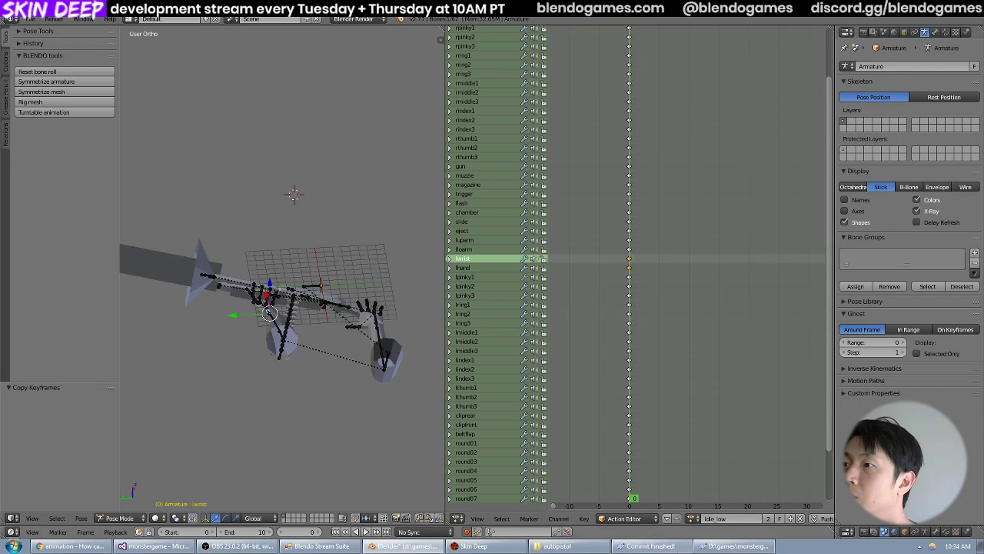
Switch back to the idle_high_to_low action and paste the copied wrist and hand keyframes at frame 10.
left_click(692, 519)
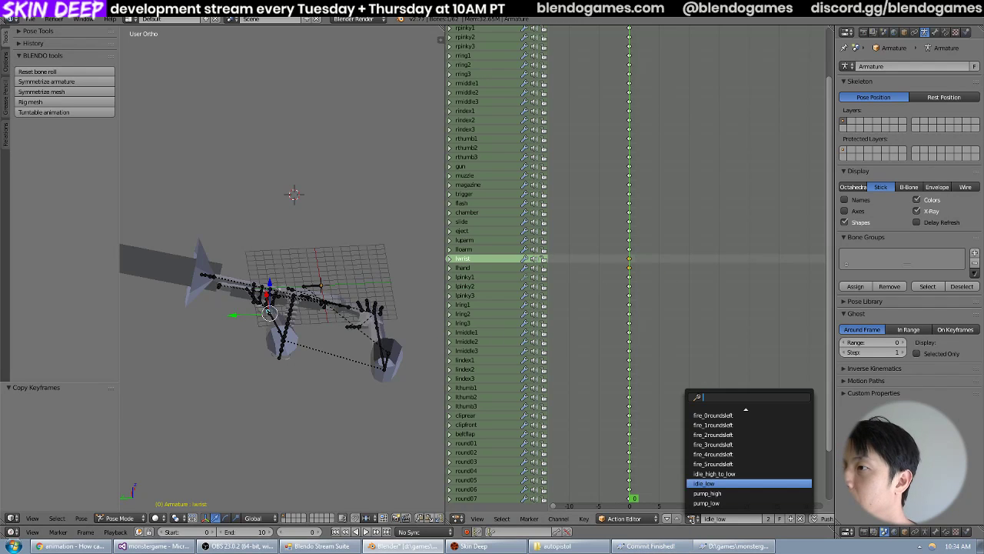
left_click(717, 475)
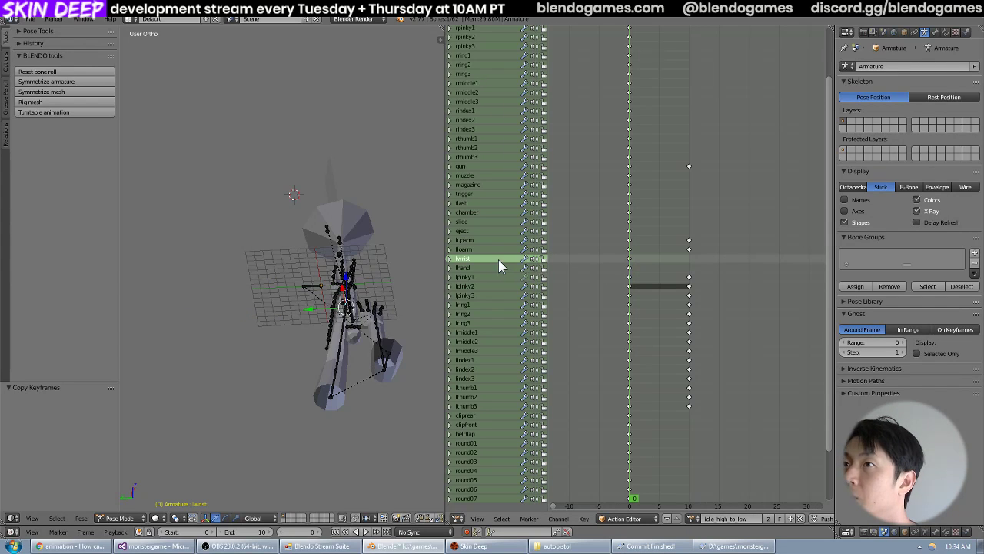
left_click(691, 269)
key("ctrl+v")
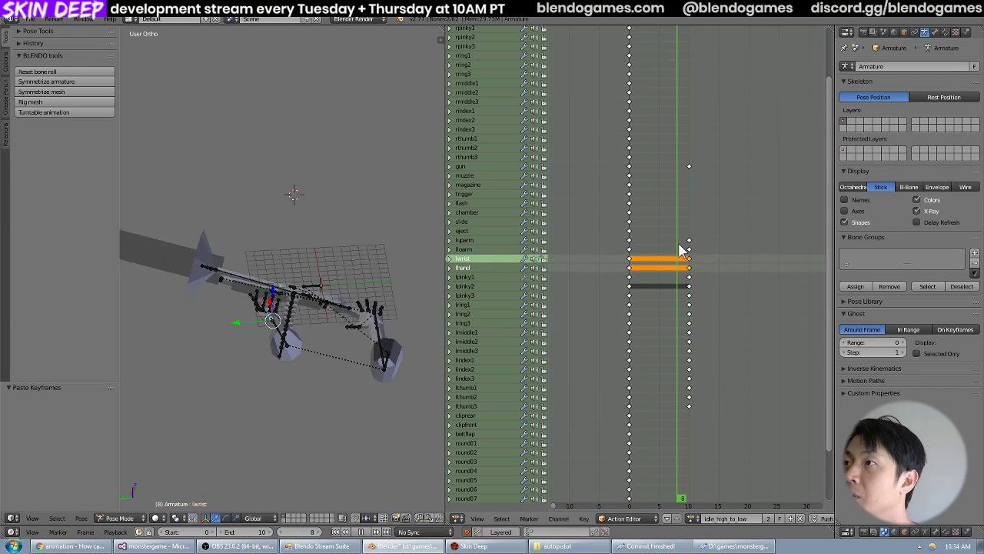
Scrub idle_high_to_low between frames 0 and 10 and examine the left arm and gun motion from several angles, with luparm selected.
left_click(576, 253)
left_click_drag(630, 266, 678, 270)
middle_click_drag(280, 283, 346, 299)
scroll(312, 292, "up", 1)
left_click_drag(664, 287, 689, 338)
right_click(365, 415)
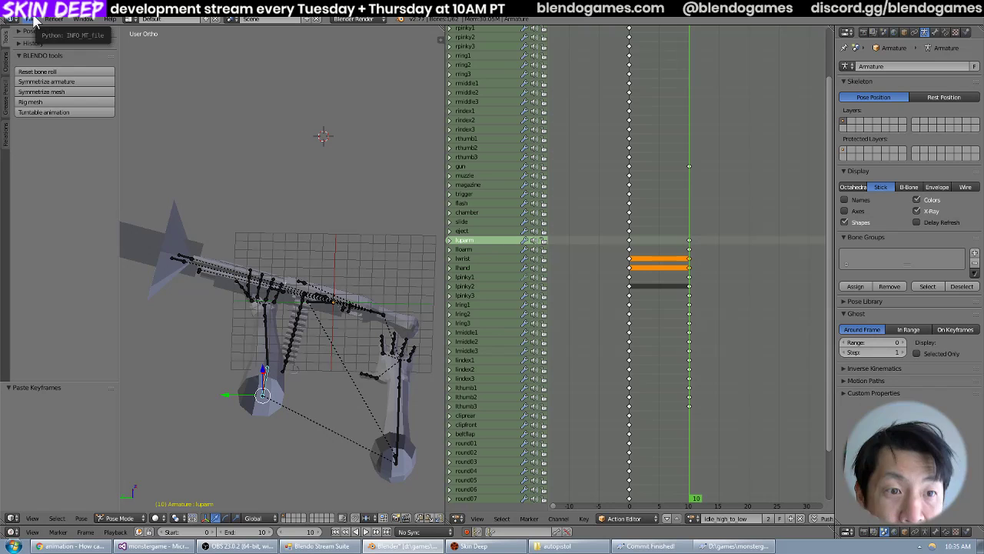
left_click(628, 244)
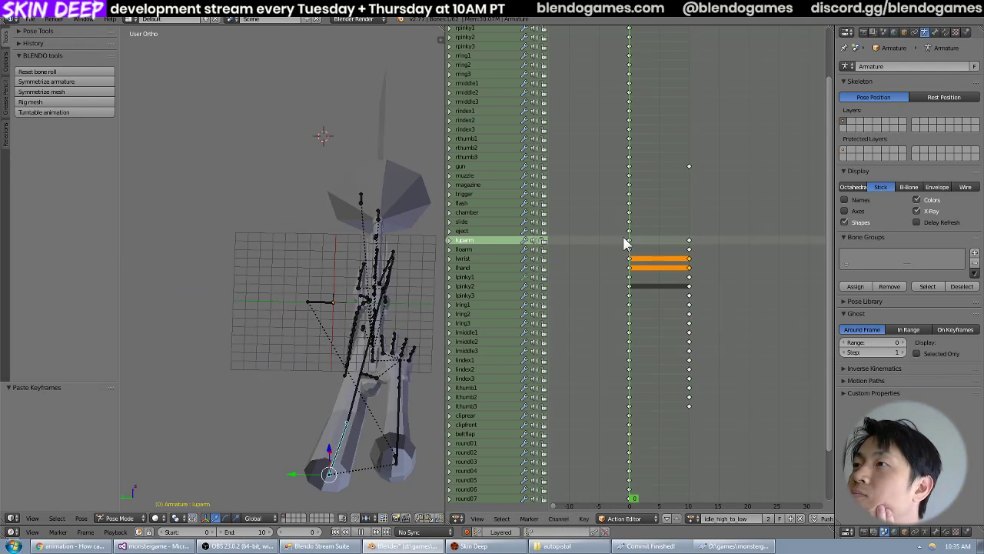
mouse_move(635, 243)
left_mouse_down()
mouse_move(689, 265)
mouse_move(629, 274)
mouse_move(687, 262)
mouse_move(629, 256)
left_mouse_up()
middle_click_drag(389, 228, 380, 186)
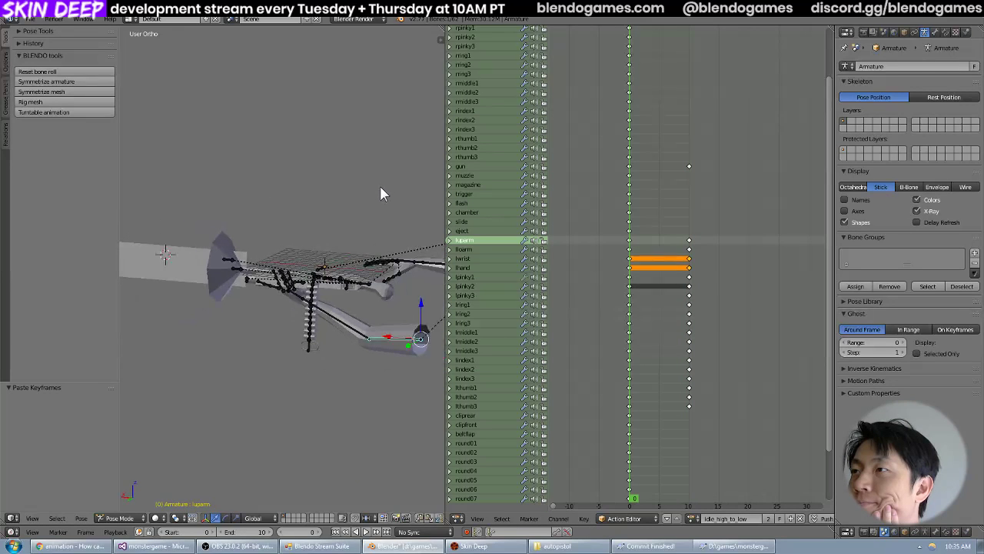
Save the Blender file under its current name.
left_click(29, 19)
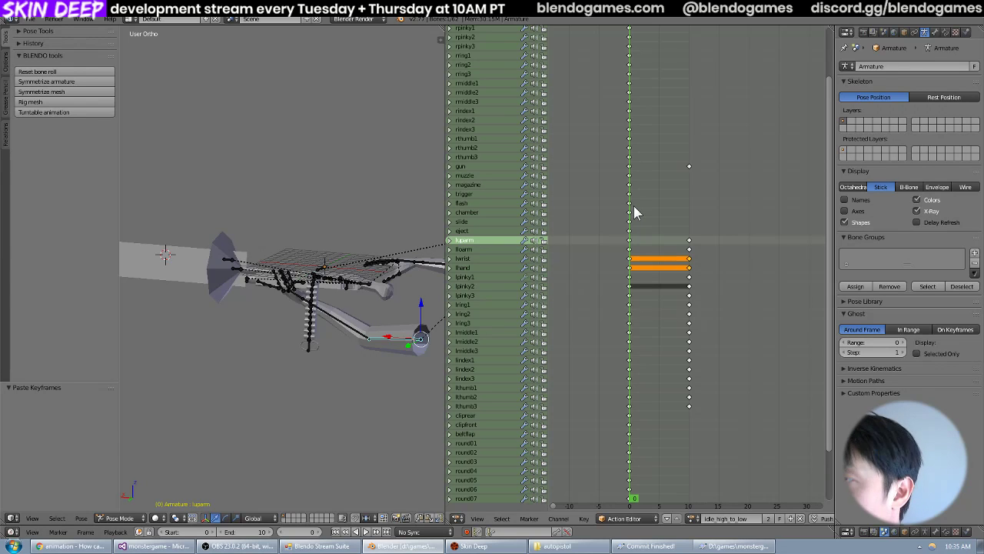
left_click(29, 18)
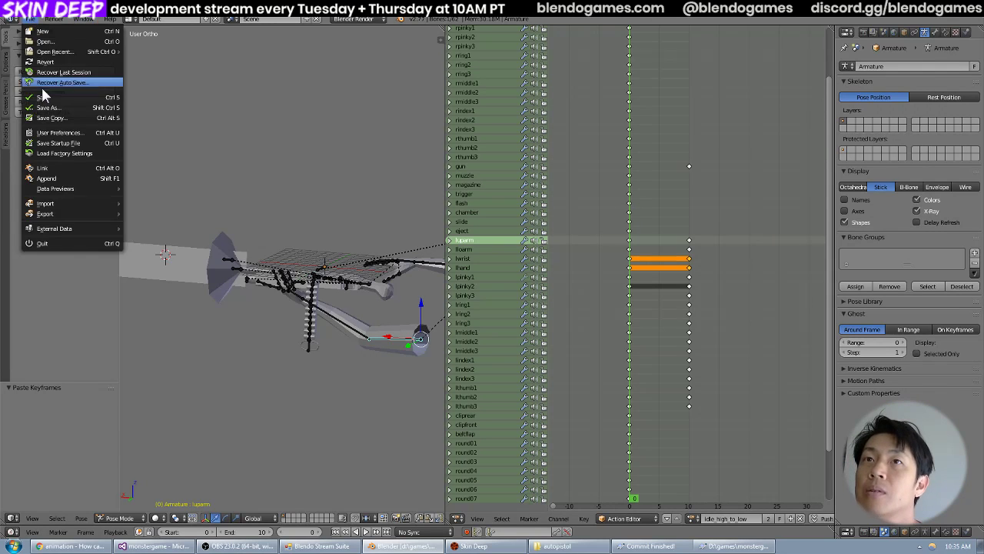
left_click(42, 96)
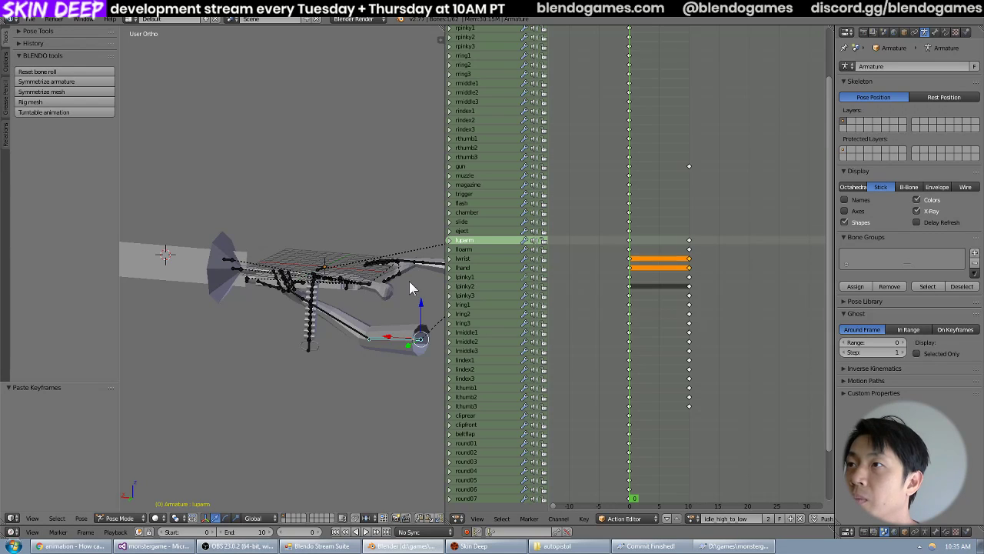
Duplicate the frame 0 keyframes of gun and luparm to frame 5.
right_click(628, 241)
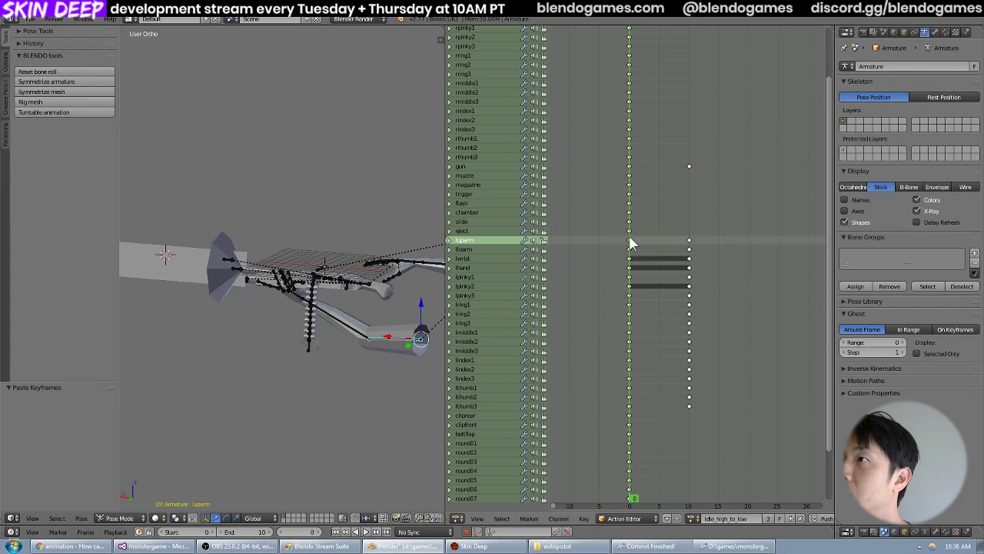
right_click(629, 167, "shift")
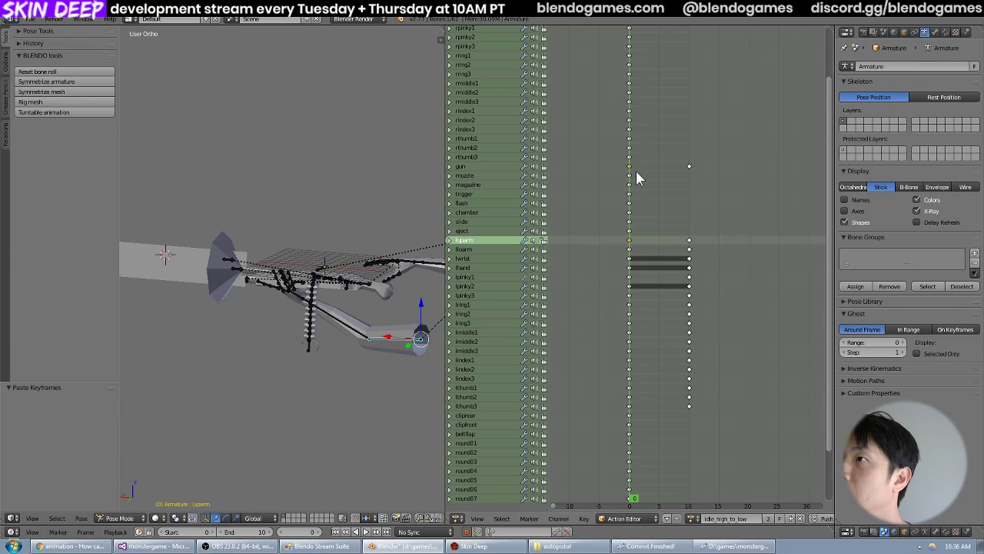
key("shift+d")
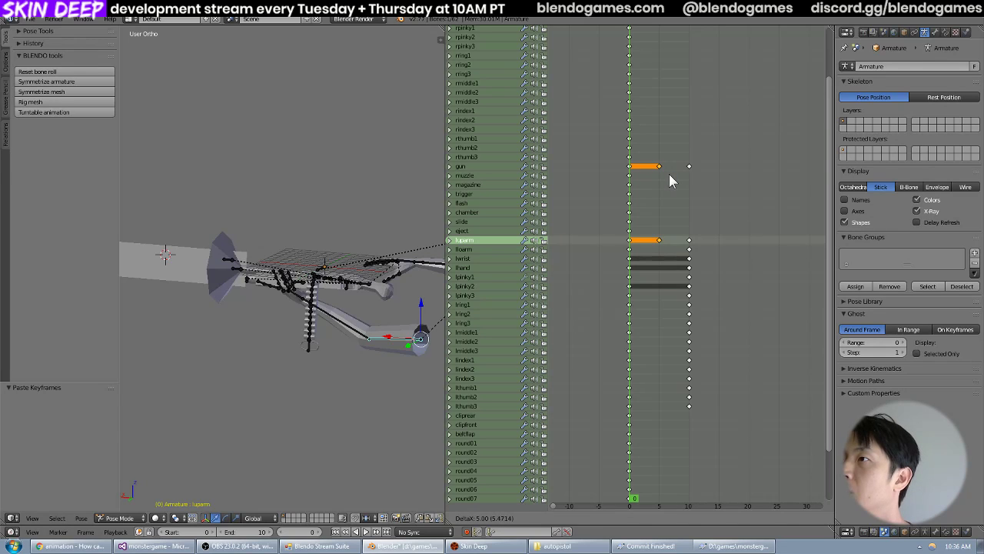
left_click(669, 180)
left_click_drag(633, 176, 629, 197)
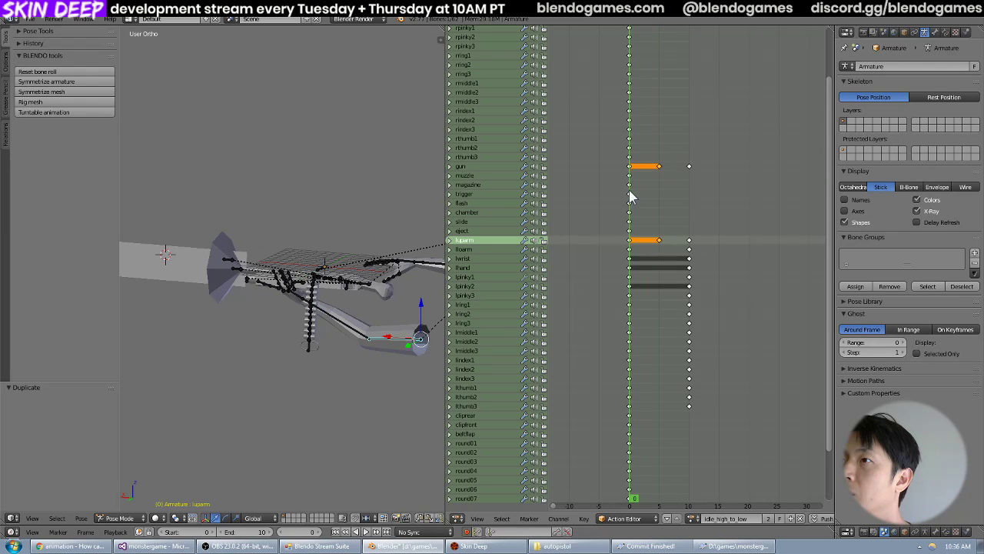
Duplicate the frame 0 keyframe of the left lower arm bone, just below luparm, to frame 5.
right_click(629, 249)
key("shift+d")
left_click(659, 258)
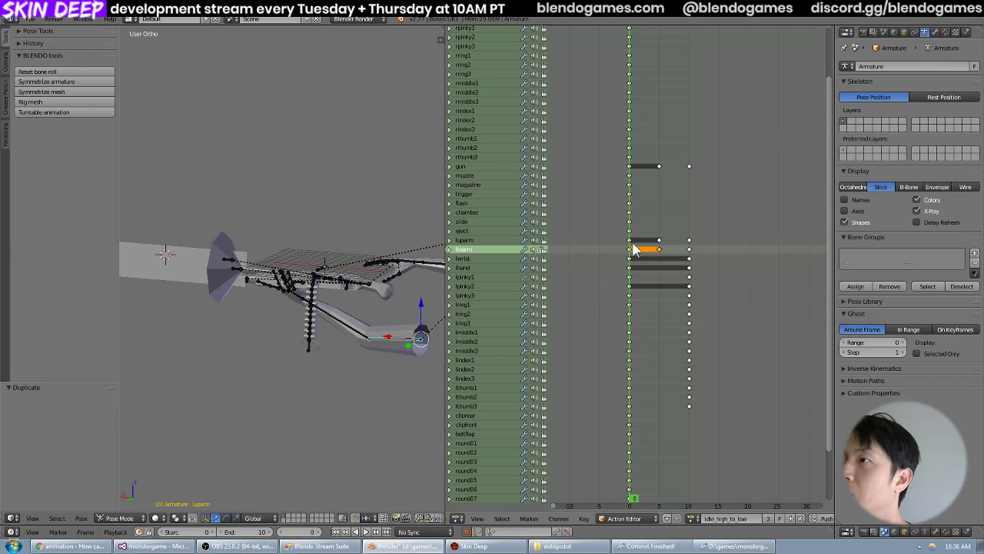
mouse_move(635, 254)
left_mouse_down()
mouse_move(661, 253)
mouse_move(628, 252)
left_mouse_up()
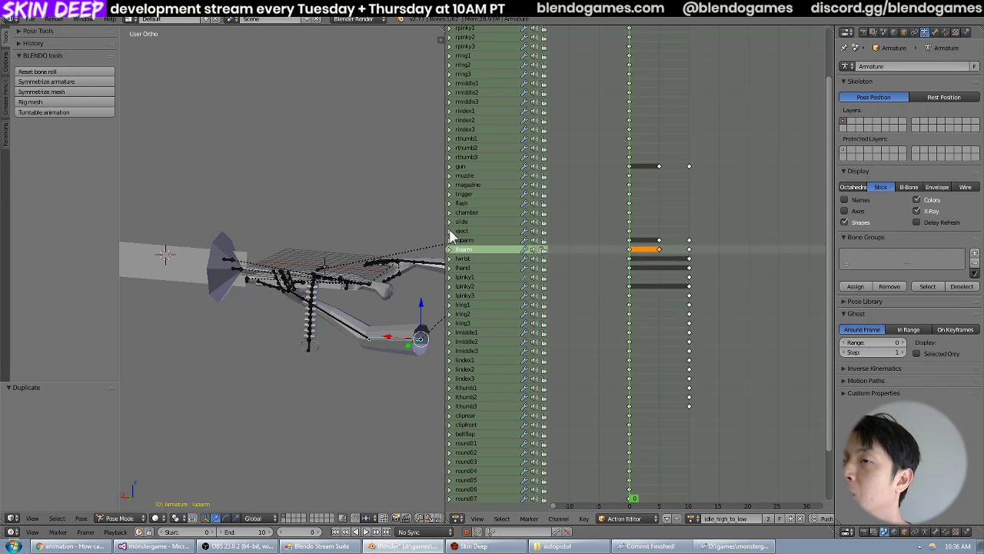
At frame 5, rotate the gun and luparm bones together by about 17 degrees in the front view.
middle_click_drag(323, 254, 307, 219)
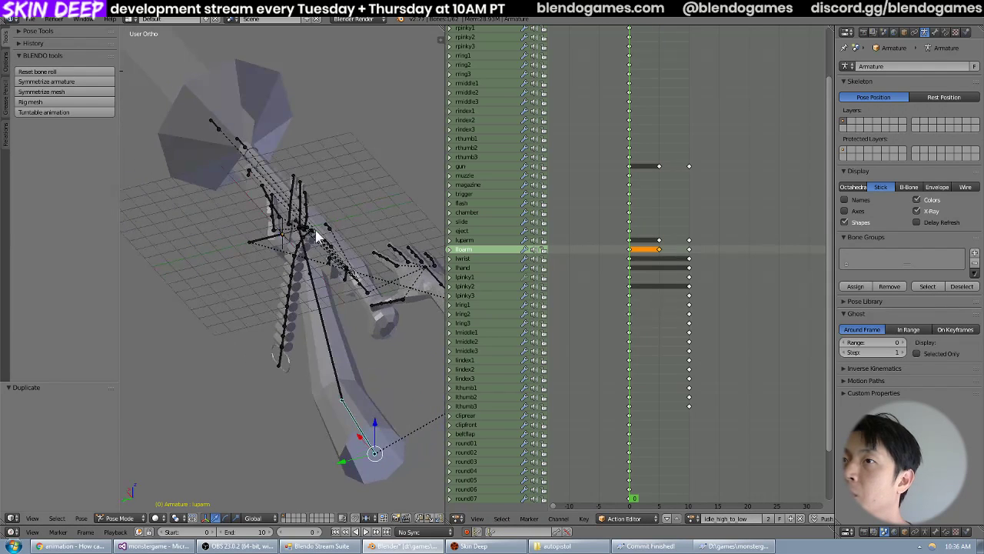
left_click_drag(635, 213, 661, 218)
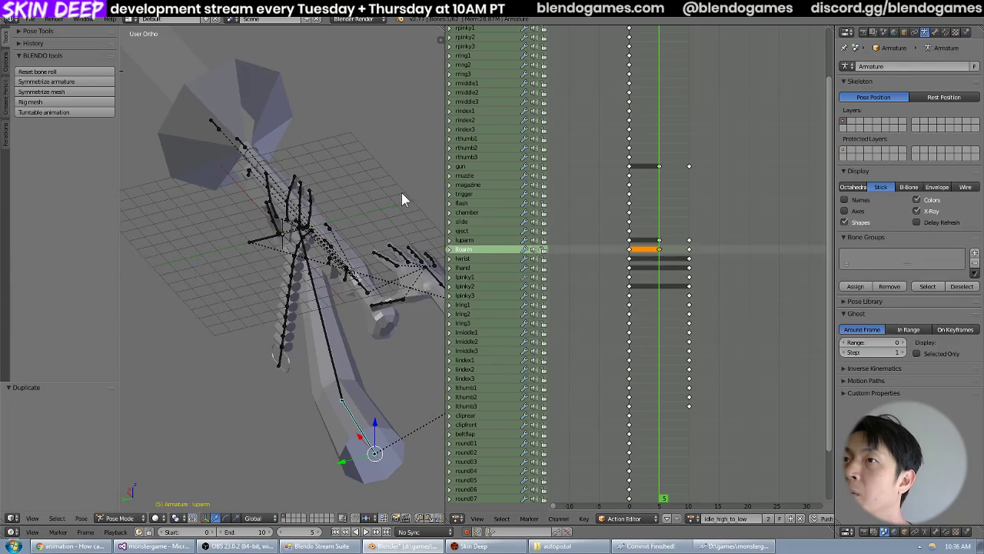
middle_click_drag(401, 192, 390, 286)
right_click(332, 289)
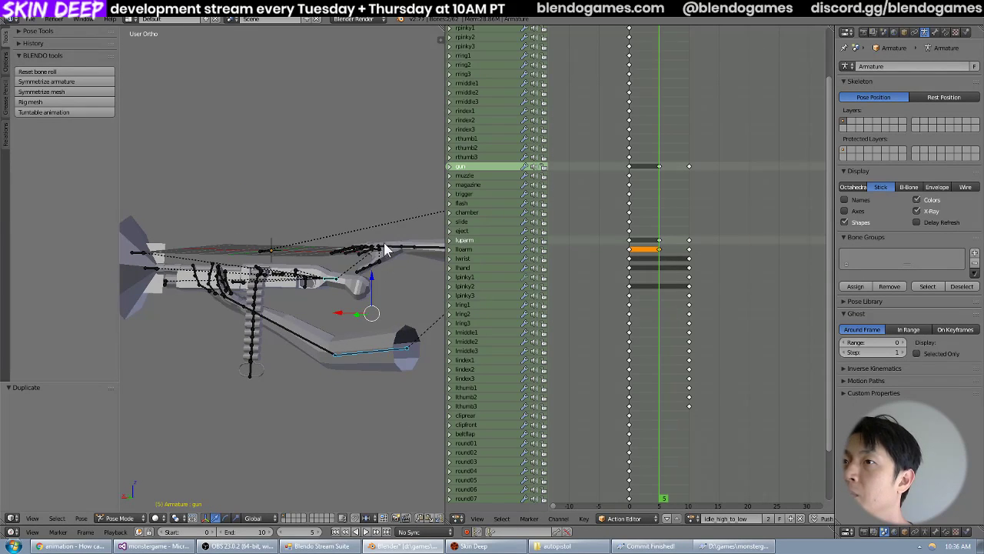
middle_click_drag(384, 246, 384, 261)
key("KP_1")
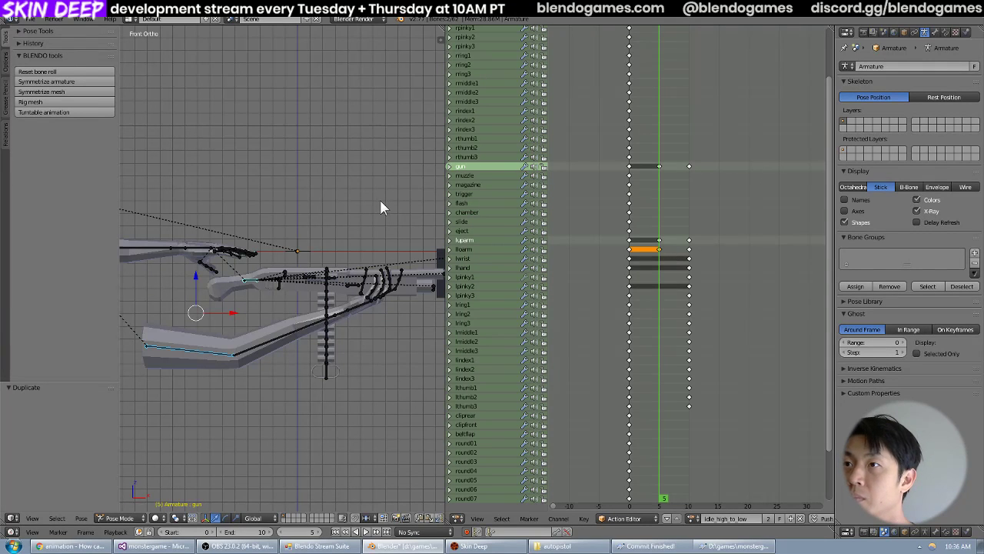
left_click(690, 258)
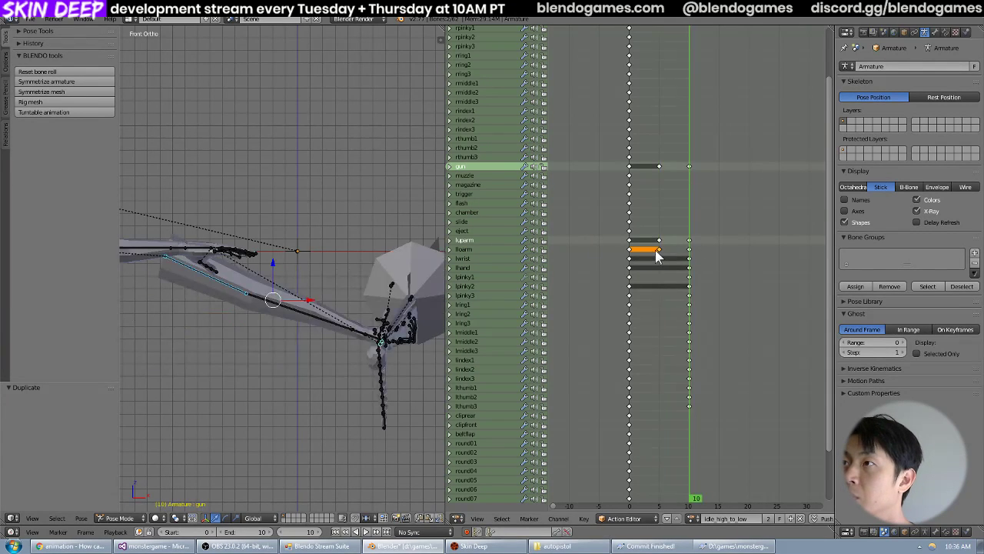
left_click(658, 250)
key("r")
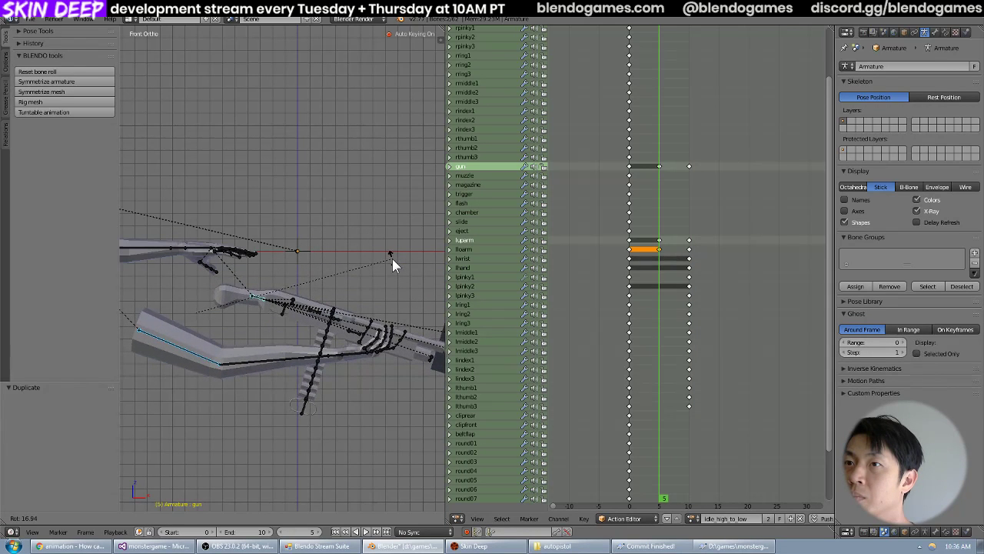
left_click(392, 258)
Compare frame 5 with frame 10 in the top view, and rotate gun and luparm about -15 degrees at frame 5.
key("KP_7")
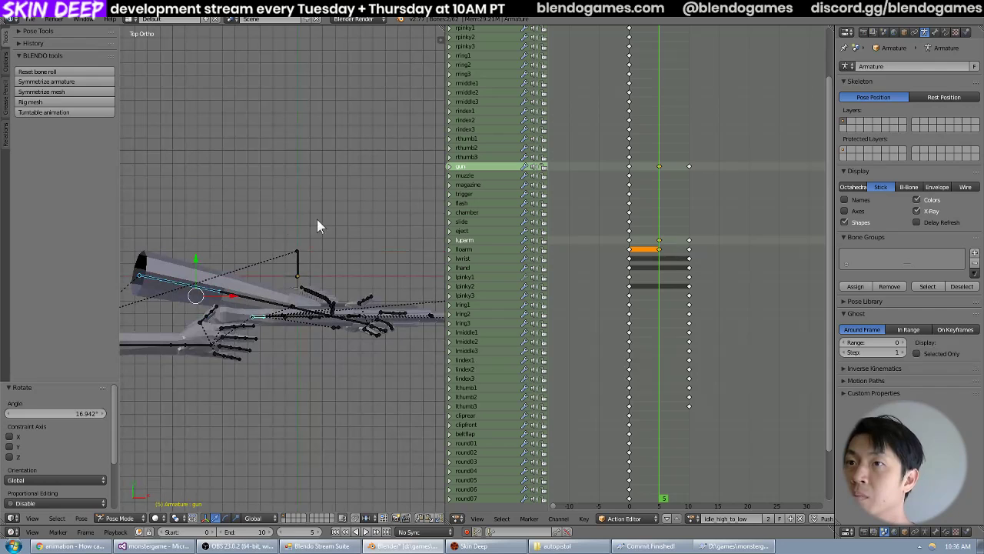
left_click(690, 240)
left_click(657, 234)
left_click(659, 228)
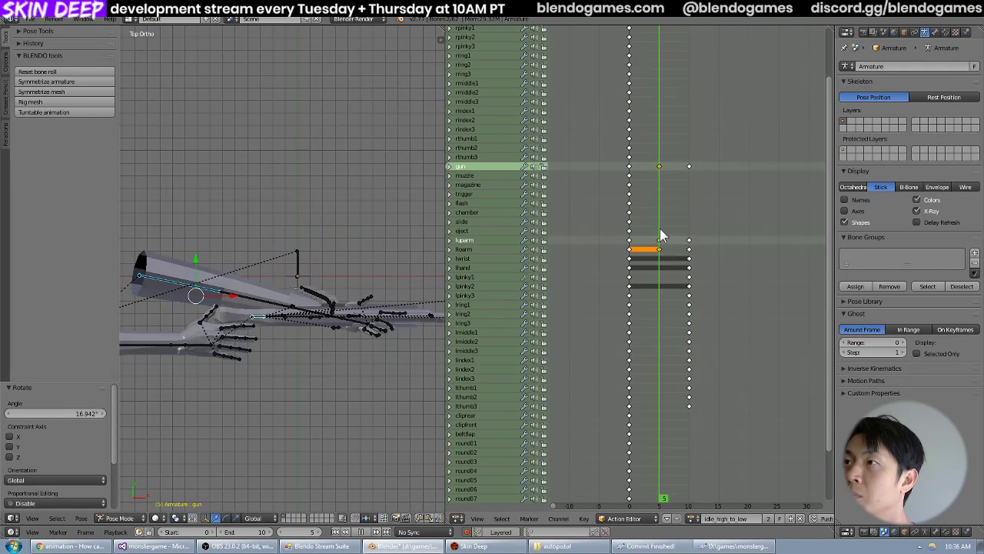
key("r")
left_click(362, 140)
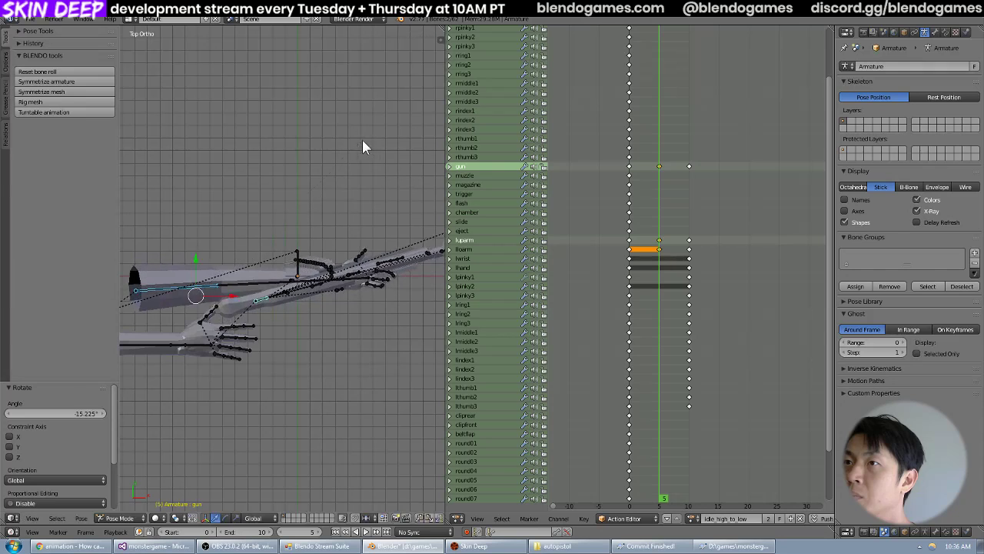
Move the gun and luparm bones at frame 5 by about X 0.245, Y -2.046 in the top view, and play back the animation.
key("g")
left_click(365, 177)
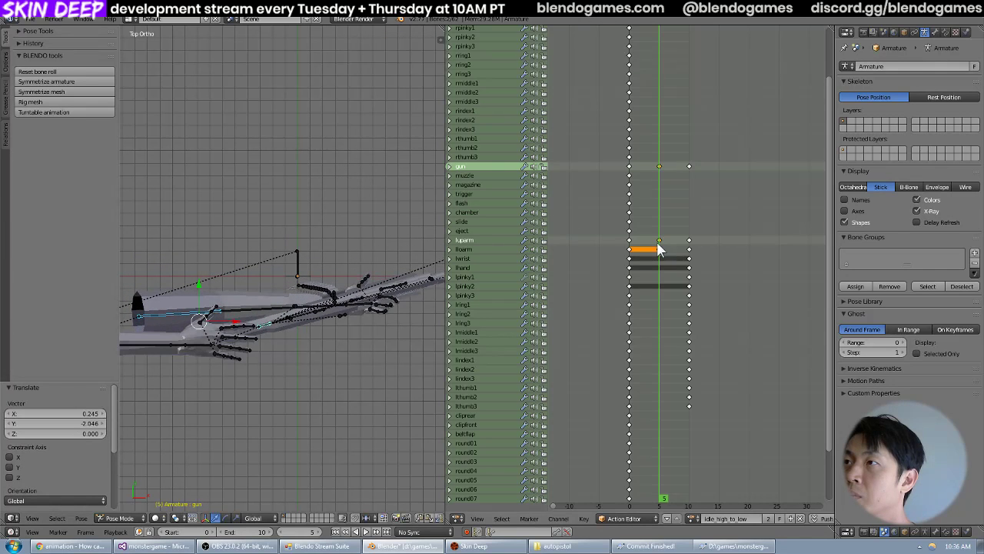
mouse_move(657, 244)
left_mouse_down()
mouse_move(636, 244)
mouse_move(658, 247)
left_mouse_up()
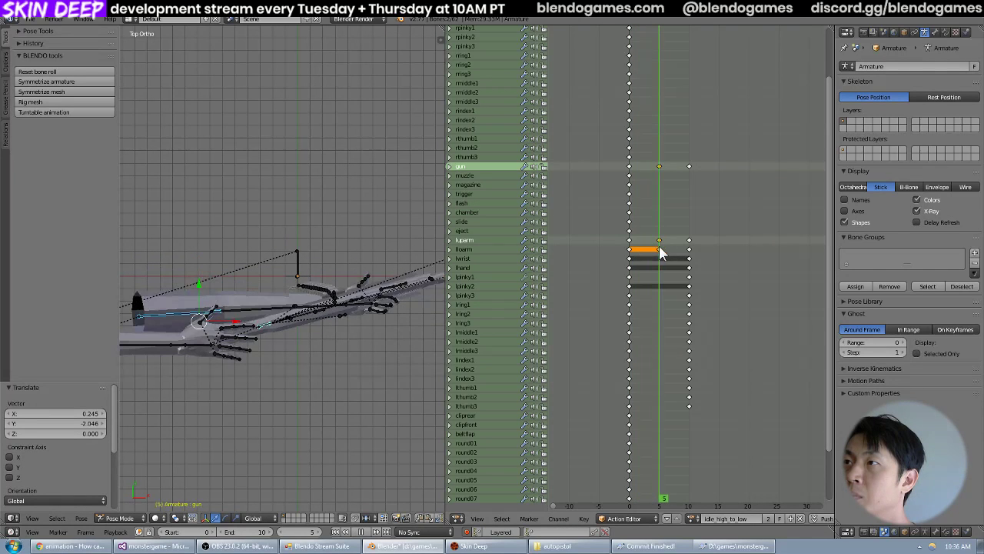
middle_click_drag(292, 241, 319, 186)
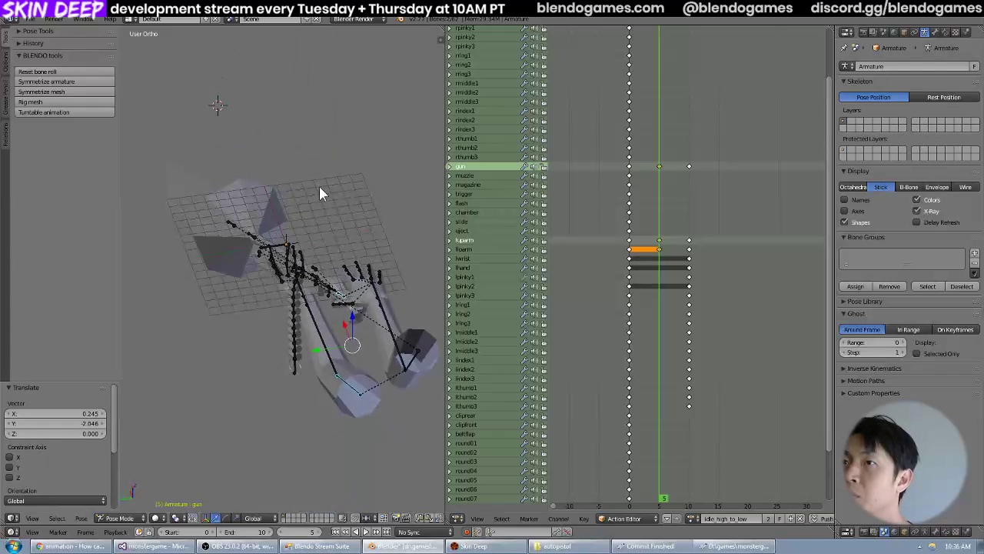
key("Left")
key("Left")
key("Left")
key("Left")
key("Left")
key("alt+a")
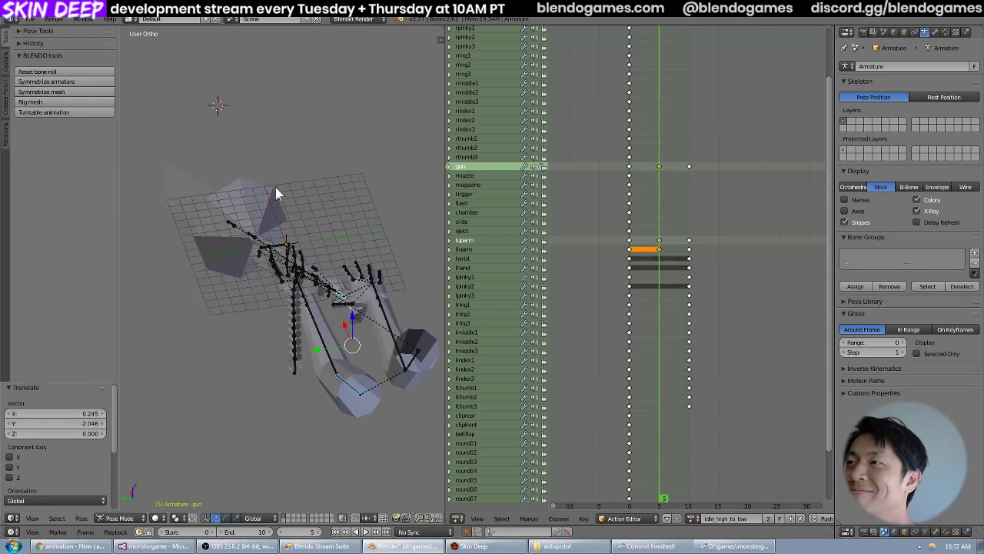
Rotate the gun and luparm bones at frame 5 by about 14 degrees in the front view.
middle_click_drag(275, 189, 351, 209)
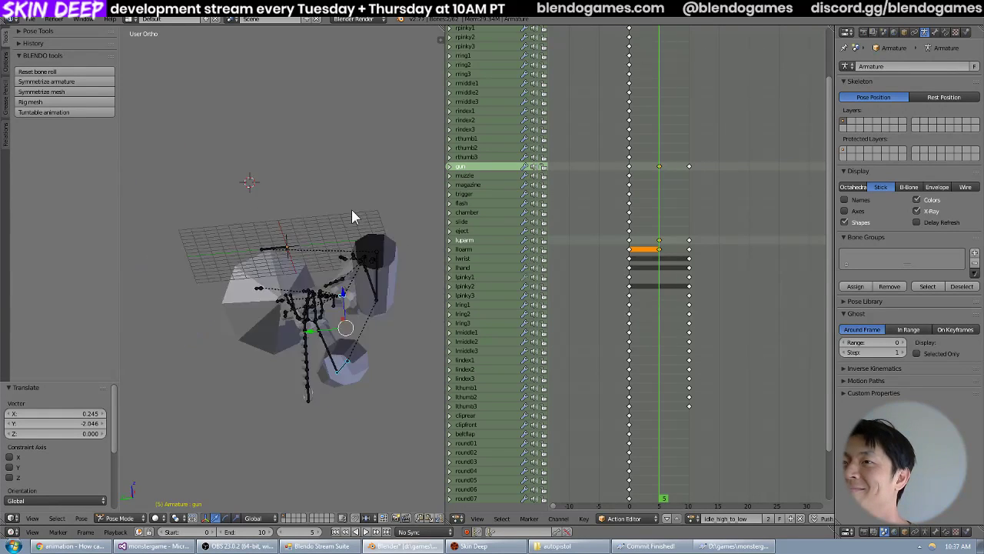
key("KP_1")
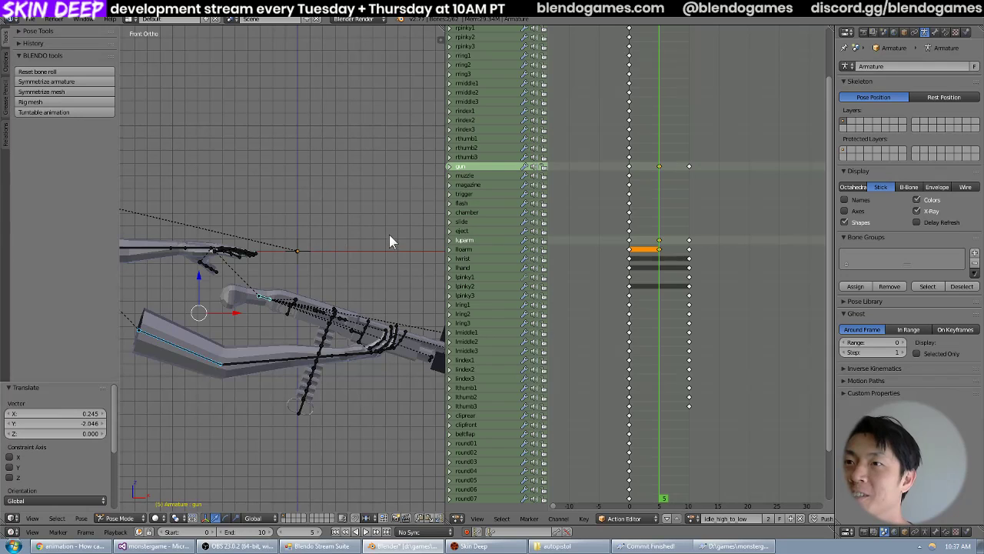
key("r")
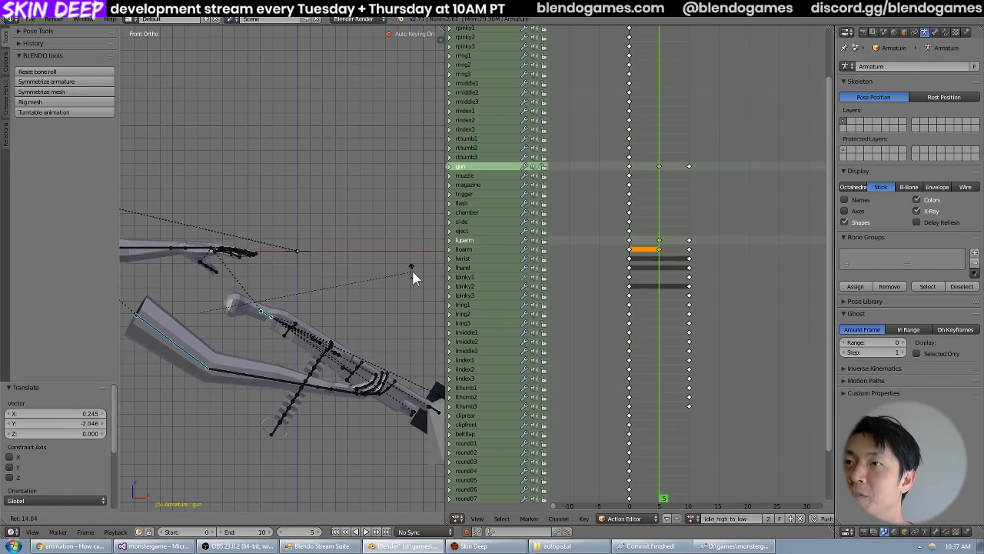
left_click(412, 271)
Step through the idle_high_to_low frames in the front view to examine the gun and left arm motion up to frame 10.
left_click_drag(653, 239, 635, 242)
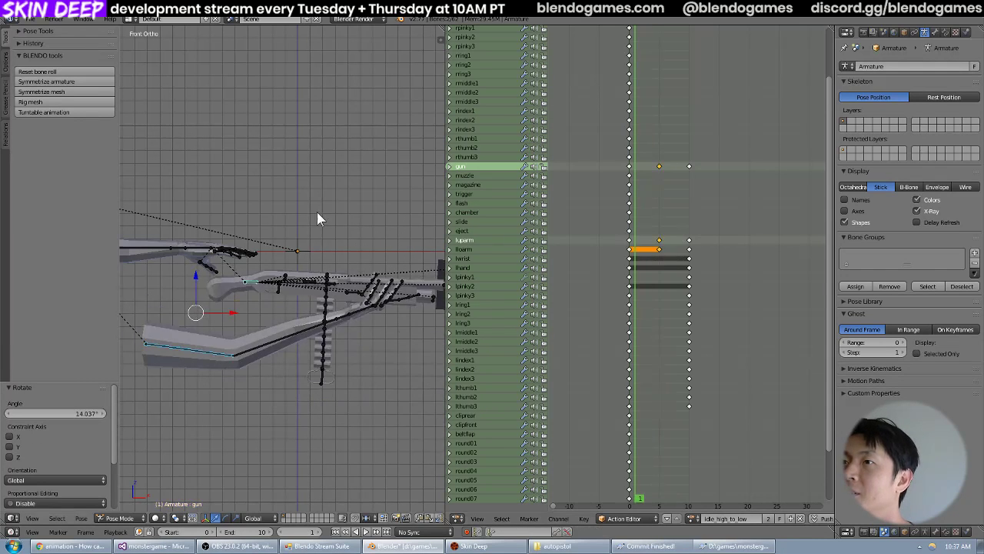
key("Right")
key("Right")
key("Right")
key("Right")
key("Right")
key("Right")
key("Right")
key("Right")
key("Right")
key("Right")
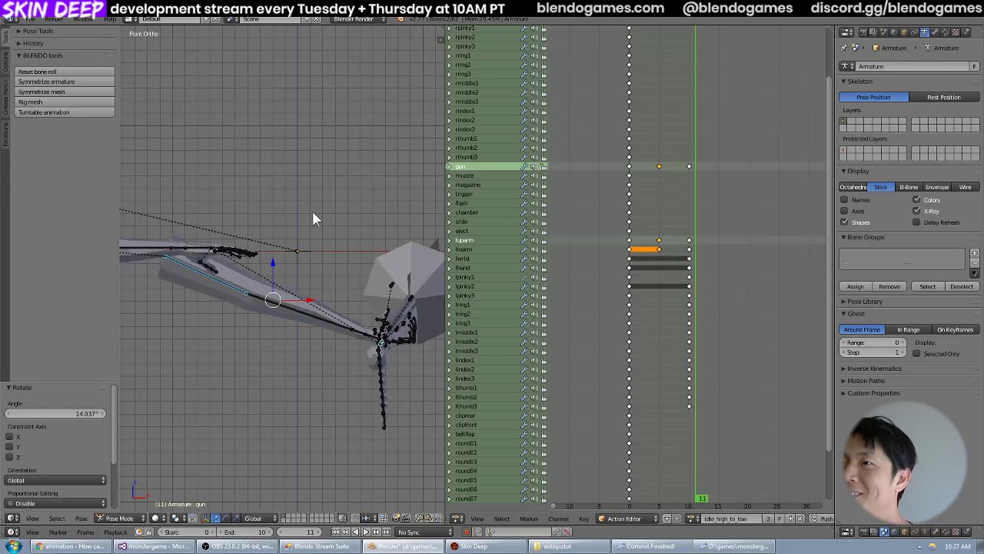
key("Left")
key("Left")
key("Left")
key("Left")
key("Right")
key("Left")
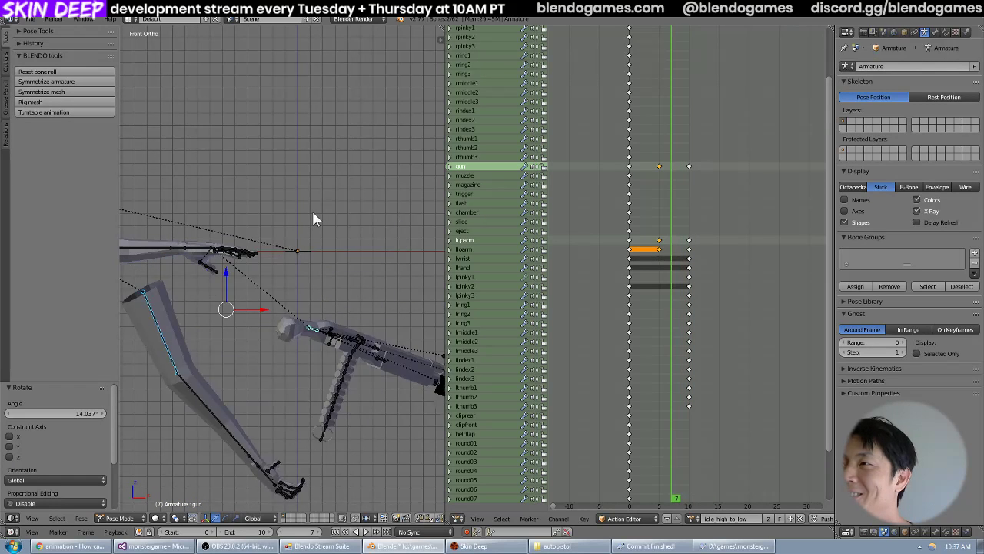
key("Right")
key("Right")
key("Right")
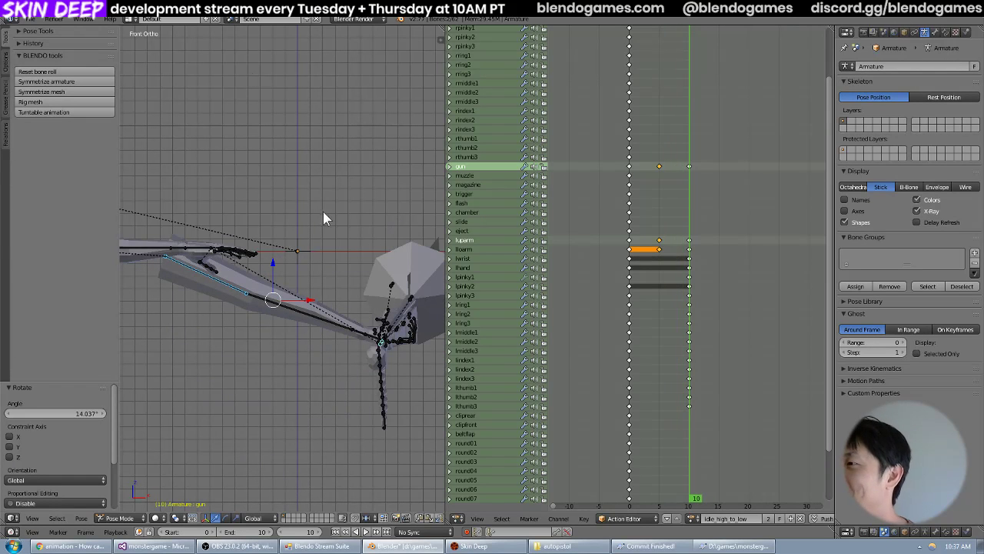
Export the arms animation in MD5ANIM format as idle_high_to_low into the models\weapons\shotgun folder.
left_click(30, 18)
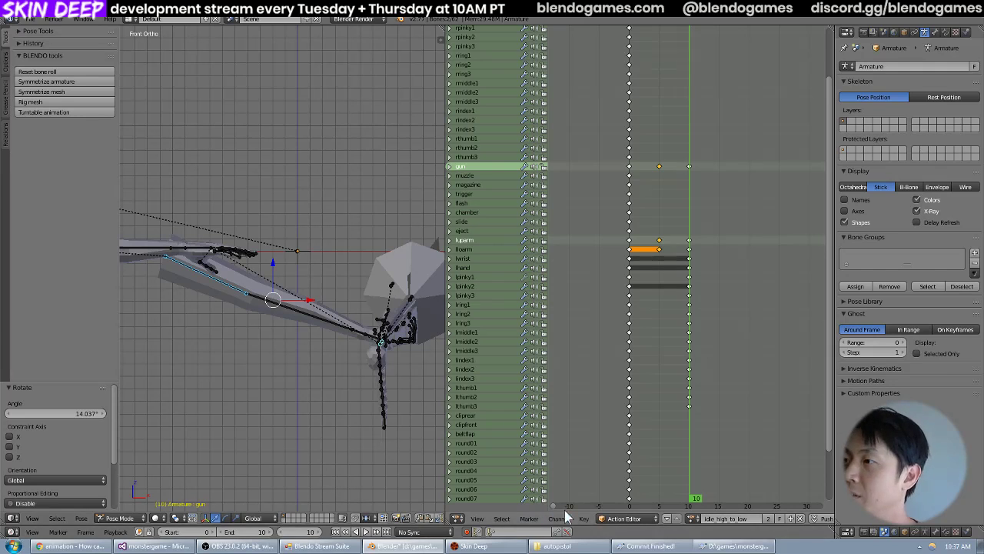
key("ctrl+e")
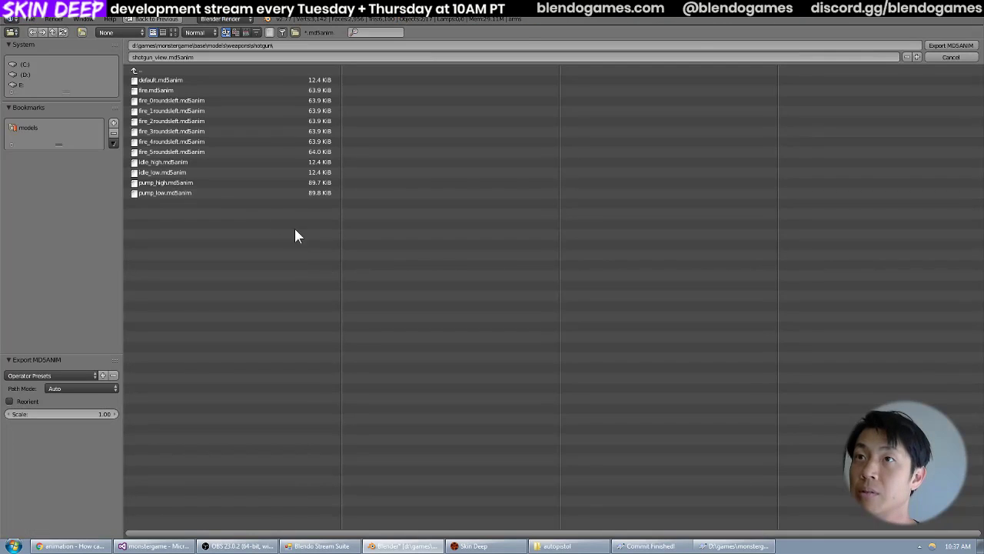
left_click(193, 58)
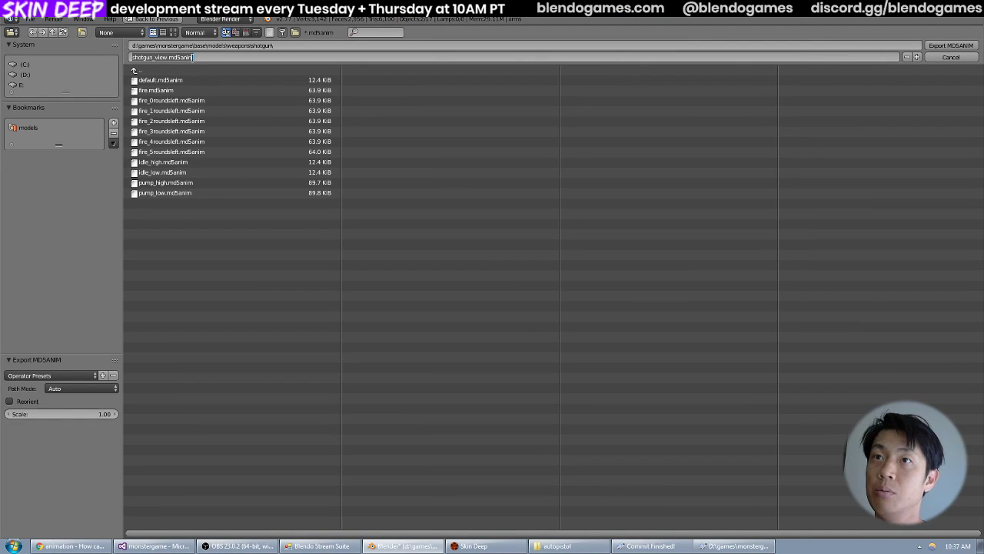
key("BackSpace")
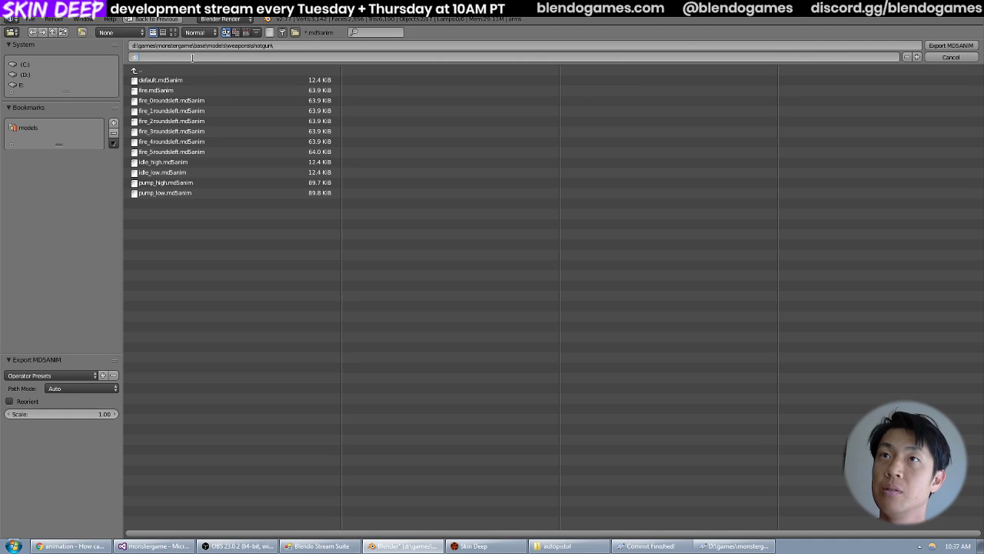
type("idle_high")
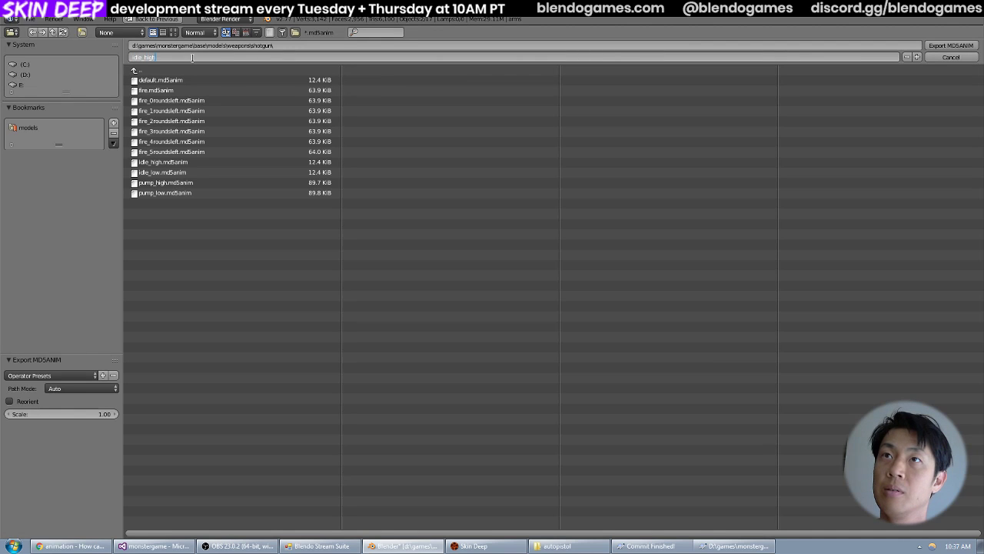
type("_to_low")
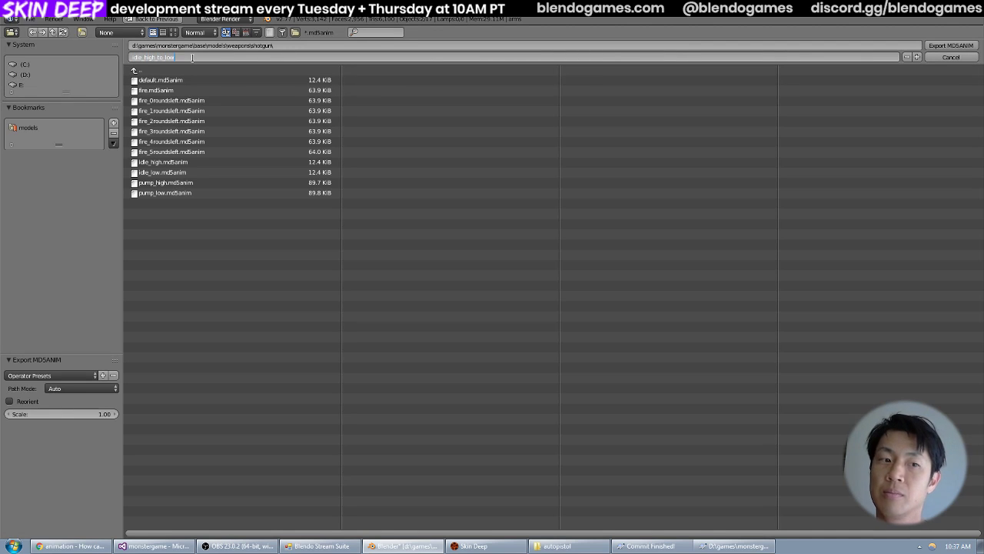
key("Return")
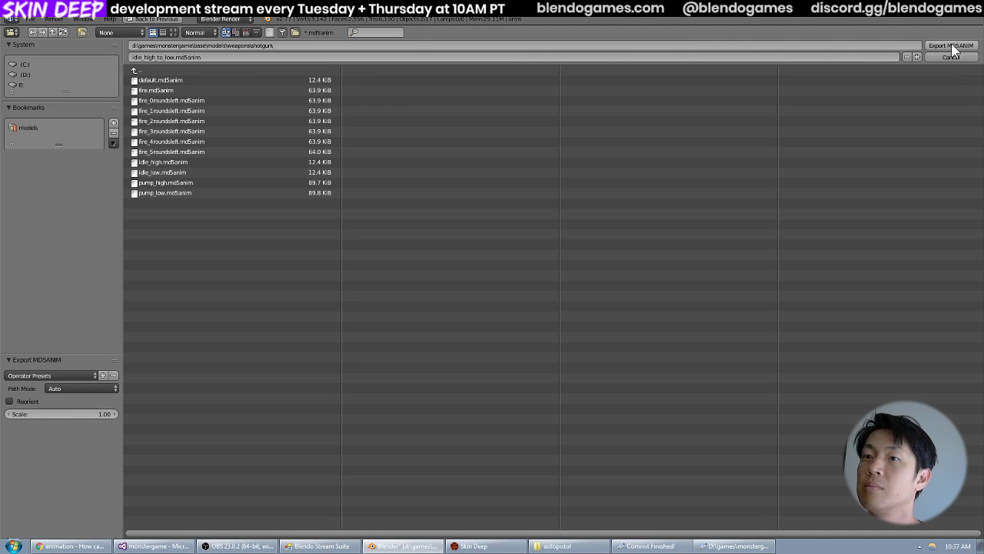
left_click(952, 47)
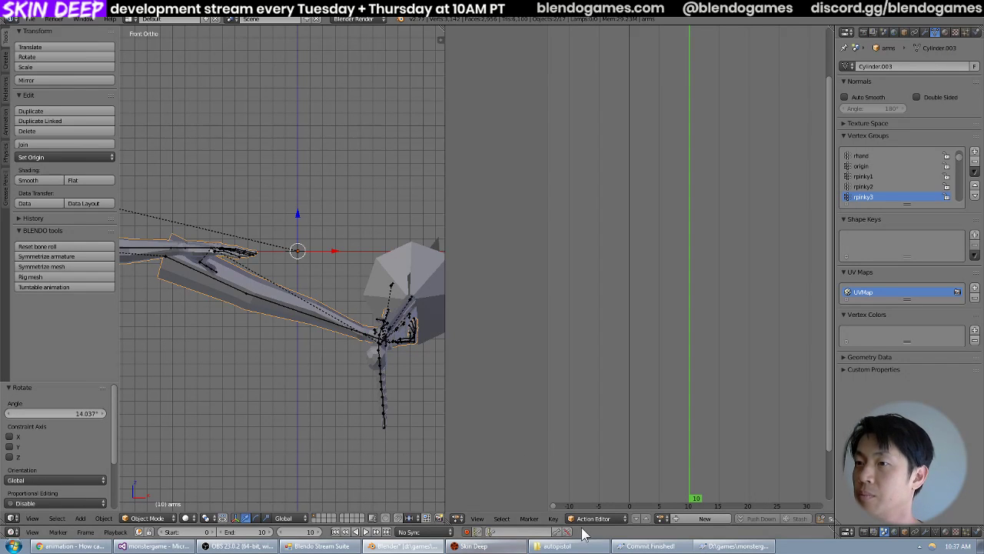
Switch to Notepad++ and open weapon_shotgun.def from the base\def folder.
left_click(321, 546)
left_click(13, 546)
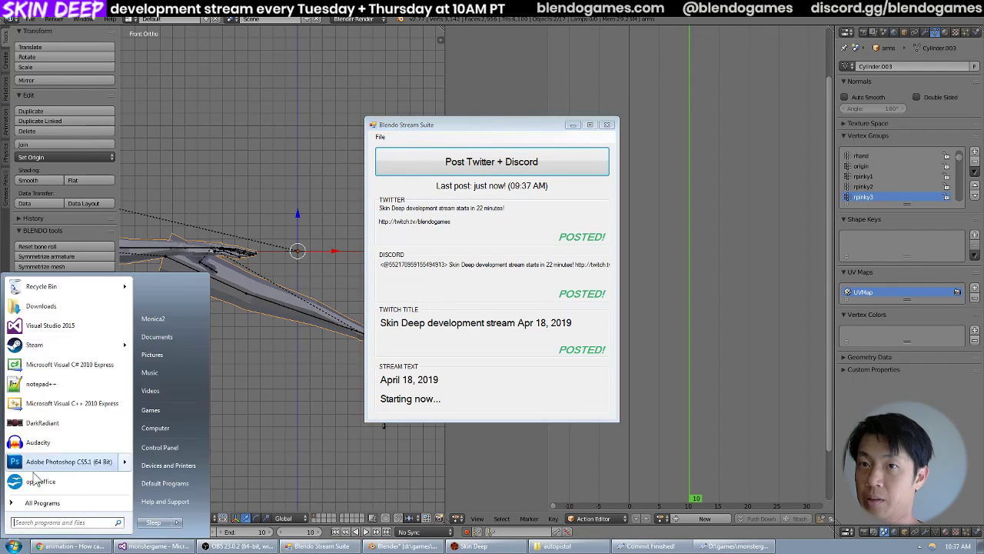
left_click(47, 384)
left_click(47, 56)
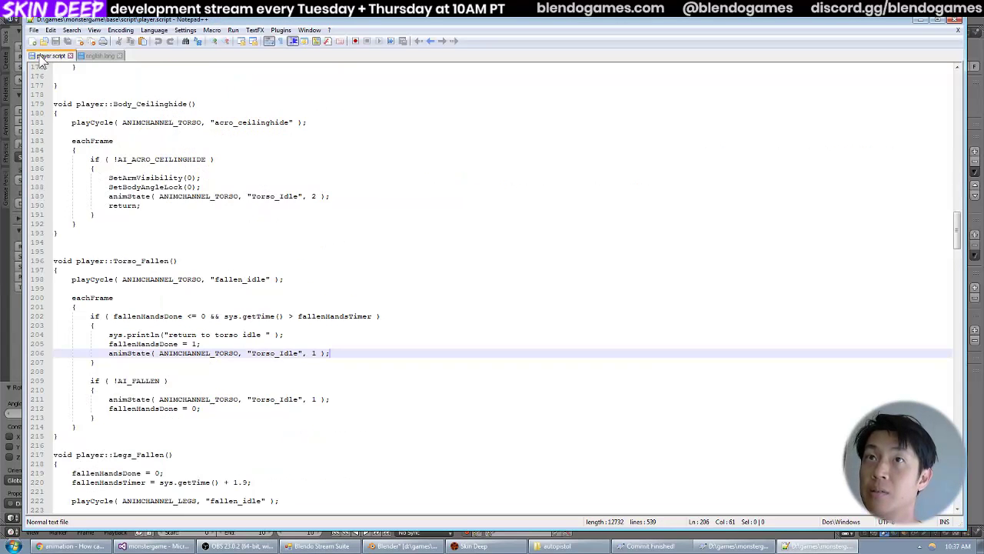
key("ctrl+End")
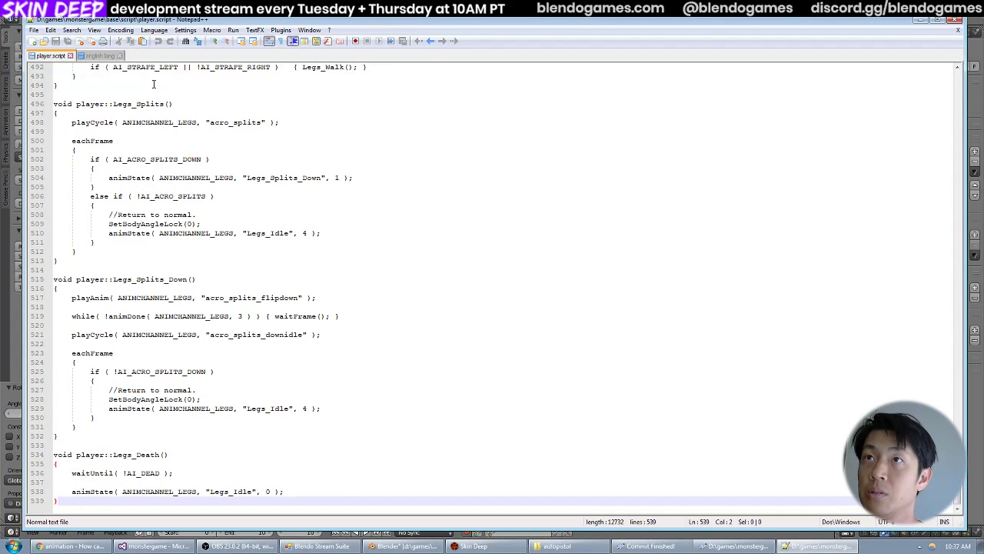
key("ctrl+o")
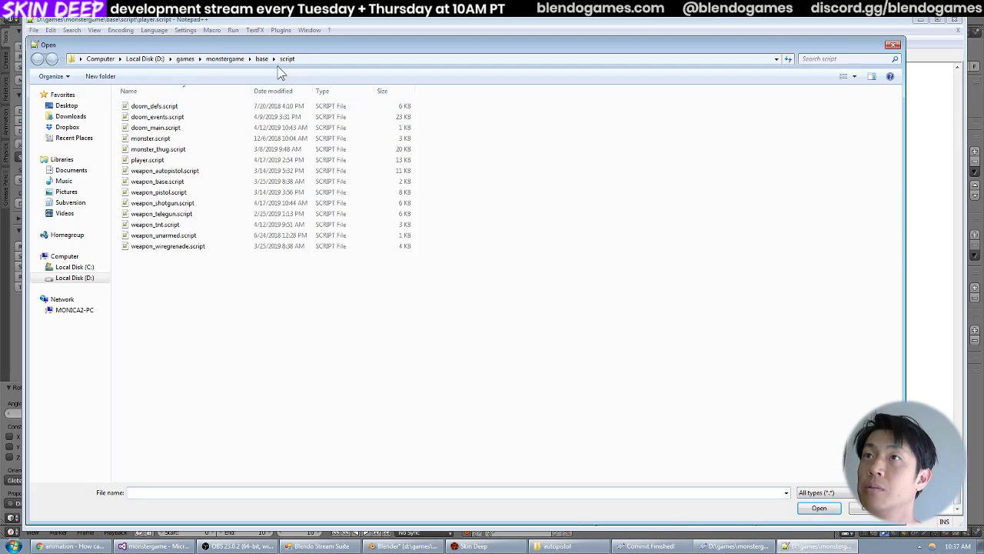
left_click(264, 59)
double_click(196, 118)
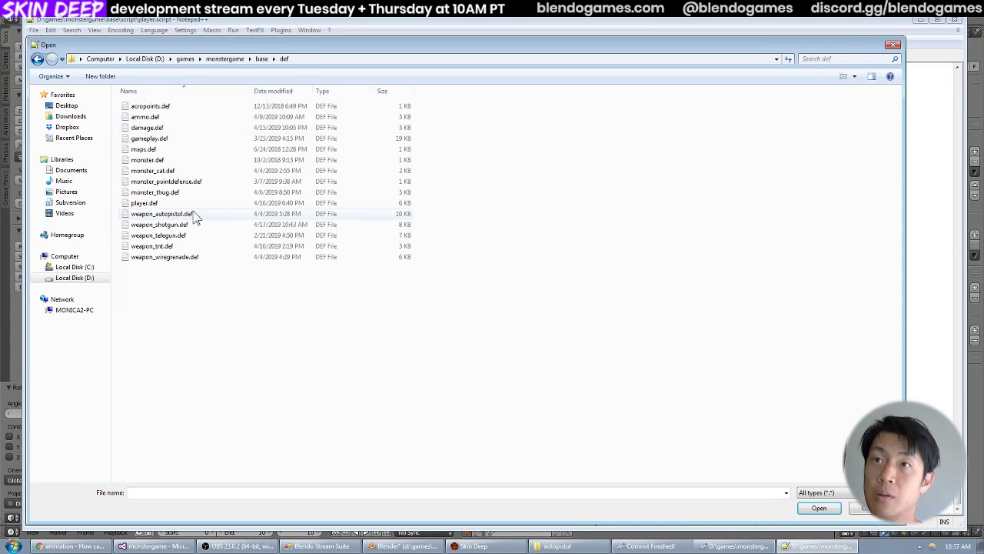
double_click(183, 223)
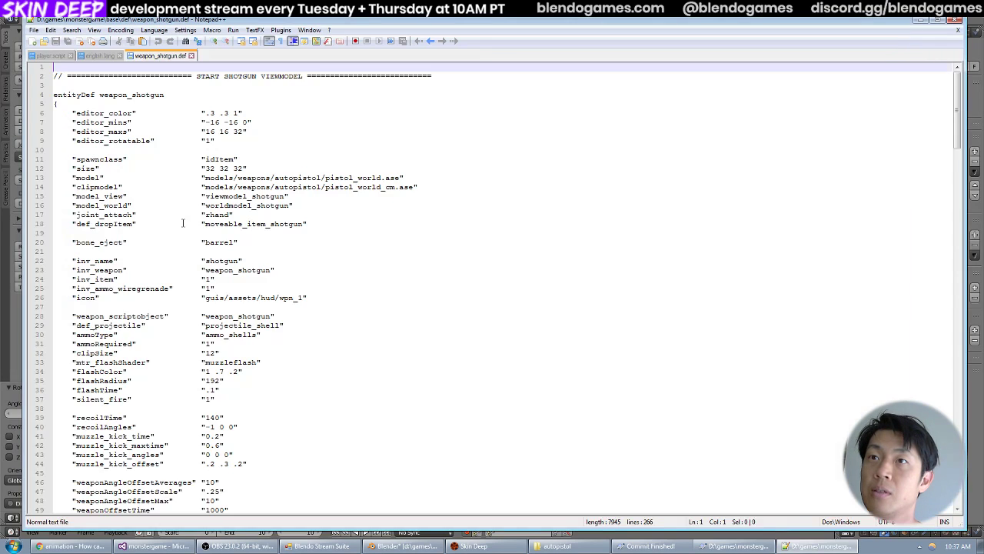
Point viewmodel_shotgun's idle_high_to_low anim at models/weapons/shotgun/idle_high_to_low.md5anim and save the file.
scroll(188, 294, "down", 20)
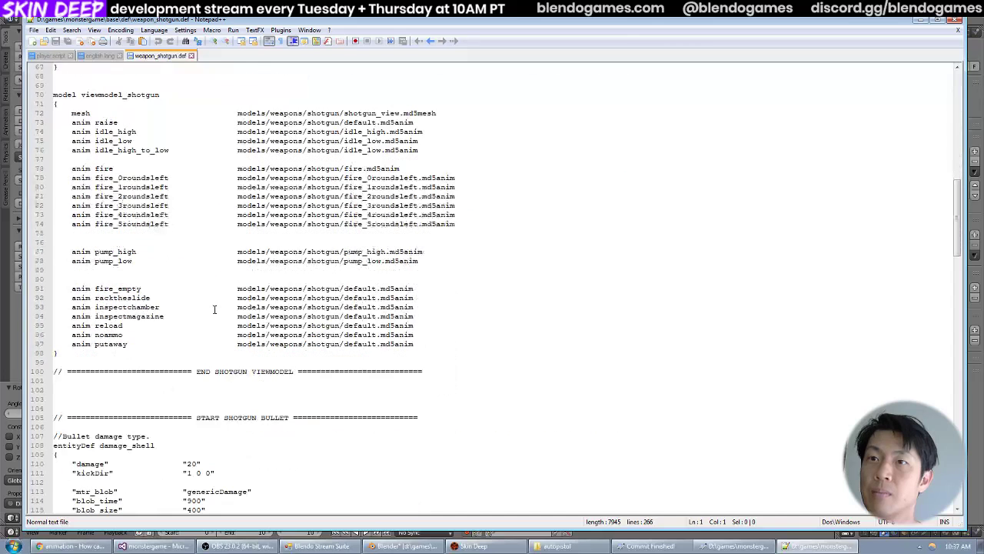
left_click(367, 151)
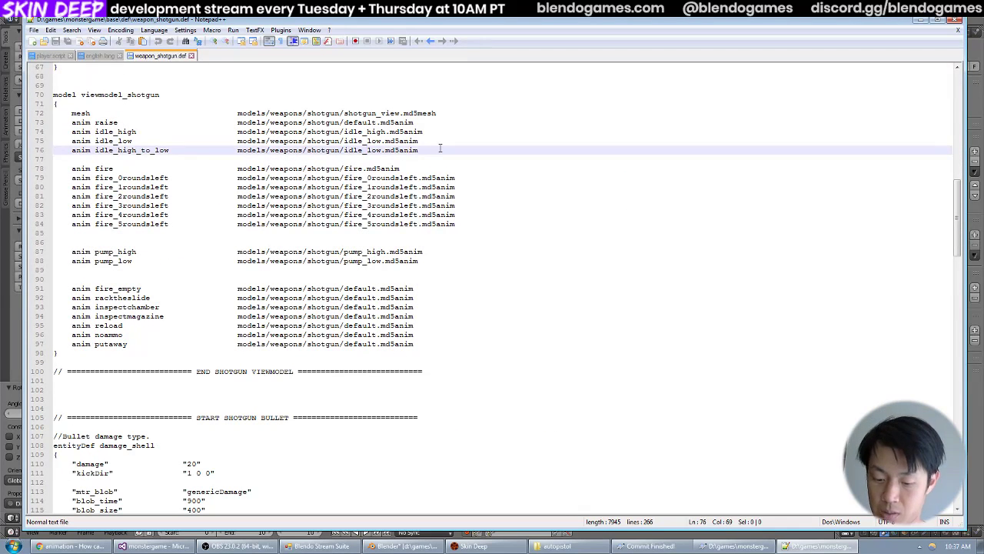
type("high_to_")
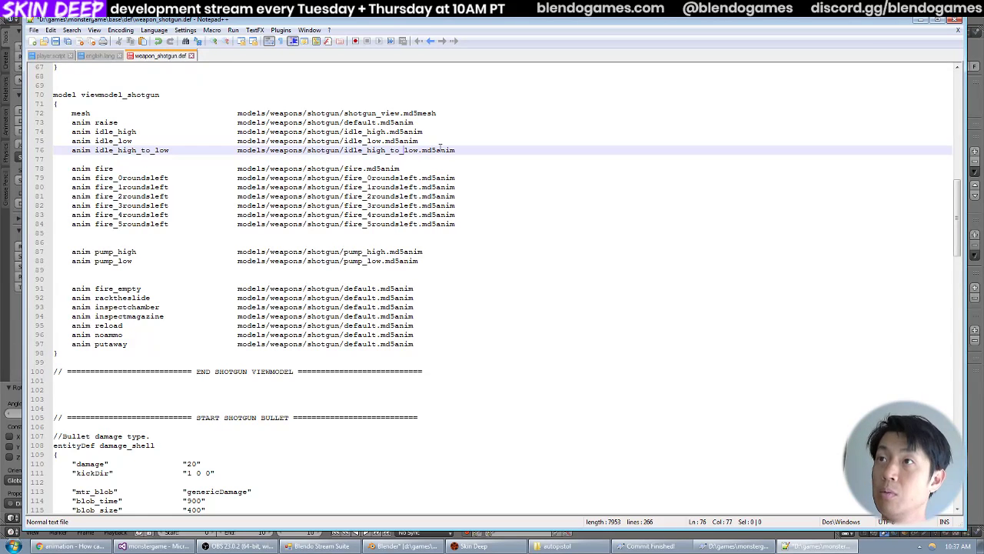
Quit the running Skin Deep game and relaunch it from the monstergame project in Visual Studio.
left_click(474, 546)
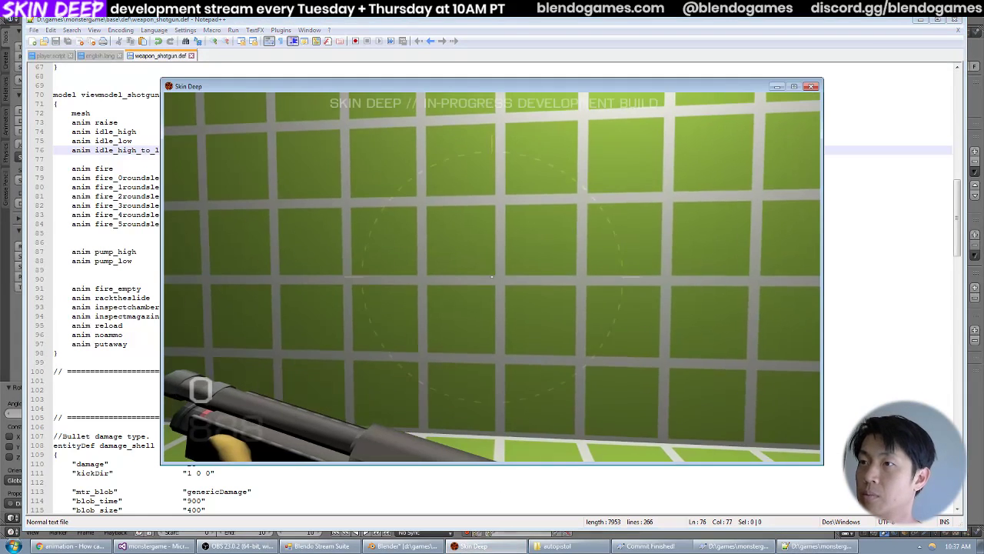
key("alt+F4")
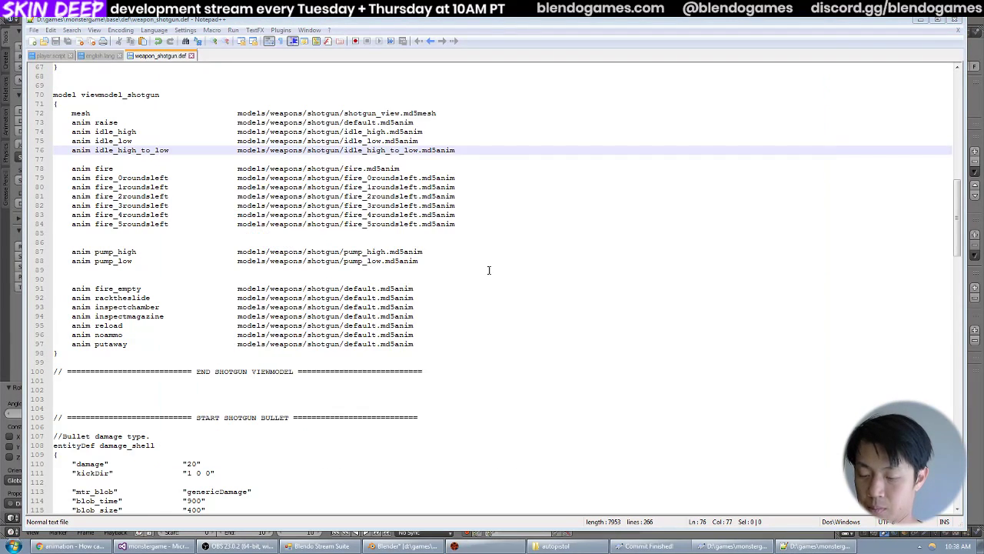
left_click(152, 547)
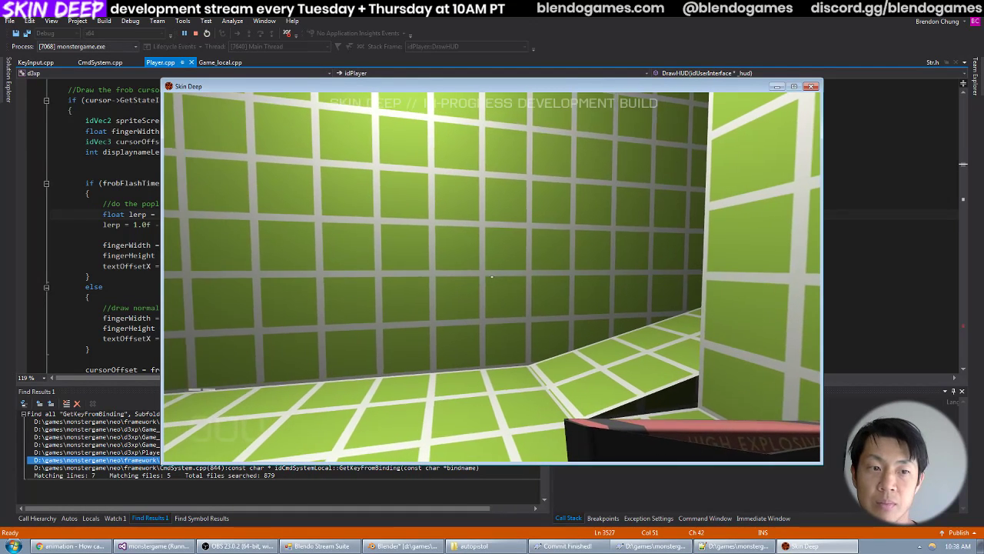
Cycle to the shotgun in Skin Deep and fire it twice to check the new high-to-low transition.
key("2")
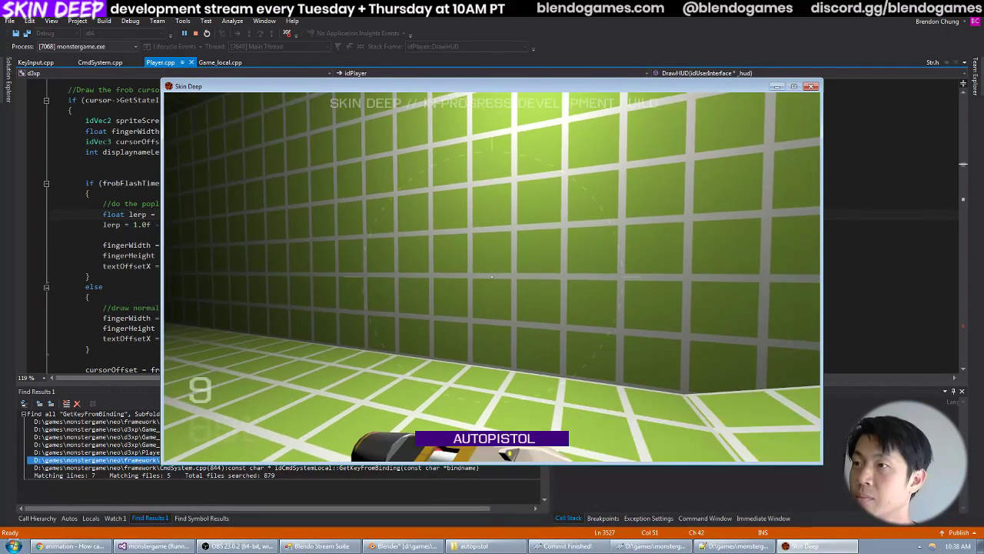
scroll(492, 277, "down", 3)
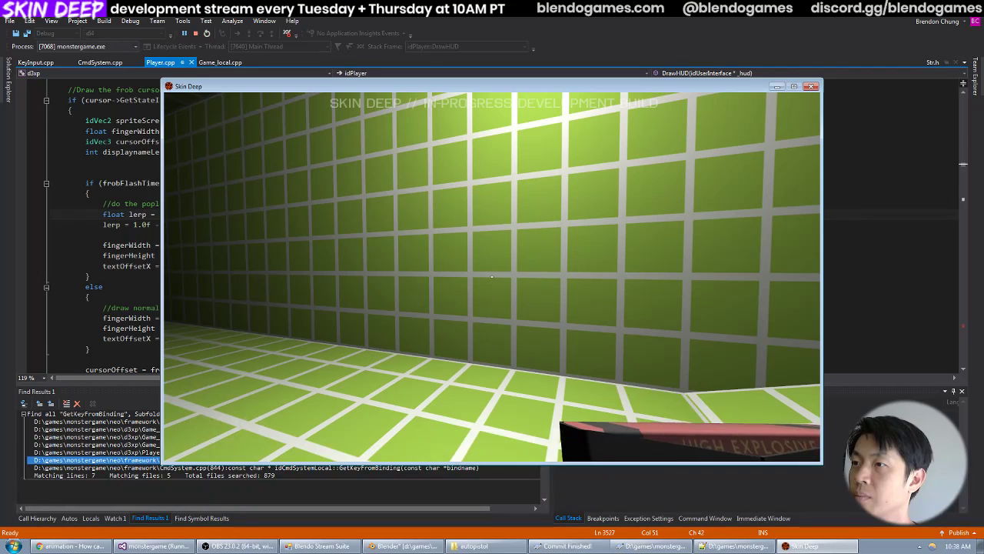
scroll(492, 277, "down", 1)
left_click(492, 276)
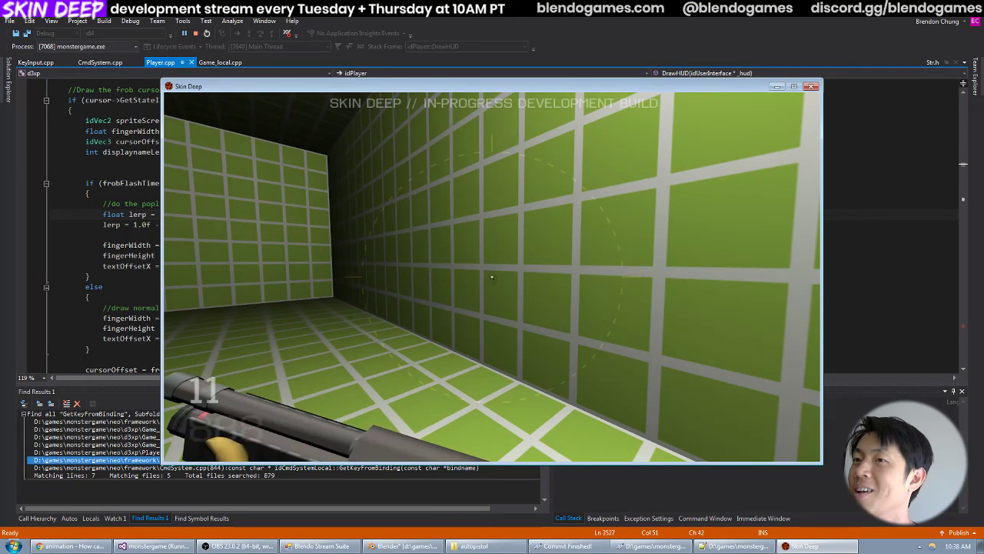
left_click(492, 277)
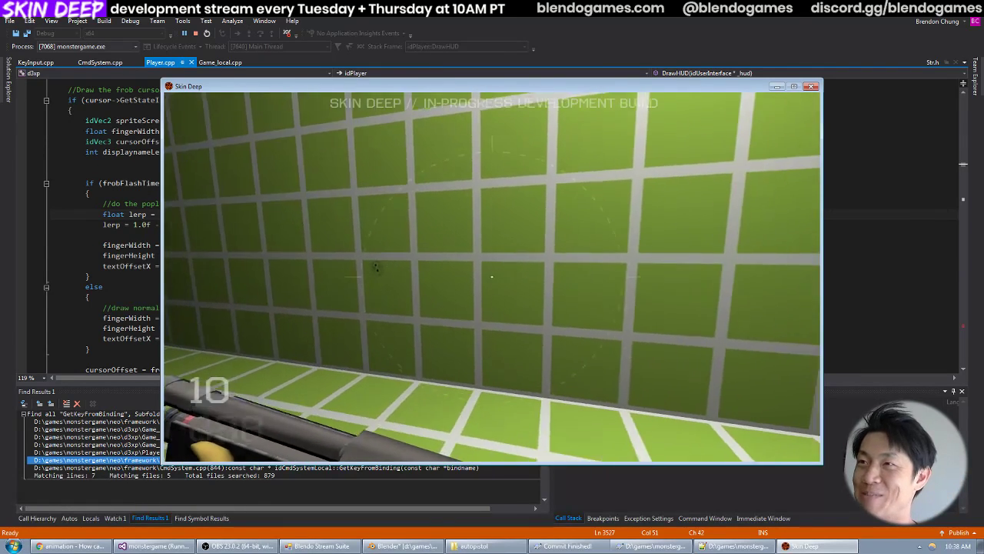
Fire the shotgun repeatedly at the green grid wall to examine the hand and weapon motion between high and low idle poses.
left_click(492, 277)
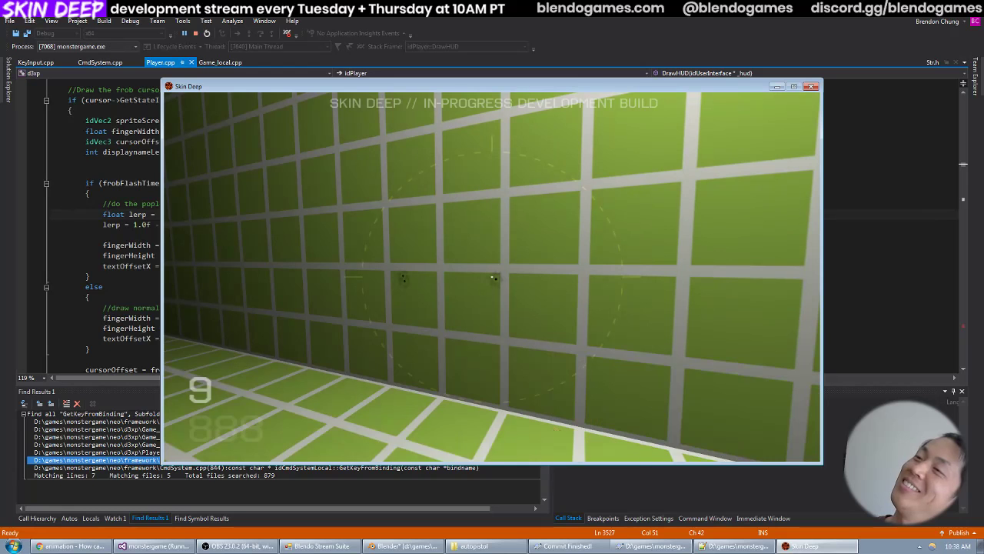
left_click(492, 276)
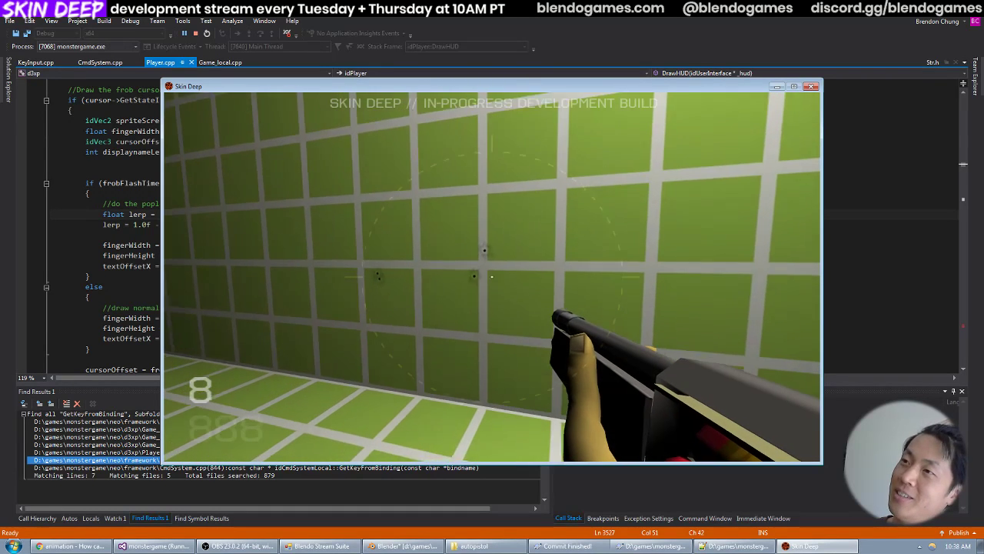
key("r")
left_click(492, 277)
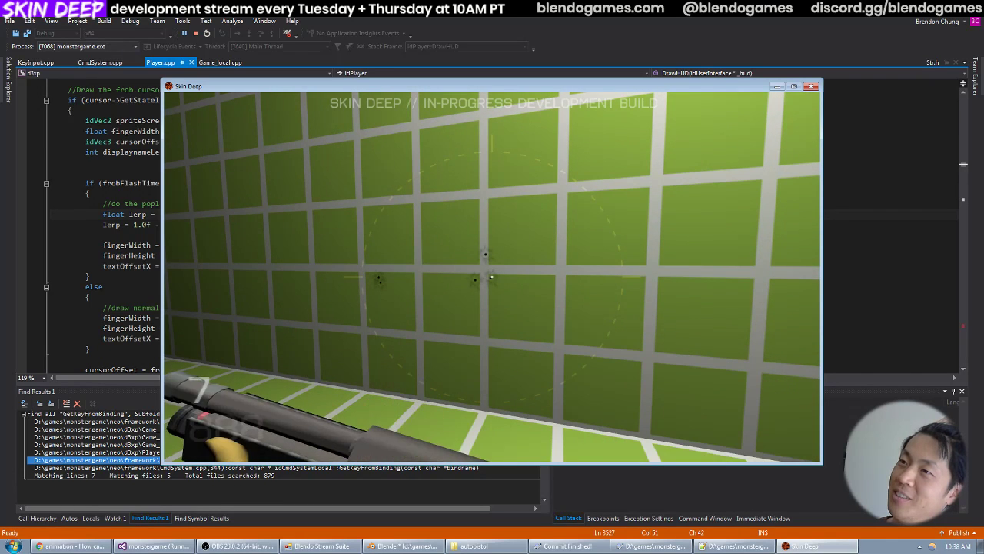
left_click(492, 277)
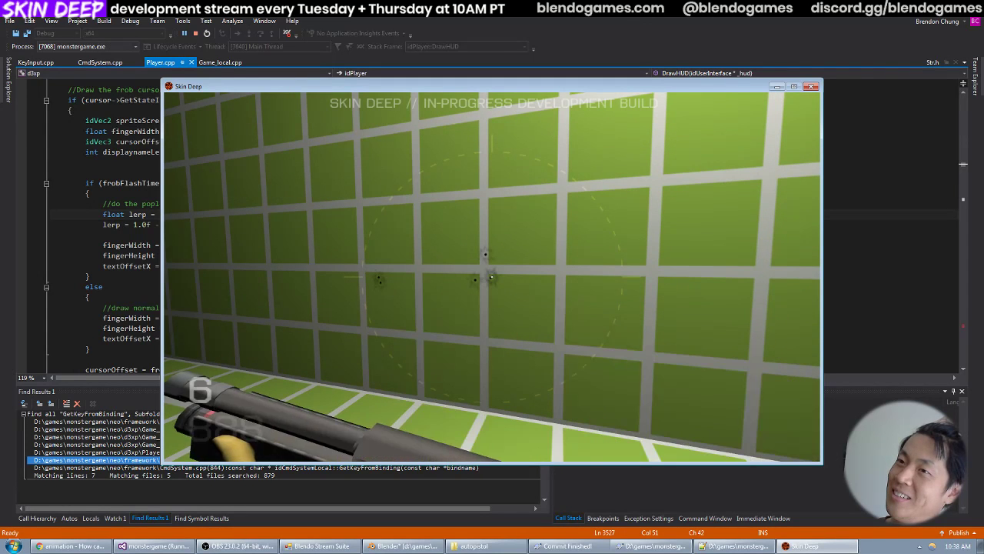
left_click(492, 276)
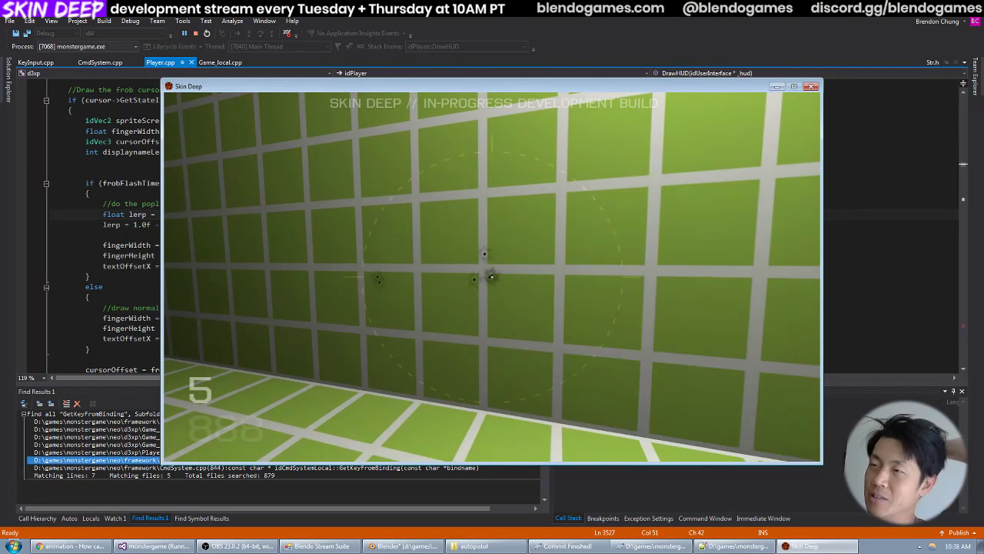
left_click(492, 276)
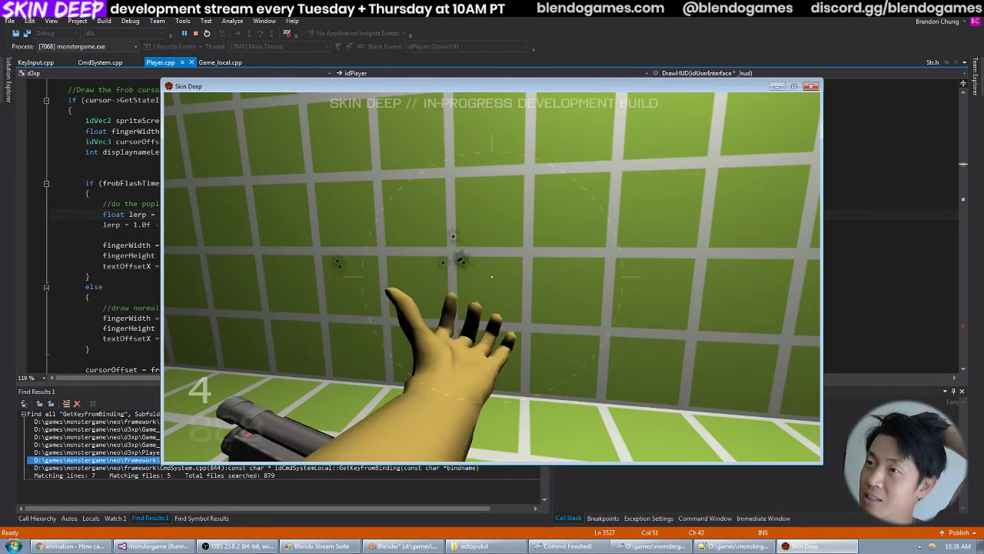
left_click(492, 277)
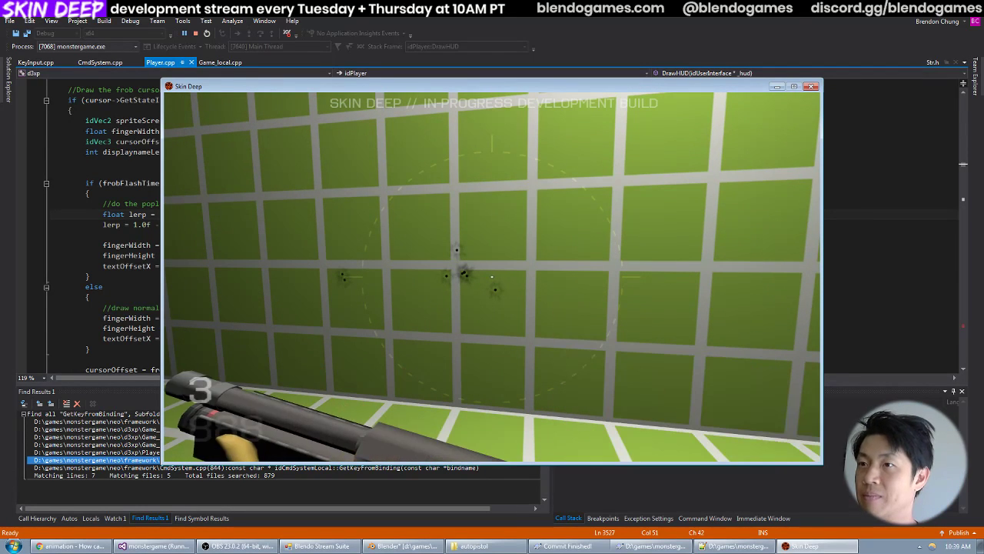
Quit the running Skin Deep game, switch to Blender and save the open shotgun animation file.
key("grave")
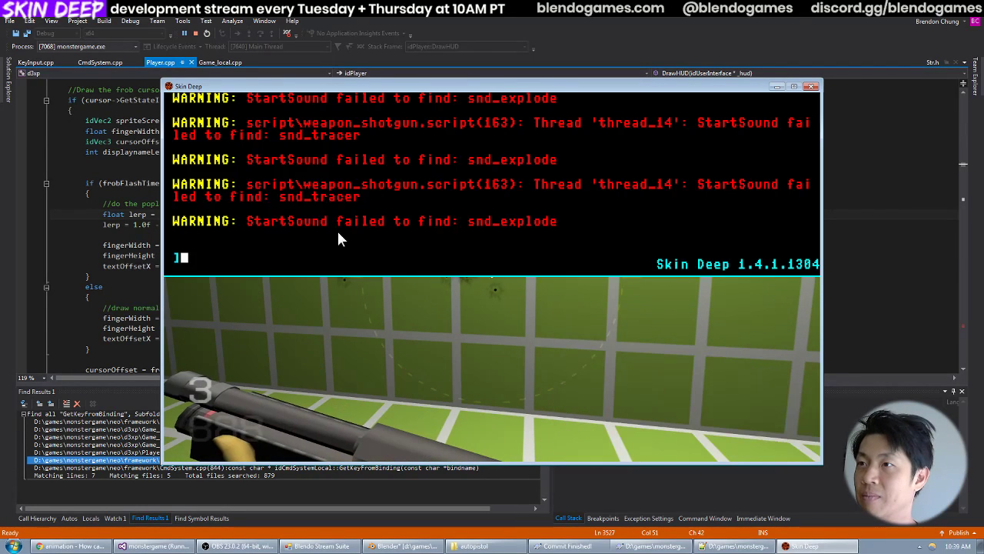
left_click(811, 87)
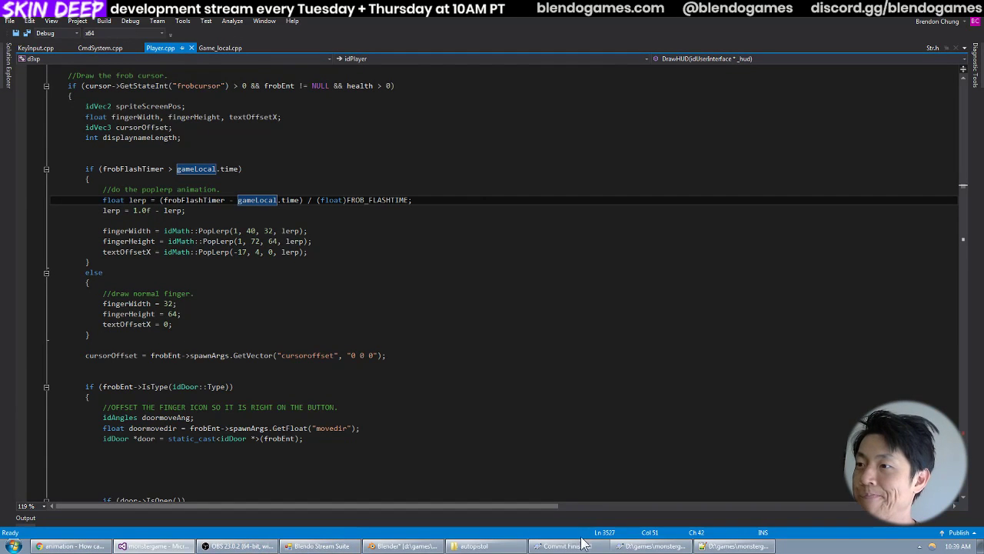
left_click(404, 546)
left_click(33, 24)
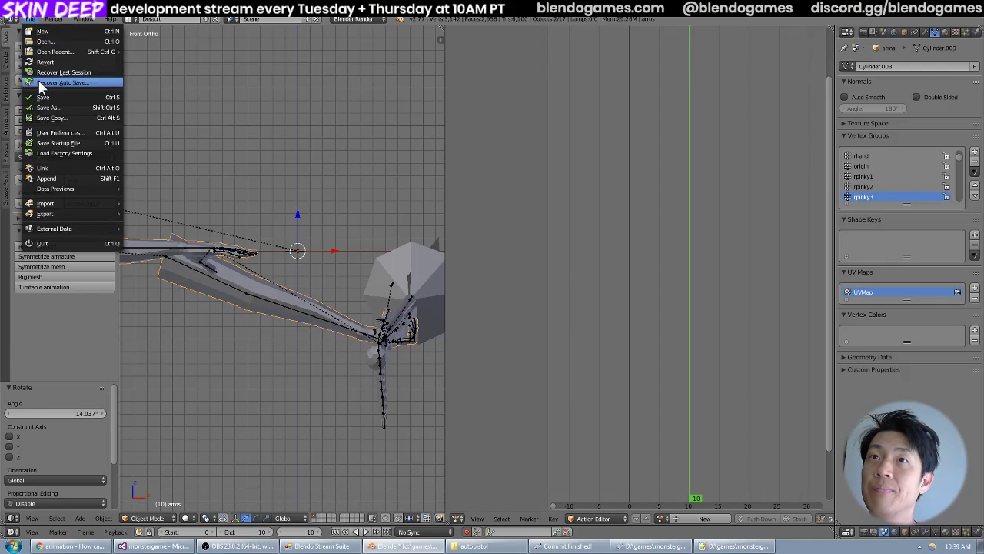
left_click(39, 100)
middle_click_drag(246, 272, 336, 274)
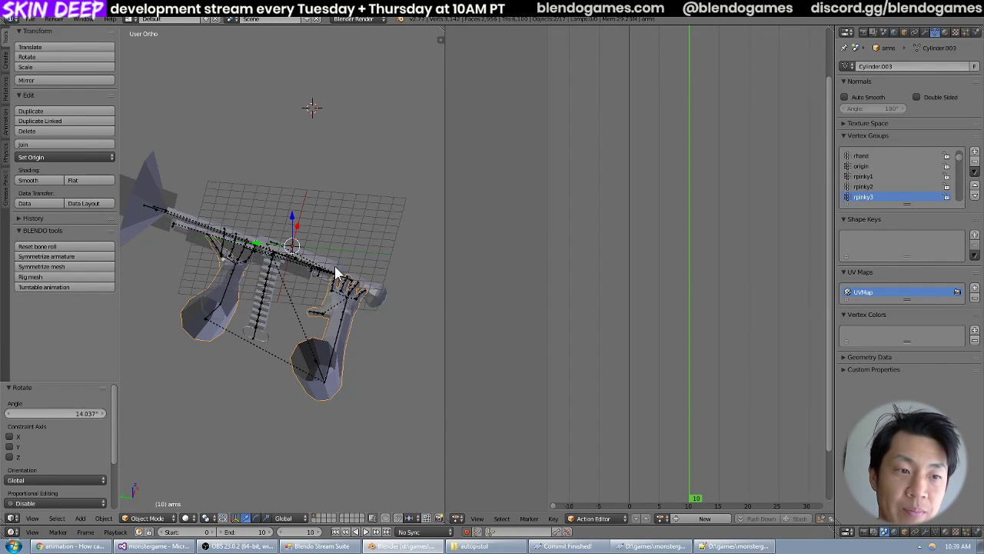
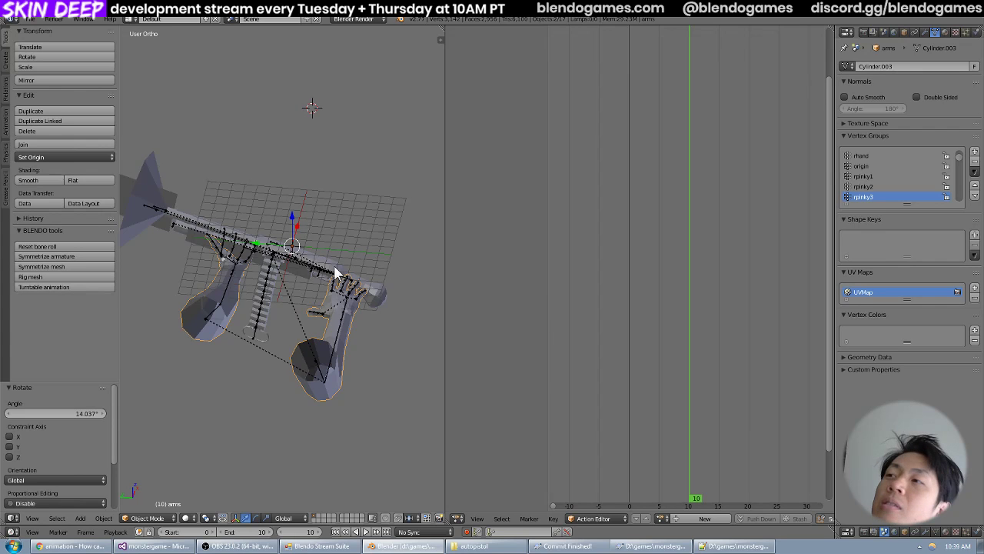
Select the shotgun's armature and load the idle_low action to examine its keyframes.
right_click(214, 309)
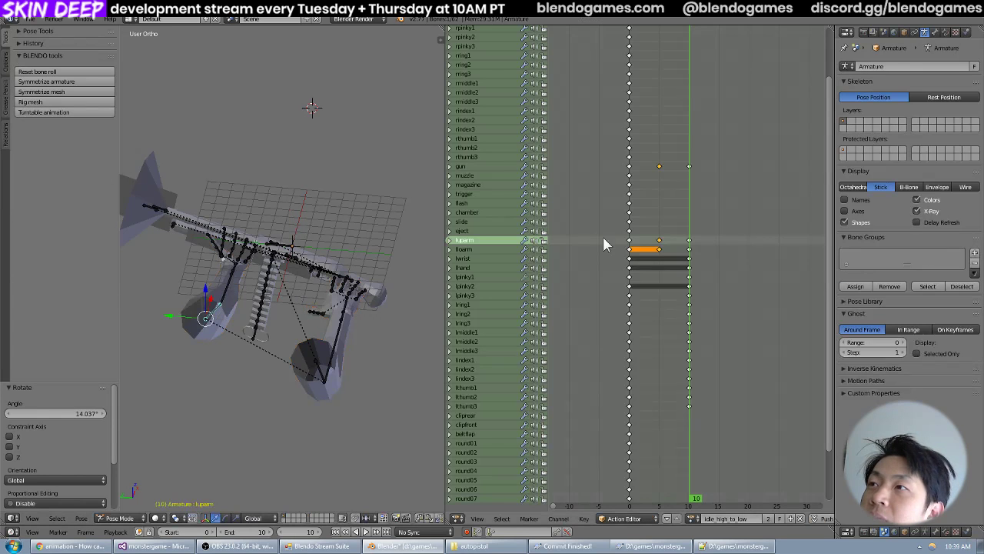
scroll(599, 213, "down", 4)
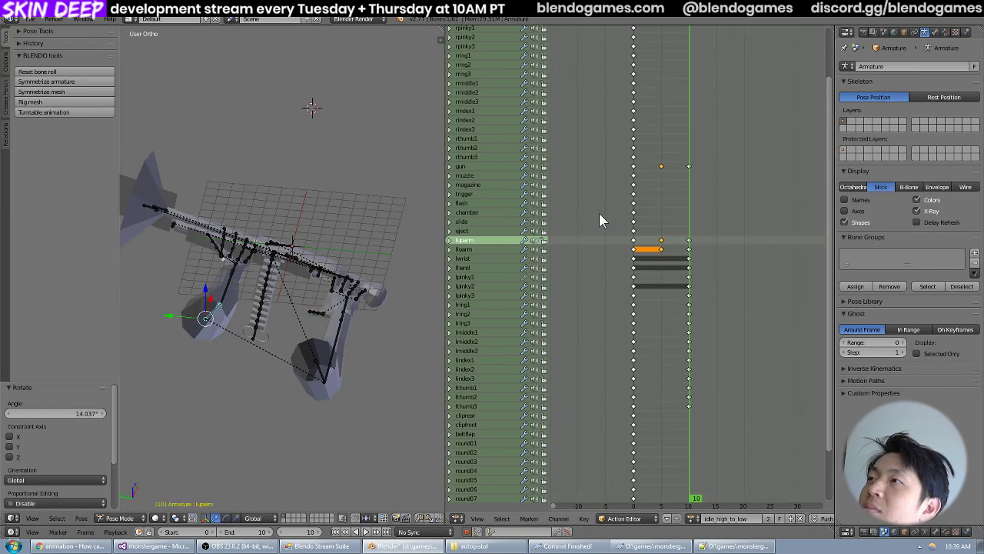
left_click(694, 518)
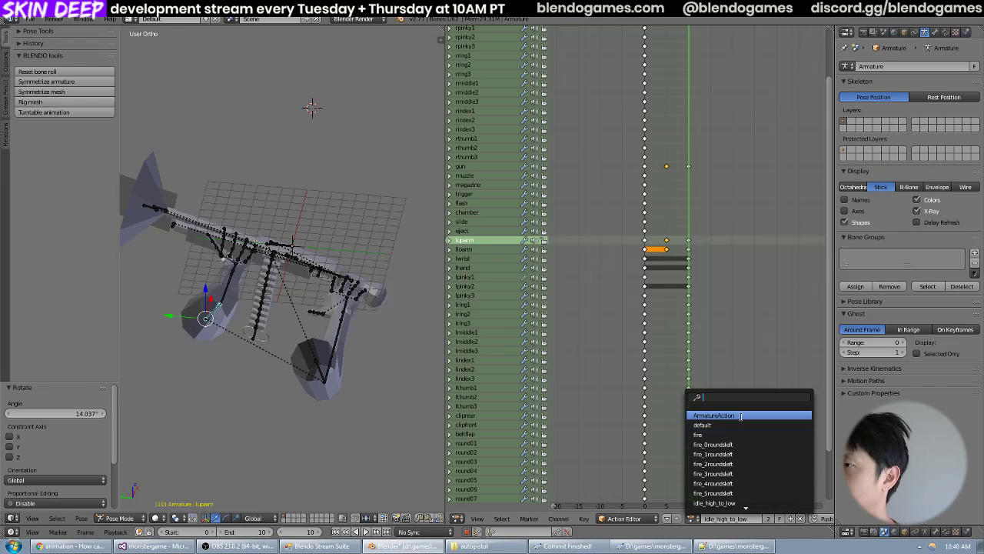
scroll(752, 464, "down", 10)
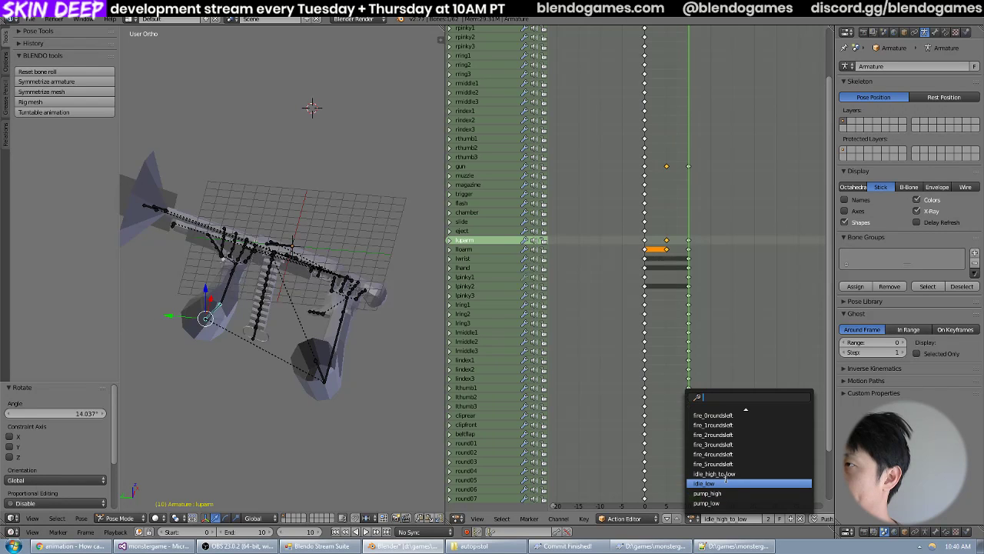
left_click(725, 481)
scroll(755, 258, "up", 3)
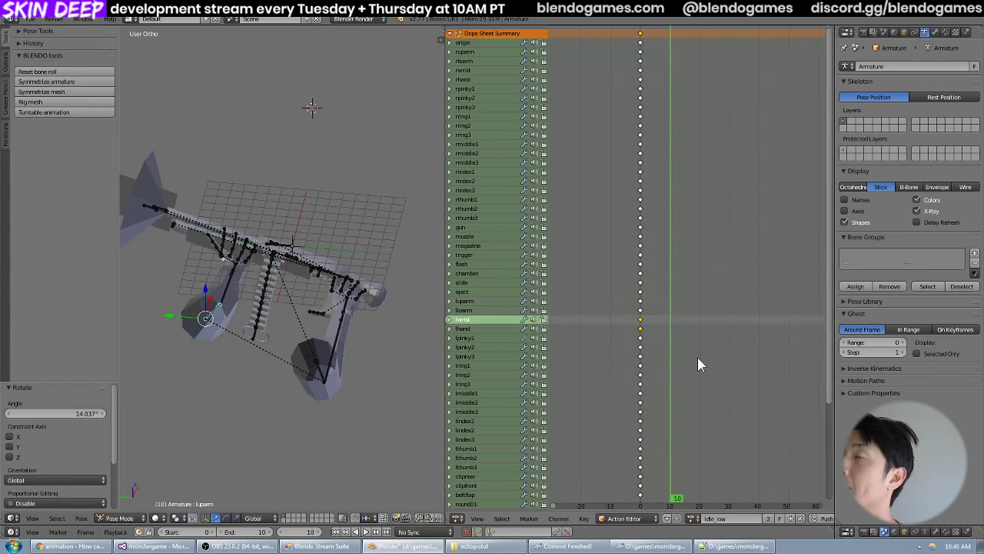
scroll(697, 364, "down", 5)
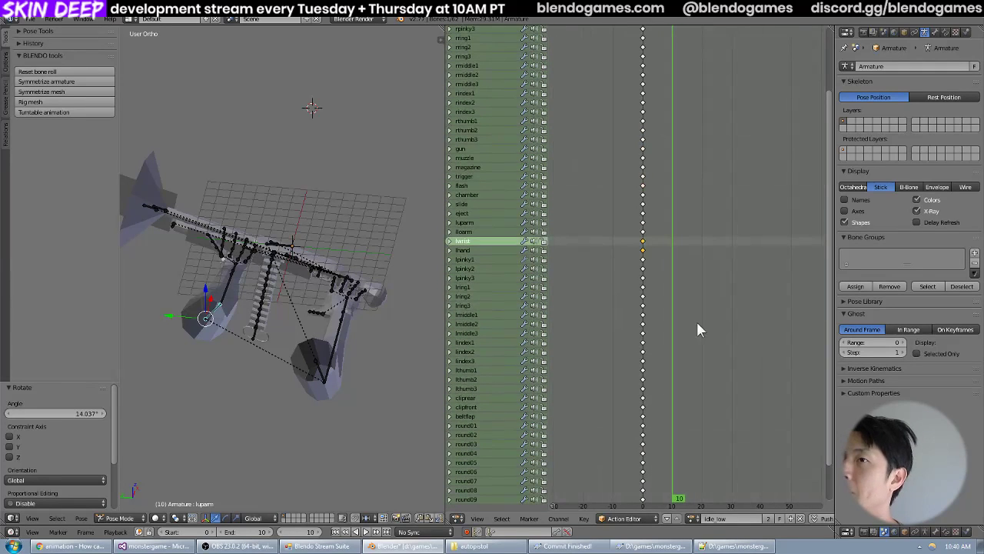
Load the pump_high action on the armature and examine its keyframes.
left_click(694, 518)
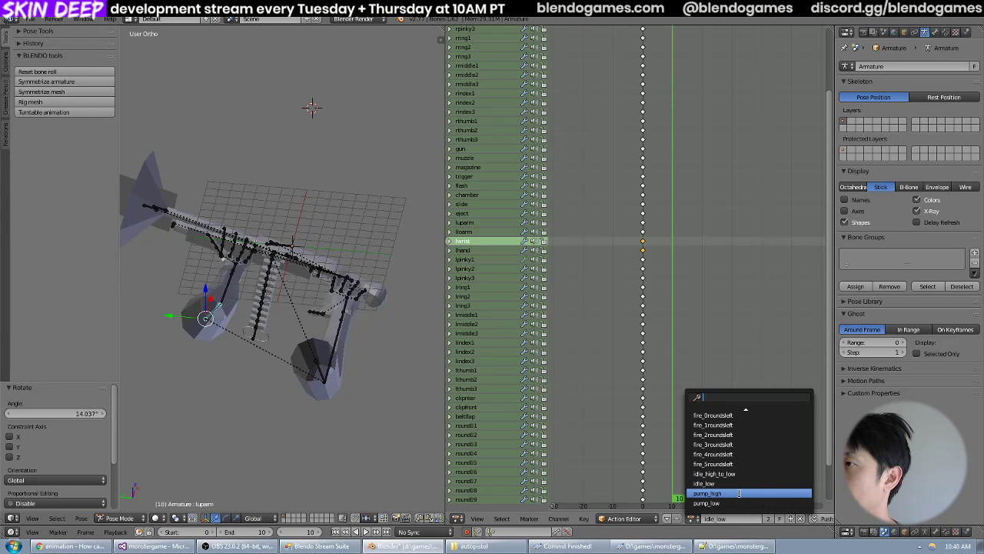
left_click(739, 493)
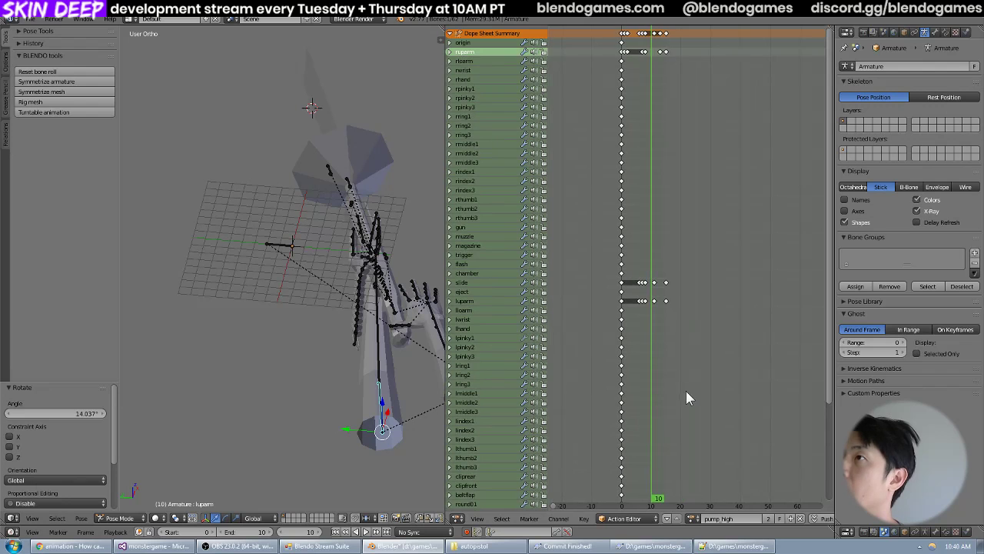
middle_click_drag(673, 392, 695, 330)
Return to the idle_high_to_low action and play it back to examine the arm and gun motion.
left_click(693, 518)
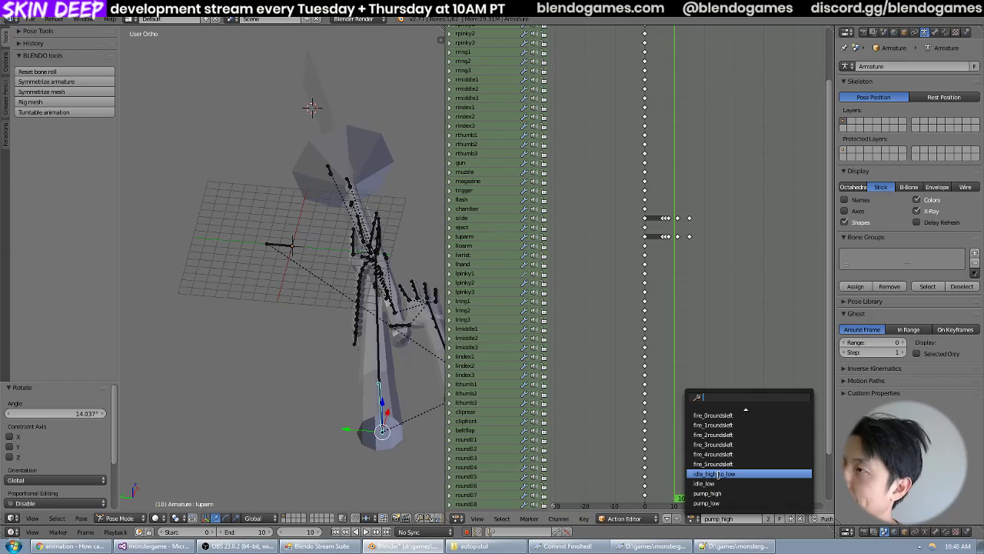
left_click(716, 475)
key("alt+a")
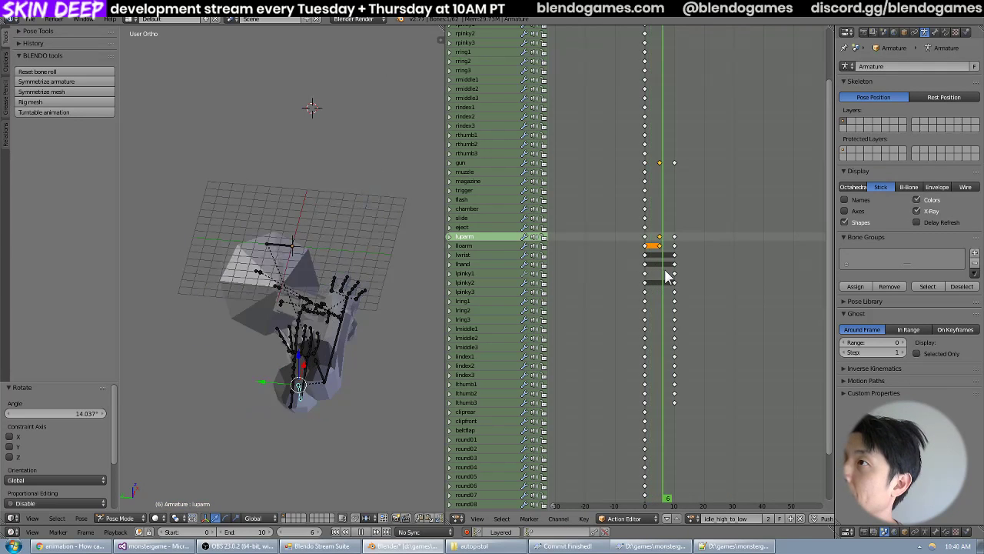
scroll(723, 343, "up", 3)
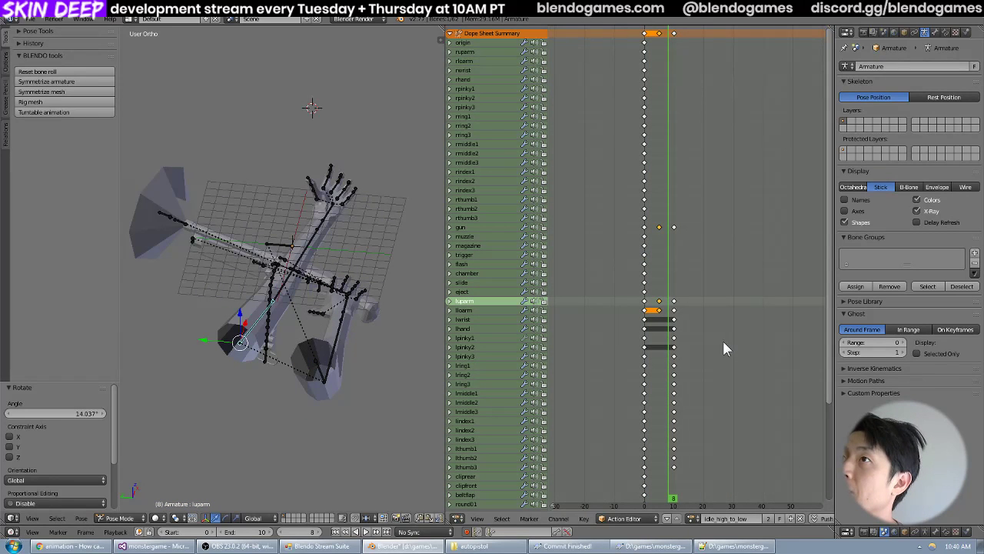
middle_click_drag(723, 344, 674, 285)
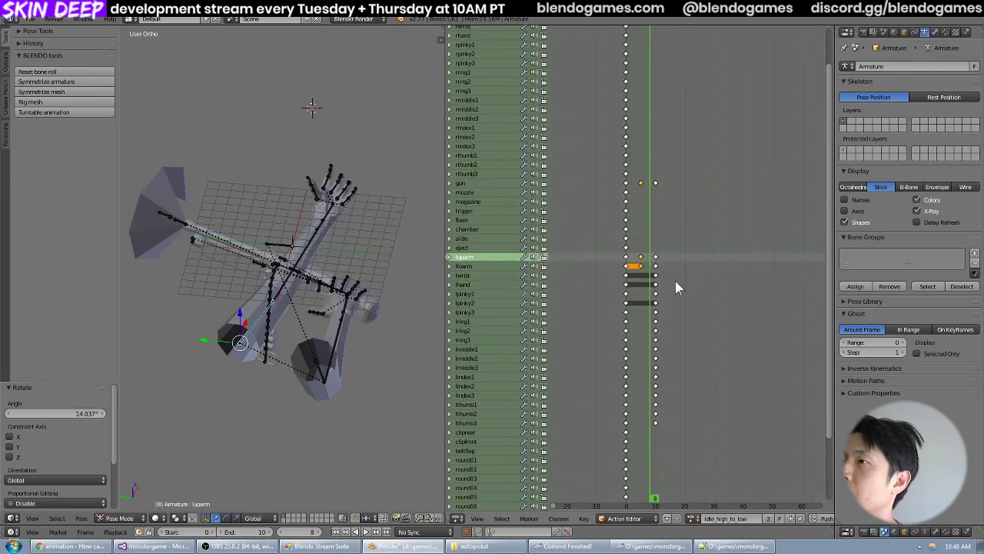
Delete the middle keyframes of the gun, left upper arm and left forearm bones at frame 5 and scrub the result.
left_click(629, 278)
left_click_drag(628, 279, 651, 275)
key("a")
key("b")
left_click_drag(649, 169, 638, 331)
key("x")
left_click(615, 318)
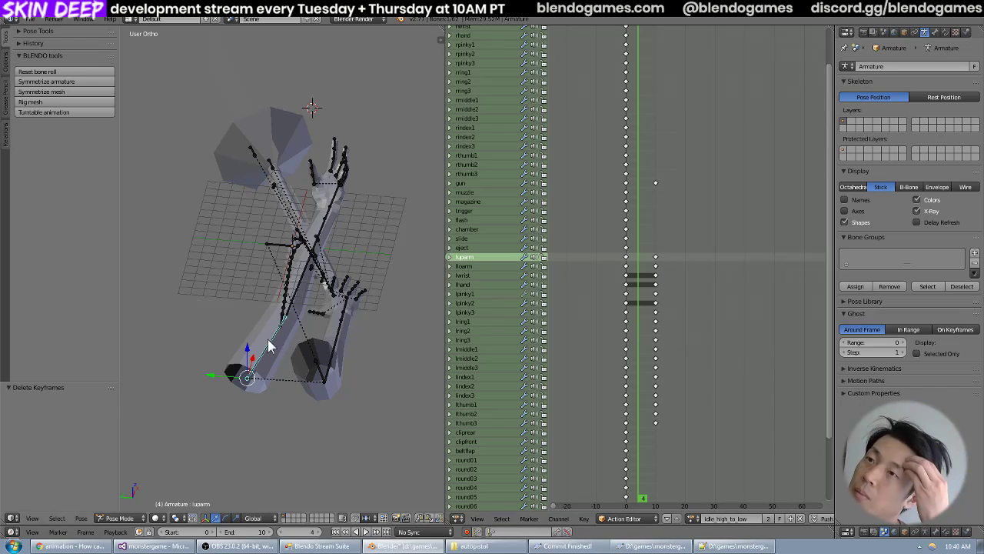
left_click(636, 326)
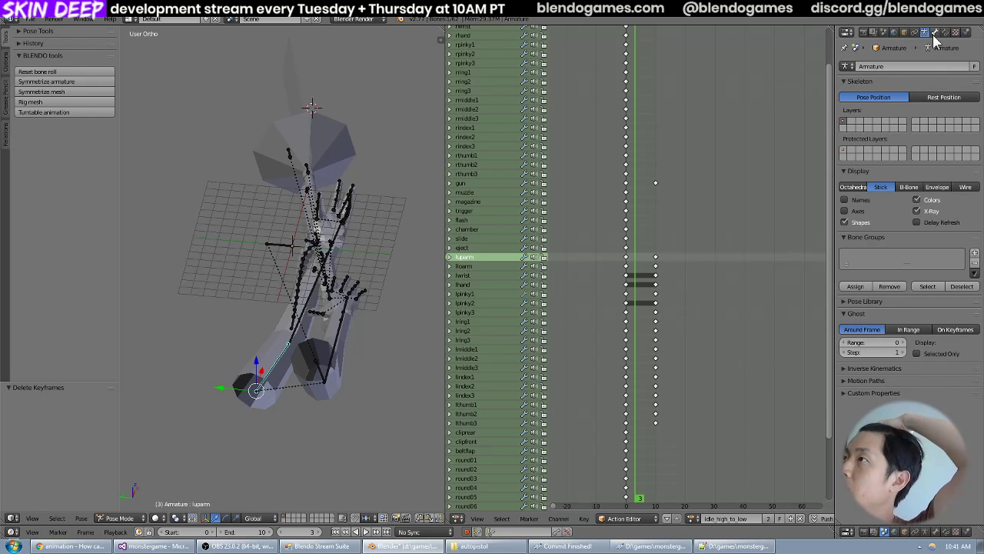
Inspect the luparm bone's transform values at frame 10 and its rotation mode options, leaving the mode at Quaternion (WXYZ).
left_click(934, 33)
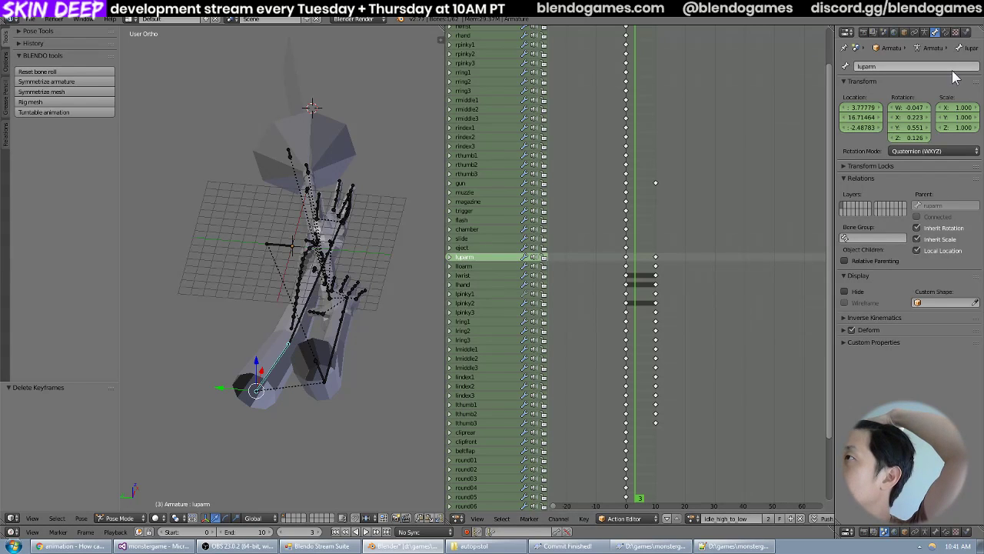
left_click_drag(631, 280, 657, 305)
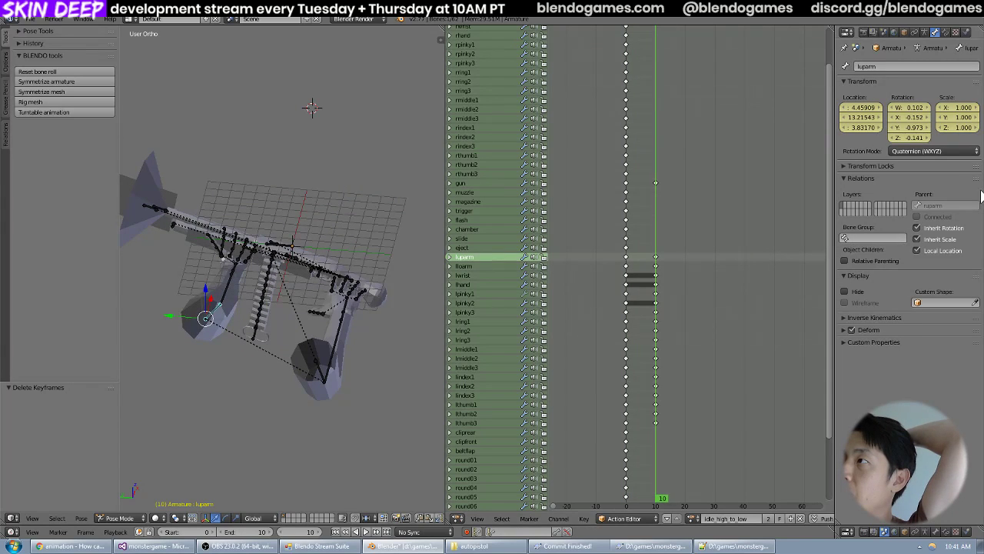
left_click(938, 152)
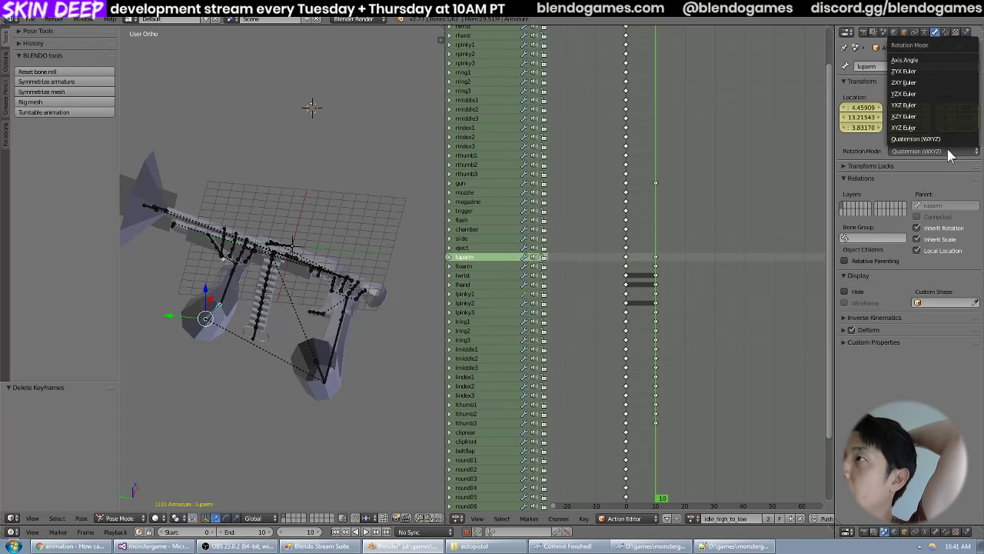
left_click(948, 151)
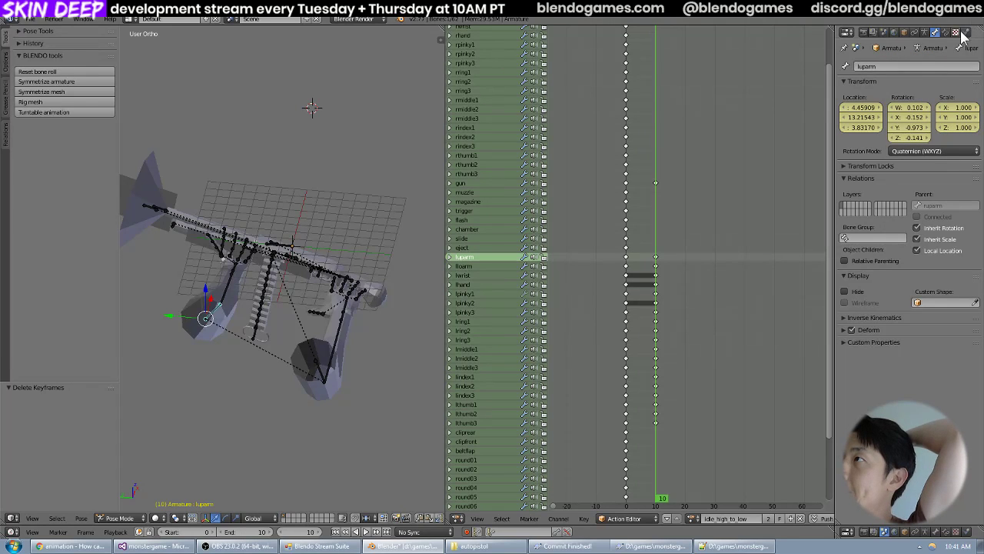
left_click(925, 32)
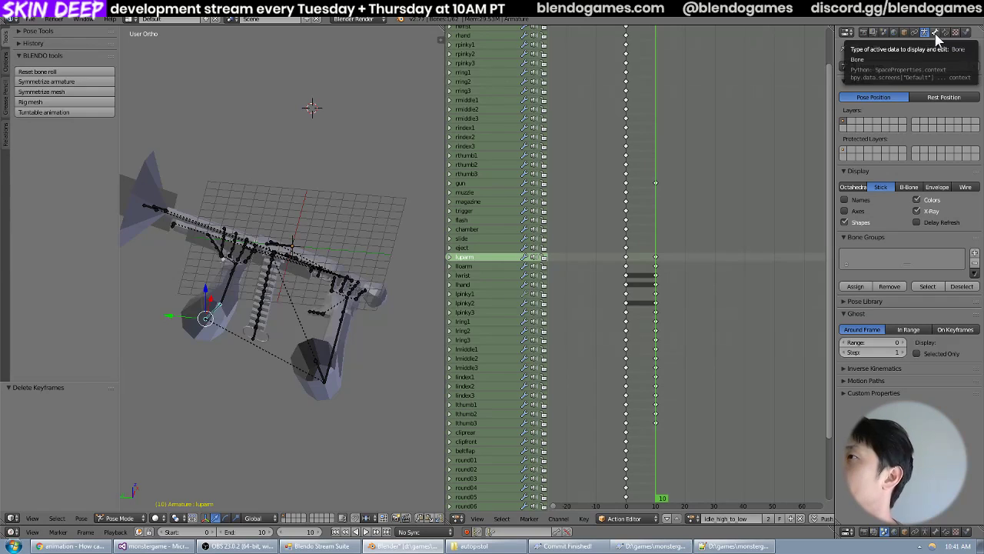
Widen the properties editor and show the luparm bone's transform values, keeping the action list accessible beside the viewport.
middle_click_drag(232, 307, 249, 324)
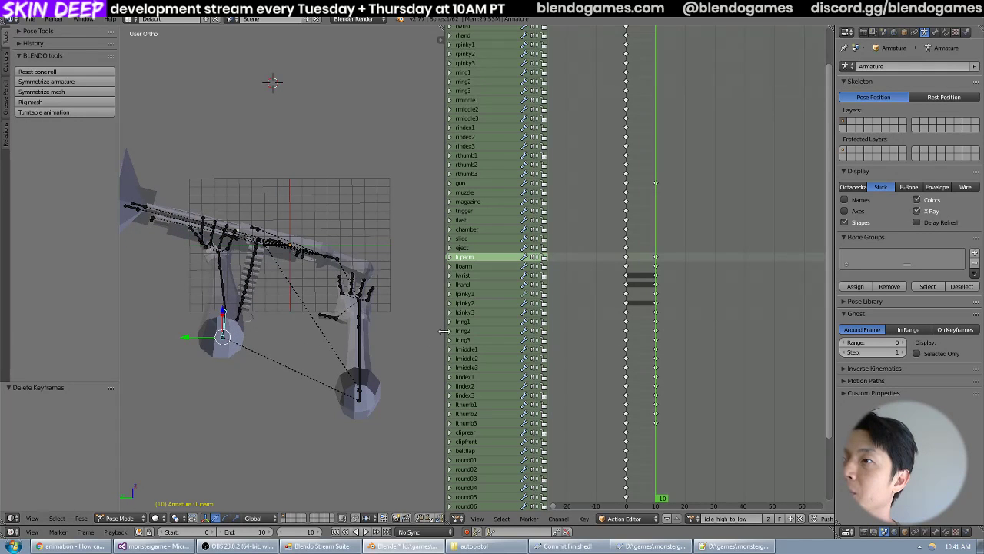
left_click_drag(445, 336, 575, 339)
middle_click_drag(507, 346, 484, 338)
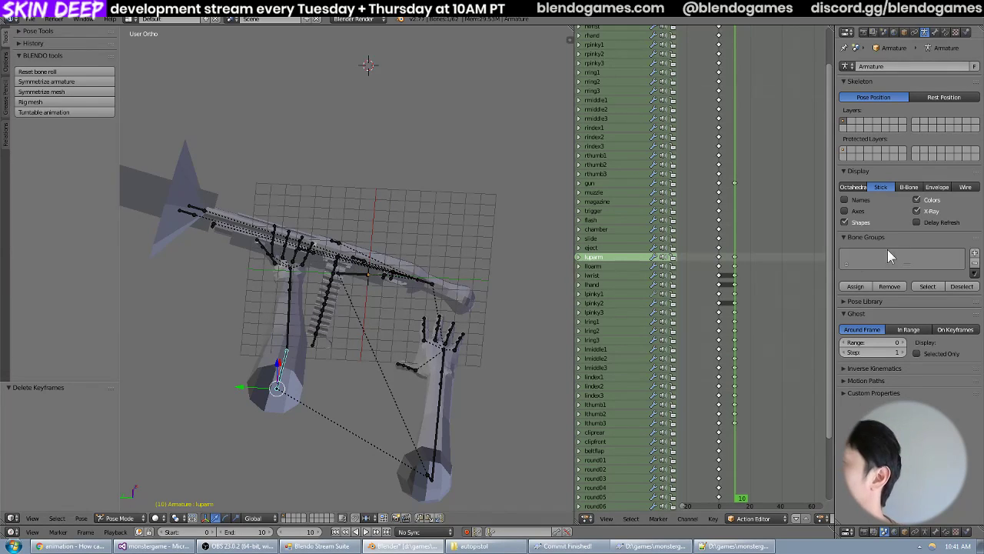
left_click_drag(834, 260, 805, 255)
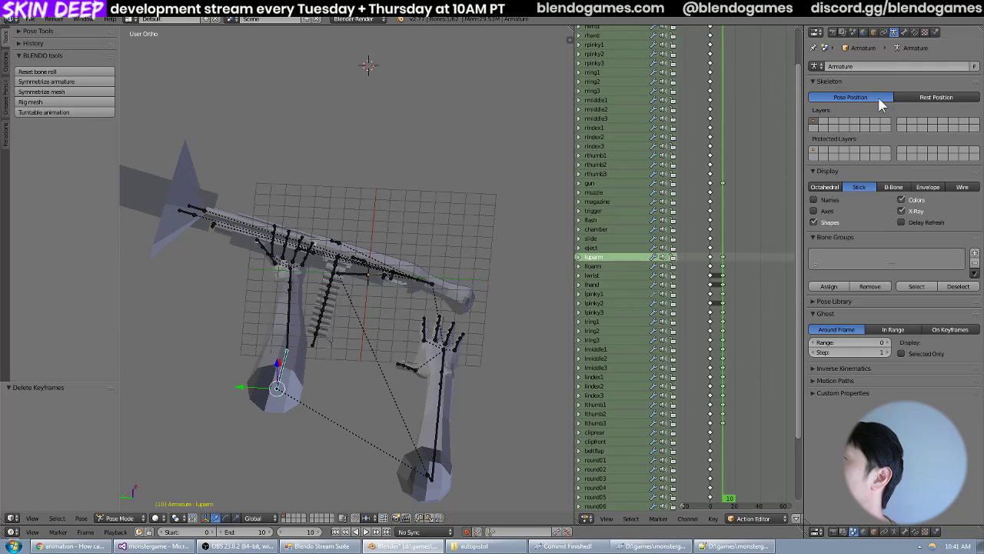
left_click(903, 33)
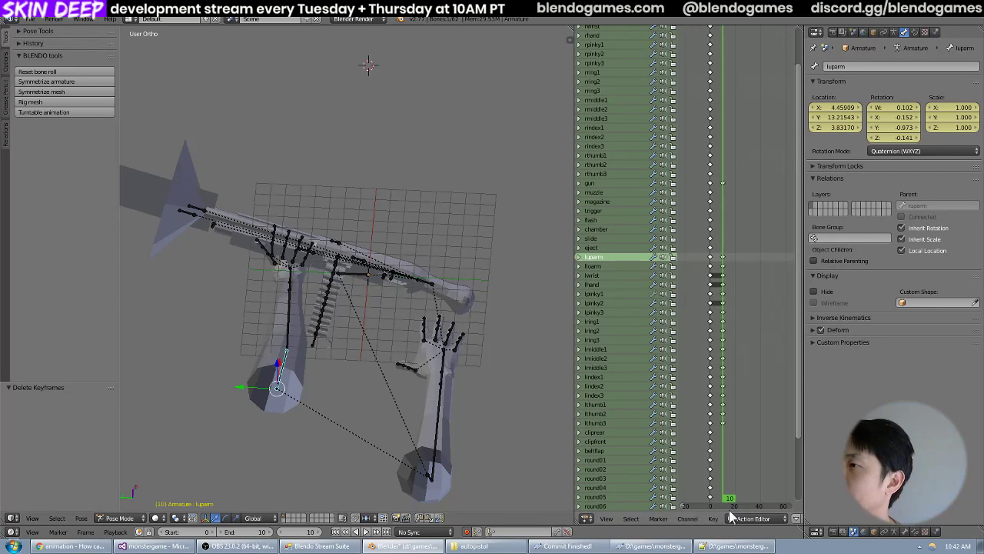
left_click_drag(573, 452, 449, 451)
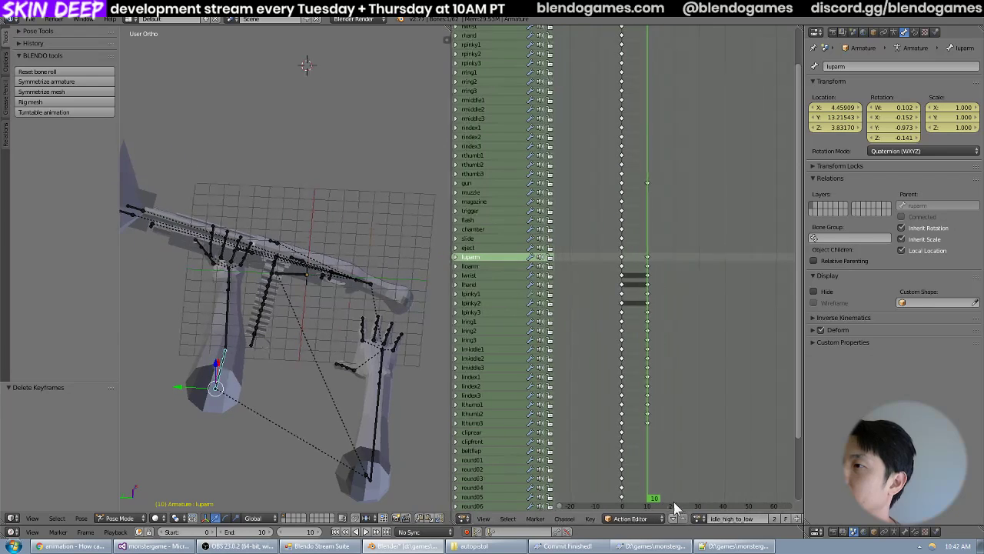
Load the pump_low action, scrub it to examine the luparm bone's values, and return to idle_high_to_low.
left_click(698, 519)
scroll(732, 443, "down", 2)
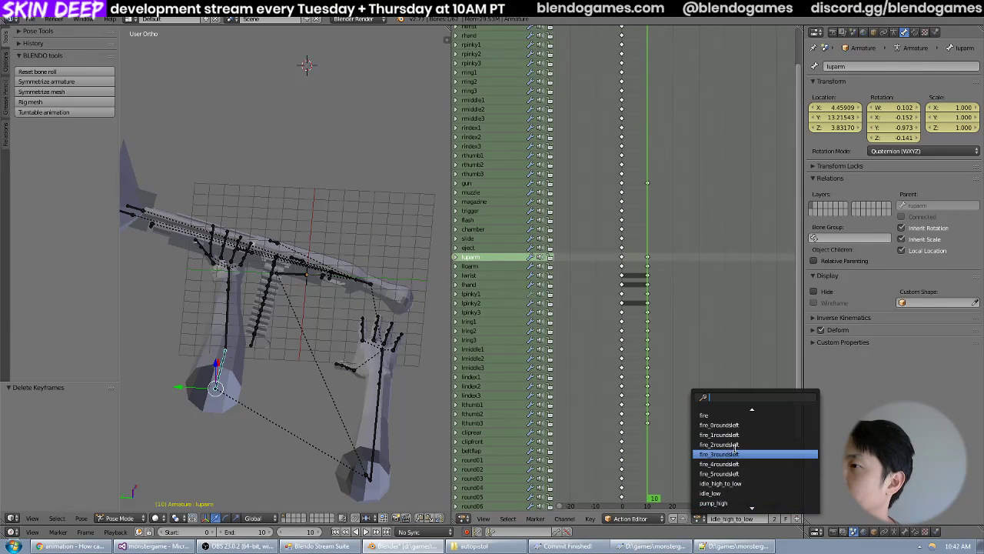
scroll(759, 440, "down", 5)
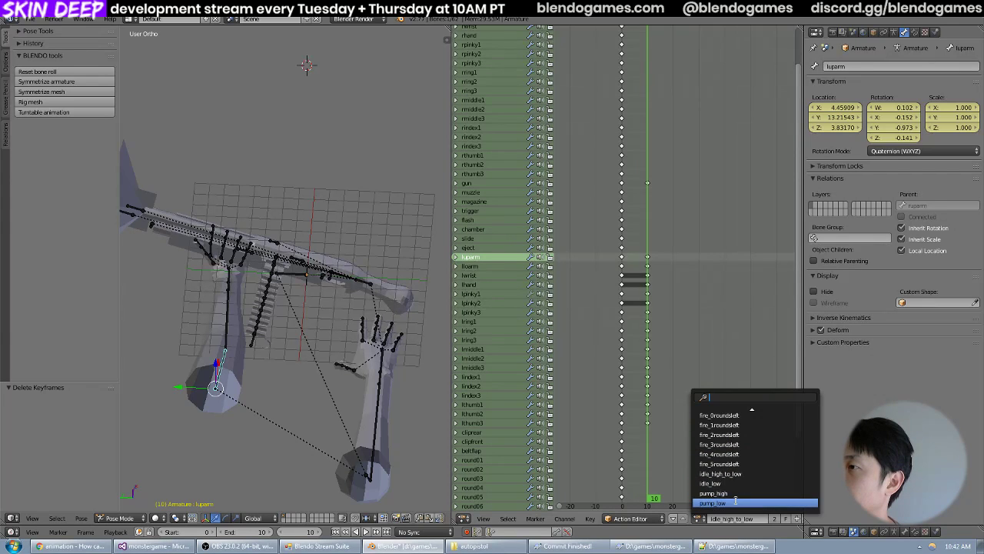
left_click(736, 500)
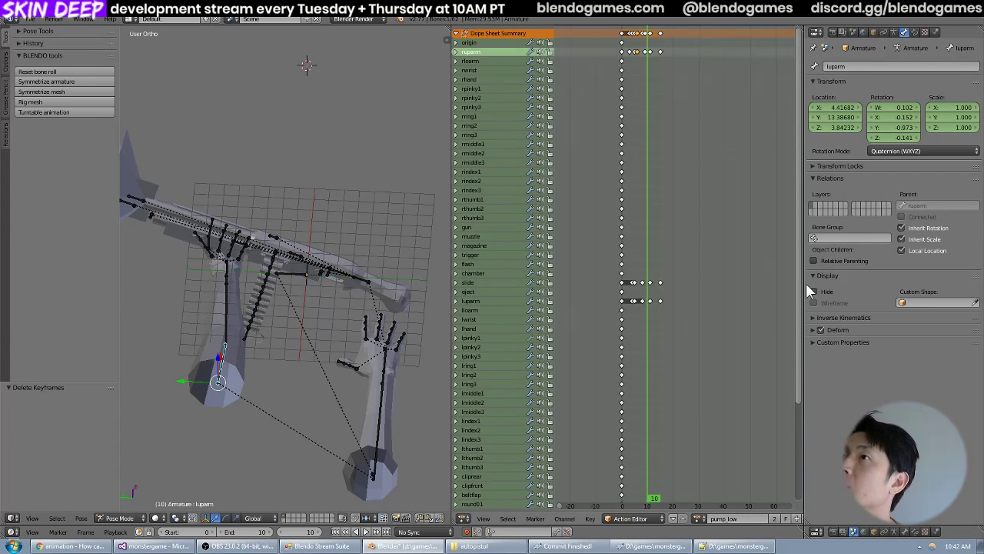
left_click_drag(800, 284, 806, 261)
left_click_drag(615, 415, 638, 435)
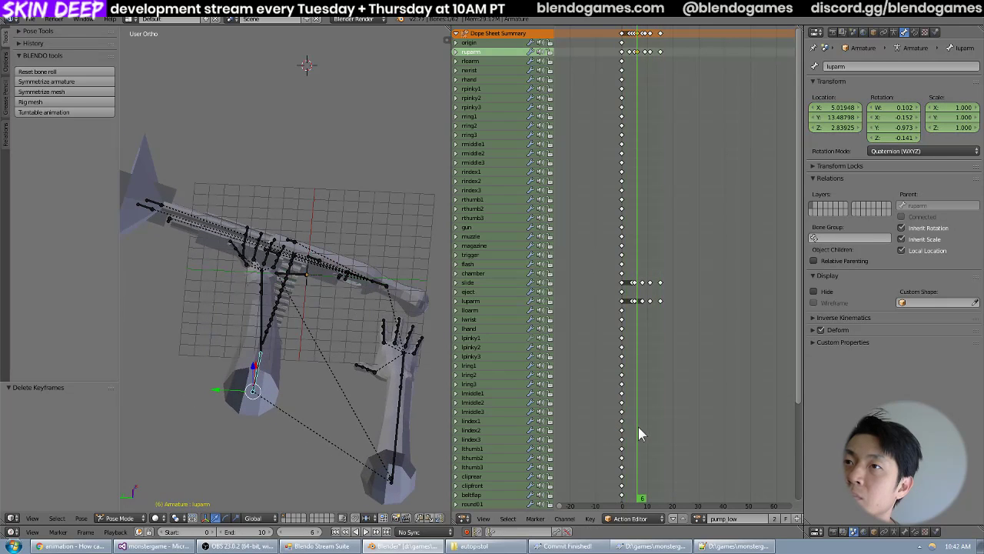
left_click(698, 518)
left_click(717, 472)
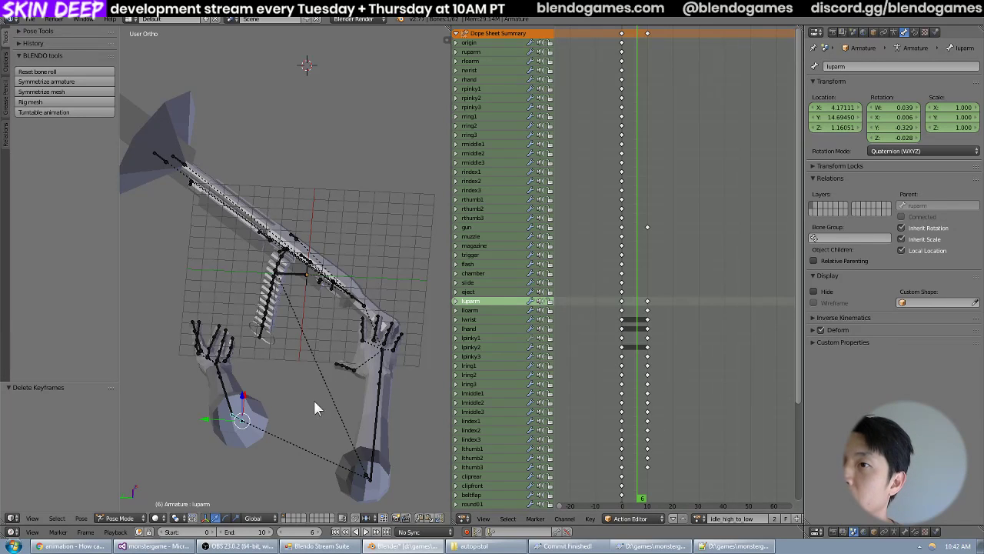
Try deleting the luparm keyframe at frame 10, play the animation and undo the deletion.
right_click(649, 300)
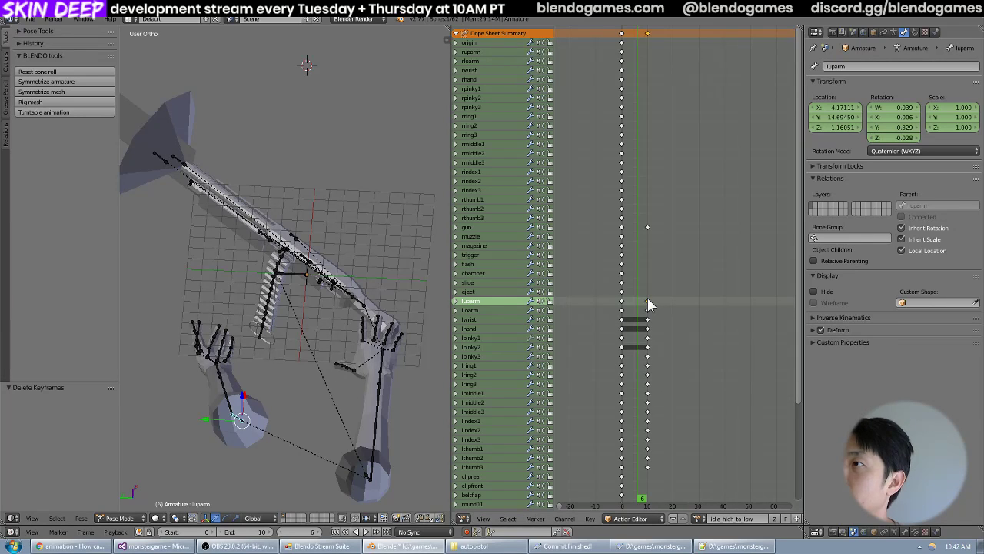
key("alt+a")
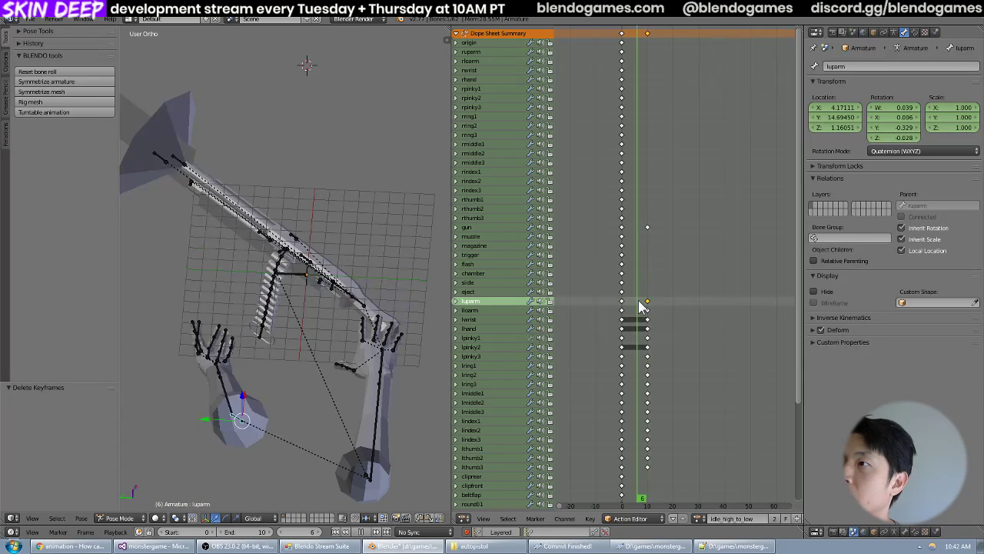
key("x")
left_click(688, 298)
key("alt+a")
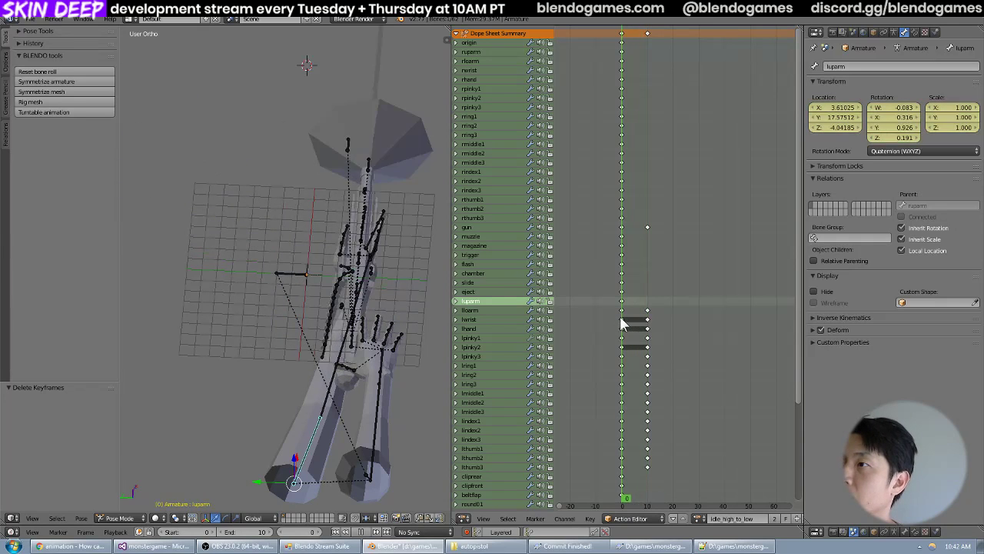
key("ctrl+z")
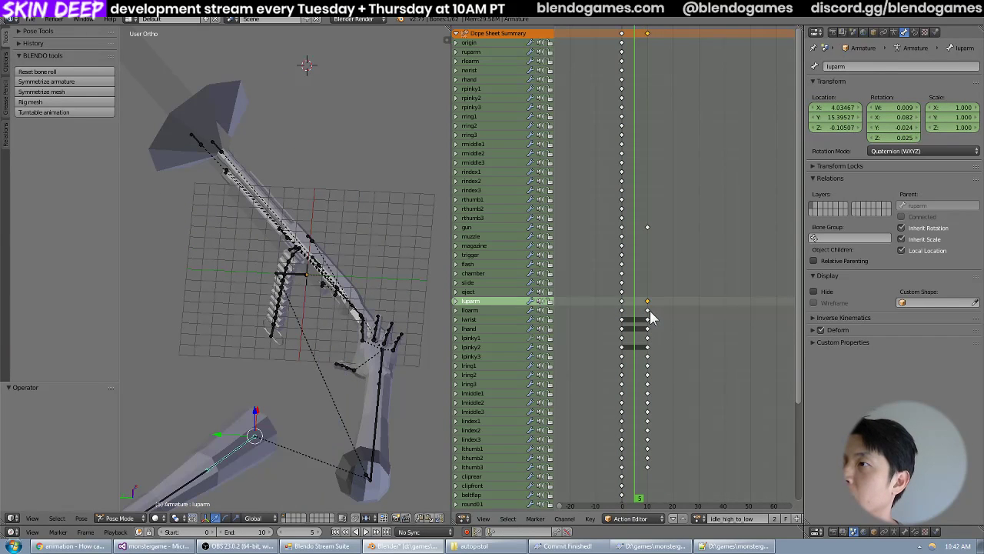
Delete the frame 10 keyframes of the left forearm, wrist, hand and finger bones, check the playback and undo once.
key("a")
key("b")
left_click_drag(660, 308, 638, 486)
key("x")
left_click(690, 380)
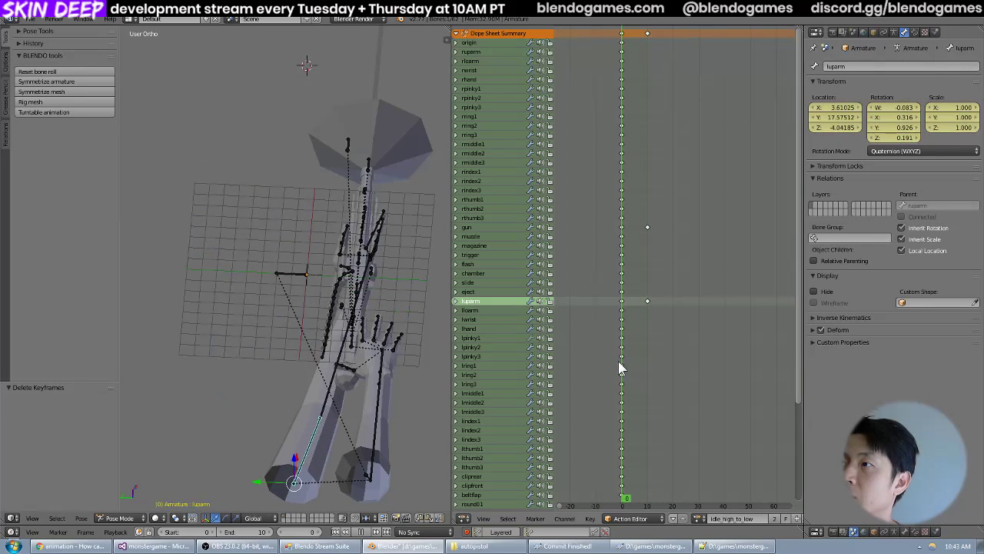
key("ctrl+z")
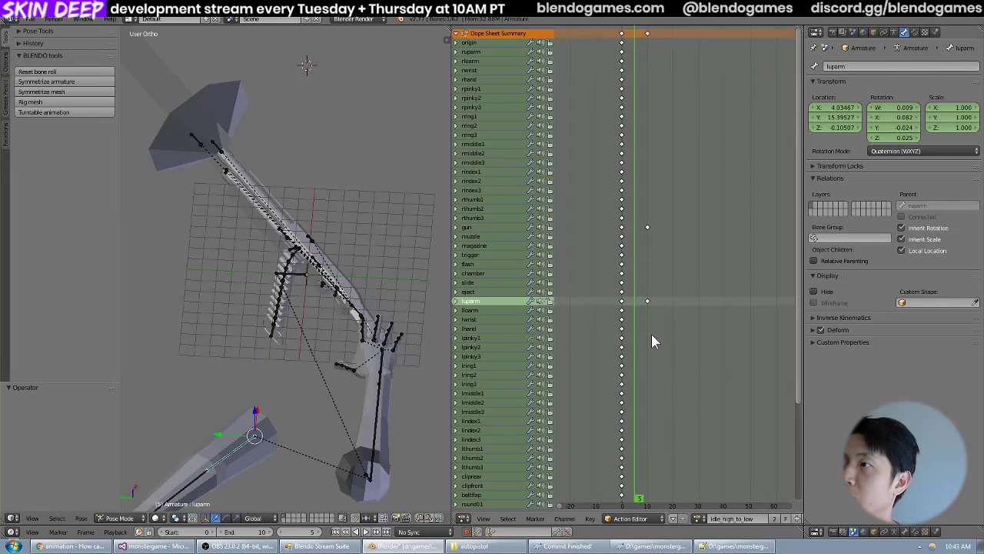
Undo the deletion of the left arm keyframes at frame 10 and expand luparm's individual channels at that frame.
key("ctrl+z")
left_click(648, 320)
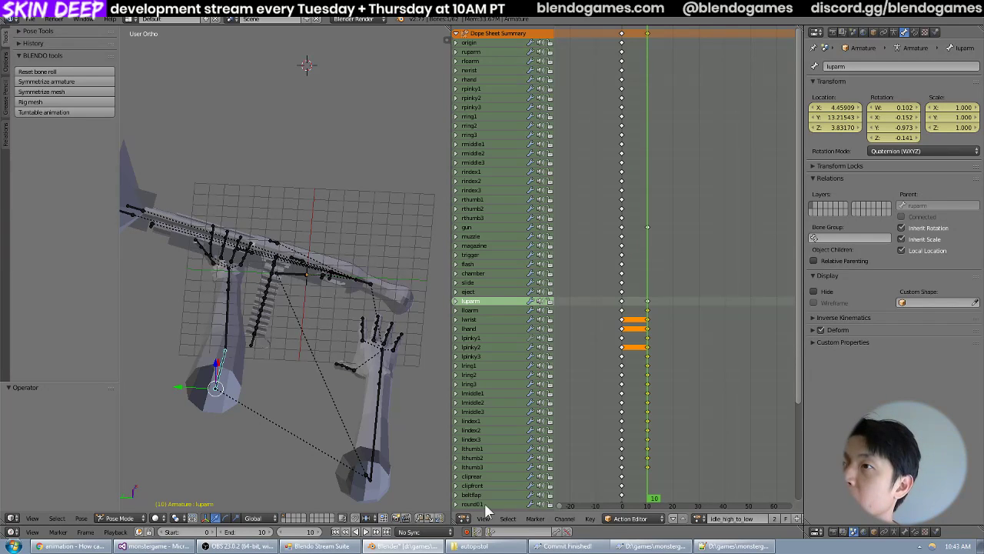
left_click(456, 304)
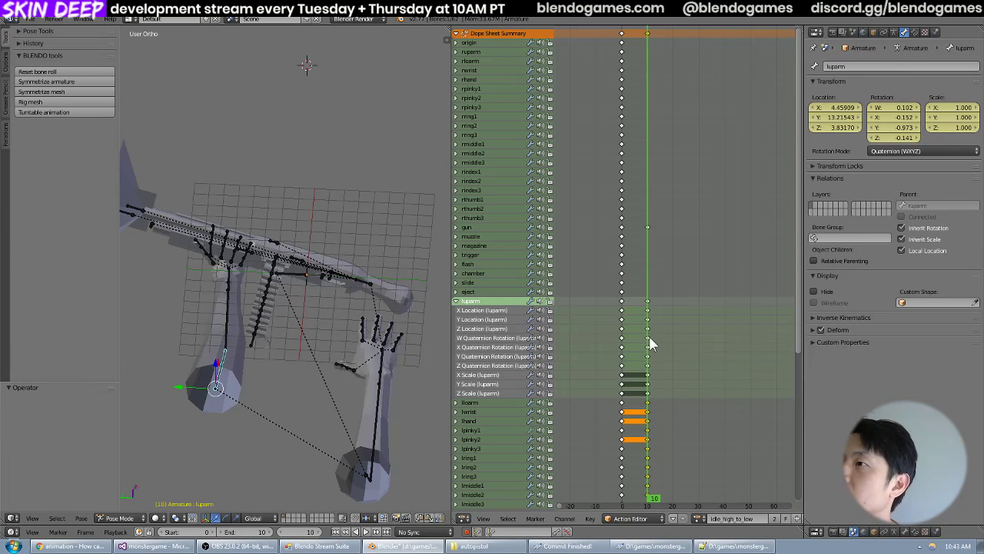
mouse_move(644, 348)
left_mouse_down()
mouse_move(630, 344)
mouse_move(649, 351)
left_mouse_up()
scroll(525, 399, "down", 3)
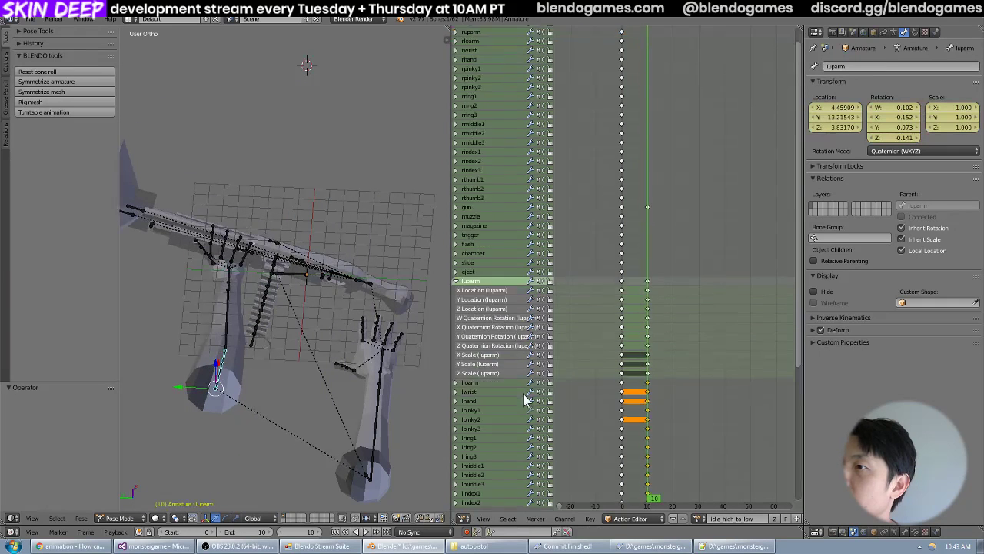
Examine the individual keyframe channels of the left forearm bone below luparm, and collapse both bones' channels.
left_click(456, 342)
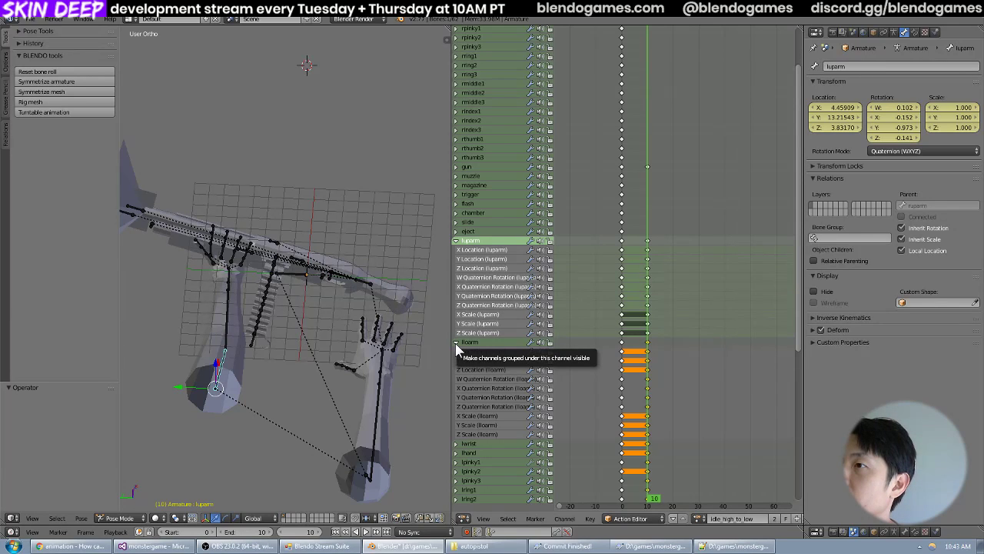
left_click(456, 342)
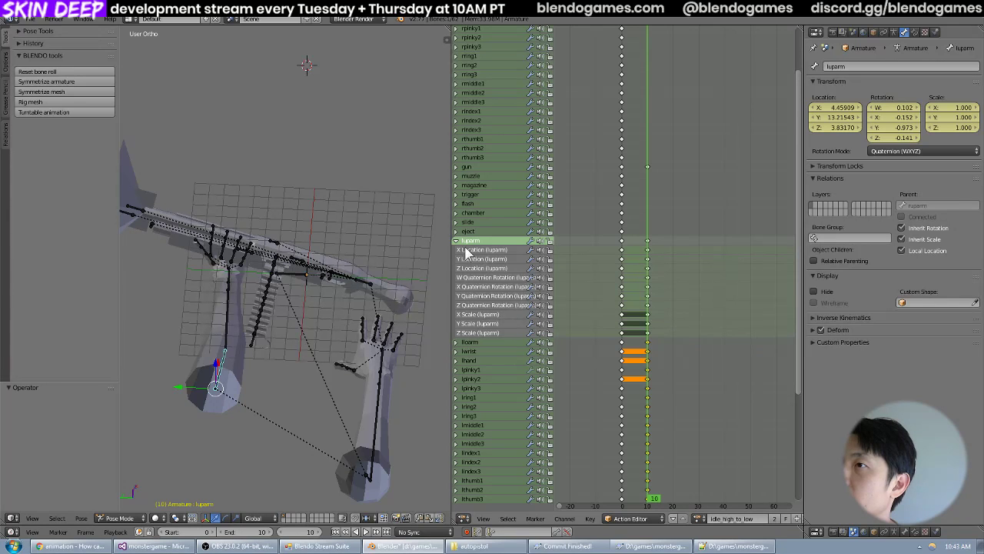
left_click(456, 343)
left_click(455, 342)
left_click(456, 241)
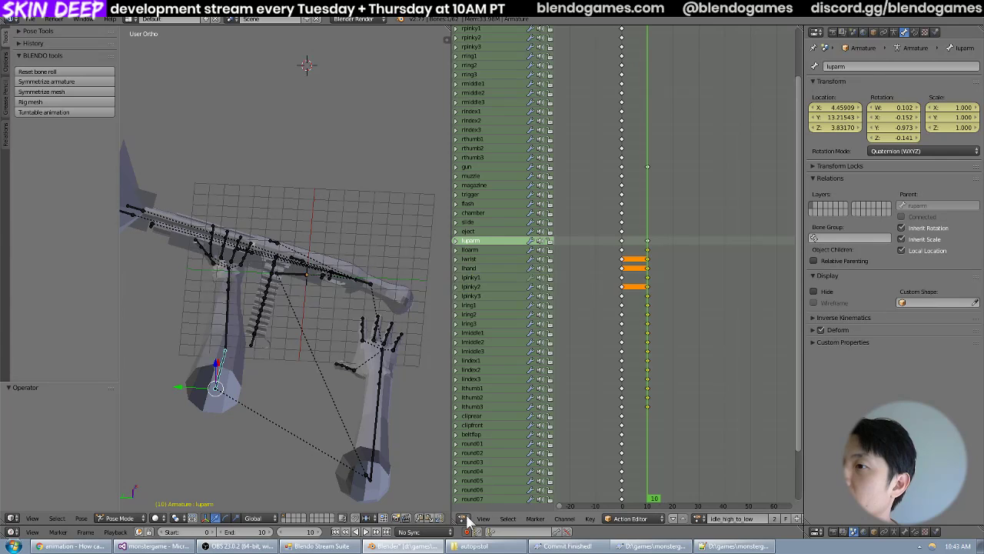
Show luparm's animation curves in a widened Graph Editor and scrub to frame 3 to examine the rotation.
left_click(465, 518)
left_click(493, 478)
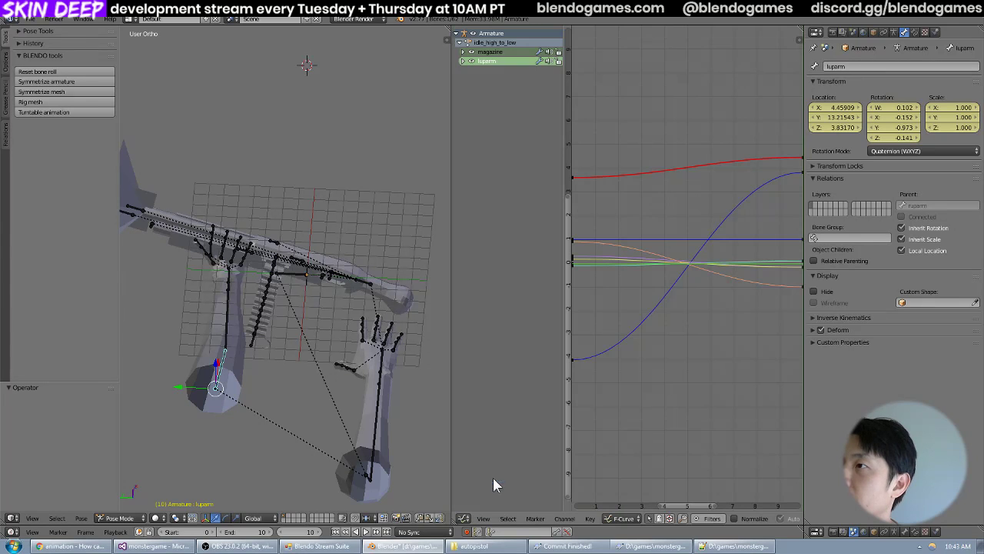
key("Home")
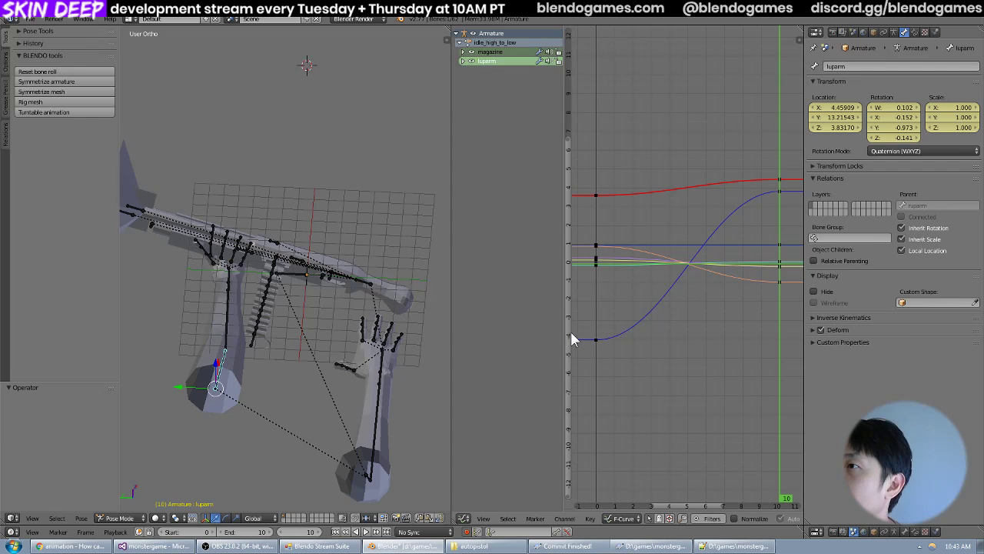
left_click_drag(452, 340, 331, 340)
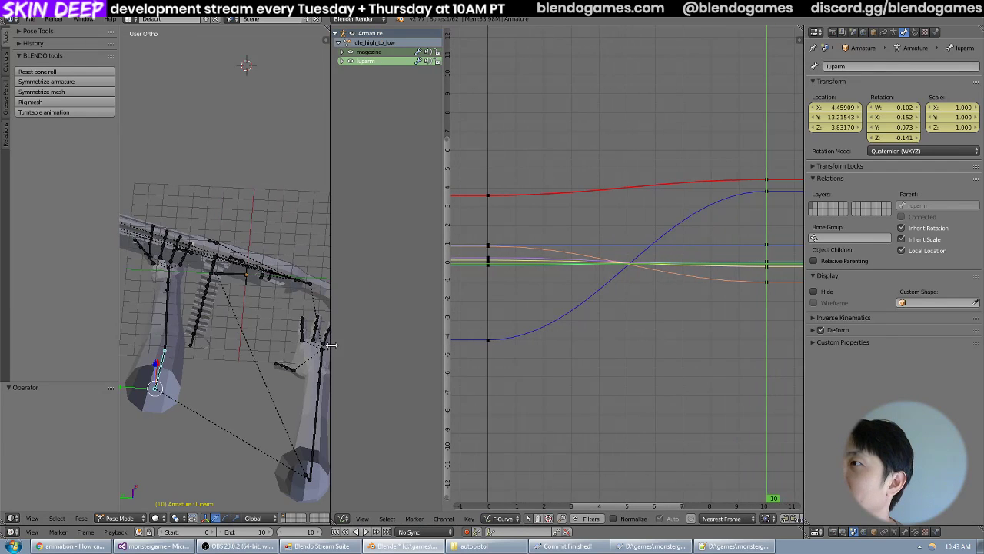
scroll(672, 284, "down", 3)
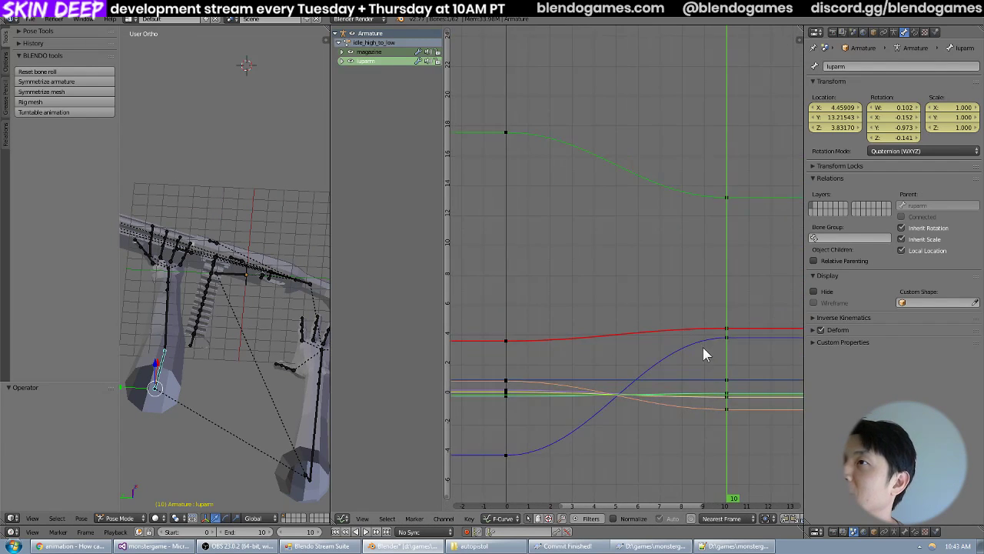
mouse_move(713, 323)
middle_mouse_down()
mouse_move(581, 323)
mouse_move(656, 323)
mouse_move(703, 309)
middle_mouse_up()
left_click_drag(702, 309, 602, 293)
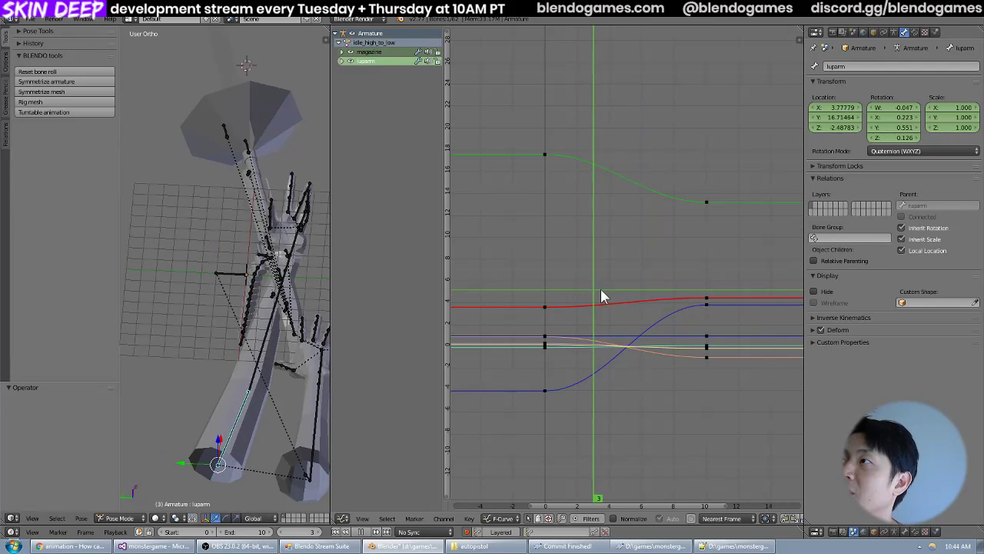
Return to the Dope Sheet and show the arms from the top in a widened 3D viewport.
left_click(343, 518)
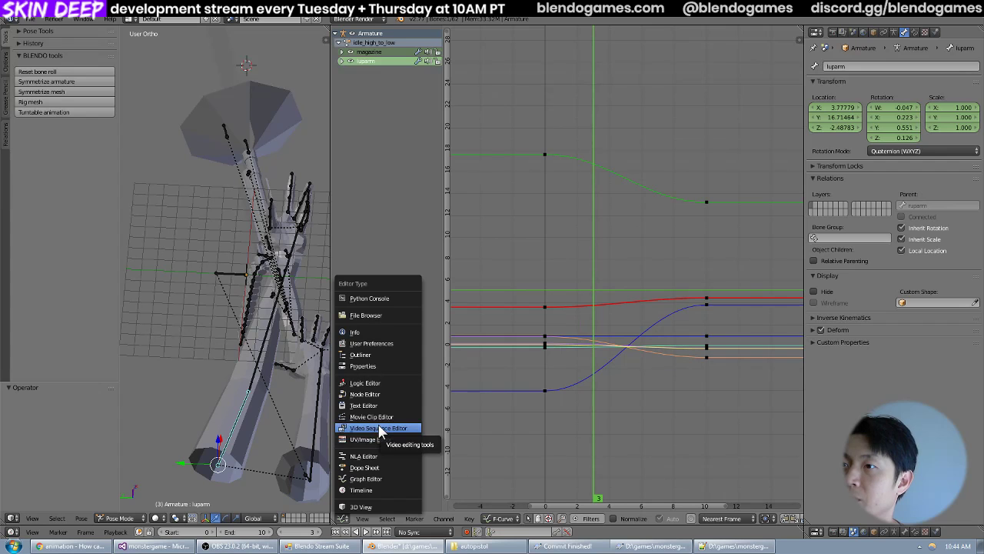
left_click(373, 468)
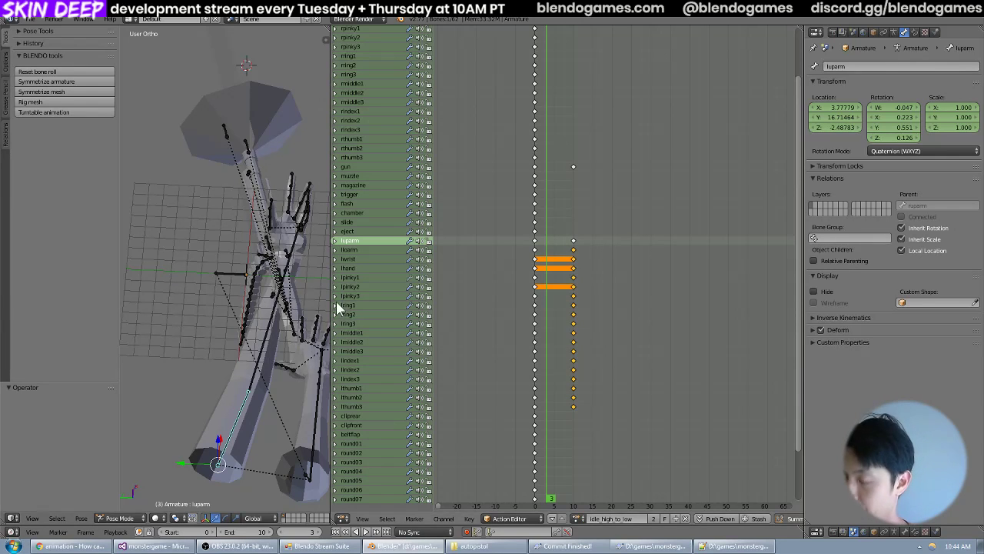
scroll(261, 323, "down", 2)
key("KP_7")
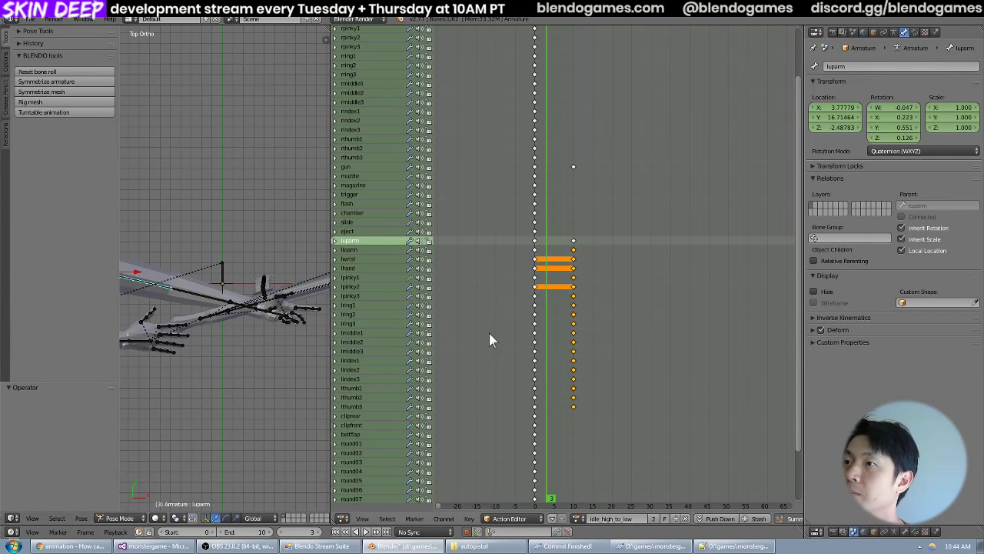
left_click_drag(332, 329, 513, 330)
middle_click_drag(411, 318, 522, 347, "shift")
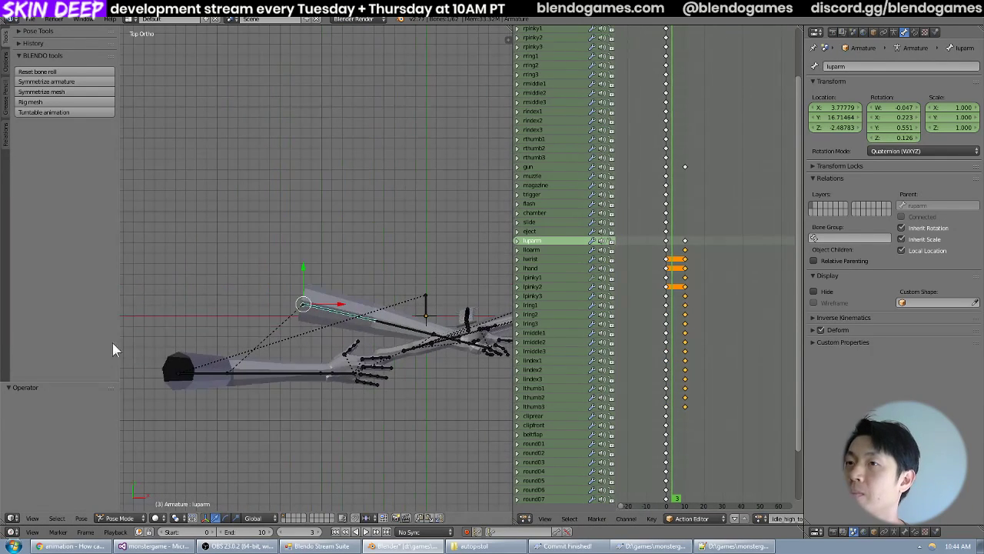
Switch to the Chrome browser and bring up the Google results for copying keyframes between Blender actions.
left_click(72, 546)
left_click(202, 18)
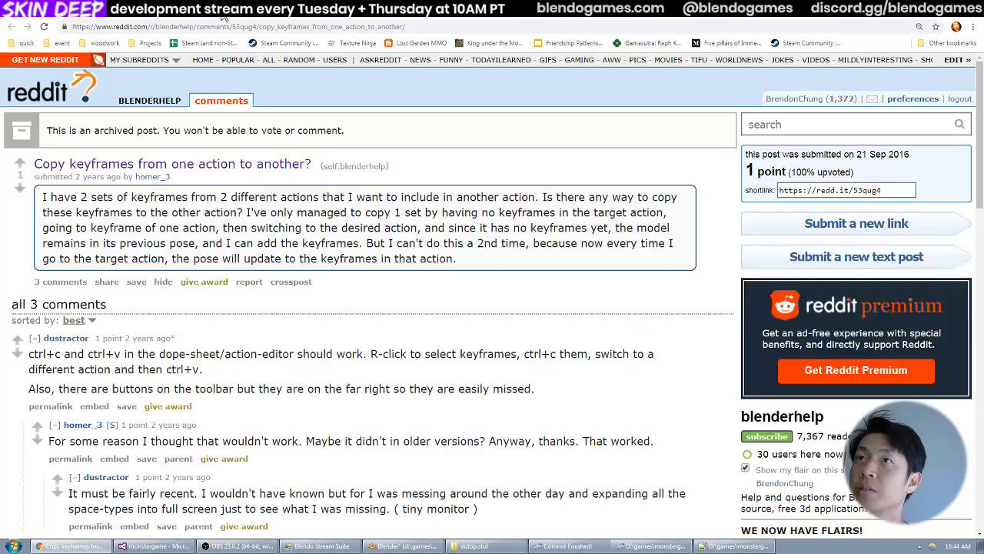
left_click(234, 20)
left_click(233, 21)
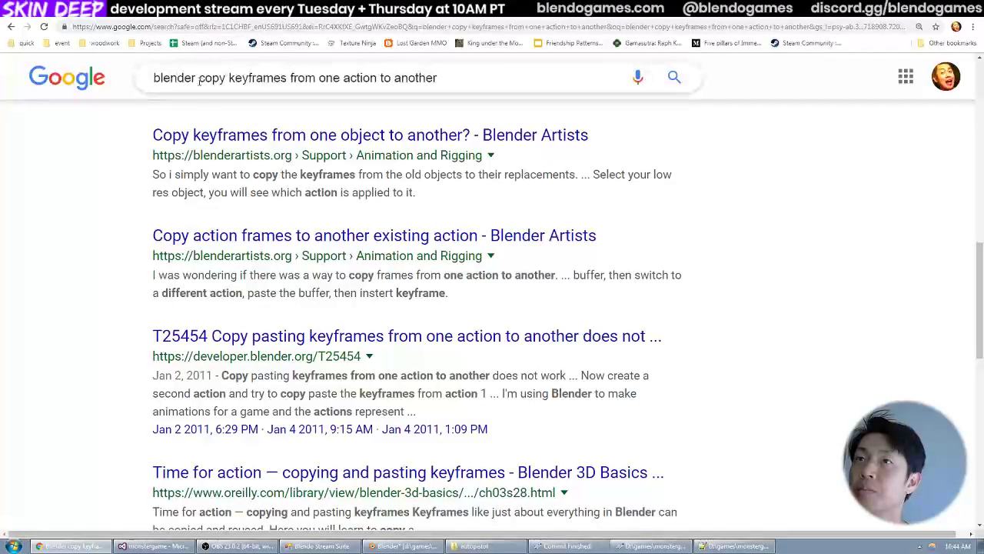
Search Google for "blender copy keyframes from one action to another animation 360 problem" and look through the results.
left_click_drag(199, 78, 509, 74)
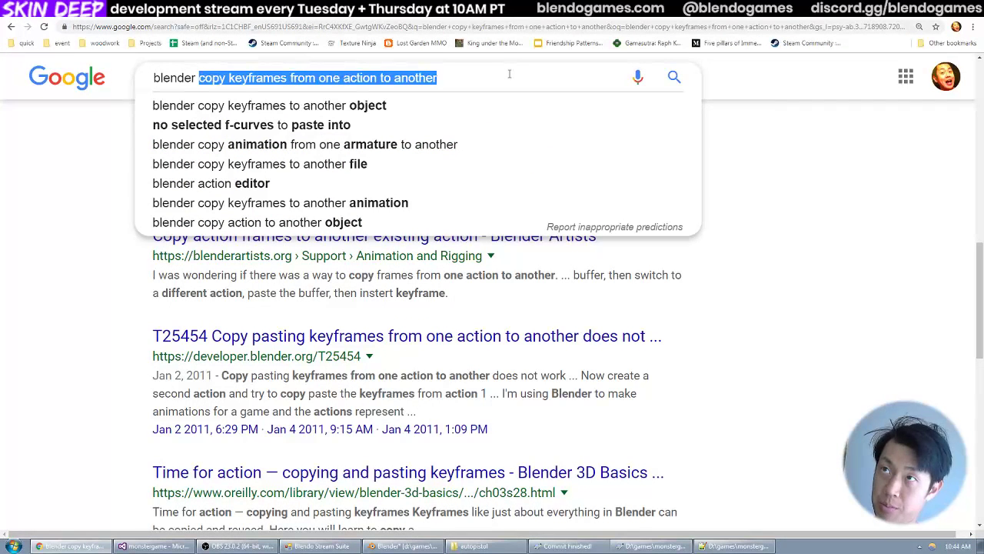
left_click(509, 75)
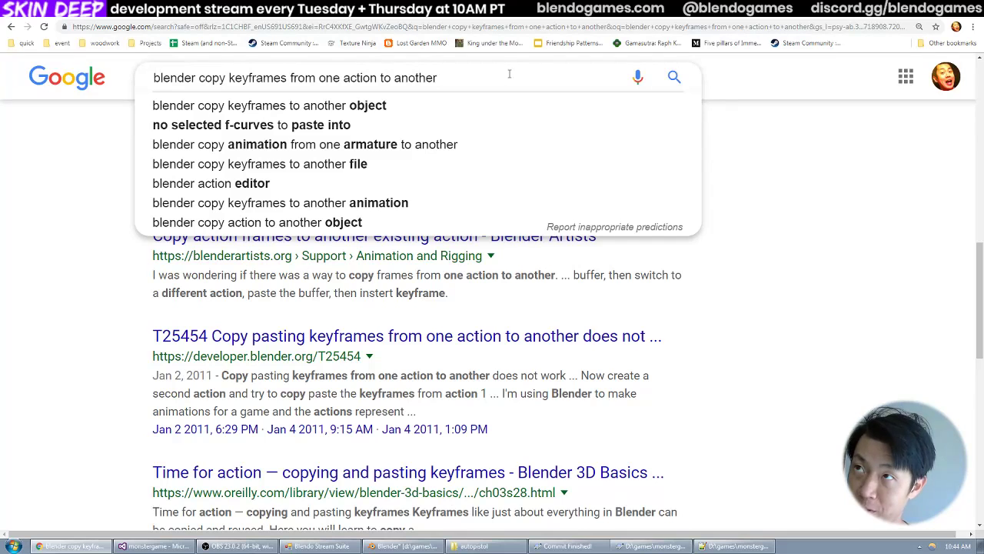
key("BackSpace")
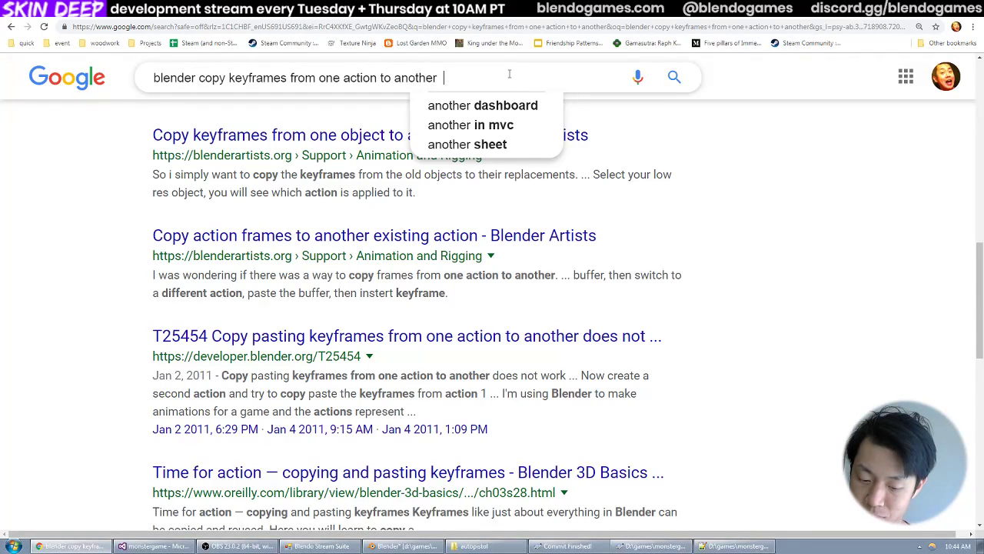
type("a")
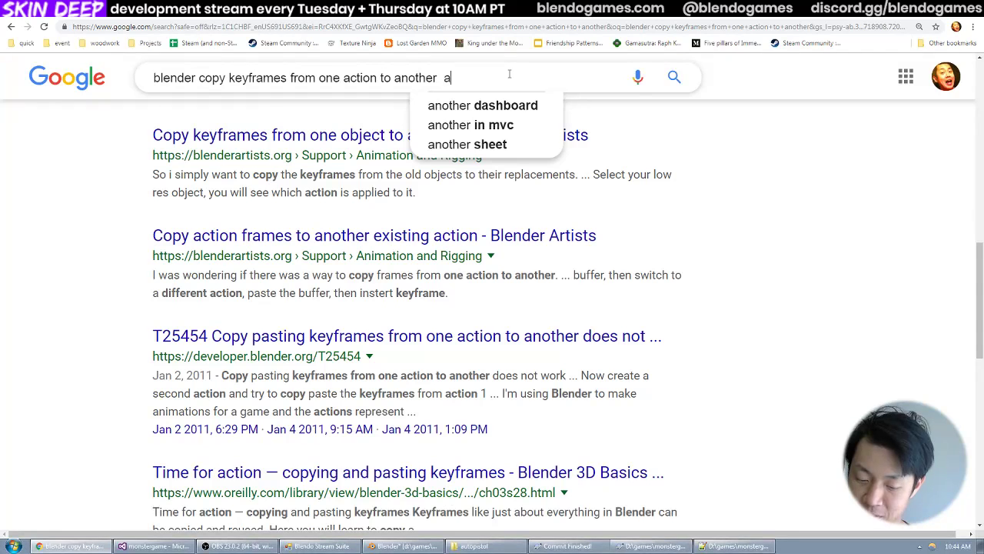
type("nimation")
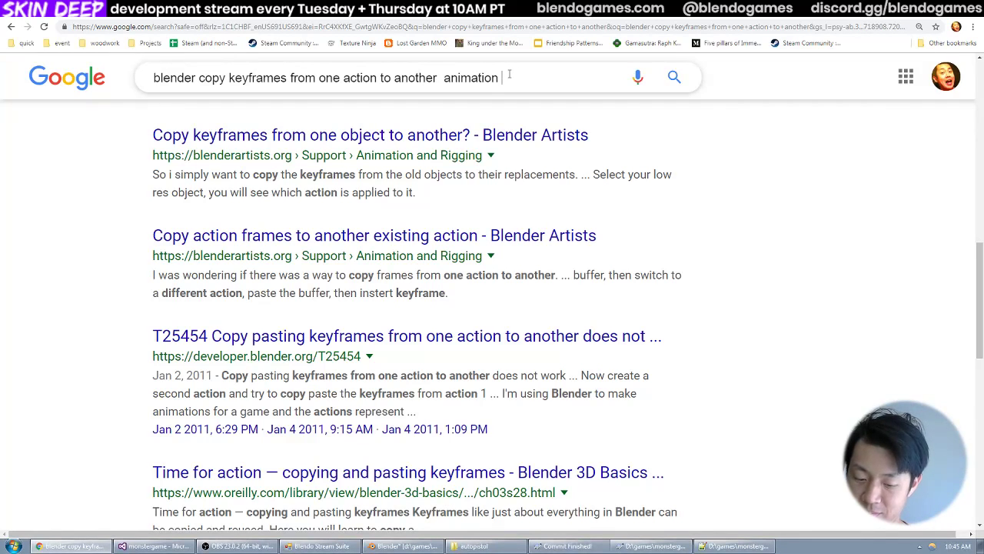
type("360 p[ro")
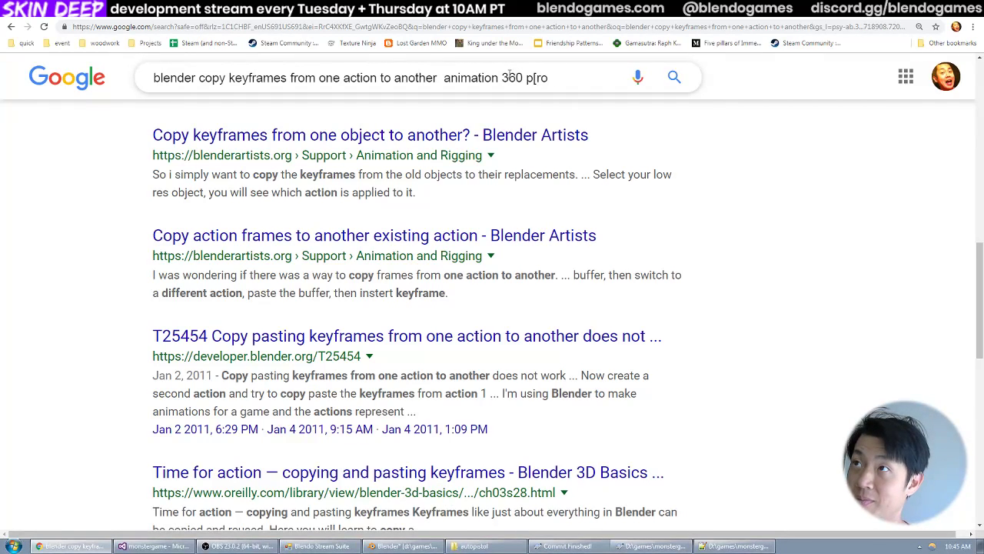
key("BackSpace")
key("BackSpace")
key("BackSpace")
type("roblem")
key("Return")
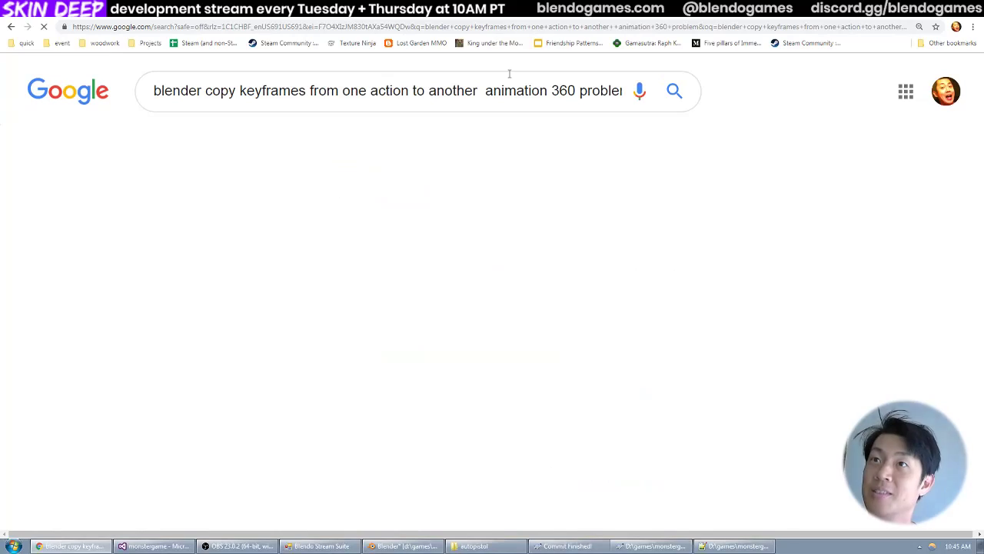
scroll(338, 188, "down", 6)
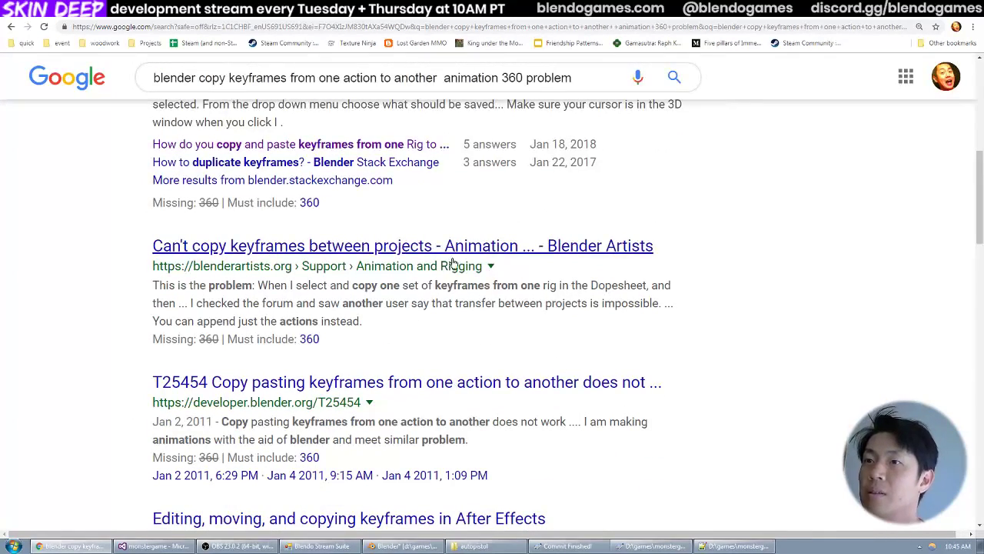
scroll(448, 277, "down", 1)
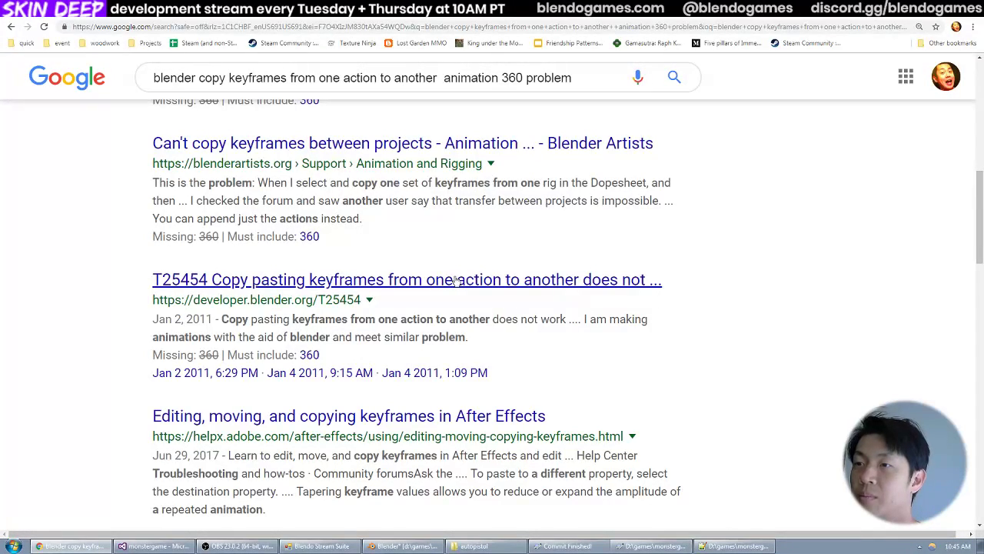
scroll(455, 281, "down", 2)
scroll(428, 307, "down", 1)
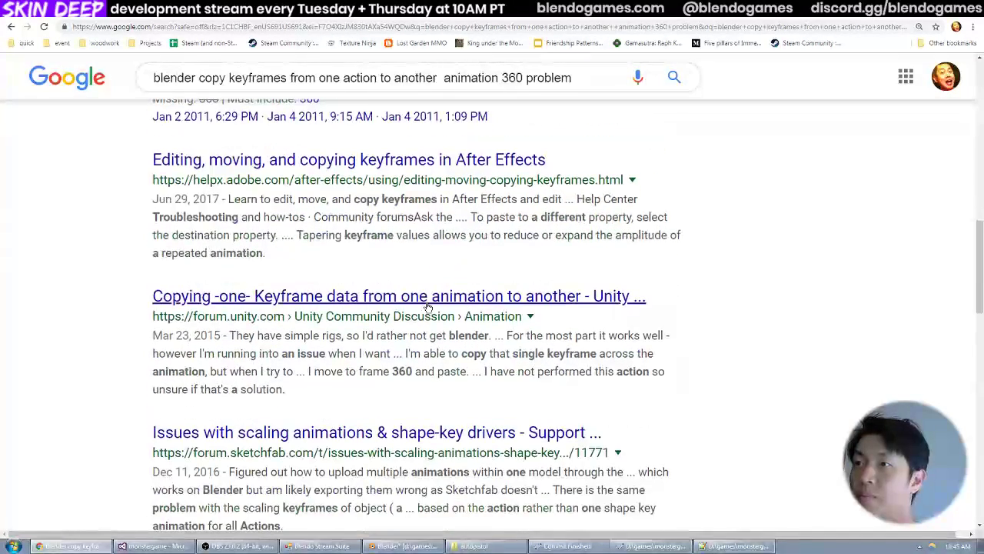
scroll(428, 307, "down", 1)
scroll(433, 312, "up", 10)
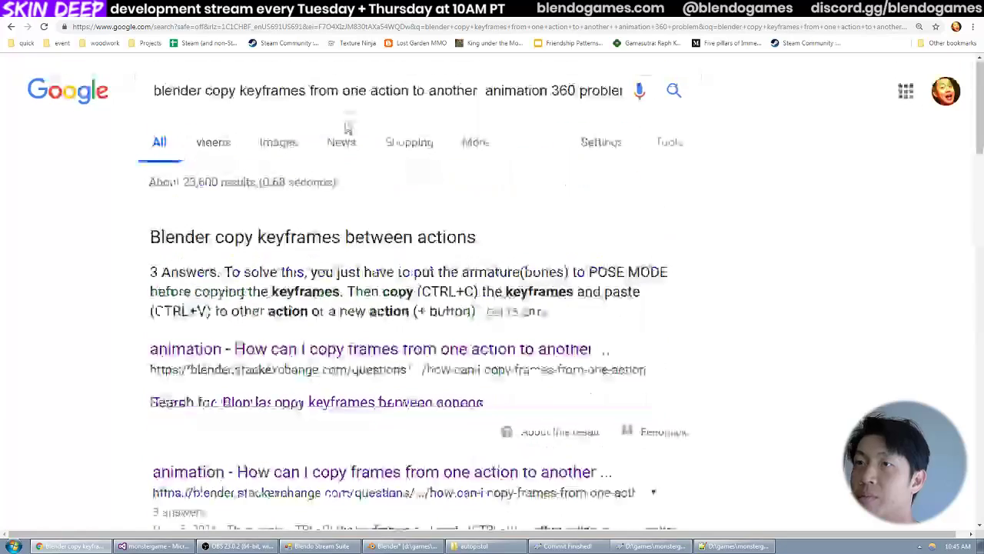
Shorten the Google search to "blender animation 360 freakout" and look through the results and related searches.
left_click_drag(205, 96, 485, 87)
key("BackSpace")
key("Return")
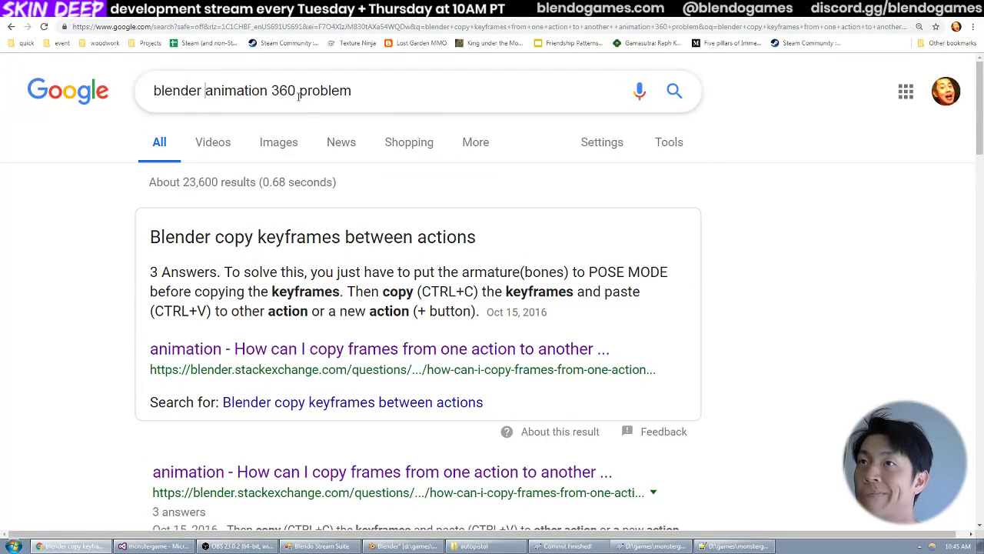
left_click_drag(298, 95, 350, 91)
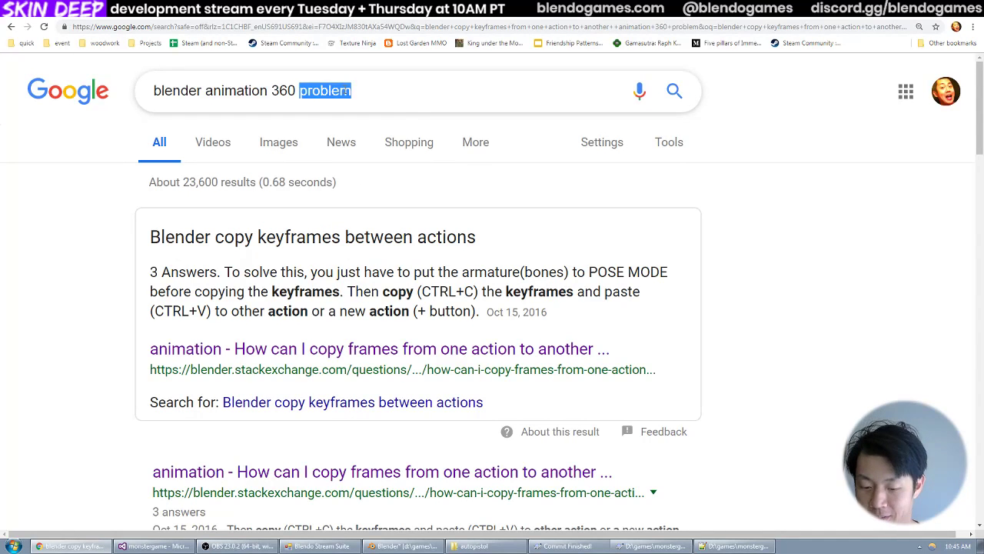
type("freakout")
key("Return")
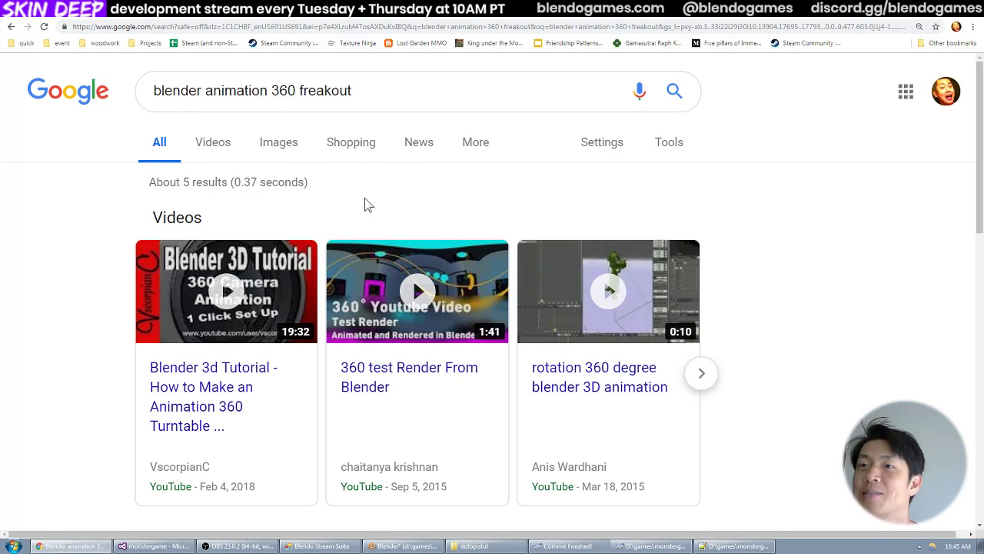
scroll(366, 204, "down", 4)
scroll(378, 256, "down", 3)
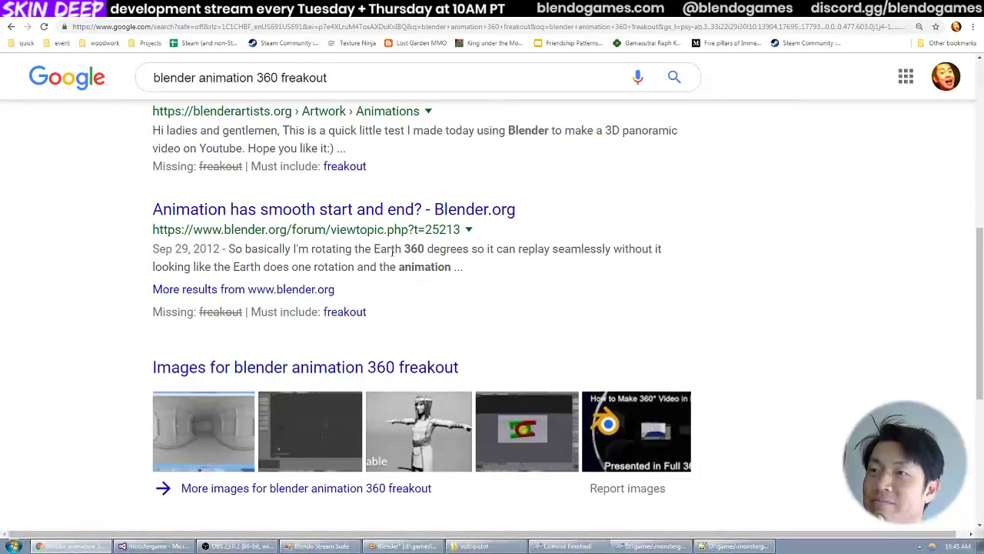
scroll(404, 255, "down", 3)
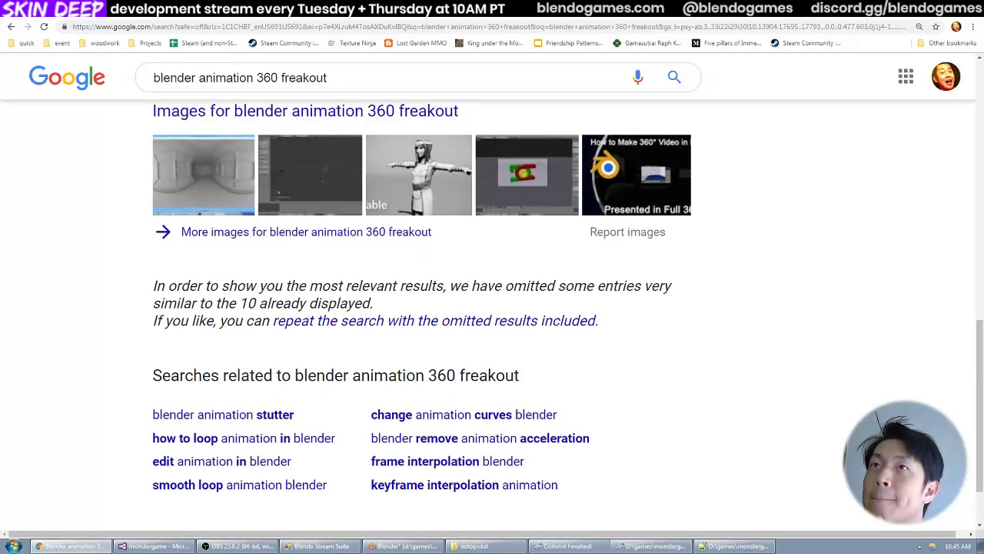
Read the Blender bug report about copy pasting keyframes between actions, including its comment thread, and go back to the Google results.
left_click(224, 9)
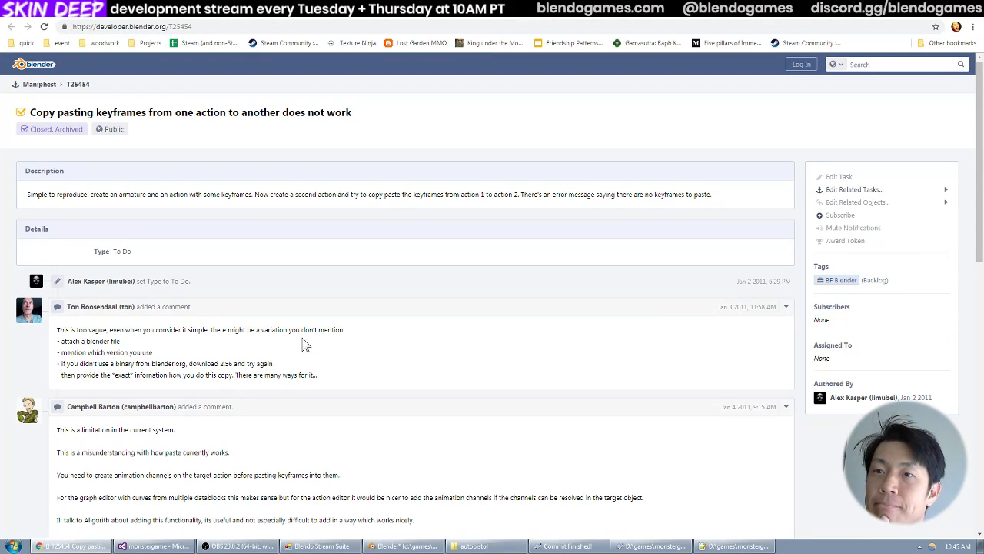
scroll(310, 332, "down", 2)
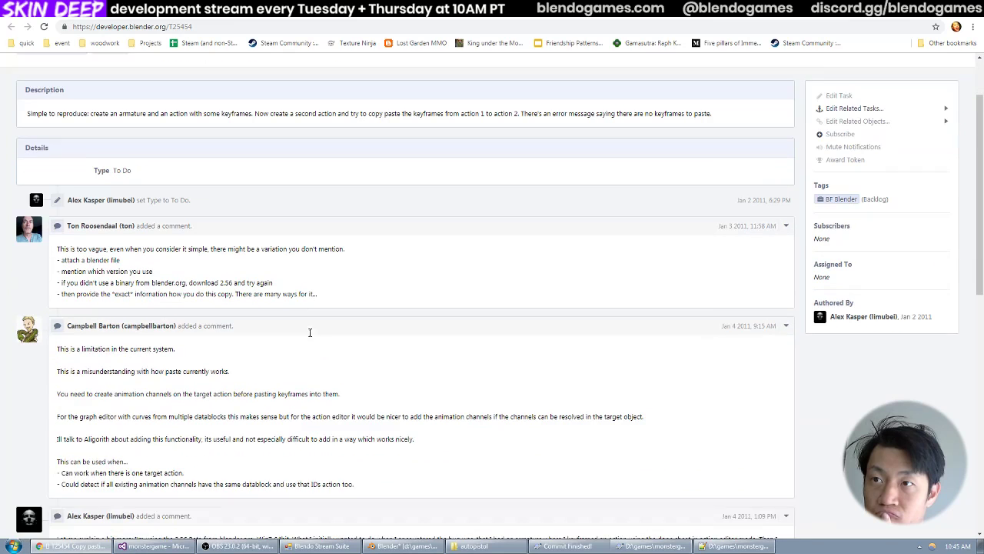
left_click_drag(250, 341, 269, 462)
scroll(286, 438, "down", 3)
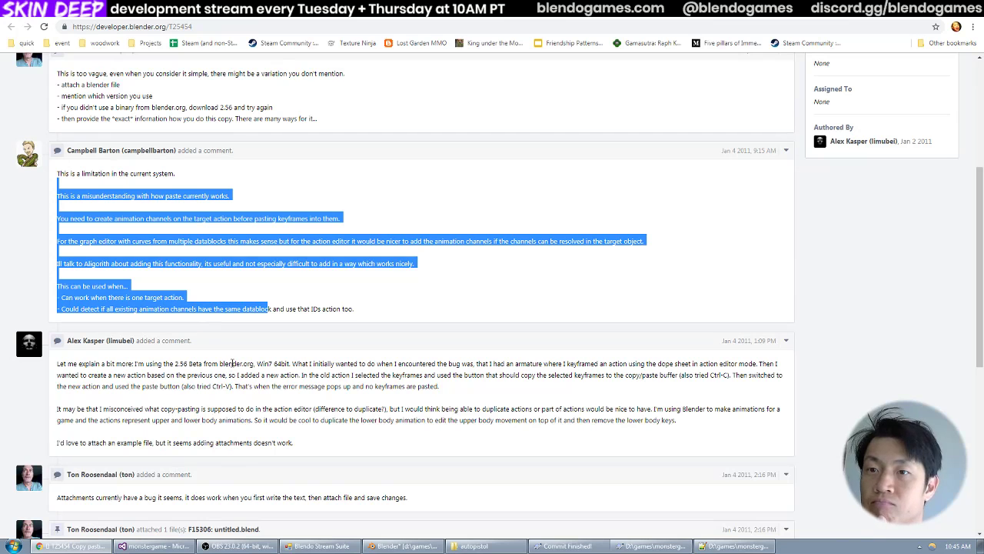
scroll(285, 385, "down", 1)
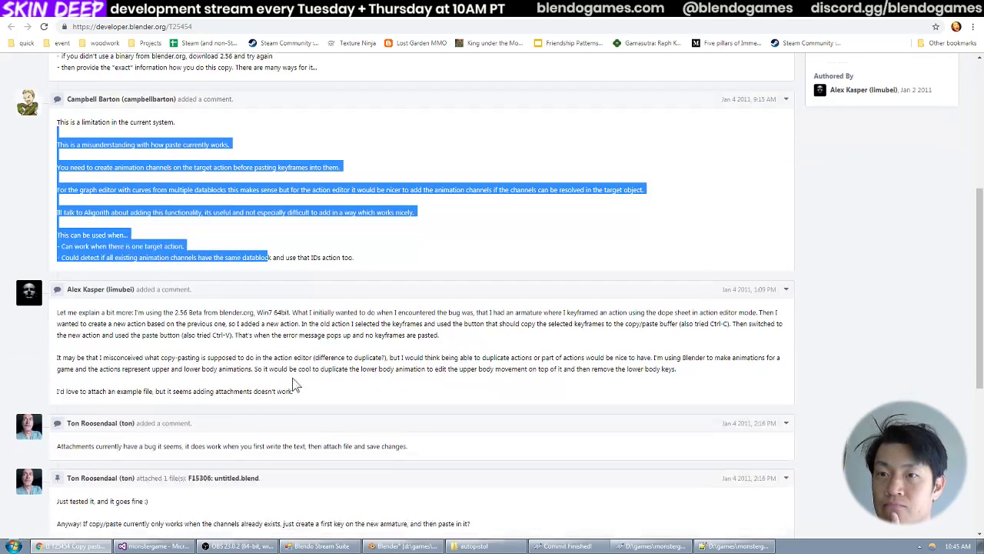
scroll(308, 411, "down", 3)
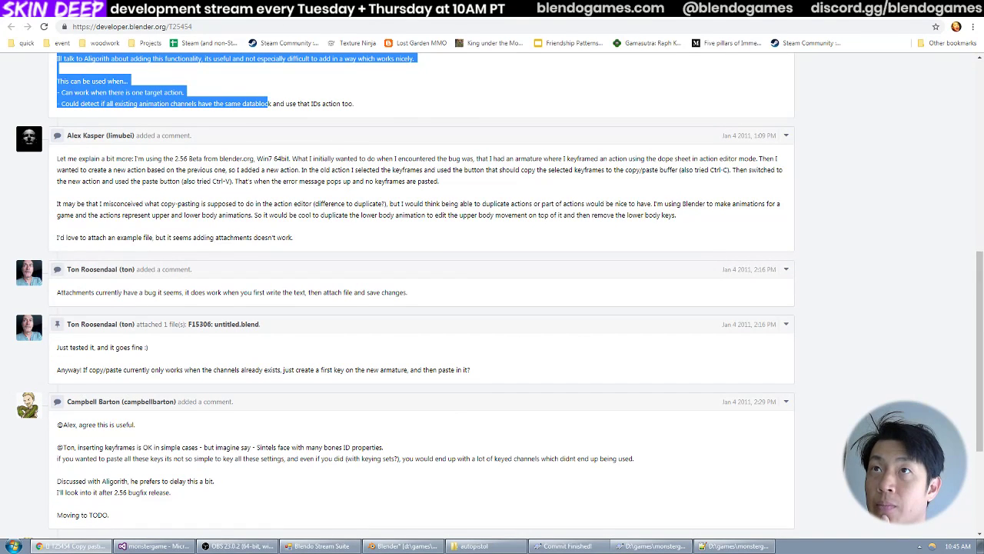
left_click(289, 9)
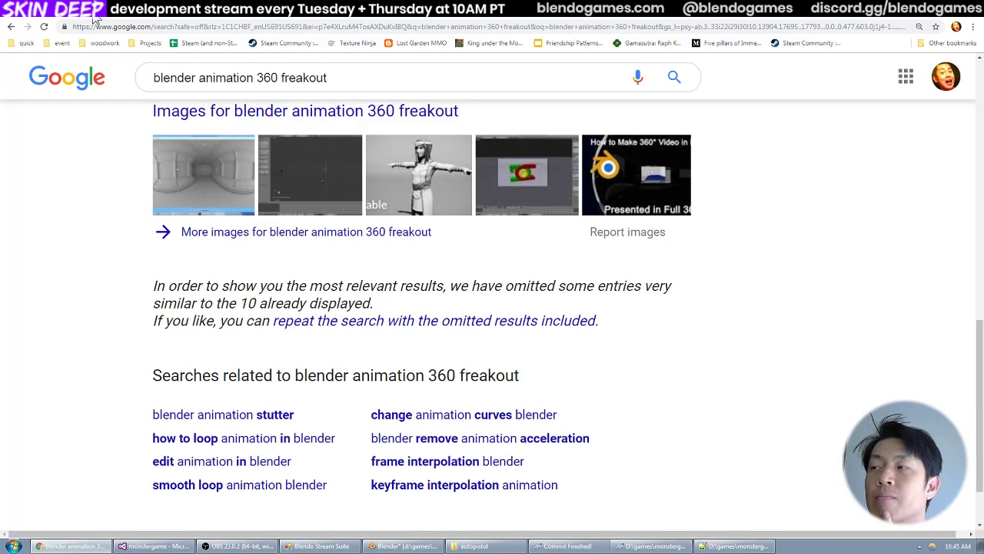
Switch to Blender and scrub and play idle_high_to_low up to frame 10, watching the left arm from an angled view.
left_click(420, 547)
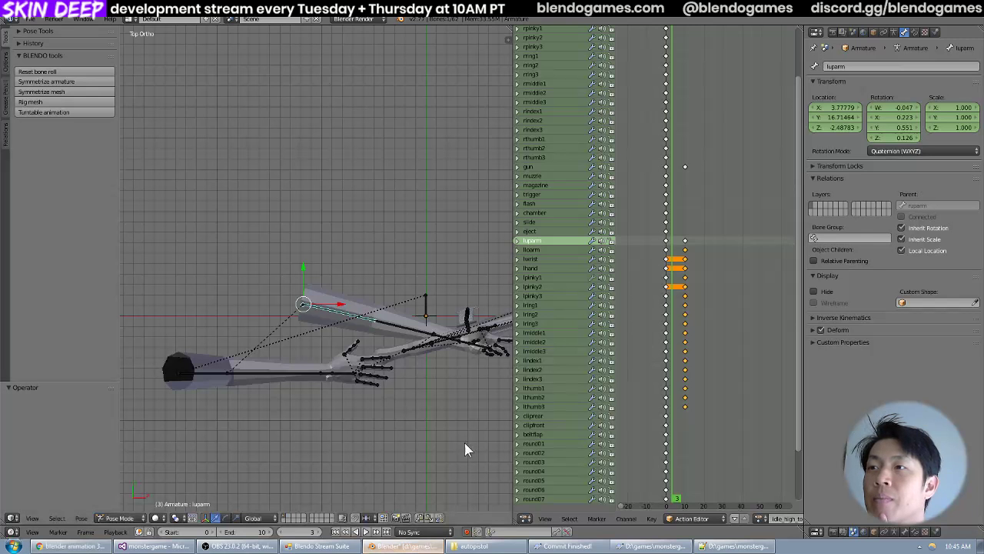
middle_click_drag(398, 283, 384, 223)
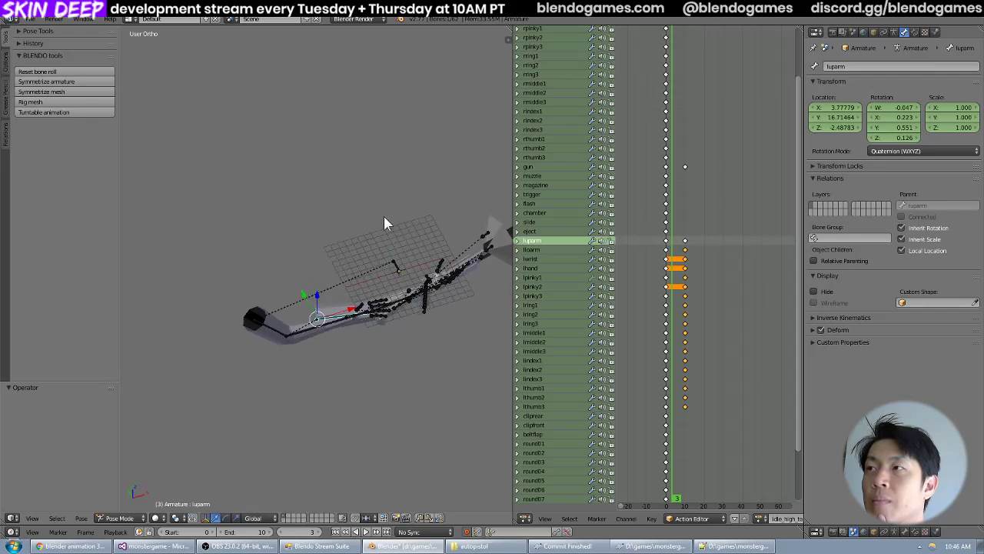
middle_click_drag(344, 291, 490, 249)
scroll(413, 274, "up", 4)
left_click_drag(671, 256, 685, 246)
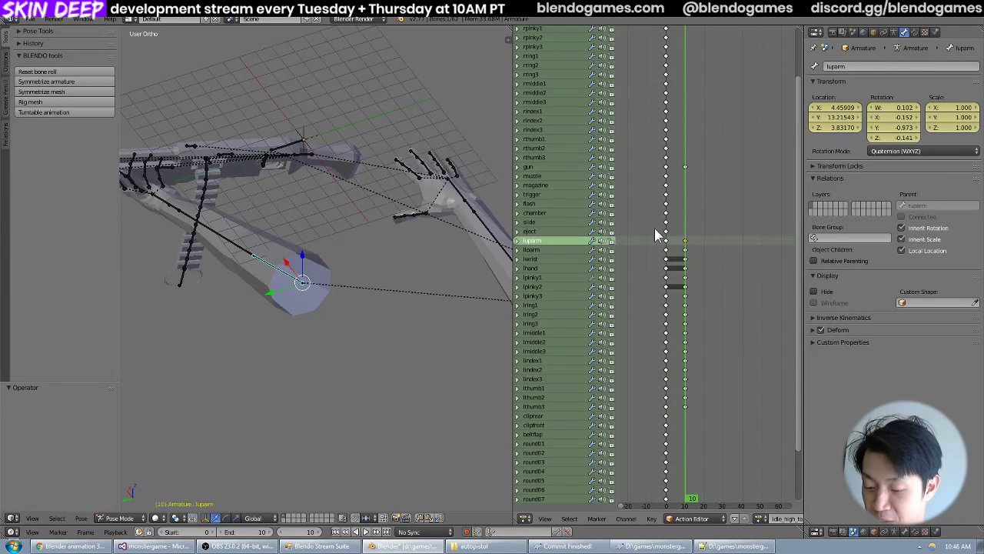
middle_click_drag(697, 246, 744, 268)
scroll(679, 265, "up", 3)
key("alt+a")
mouse_move(739, 258)
left_mouse_down()
mouse_move(704, 256)
mouse_move(744, 263)
left_mouse_up()
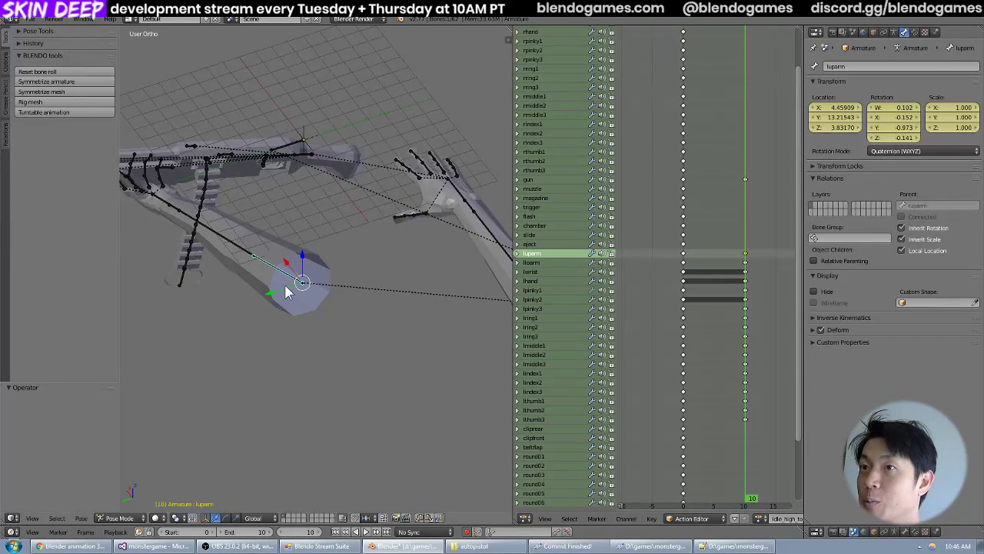
Examine the left upper arm's pose at frame 10 from the top and from an oblique angle.
key("KP_7")
scroll(355, 274, "down", 3)
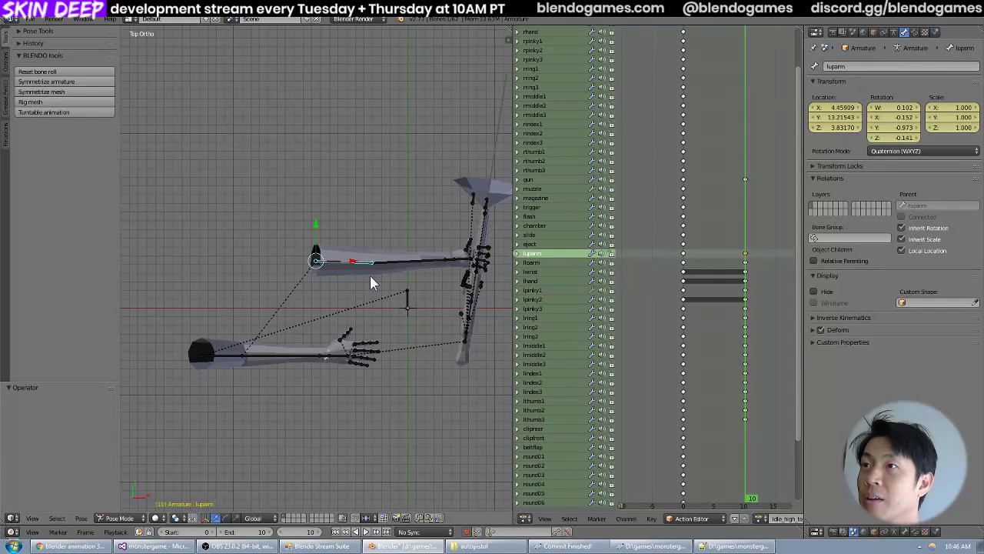
scroll(392, 280, "up", 4)
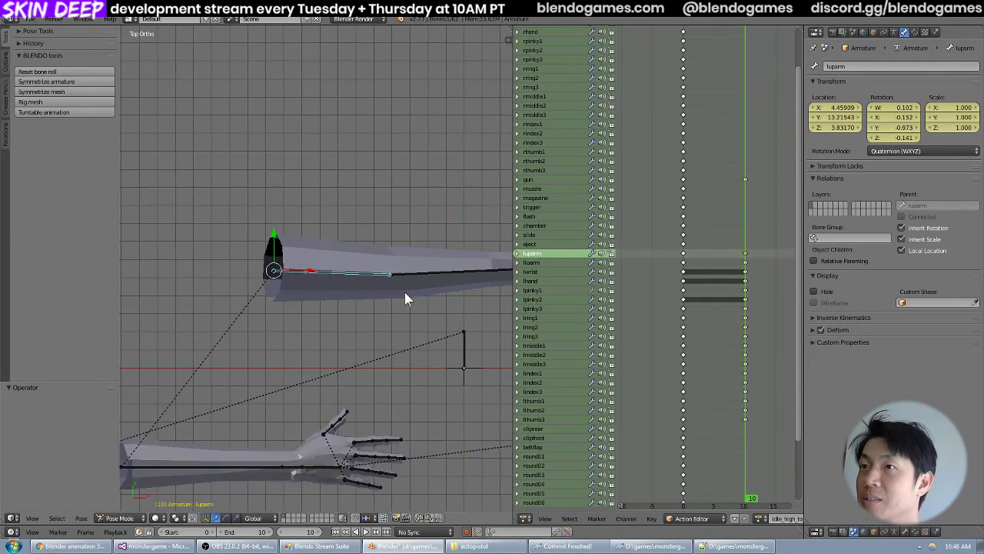
middle_click_drag(364, 343, 365, 292)
scroll(364, 290, "up", 3)
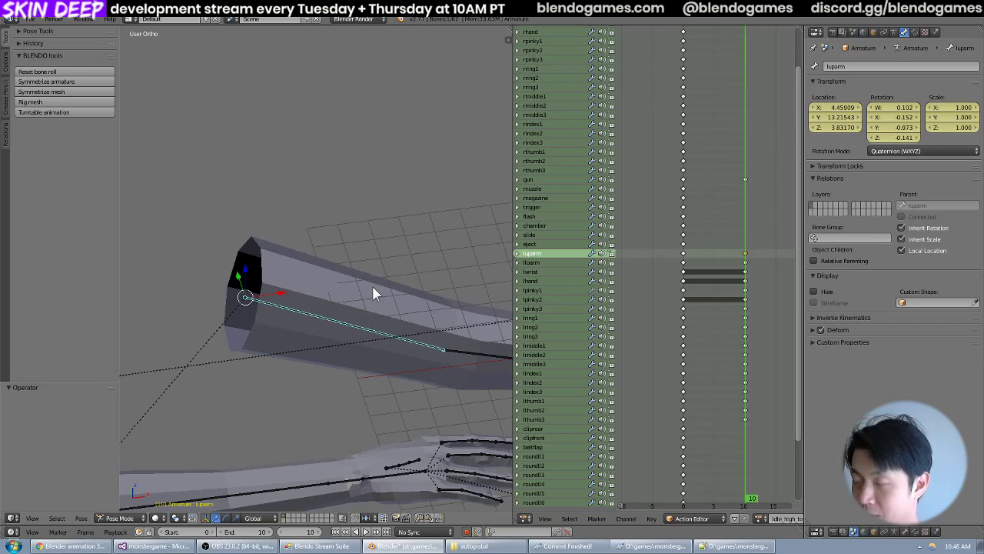
key("KP_7")
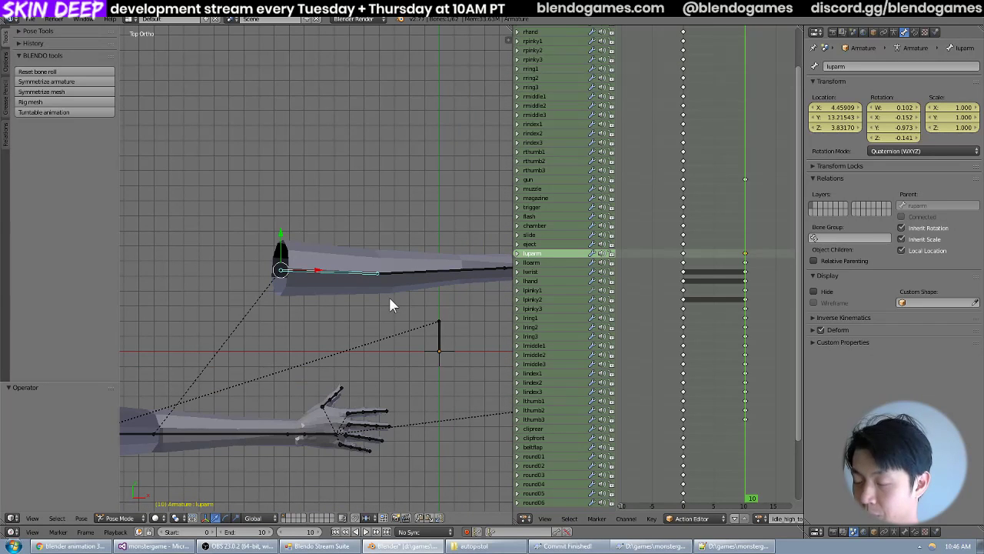
scroll(389, 296, "down", 4)
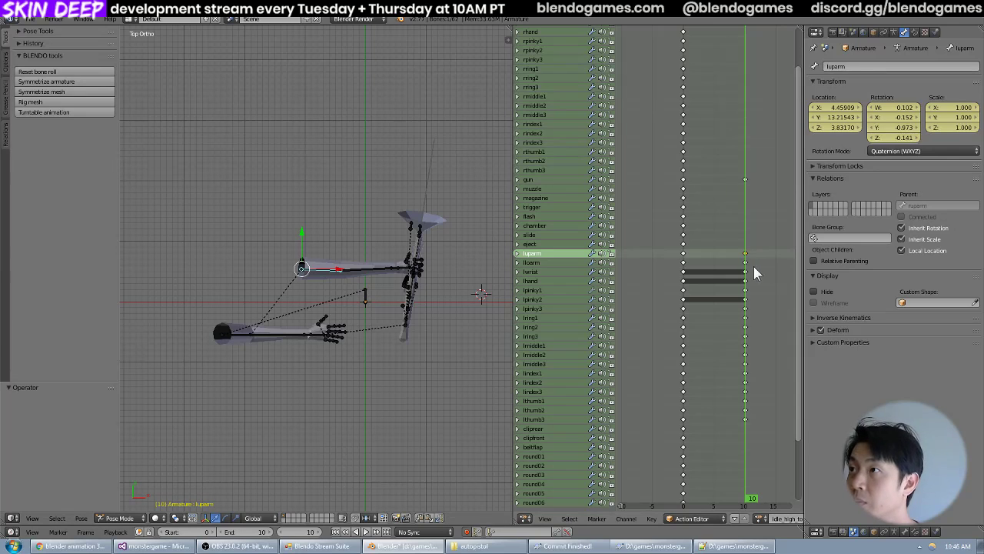
At frame 5, clear the luparm bone's rotation and location and examine the arm's rest pose from several angles.
left_click_drag(744, 271, 715, 272)
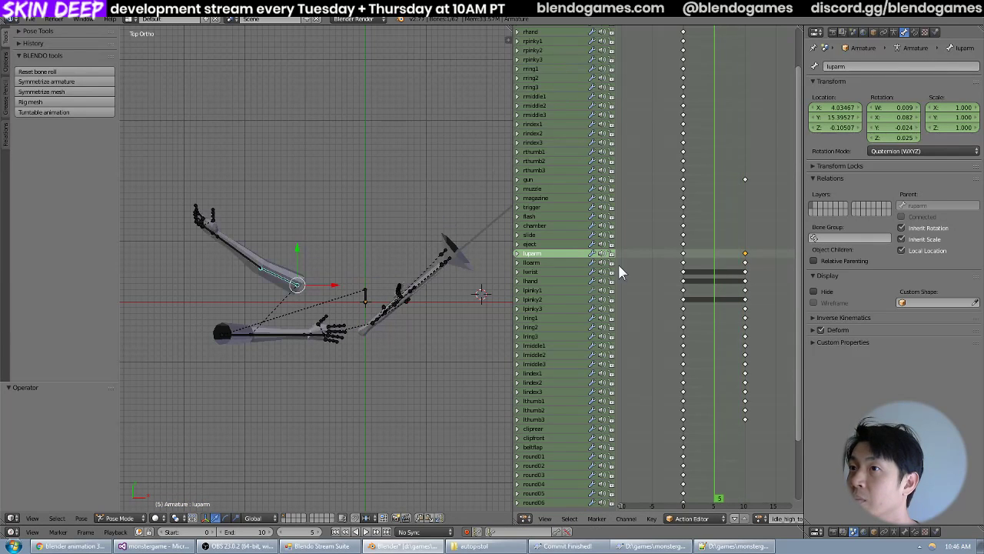
key("alt+r")
key("alt+g")
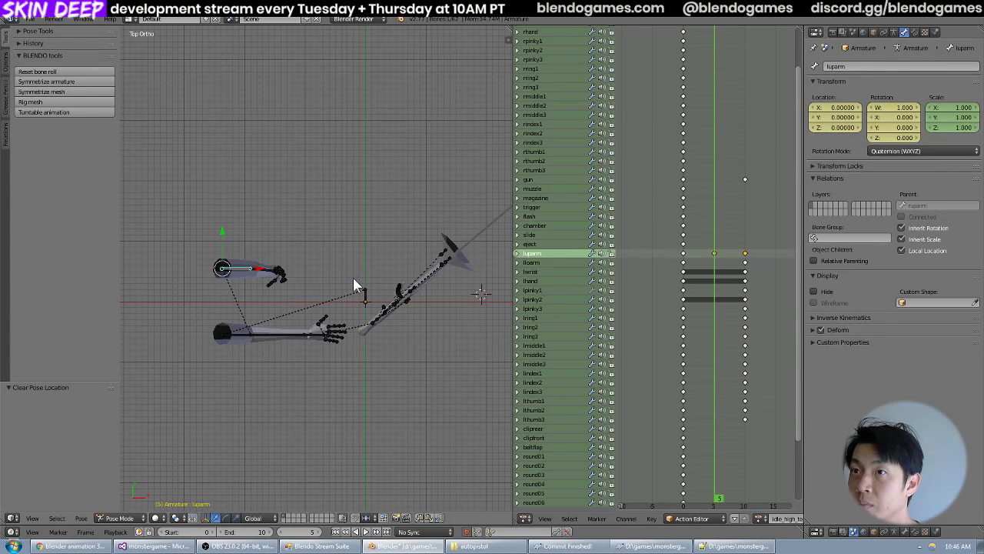
middle_click_drag(351, 282, 343, 195)
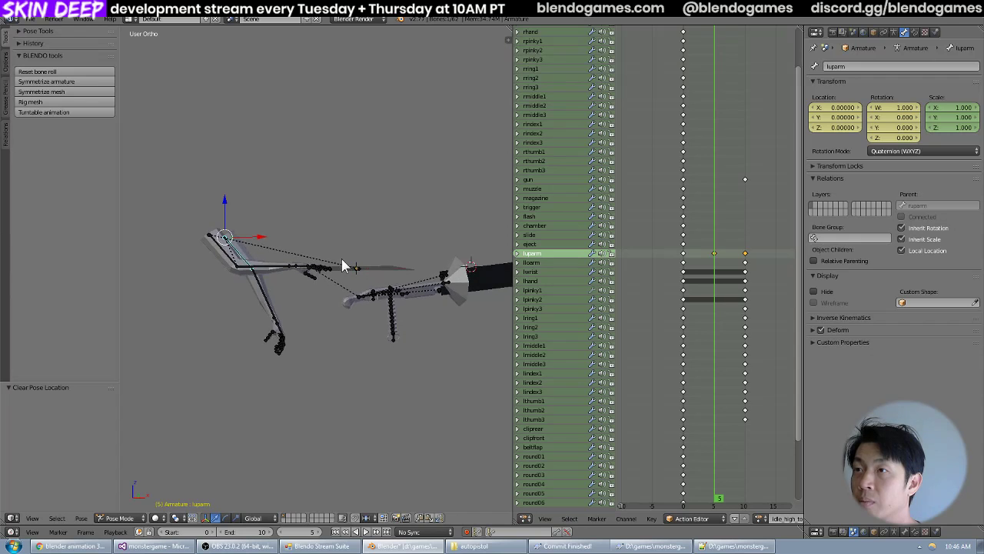
middle_click_drag(342, 262, 402, 306)
scroll(409, 278, "up", 3)
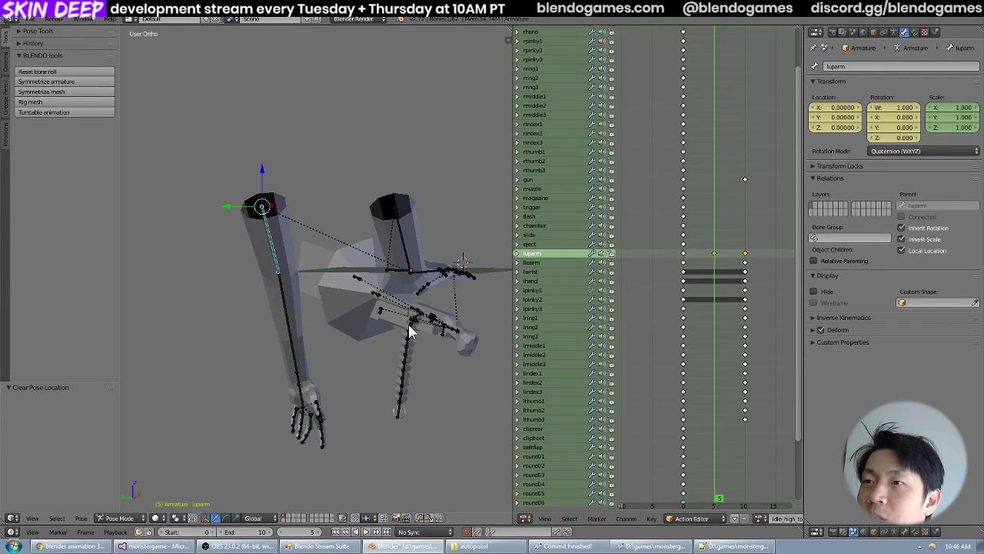
middle_click_drag(410, 330, 414, 331)
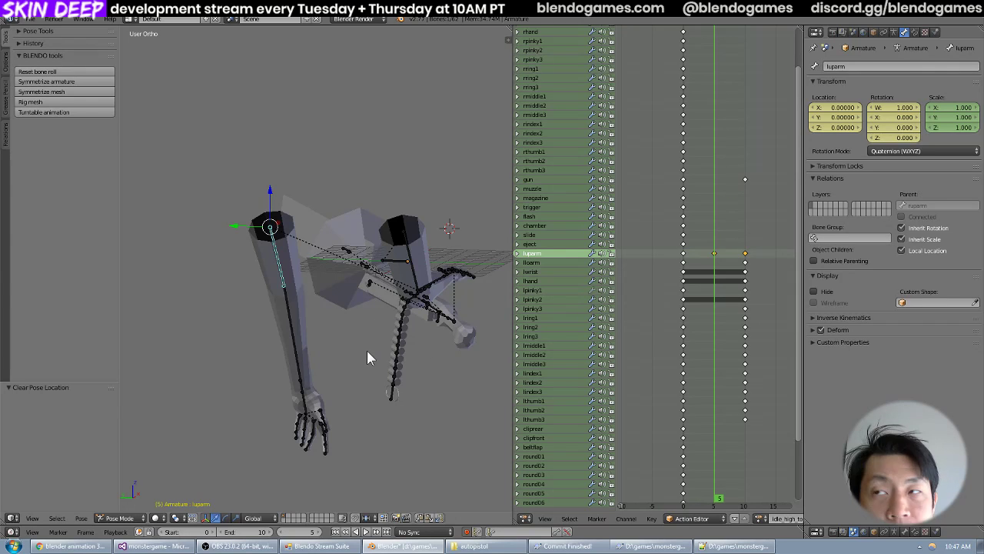
middle_click_drag(367, 350, 441, 370)
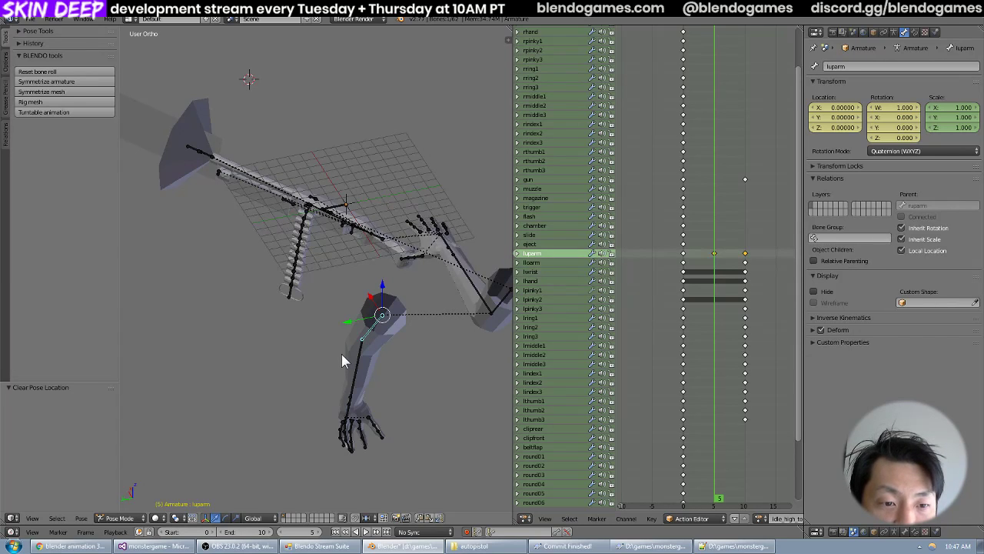
scroll(341, 354, "down", 2)
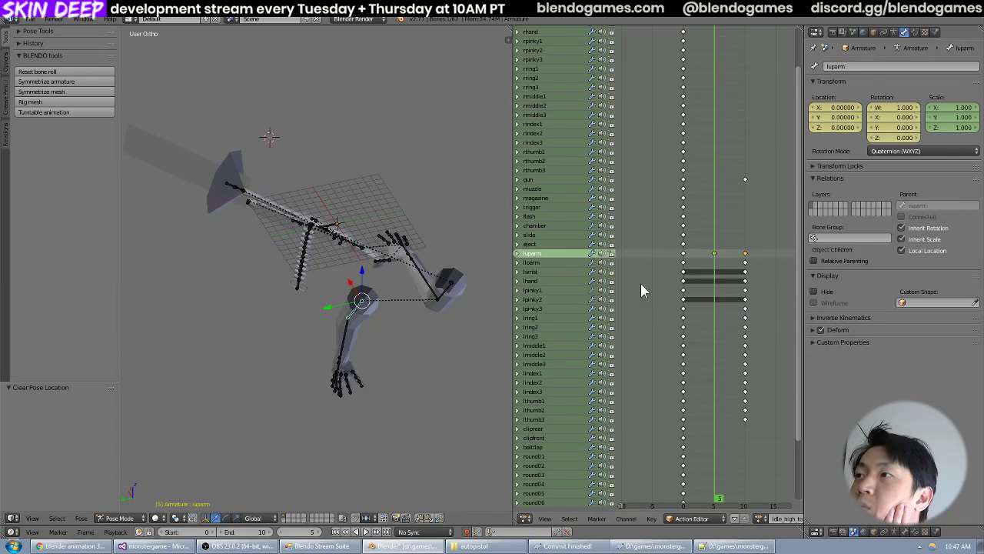
Delete the luparm keyframe at frame 5 and play the animation, stopping at frame 0.
key("x")
left_click(715, 252)
key("alt+a")
mouse_move(691, 266)
left_mouse_down()
mouse_move(724, 263)
mouse_move(744, 283)
mouse_move(686, 279)
left_mouse_up()
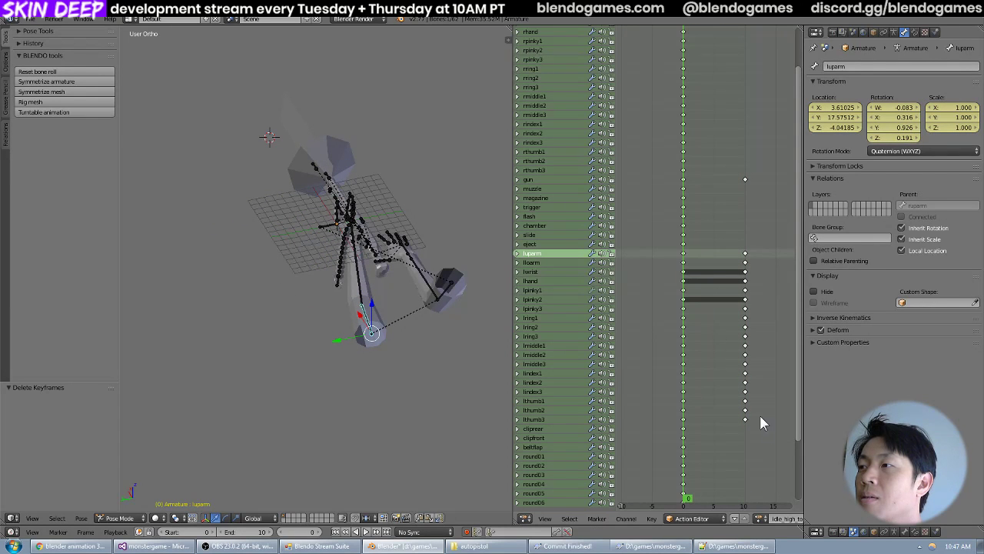
Switch the Action Editor to the idle_low action and copy the ruparm keyframe at frame 0.
middle_click_drag(717, 346, 698, 379)
left_click(761, 516)
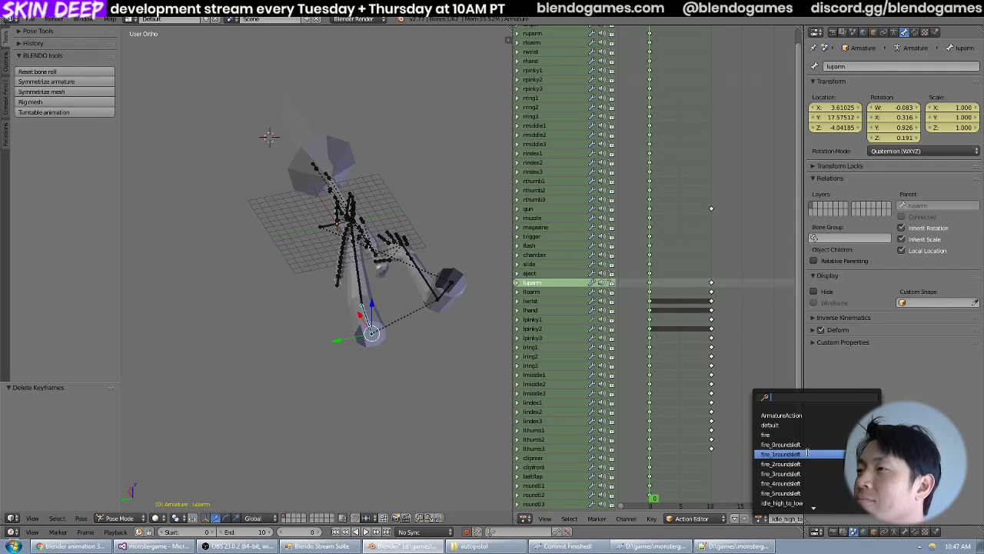
scroll(788, 494, "down", 3)
left_click(792, 481)
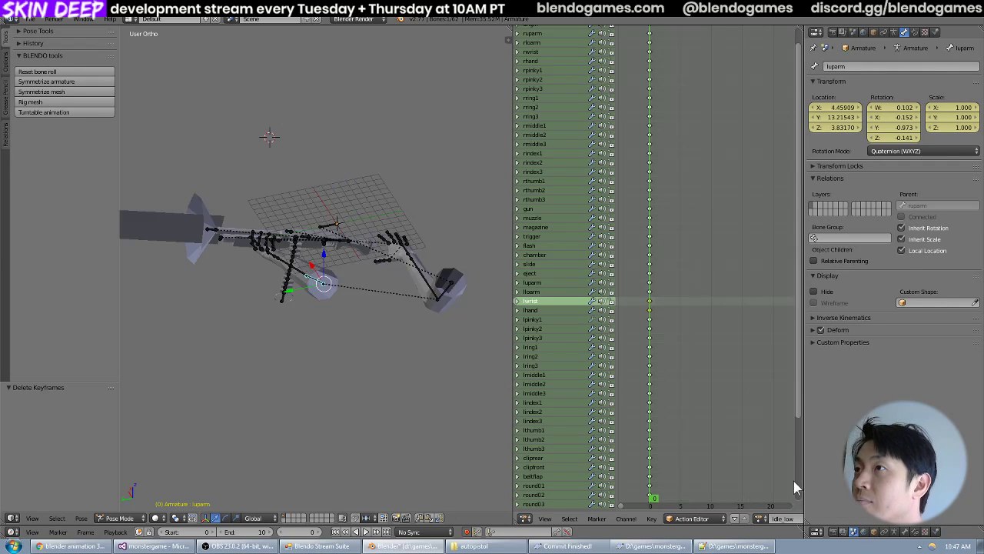
right_click(651, 54)
middle_click_drag(448, 171, 445, 188)
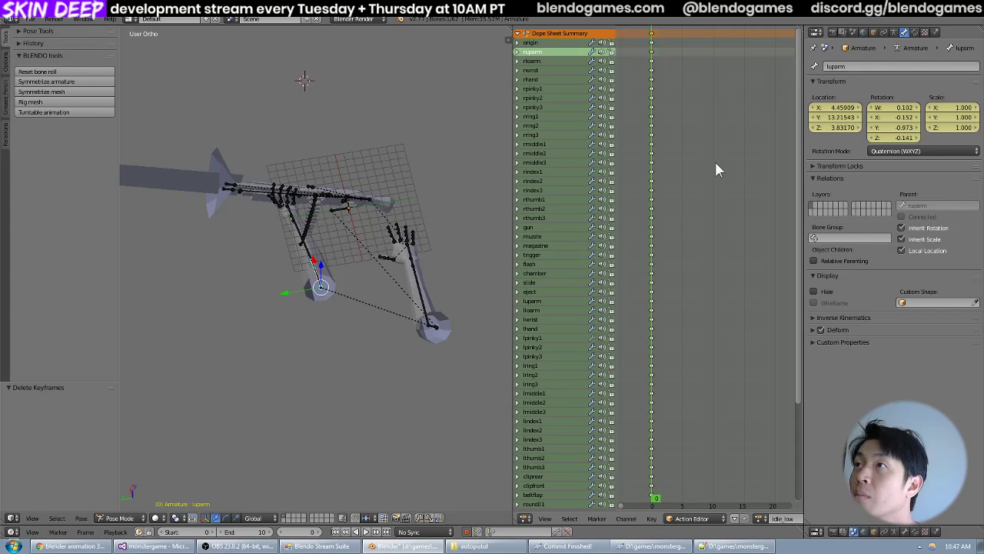
key("ctrl+c")
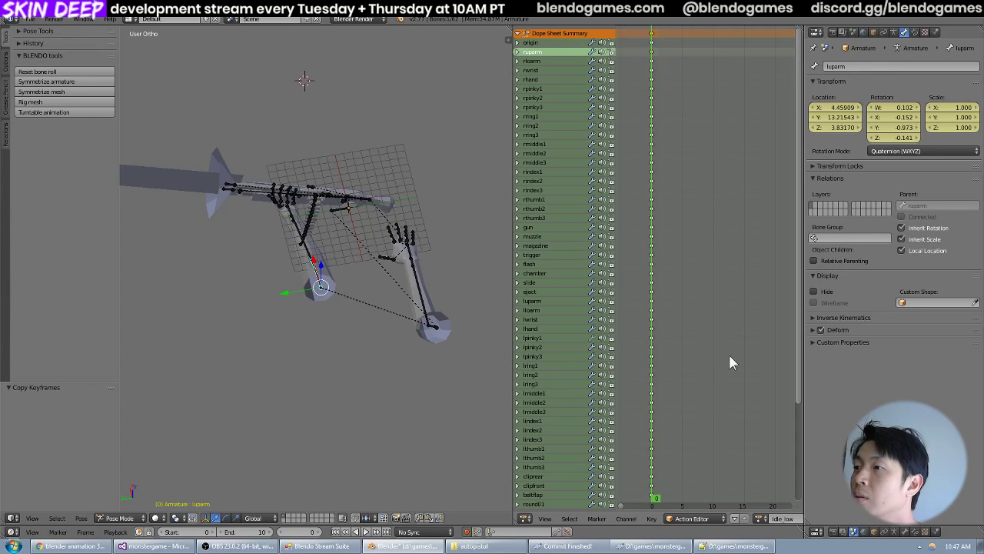
Paste the copied keyframe onto ruparm at frame 10 of idle_high_to_low and scrub through the action to check the motion.
left_click(761, 518)
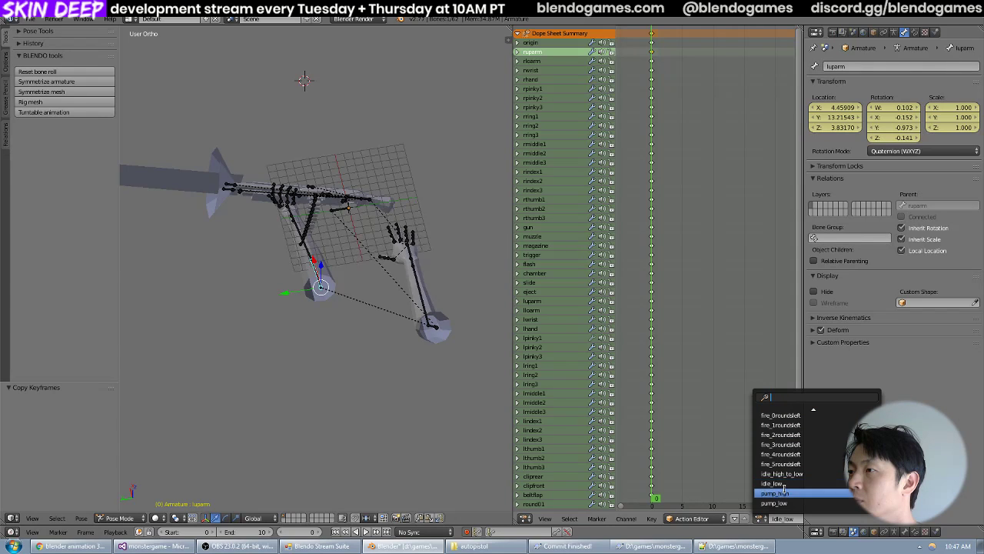
left_click(782, 473)
left_click(712, 132)
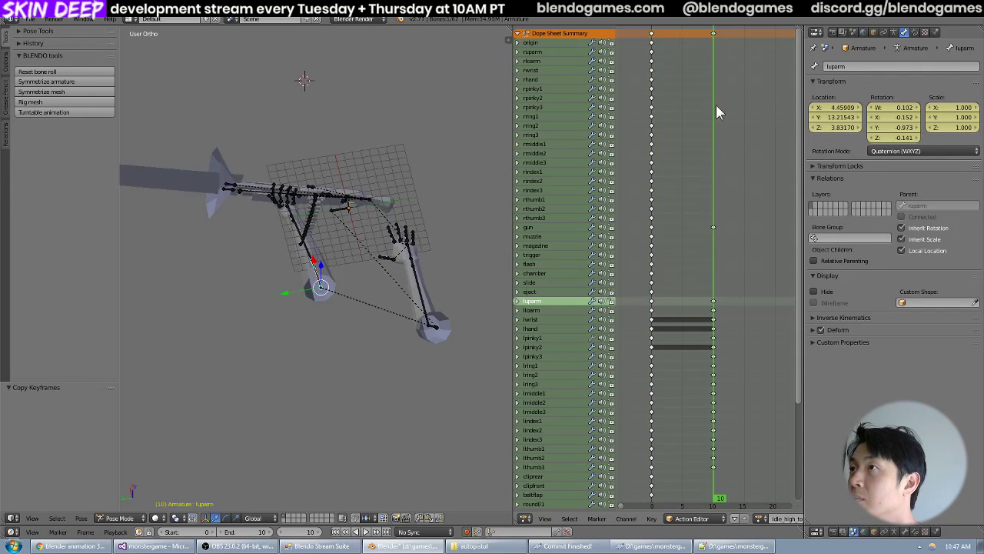
left_click(564, 51)
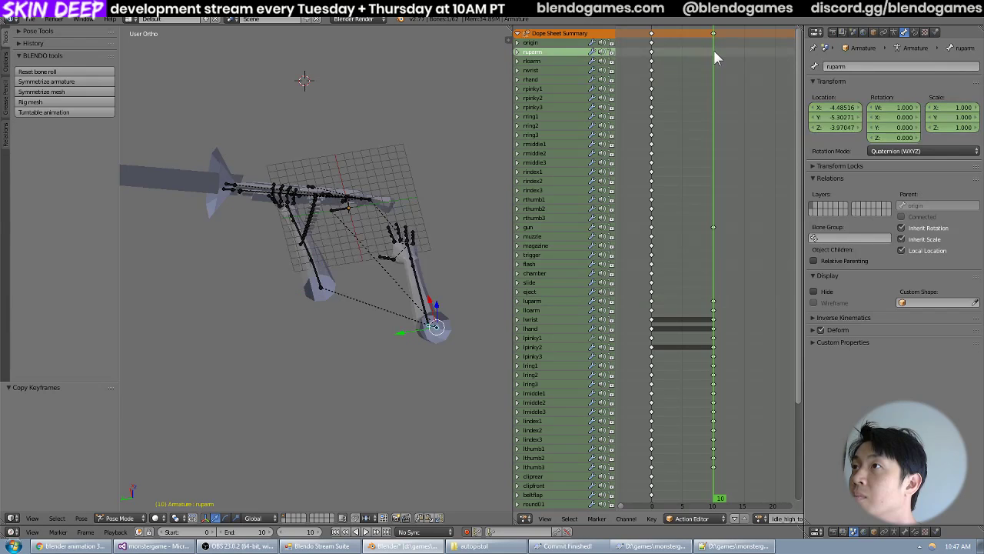
key("ctrl+v")
left_click(692, 62)
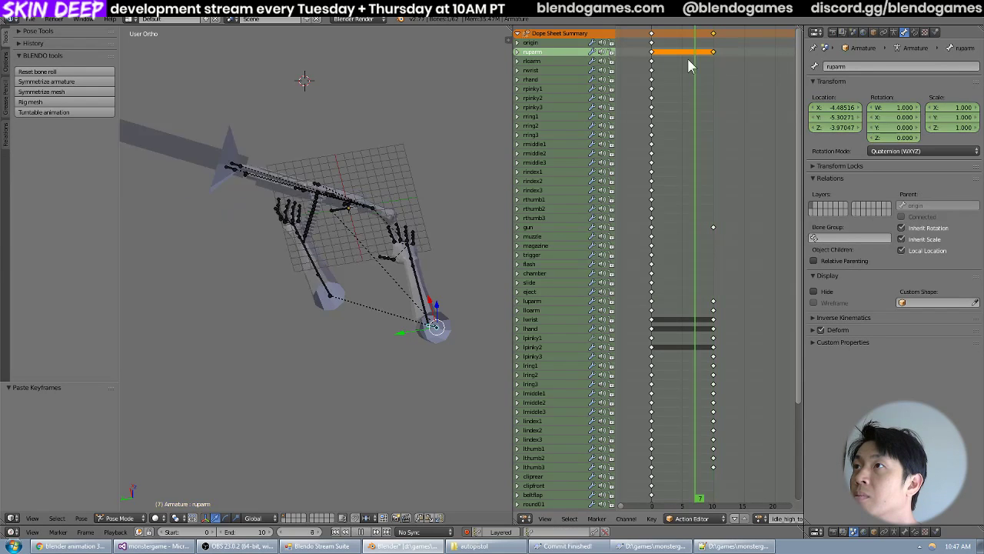
left_click_drag(688, 59, 713, 99)
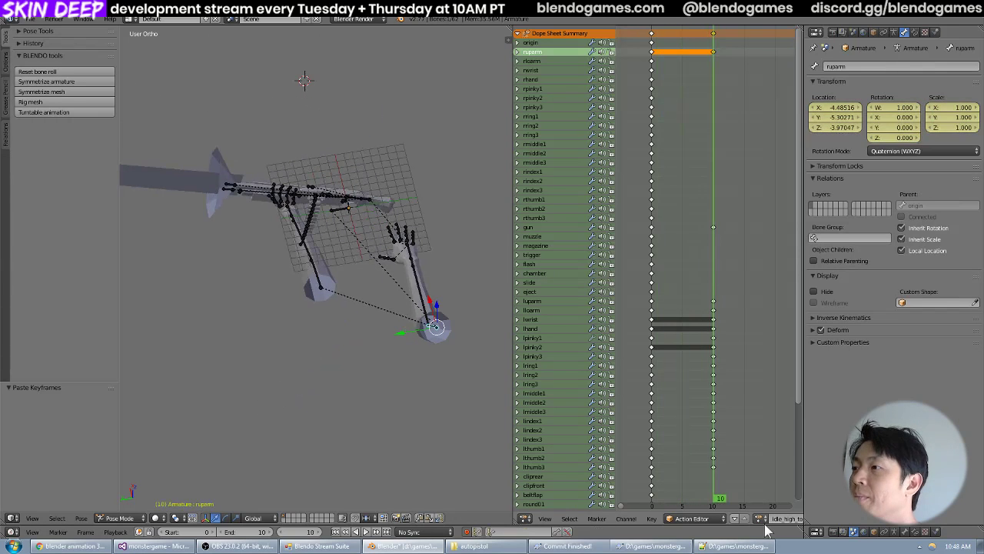
Open the pump_low action and move the playhead to frame 8 to check the arms' motion.
left_click(758, 518)
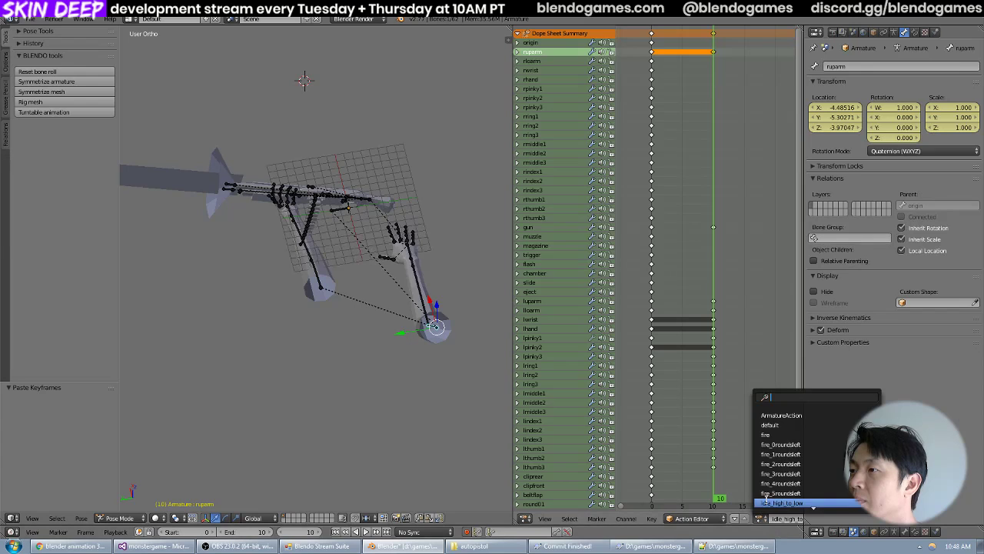
scroll(791, 496, "down", 3)
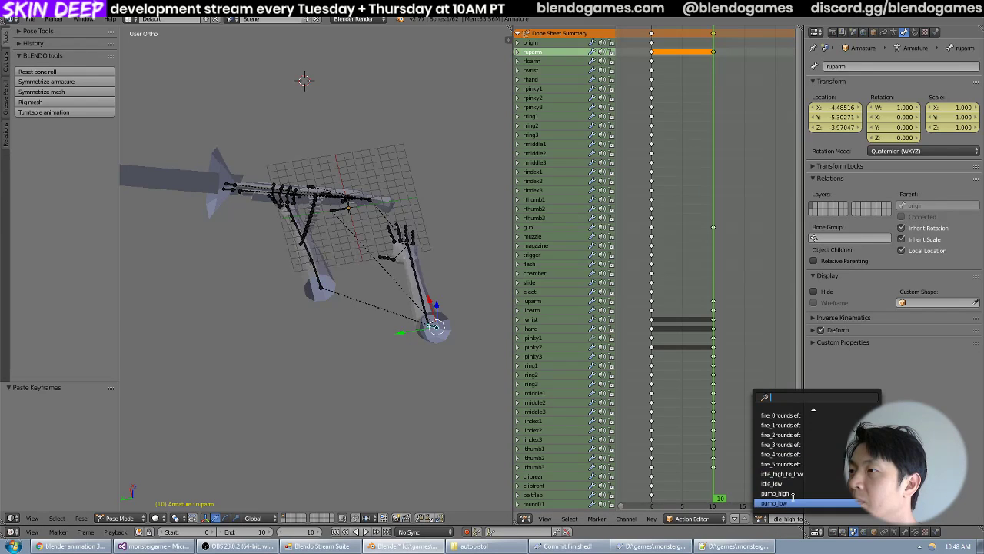
left_click(778, 502)
left_click(698, 90)
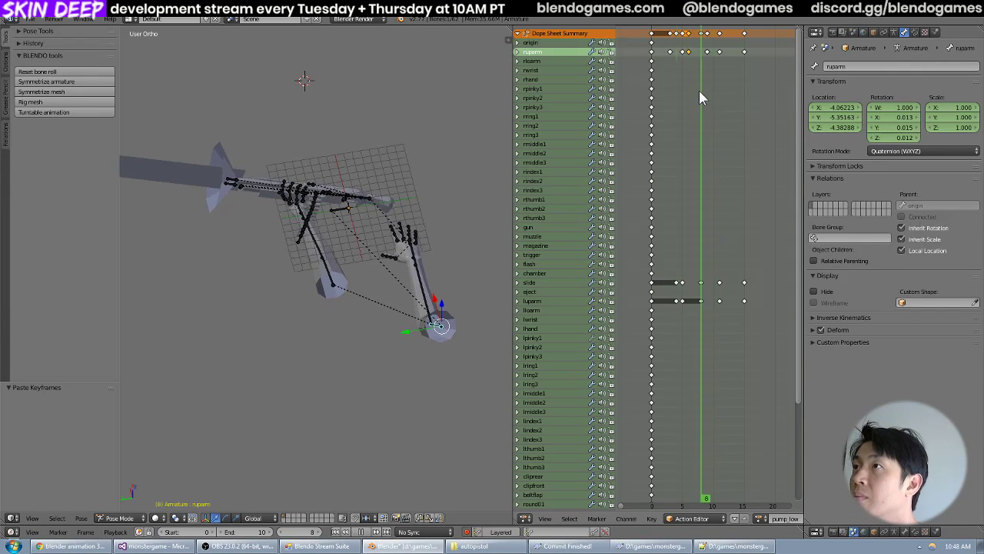
Move the playhead to frame 15 of pump_low and copy the ruparm keyframe there.
left_click_drag(699, 90, 743, 114)
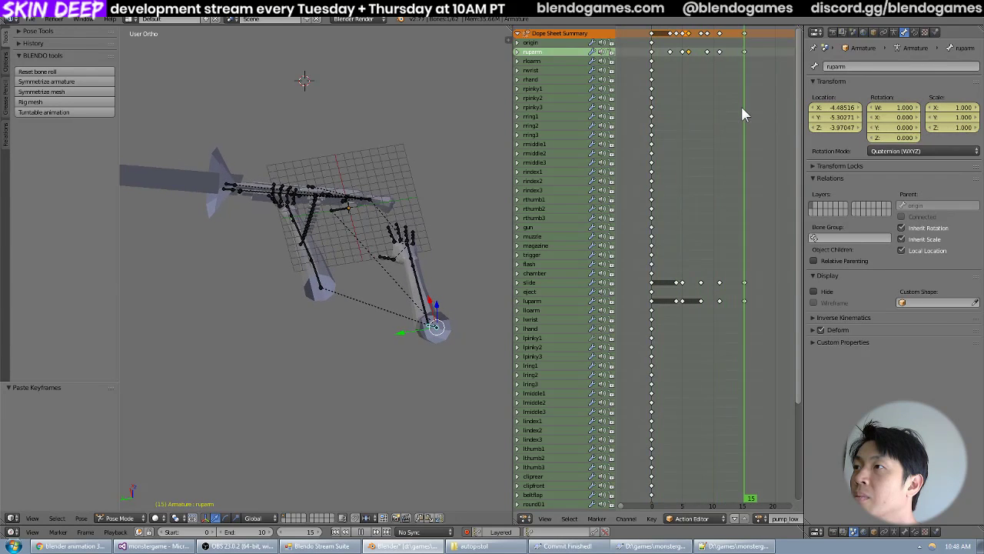
left_click(654, 59)
left_click(744, 54)
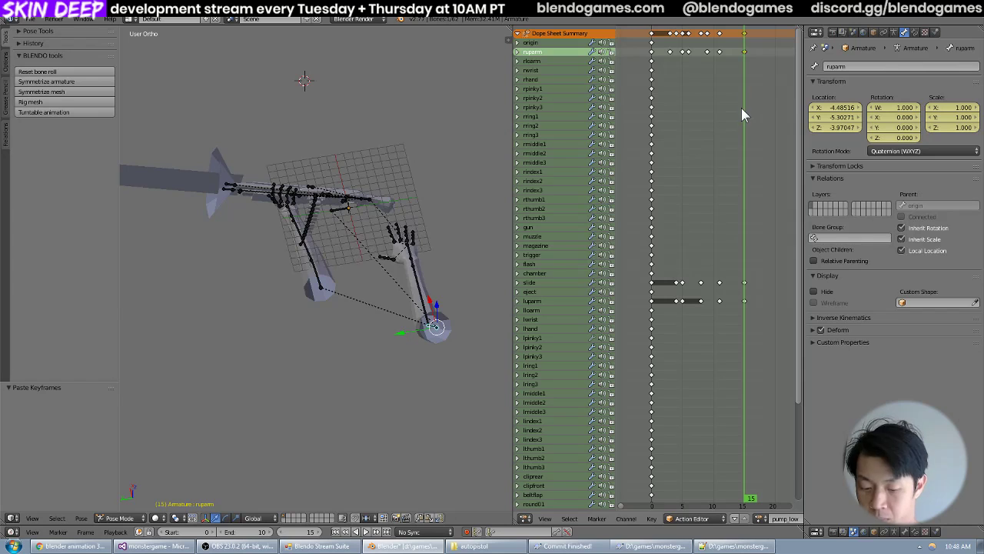
key("ctrl+c")
Switch the Action Editor to idle_high_to_low and delete the ruparm keyframe at frame 10.
left_click(759, 518)
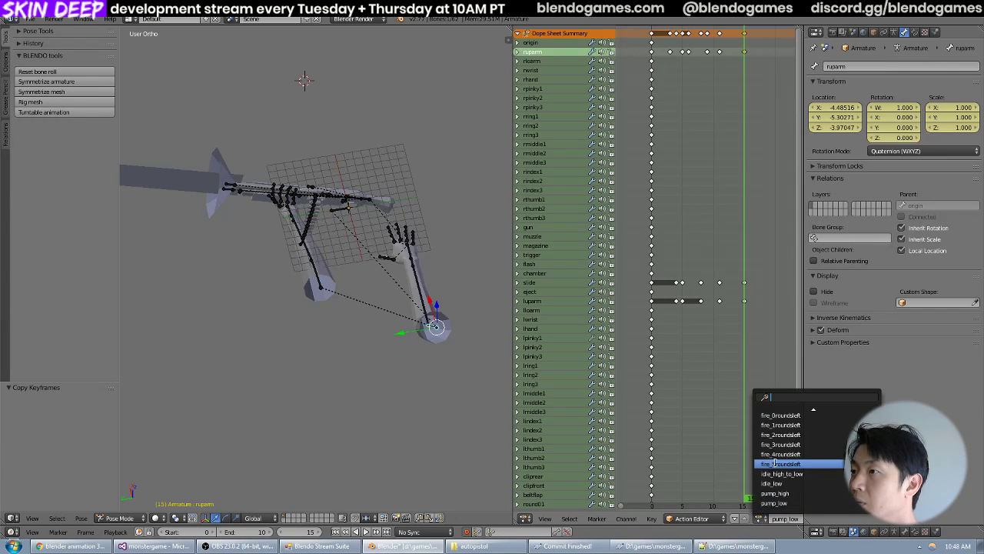
left_click(780, 467)
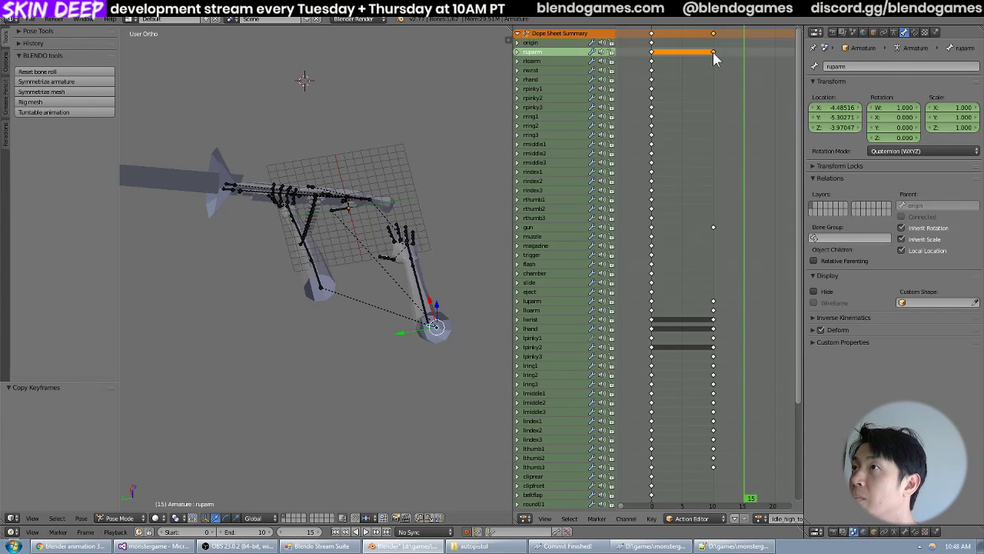
left_click(713, 53)
key("Delete")
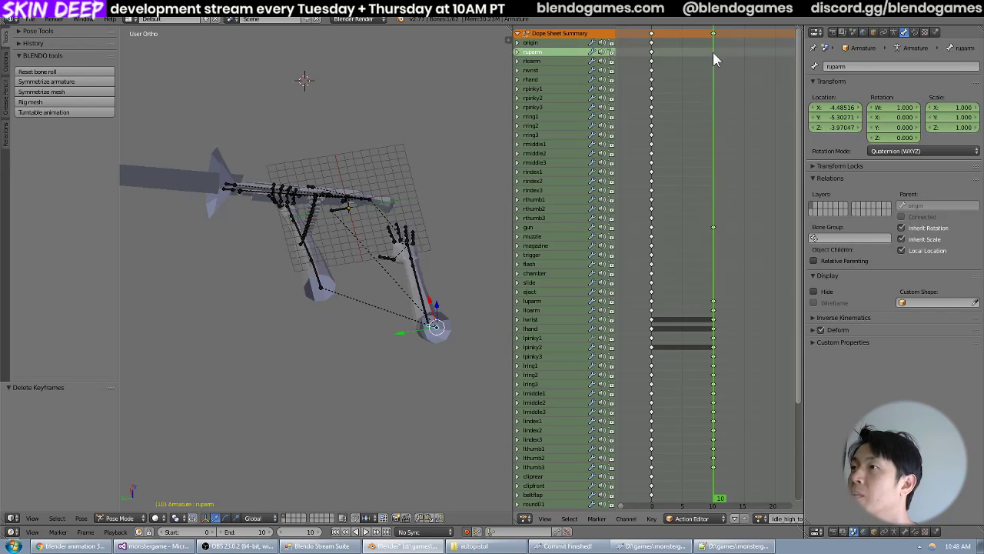
Try pasting the copied keyframe onto ruparm at frame 10, scrub back to frame 6, and delete the pasted keyframe.
key("ctrl+v")
left_click_drag(714, 60, 689, 79)
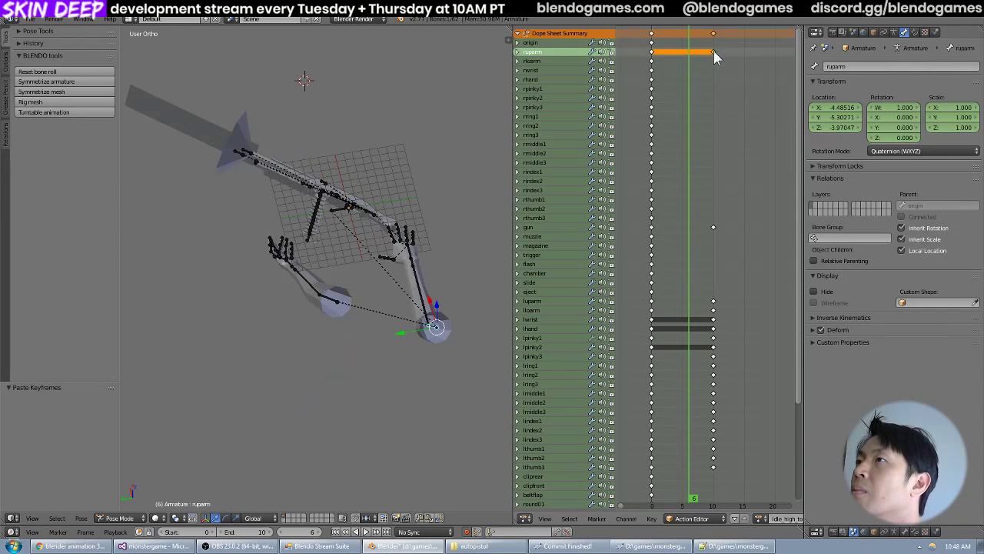
key("x")
left_click(711, 53)
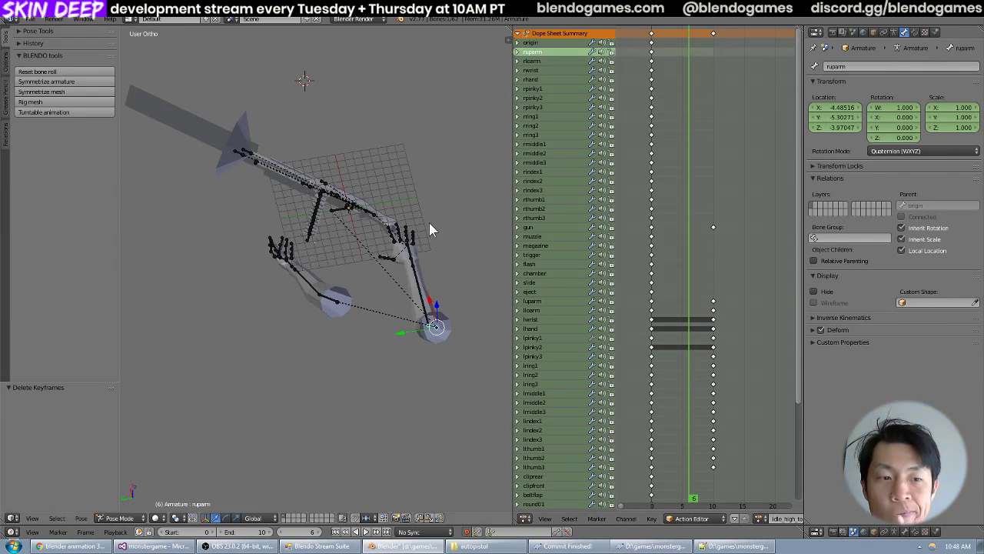
Duplicate the luparm bone's frame 0 keyframe to frame 9 and scrub between frames 9 and 10 to compare the poses.
right_click(340, 306)
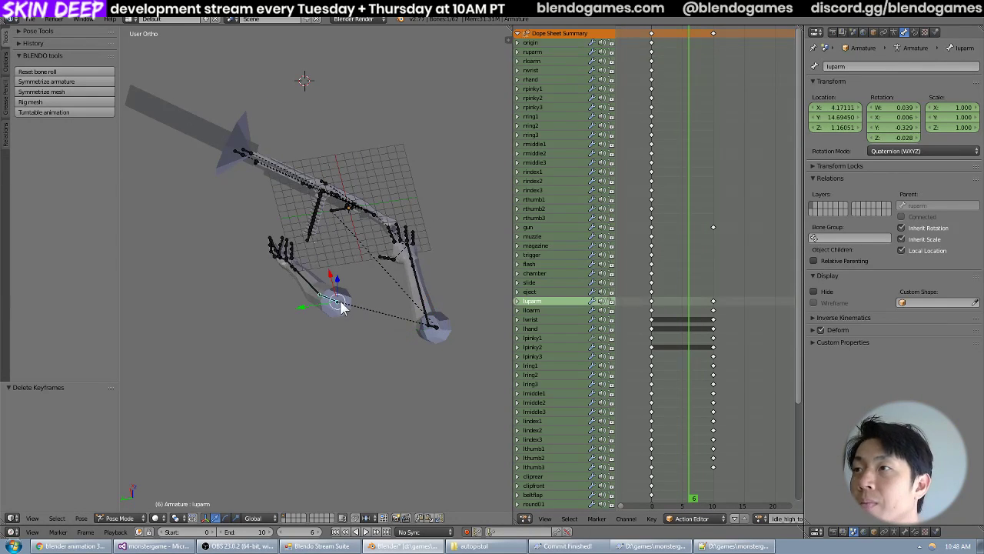
left_click(709, 315)
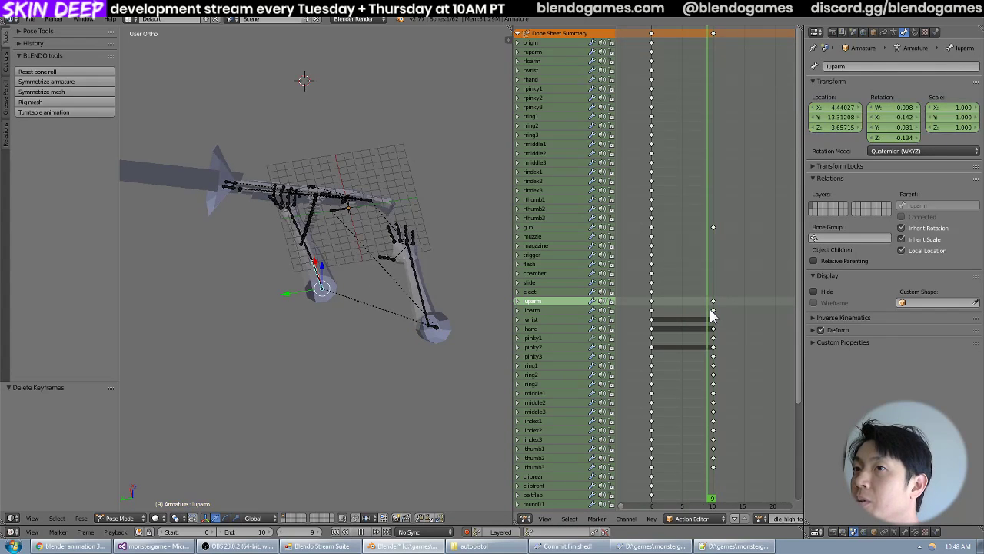
left_click_drag(711, 309, 715, 316)
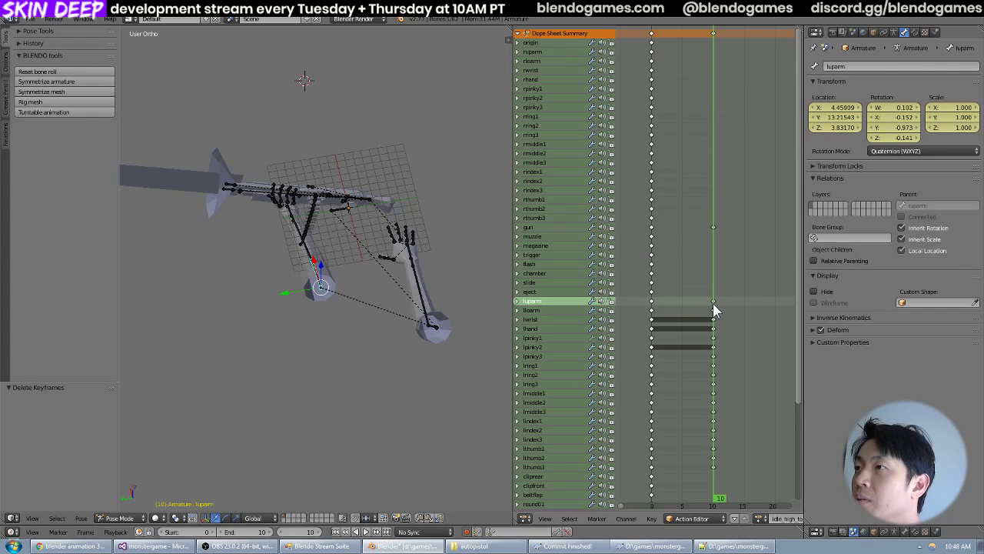
left_click_drag(713, 304, 652, 309)
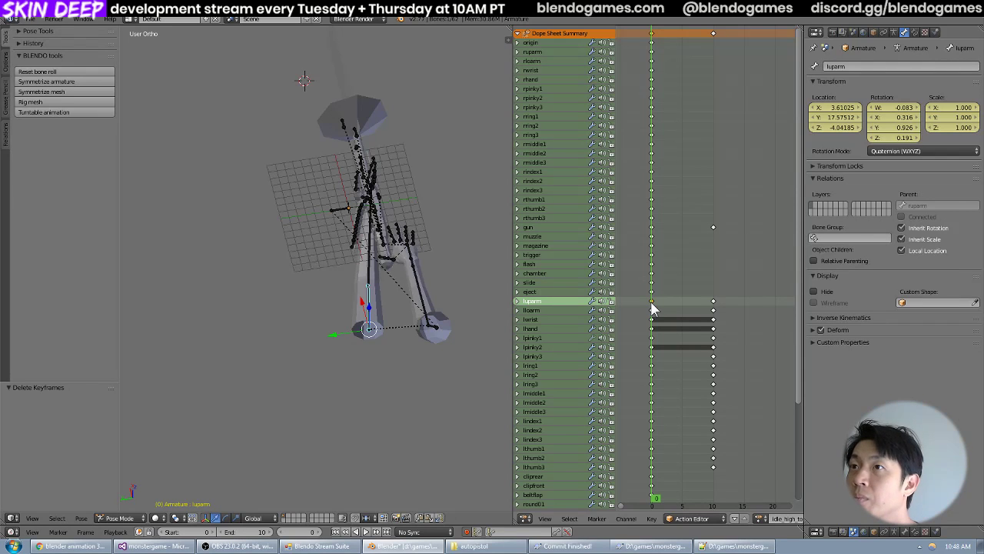
key("shift+d")
left_click(707, 311)
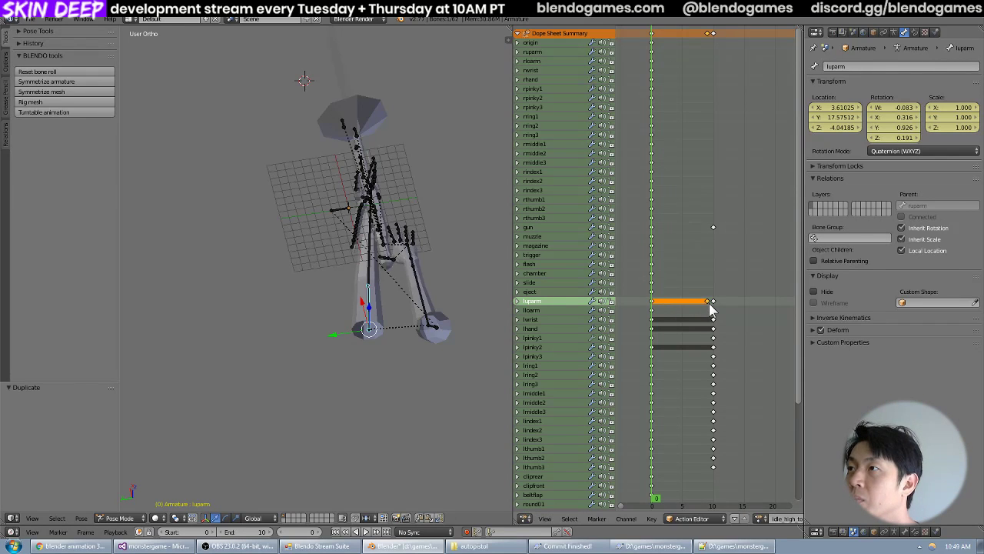
left_click(709, 307)
left_click(712, 308)
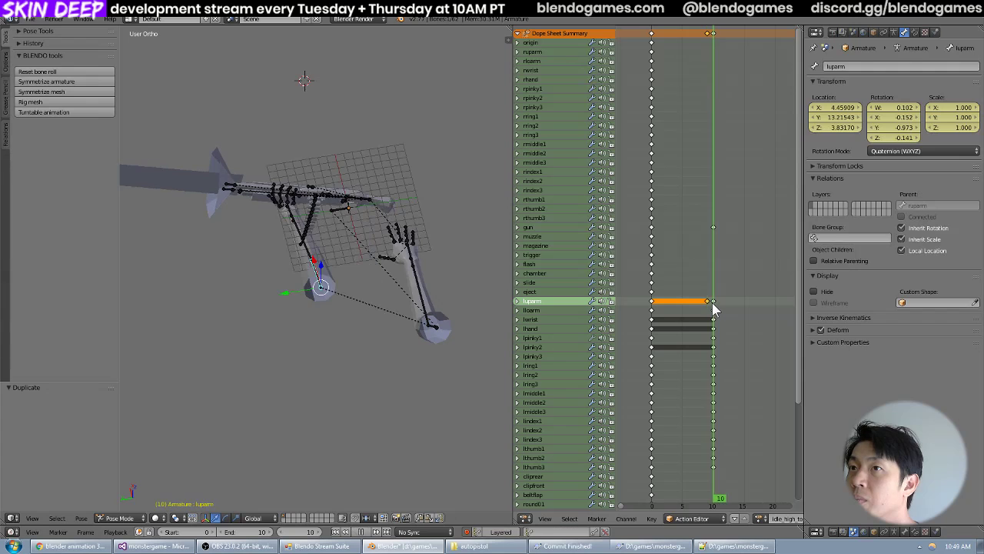
mouse_move(710, 310)
left_mouse_down()
mouse_move(666, 310)
mouse_move(707, 313)
left_mouse_up()
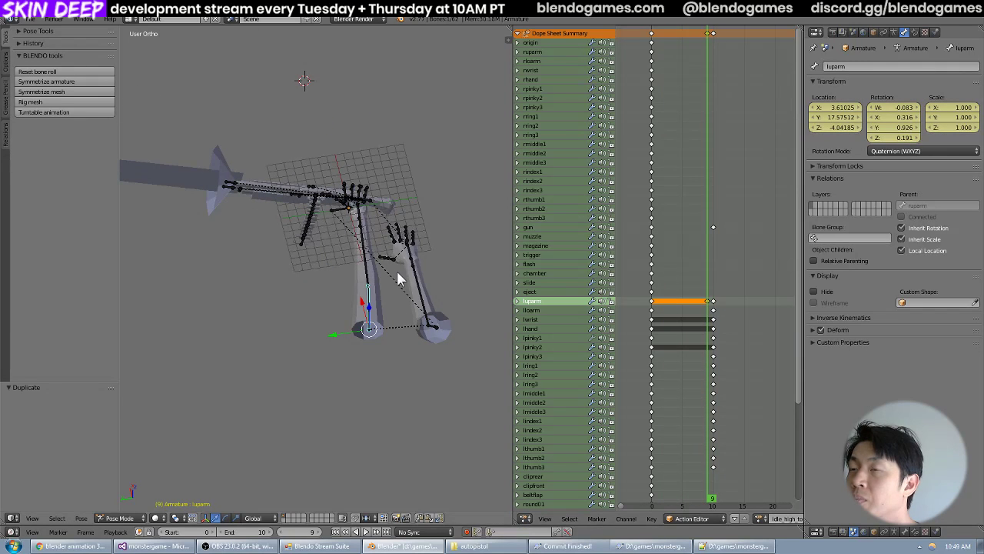
Compare luparm at frames 9 and 10 in front view, and raise it about 7.12 units along Z at frame 9.
key("KP_7")
scroll(399, 271, "up", 6)
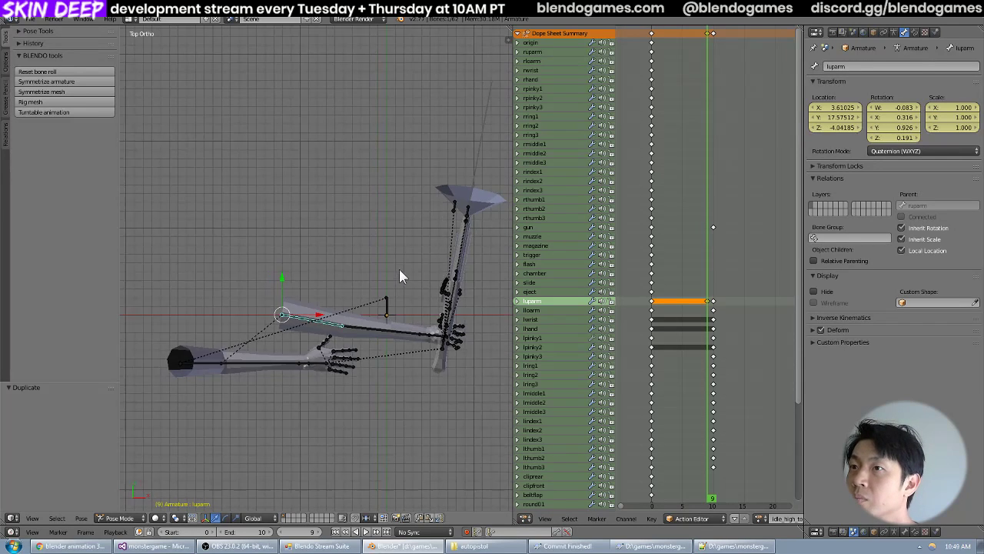
middle_click_drag(382, 293, 430, 254)
left_click(714, 310)
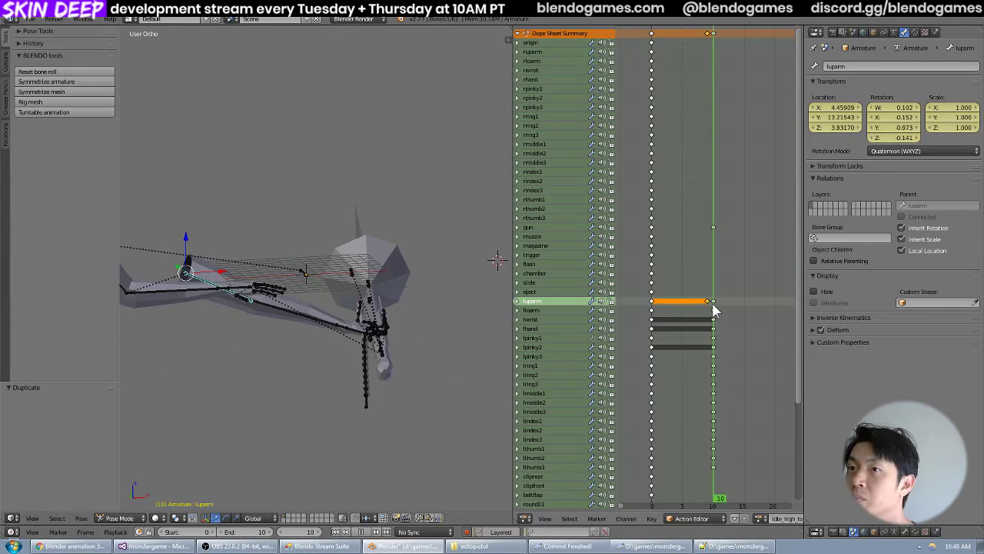
left_click_drag(714, 310, 710, 303)
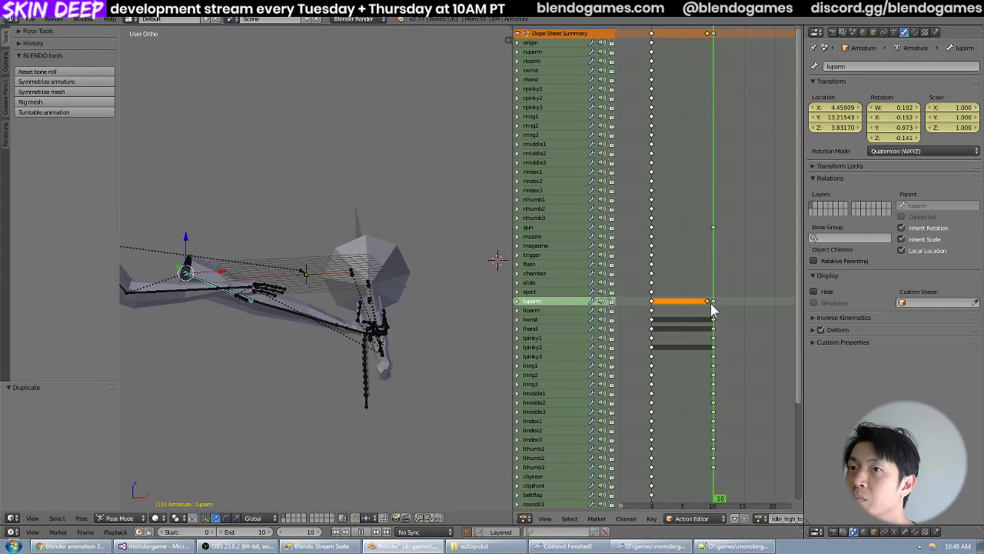
key("KP_1")
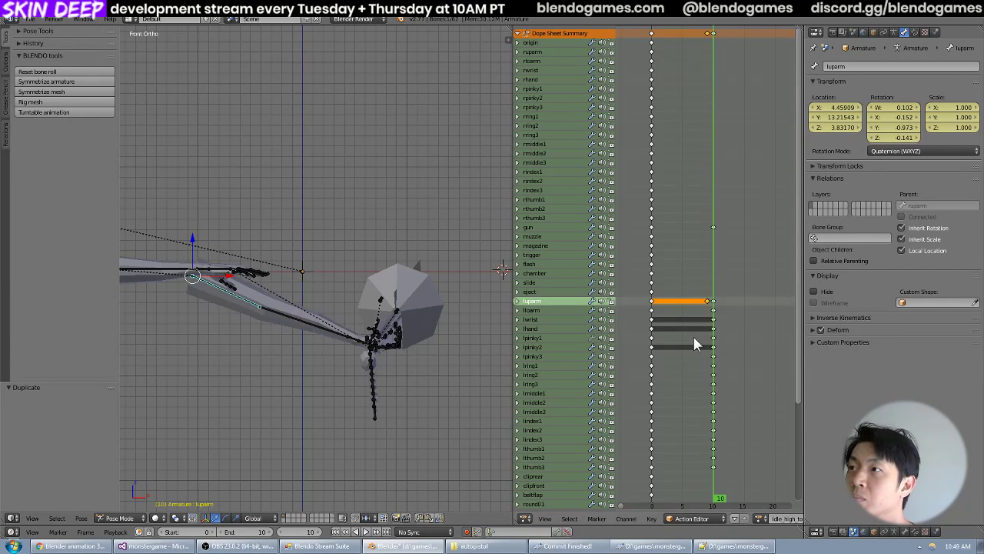
left_click_drag(714, 314, 708, 314)
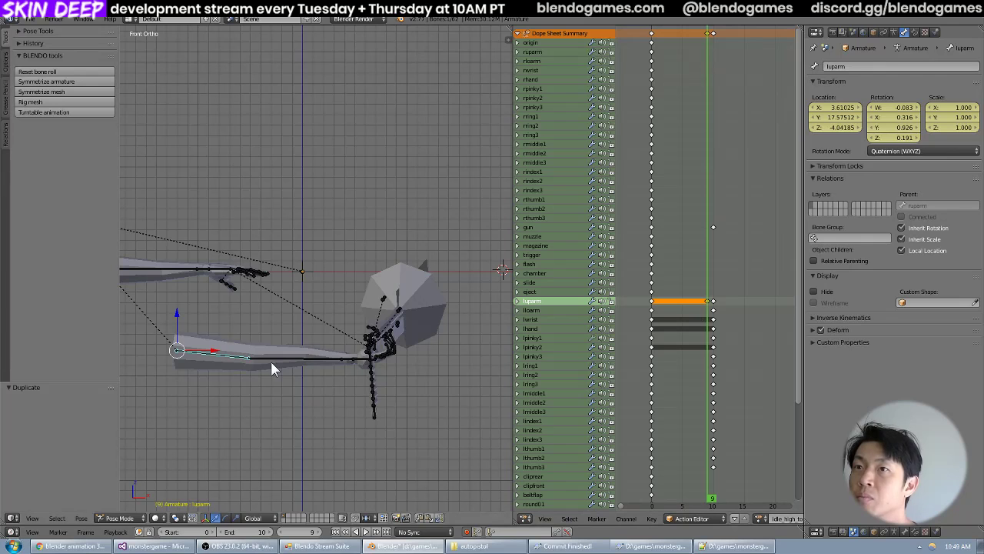
key("g")
key("z")
left_click(298, 287)
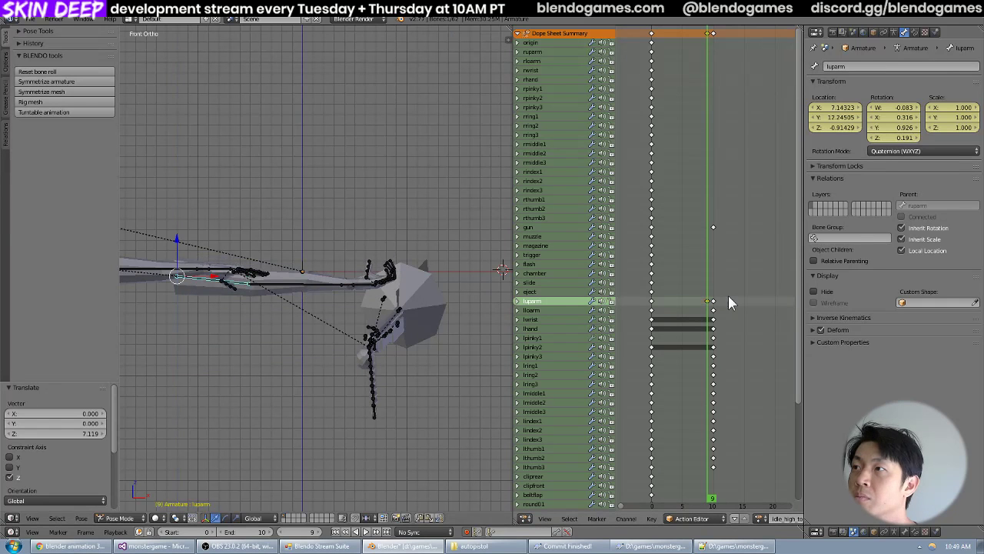
key("alt+a")
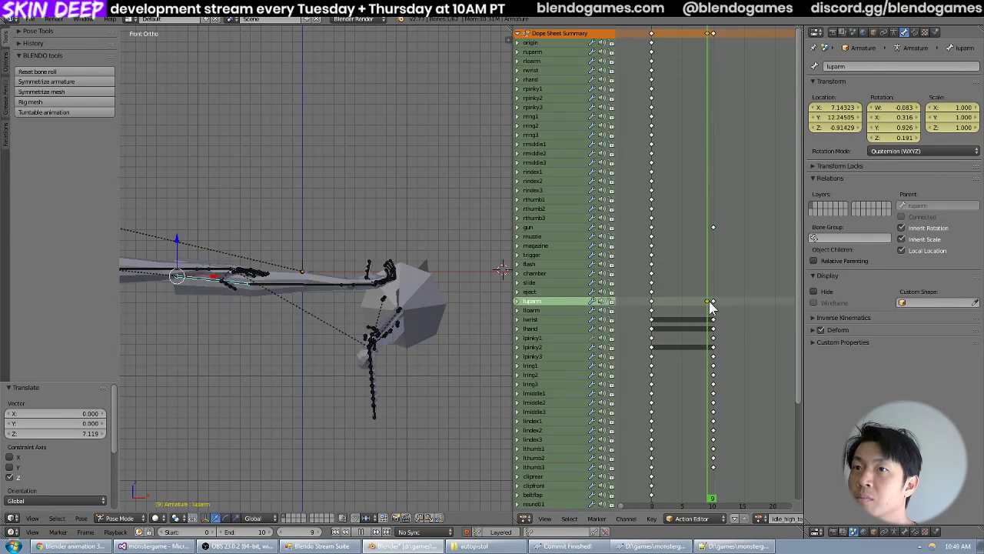
key("alt+a")
Move luparm about 1.33 units along X at frame 9 and check it against frame 10.
key("g")
key("x")
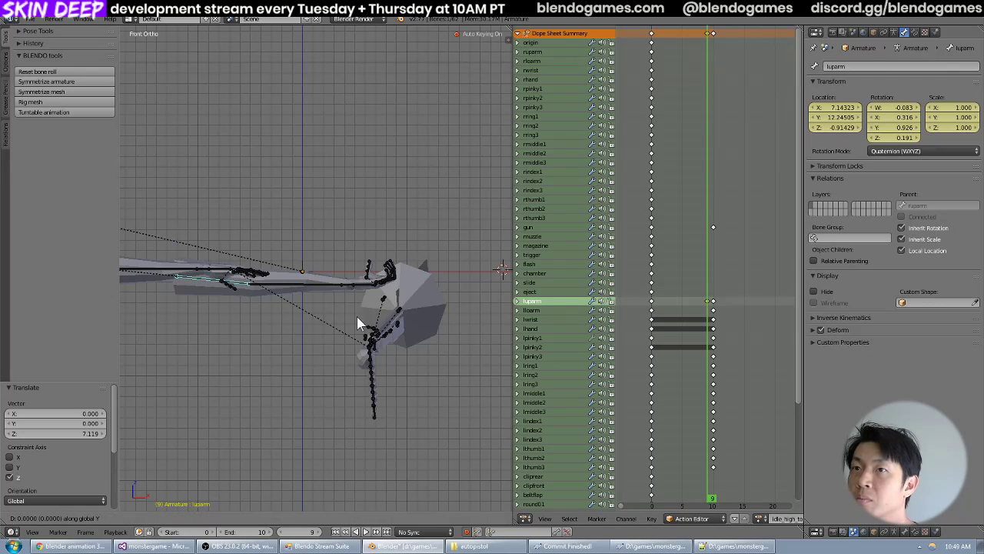
left_click(377, 329)
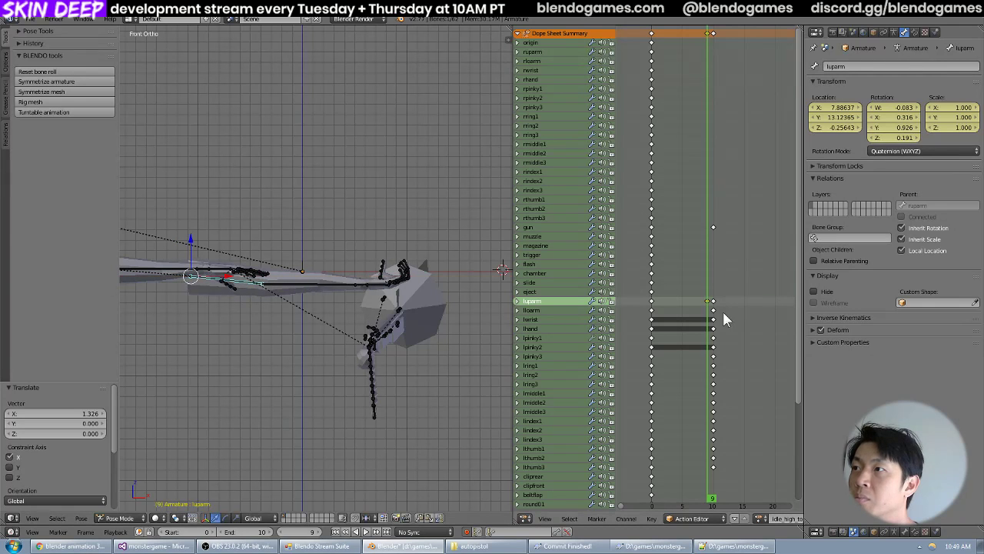
left_click_drag(708, 309, 709, 309)
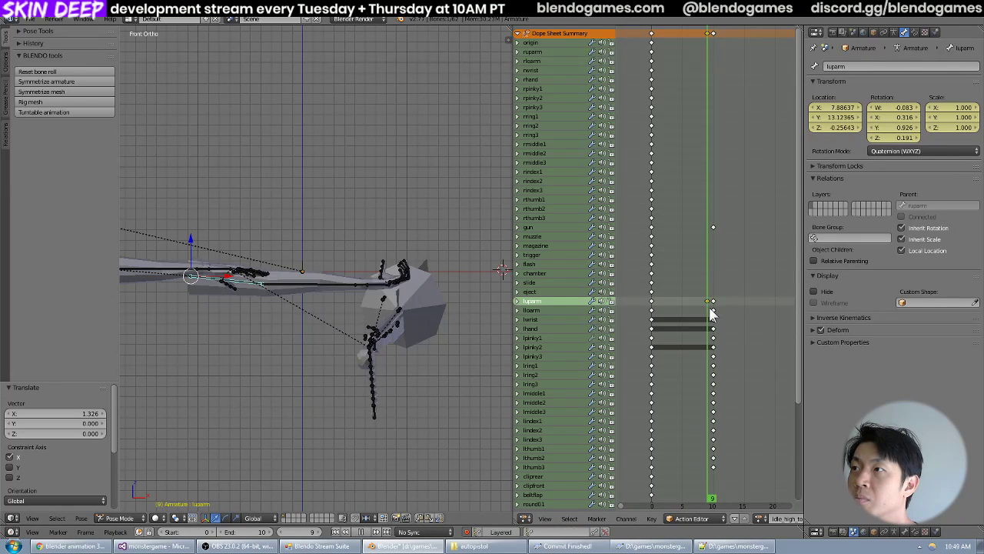
Compare frames 9 and 10 in top view and move luparm about 4.81 units along Y at frame 9.
middle_click_drag(311, 285, 426, 339)
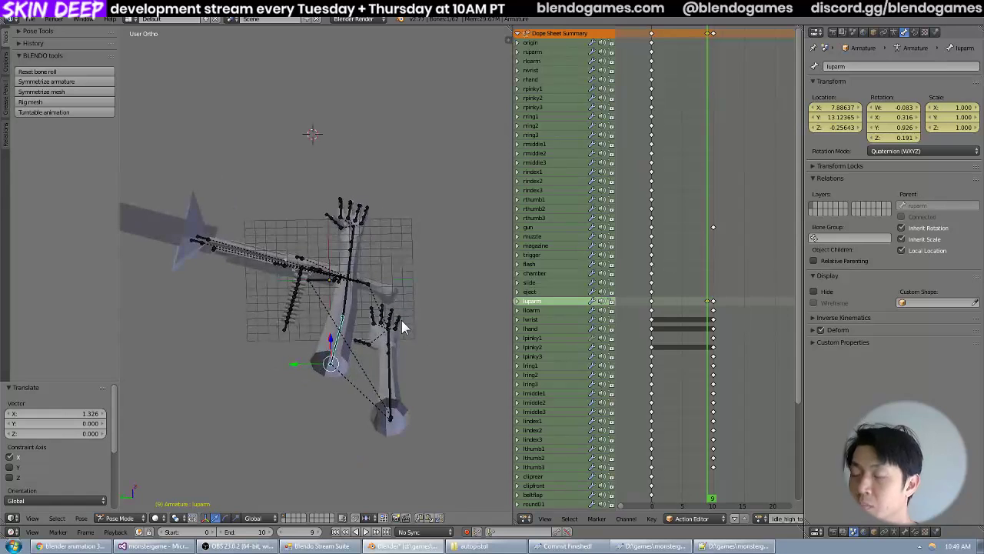
key("KP_7")
left_click(714, 310)
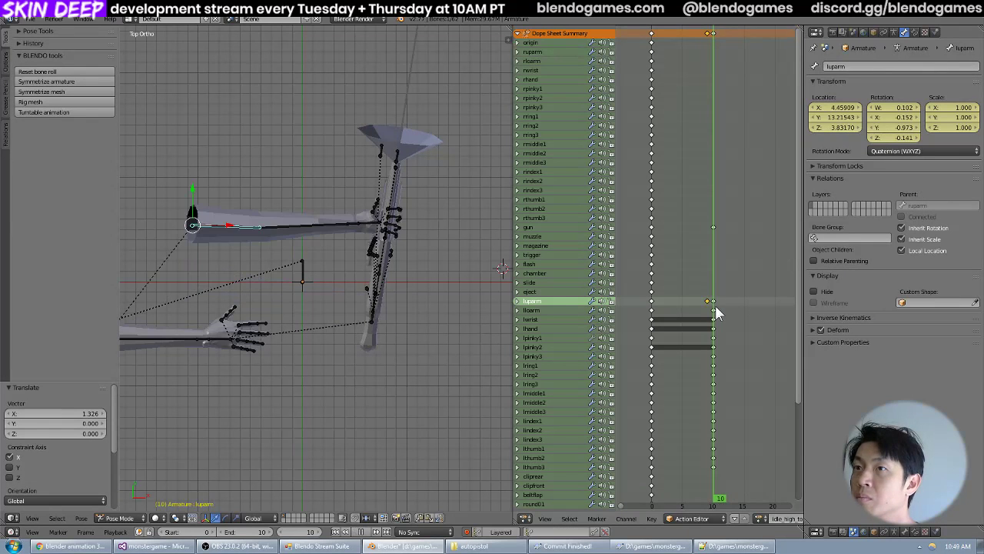
left_click_drag(716, 312, 701, 311)
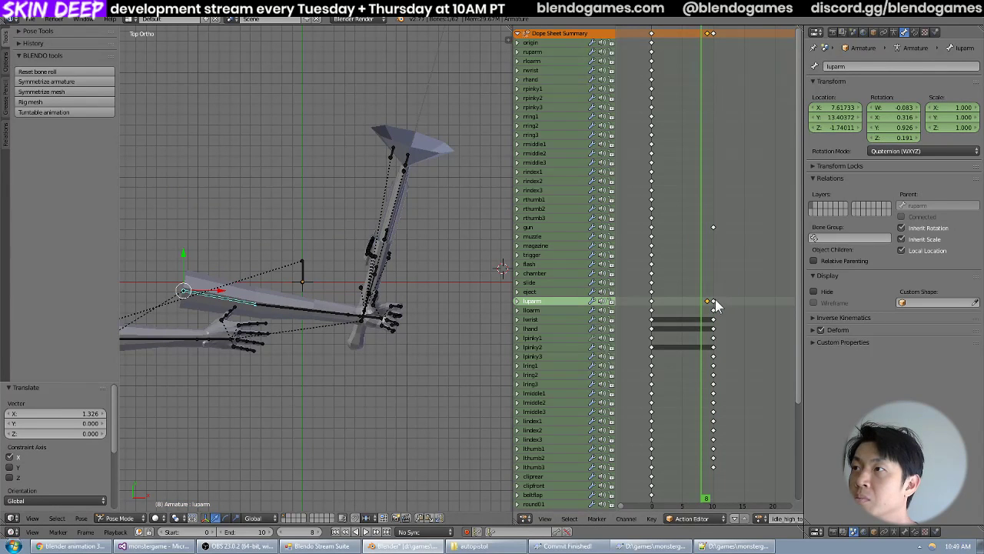
left_click(708, 303)
key("g")
key("y")
left_click(296, 235)
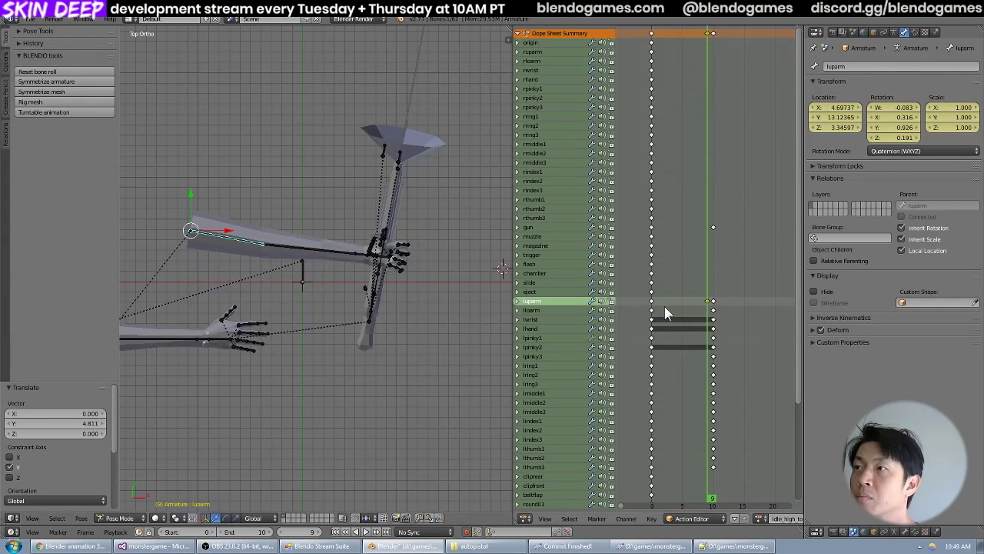
Fine-tune luparm at frame 9 in top view by moving it about 0.3 in X and 0.49 in Y and rotating it about -6.9°.
left_click_drag(711, 308, 707, 308)
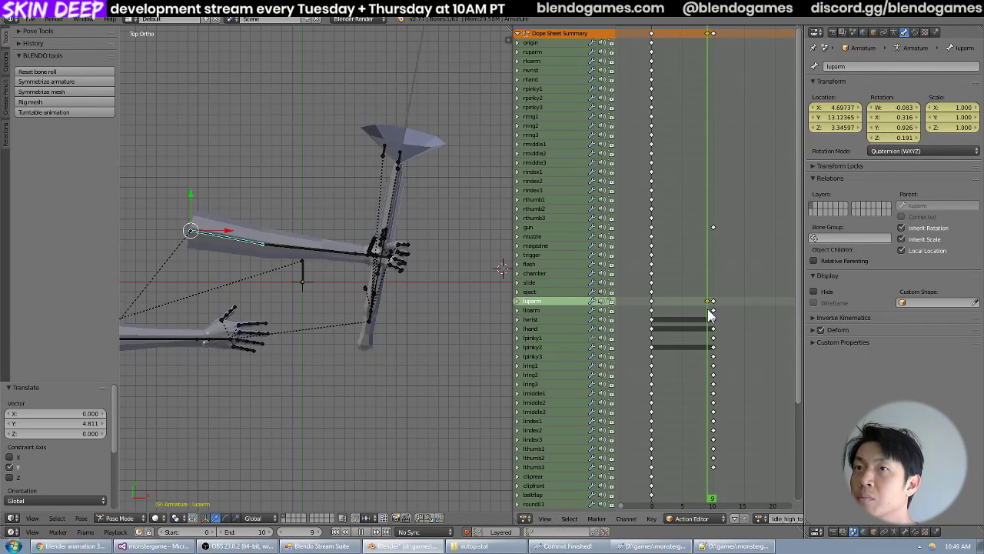
key("g")
left_click(387, 302)
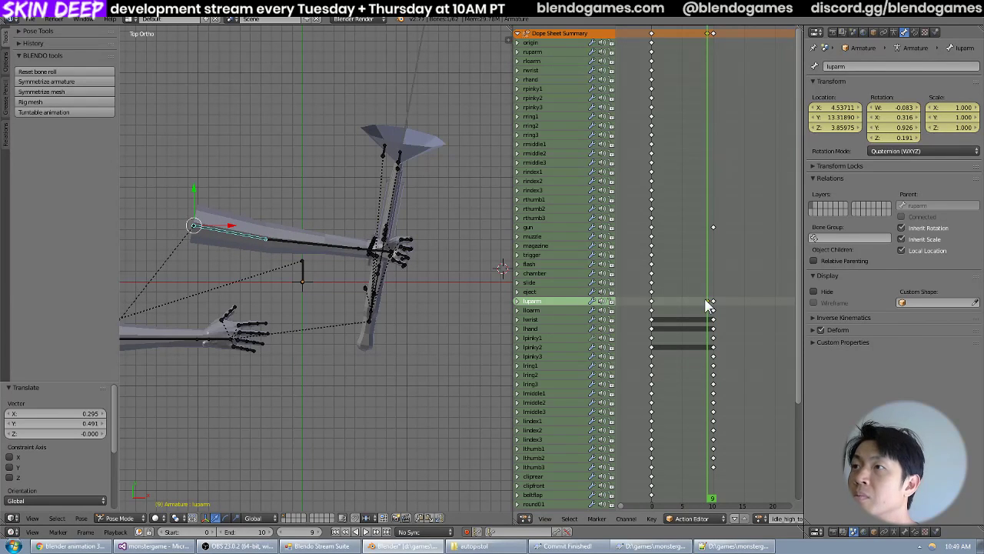
mouse_move(709, 305)
left_mouse_down()
mouse_move(719, 319)
mouse_move(706, 313)
left_mouse_up()
key("r")
left_click(478, 281)
Rotate luparm about 18° in front view at frame 9 and scrub against frame 10 to check the hand on the shotgun.
middle_click_drag(300, 257, 274, 159)
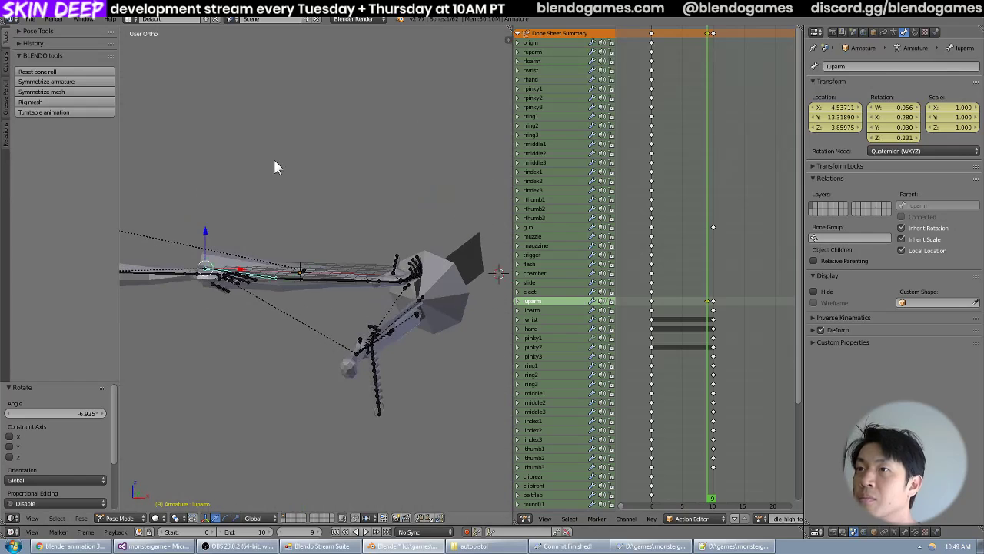
key("KP_1")
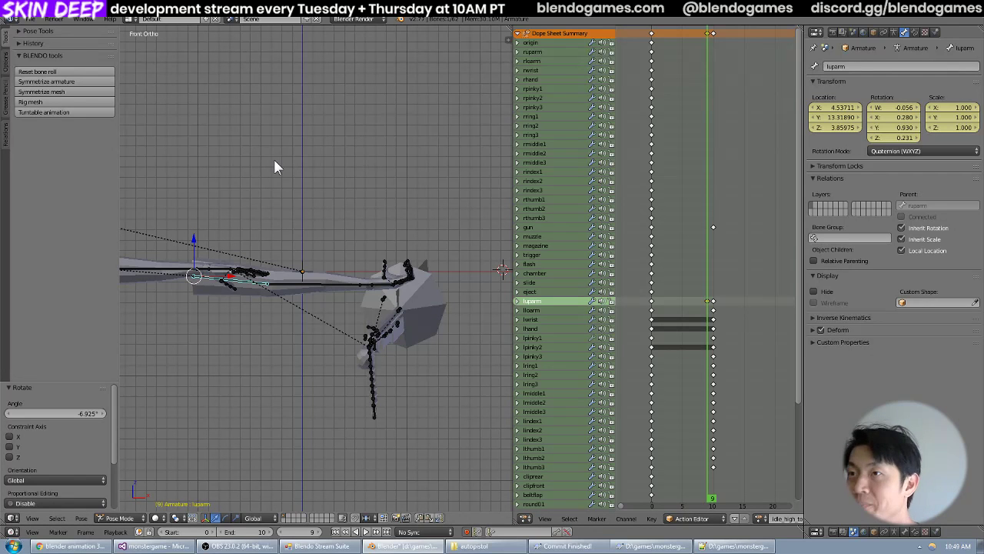
left_click_drag(708, 306, 710, 313)
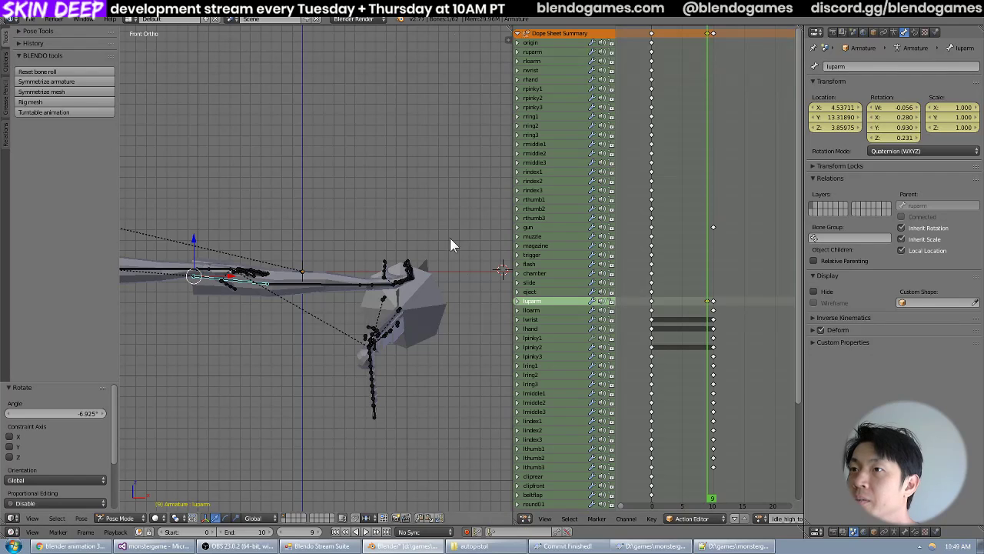
key("r")
left_click(480, 328)
middle_click_drag(482, 330, 405, 363)
scroll(378, 330, "up", 6)
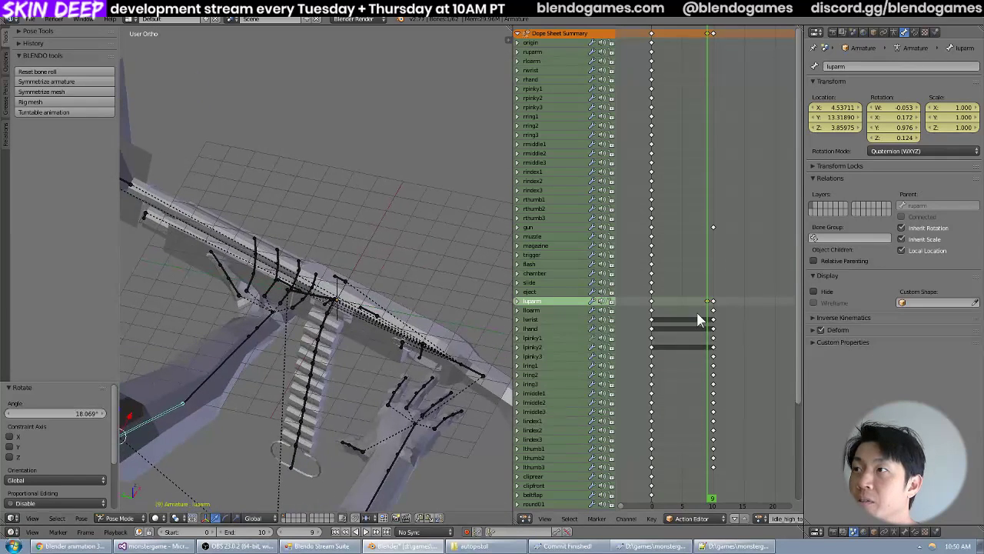
left_click_drag(712, 314, 709, 313)
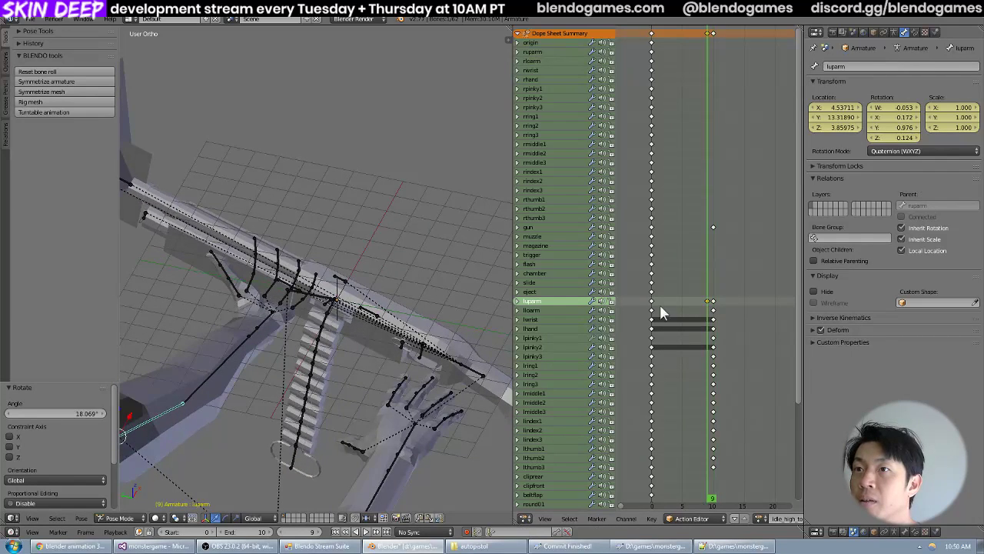
Play the animation and scrub around frames 8 to 10 from several angles to check luparm's motion into the end pose.
middle_click_drag(360, 317, 427, 339)
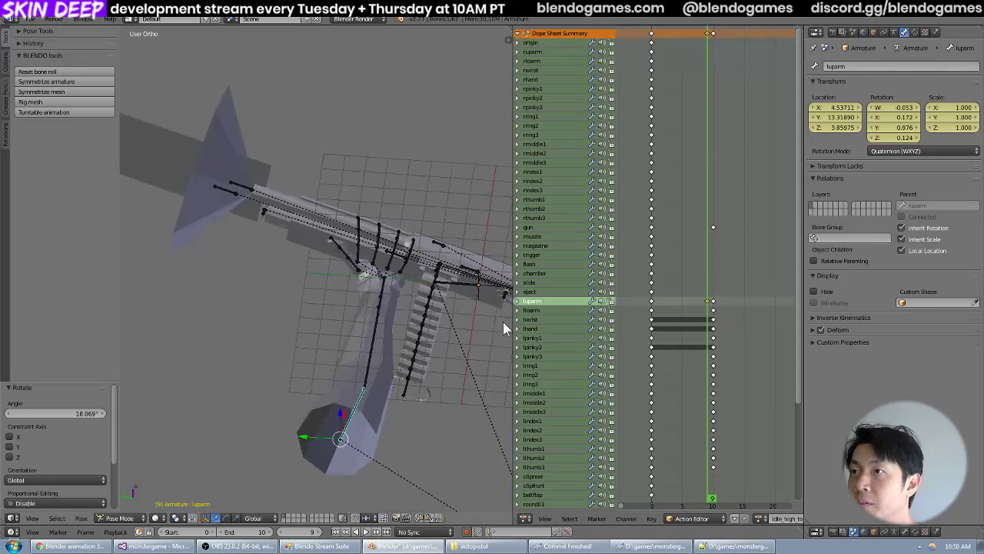
left_click_drag(710, 305, 705, 312)
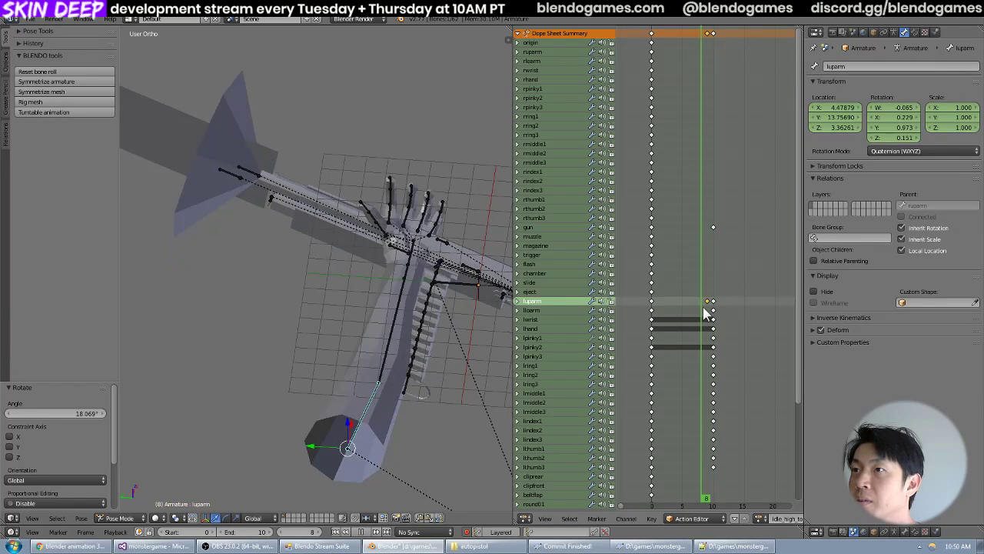
key("shift+Left")
middle_click_drag(440, 286, 336, 263)
key("alt+a")
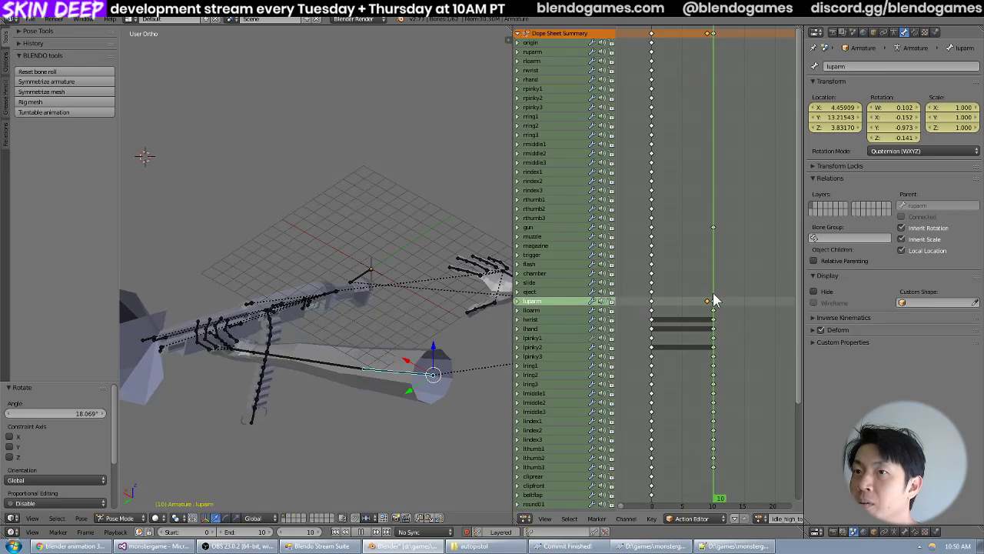
key("alt+a")
middle_click_drag(362, 269, 415, 285)
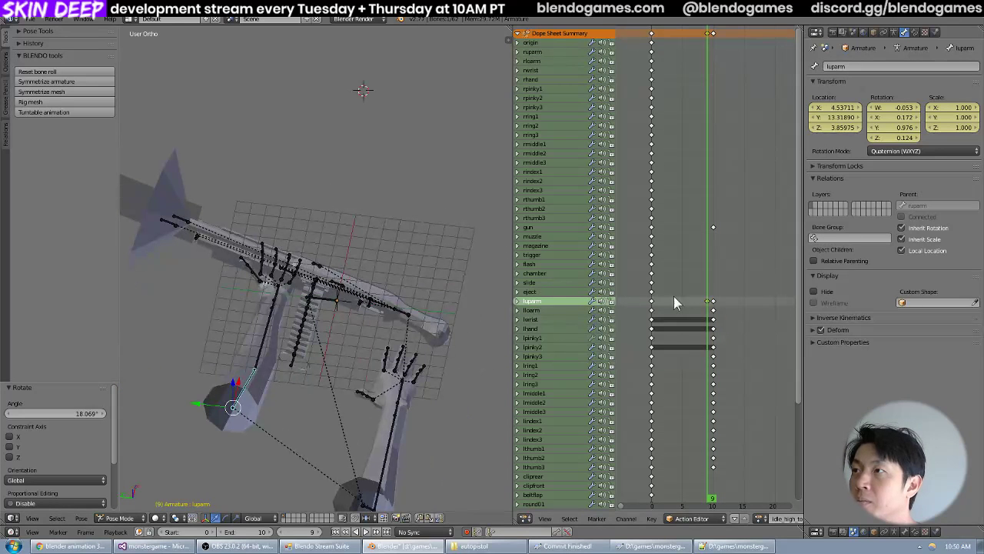
left_click_drag(709, 303, 714, 303)
mouse_move(709, 304)
left_mouse_down()
mouse_move(698, 301)
mouse_move(718, 305)
mouse_move(709, 309)
left_mouse_up()
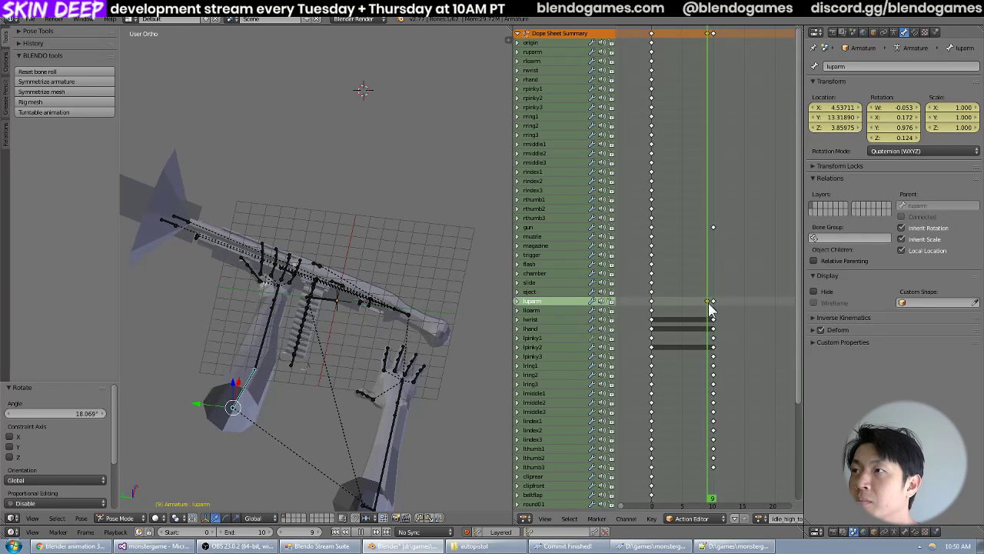
Rotate luparm about -1° in top view at frame 9 and compare it with frame 10.
key("KP_7")
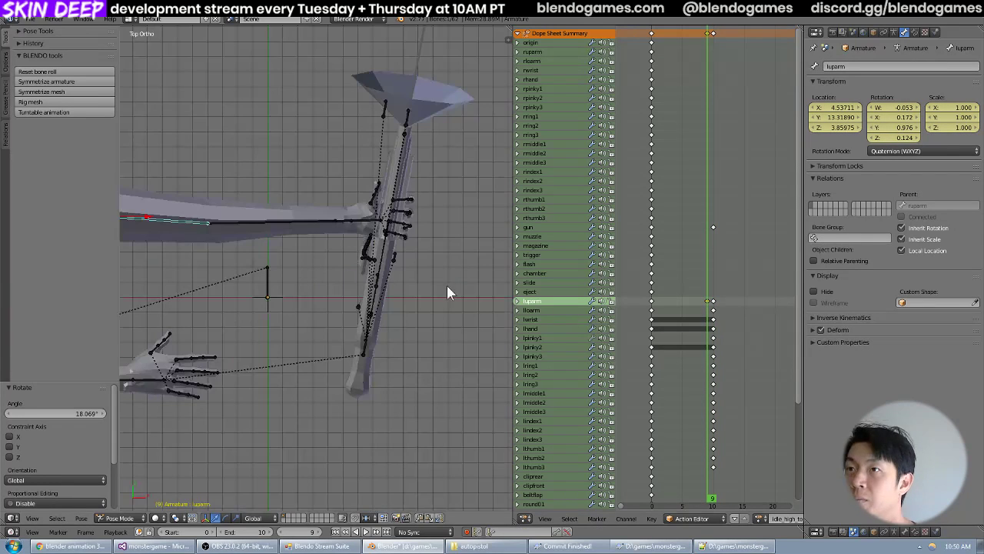
left_click(713, 323)
left_click_drag(712, 317, 708, 315)
middle_click_drag(328, 254, 335, 162)
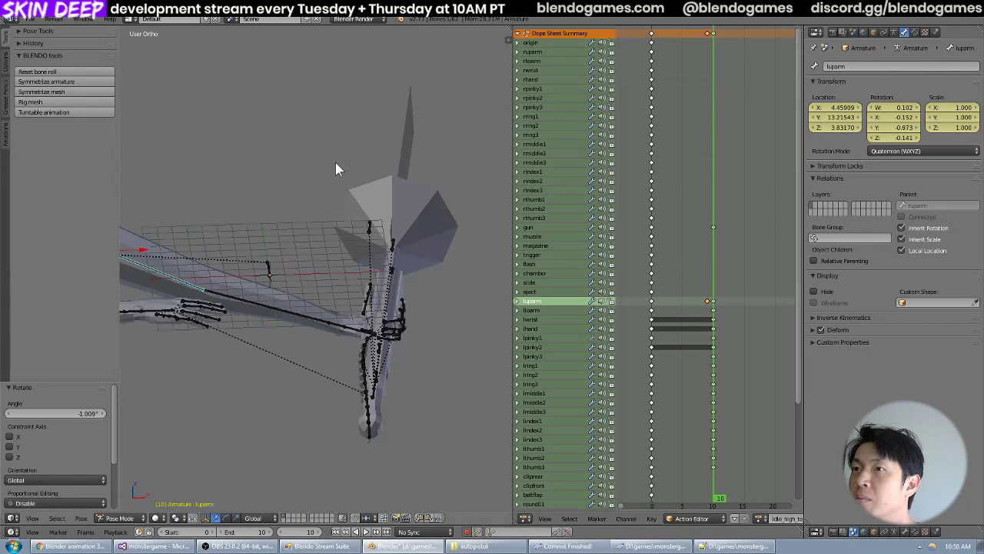
Compare luparm's pose at frames 9 and 10 from the side and in top view, and review the animation from frame 0.
left_click_drag(710, 324, 713, 322)
middle_click_drag(320, 288, 384, 290)
key("Left")
key("Right")
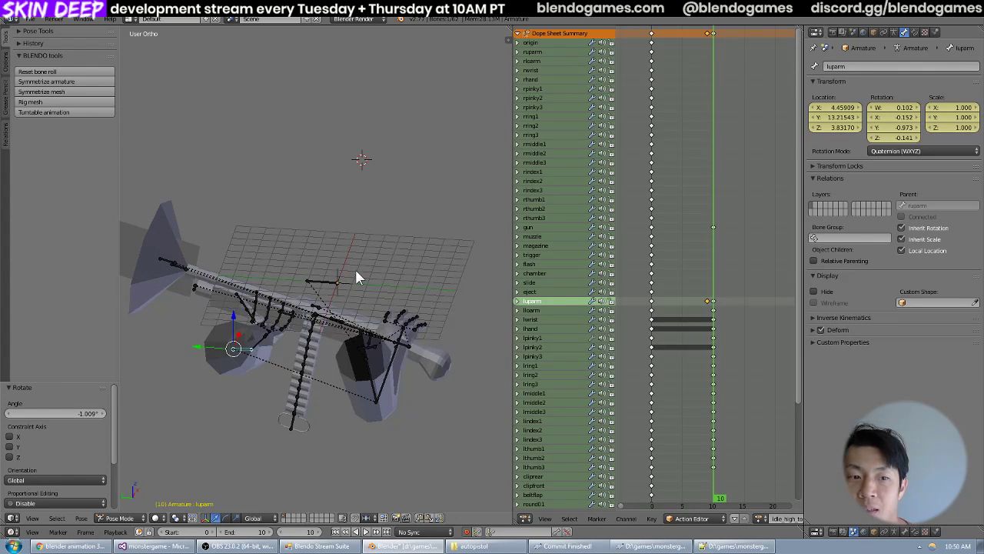
key("KP_7")
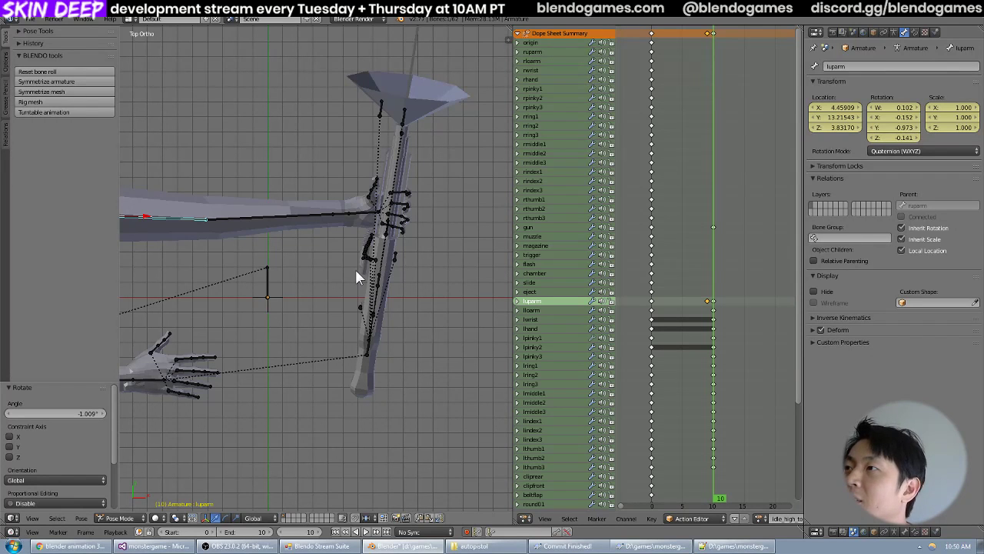
key("shift+Left")
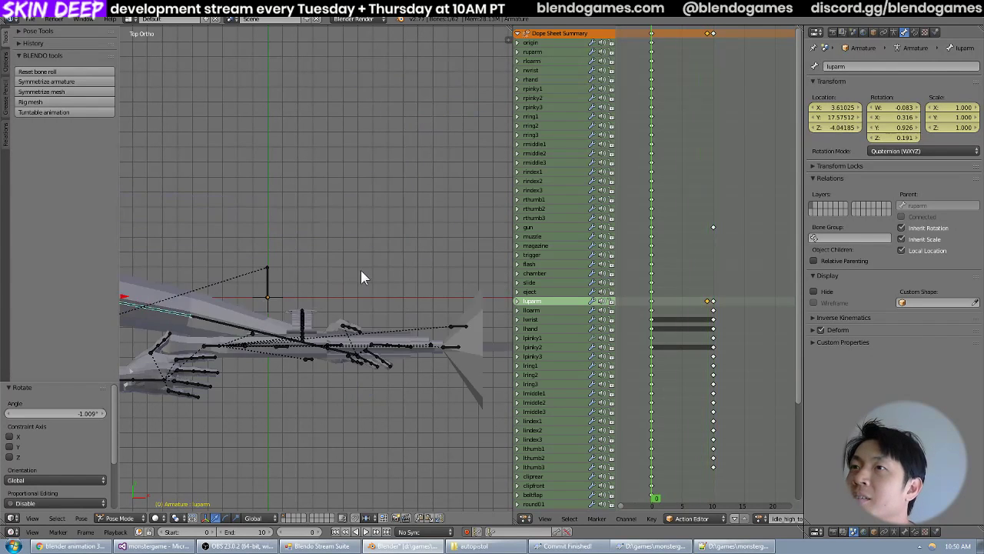
key("Right")
key("Right")
key("Right")
key("Right")
key("Right")
key("Right")
key("Right")
key("Right")
key("Right")
key("Right")
key("Right")
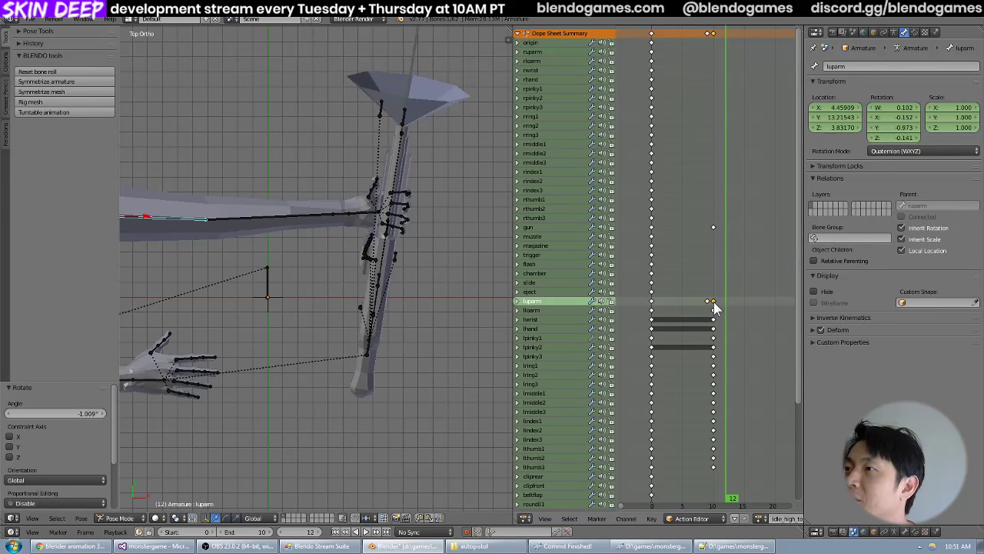
Delete luparm's keyframe at frame 10 and move its frame 9 keyframe to frame 10.
key("x")
left_click(713, 301)
left_click(708, 301)
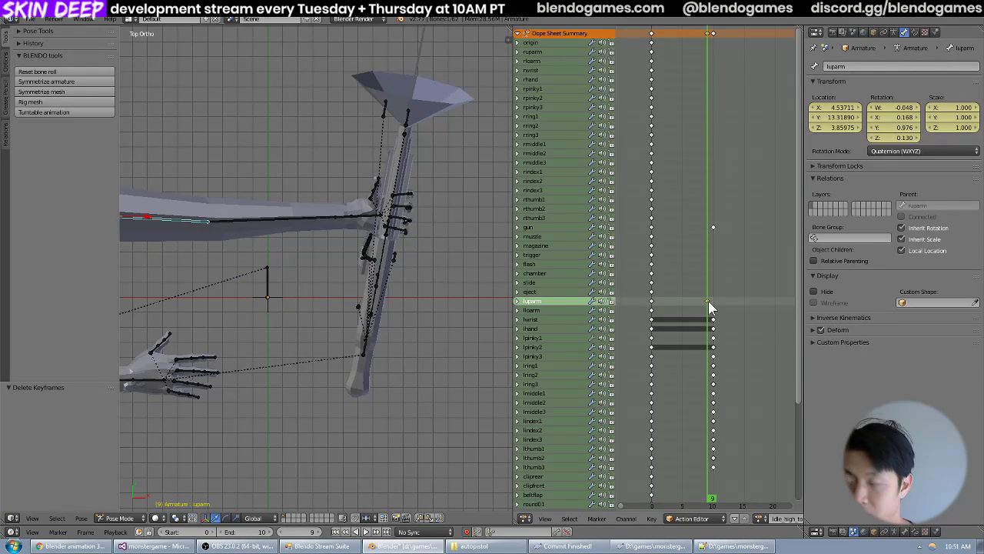
key("g")
left_click(717, 302)
Move luparm about 0.99 in X and 1.5 in Y at frame 5 in top view and check the hand on the shotgun up to frame 10.
left_click_drag(706, 297, 685, 294)
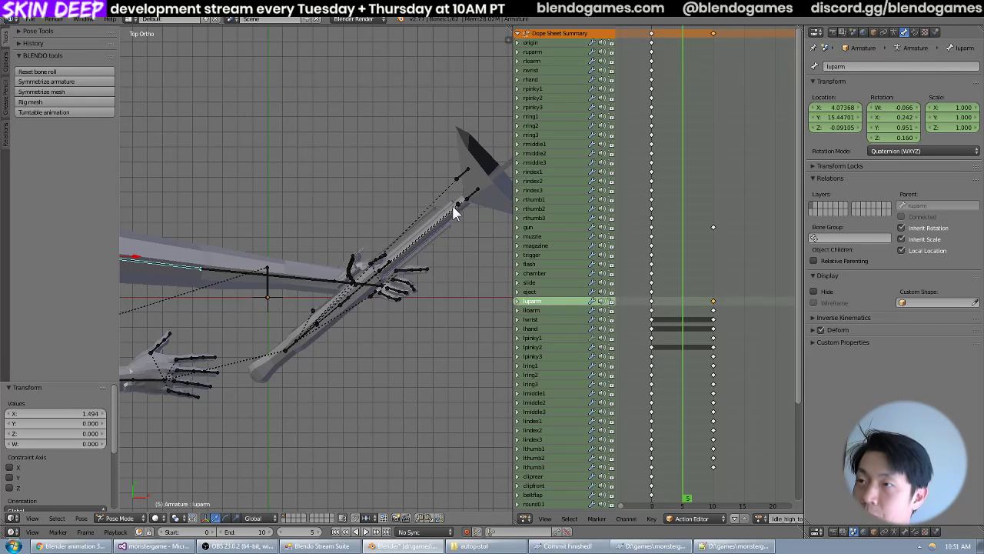
left_click_drag(703, 295, 683, 301)
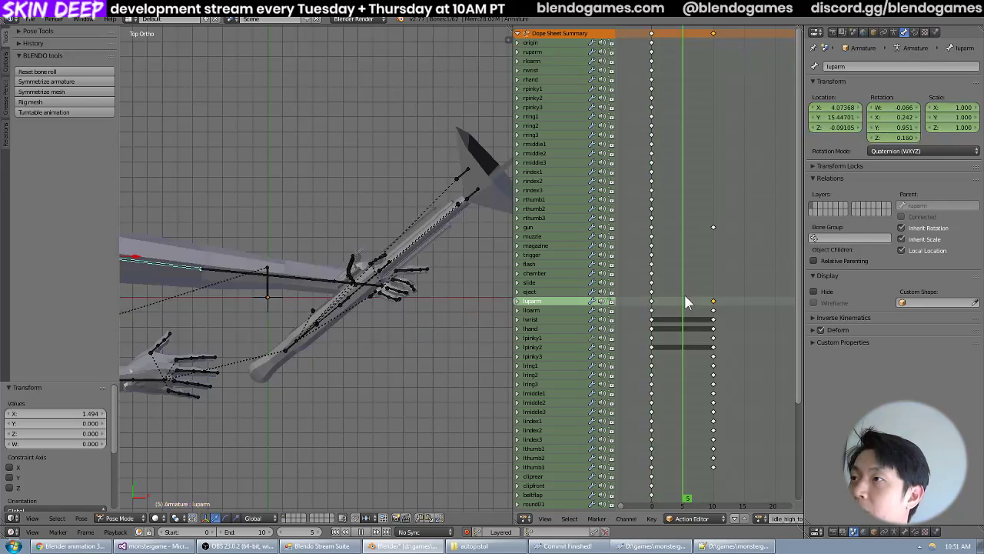
middle_click_drag(343, 258, 404, 348)
key("KP_7")
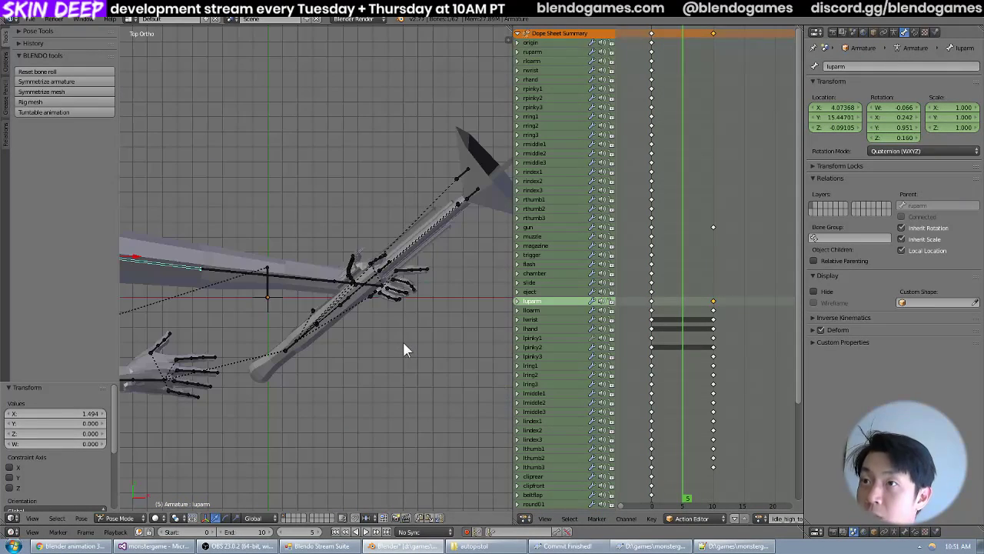
key("g")
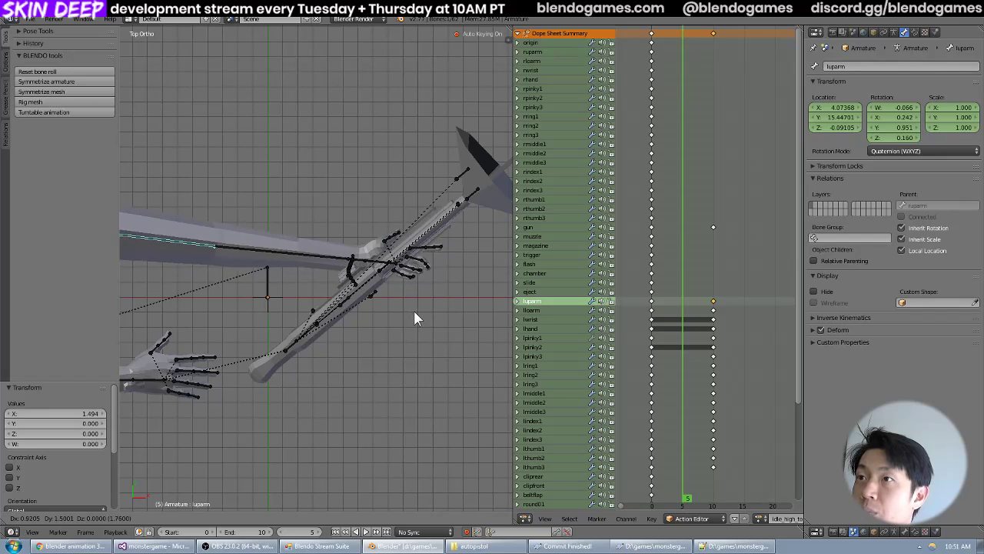
left_click(415, 315)
middle_click_drag(415, 315, 404, 272)
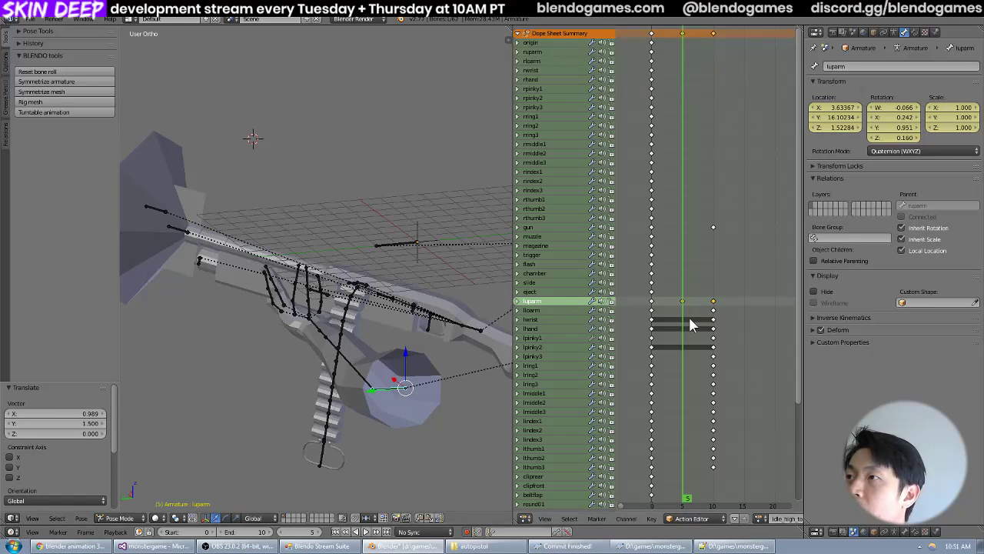
left_click_drag(688, 315, 713, 329)
middle_click_drag(317, 239, 344, 259)
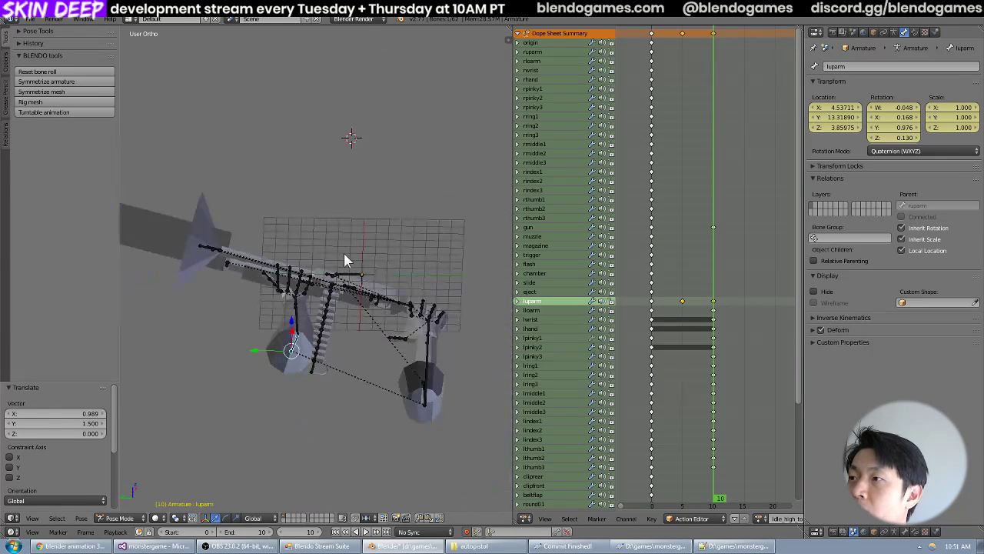
Save the Blender file and export the animation as MD5ANIM over idle_high_to_low.md5anim in the shotgun models folder.
left_click(30, 19)
left_click(43, 96)
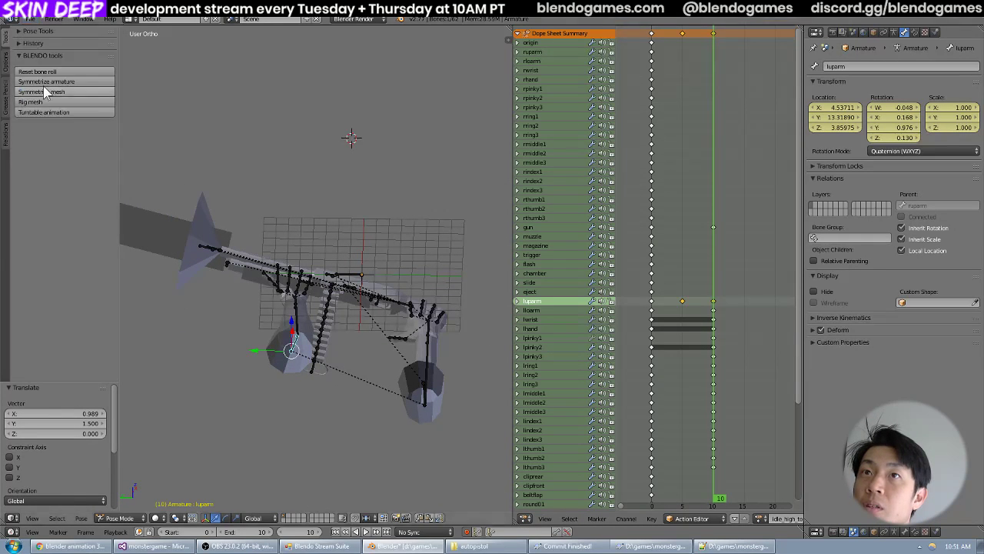
left_click(29, 20)
mouse_move(86, 212)
left_click(164, 254)
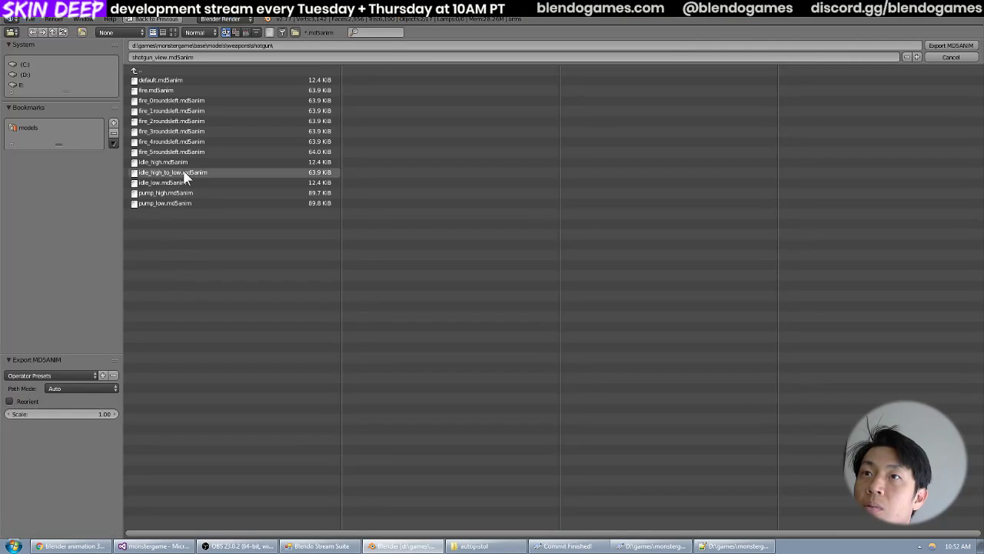
double_click(183, 176)
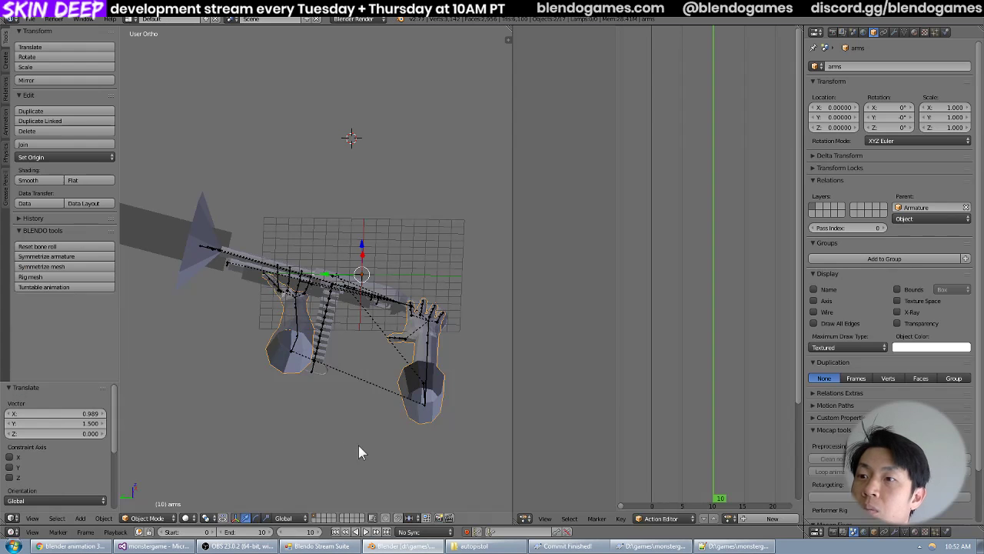
Switch to Visual Studio, run the game, equip the shotgun, and fire and pump it to check the re-exported animation.
left_click(152, 545)
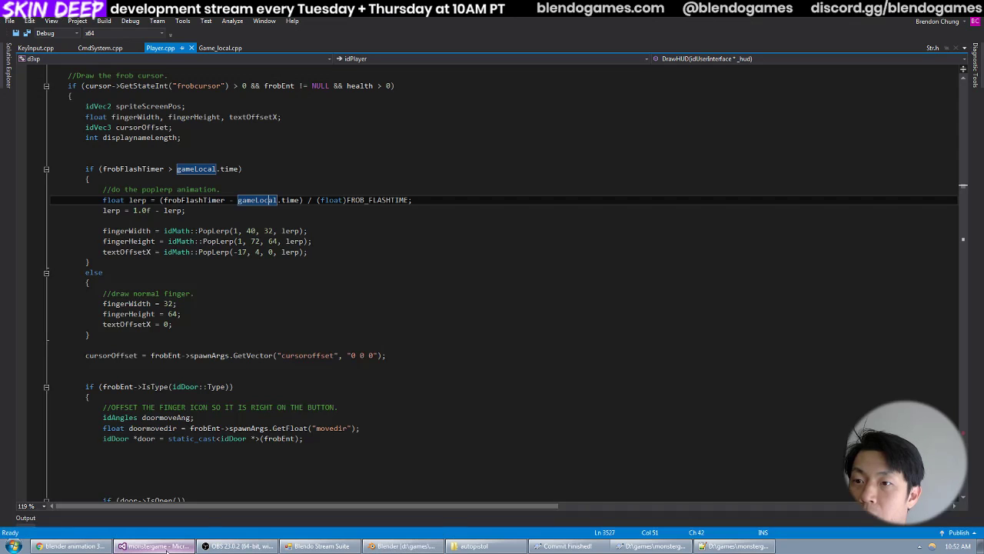
key("F5")
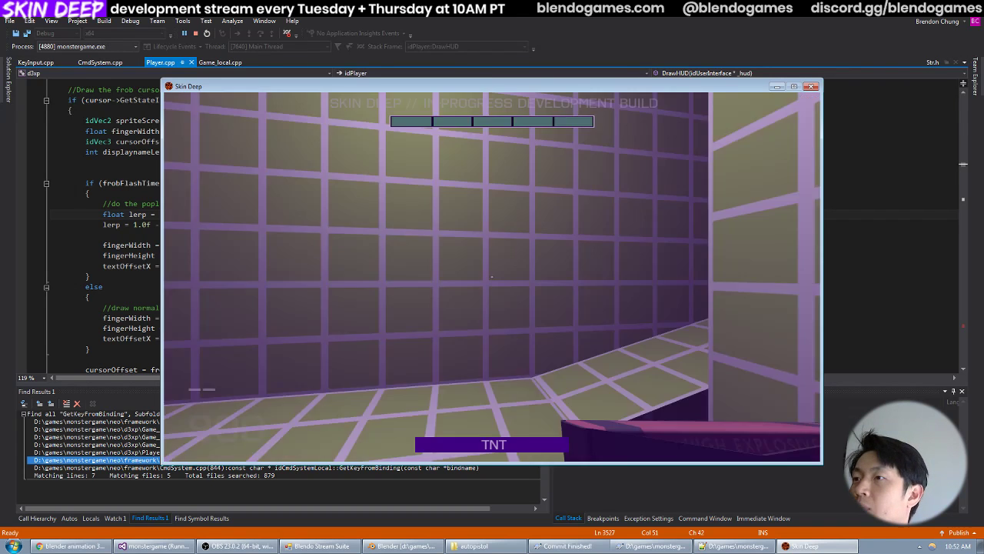
key("3")
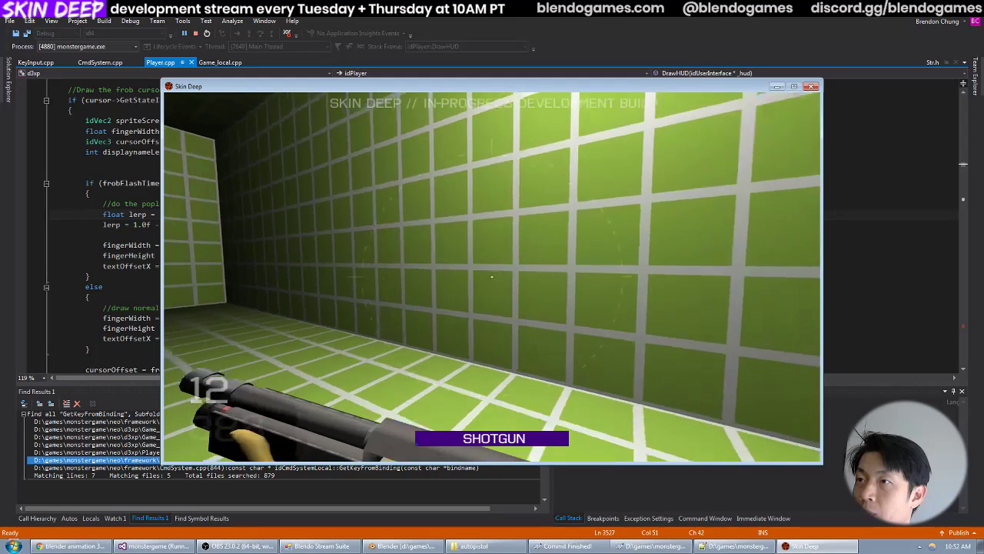
left_click(492, 277)
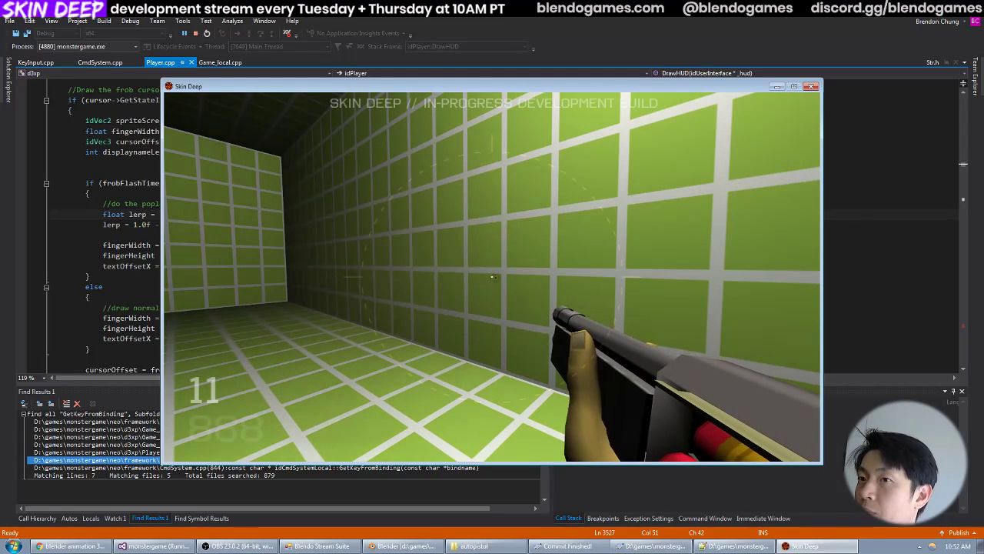
key("r")
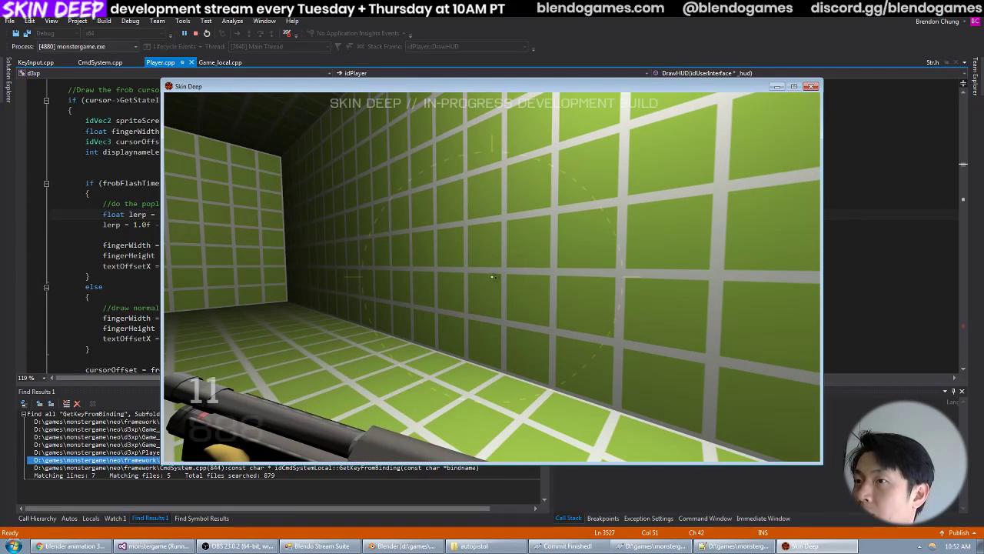
Open the game console, switch to Notepad++, and review the entity and viewmodel definitions in weapon_shotgun.def.
key("grave")
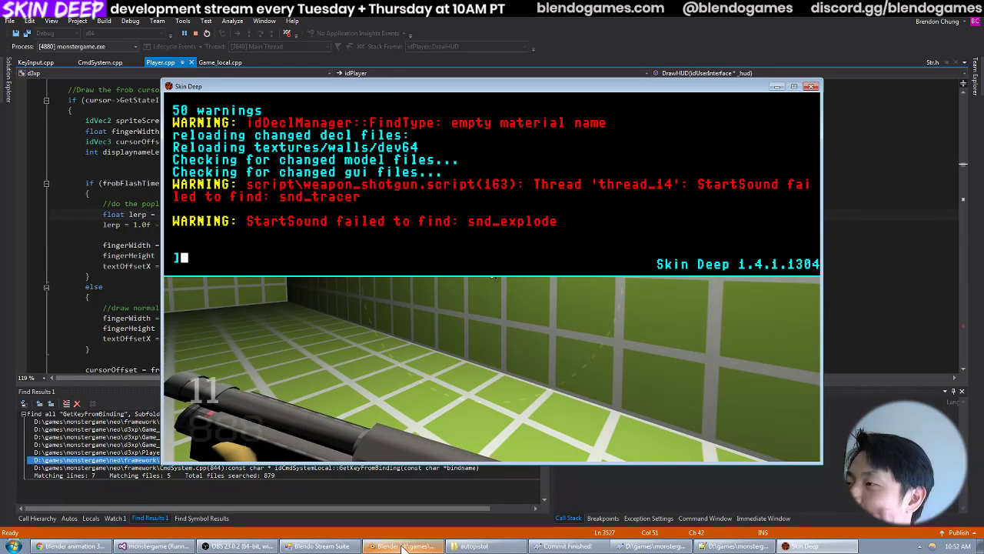
left_click(734, 545)
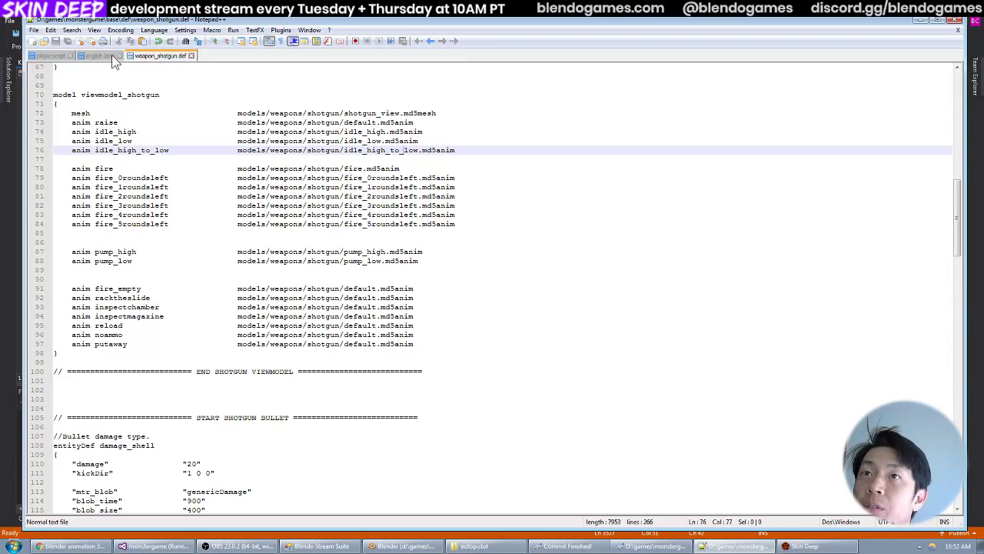
key("ctrl+o")
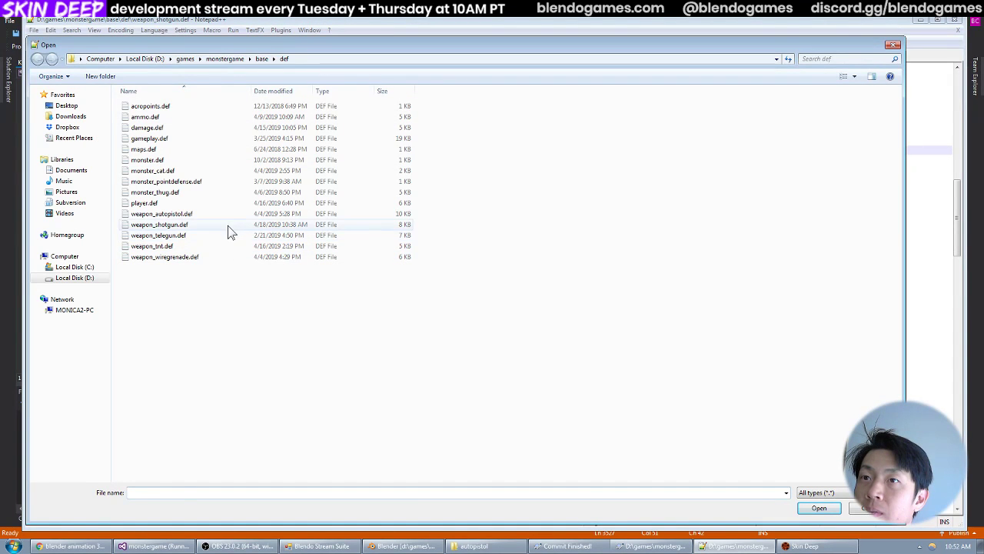
double_click(228, 224)
scroll(285, 196, "up", 16)
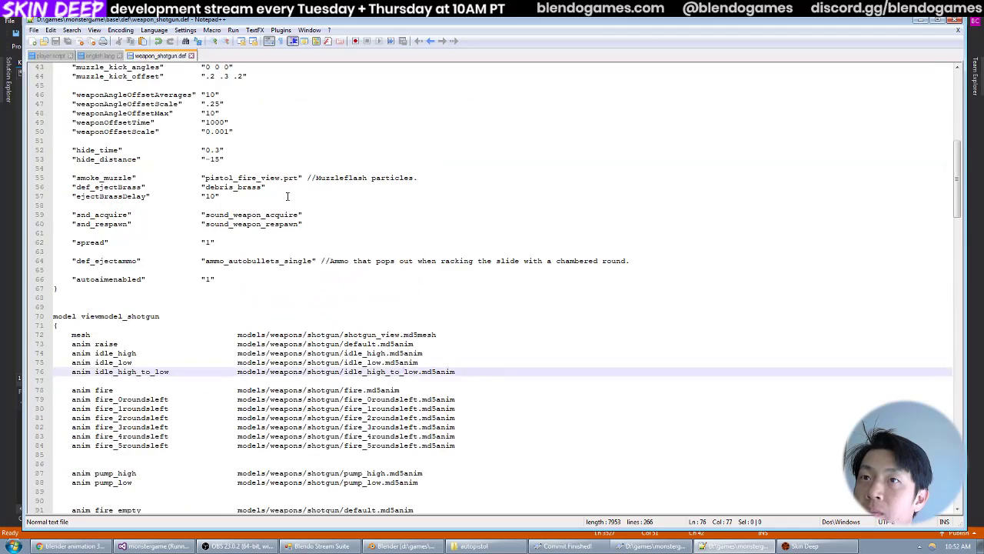
scroll(289, 196, "up", 6)
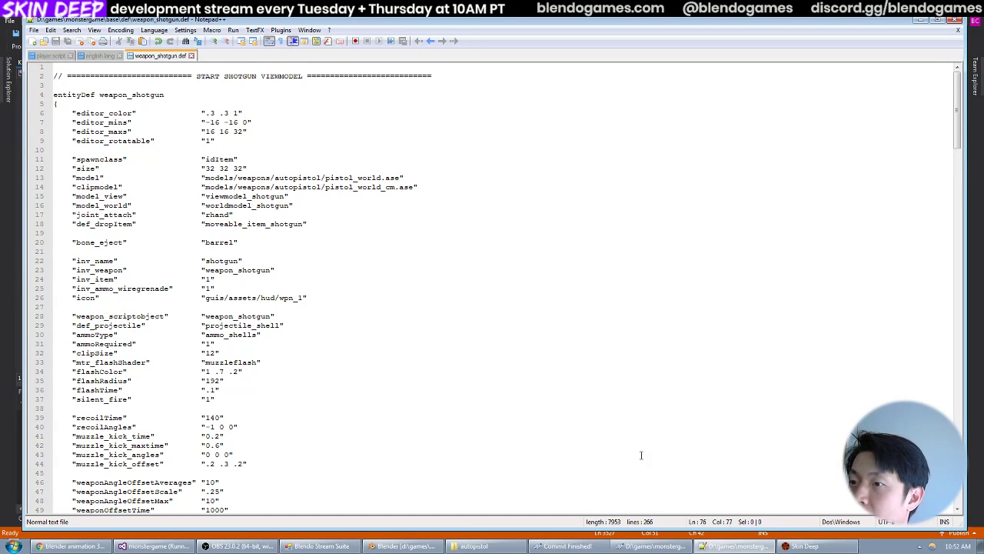
Switch to Blender, select the ruparm bone, and inspect the arms' pose around frames 2 and 0.
key("alt+Tab")
left_click_drag(698, 345, 663, 340)
right_click(423, 395)
middle_click_drag(429, 330, 556, 336)
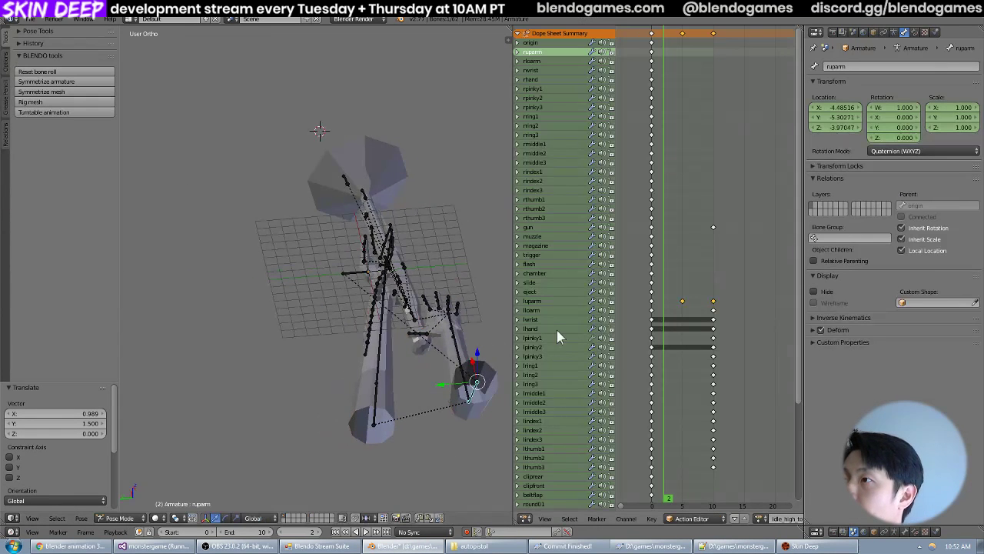
left_click(653, 333)
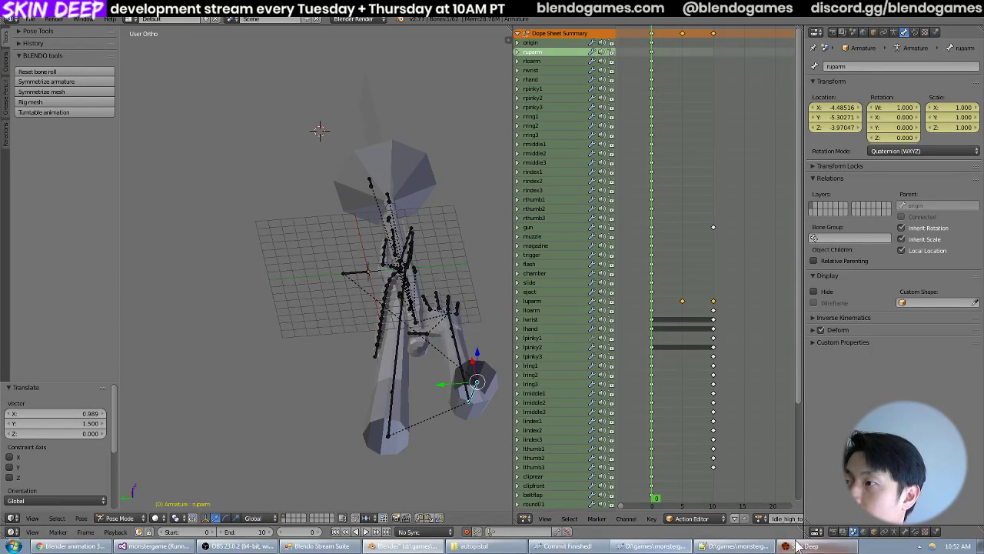
Switch to the Skin Deep window, close the console, and fire and pump the shotgun again to check the arm animation.
left_click(801, 546)
key("grave")
left_click(492, 277)
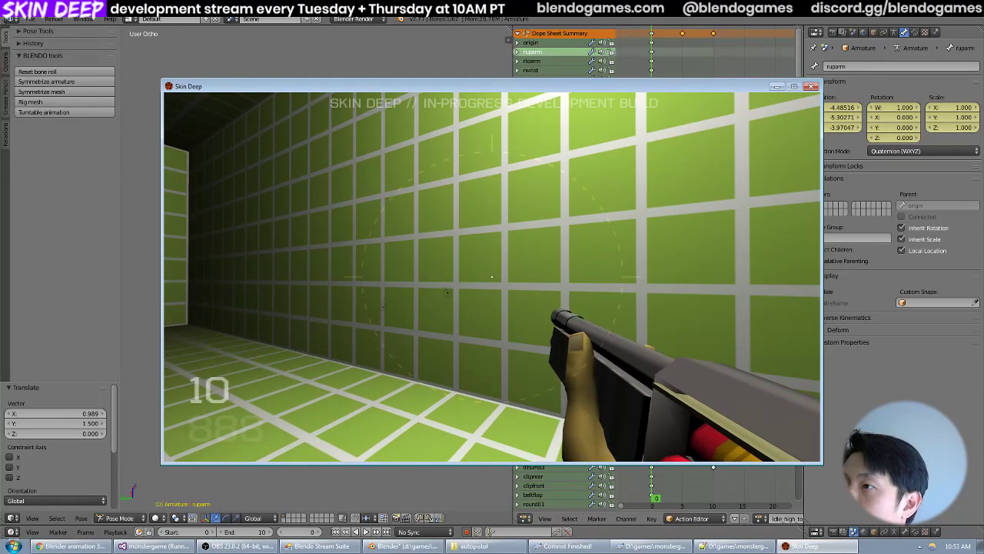
key("r")
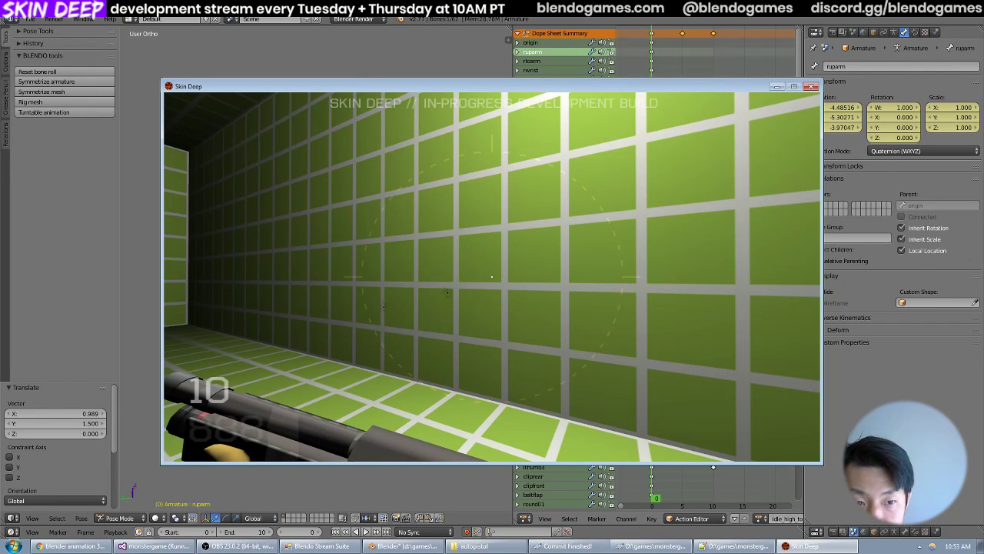
Switch to Blender, select the luparm bone, and duplicate the frame 0 keyframes of gun and luparm to frame 3.
key("alt+Tab")
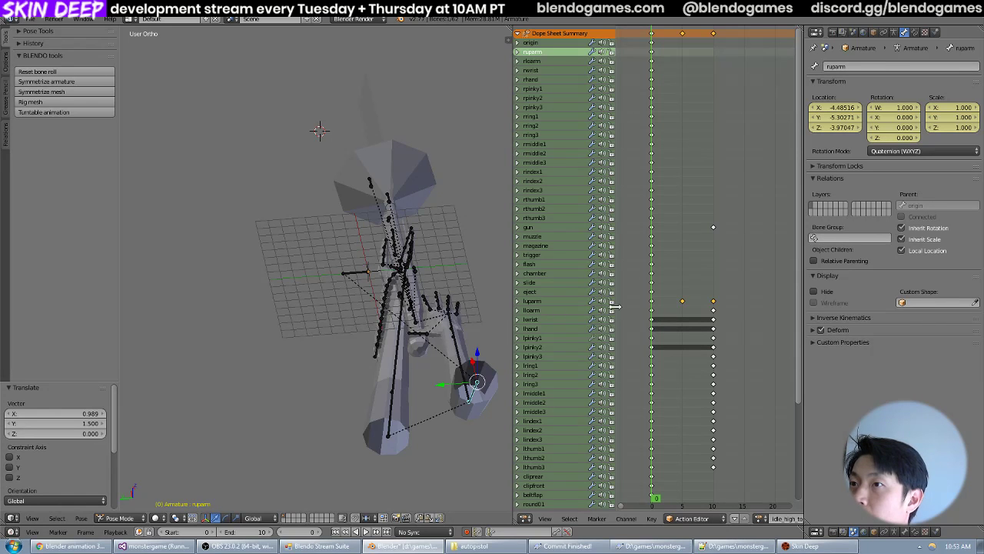
mouse_move(384, 300)
middle_mouse_down()
mouse_move(372, 298)
mouse_move(400, 294)
middle_mouse_up()
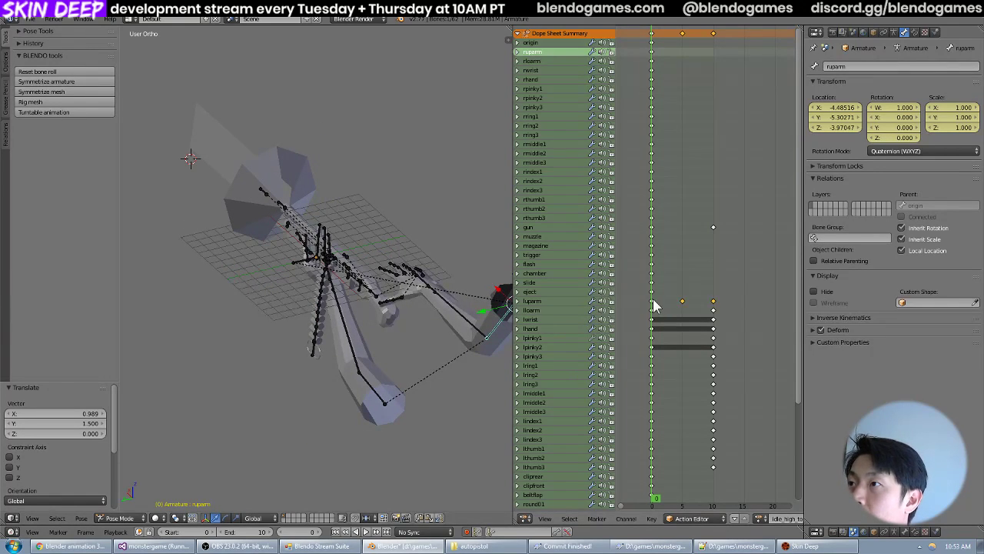
left_click_drag(652, 304, 630, 321)
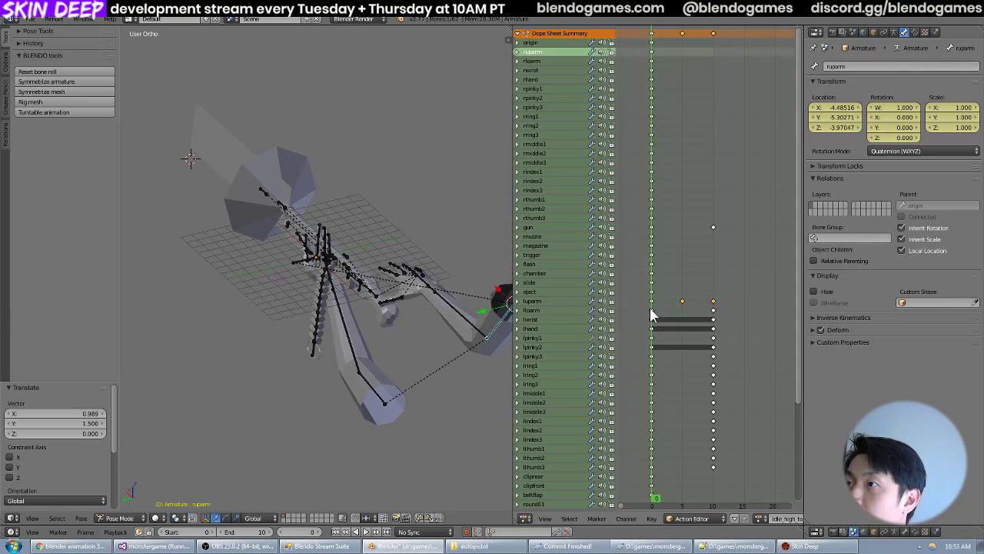
right_click(374, 388)
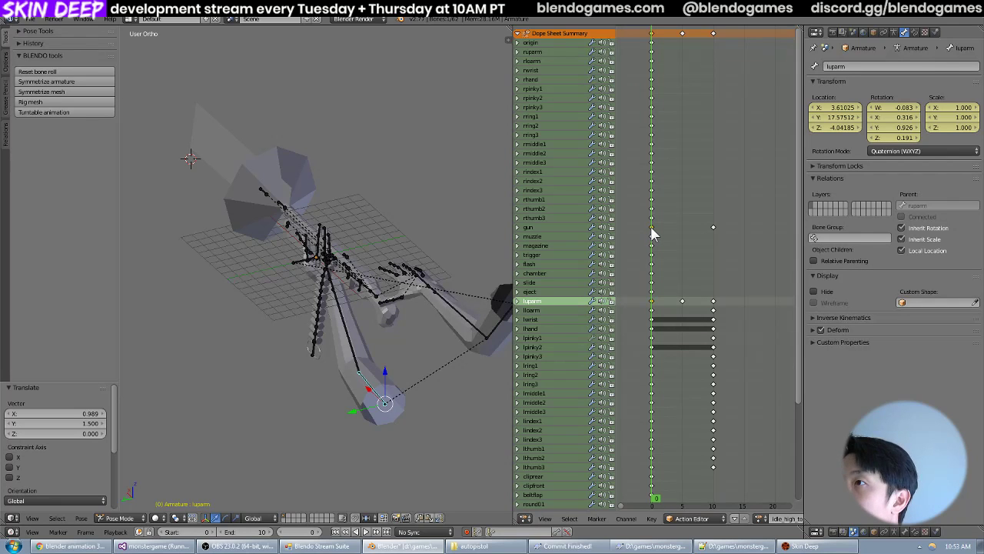
key("g")
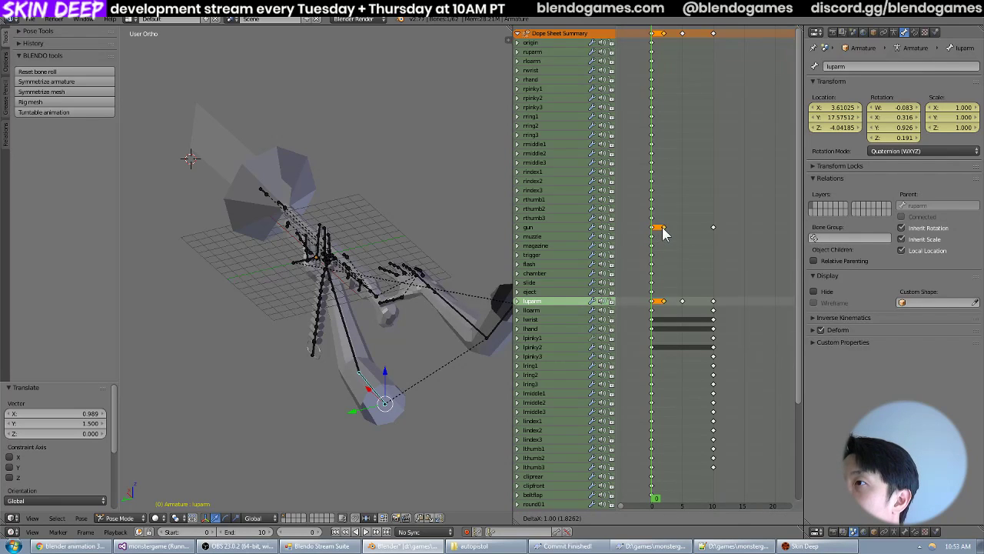
left_click(669, 234)
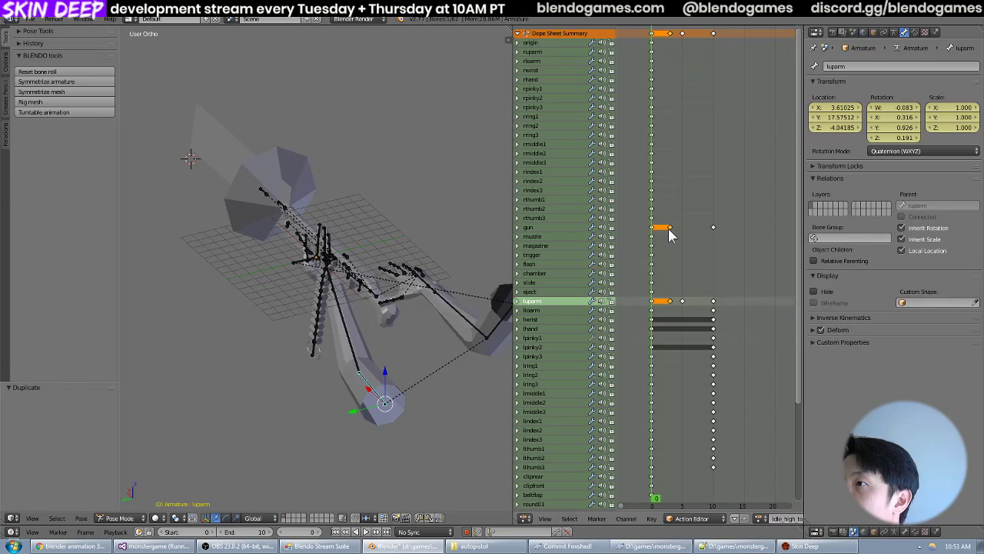
left_click(658, 236)
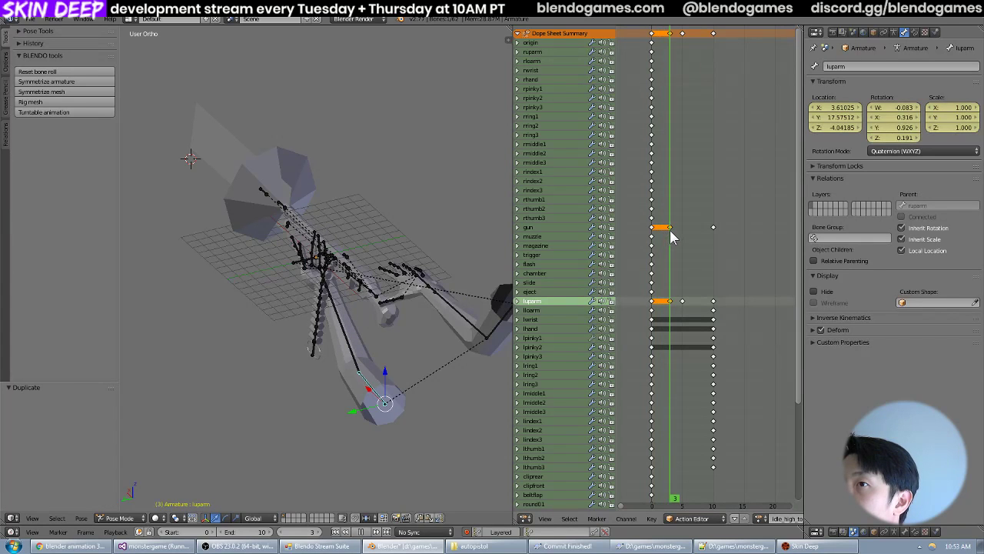
left_click(655, 236)
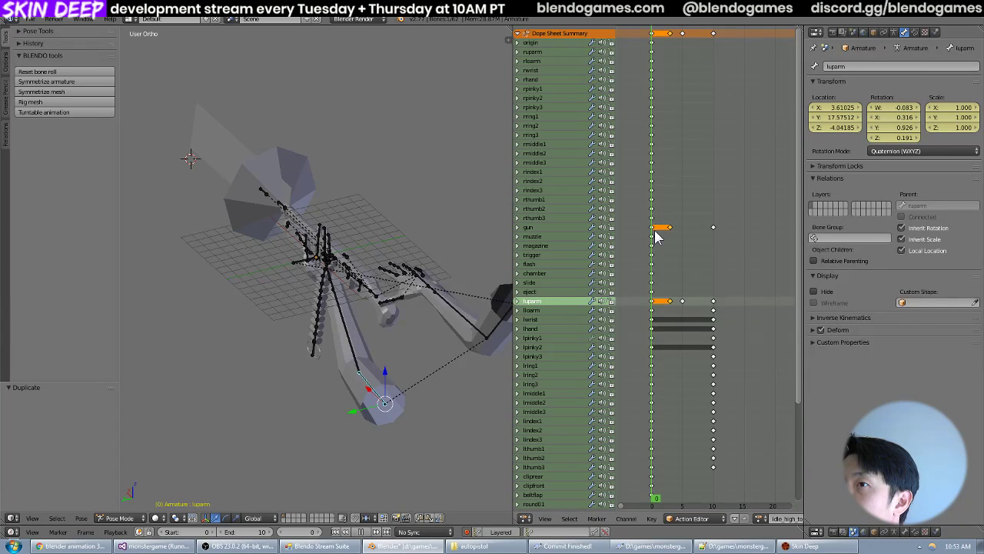
Duplicate the lloarm bone's frame 0 keyframe to frame 3.
left_click(652, 321)
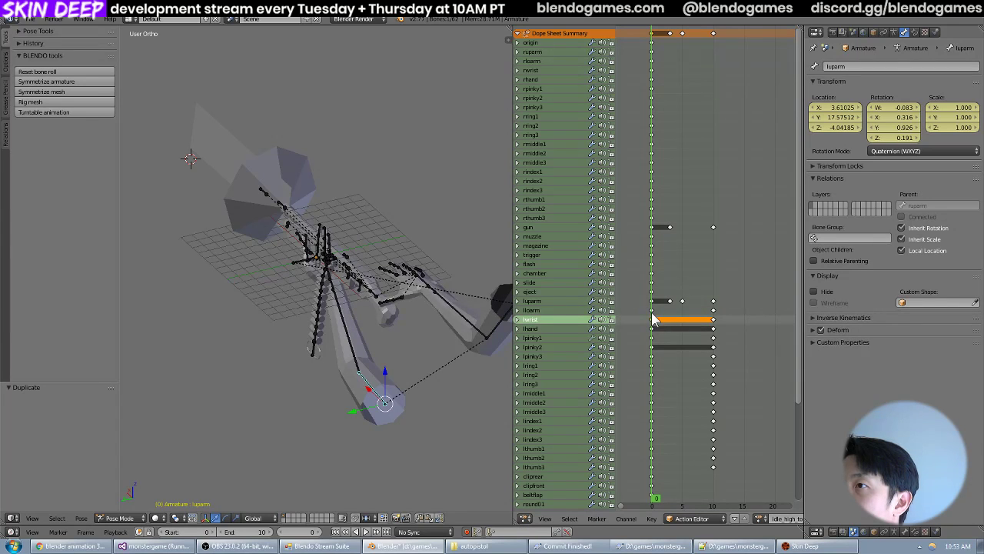
left_click(652, 311)
key("shift+d")
left_click(668, 310)
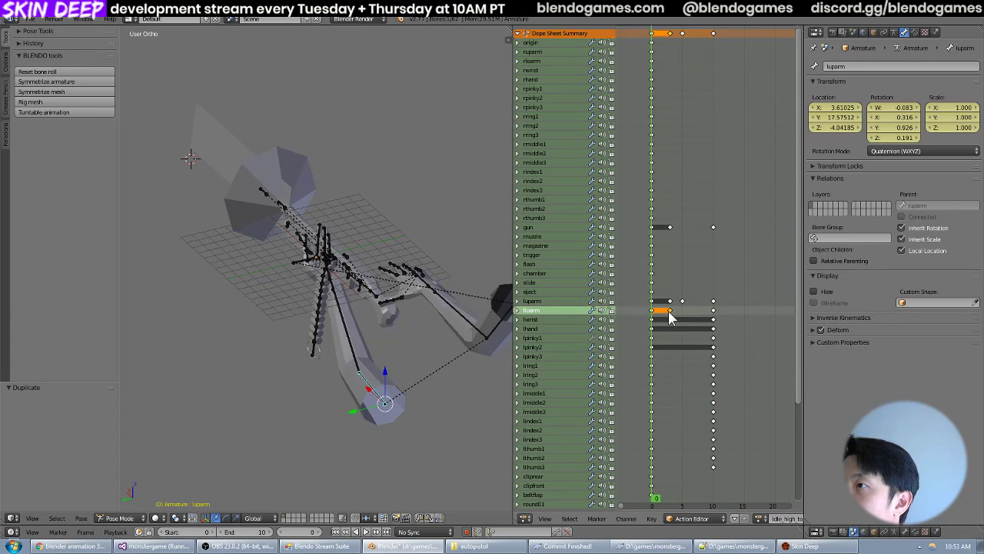
mouse_move(655, 308)
left_mouse_down()
mouse_move(670, 315)
mouse_move(652, 315)
left_mouse_up()
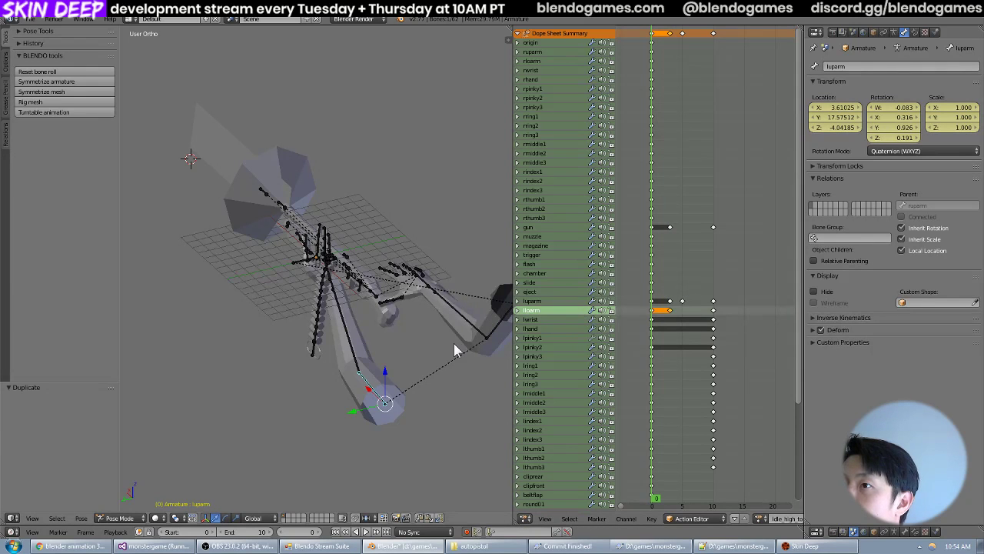
At frame 3, rotate the gun and luparm bones together about 1.65° in top view and about -0.37° in front view.
right_click(375, 299)
key("KP_7")
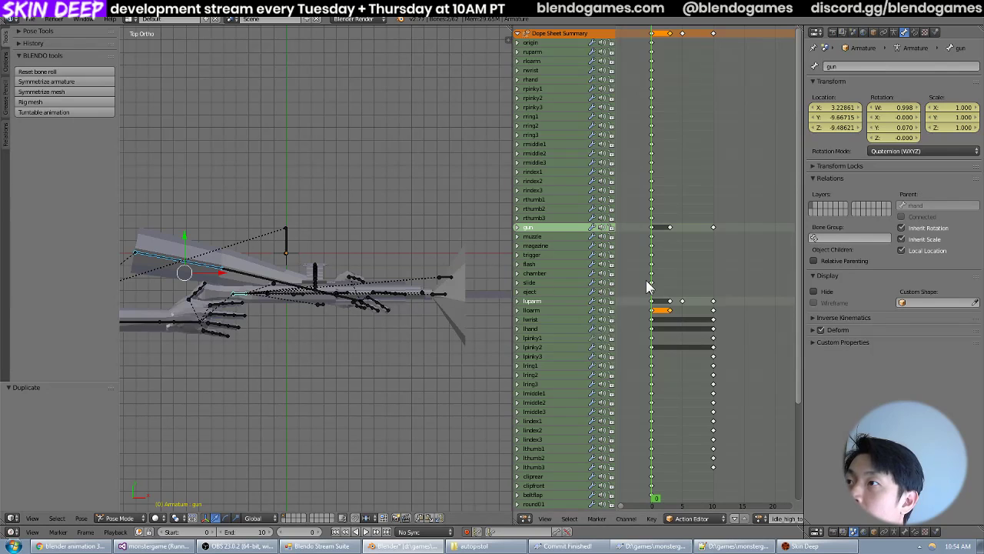
left_click(669, 293)
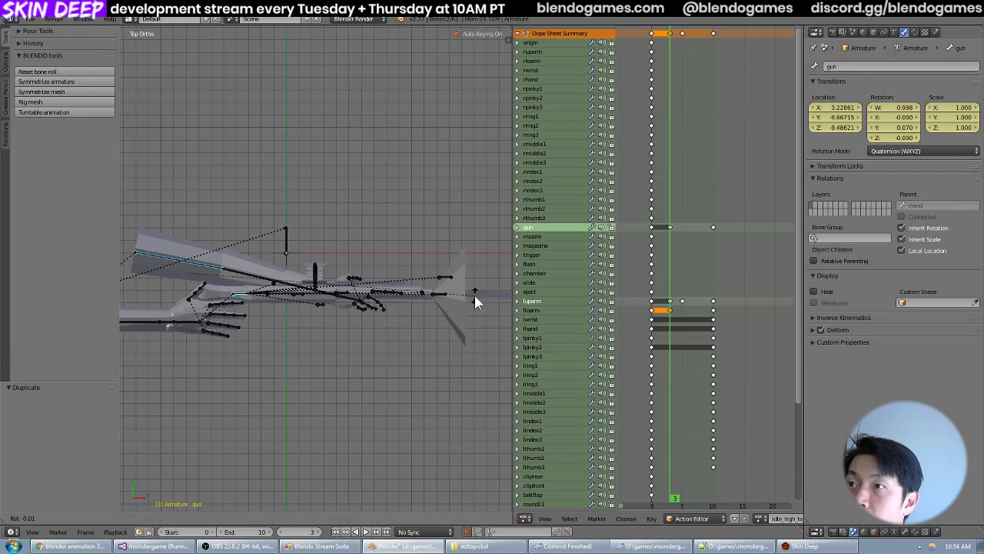
key("r")
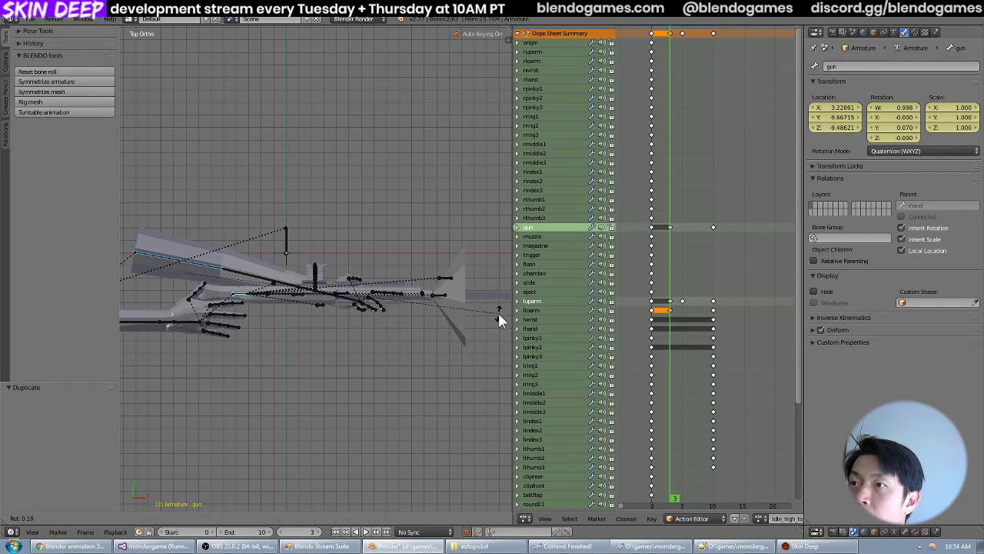
left_click(498, 325)
key("KP_1")
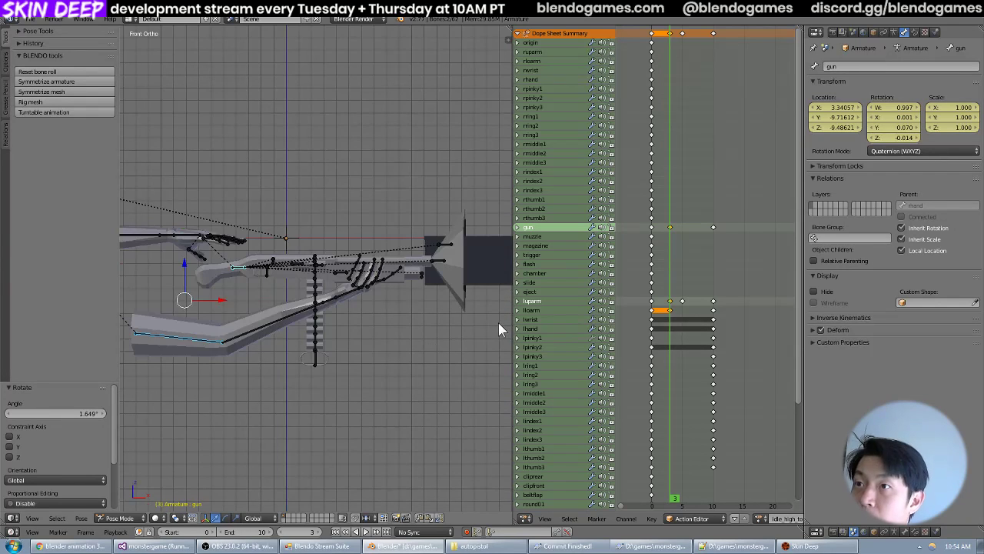
key("r")
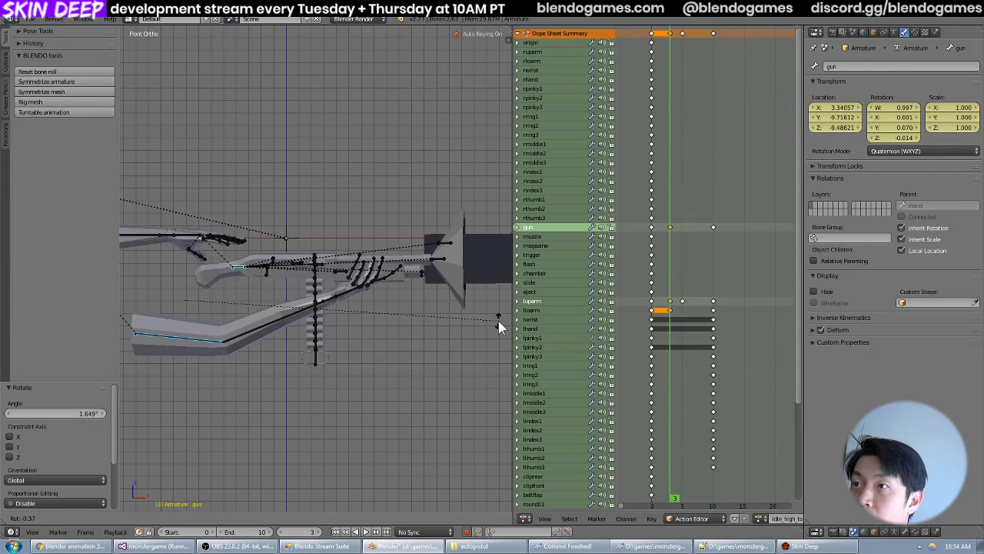
left_click(498, 321)
key("KP_7")
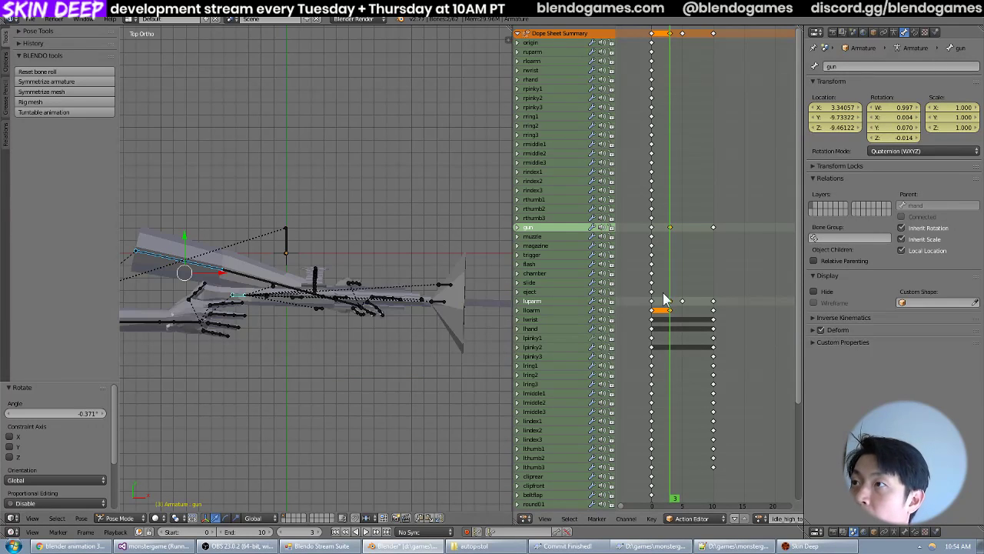
left_click(653, 299)
left_click(670, 302)
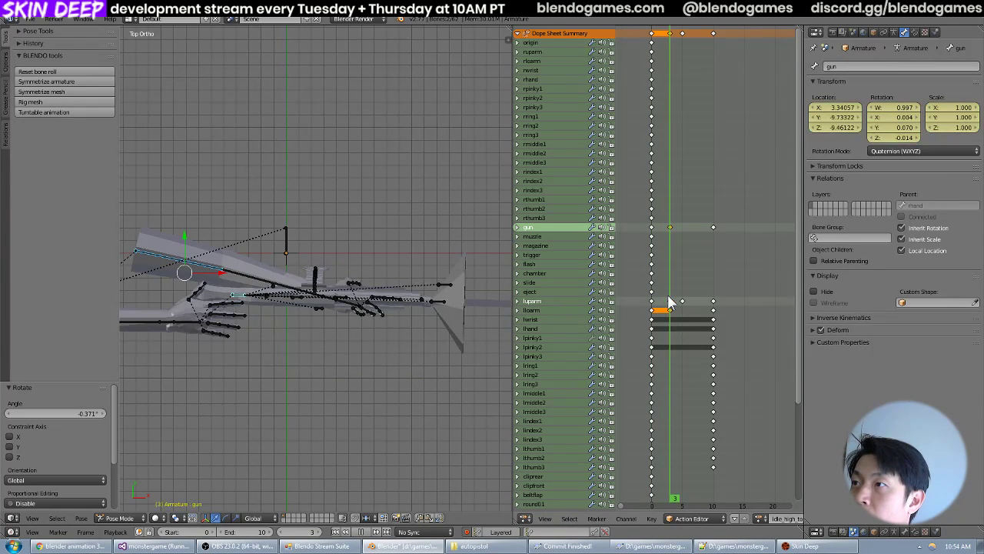
Duplicate the frame 10 keyframes of the gun, luparm and lloarm bones to frame 7.
left_click(712, 300)
middle_click_drag(395, 269, 441, 217)
middle_click_drag(324, 265, 367, 279)
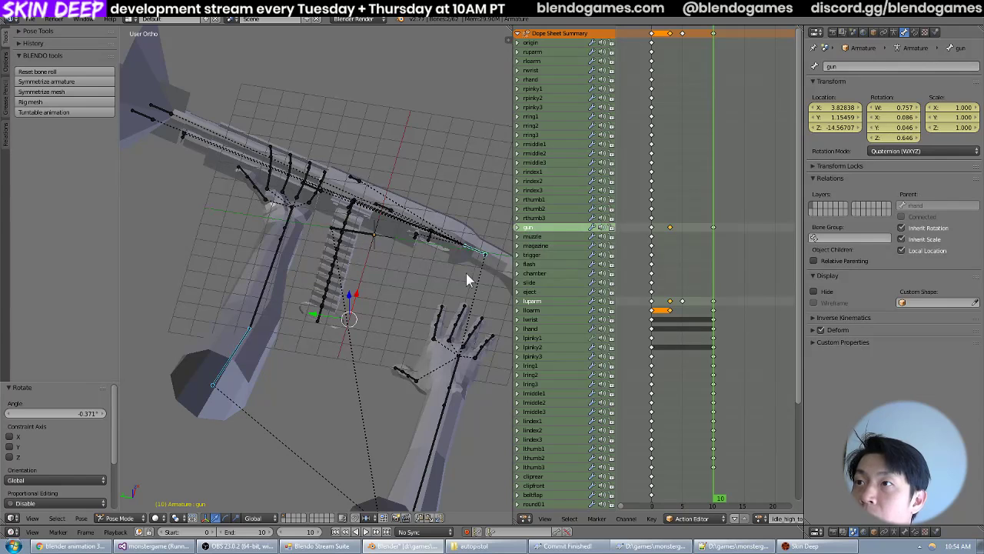
left_click(714, 227)
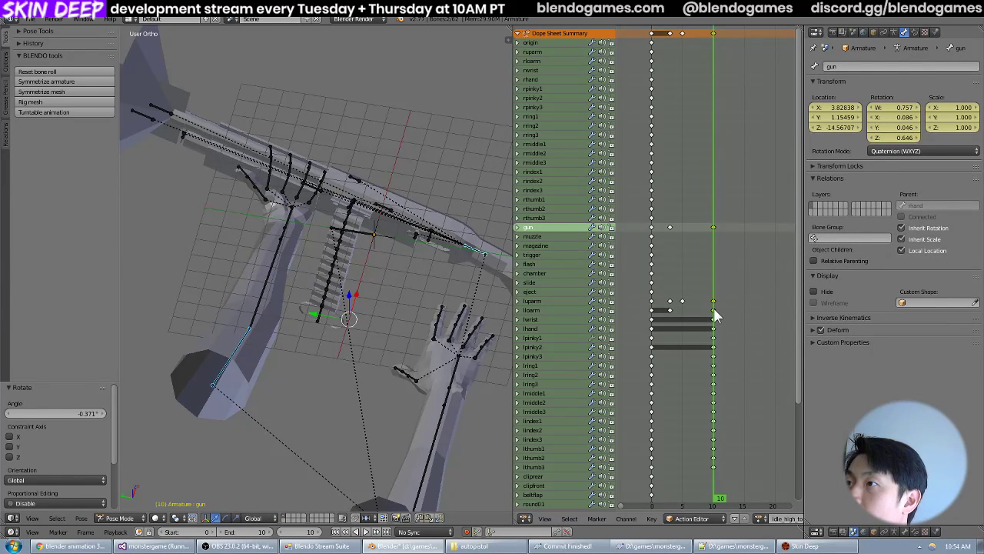
key("shift+d")
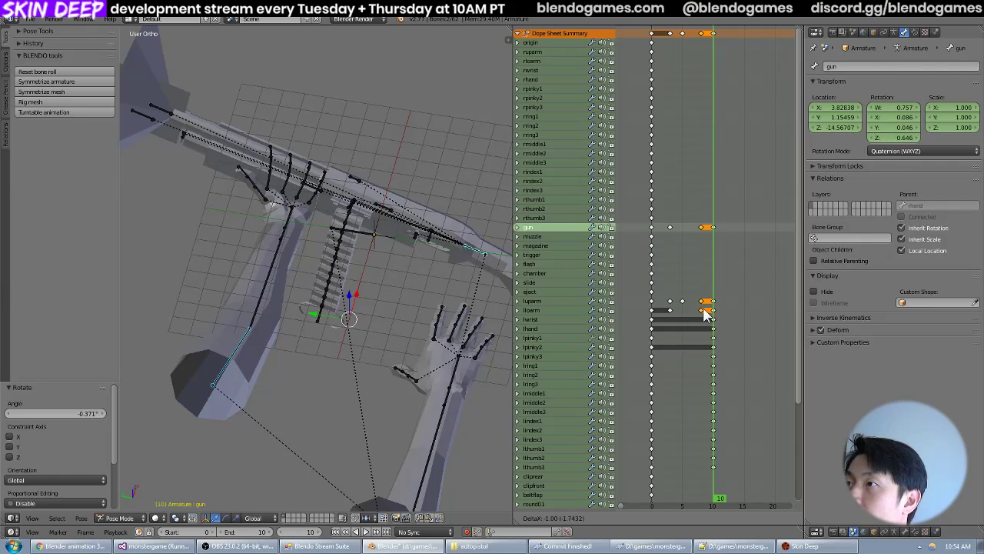
left_click(699, 314)
At frame 7, rotate the gun and luparm bones together about -1.69° in top view.
key("Left")
key("Left")
key("Left")
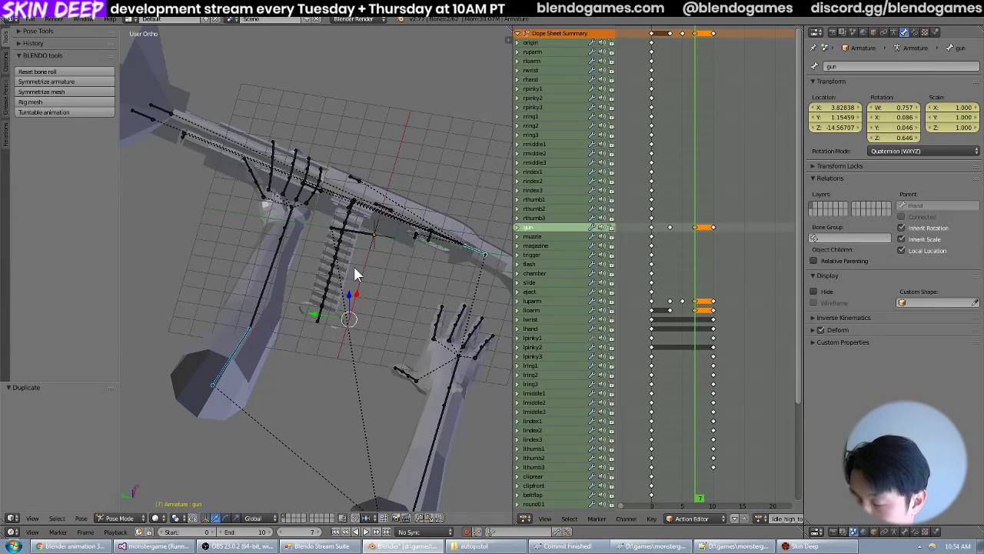
key("KP_7")
scroll(396, 252, "down", 3)
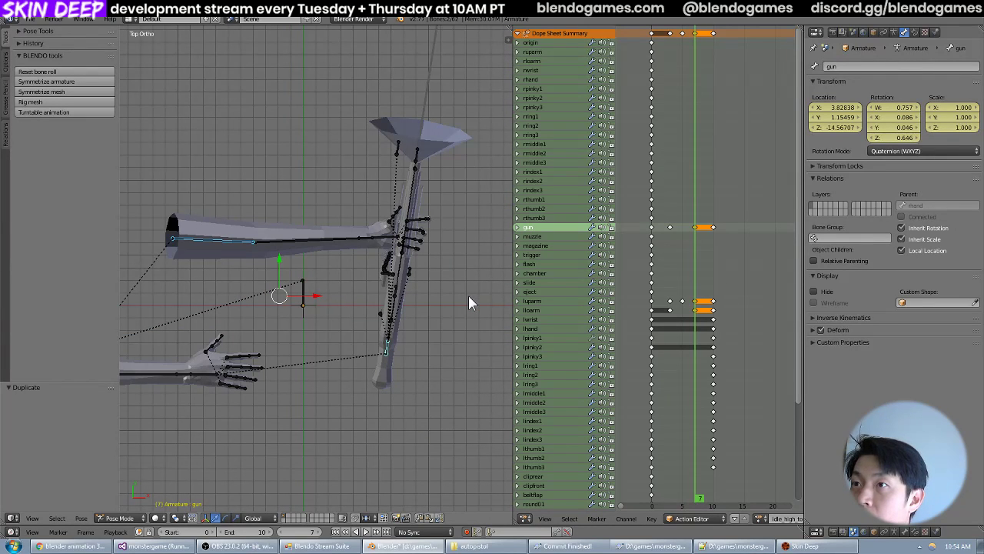
key("r")
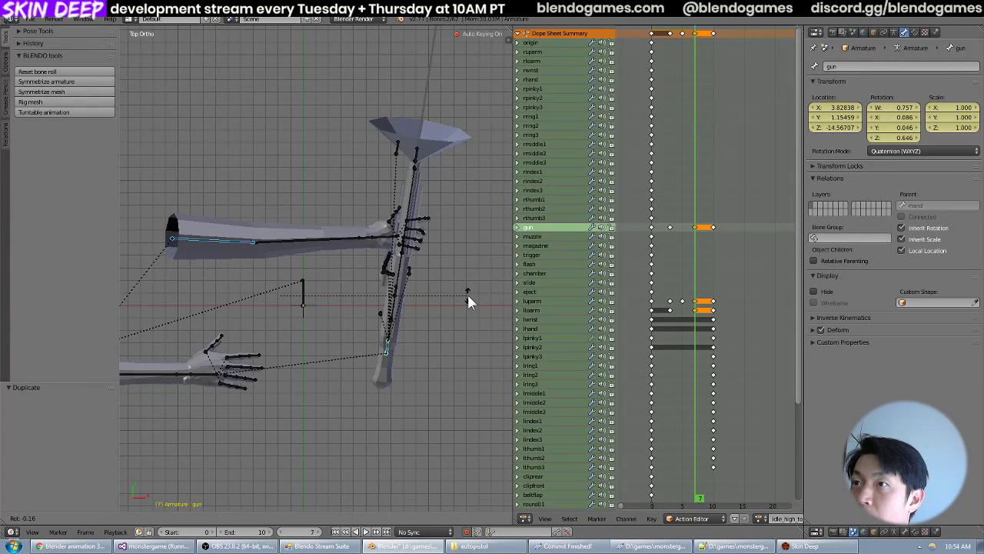
right_click(467, 294)
key("r")
right_click(466, 291)
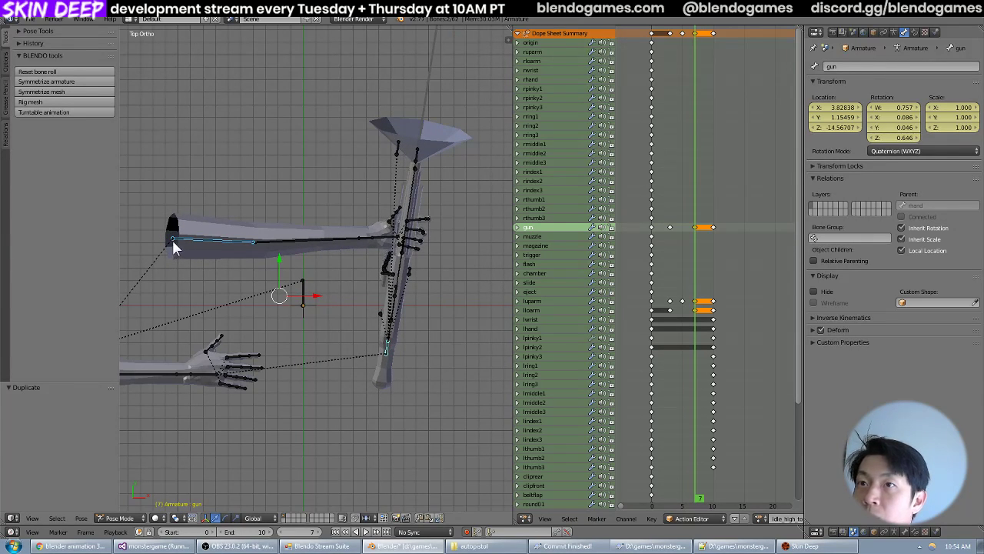
key("r")
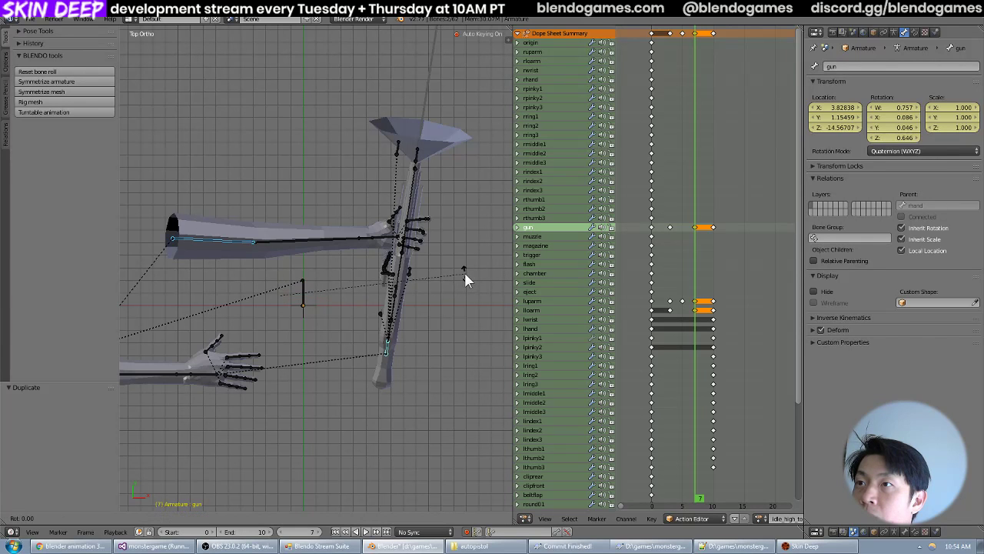
left_click(462, 271)
Rotate the gun and luparm bones about 1.72° in front view at frame 7.
key("KP_1")
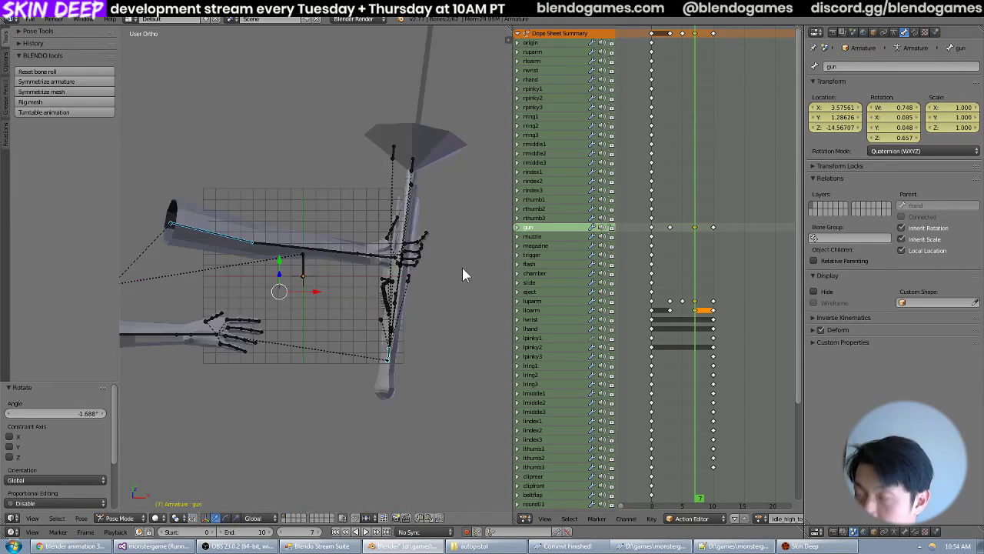
key("r")
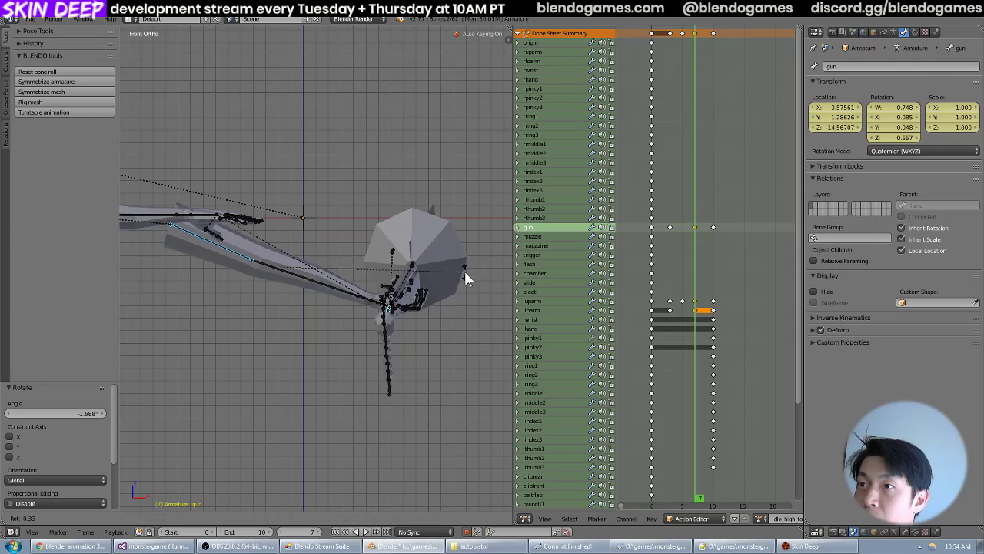
right_click(472, 277)
key("r")
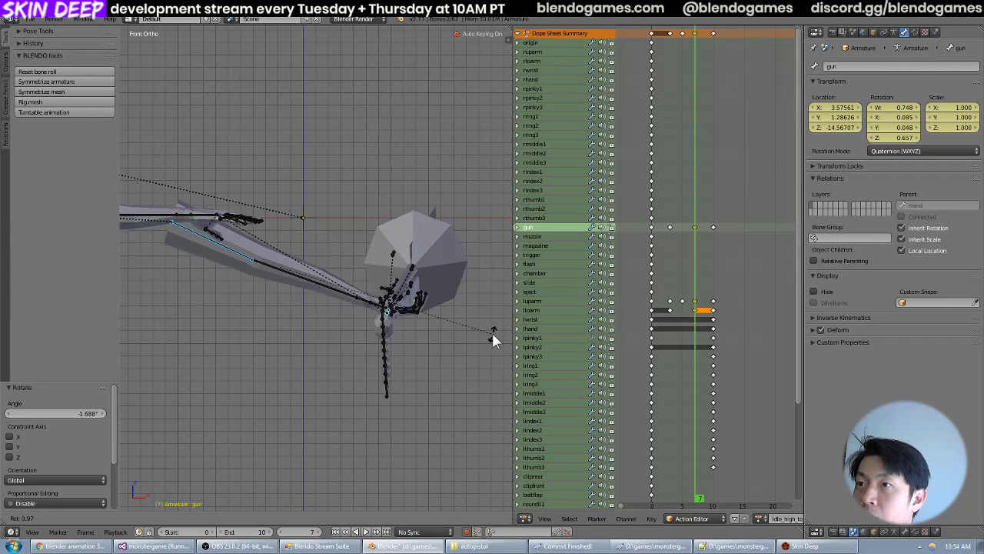
left_click(401, 296)
Step through the animation from frame 0 to 10 and back to 7, examining the motion of the gun and left arm.
middle_click_drag(401, 296, 428, 305)
left_click(651, 305)
key("Right")
key("Right")
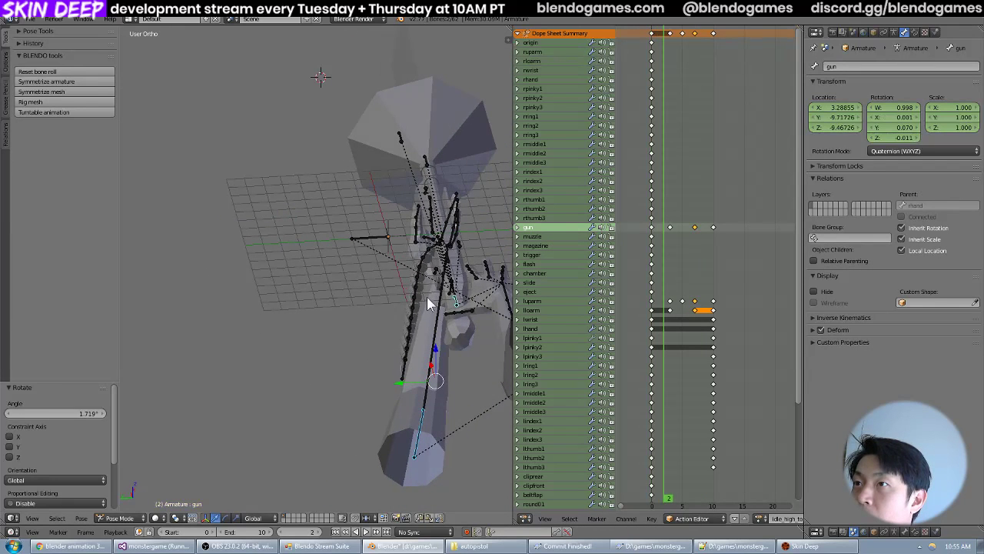
key("Right")
key("Right")
key("Right")
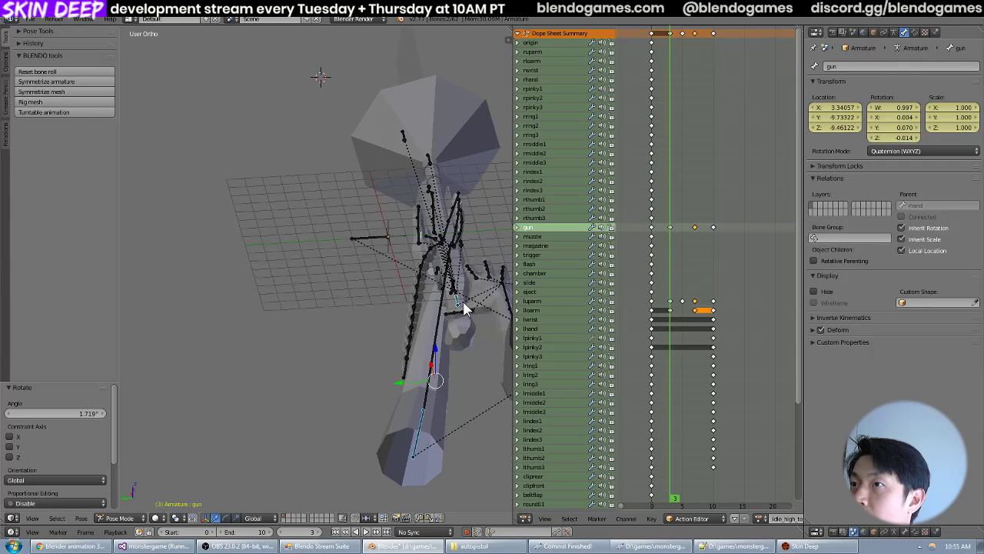
key("Right")
key("Right")
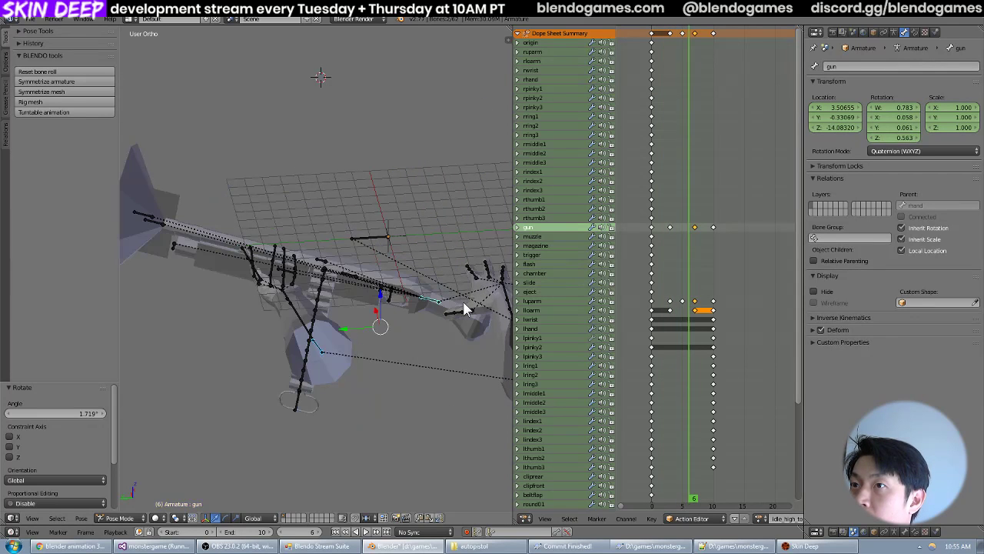
key("Right")
key("Right")
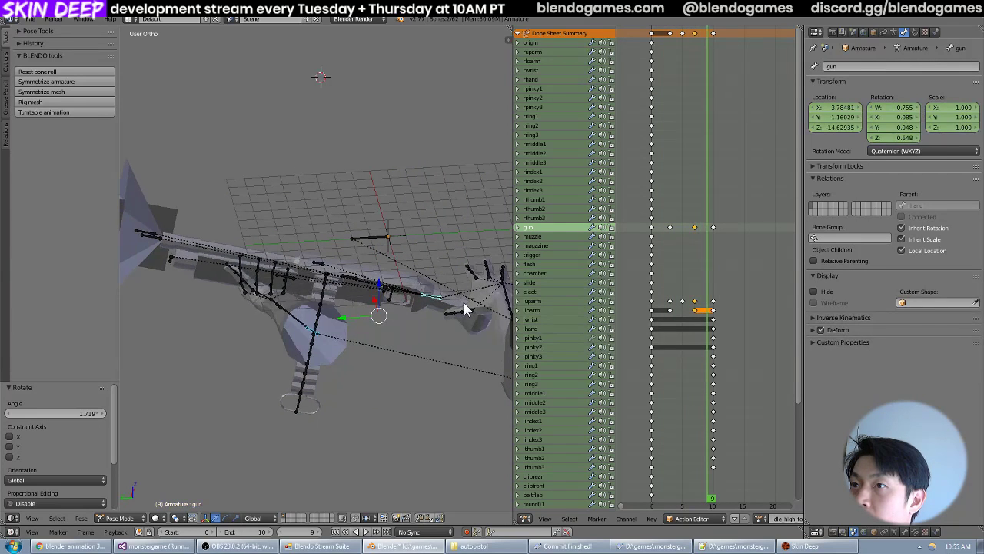
key("Right")
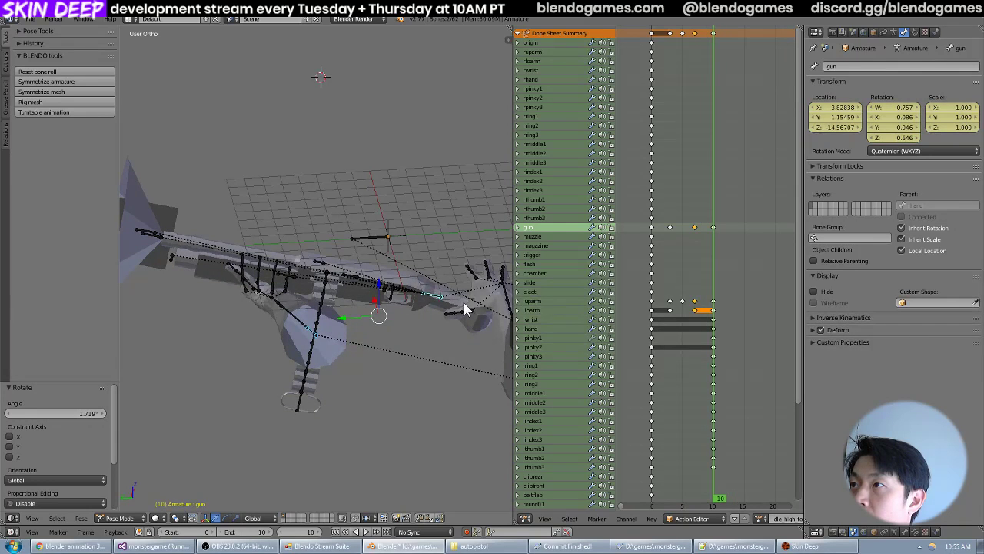
key("Left")
key("Left")
key("Left")
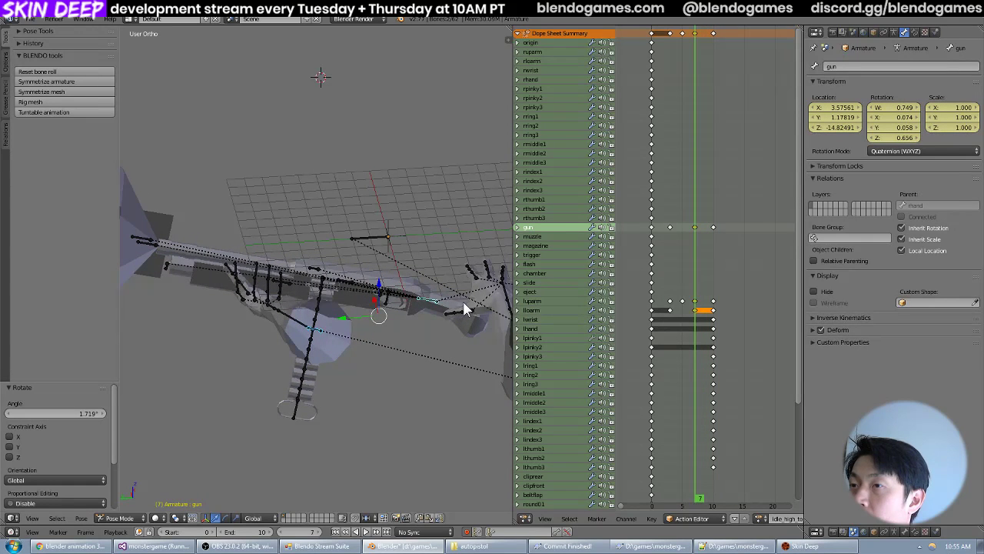
Advance to frame 10, save the Blender file and export the animation over idle_high_to_low.md5anim.
key("Right")
key("Right")
key("Right")
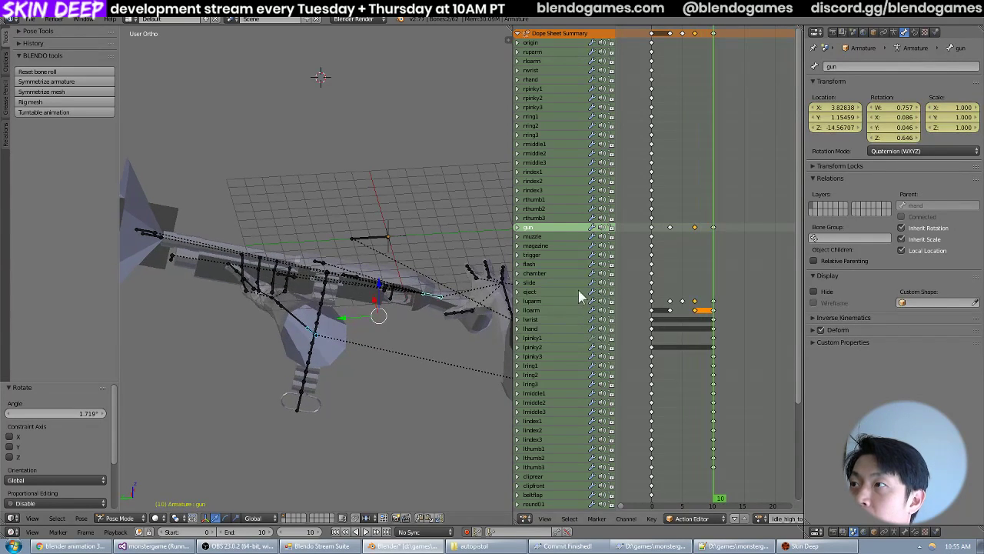
left_click(33, 20)
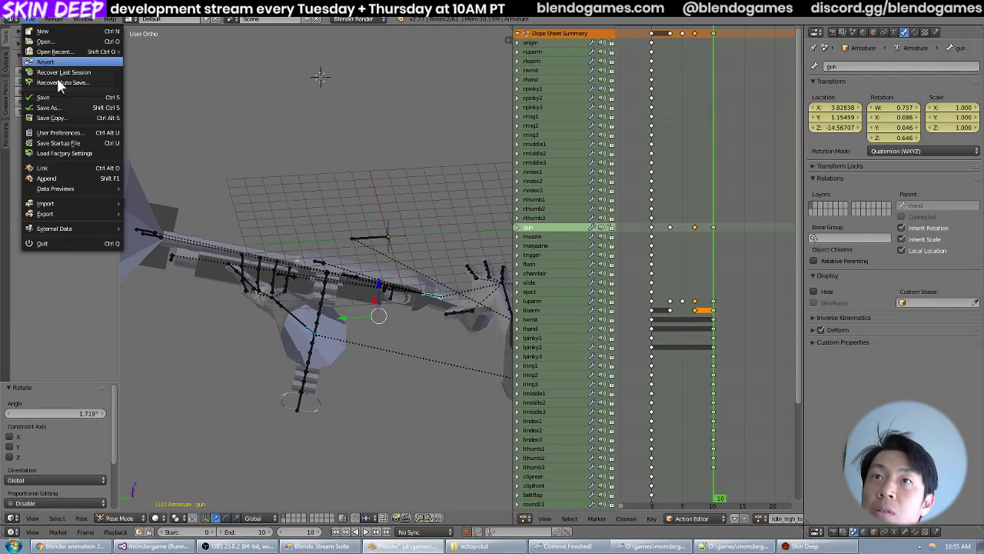
left_click(58, 94)
left_click(31, 20)
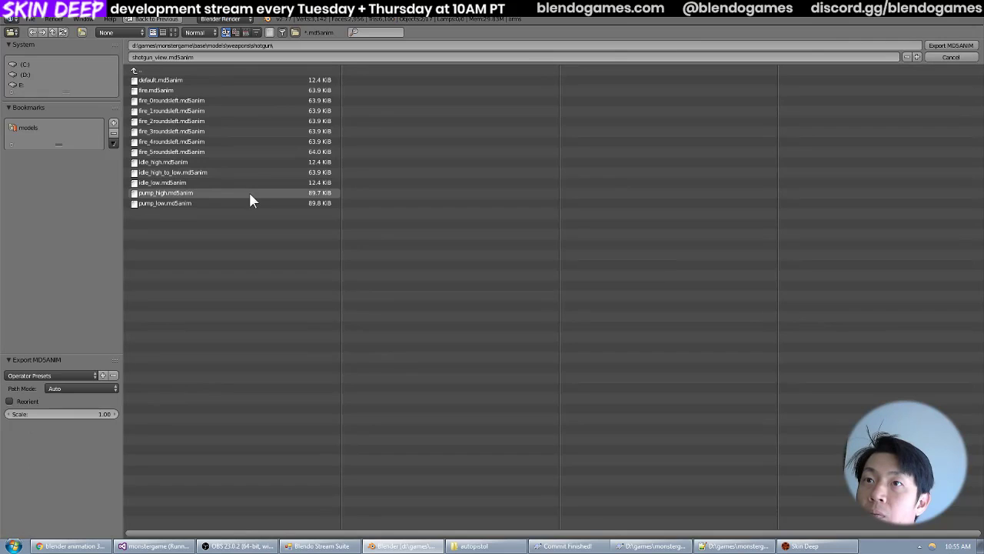
left_click(255, 173)
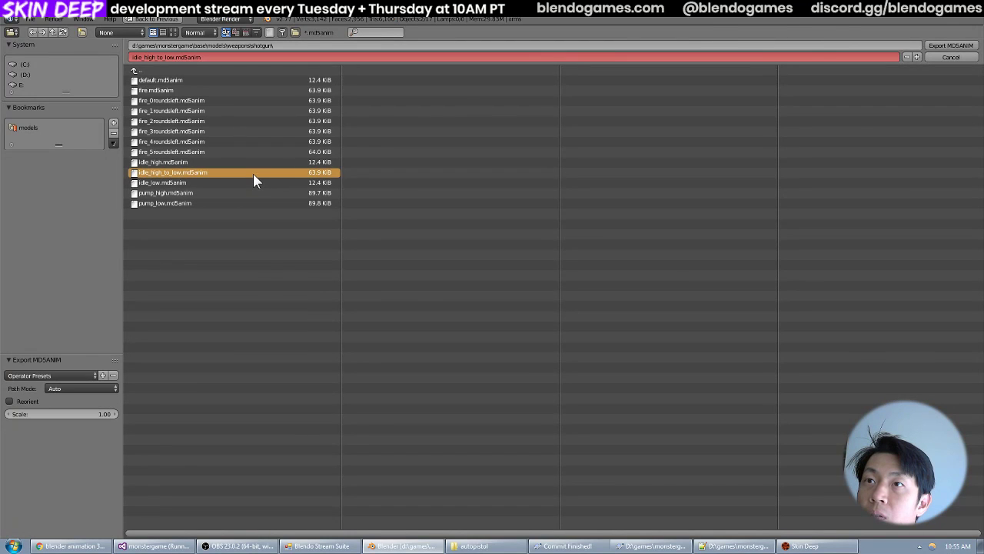
double_click(253, 173)
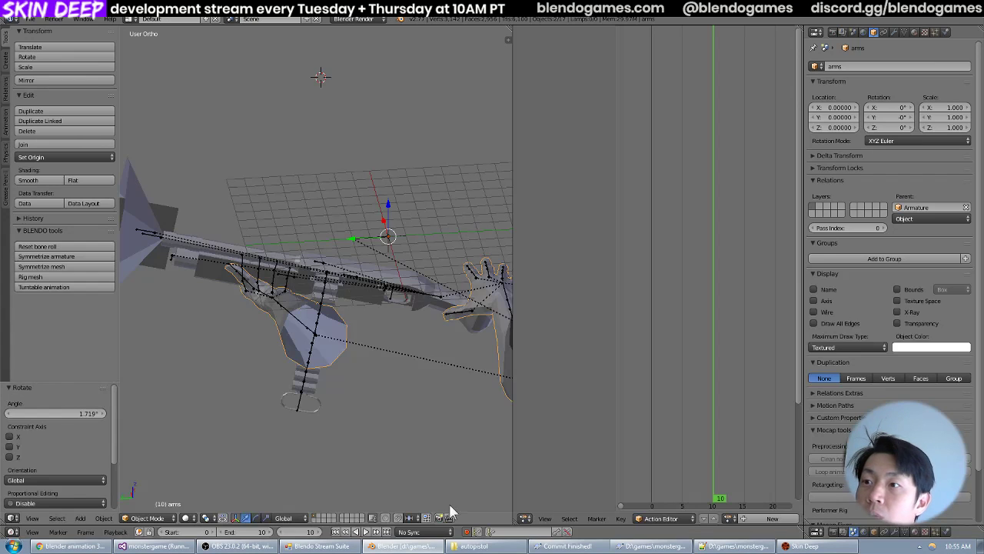
Switch to Skin Deep and fire the shotgun twice, examining how it lowers from high to low idle.
left_click(807, 546)
key("grave")
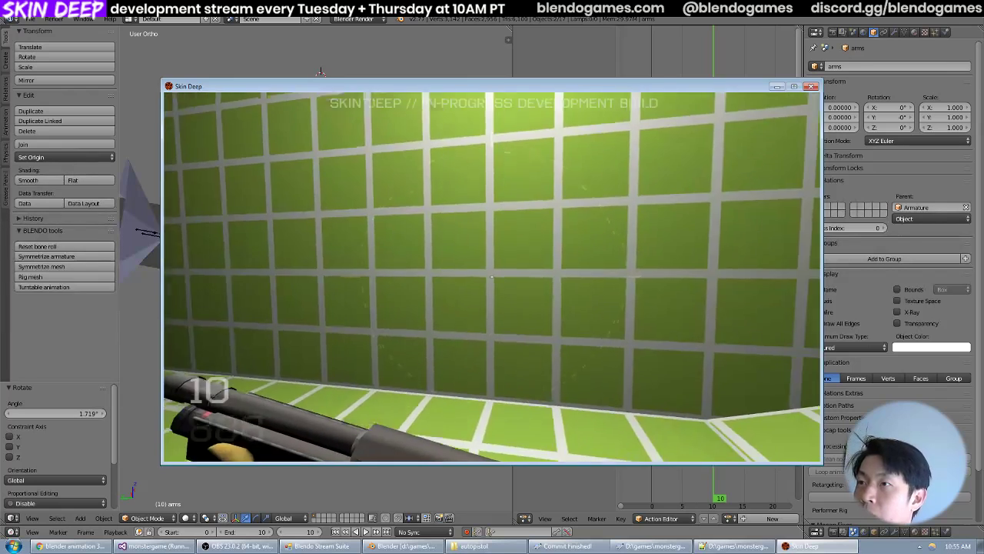
left_click(492, 276)
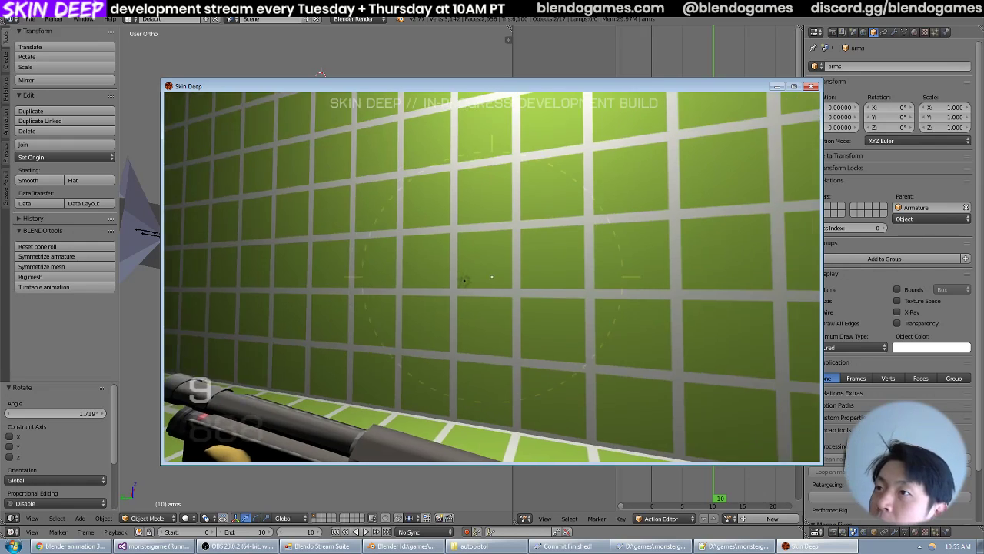
left_click(492, 277)
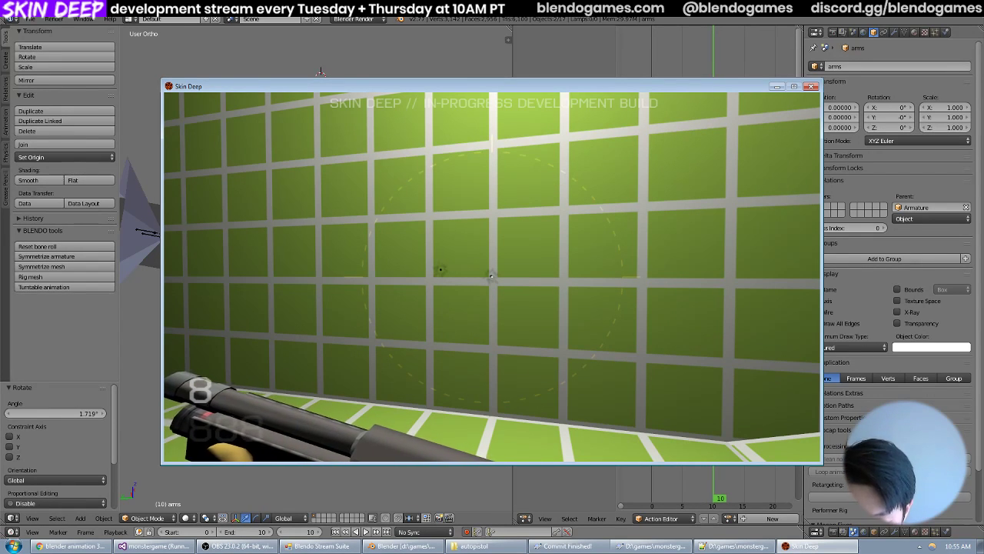
Equip the autopistol and fire it twice to compare its lowering motion, ending with the shotgun equipped.
key("1")
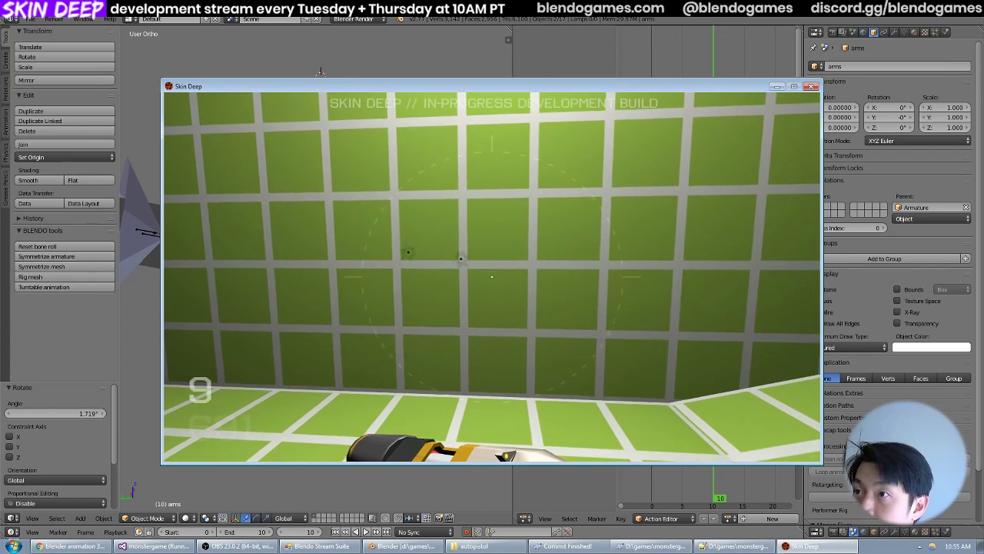
left_click(492, 277)
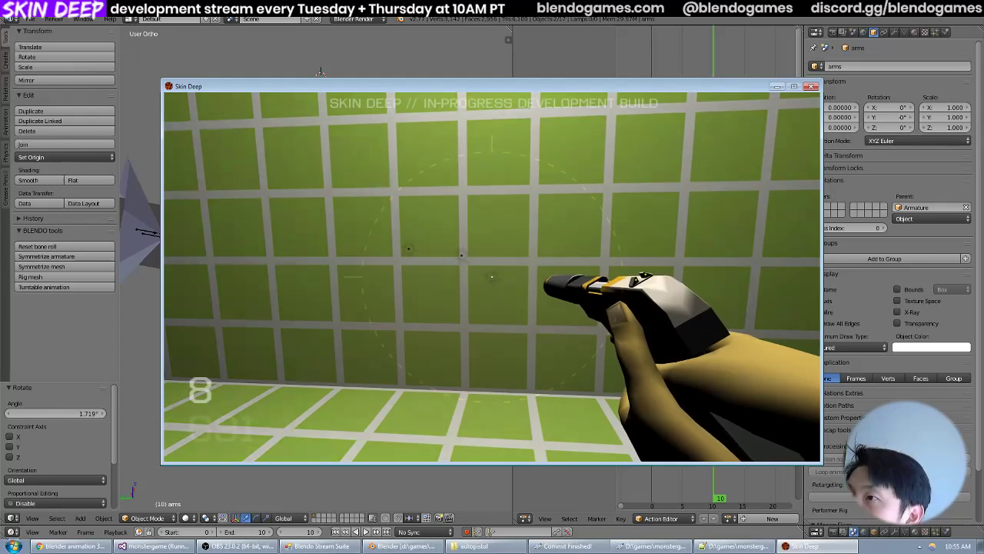
key("r")
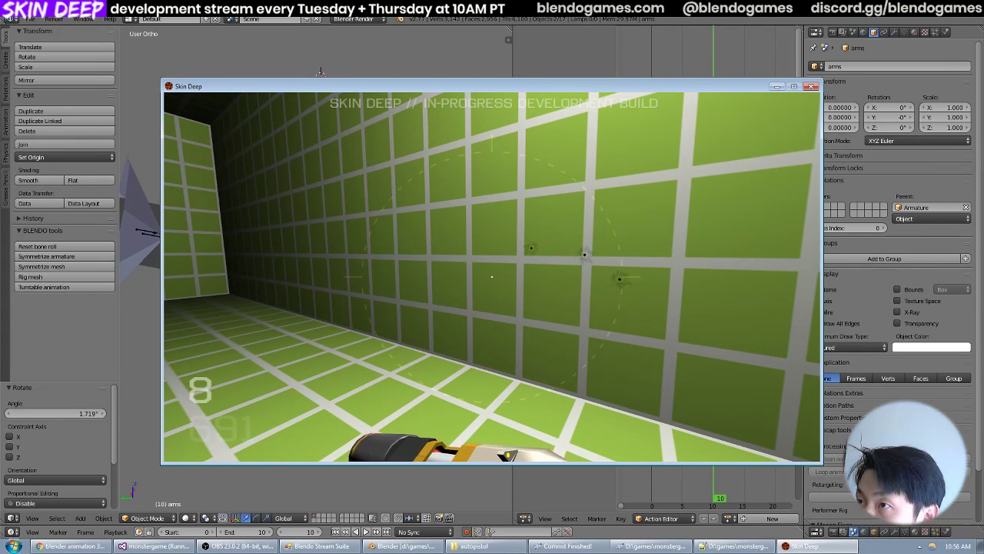
left_click(492, 276)
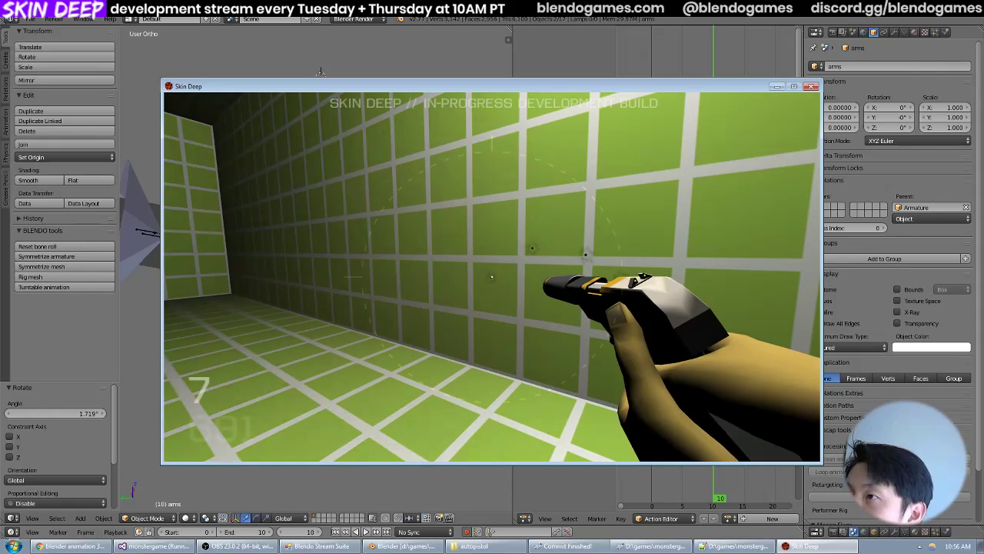
key("r")
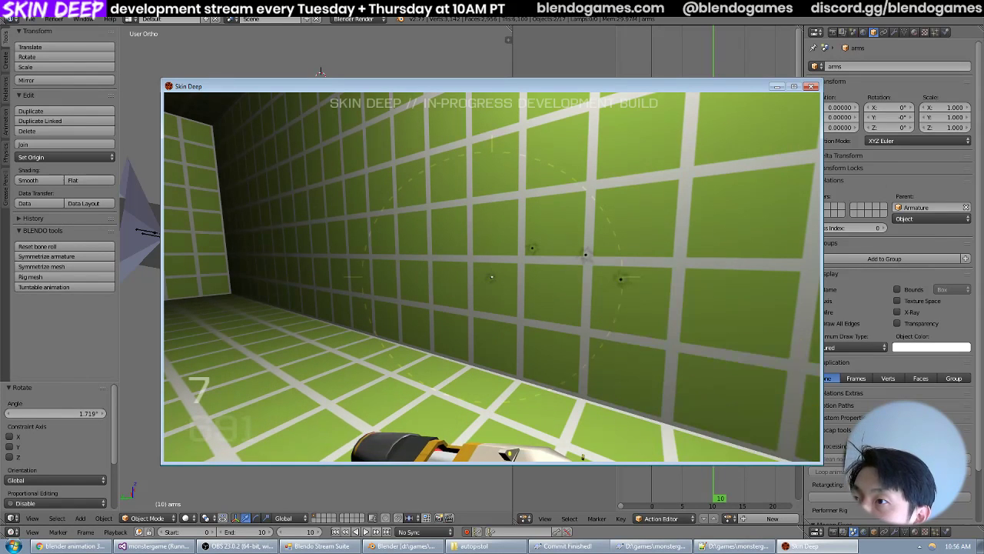
key("grave")
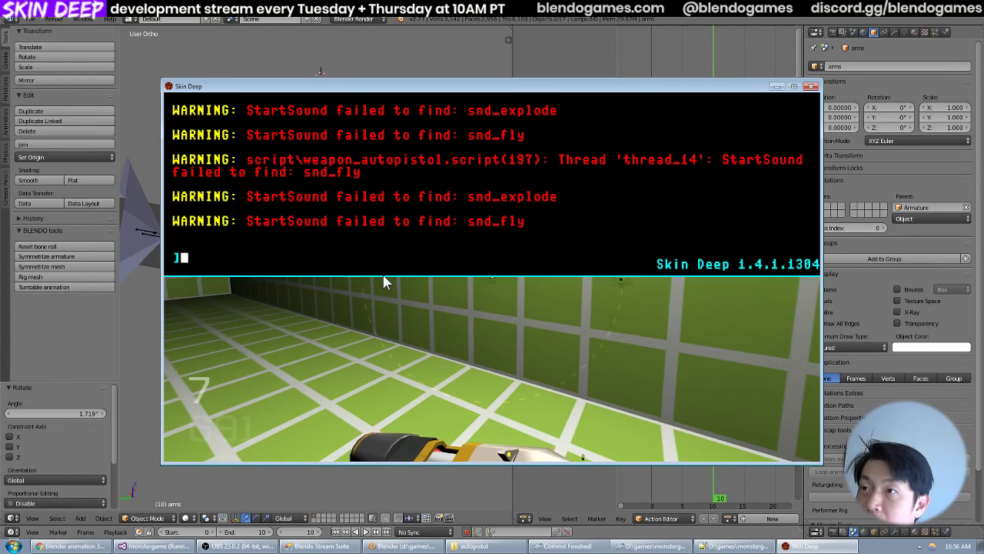
key("grave")
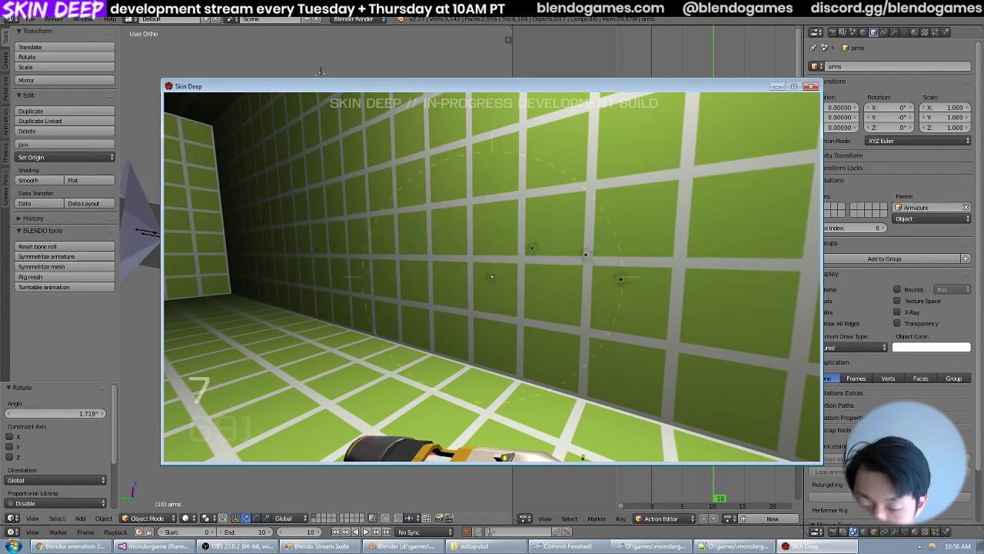
key("3")
key("grave")
In Blender, select the action's keyframes after frame 0 and scale their timing from frame 0 by 1.482.
left_click(35, 19)
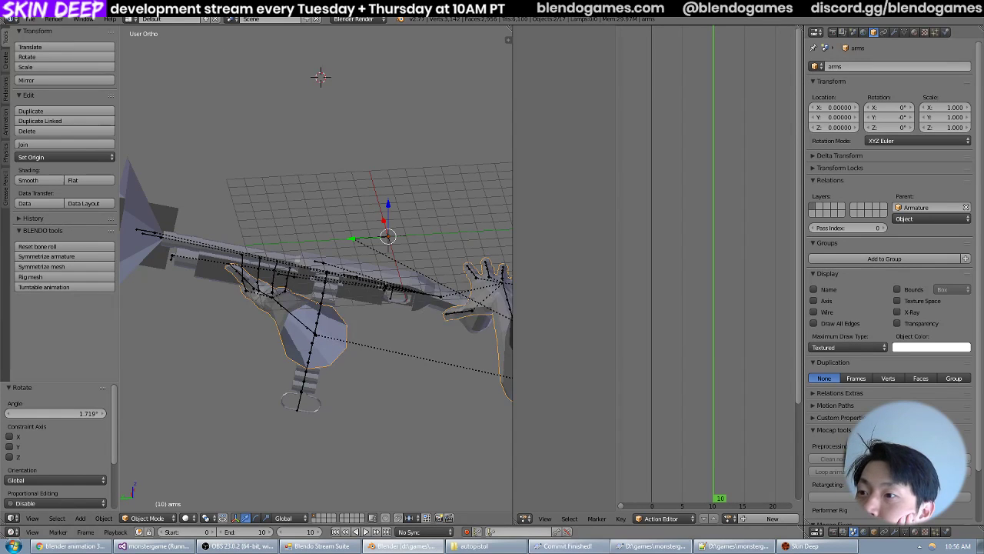
right_click(306, 326)
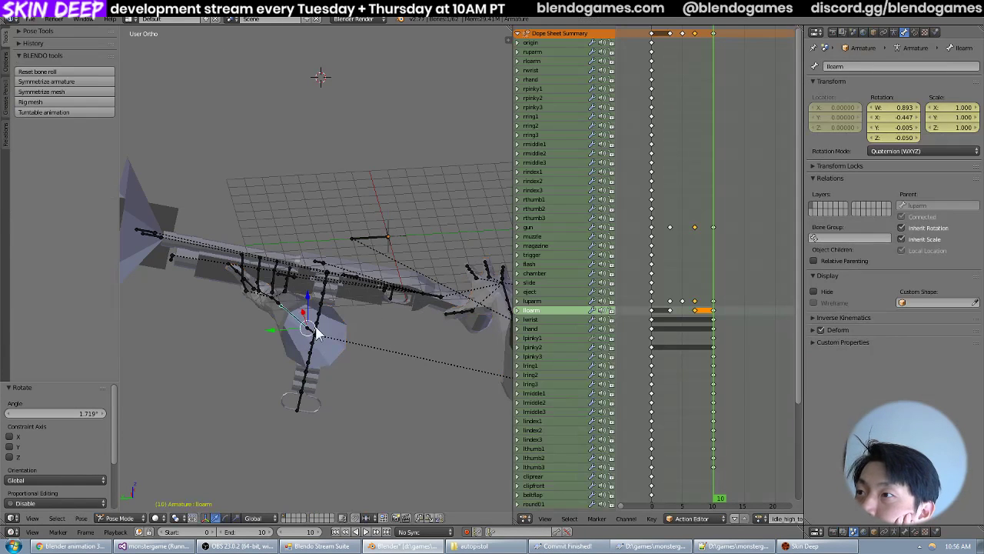
left_click_drag(706, 337, 710, 338)
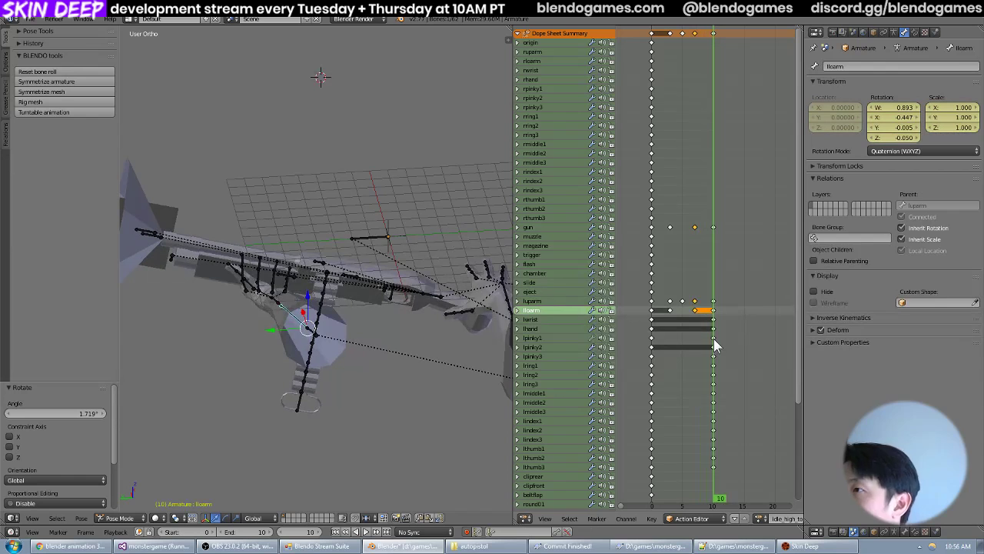
key("a")
middle_click_drag(736, 214, 751, 139)
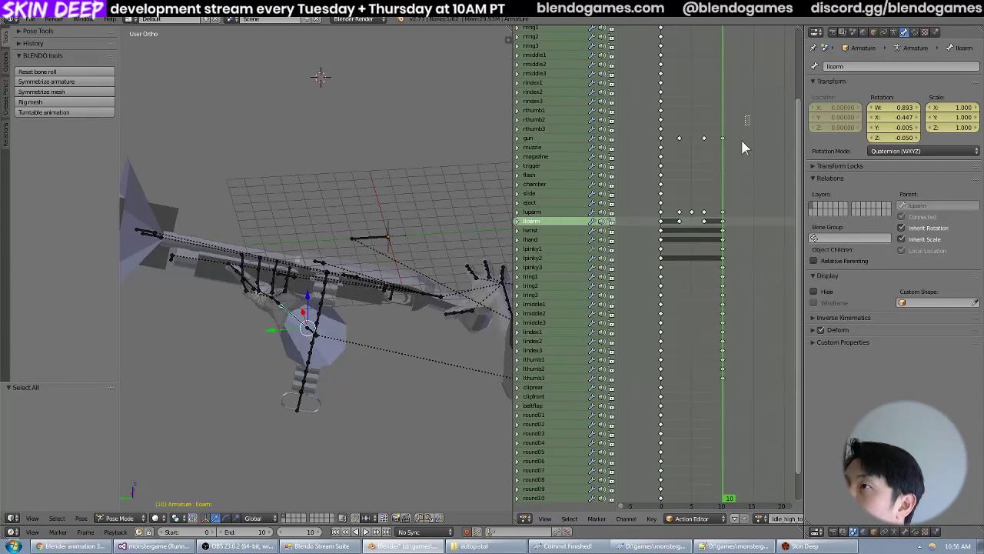
left_click_drag(742, 142, 669, 396)
middle_click_drag(662, 369, 652, 372)
left_click(649, 338)
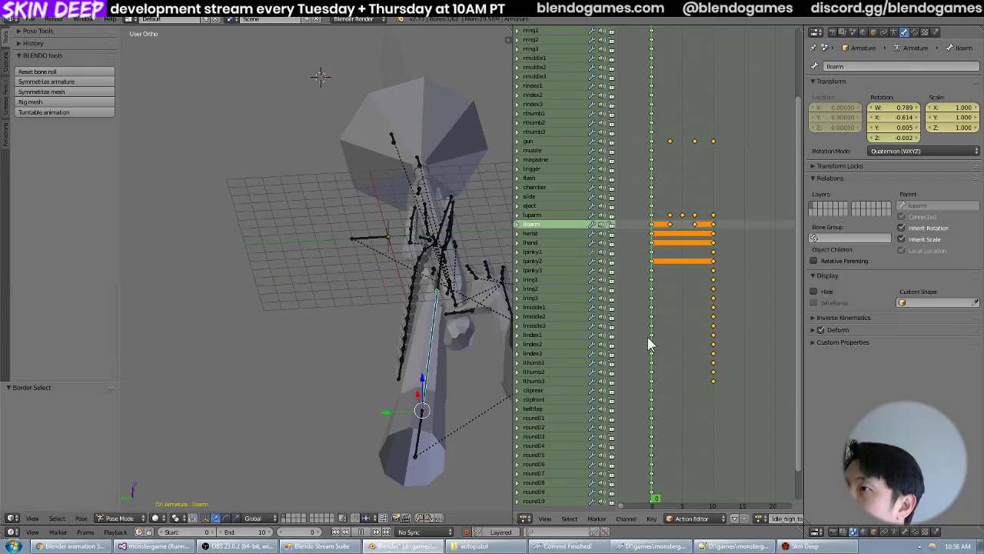
key("s")
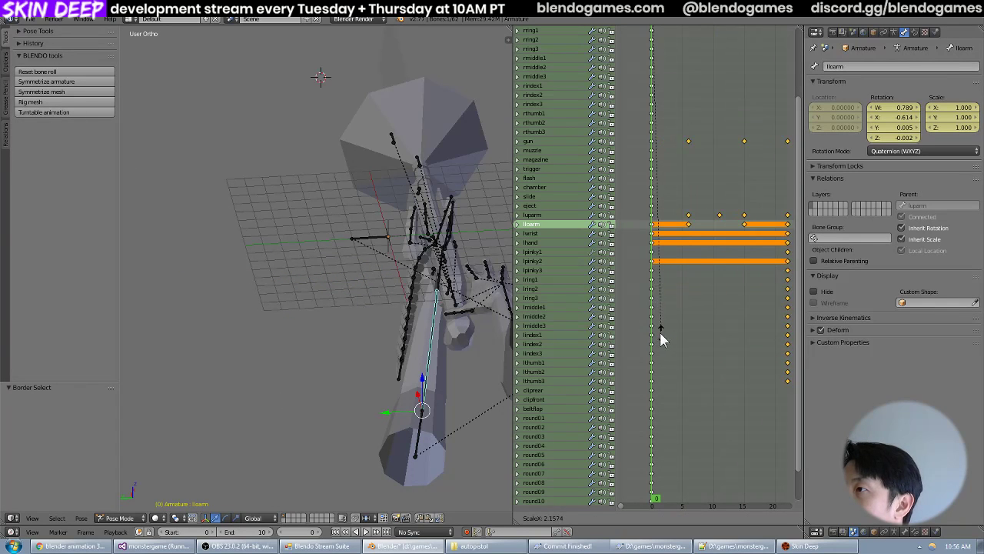
left_click(658, 339)
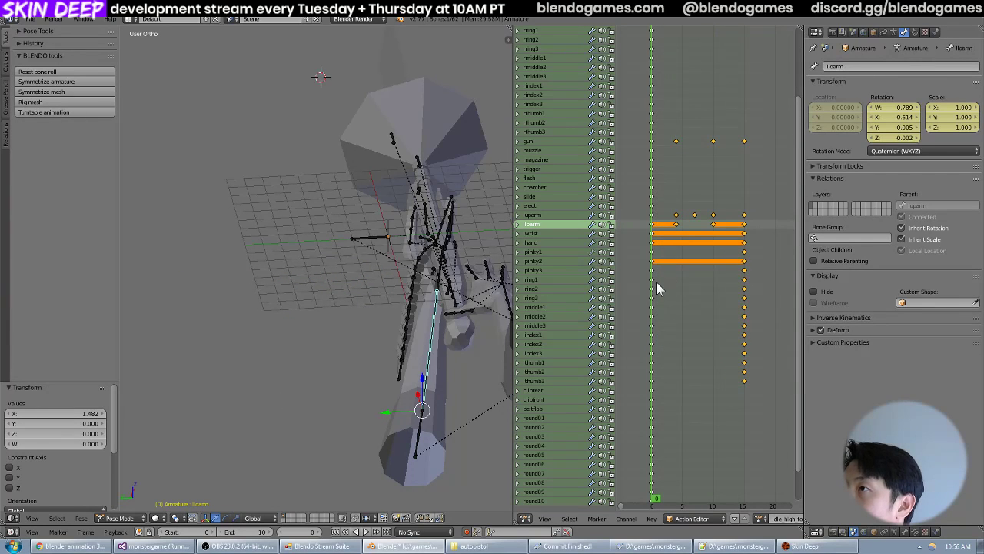
Scrub the stretched animation to frame 15 and save the Blender file.
left_click_drag(657, 288, 742, 290)
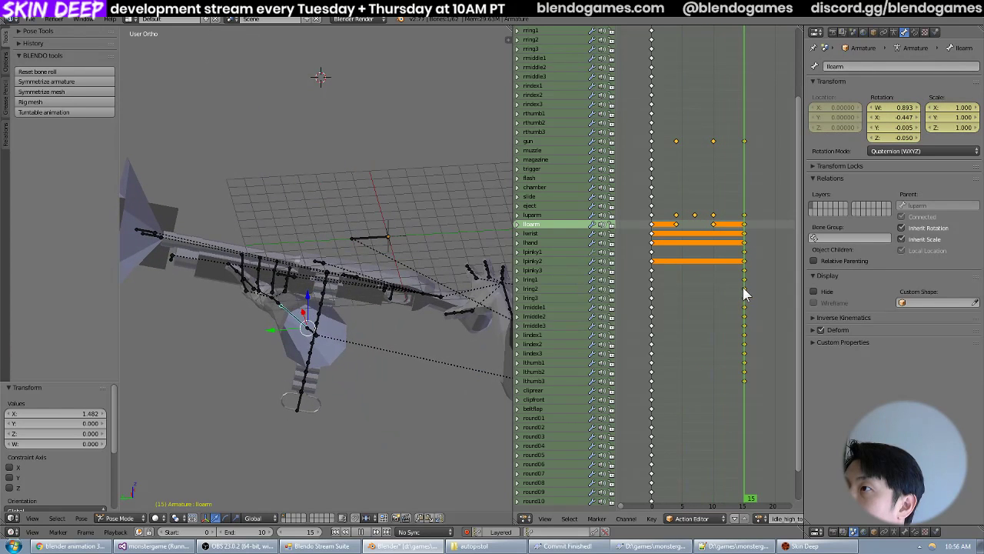
left_click(31, 19)
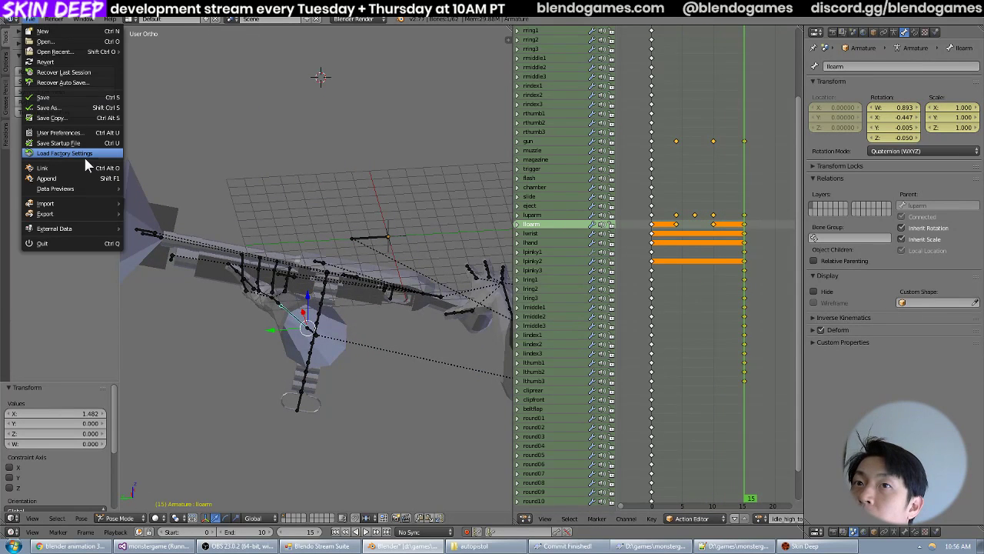
left_click(67, 100)
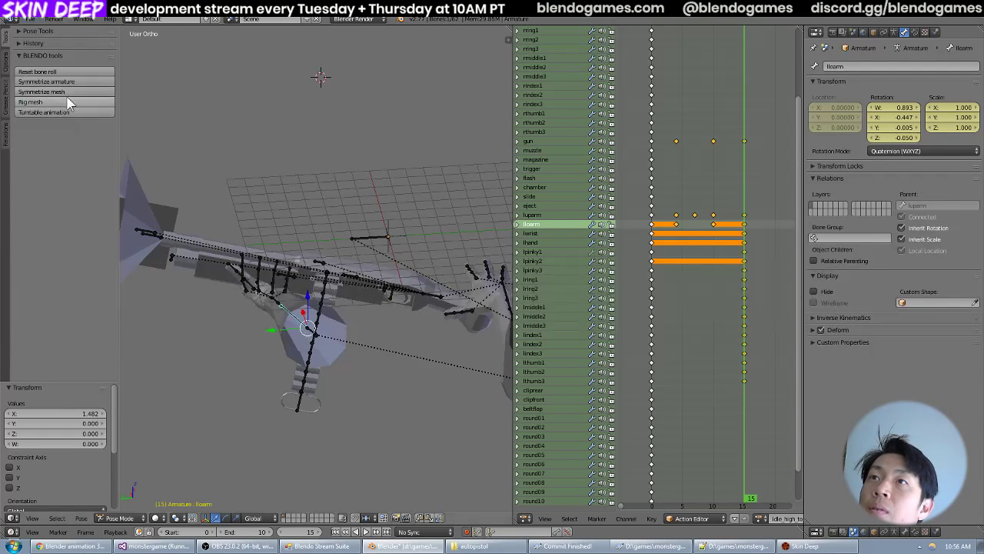
Set the animation's end frame to 15 and export it over idle_high_to_low.md5anim.
left_click(35, 21)
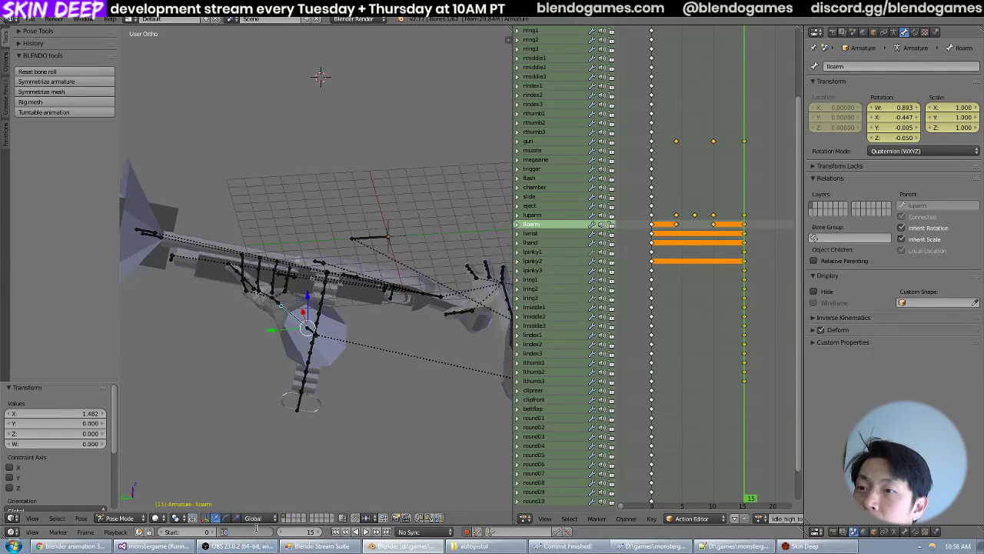
type("15")
key("Return")
key("ctrl+e")
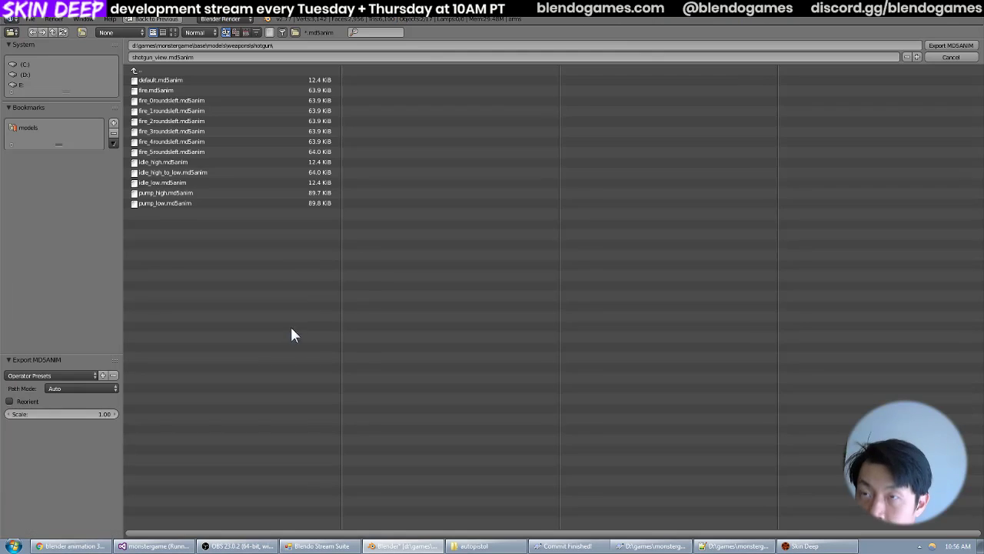
double_click(238, 172)
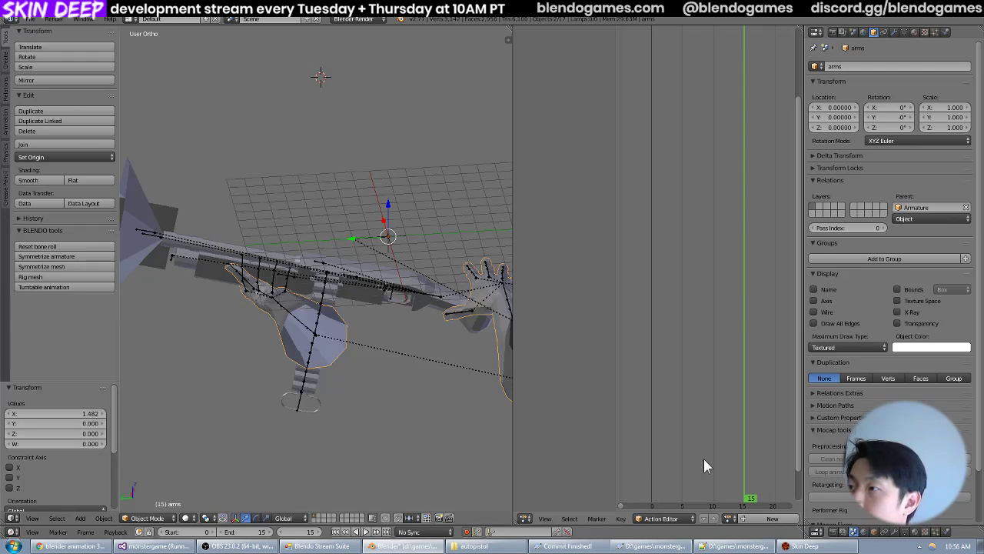
Switch to Skin Deep and fire the shotgun to examine the slower lowering animation.
left_click(817, 545)
key("grave")
left_click(492, 277)
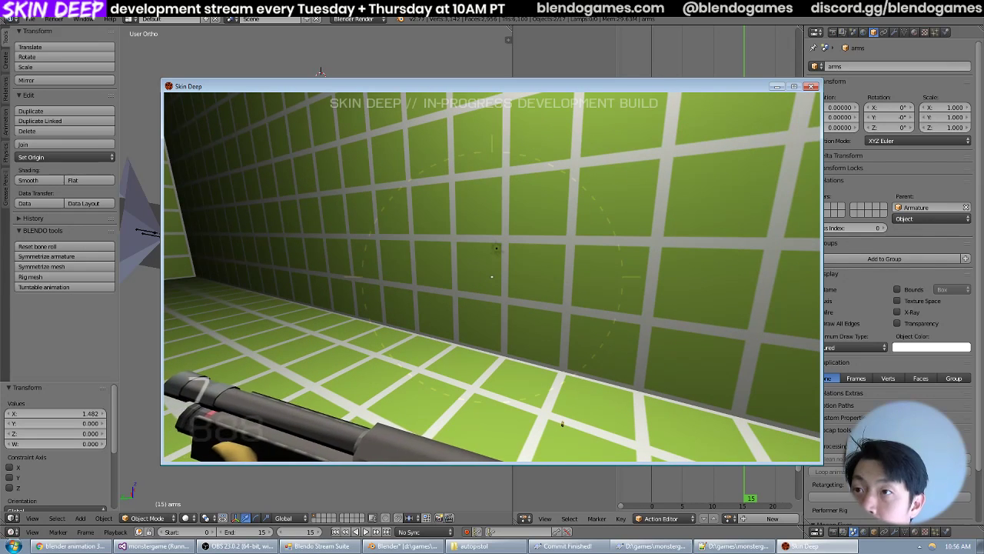
Quit Skin Deep and relaunch the monstergame project from Visual Studio.
key("Escape")
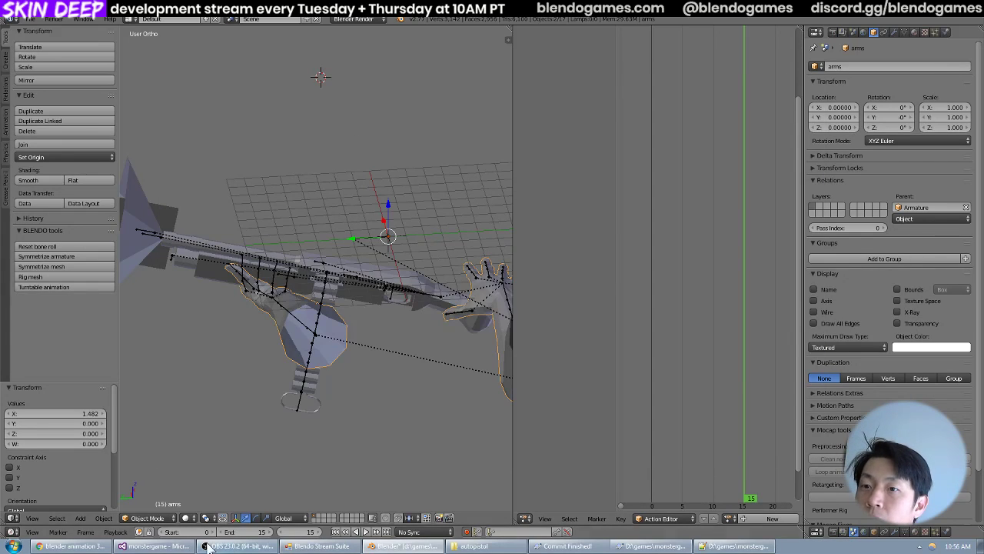
key("alt+Tab")
key("F5")
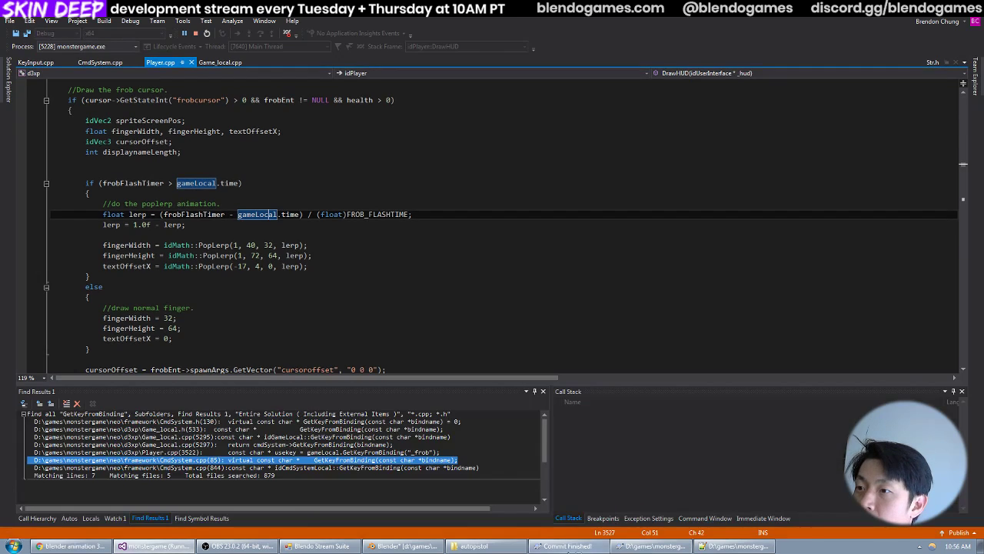
Switch to Blender and save the shotgun file with its new end frame.
left_click(403, 546)
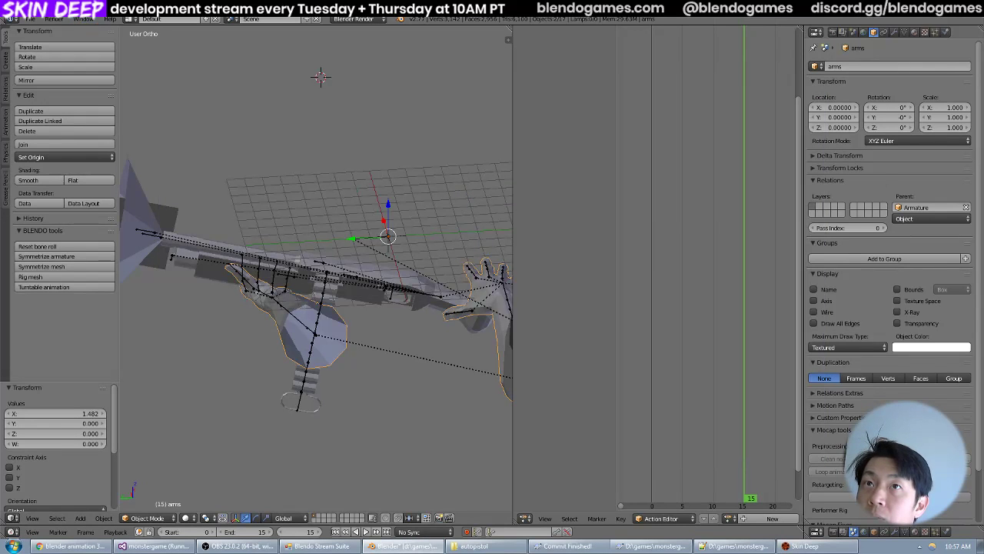
left_click(31, 20)
left_click(47, 96)
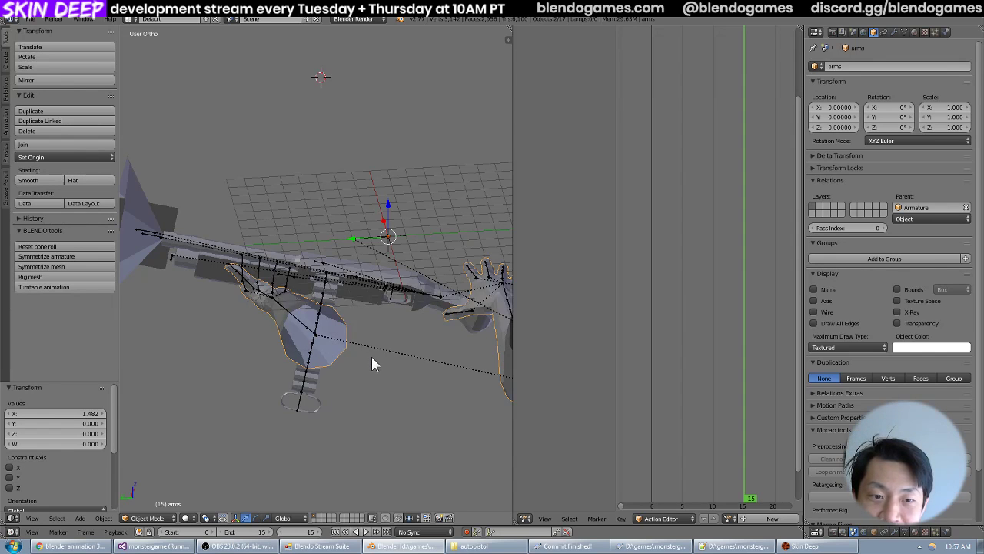
Switch to the relaunched Skin Deep and equip the shotgun to check its idle animation.
left_click(817, 546)
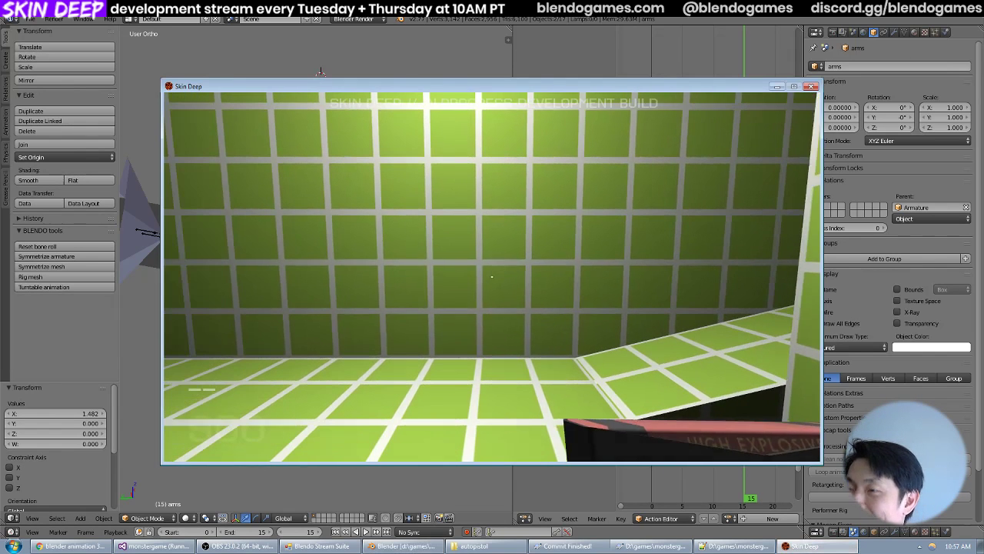
key("3")
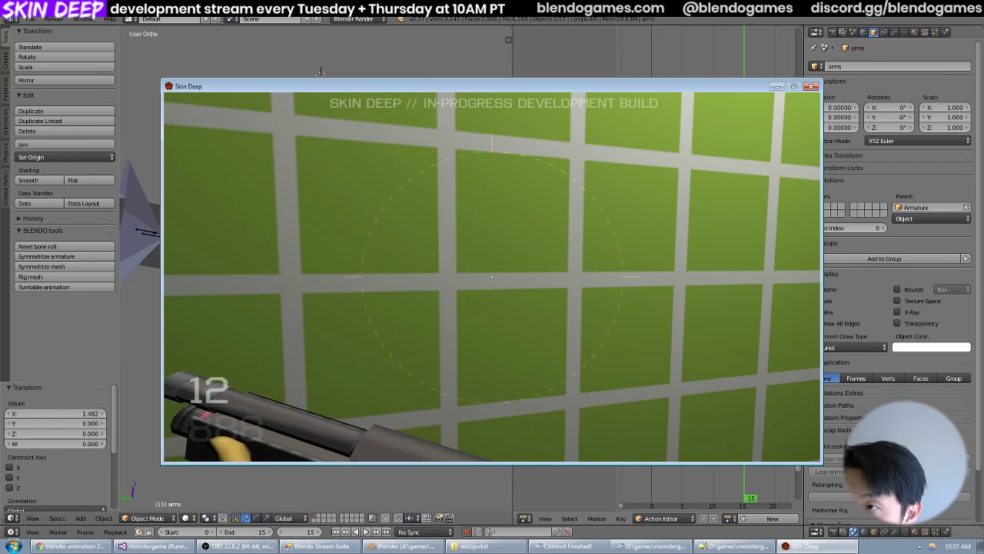
Move around the test room and swap from the shotgun to the TNT and back to check the weapon switch.
key("s")
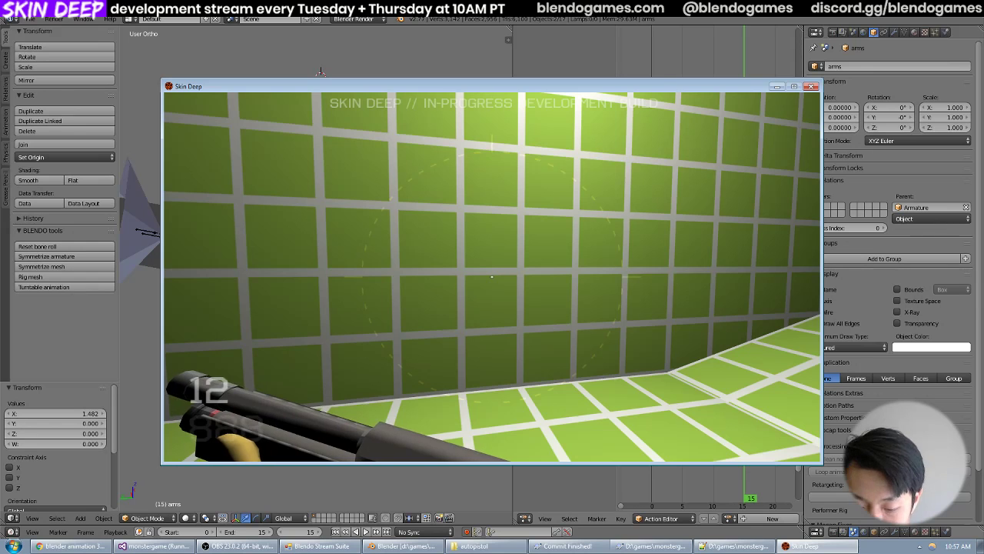
key("w")
key("2")
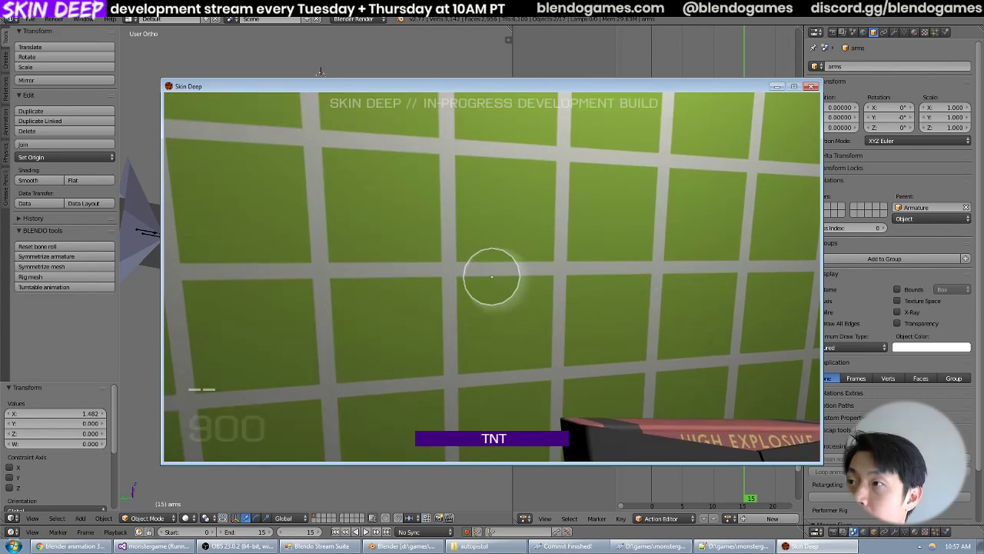
key("3")
Fire the shotgun repeatedly, bringing it back to its low idle after each shot, to examine the high-to-low transition.
left_click(492, 277)
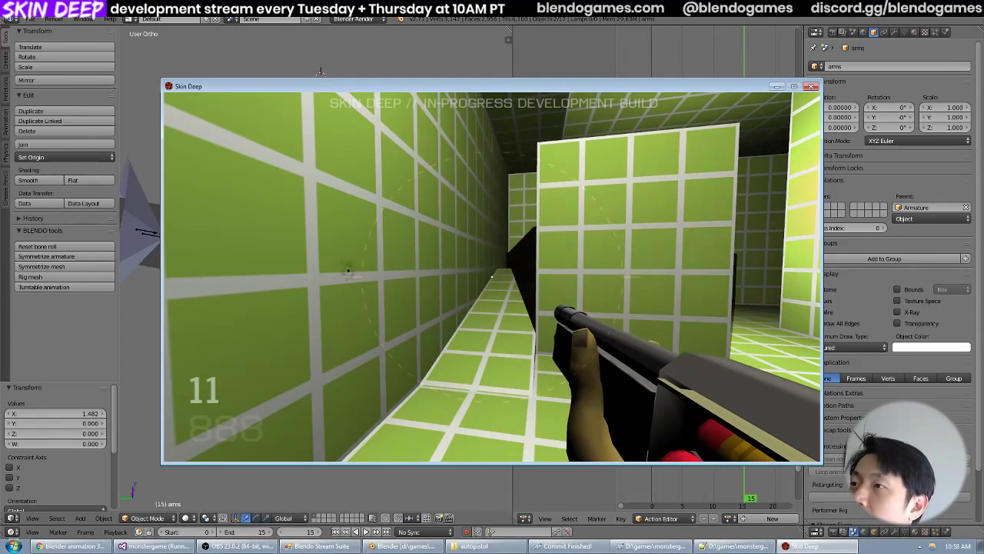
key("r")
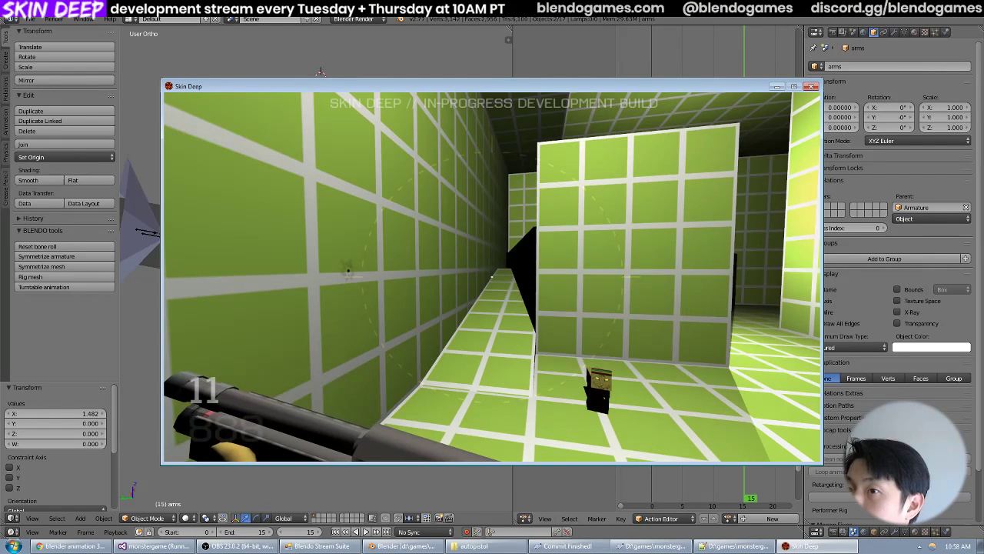
left_click(492, 276)
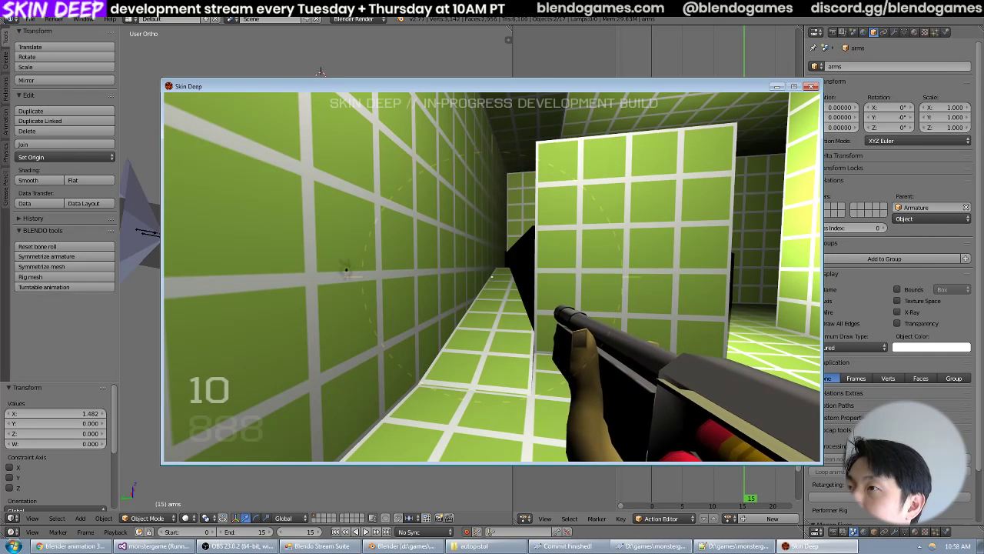
key("r")
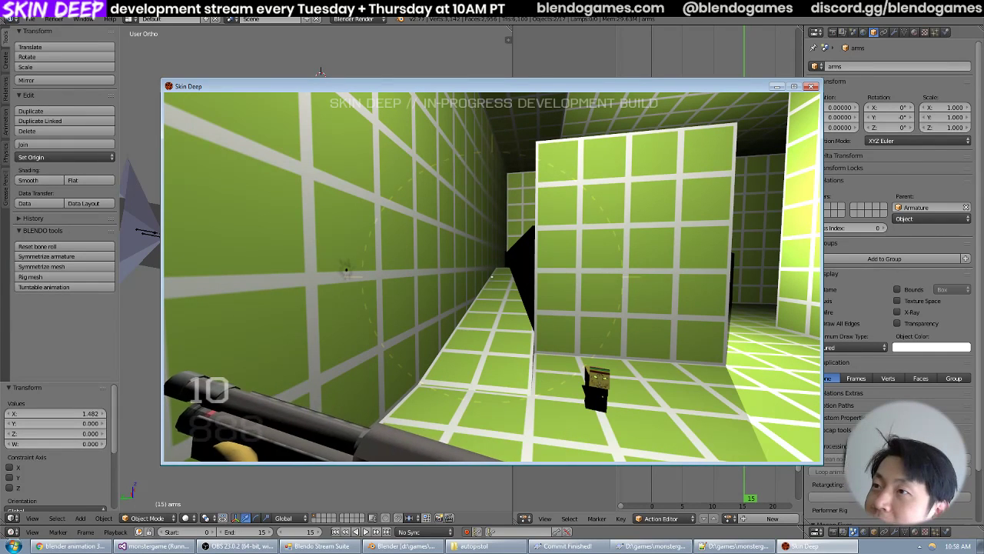
left_click(492, 276)
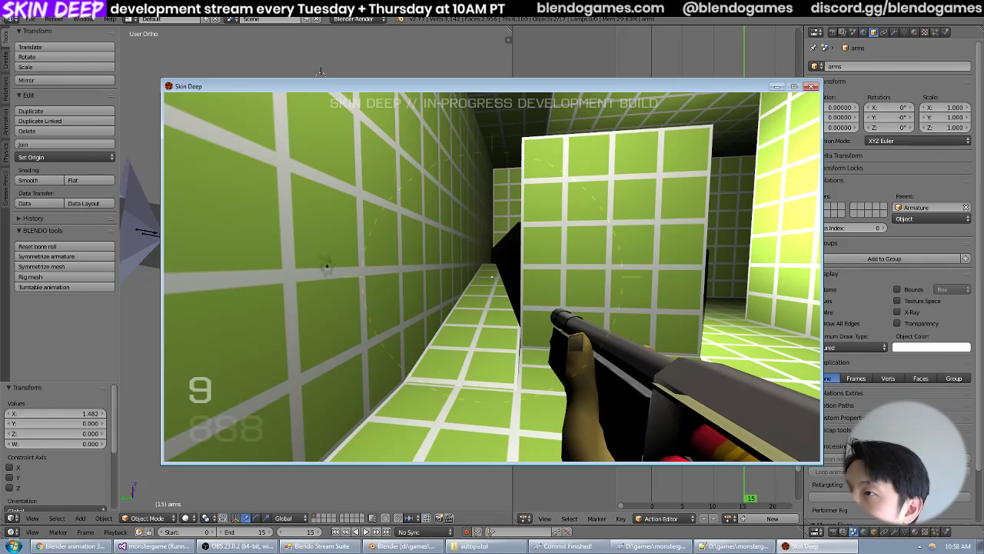
key("r")
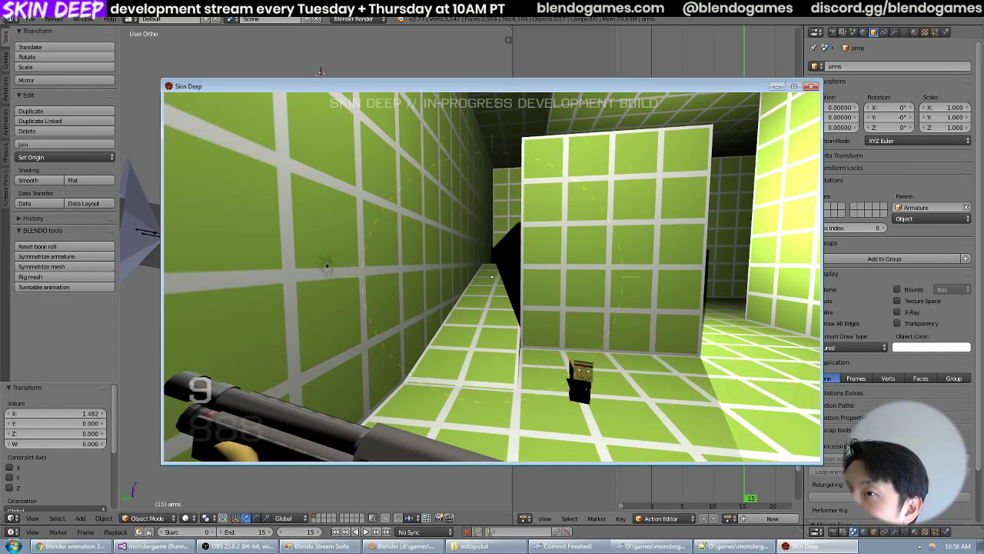
left_click(492, 277)
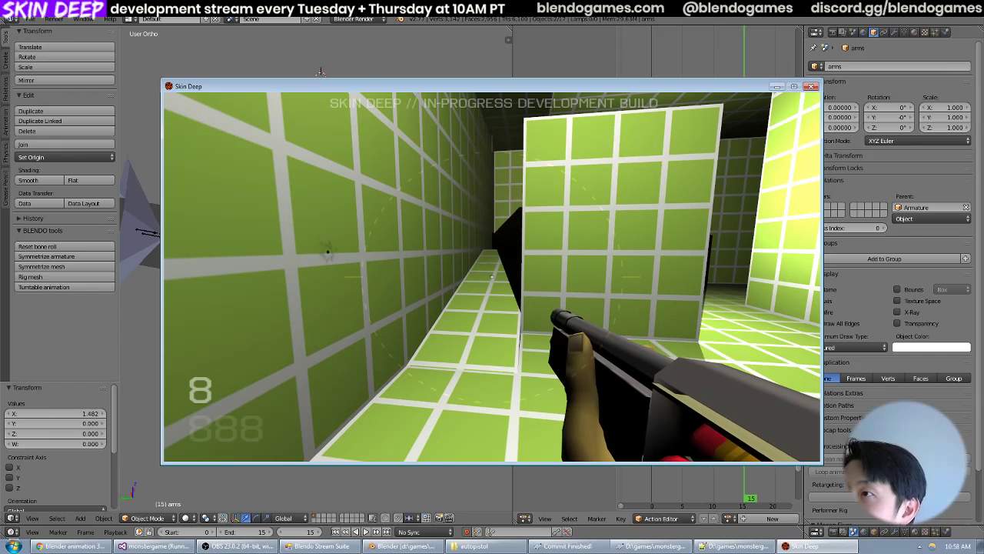
key("r")
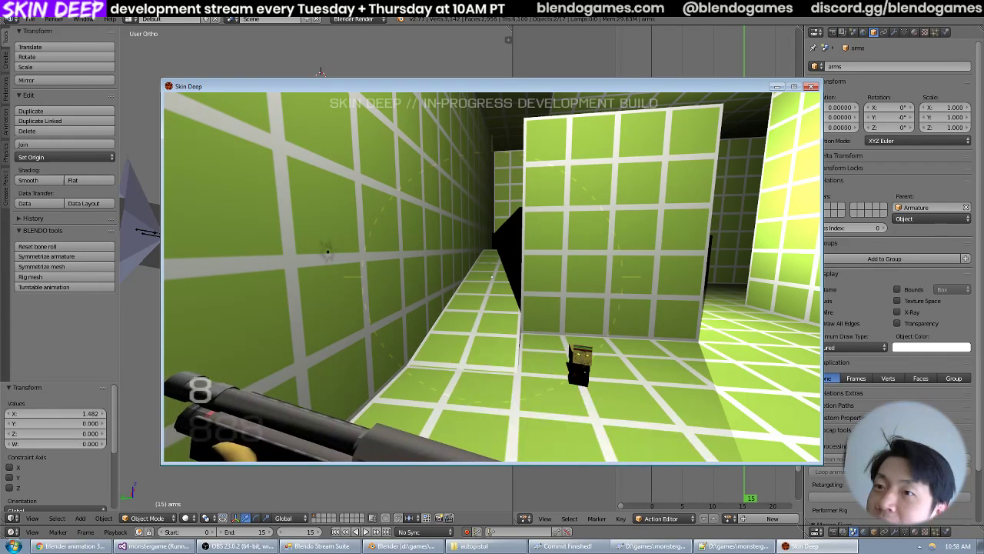
left_click(492, 277)
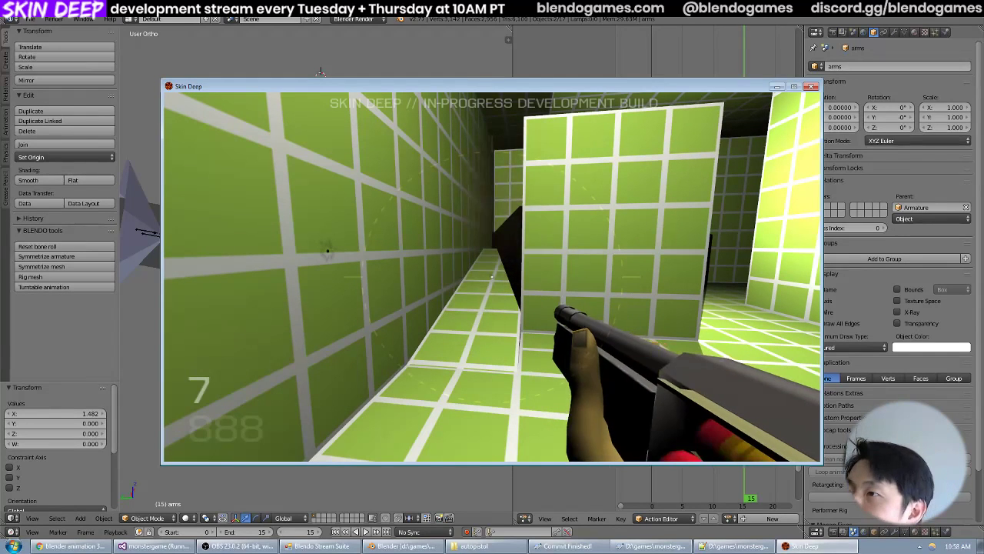
key("r")
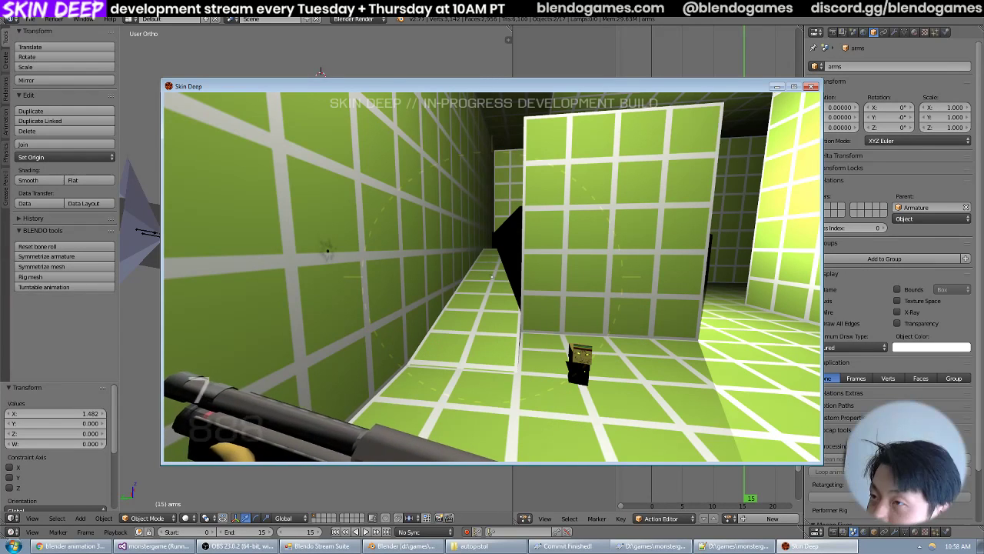
left_click(492, 276)
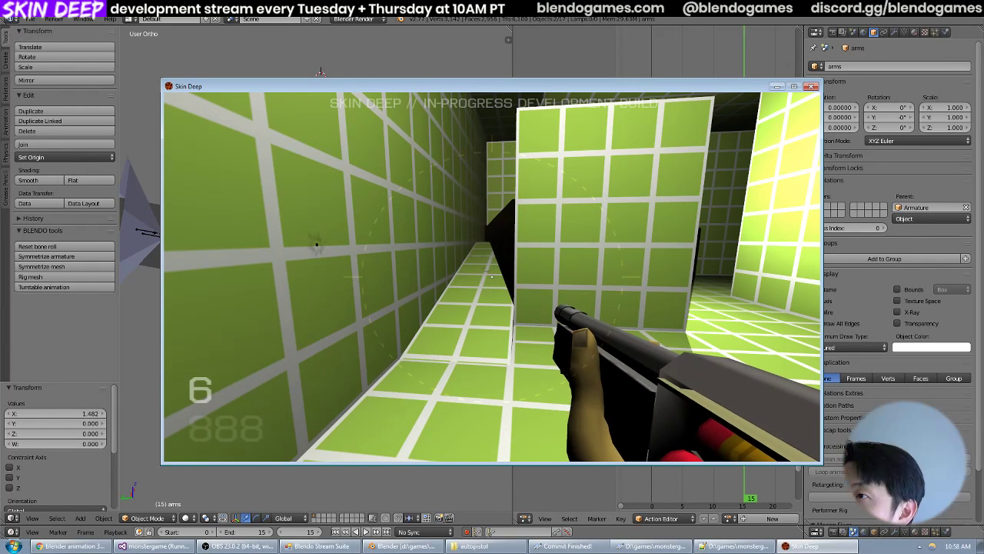
key("r")
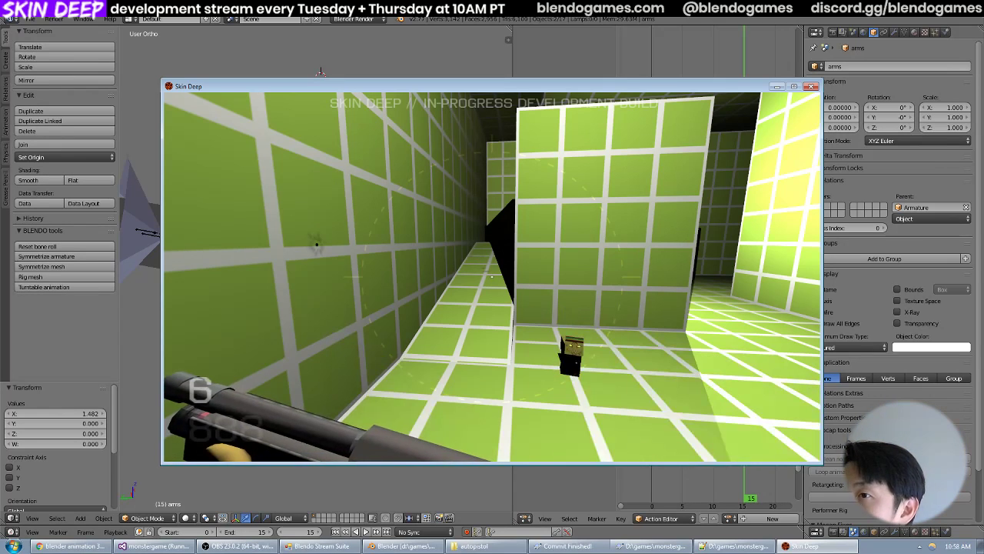
Switch to Blender, select the armature's luparm bone, and step through the idle high-to-low action's frames from frame 0 to examine the motion.
key("grave")
left_click(828, 232)
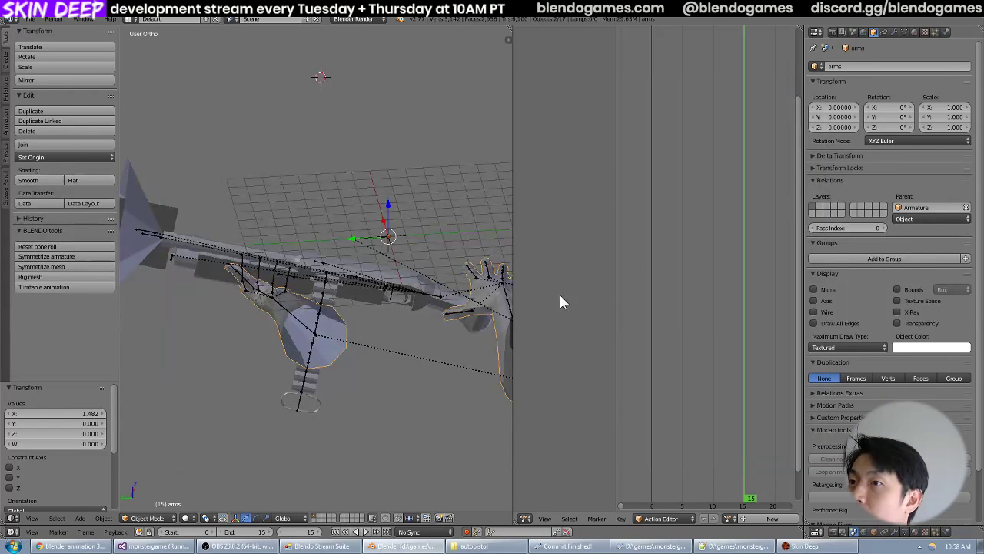
right_click(306, 336)
left_click_drag(694, 287, 654, 279)
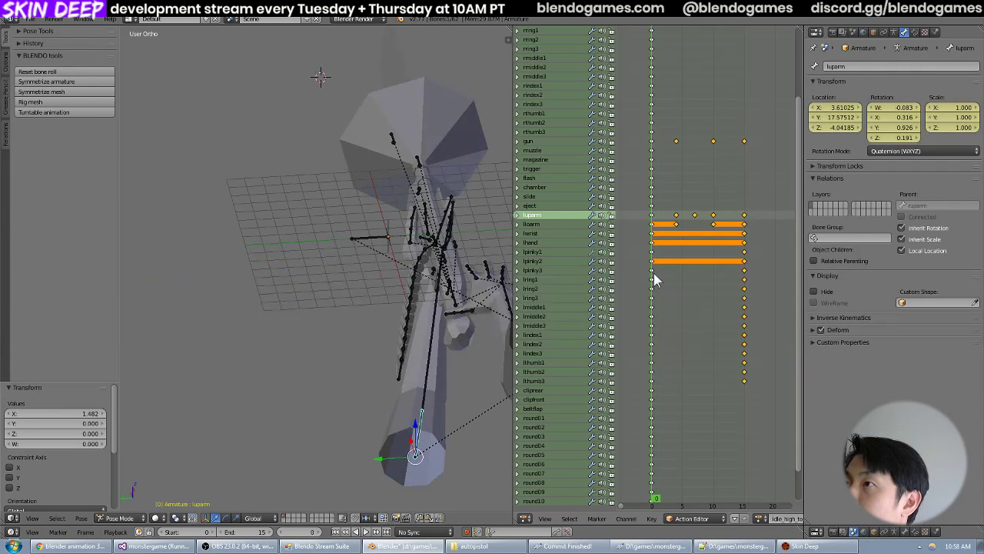
key("Right")
key("Right")
key("Right")
key("Right")
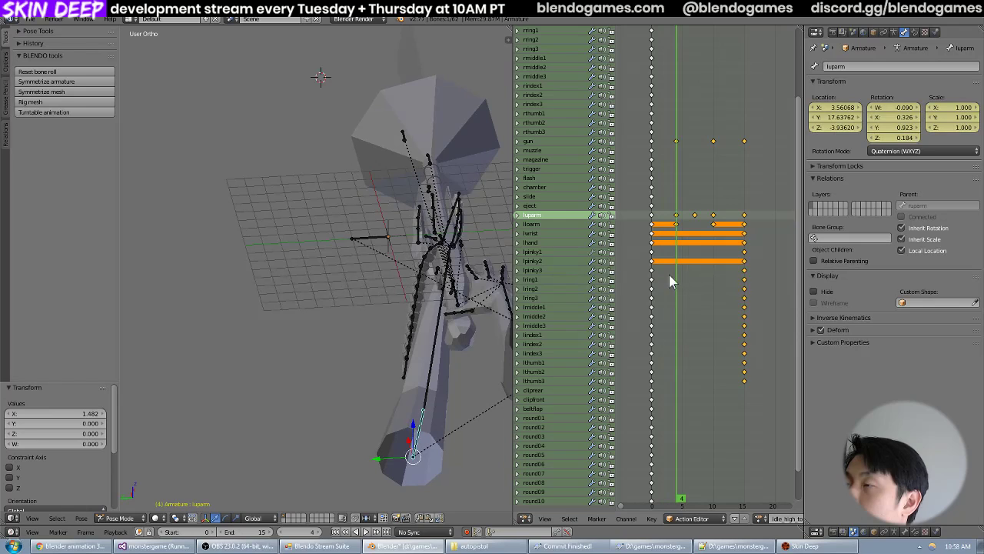
key("Right")
key("Right")
key("Right")
key("Right")
key("Right")
key("Right")
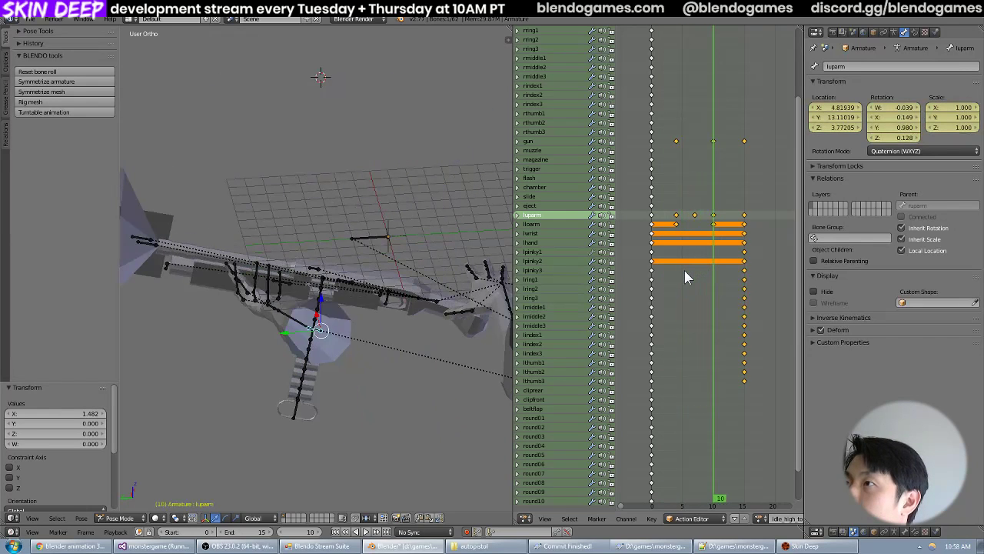
key("Right")
key("Right")
key("Right")
key("Right")
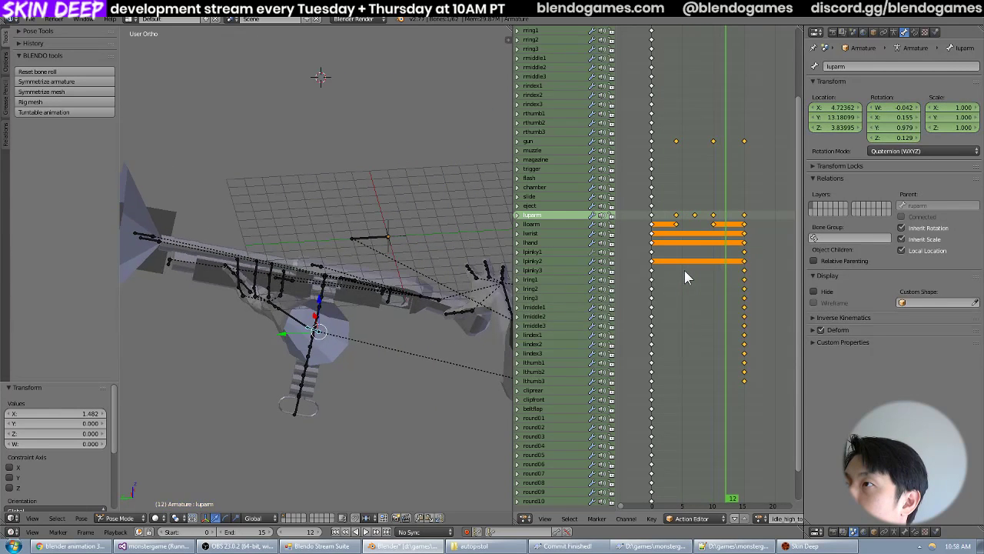
key("Right")
left_click(658, 239)
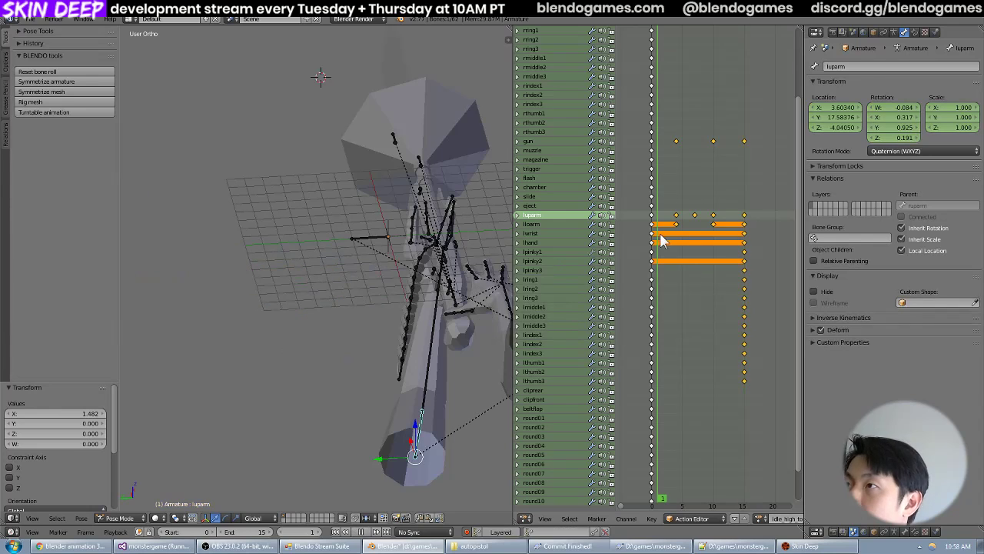
Save the shotgun Blender file.
left_click(30, 18)
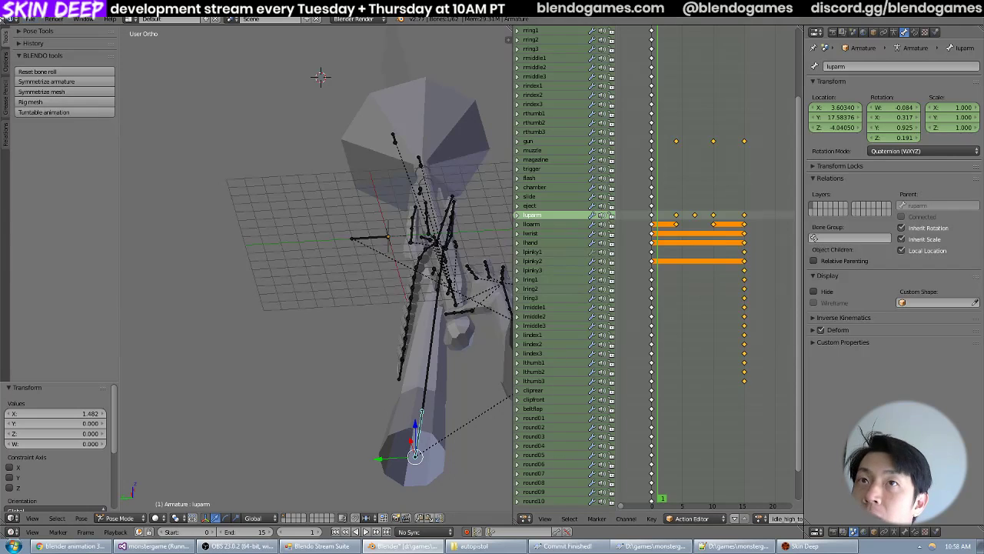
left_click(30, 19)
left_click(66, 97)
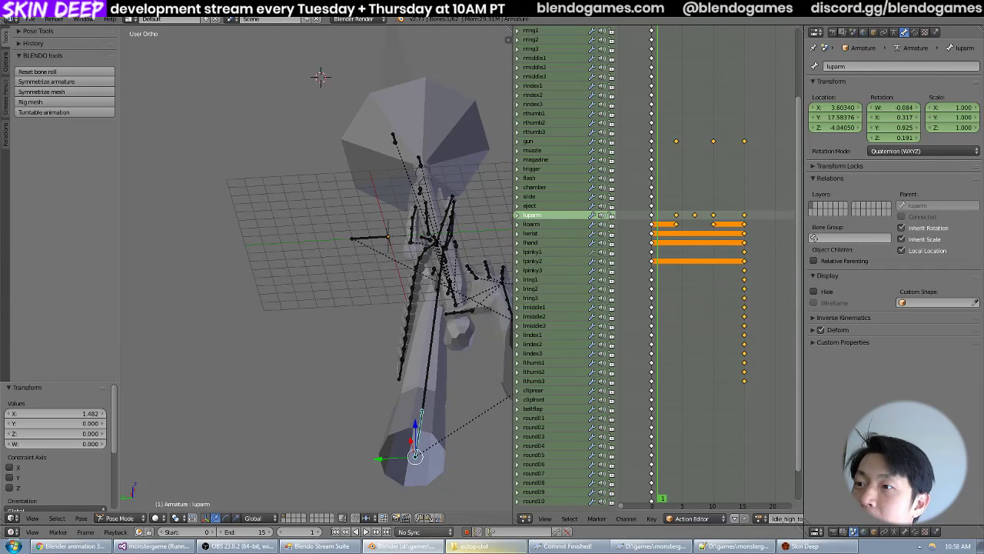
Switch to the file explorer and open an SVN commit for the monstergame folder in D:\games.
left_click(474, 546)
left_click(347, 57)
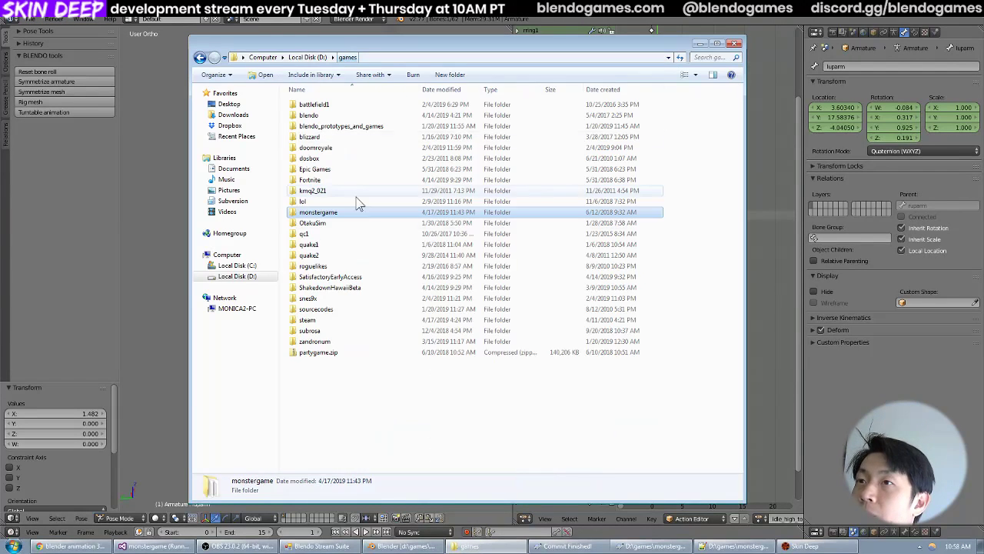
right_click(352, 212)
left_click(391, 315)
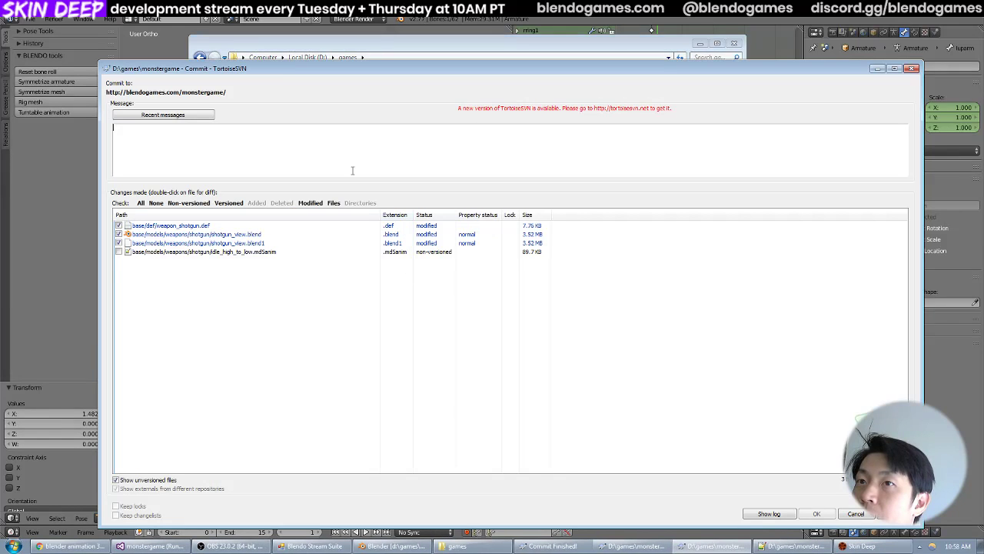
Include idle_high_to_low.md5anim, commit the changes with the message "Added idle high to low transition anim", and return to Blender.
left_click(119, 251)
left_click(290, 151)
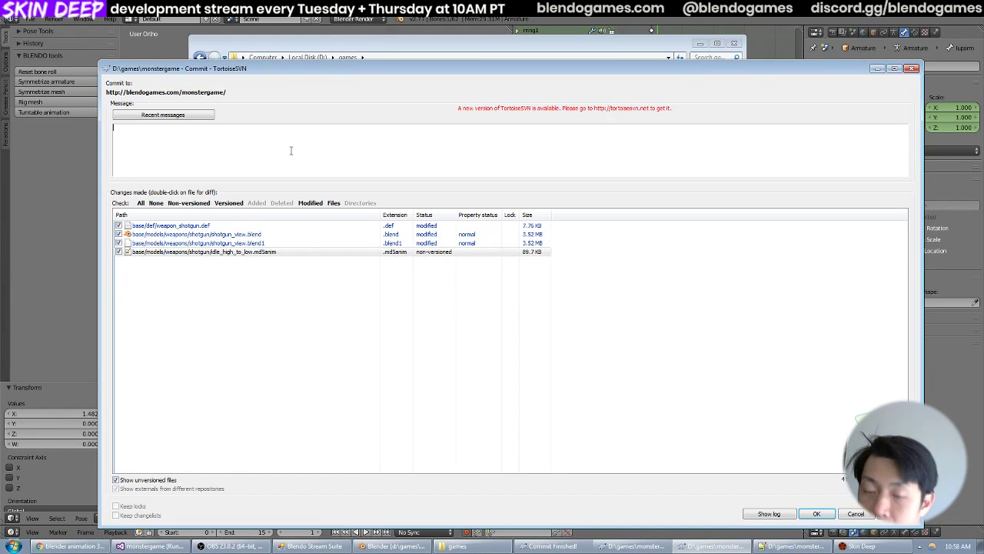
type("Added idle high to low transition anim.")
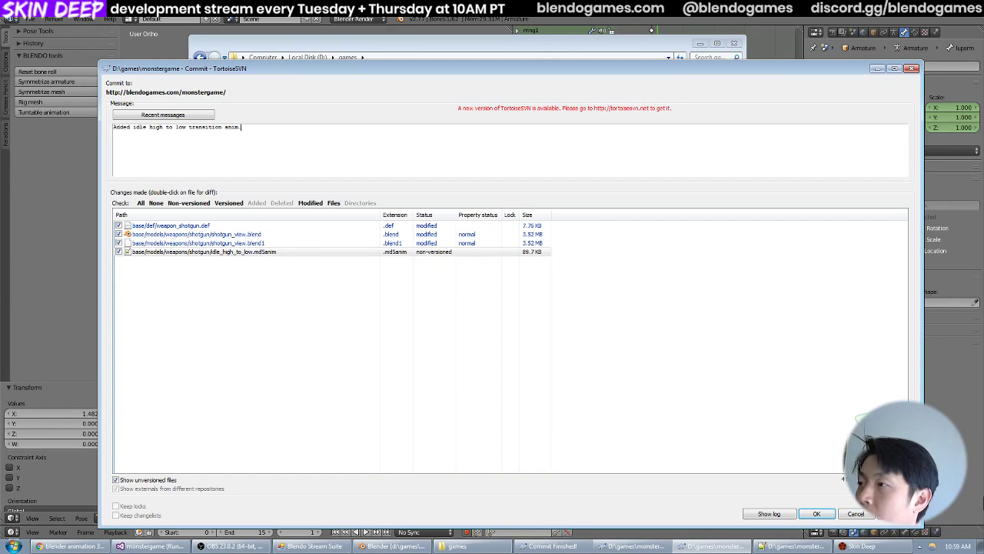
left_click(816, 514)
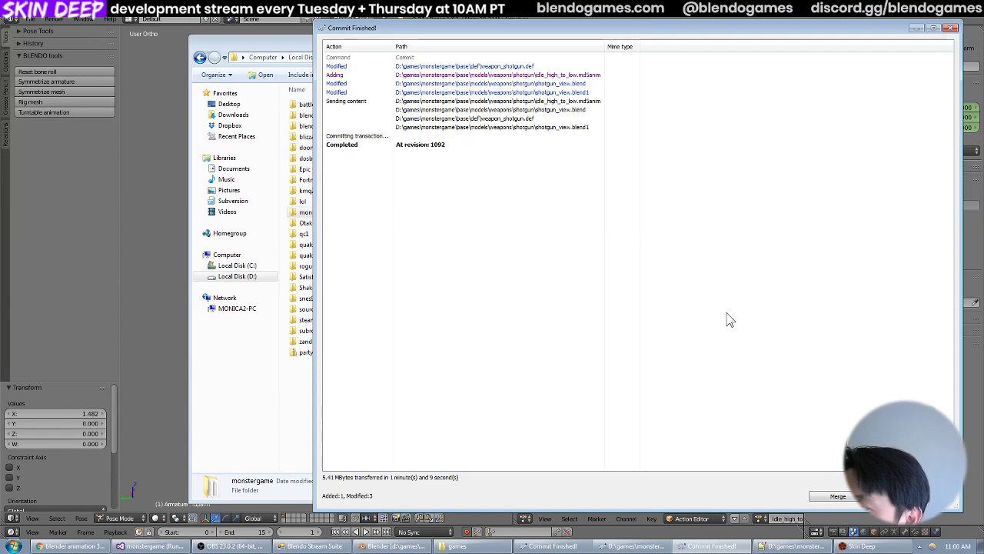
left_click(892, 496)
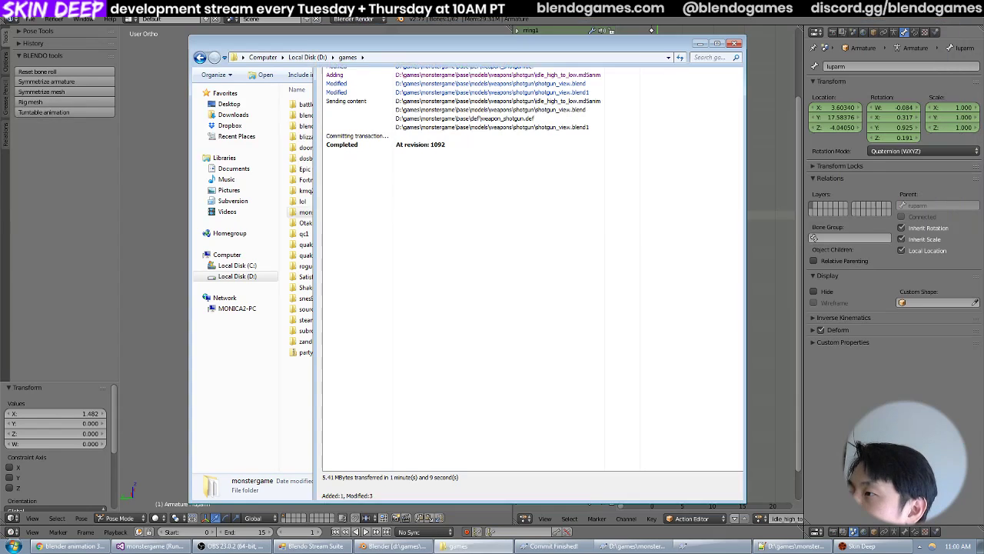
left_click(699, 45)
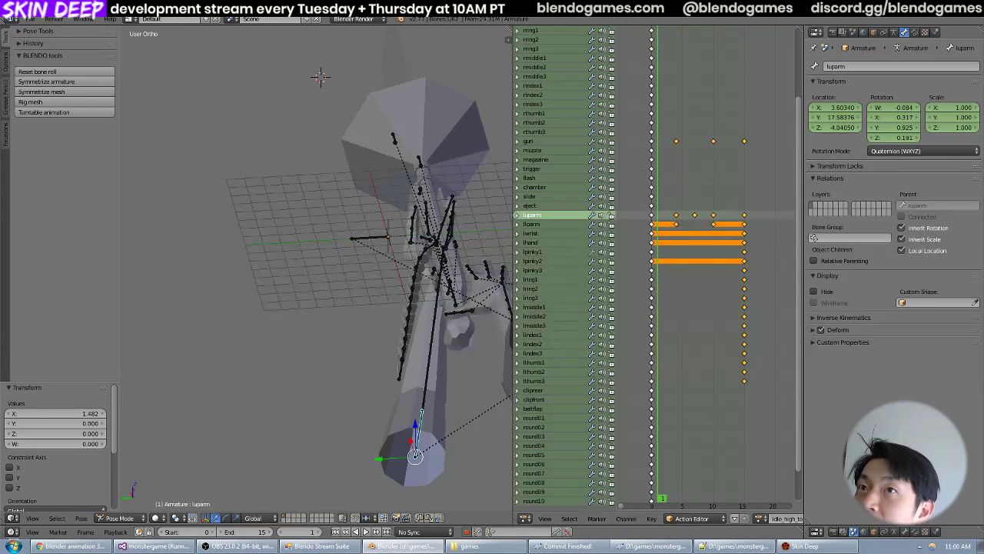
left_click(30, 19)
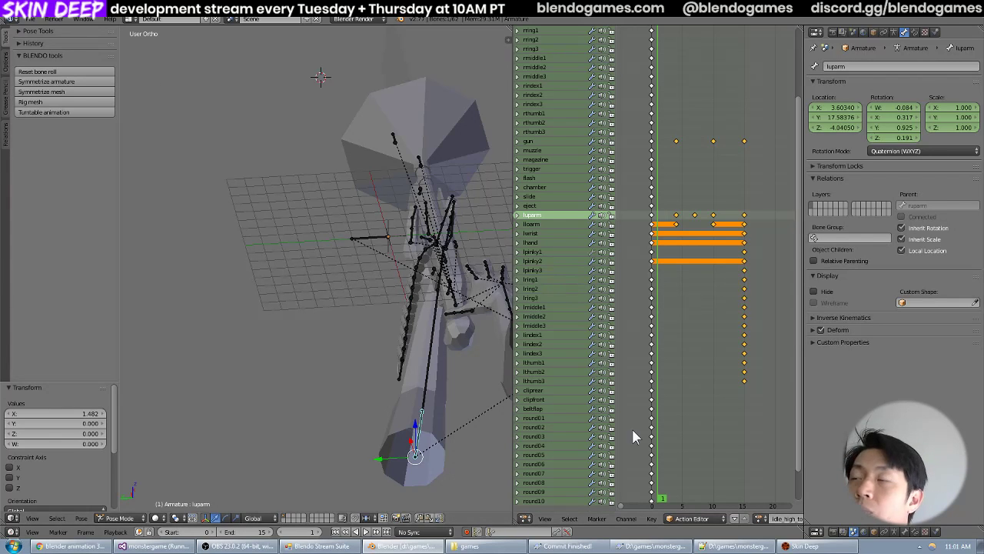
Switch to Skin Deep, fire the shotgun several times, return it to idle, and swap to the TNT to recheck the animations.
left_click(819, 547)
key("grave")
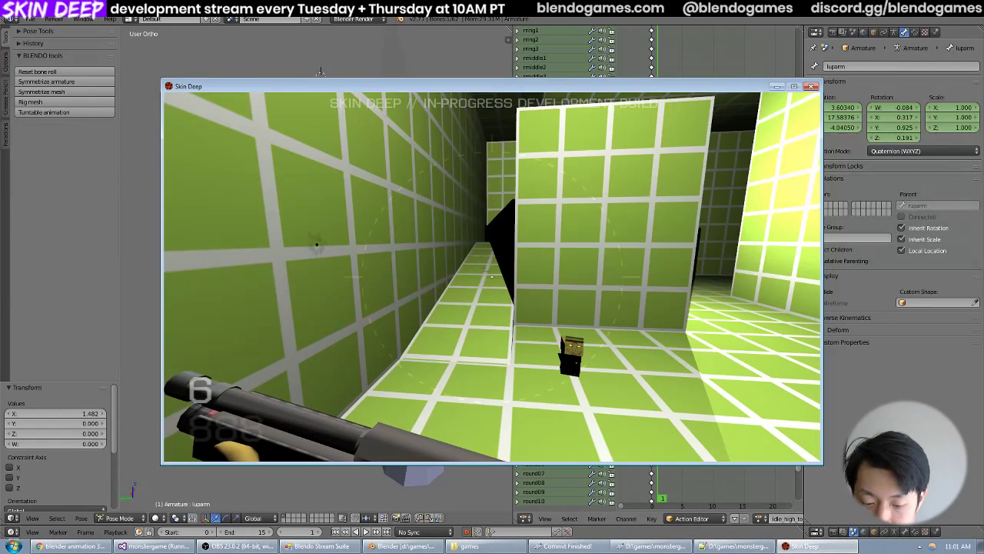
left_click(492, 277)
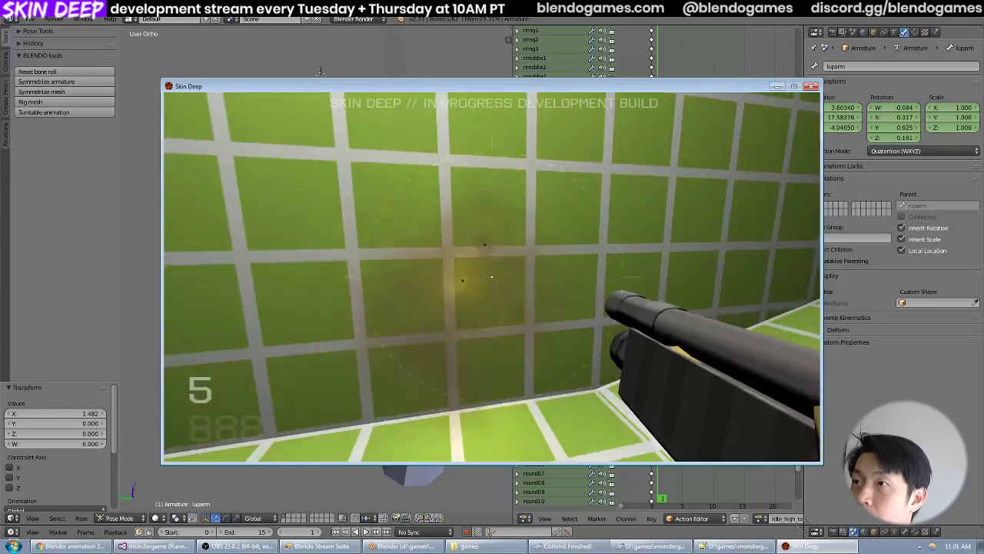
left_click(492, 277)
left_click(492, 277)
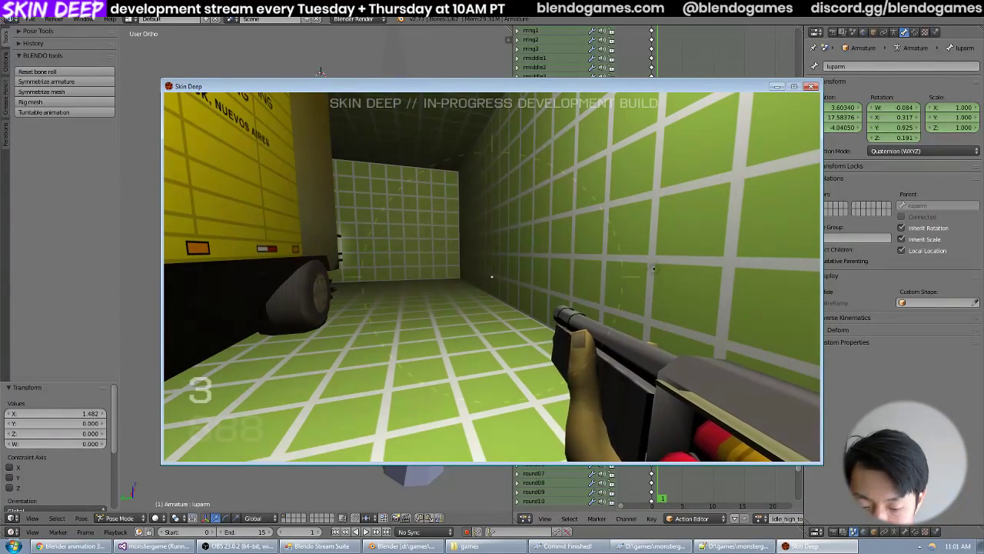
key("r")
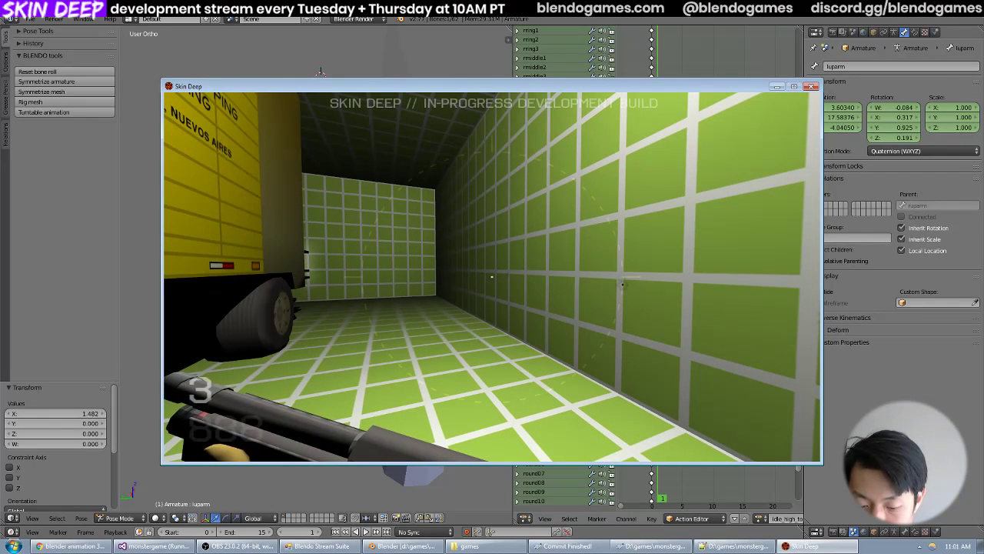
key("2")
key("a")
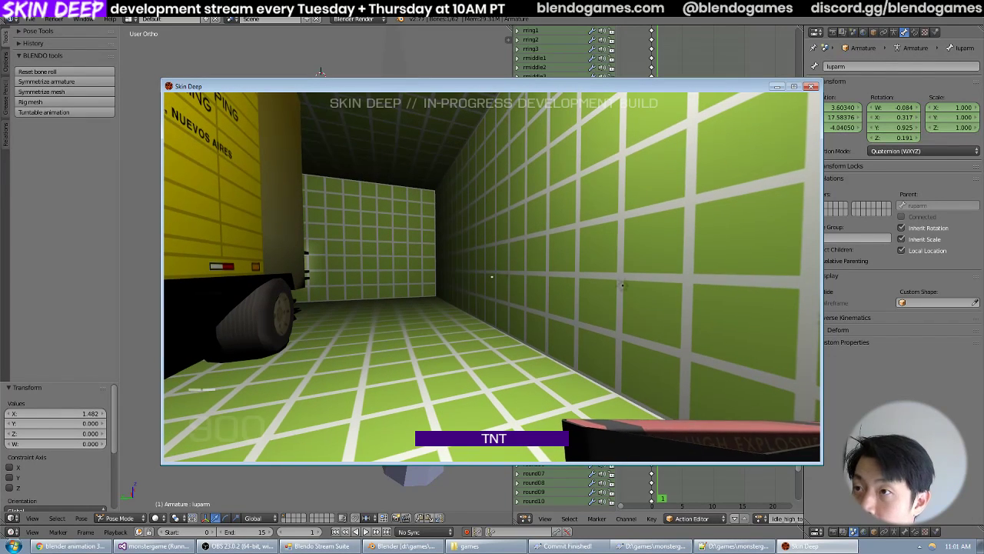
Walk through the test level to the yellow truck, plant a TNT charge on its side, and move away from it.
key("s")
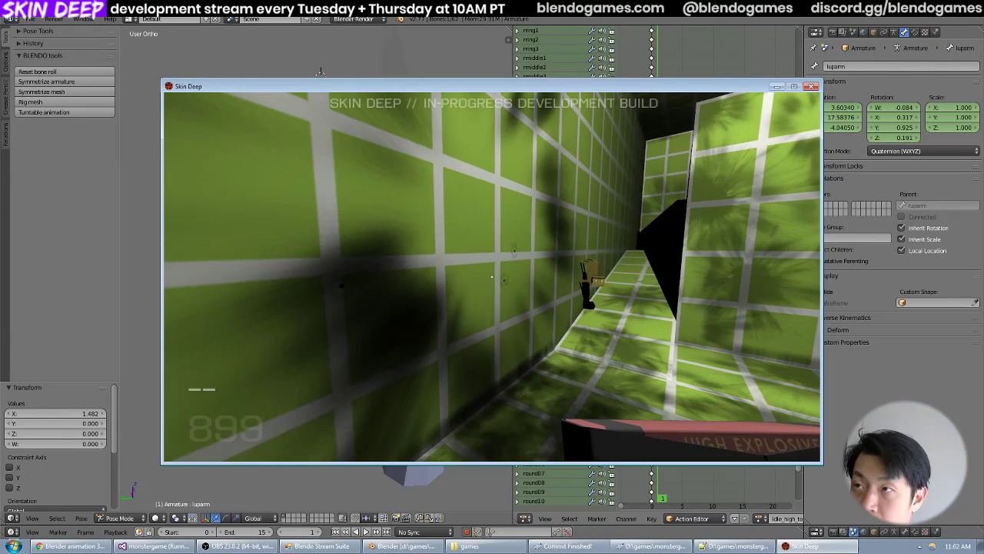
key("w")
key("d")
key("w")
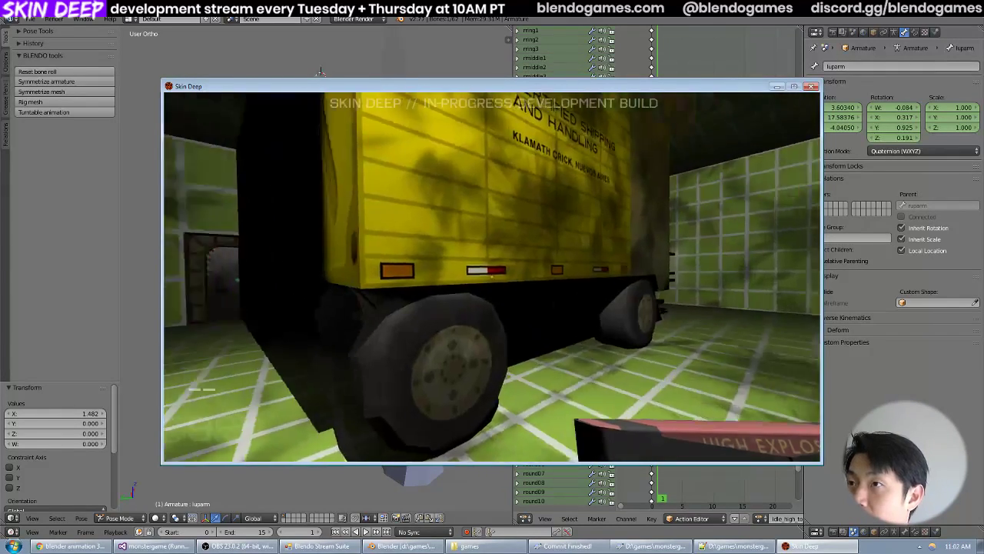
key("w")
left_click(492, 276)
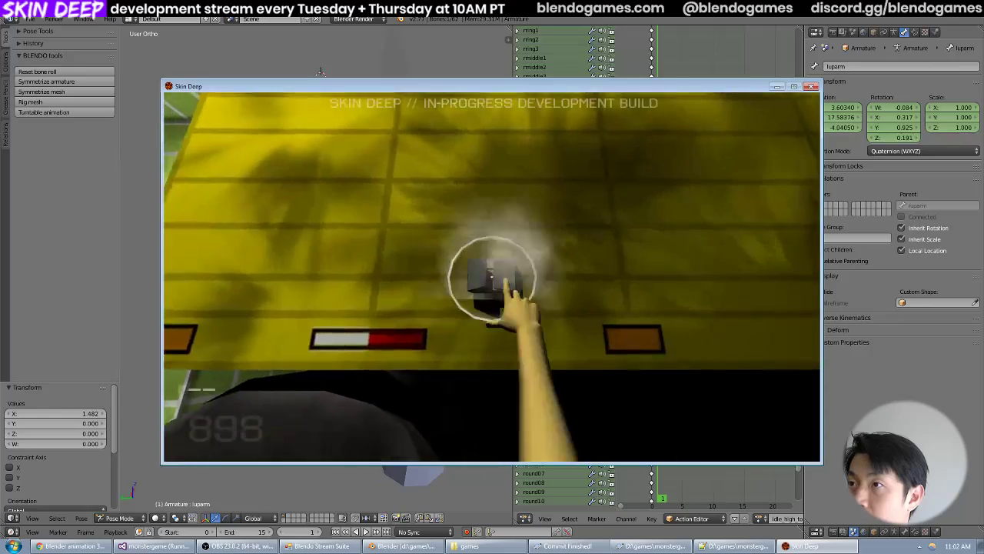
key("w")
left_click(492, 276)
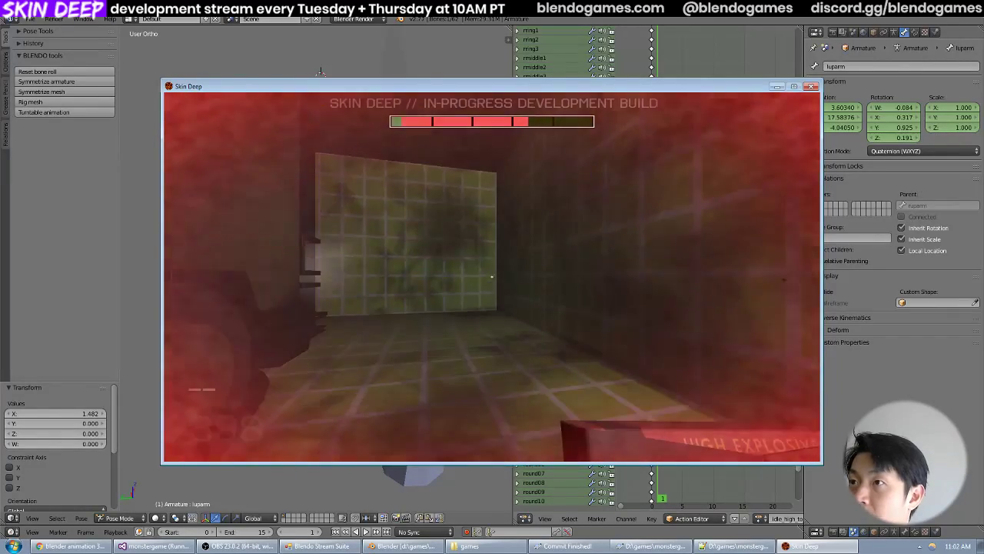
key("w")
Open the game console and run the quit command to exit Skin Deep.
key("grave")
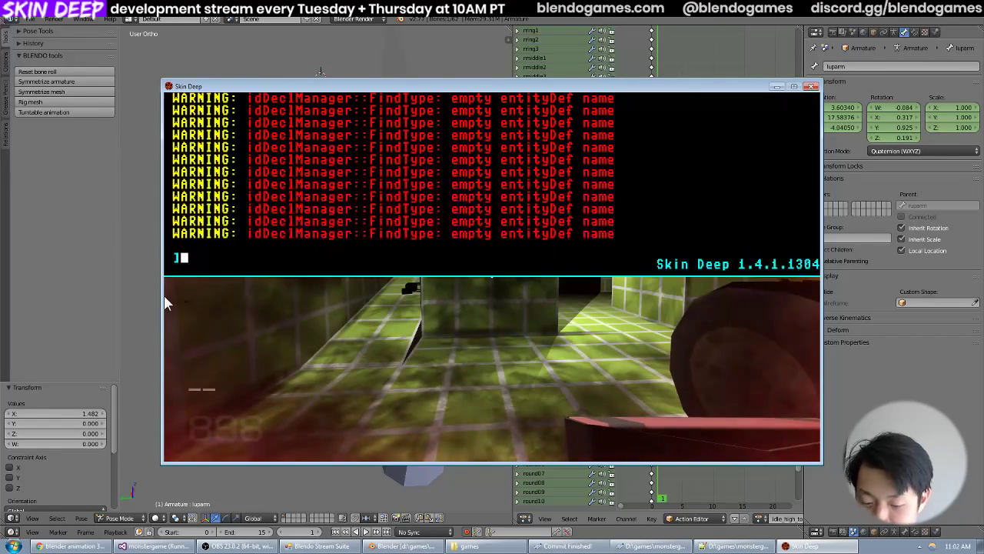
type("quit")
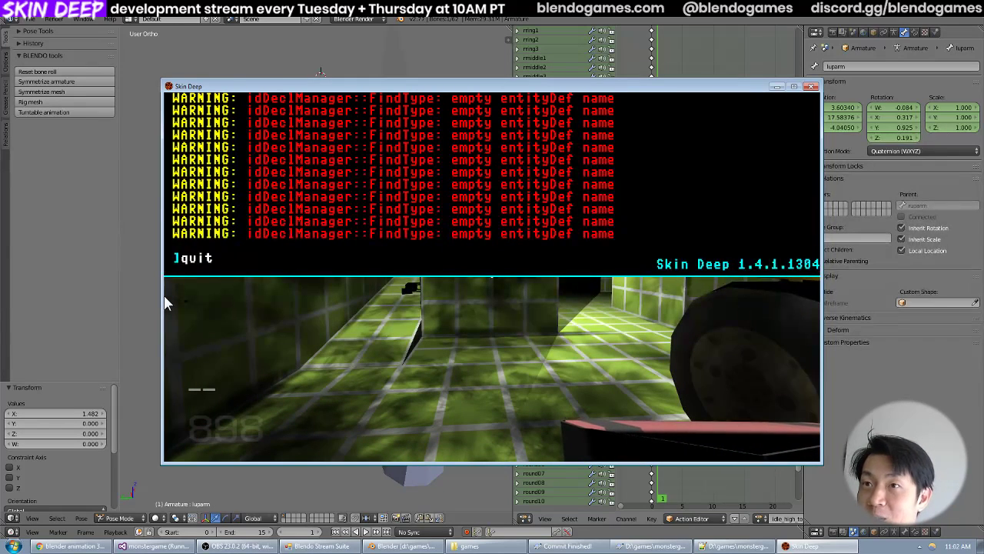
key("Return")
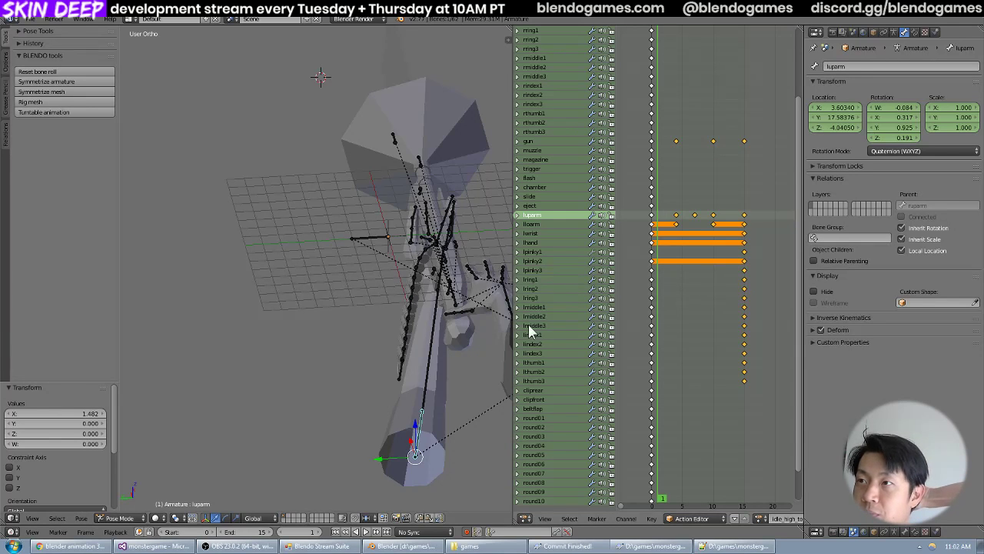
Widen the Action Editor area and show the shotgun armature in the top orthographic view.
left_click_drag(514, 325, 536, 325)
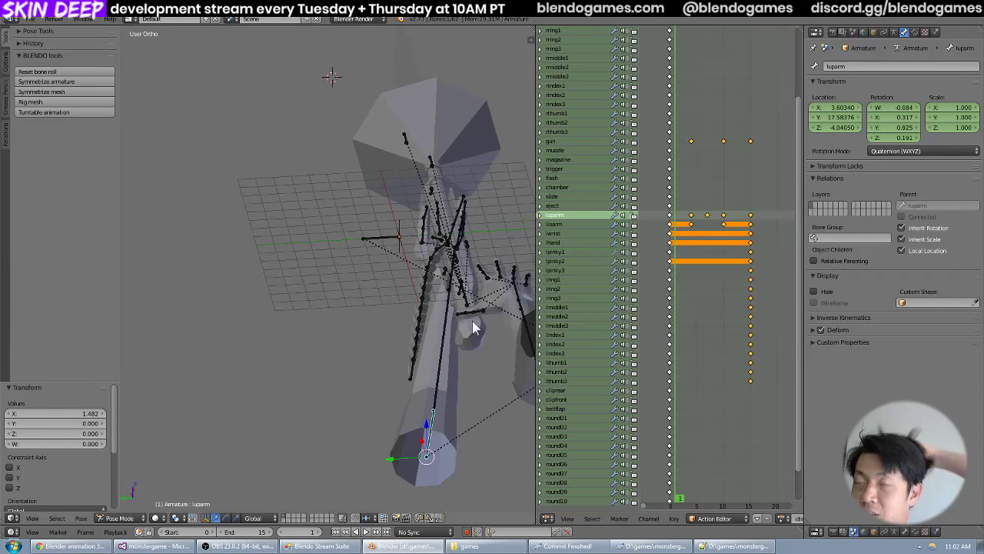
middle_click_drag(499, 332, 453, 336)
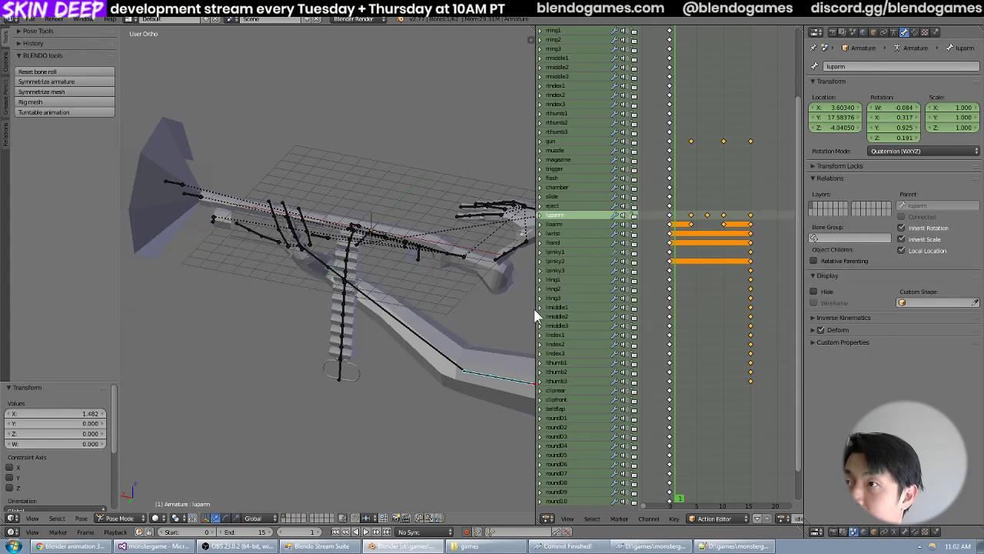
left_click_drag(536, 314, 489, 314)
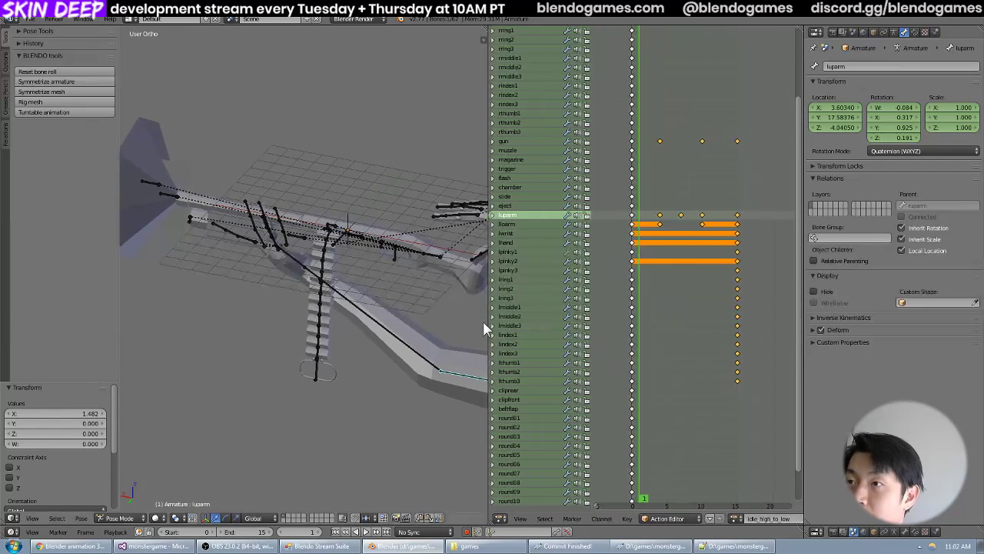
middle_click_drag(429, 315, 419, 318)
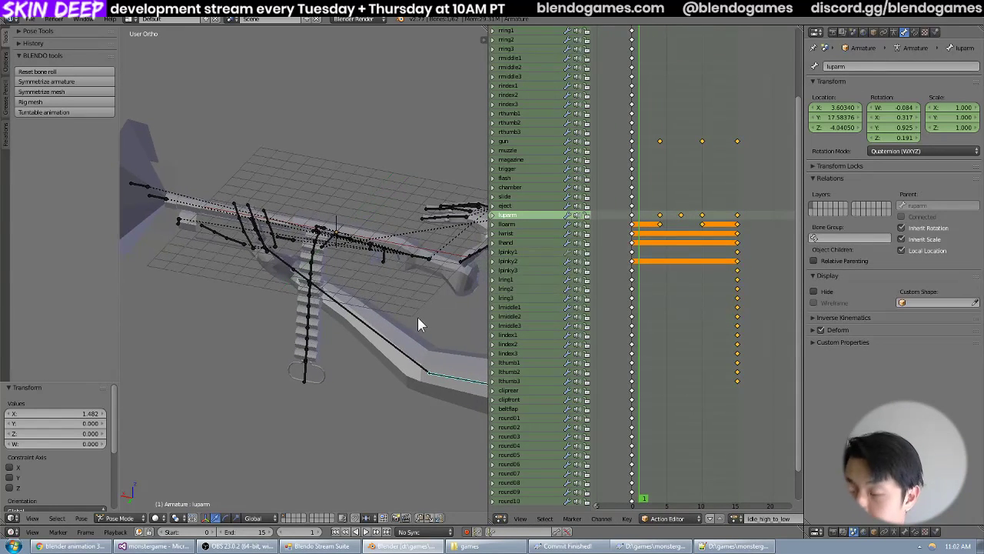
key("KP_7")
scroll(422, 289, "down", 4)
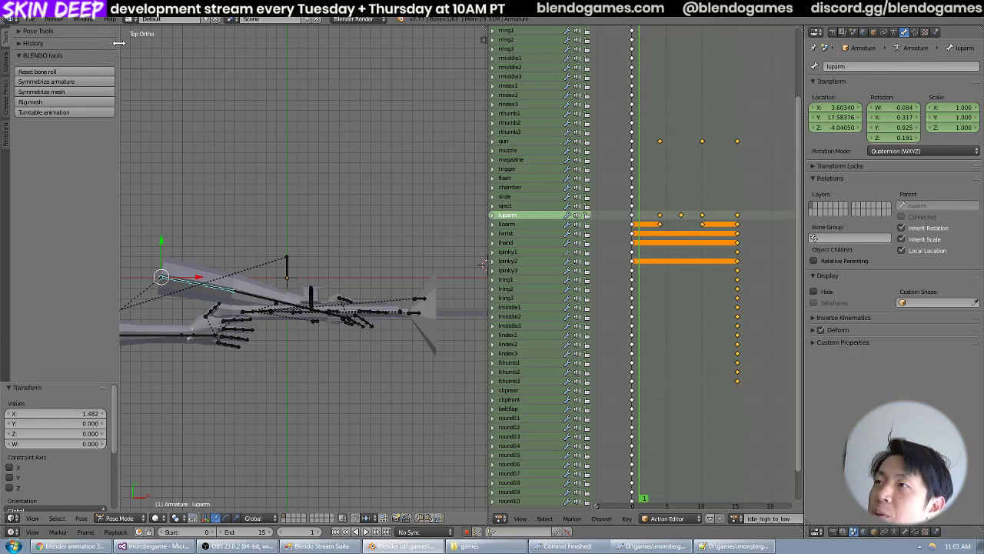
Go to frame 0 of idle_high_to_low and check the left ring, middle and index finger bones through their channels.
left_click(632, 262)
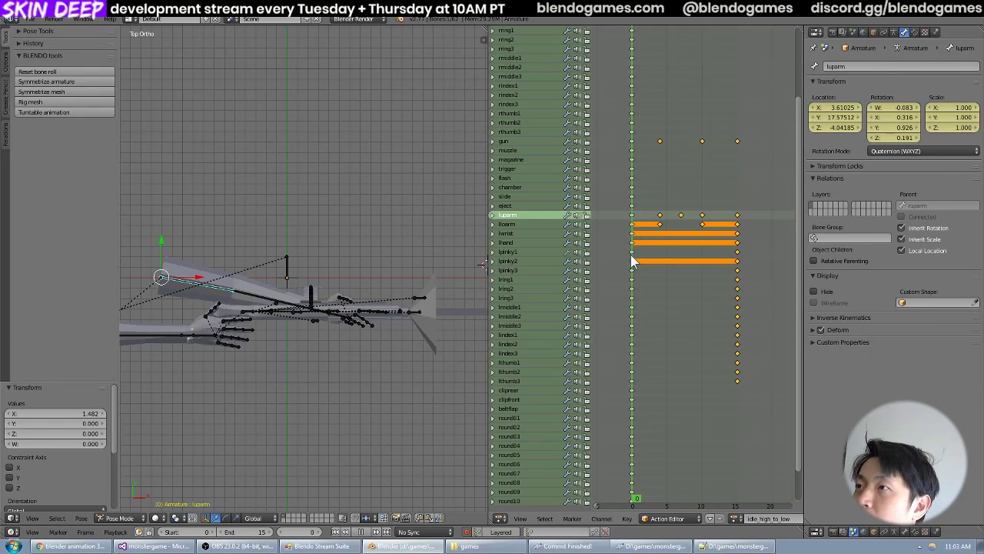
left_click_drag(632, 262, 605, 279)
left_click(538, 290)
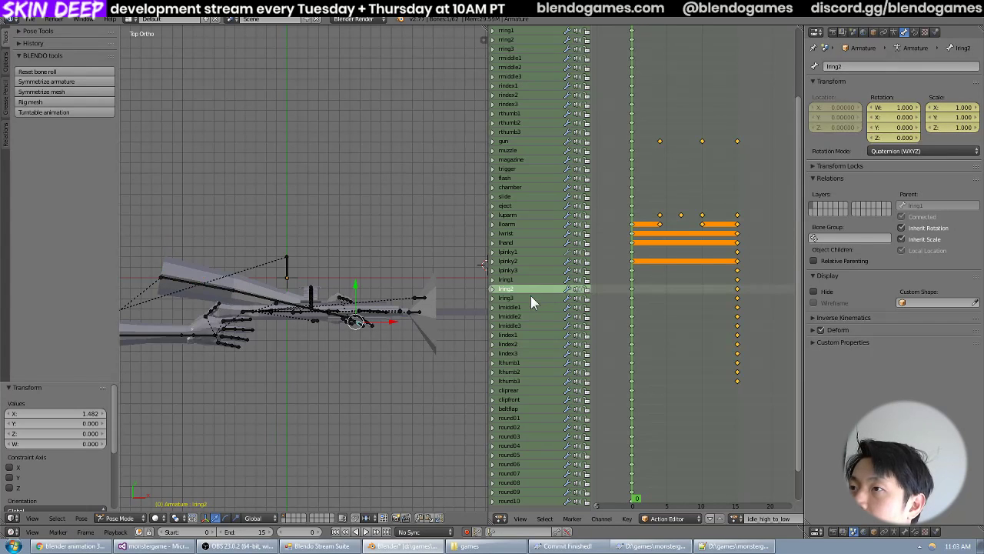
left_click(531, 297, "shift")
left_click(529, 308, "shift")
left_click(528, 326, "shift")
left_click(528, 344, "shift")
left_click(529, 309, "shift")
left_click(529, 317, "shift")
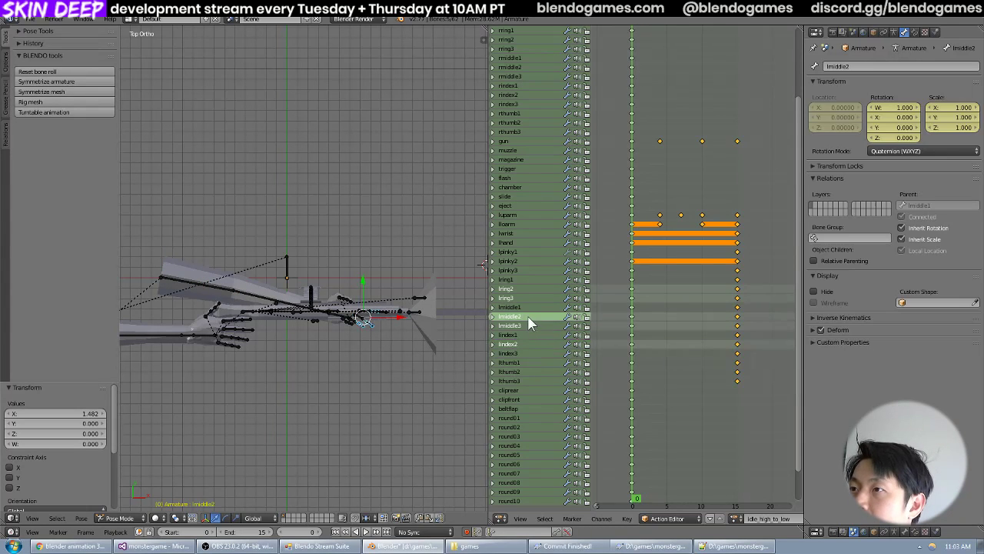
left_click(529, 335, "shift")
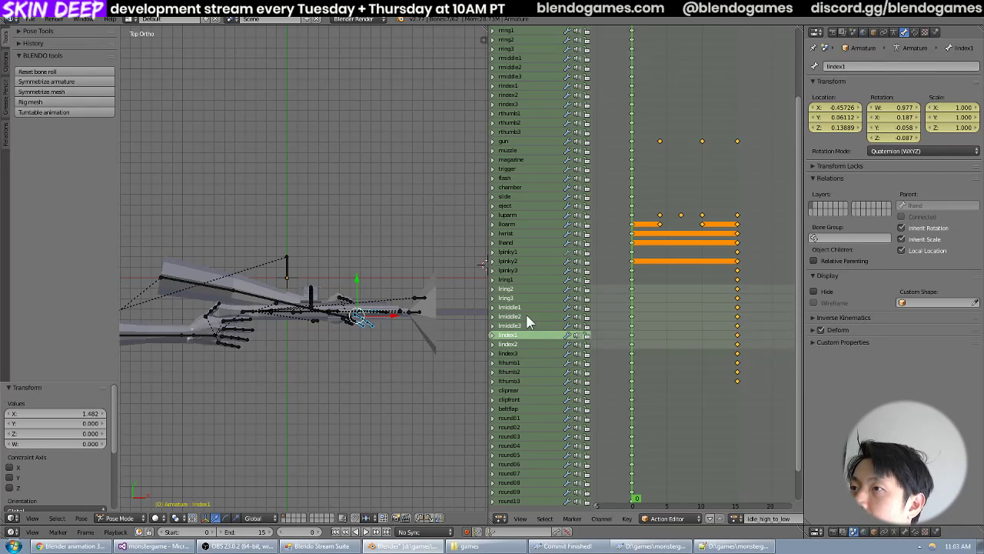
Make luparm the only selected bone channel and deselect all keyframes in the idle_high_to_low action.
left_click(525, 278)
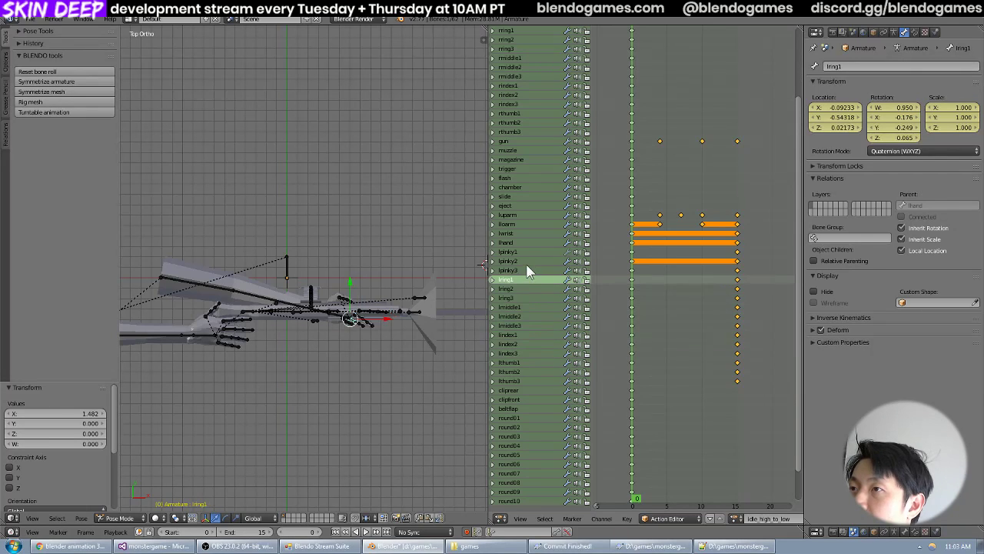
left_click(525, 233)
left_click(525, 217)
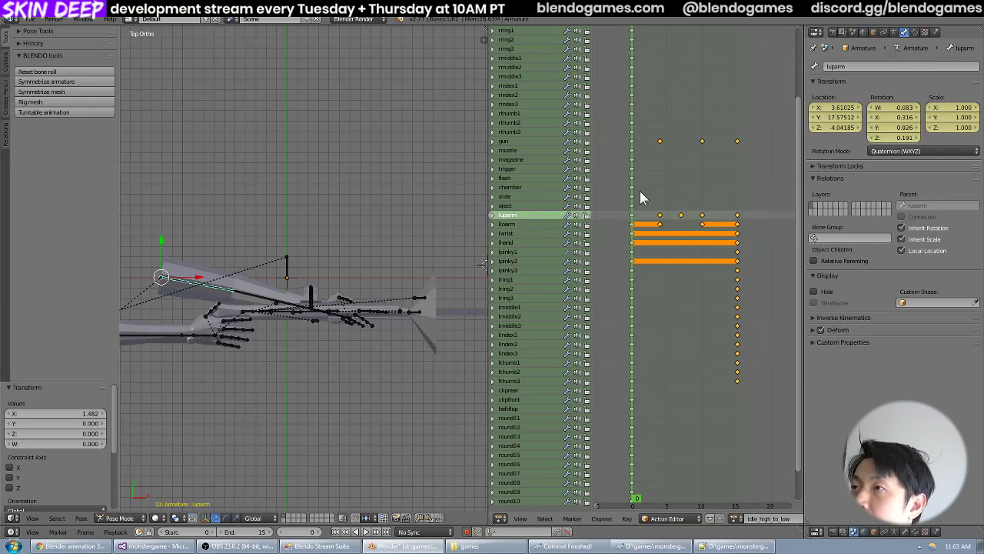
key("a")
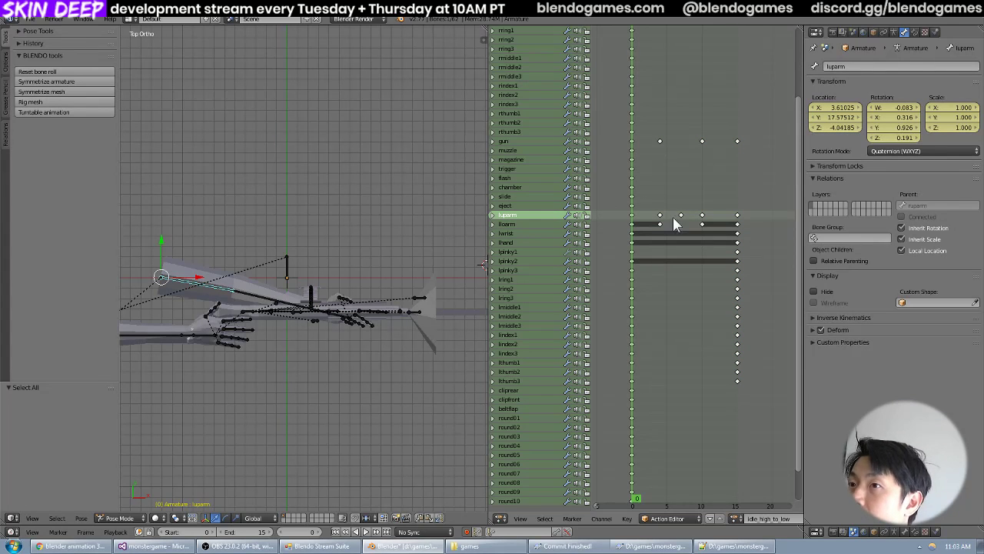